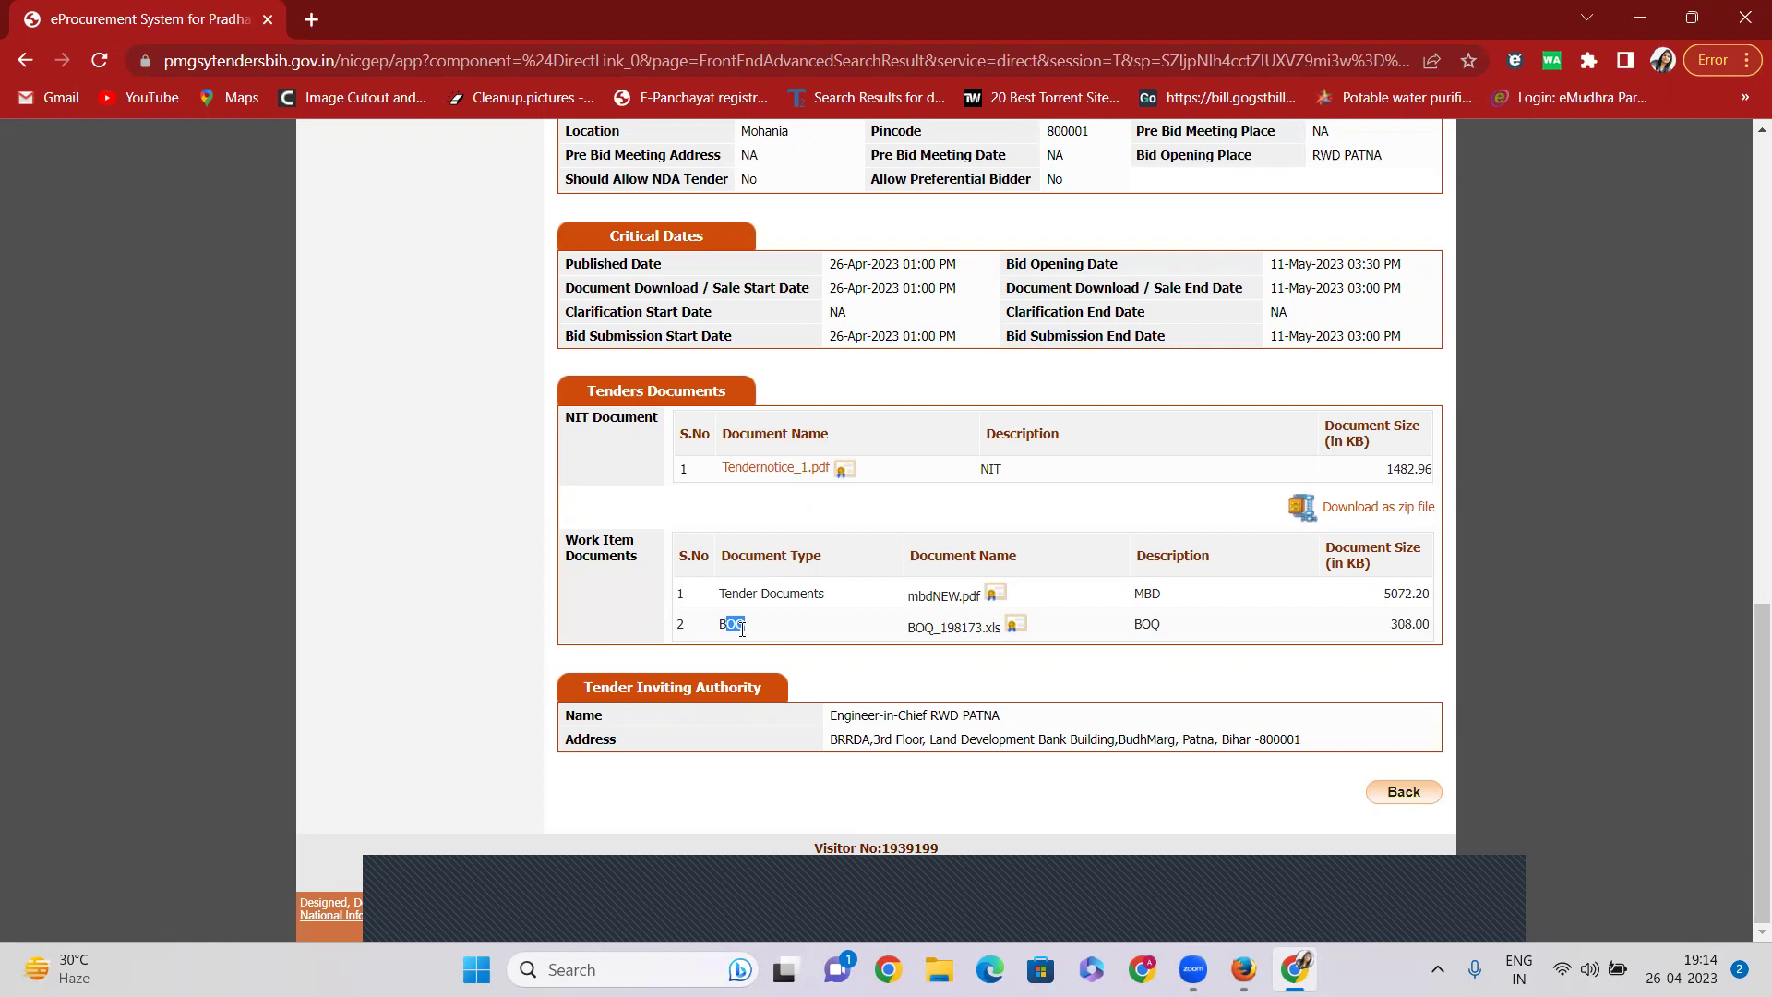
Step: Review the tender details, highlighting the cover documents, the 10,000 tender fee and the 2,95,693 EMD
scroll(817, 629, up, 12)
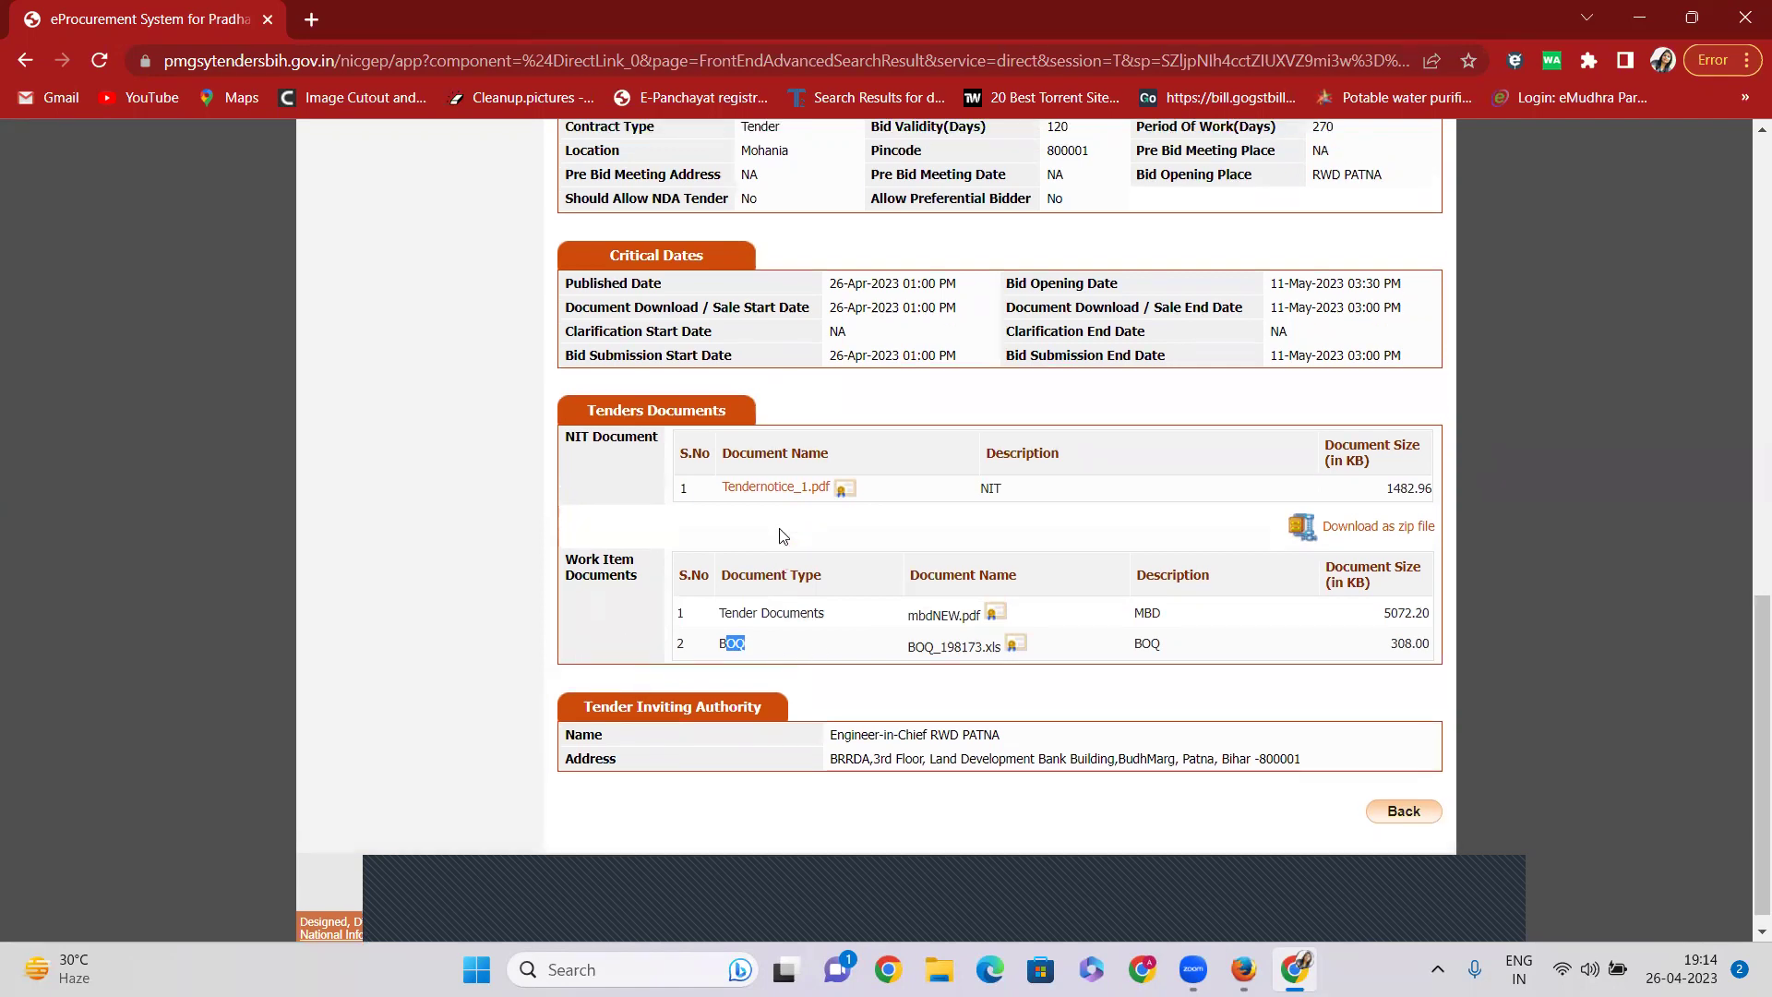
scroll(1027, 561, down, 5)
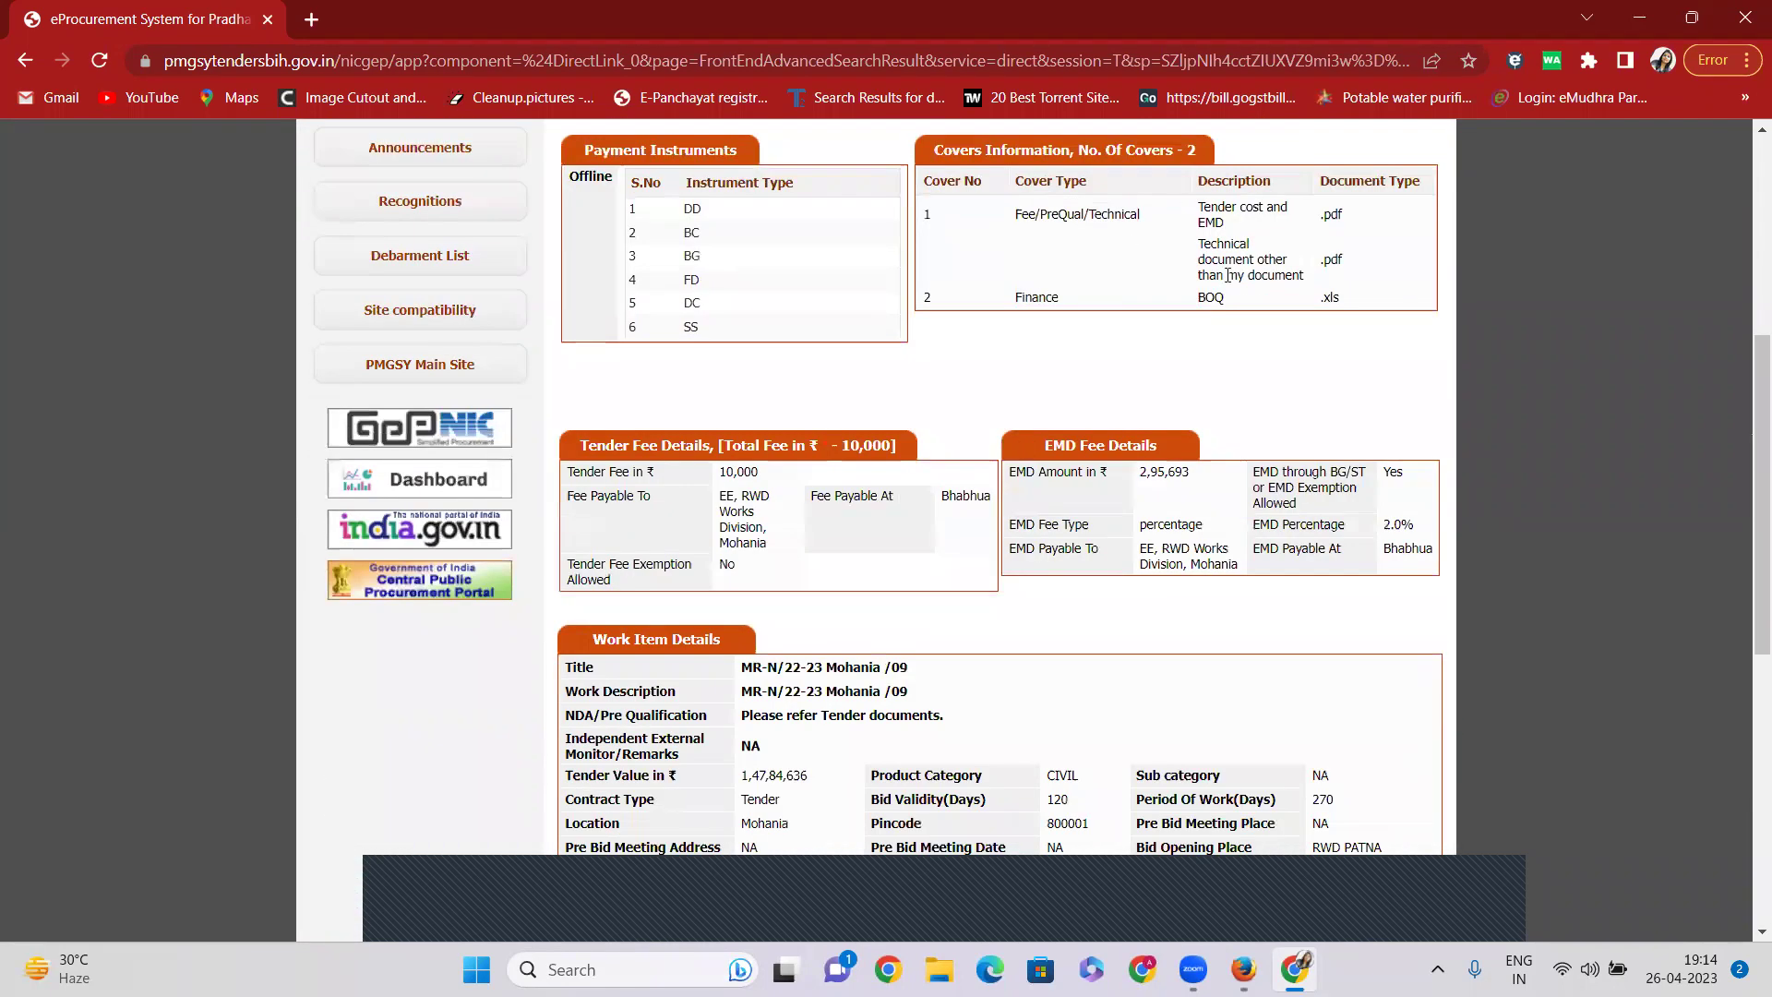
drag(1208, 212, 1362, 311)
click(1256, 319)
drag(1234, 308, 1199, 309)
scroll(777, 329, up, 1)
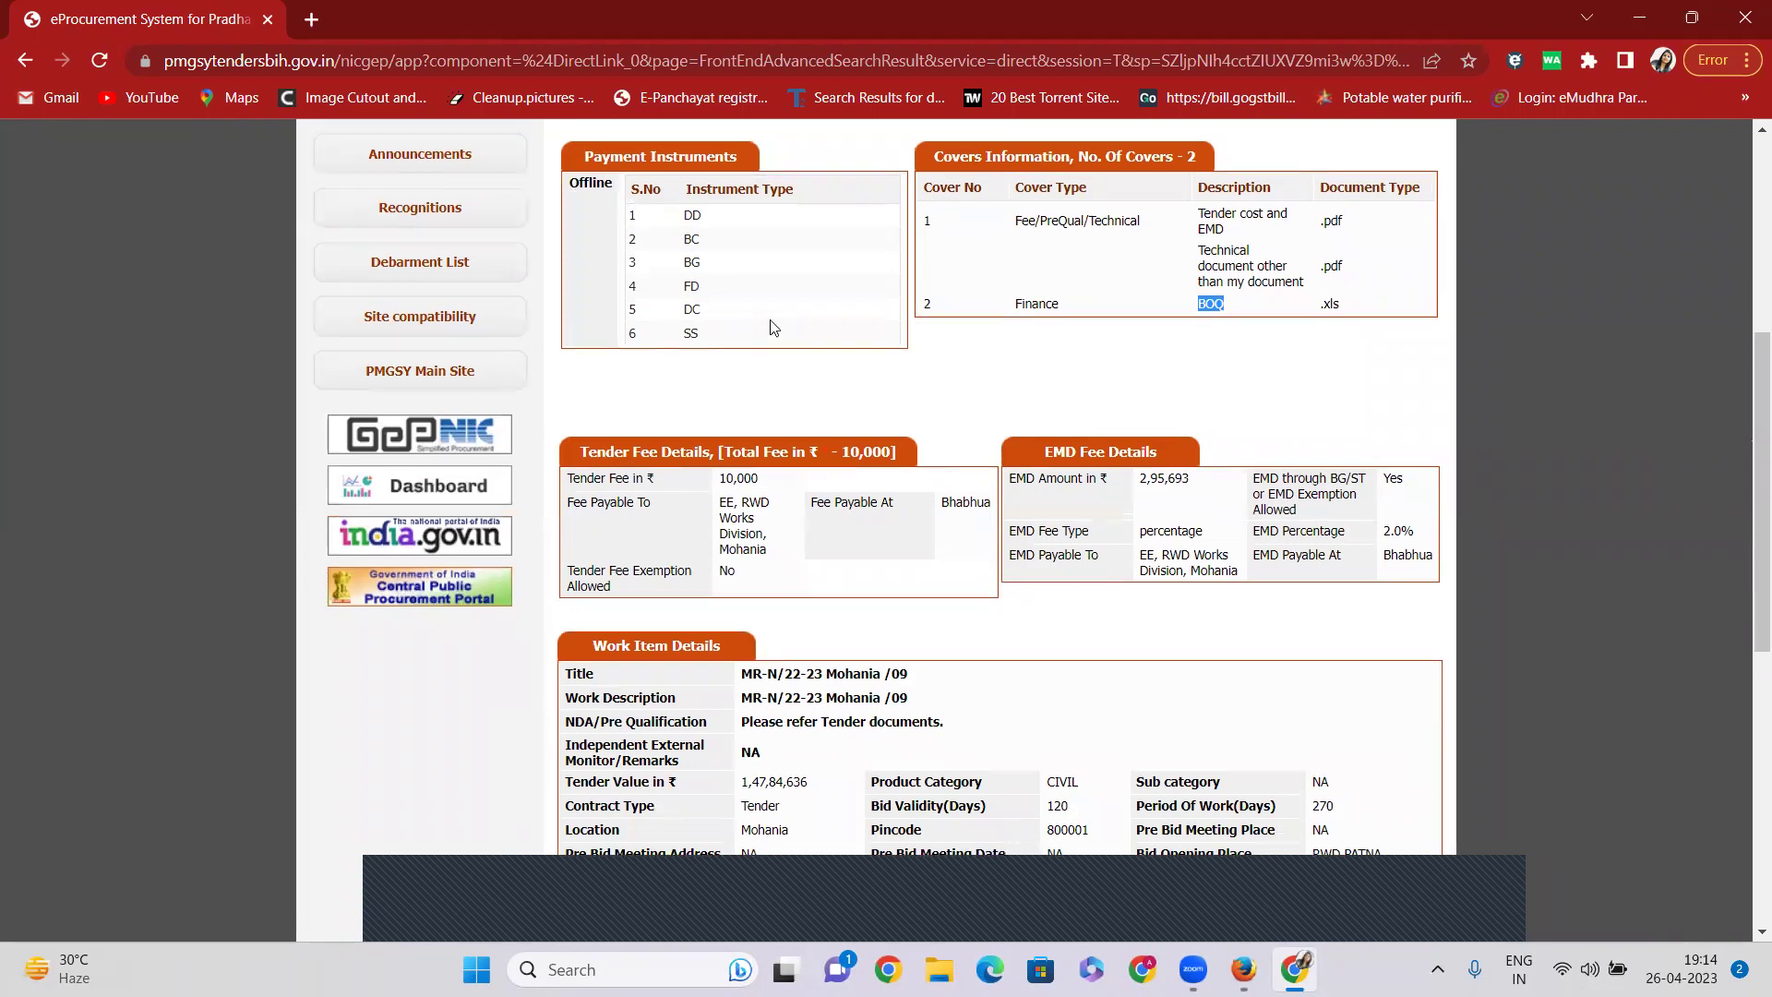
double_click(723, 588)
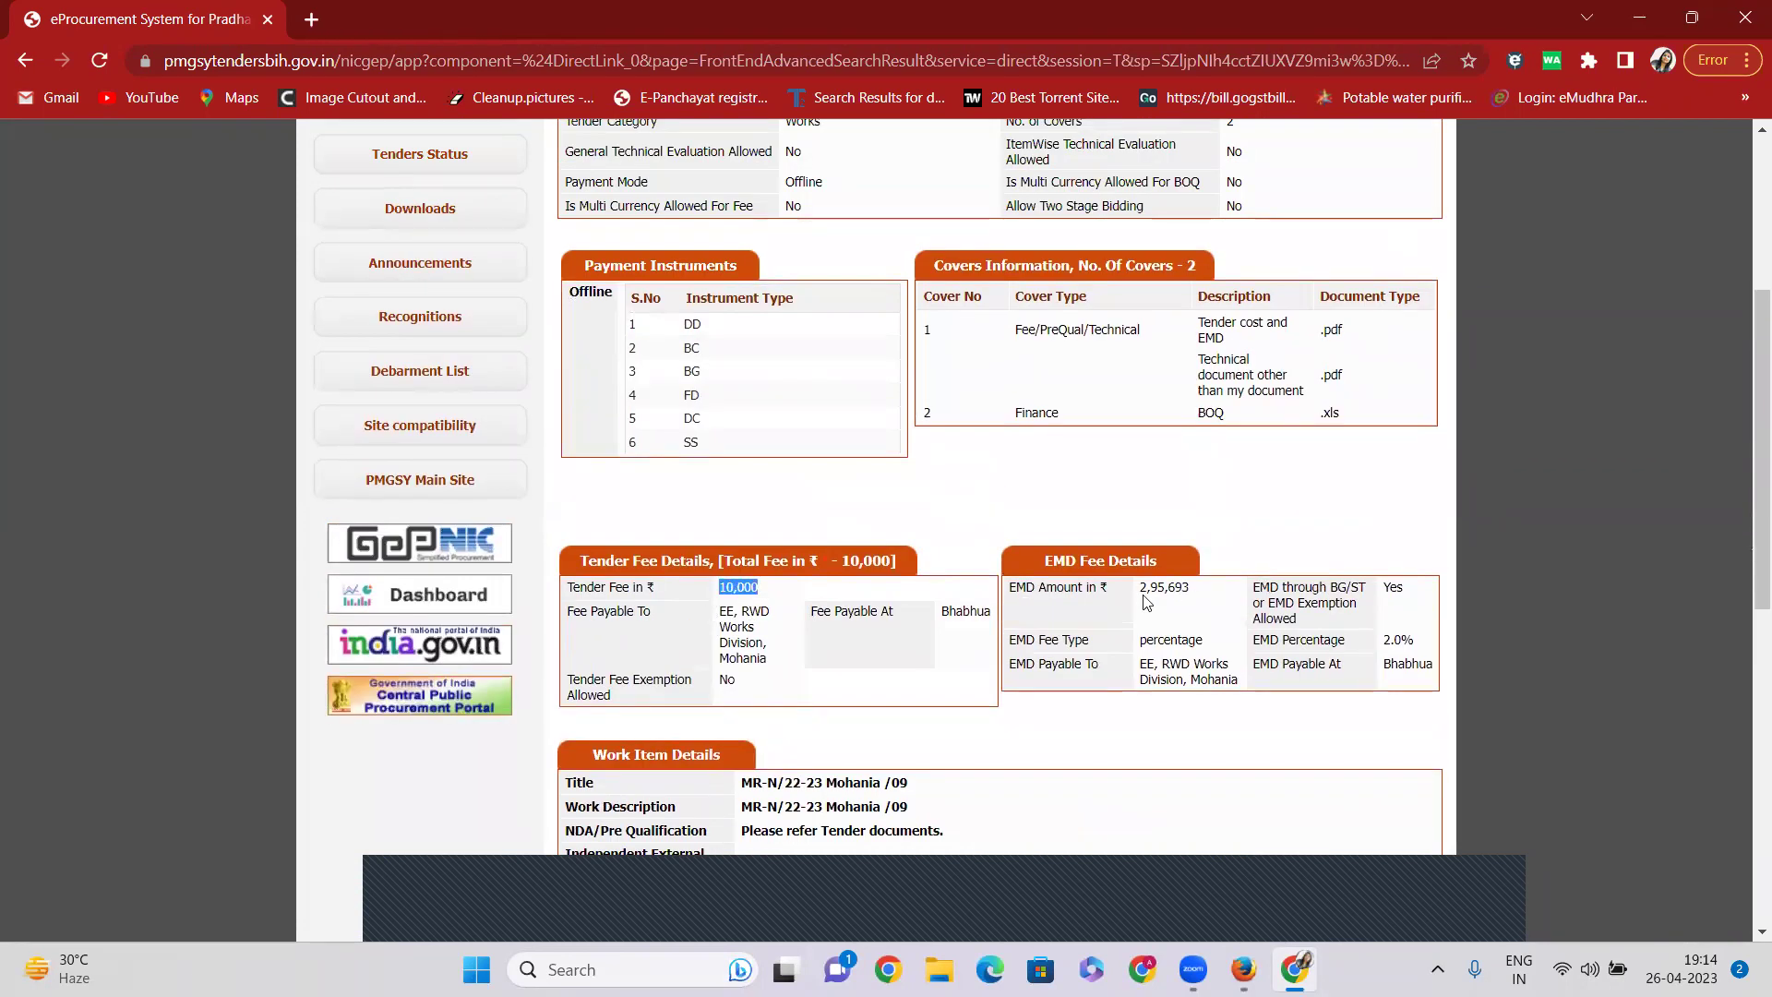
drag(1144, 601, 1193, 599)
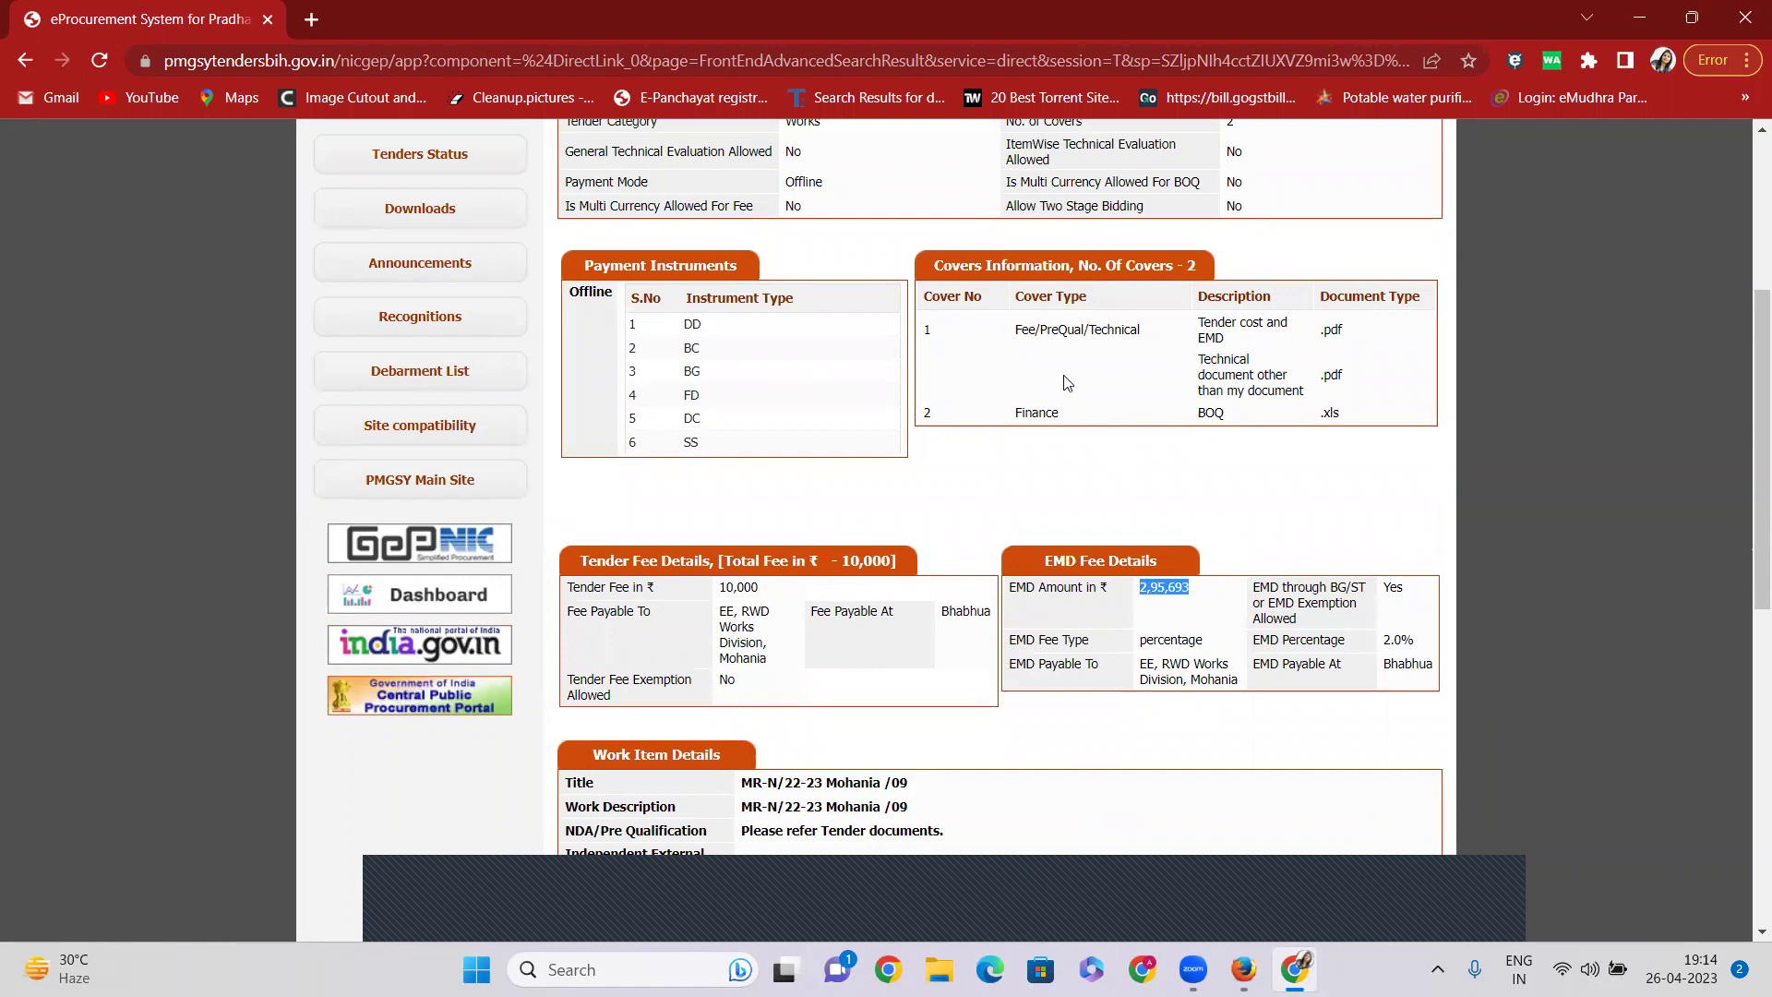
click(684, 334)
drag(1325, 369, 1359, 383)
scroll(894, 528, down, 8)
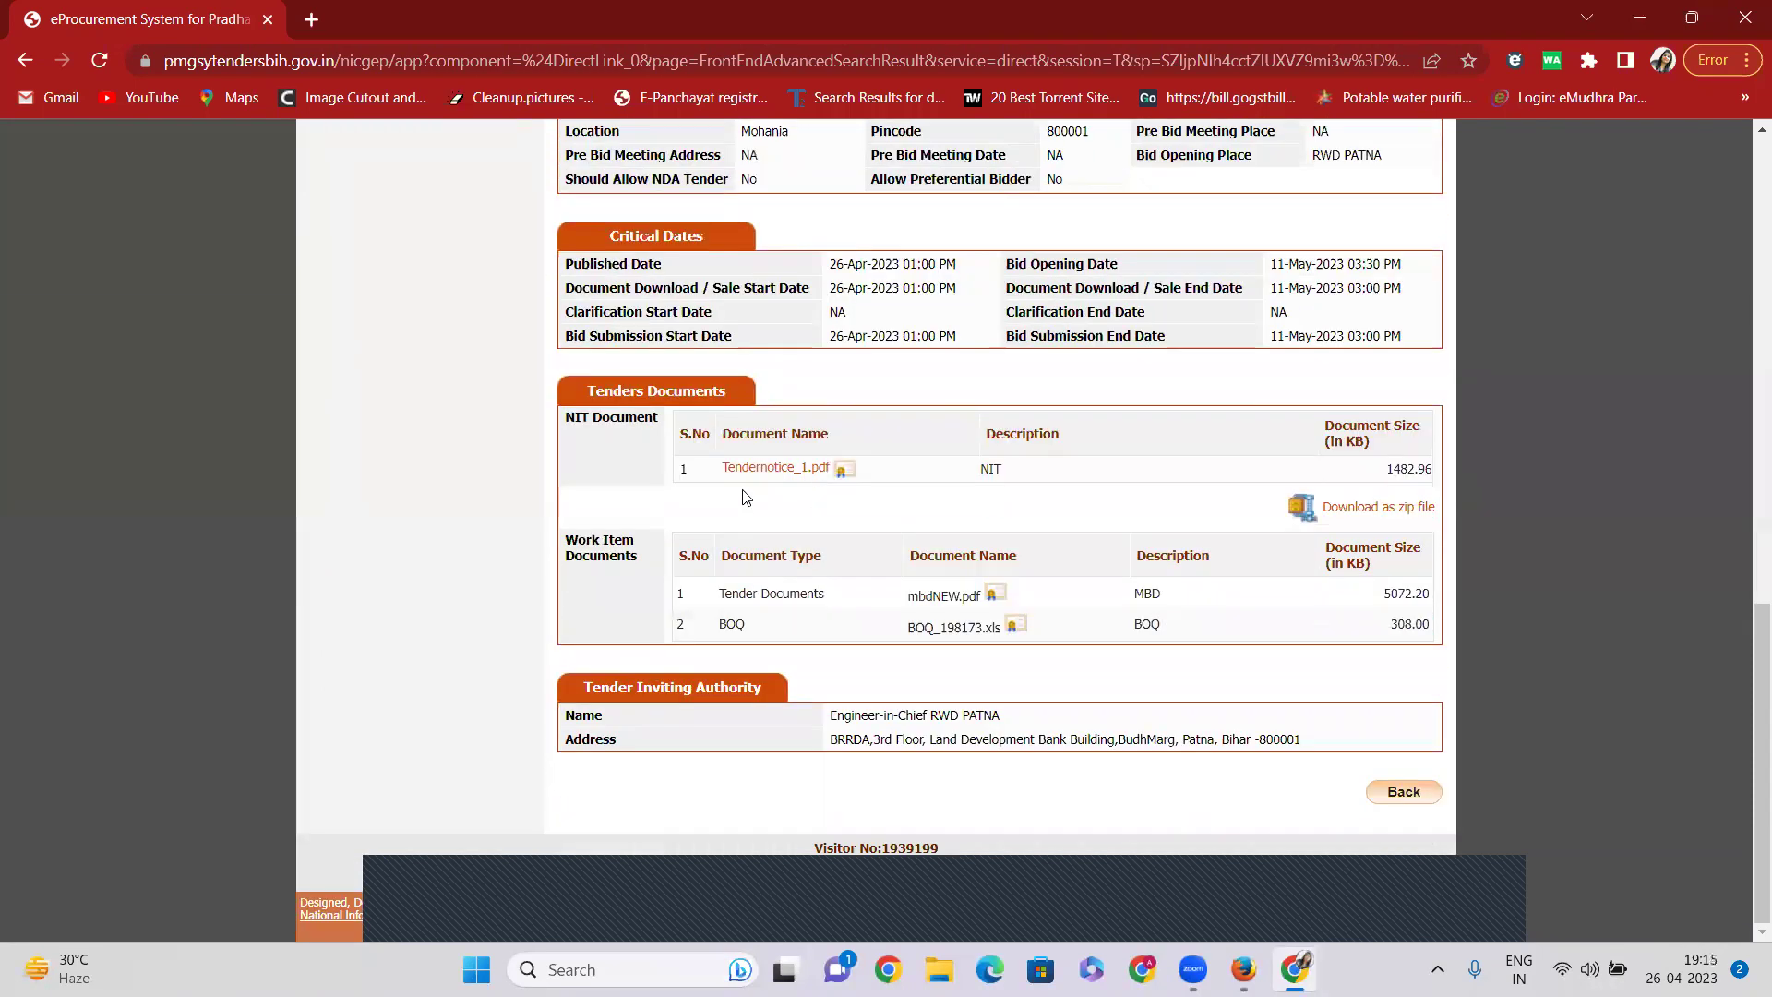
drag(731, 594, 873, 593)
Step: Pass the captcha check to download Tendernotice_1.pdf, then open the downloaded notice
click(766, 468)
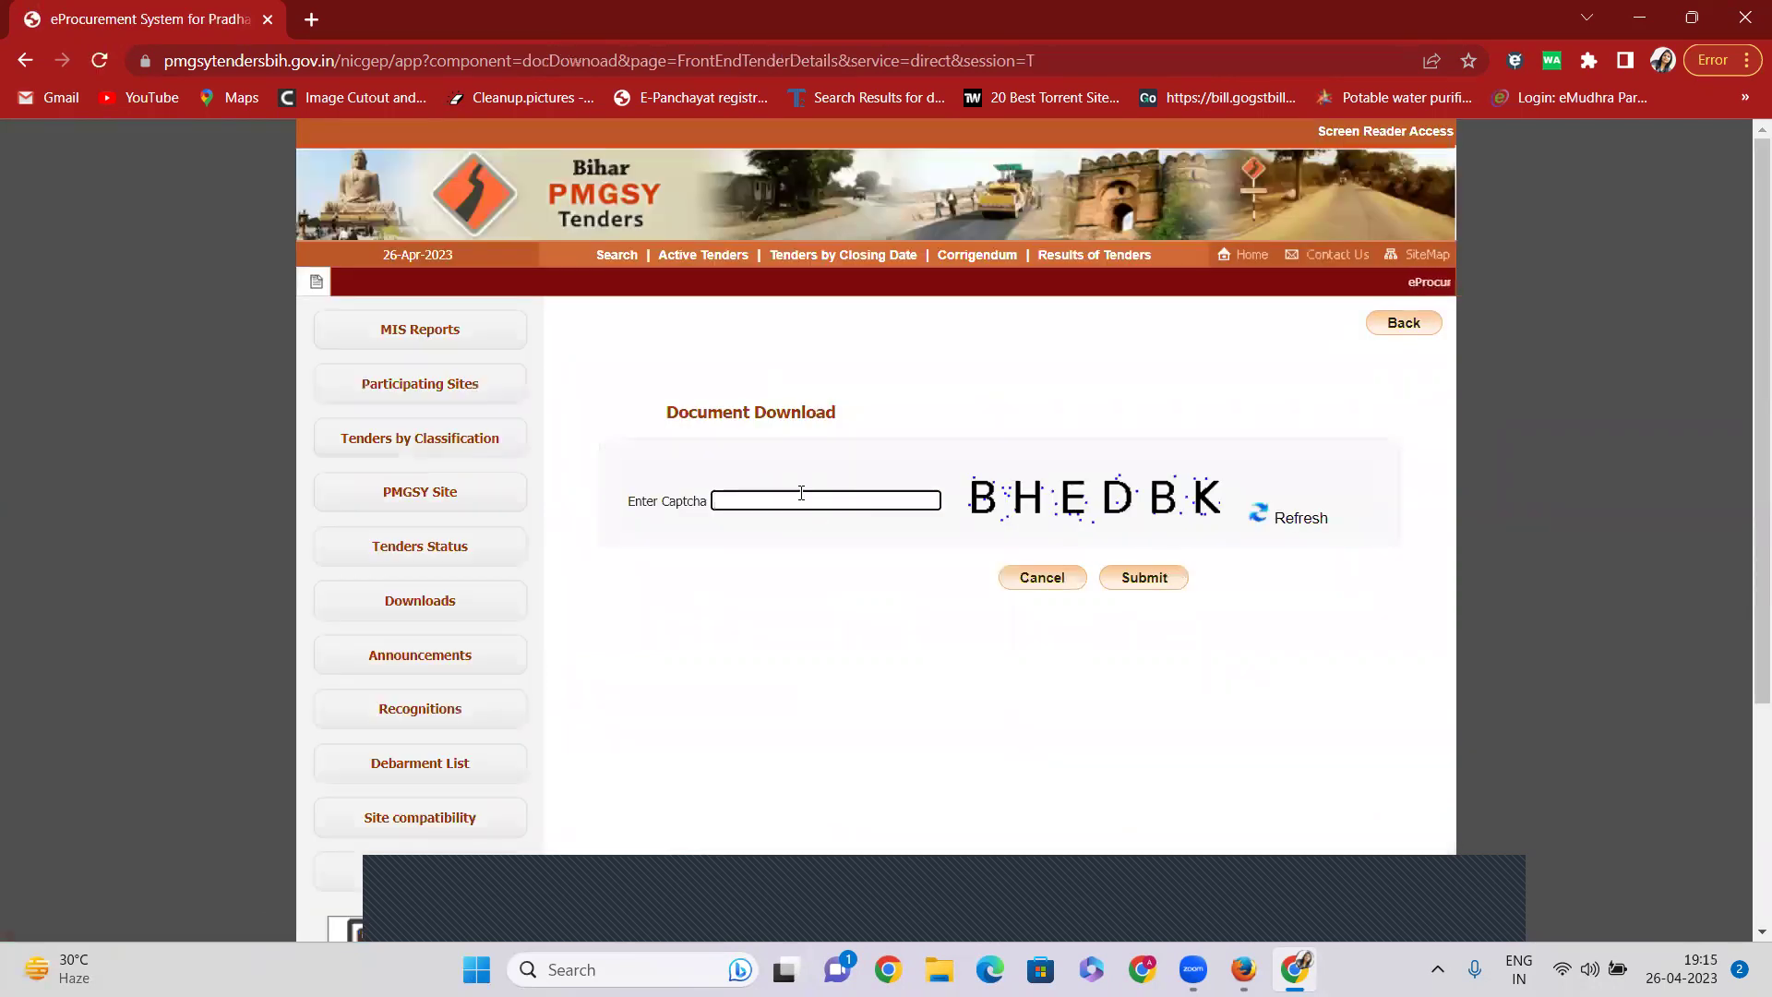
text(BHEDBK)
click(1138, 583)
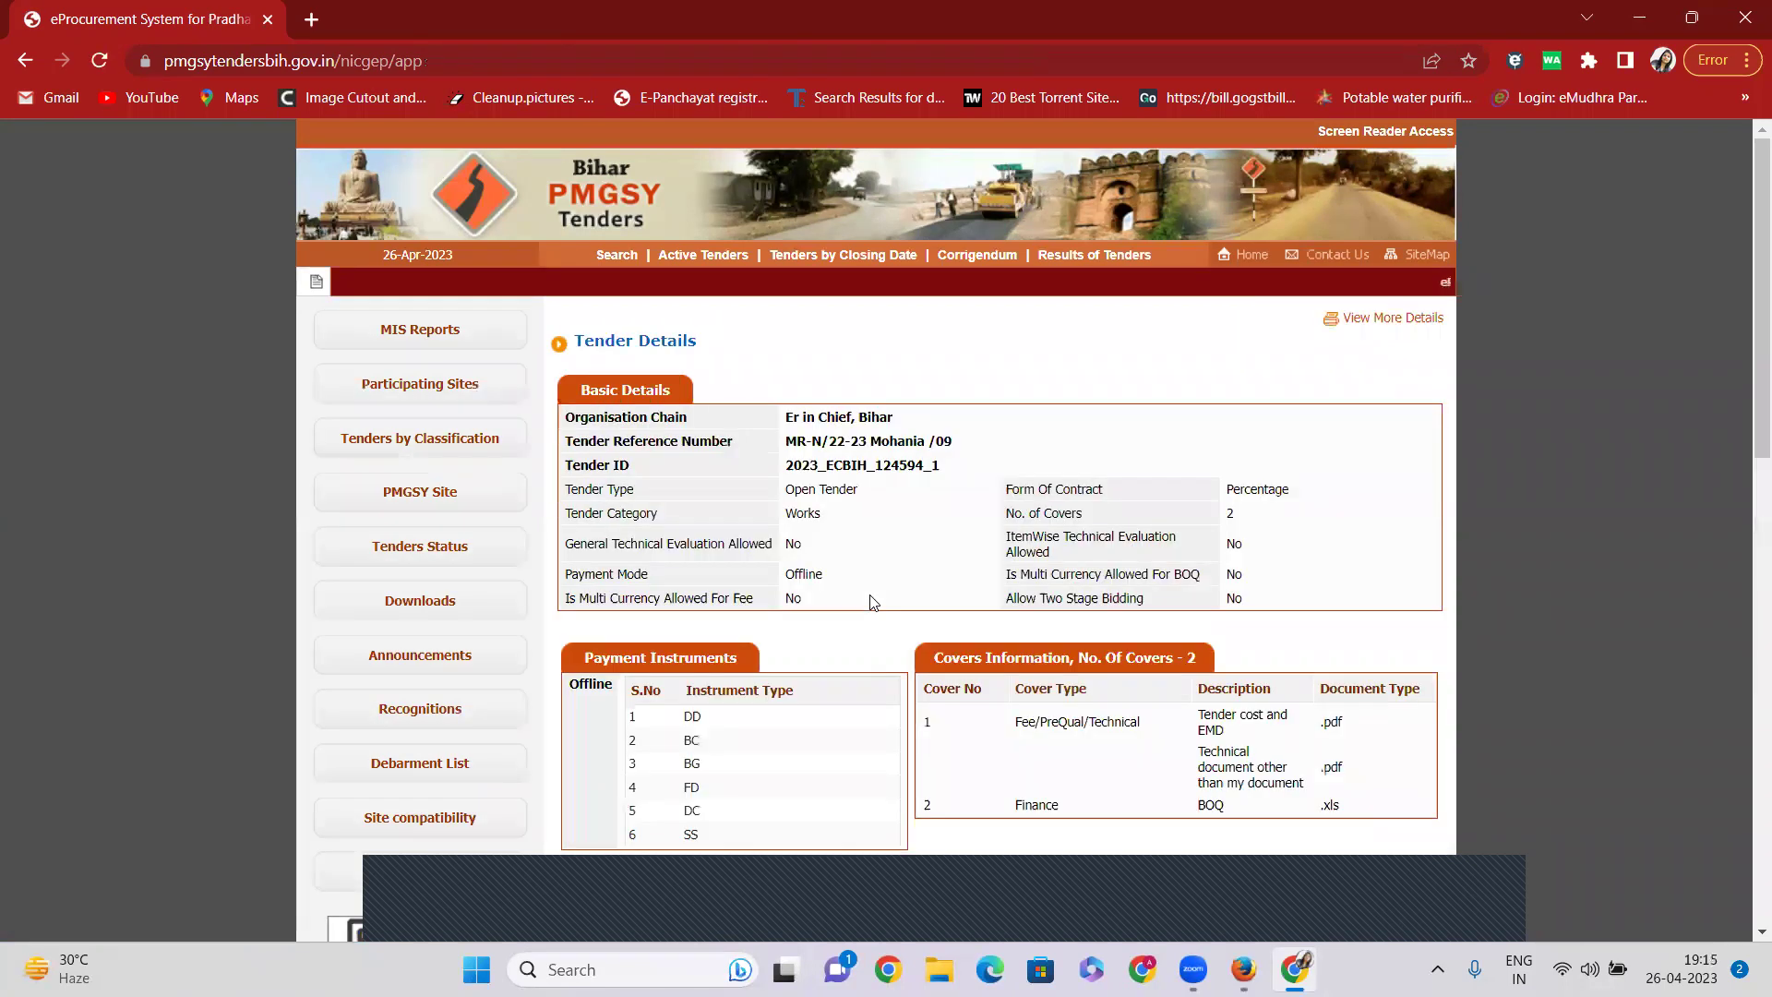
scroll(868, 583, down, 1)
scroll(868, 584, down, 10)
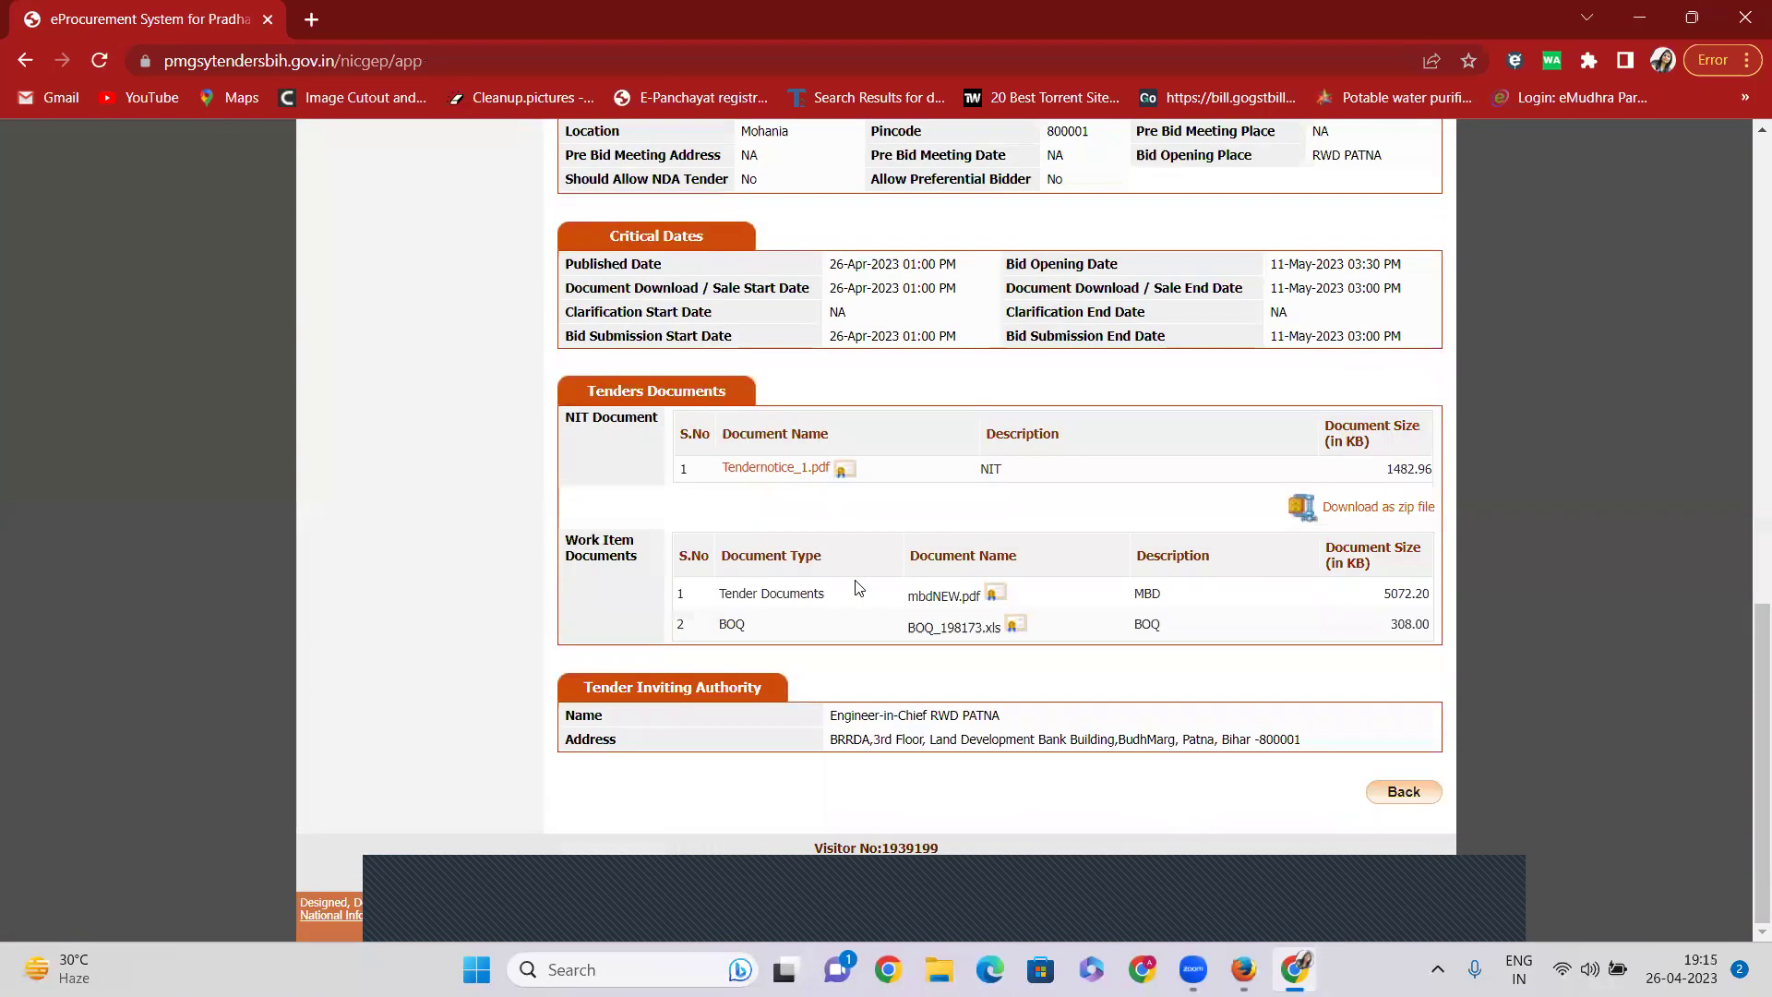
click(745, 469)
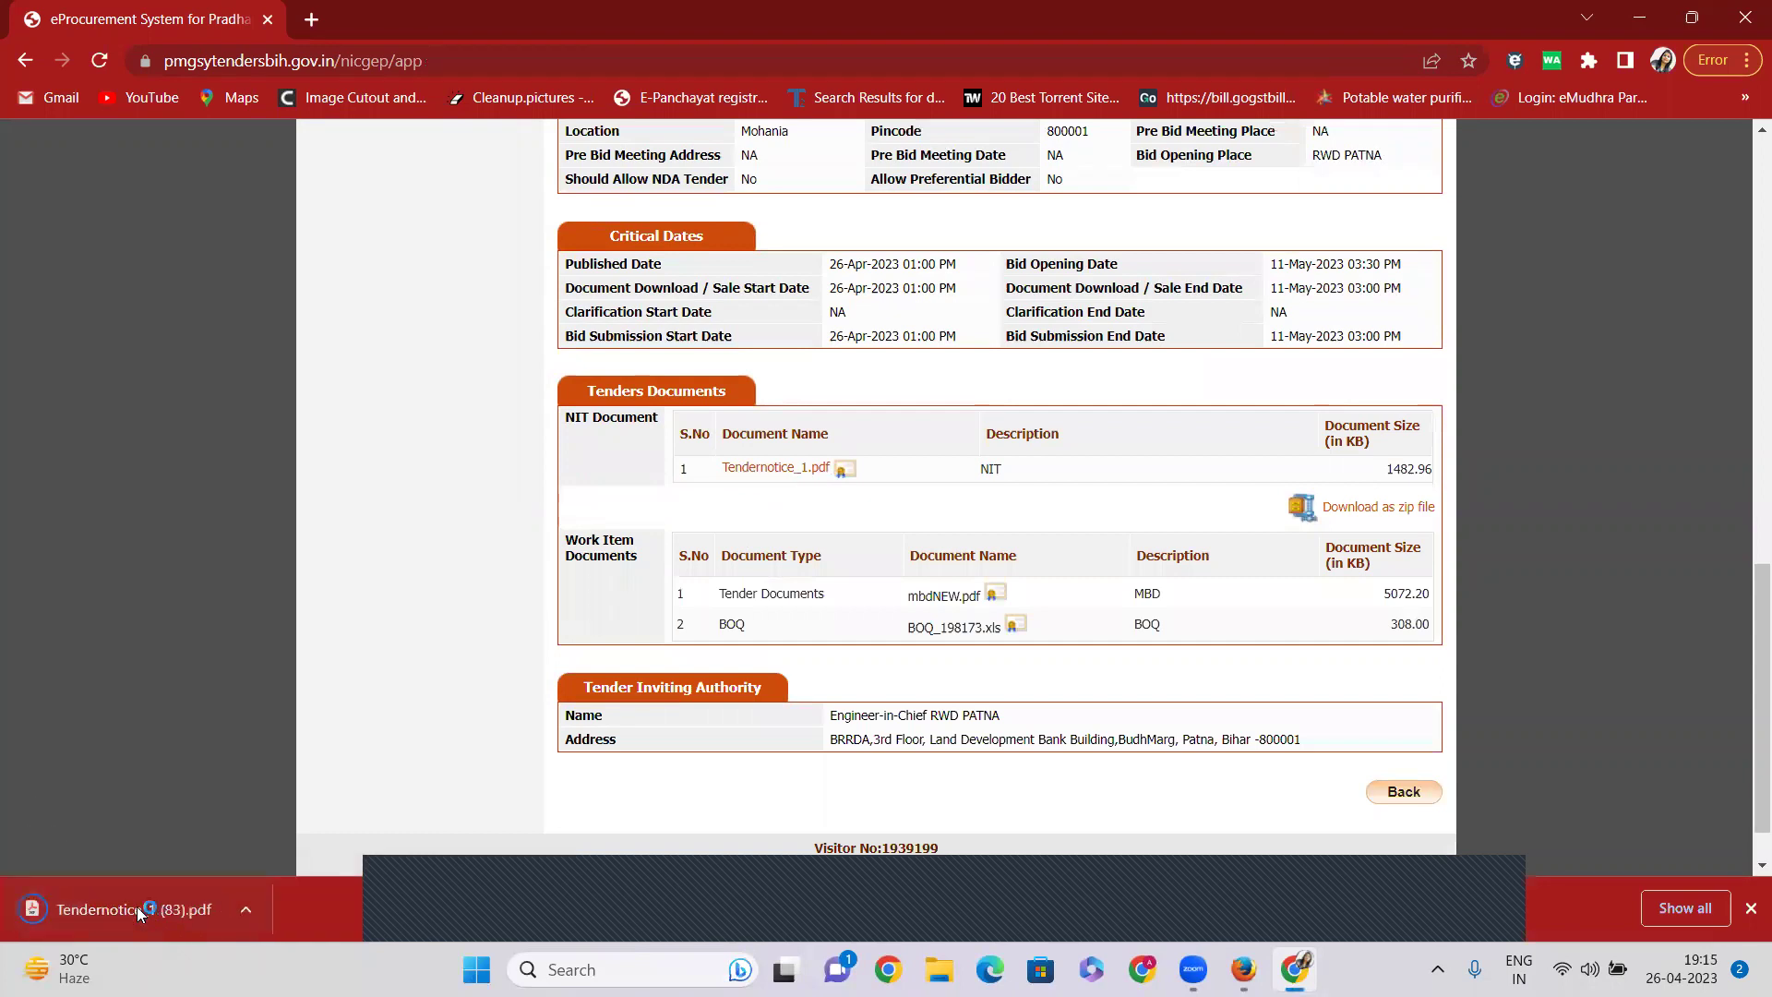
click(136, 907)
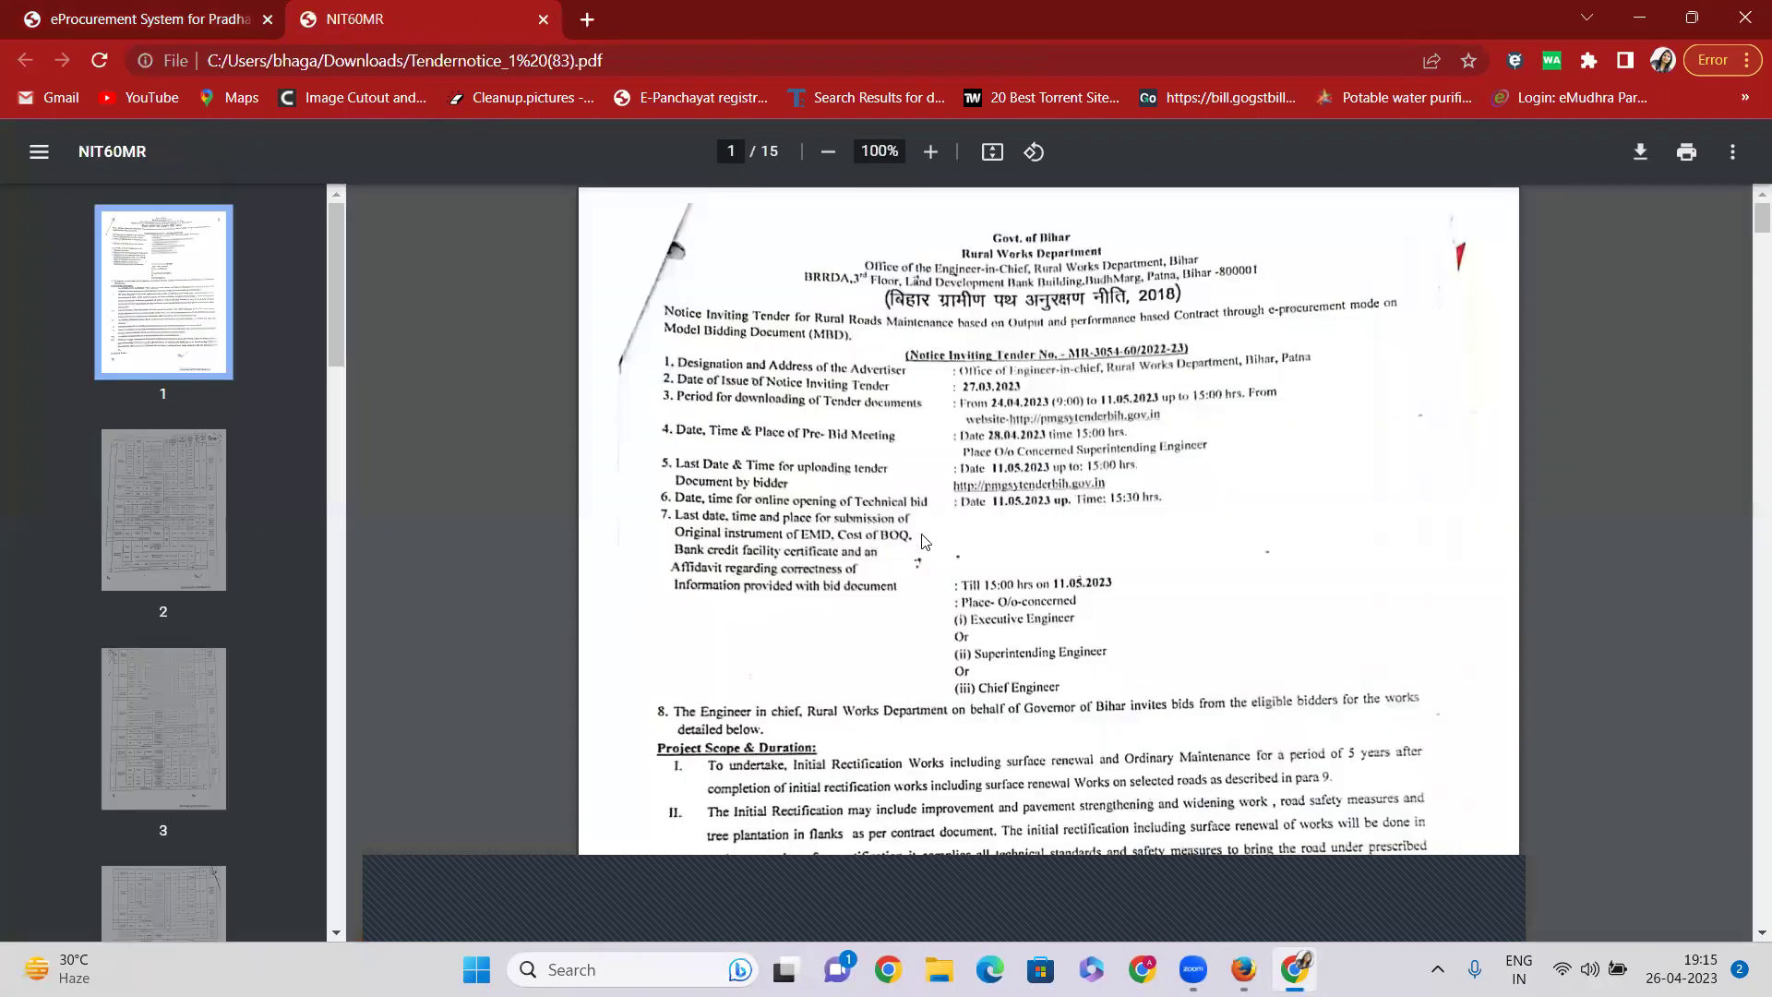
Step: Scroll through the pages of the NIT60MR tender notice PDF, then close its tab
scroll(923, 541, down, 15)
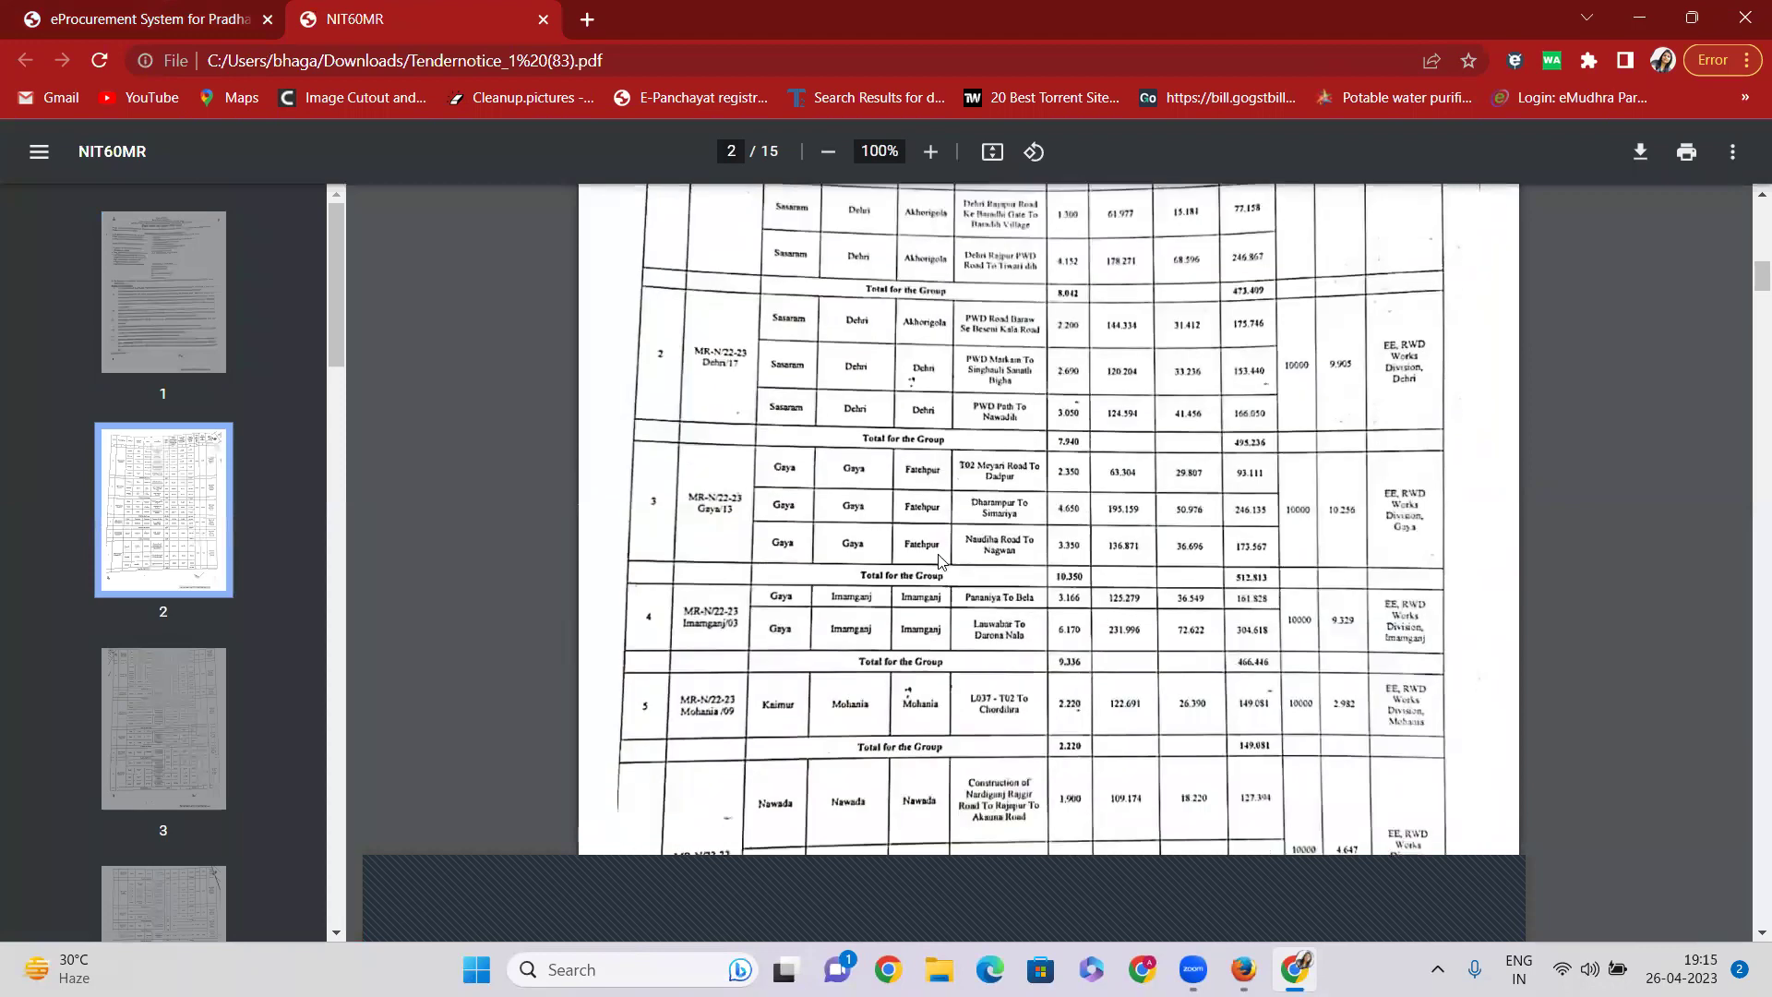
scroll(939, 560, down, 20)
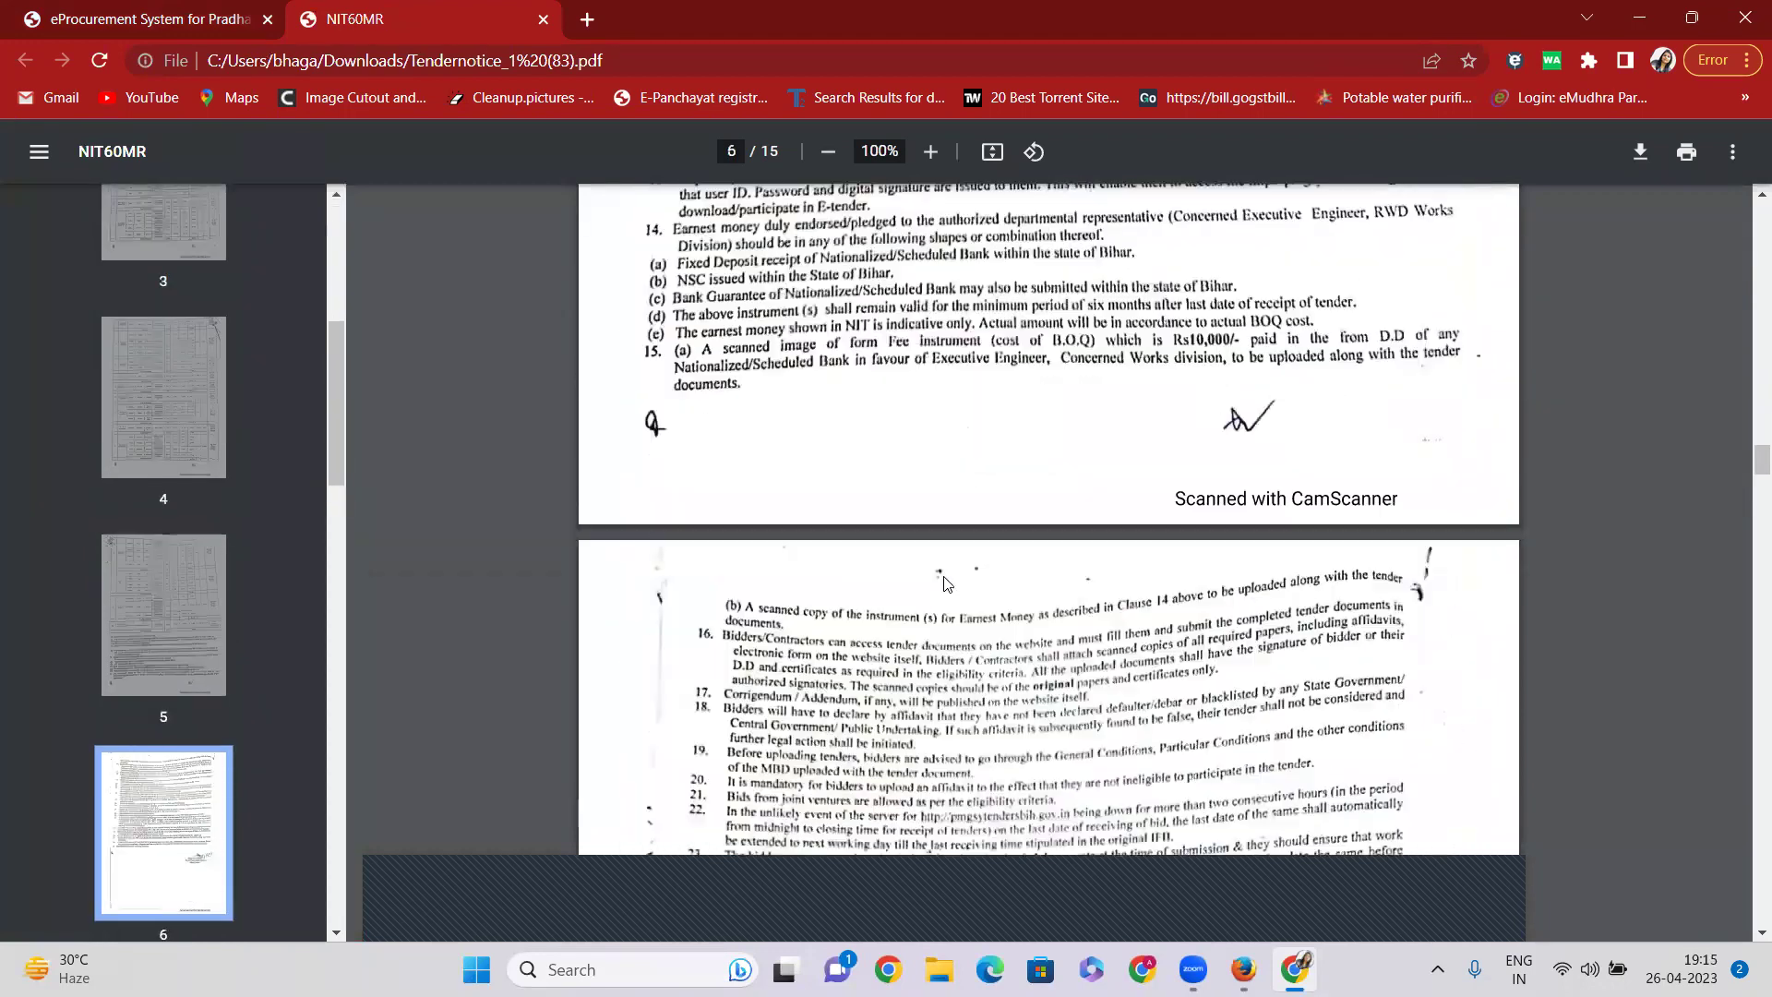
scroll(943, 584, down, 15)
scroll(924, 568, down, 20)
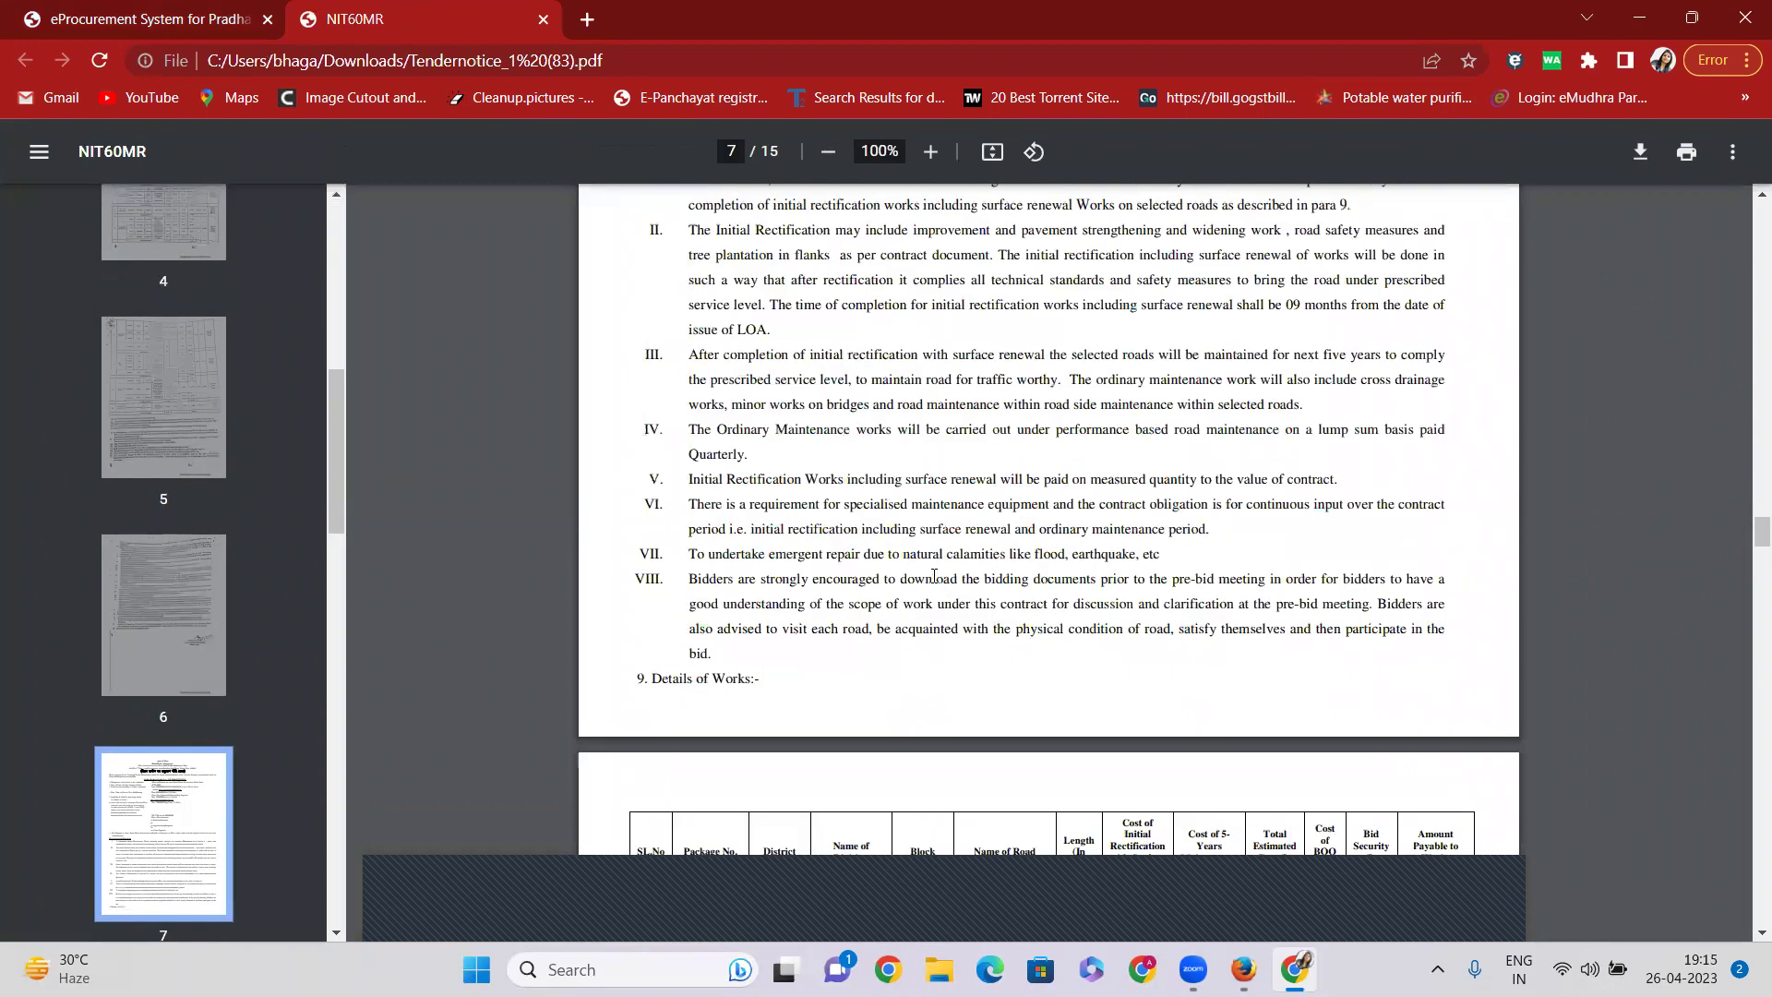
scroll(931, 579, down, 20)
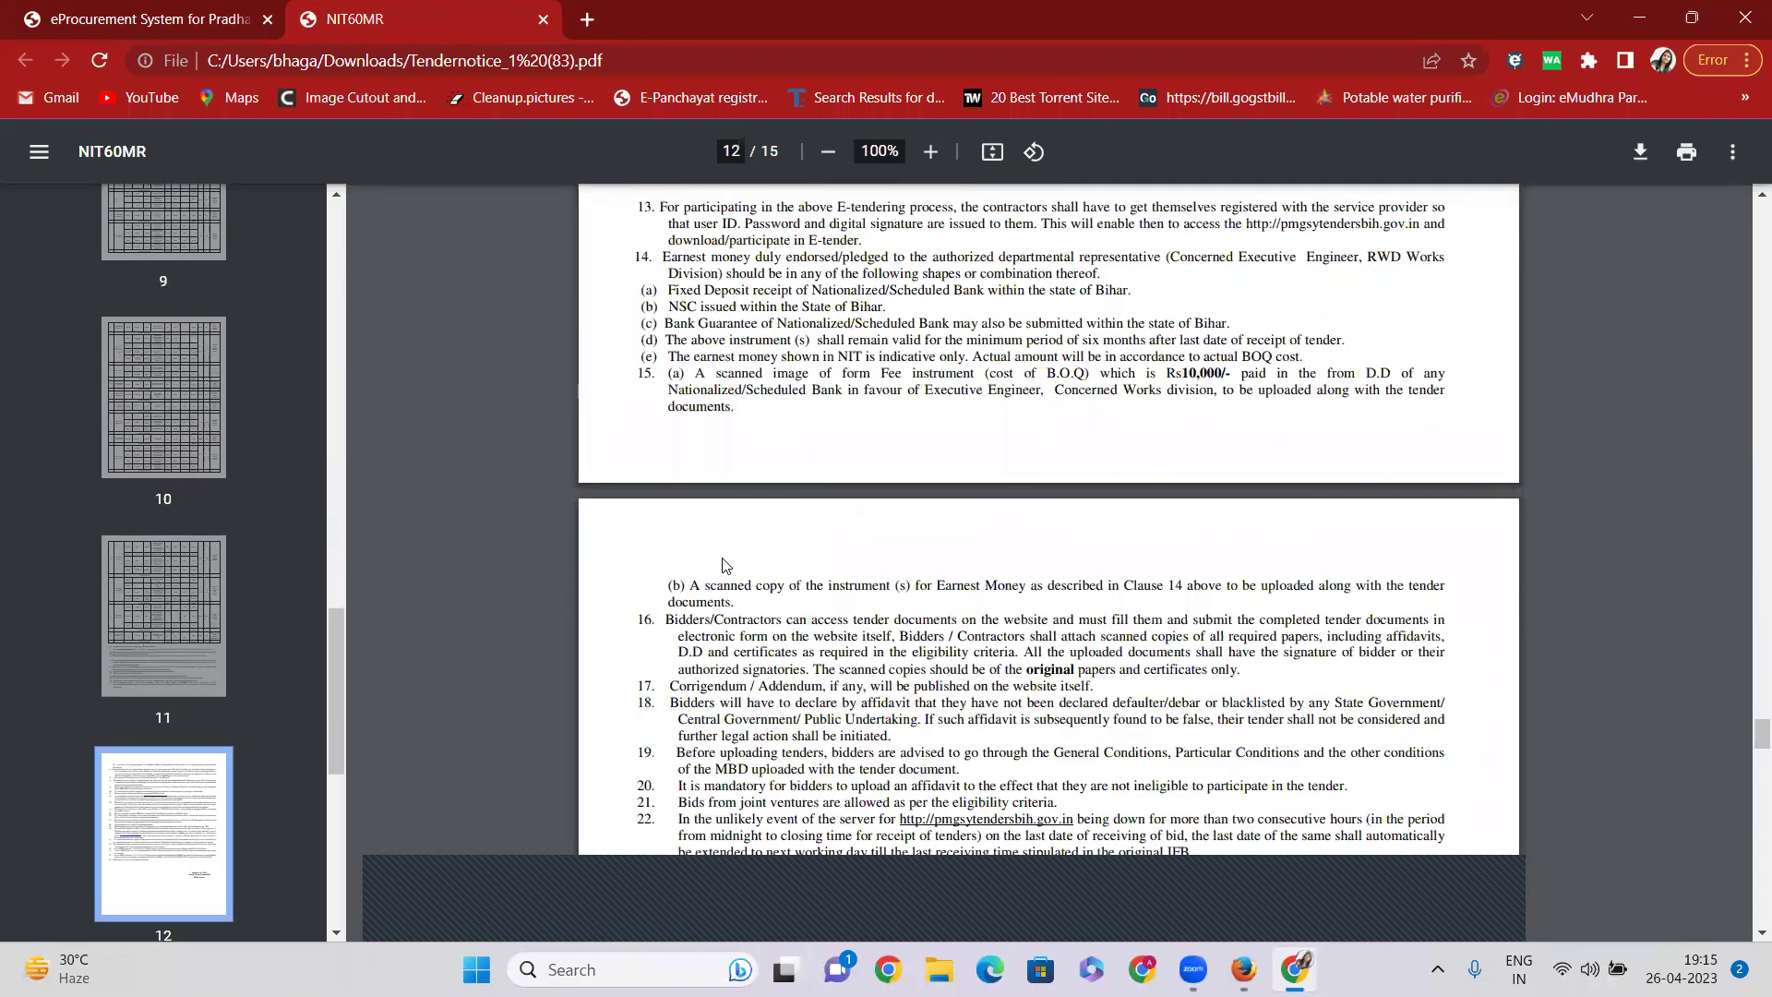
scroll(725, 565, down, 6)
scroll(809, 570, up, 10)
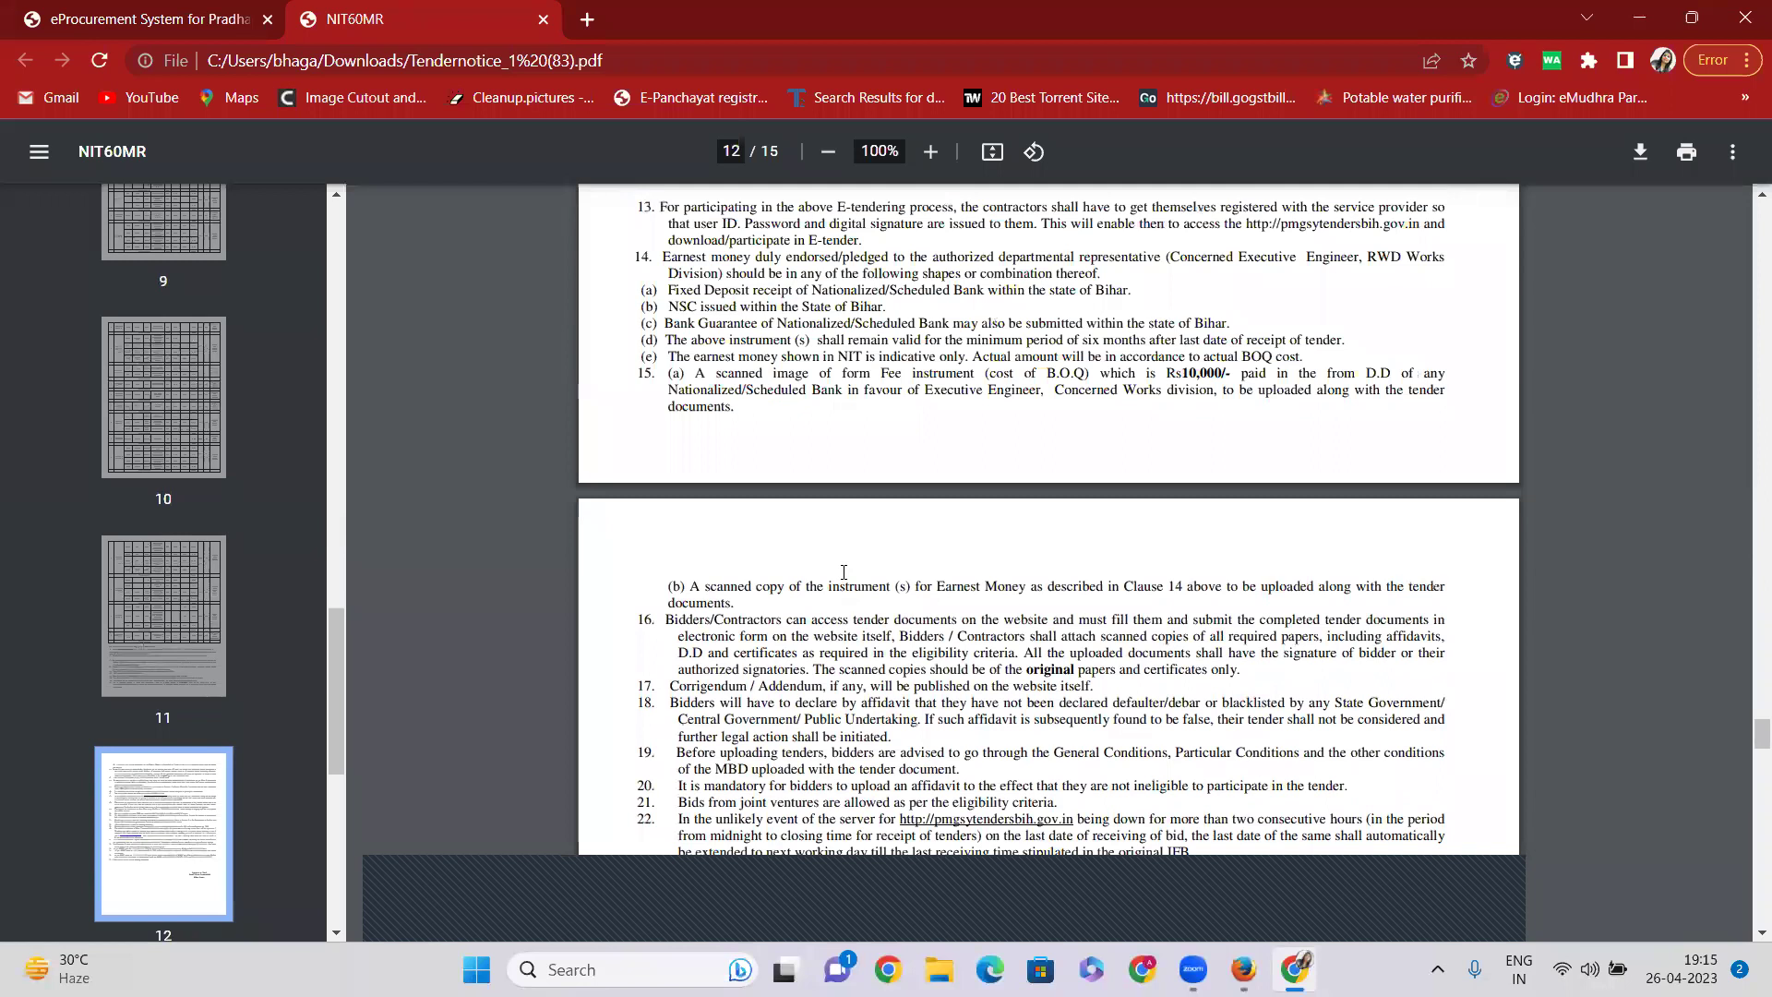
scroll(842, 580, up, 15)
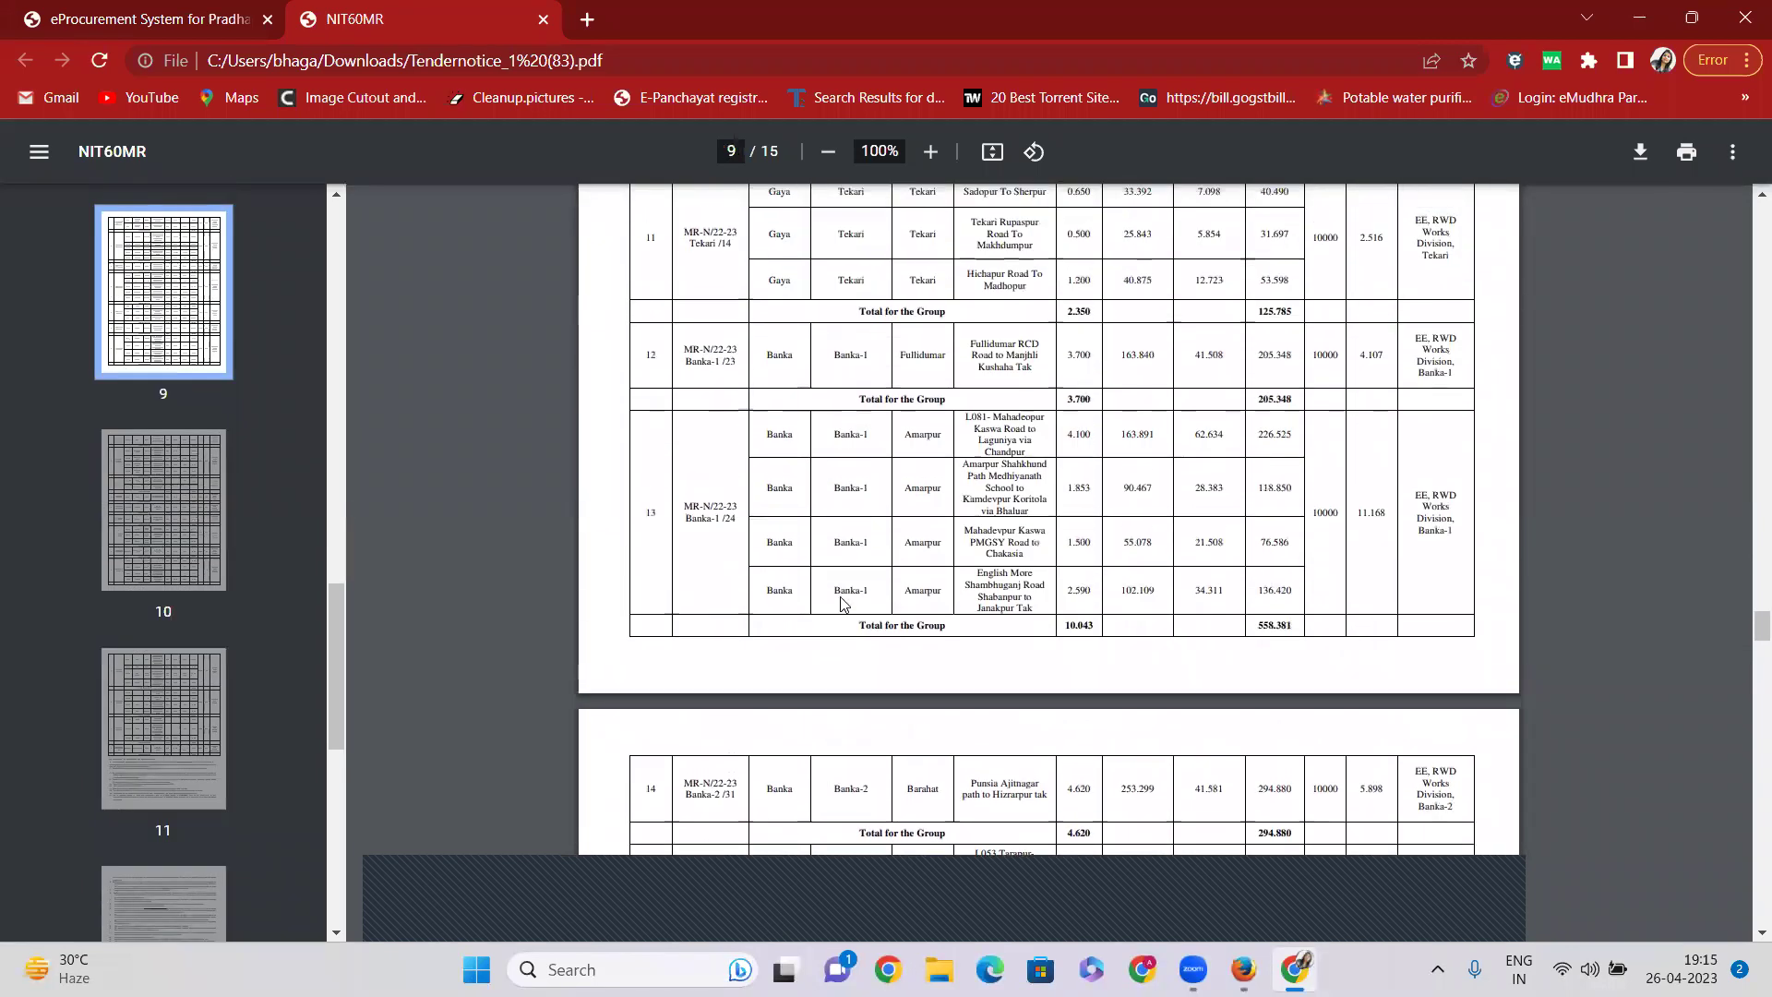
scroll(801, 349, up, 6)
scroll(860, 584, up, 20)
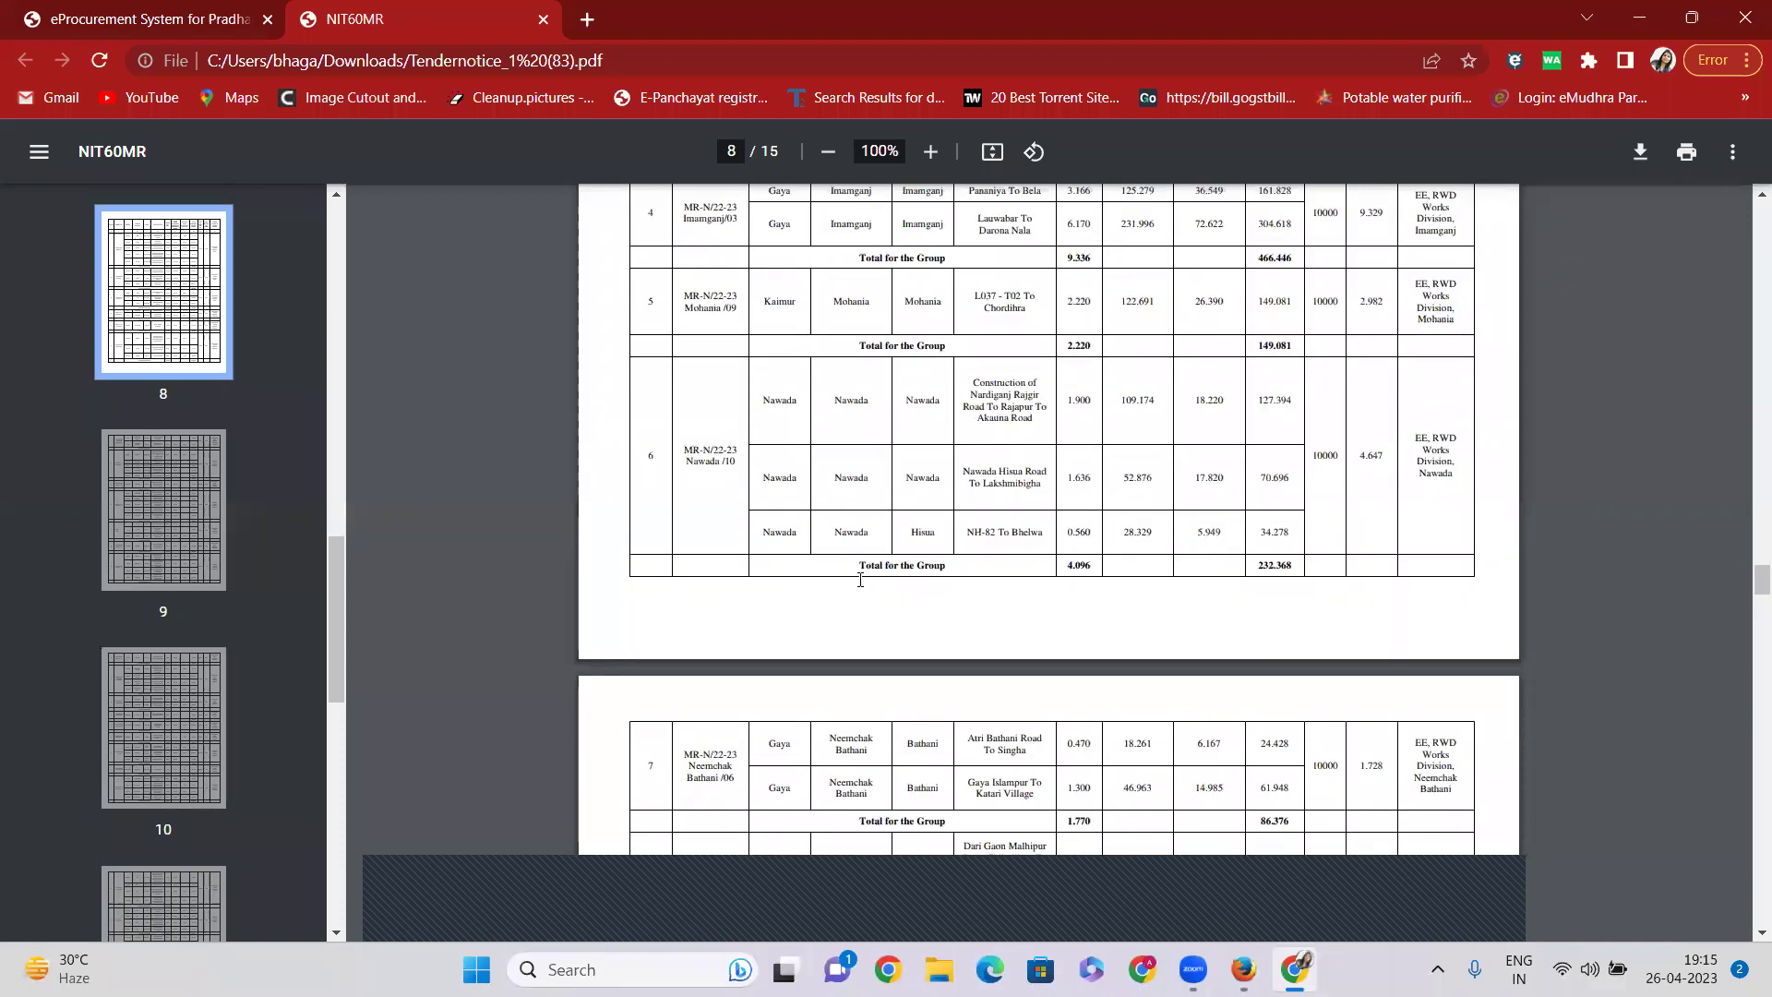
scroll(884, 460, down, 6)
scroll(978, 504, up, 4)
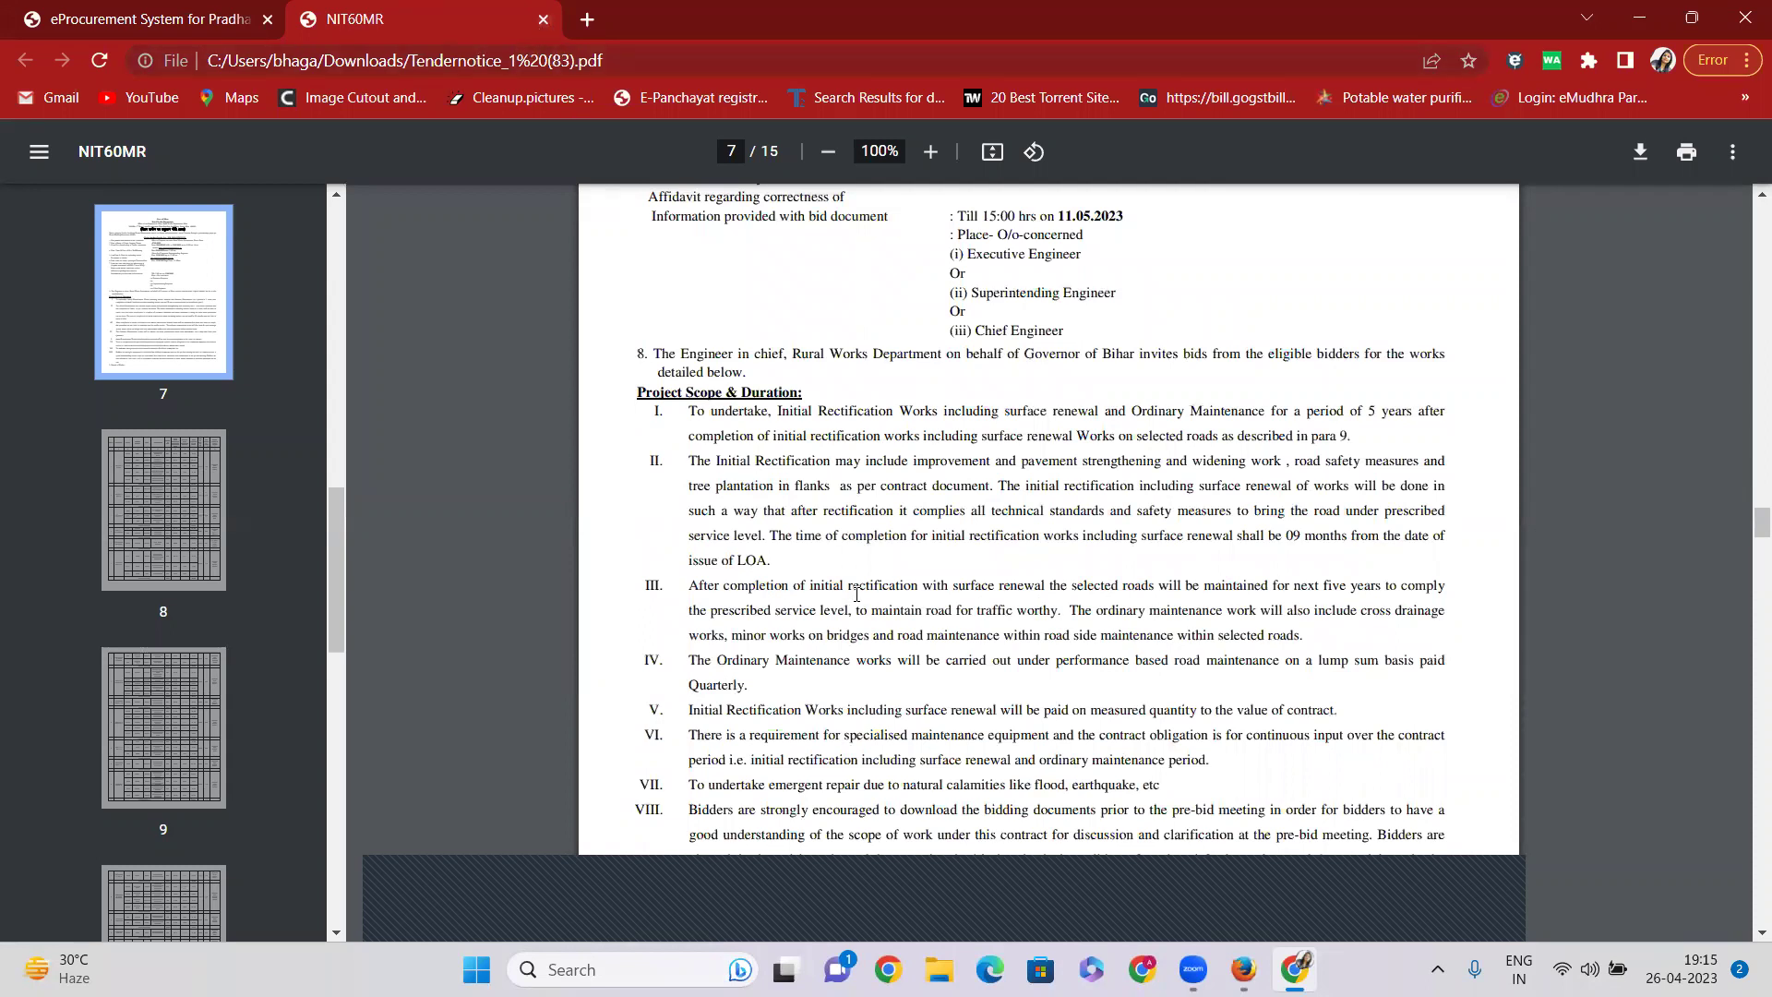
scroll(856, 595, down, 3)
scroll(953, 547, down, 20)
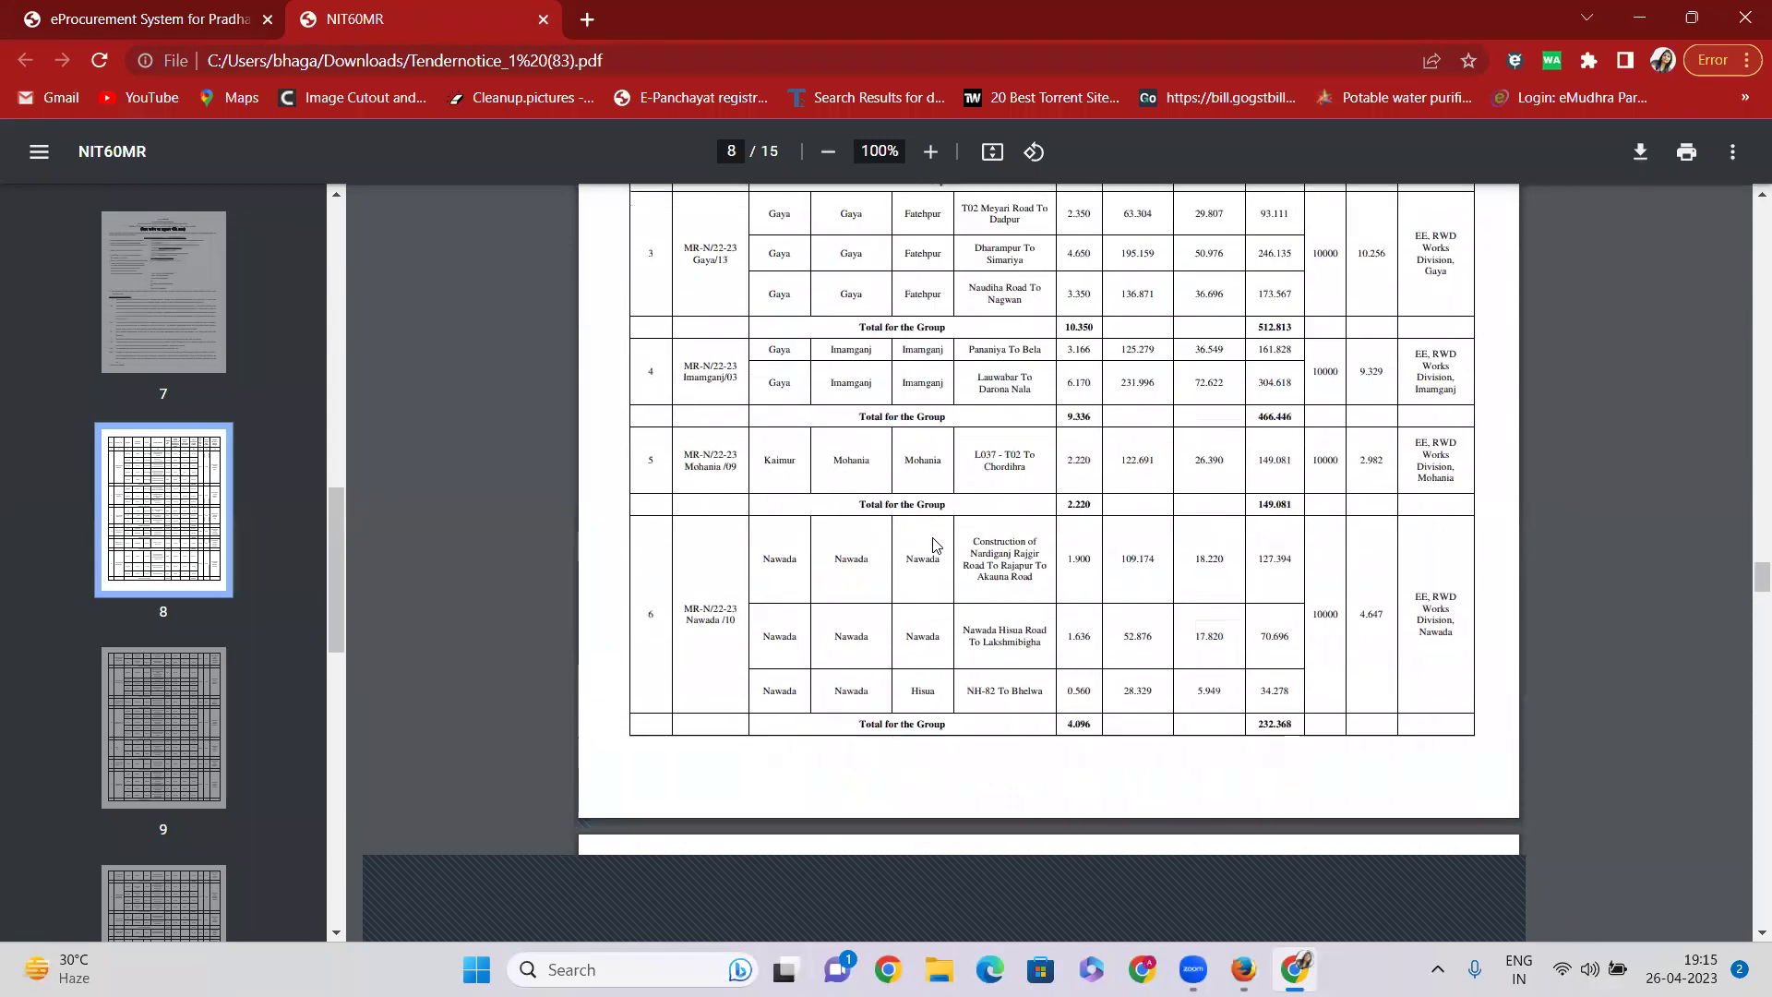
scroll(936, 537, down, 20)
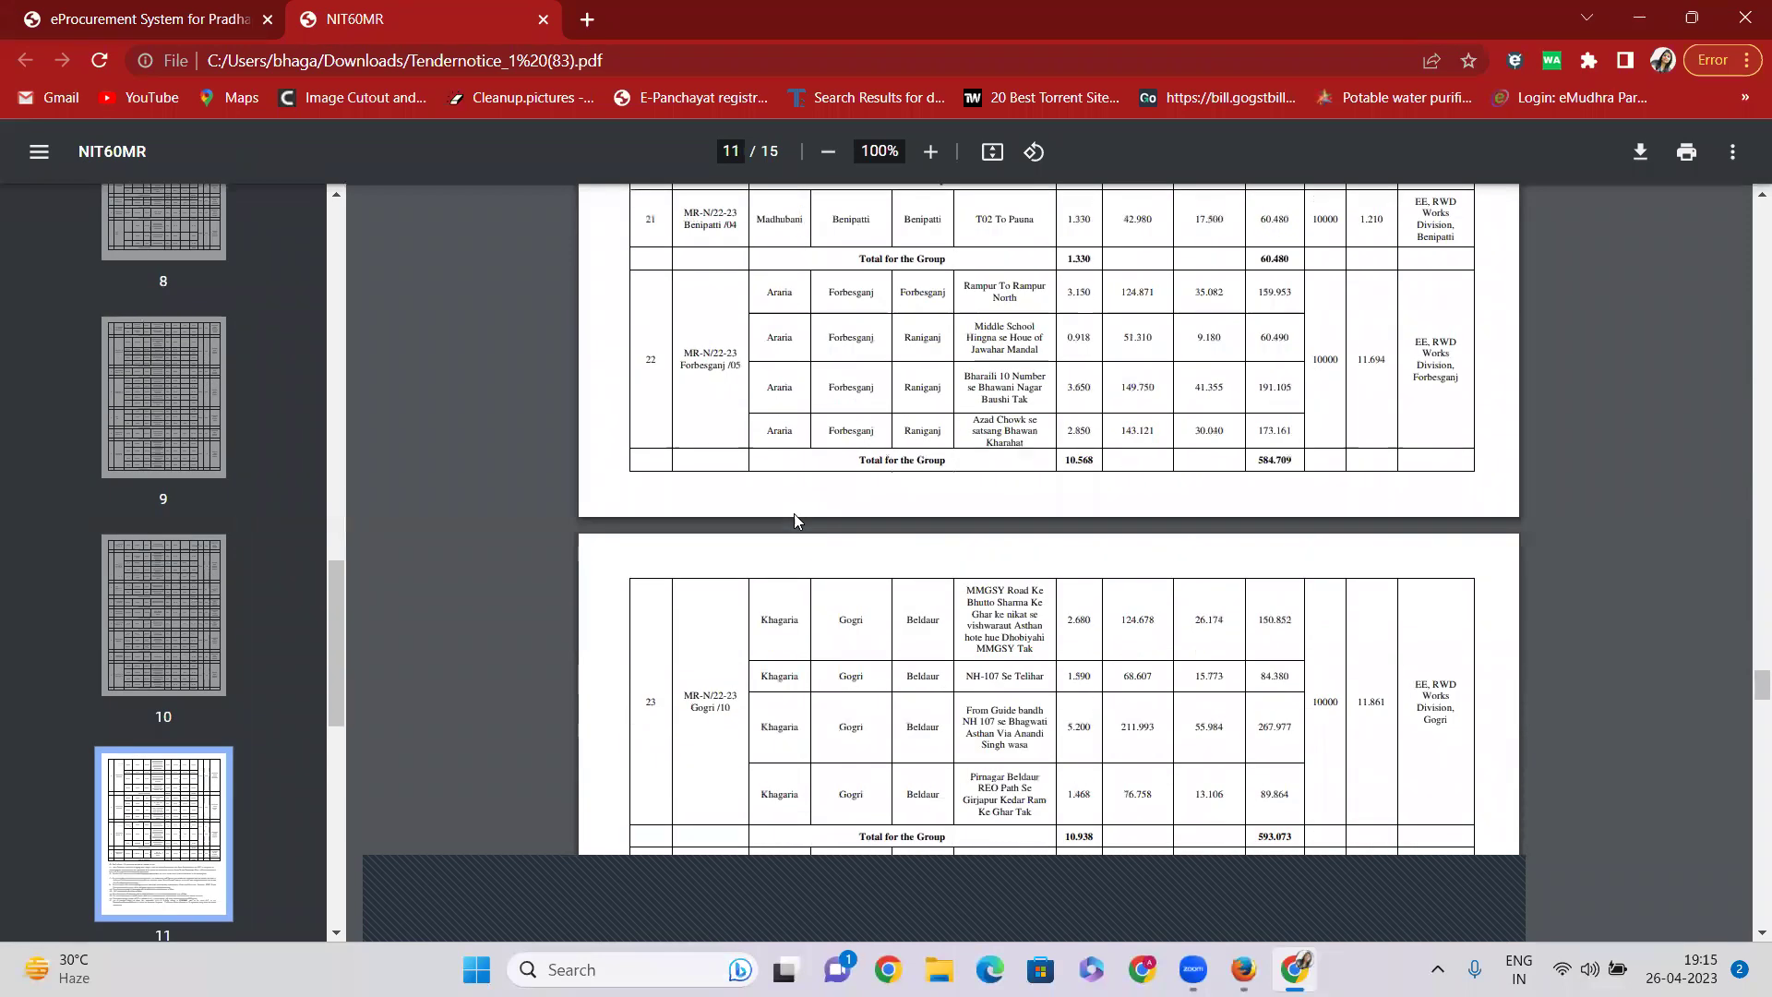
scroll(799, 505, up, 3)
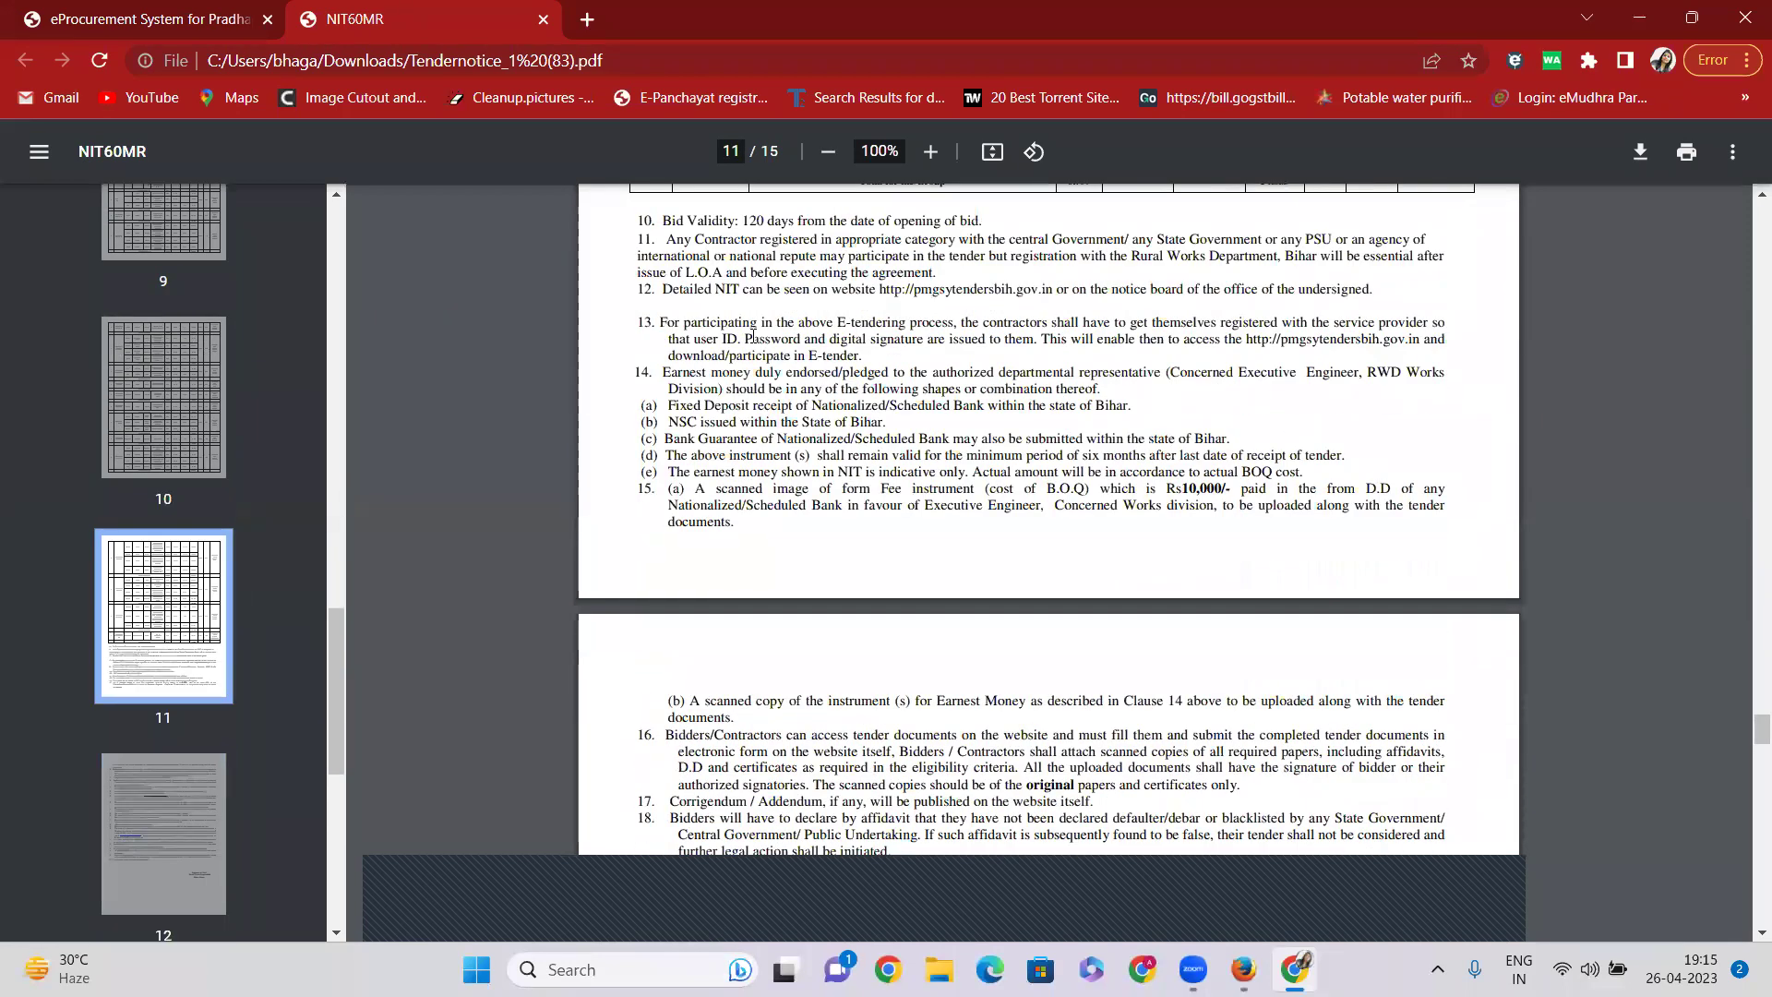
click(543, 19)
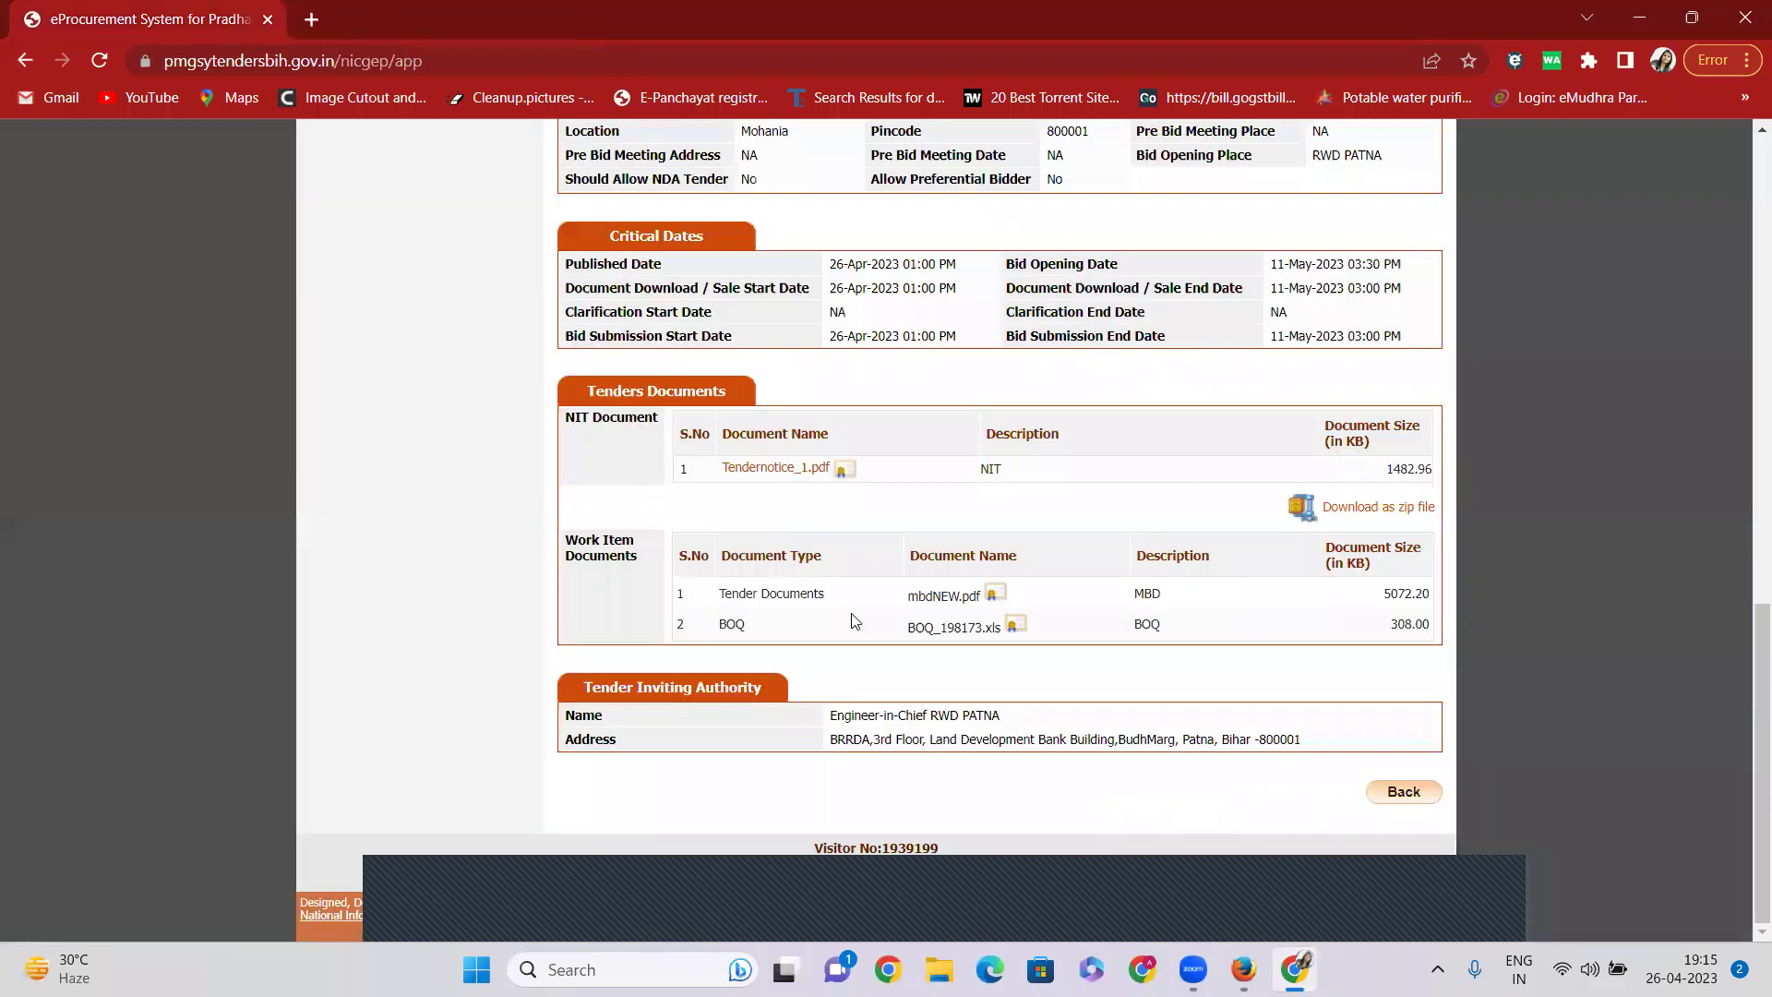
Step: Download all work documents as work_198173.zip and show it in its folder from the downloads list
click(1379, 514)
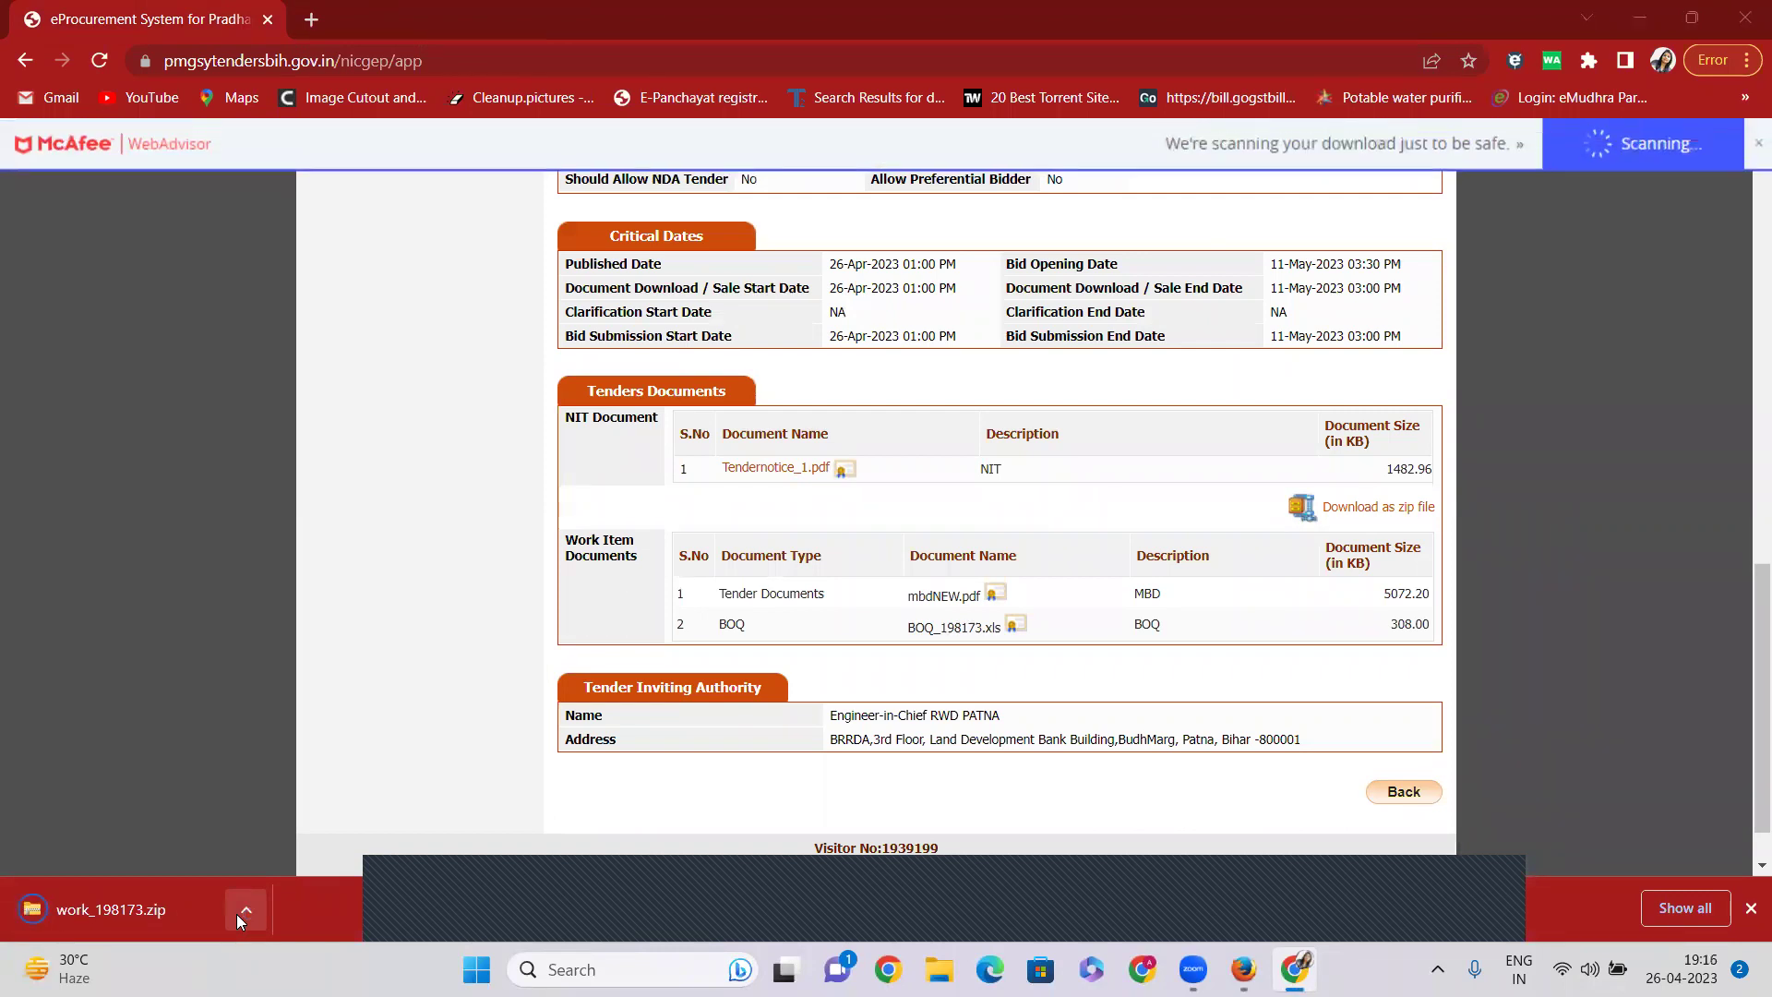
click(1682, 910)
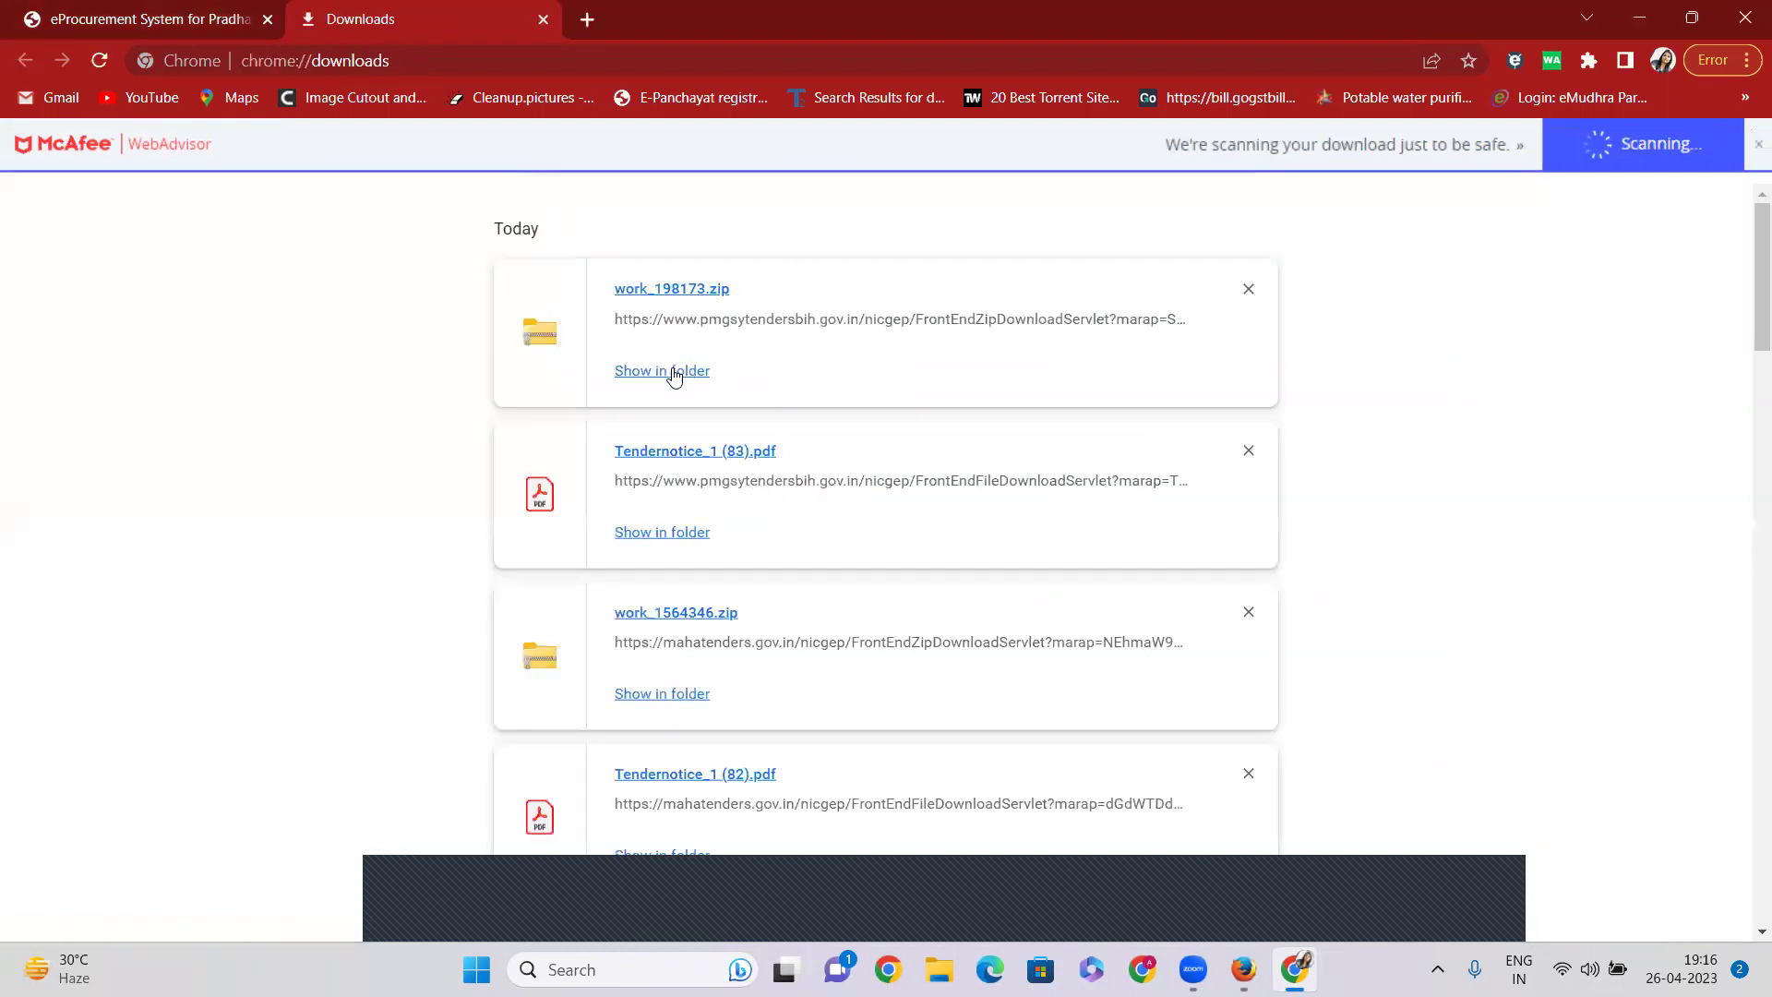
click(675, 372)
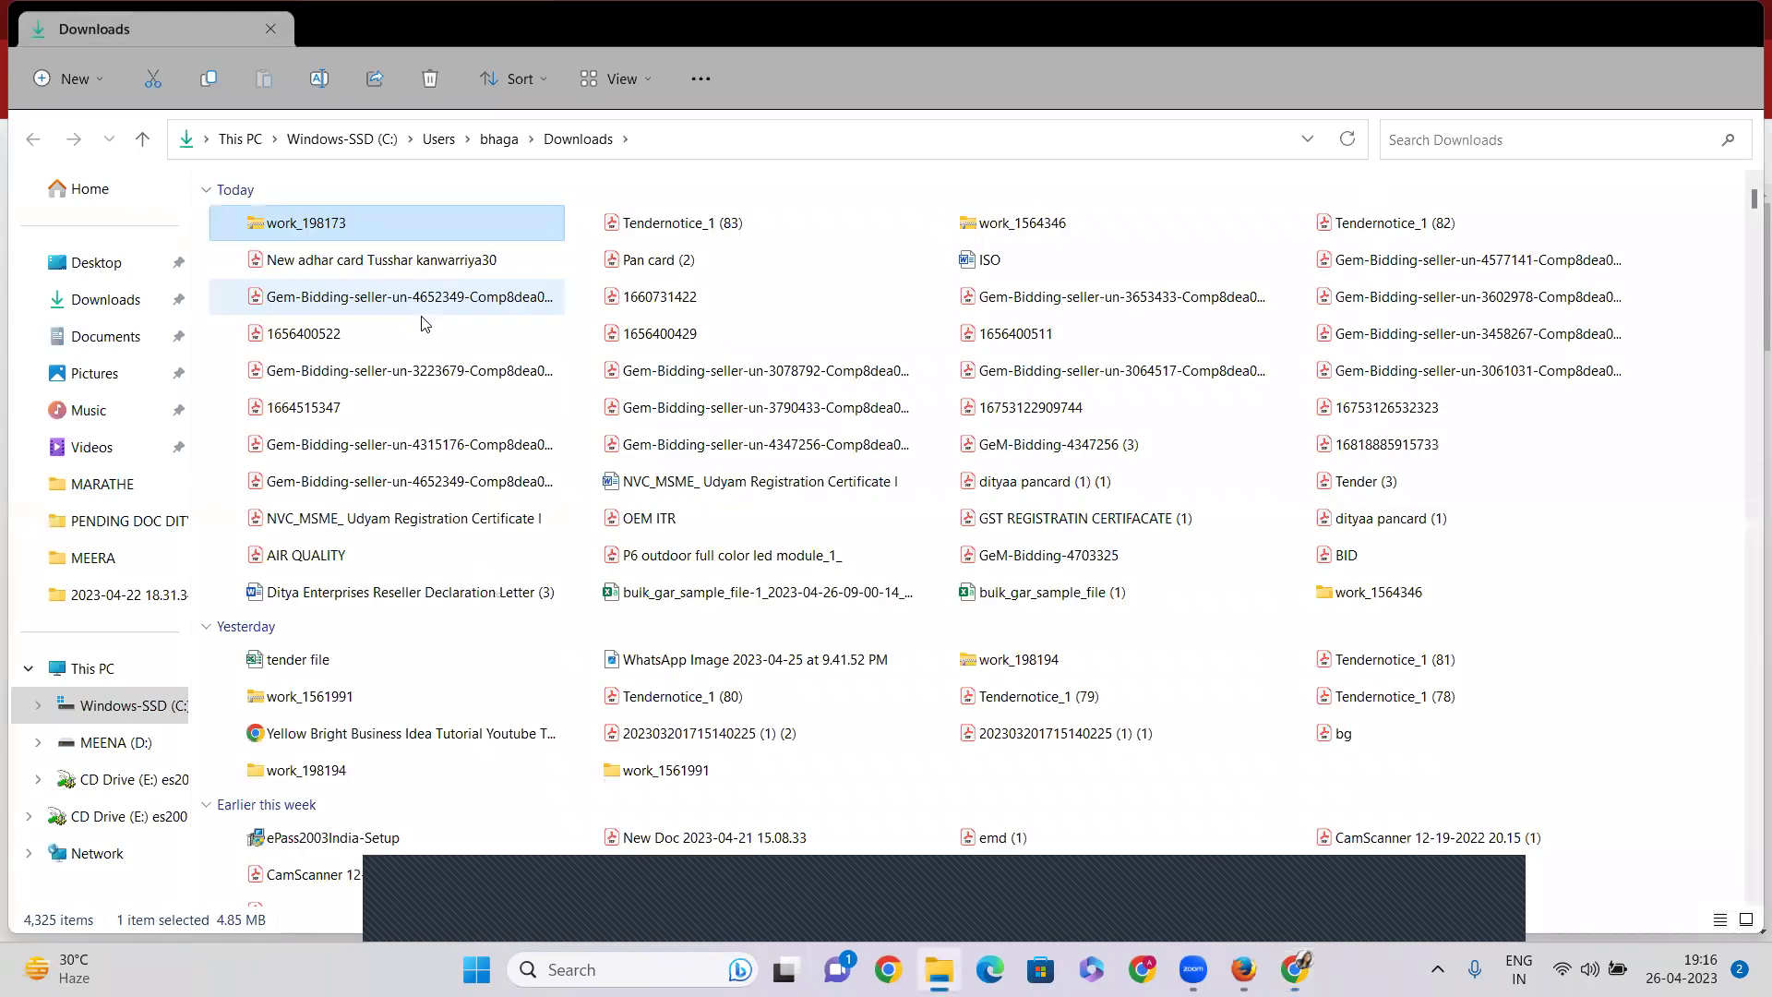
Step: Start extracting work_198173.zip with Extract files and confirm the destination
right_click(334, 227)
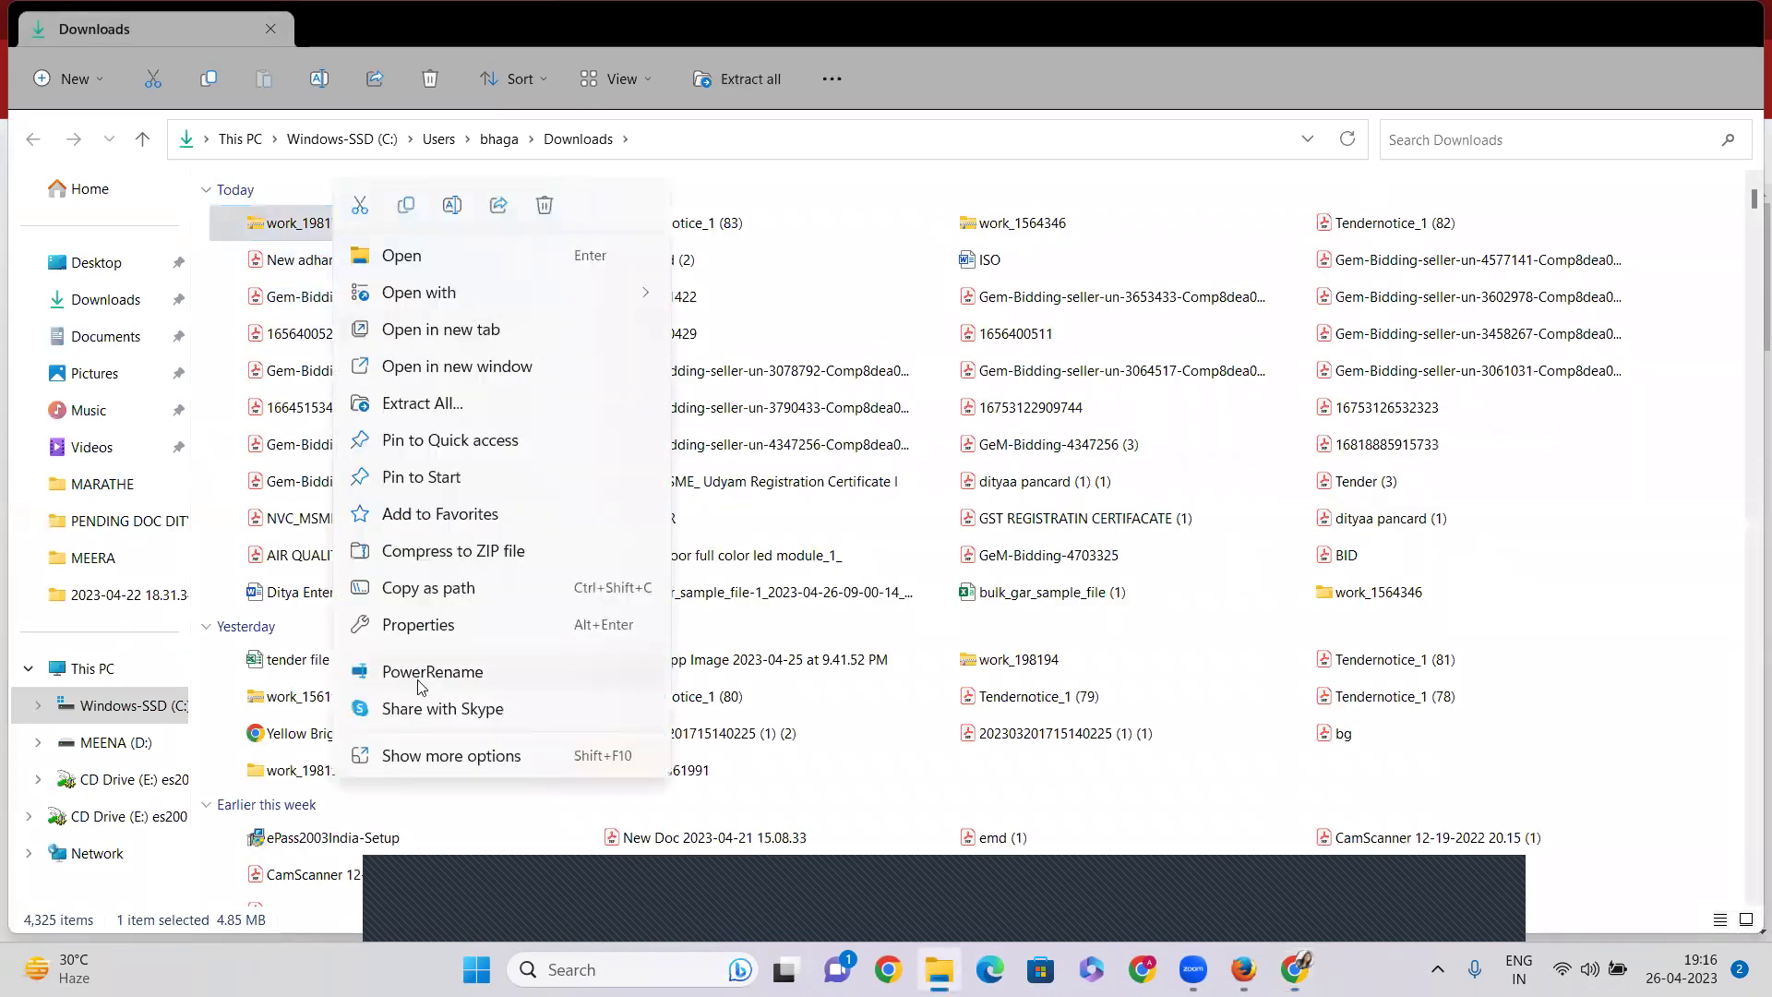
click(450, 756)
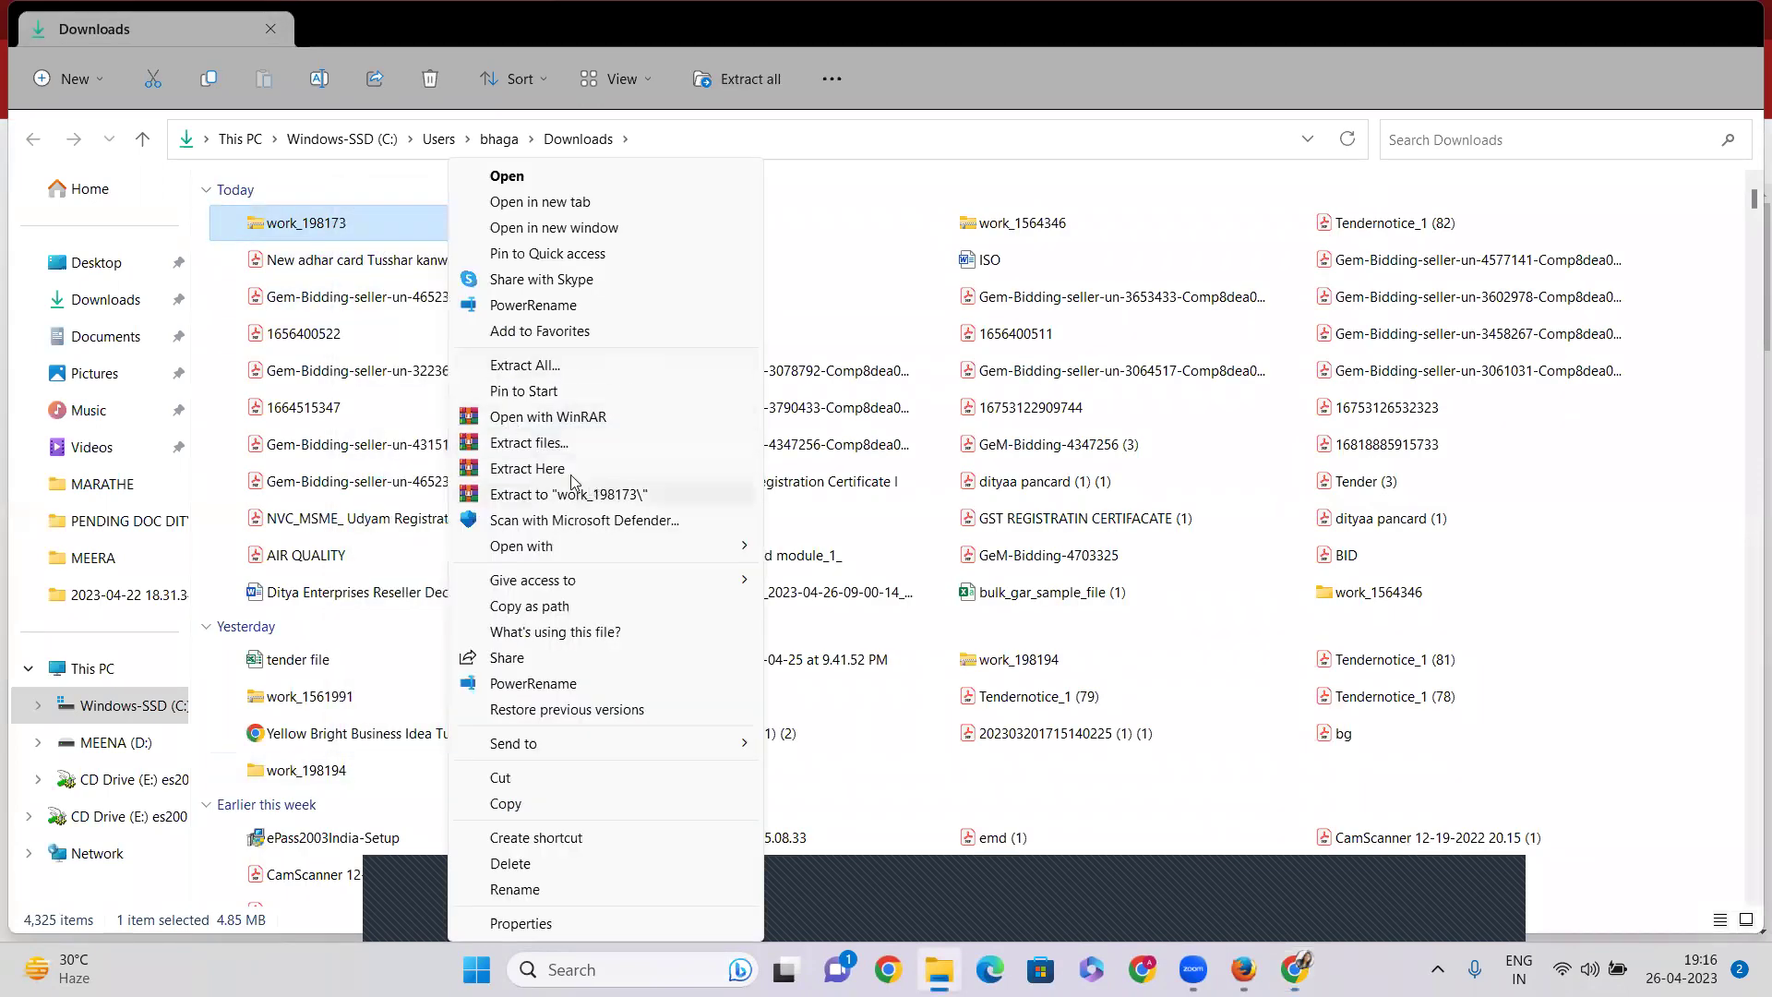
click(559, 444)
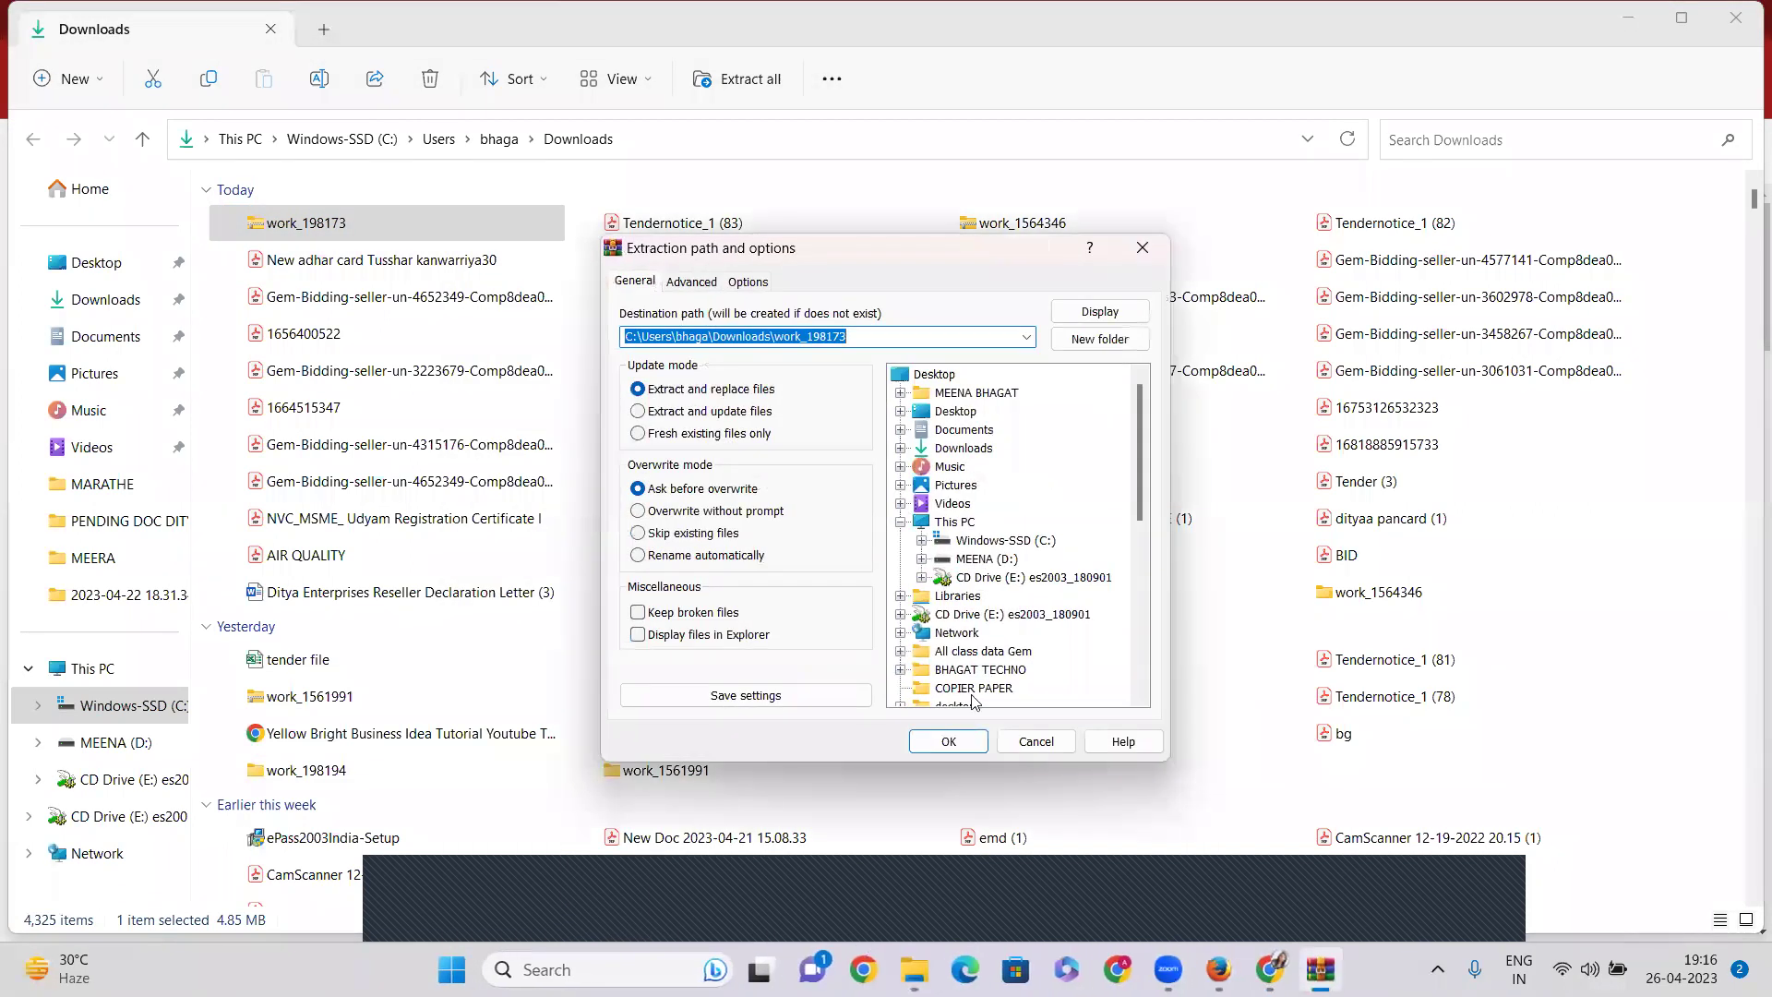
click(934, 730)
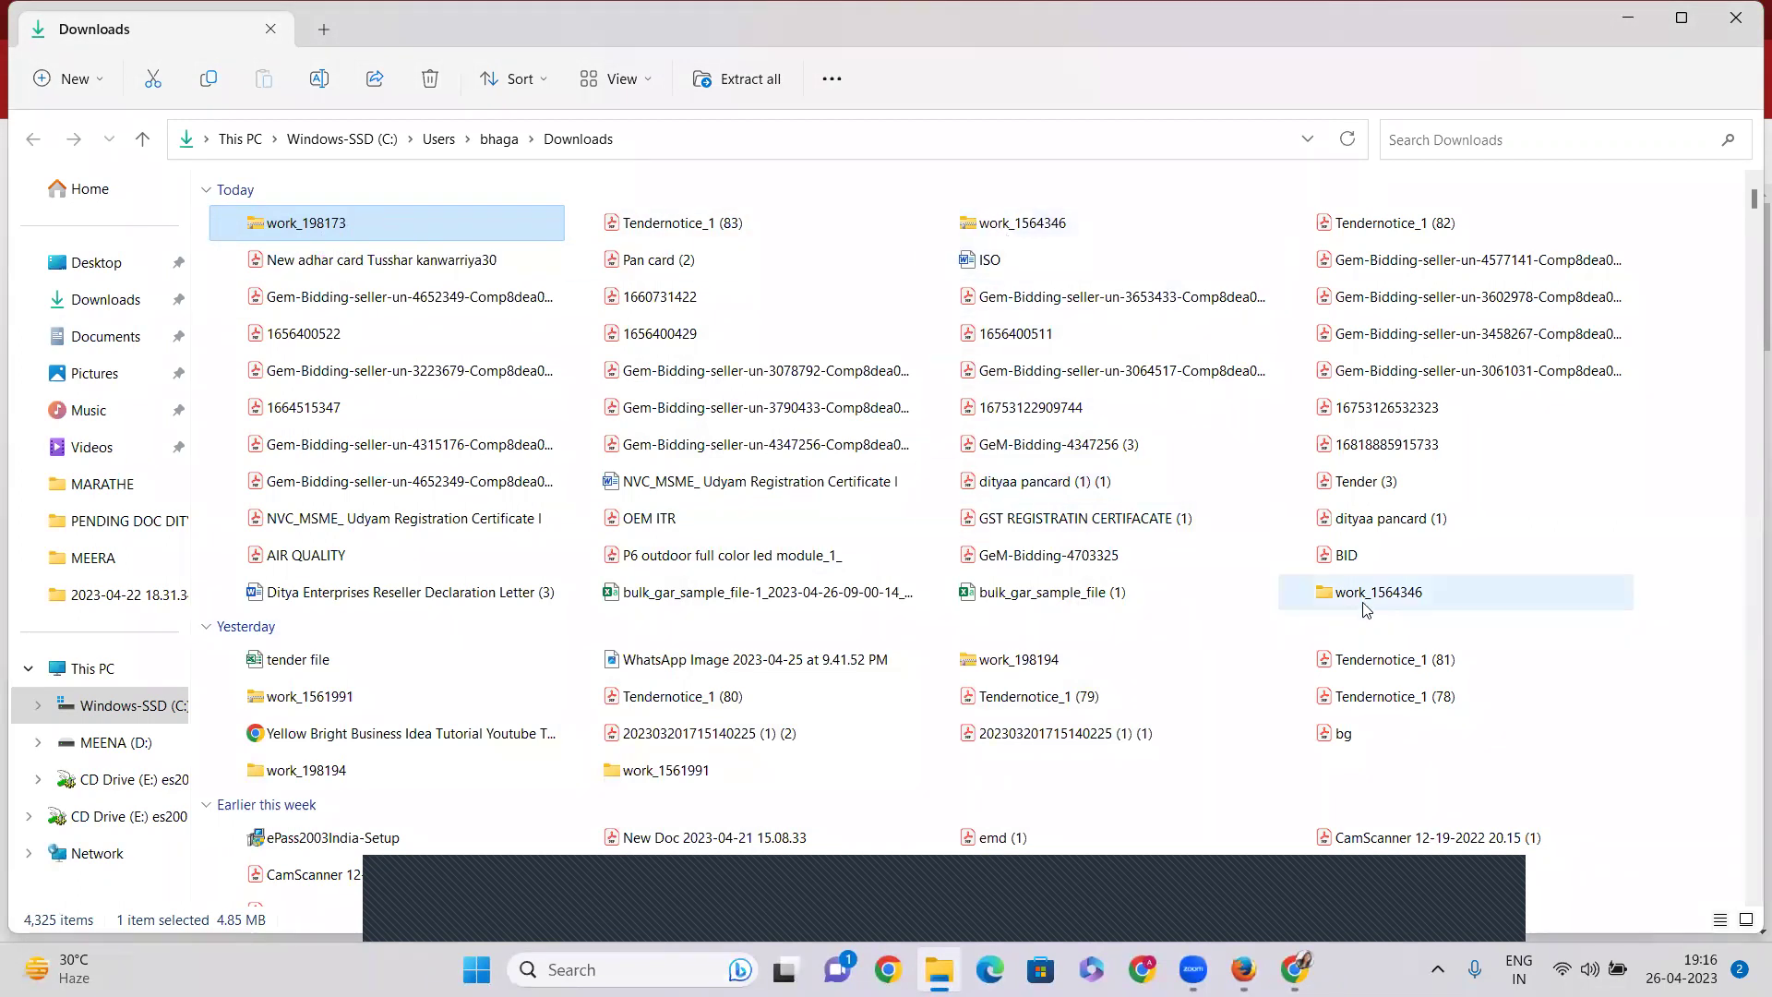
click(582, 236)
click(461, 234)
key(w)
key(w)
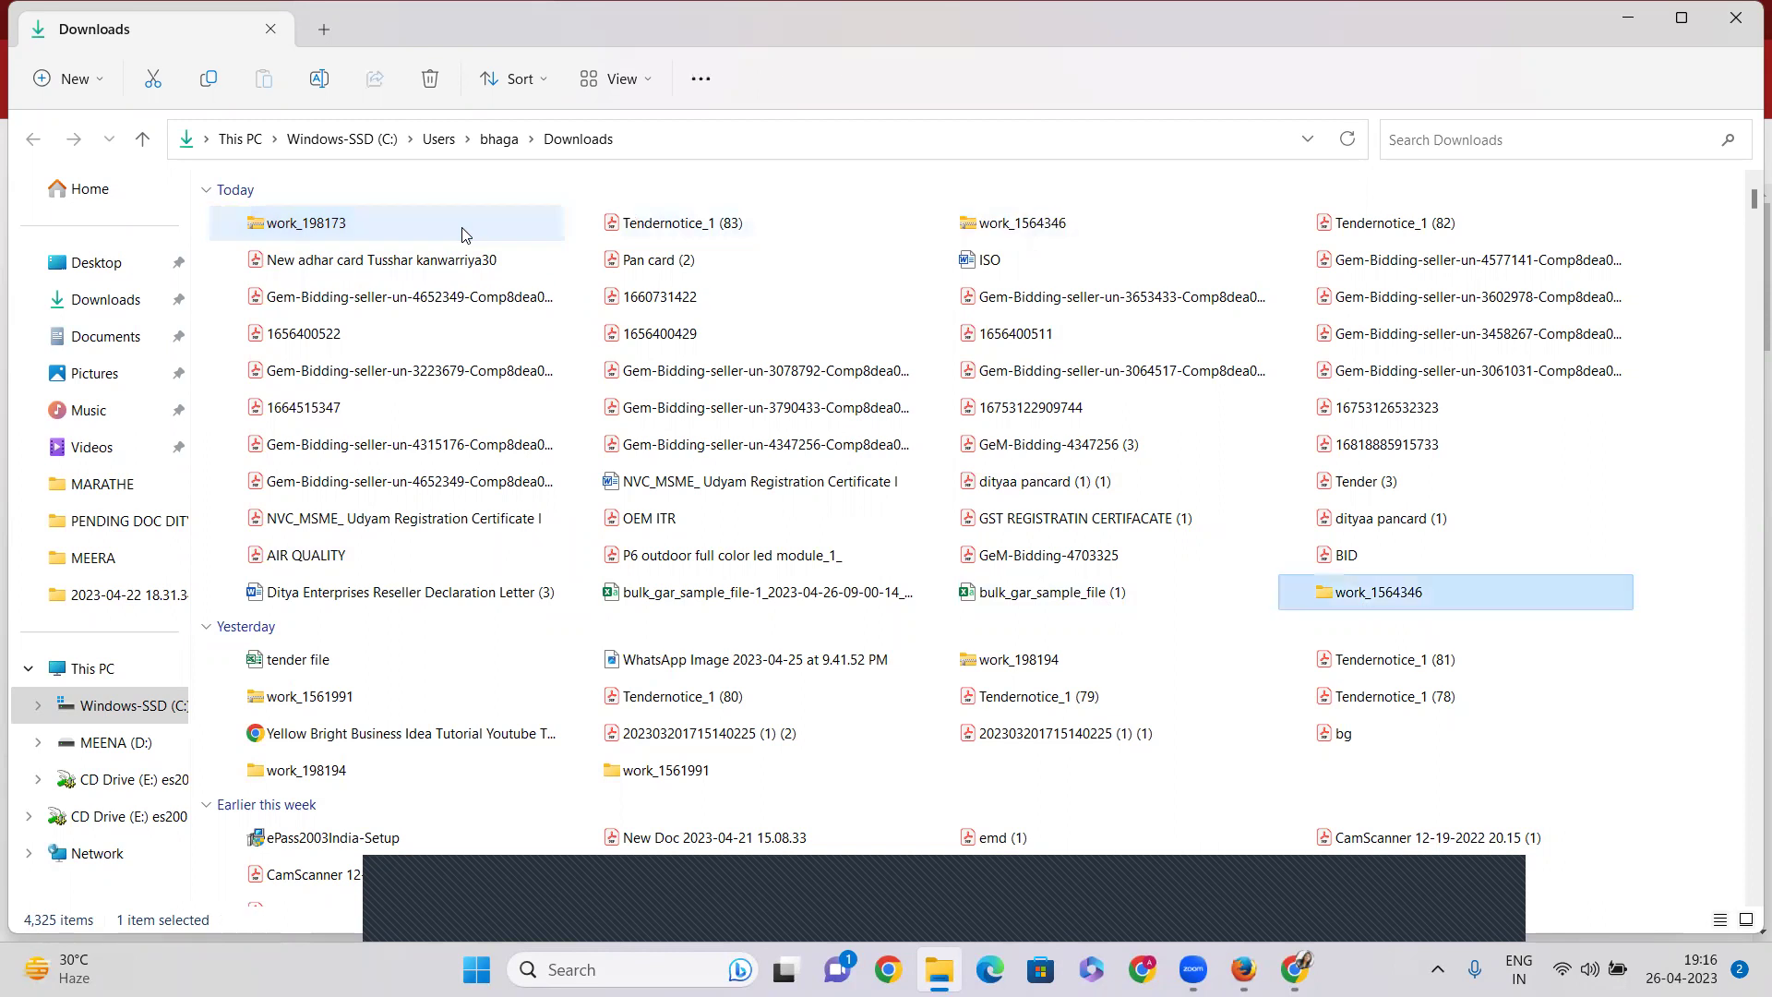
key(w)
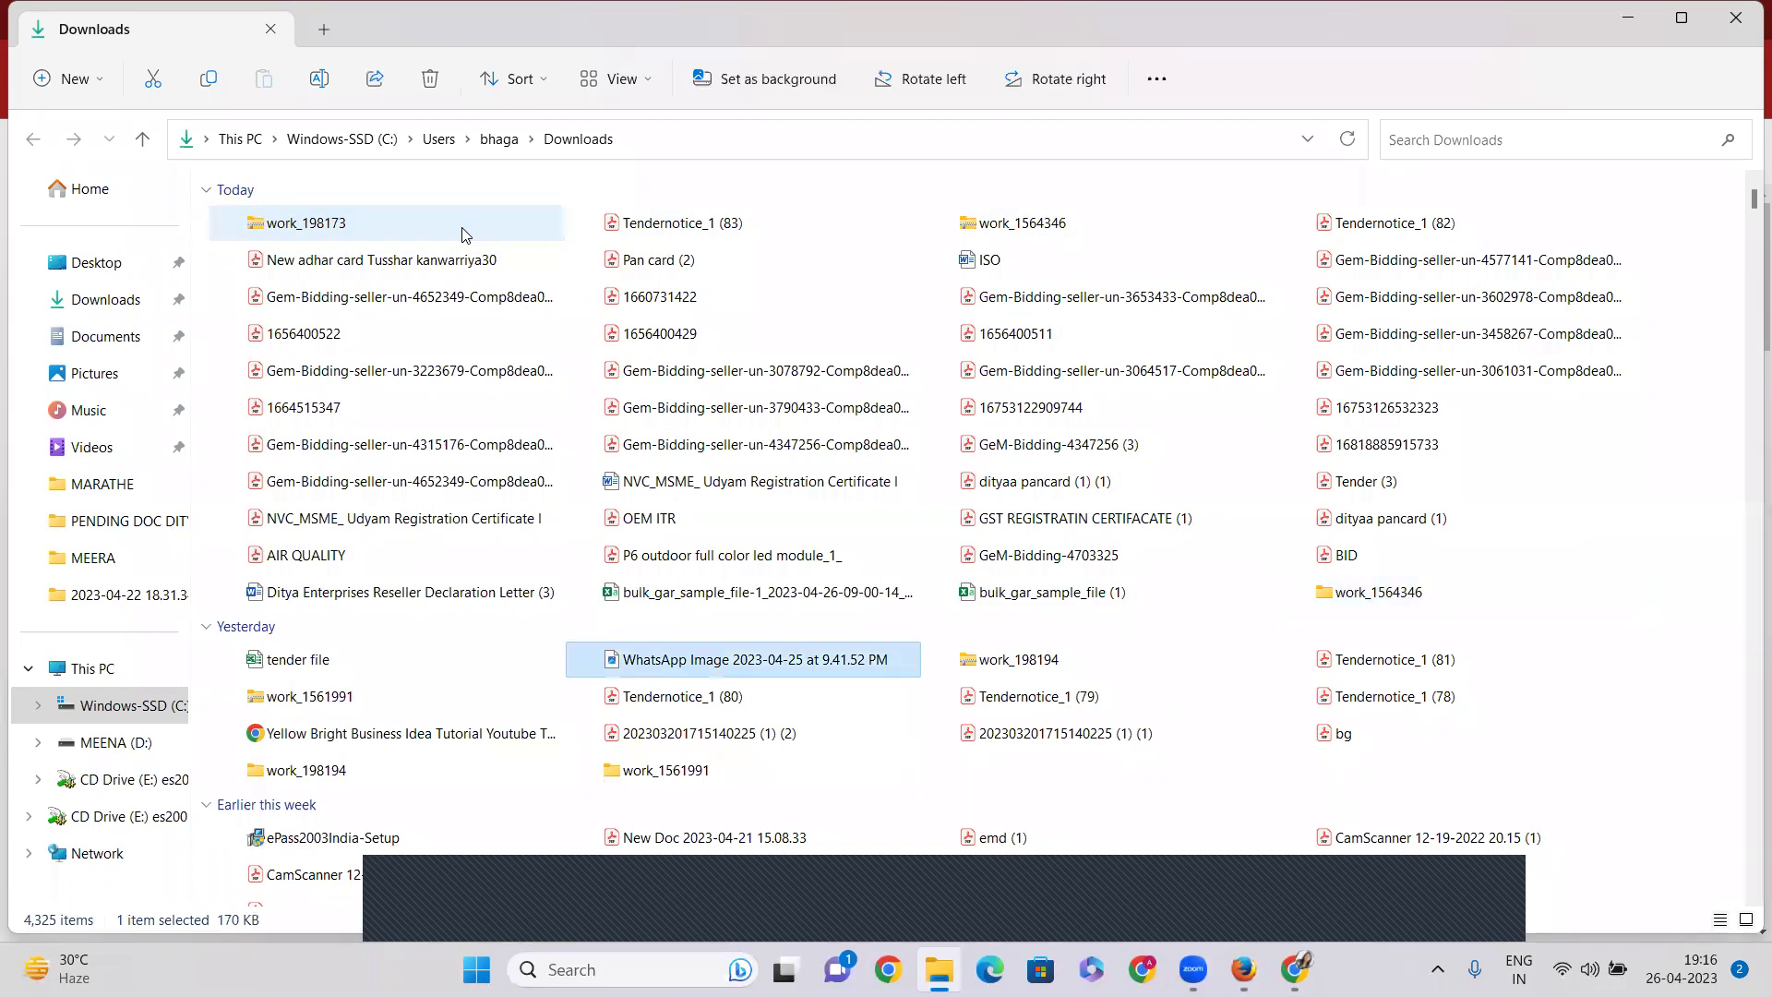
Step: Extract the zip into the work_198173 folder in Downloads, replacing the existing mbdNEW.pdf
right_click(302, 231)
click(514, 763)
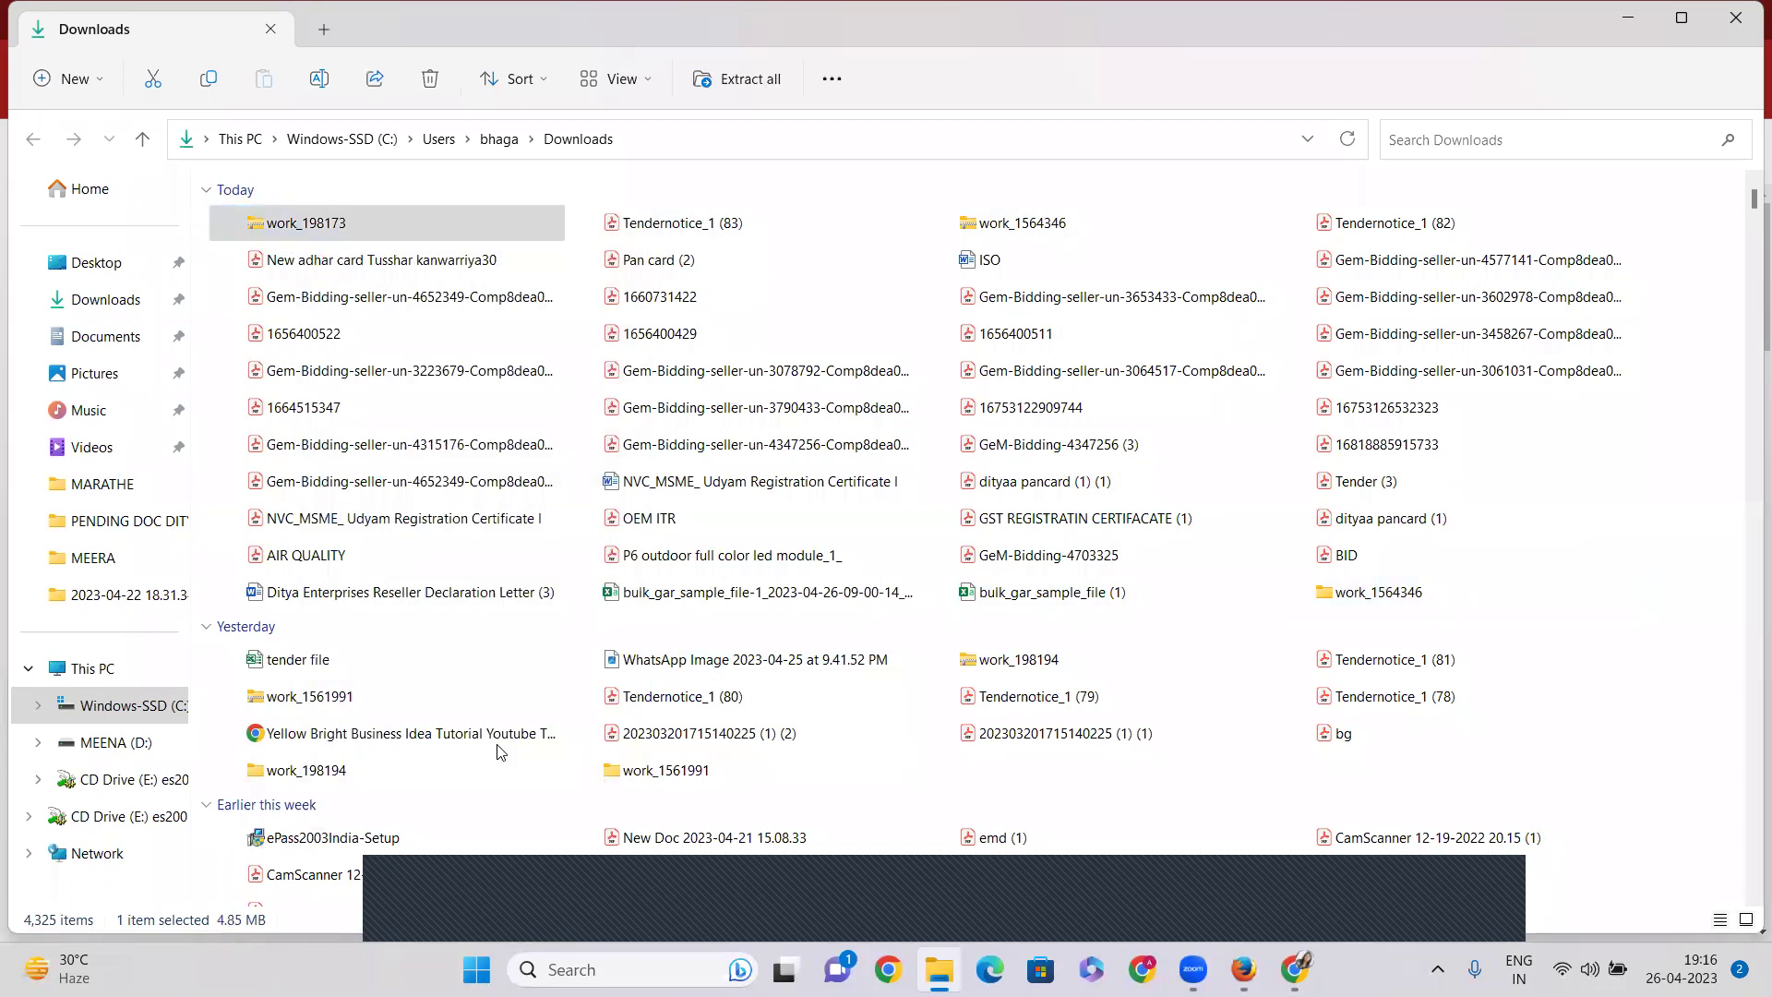
click(631, 445)
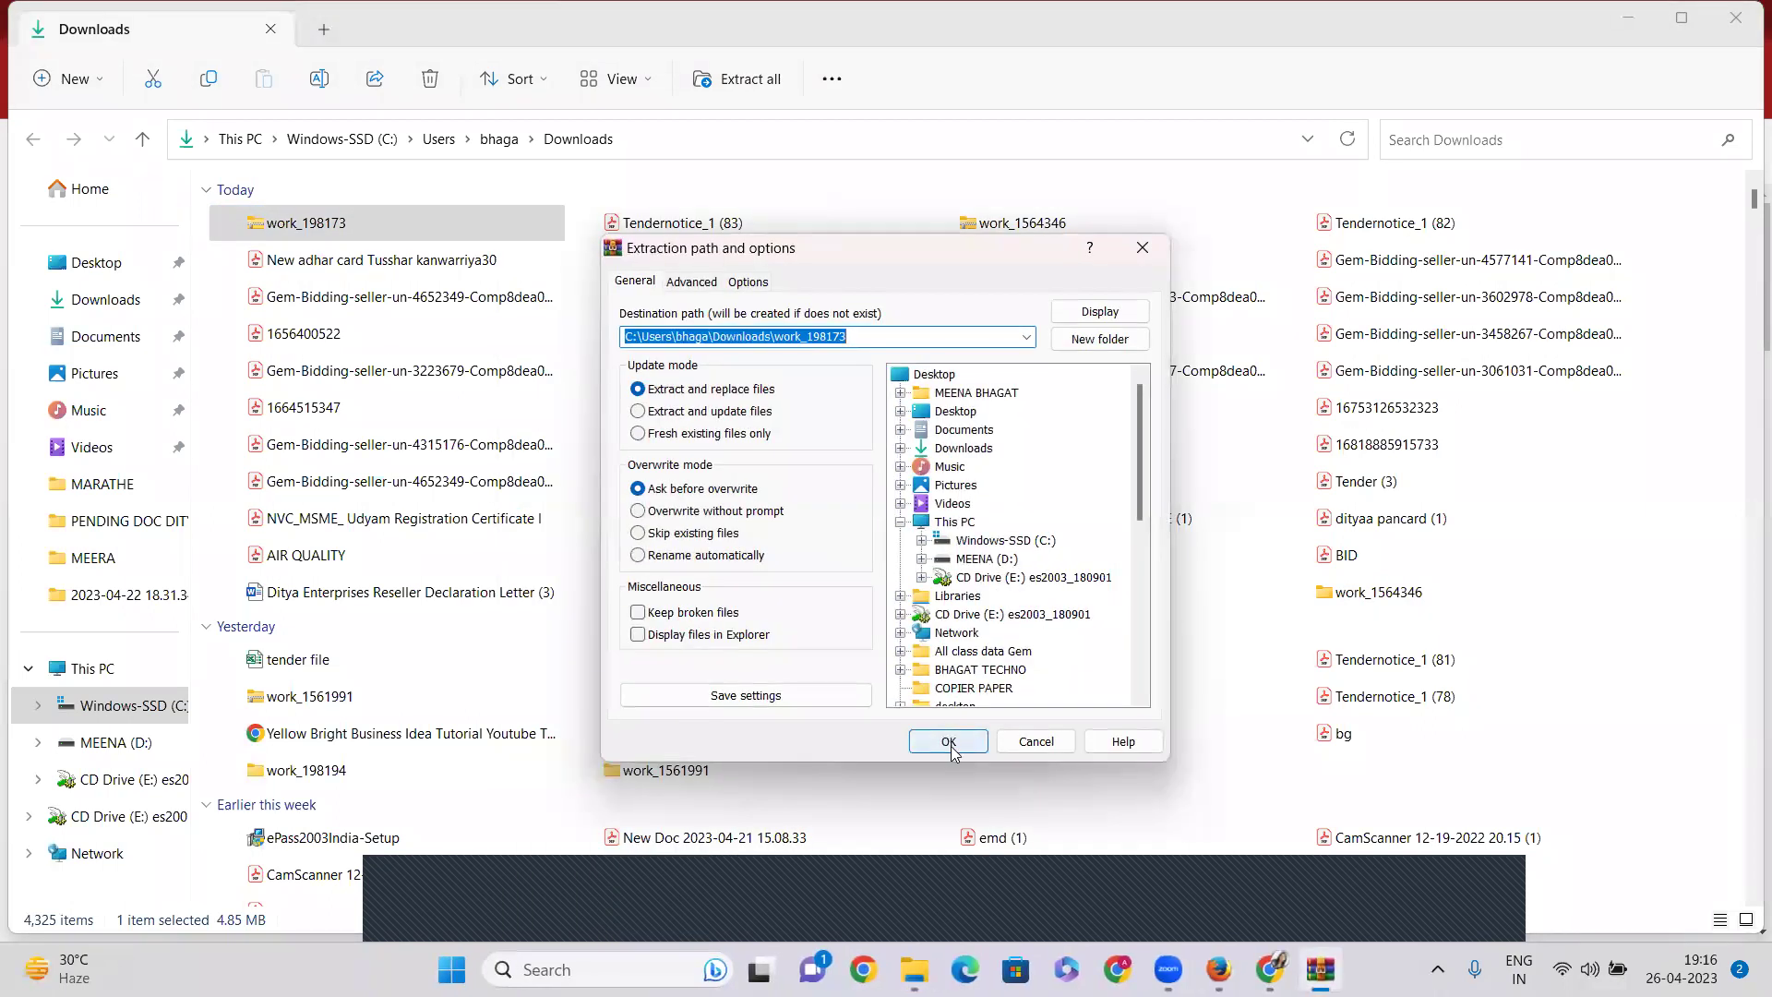
click(949, 742)
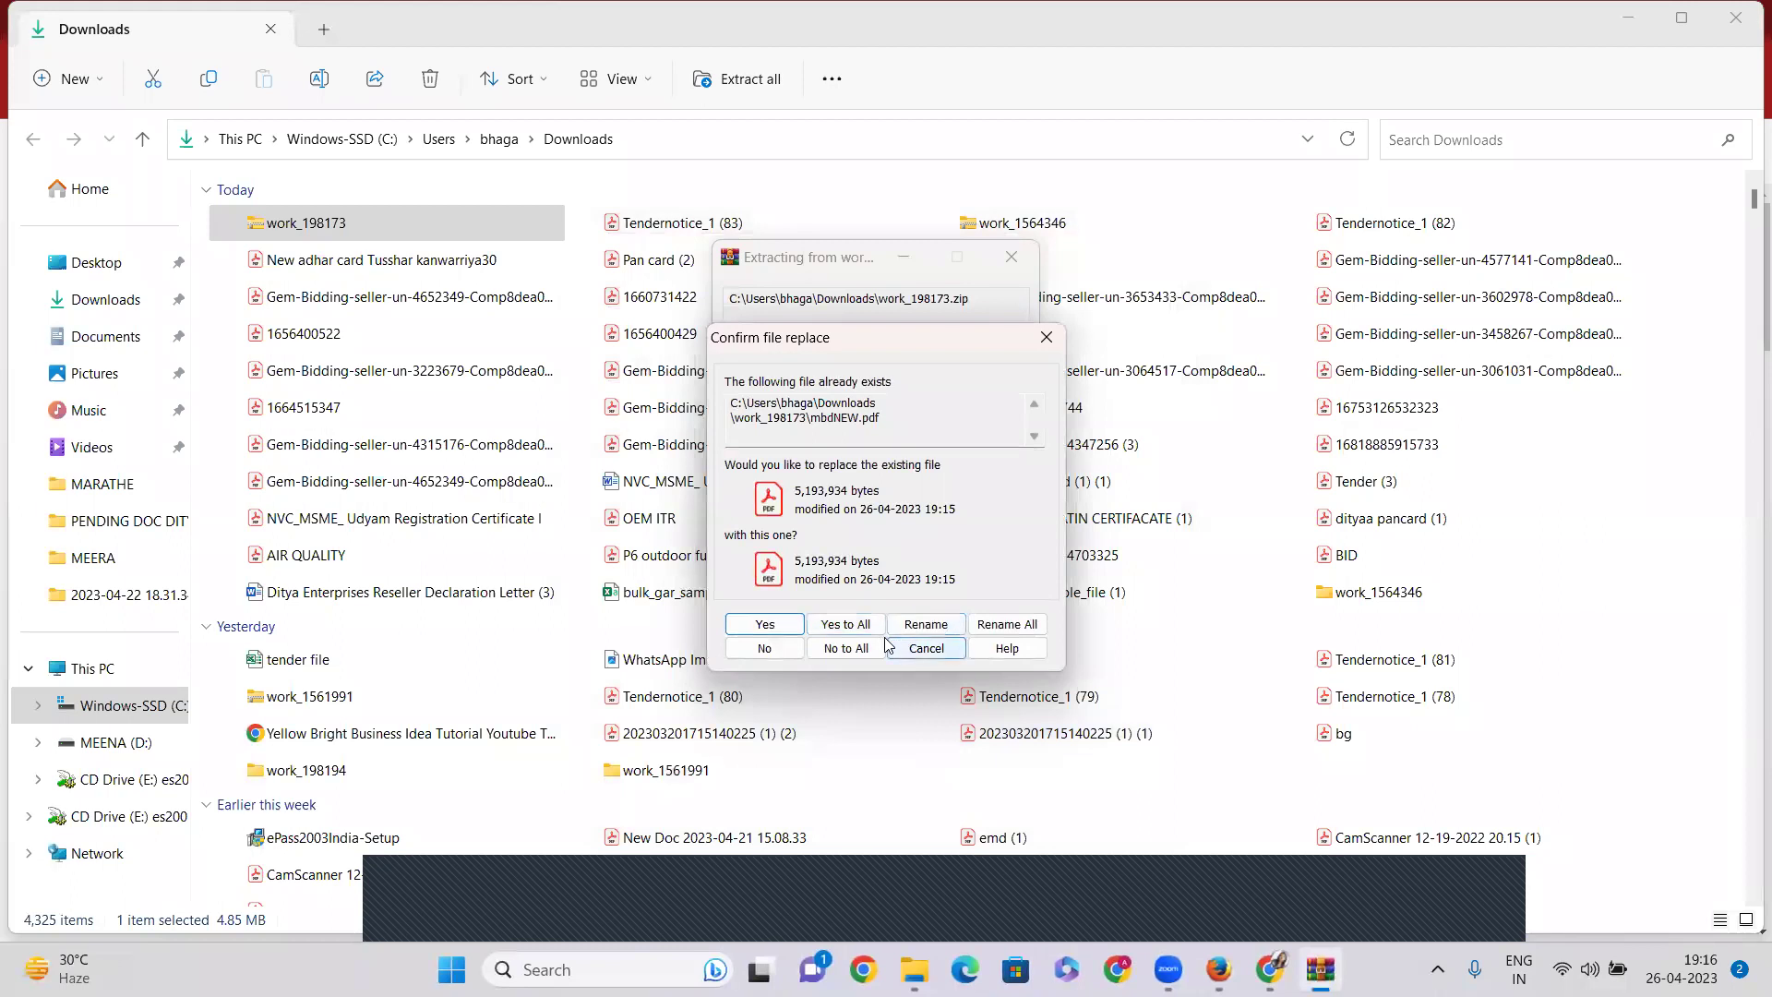
click(765, 624)
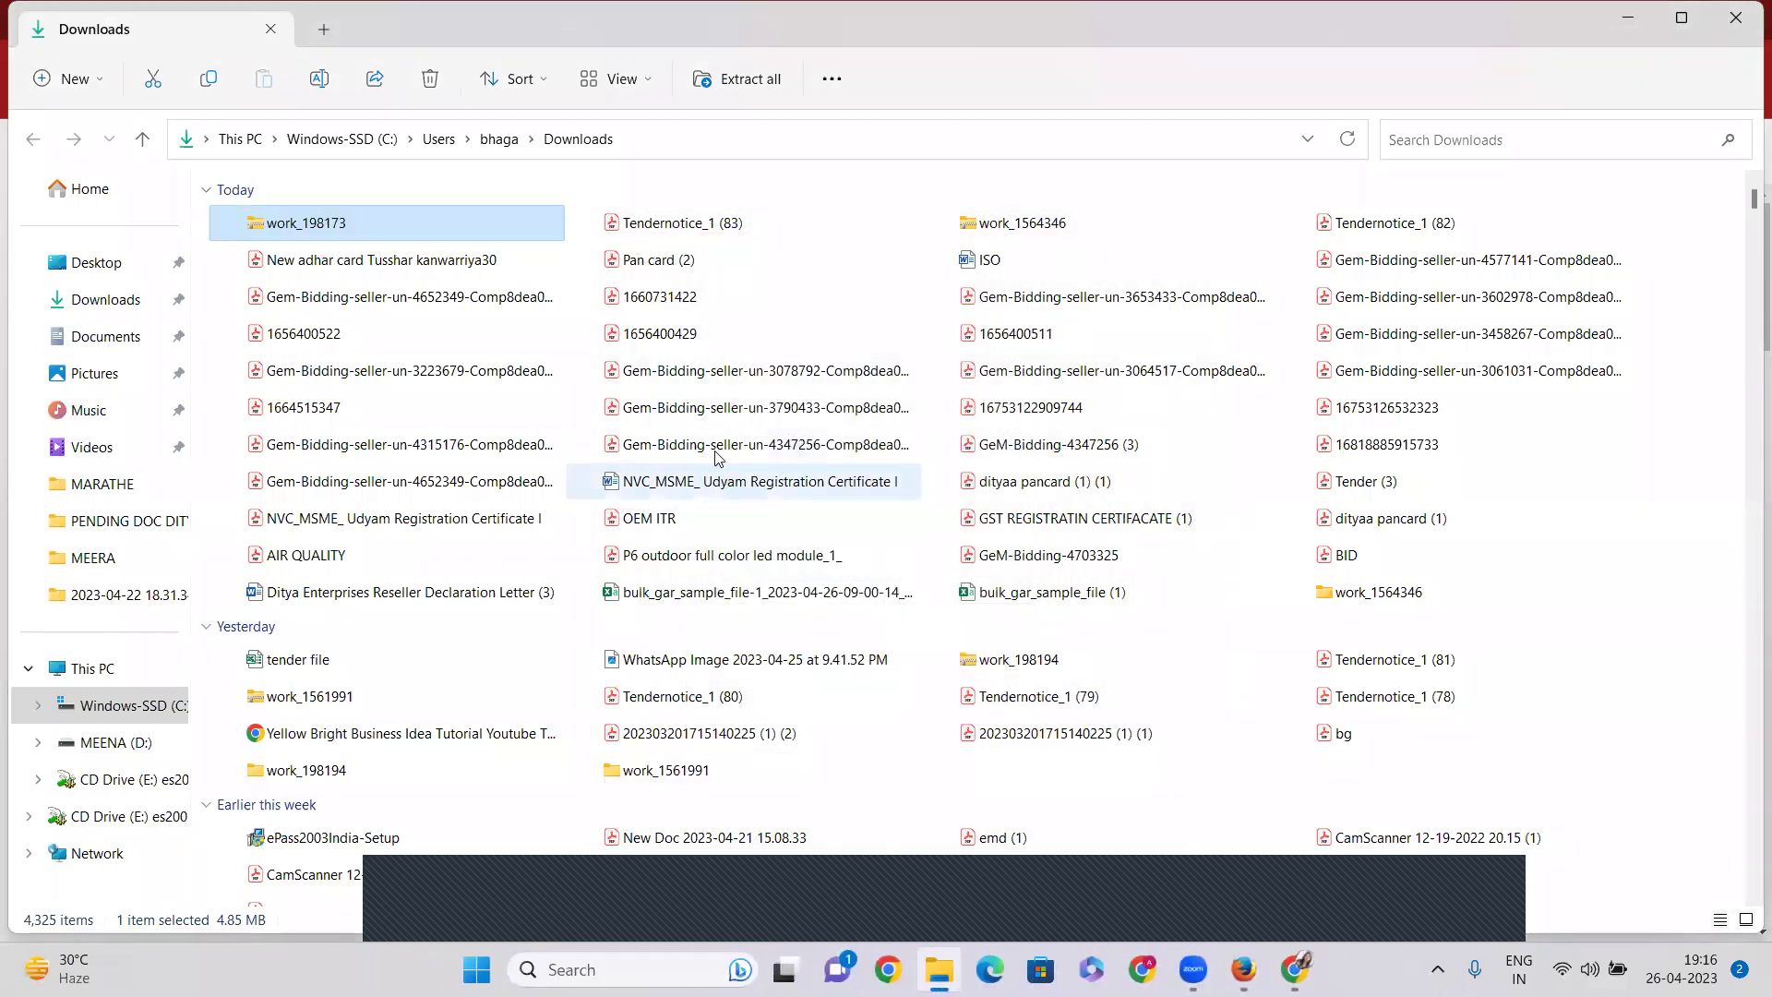
click(392, 266)
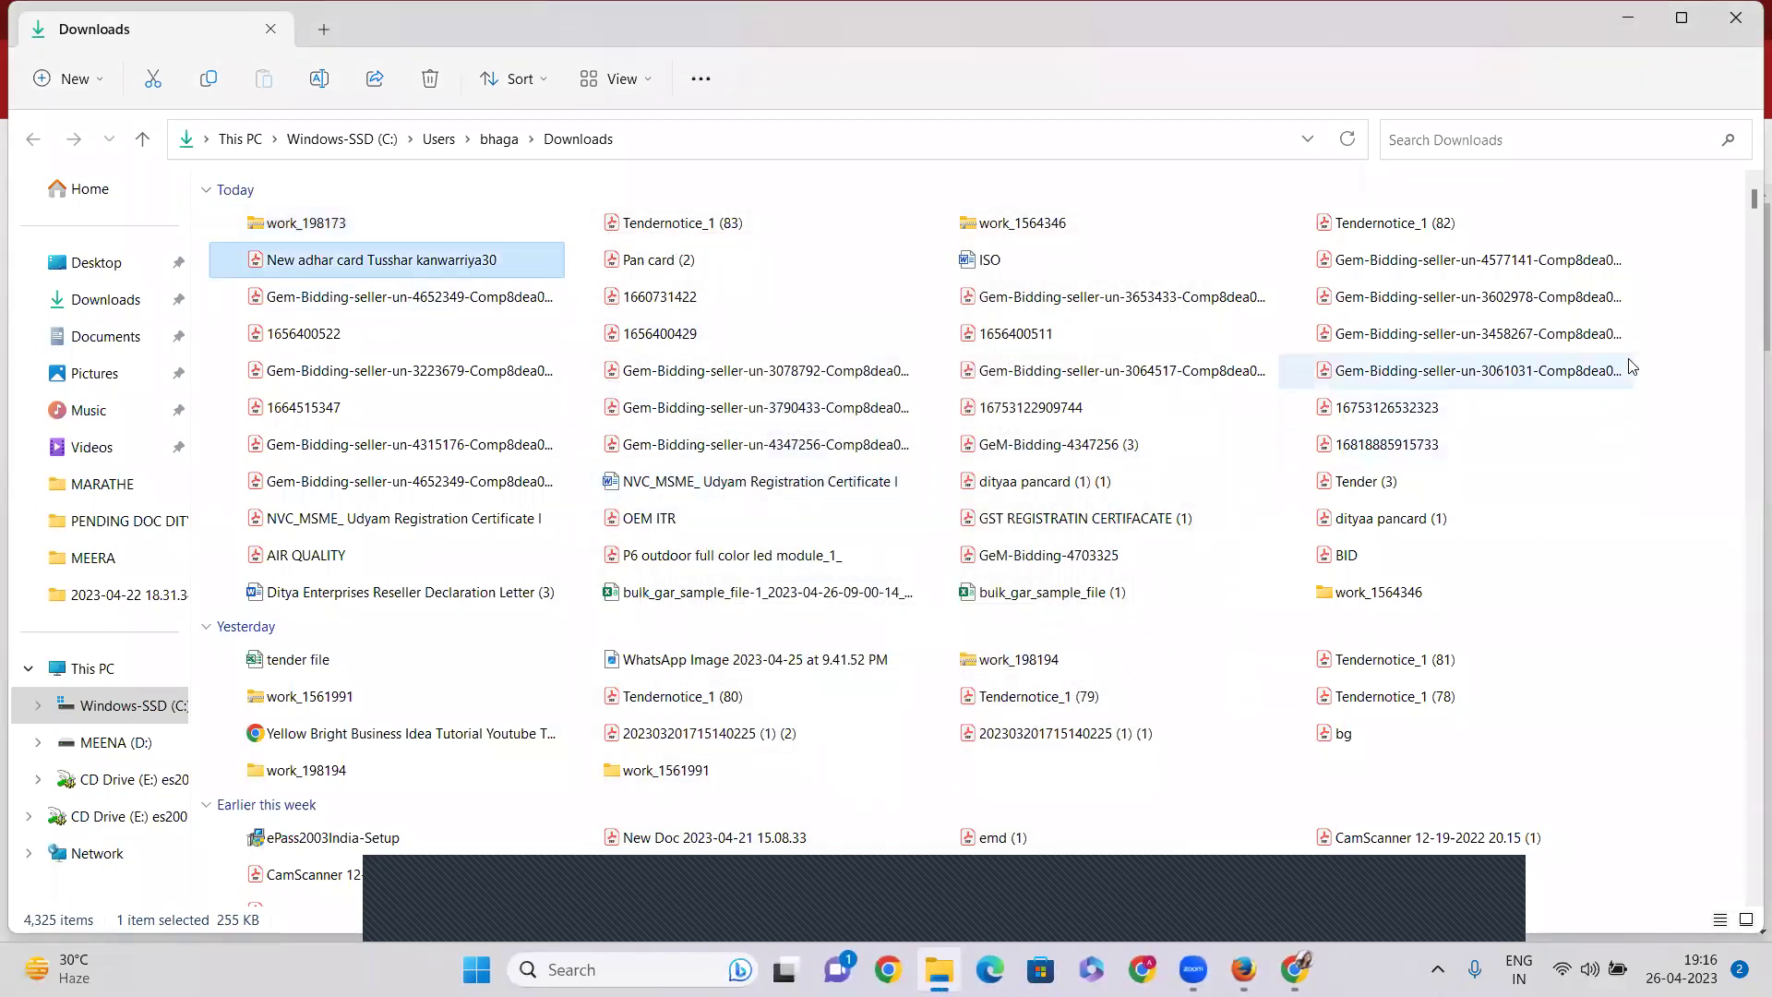
Step: Look through the Downloads items, comparing the work_198173 zip and the work_198194 folder
right_click(1697, 261)
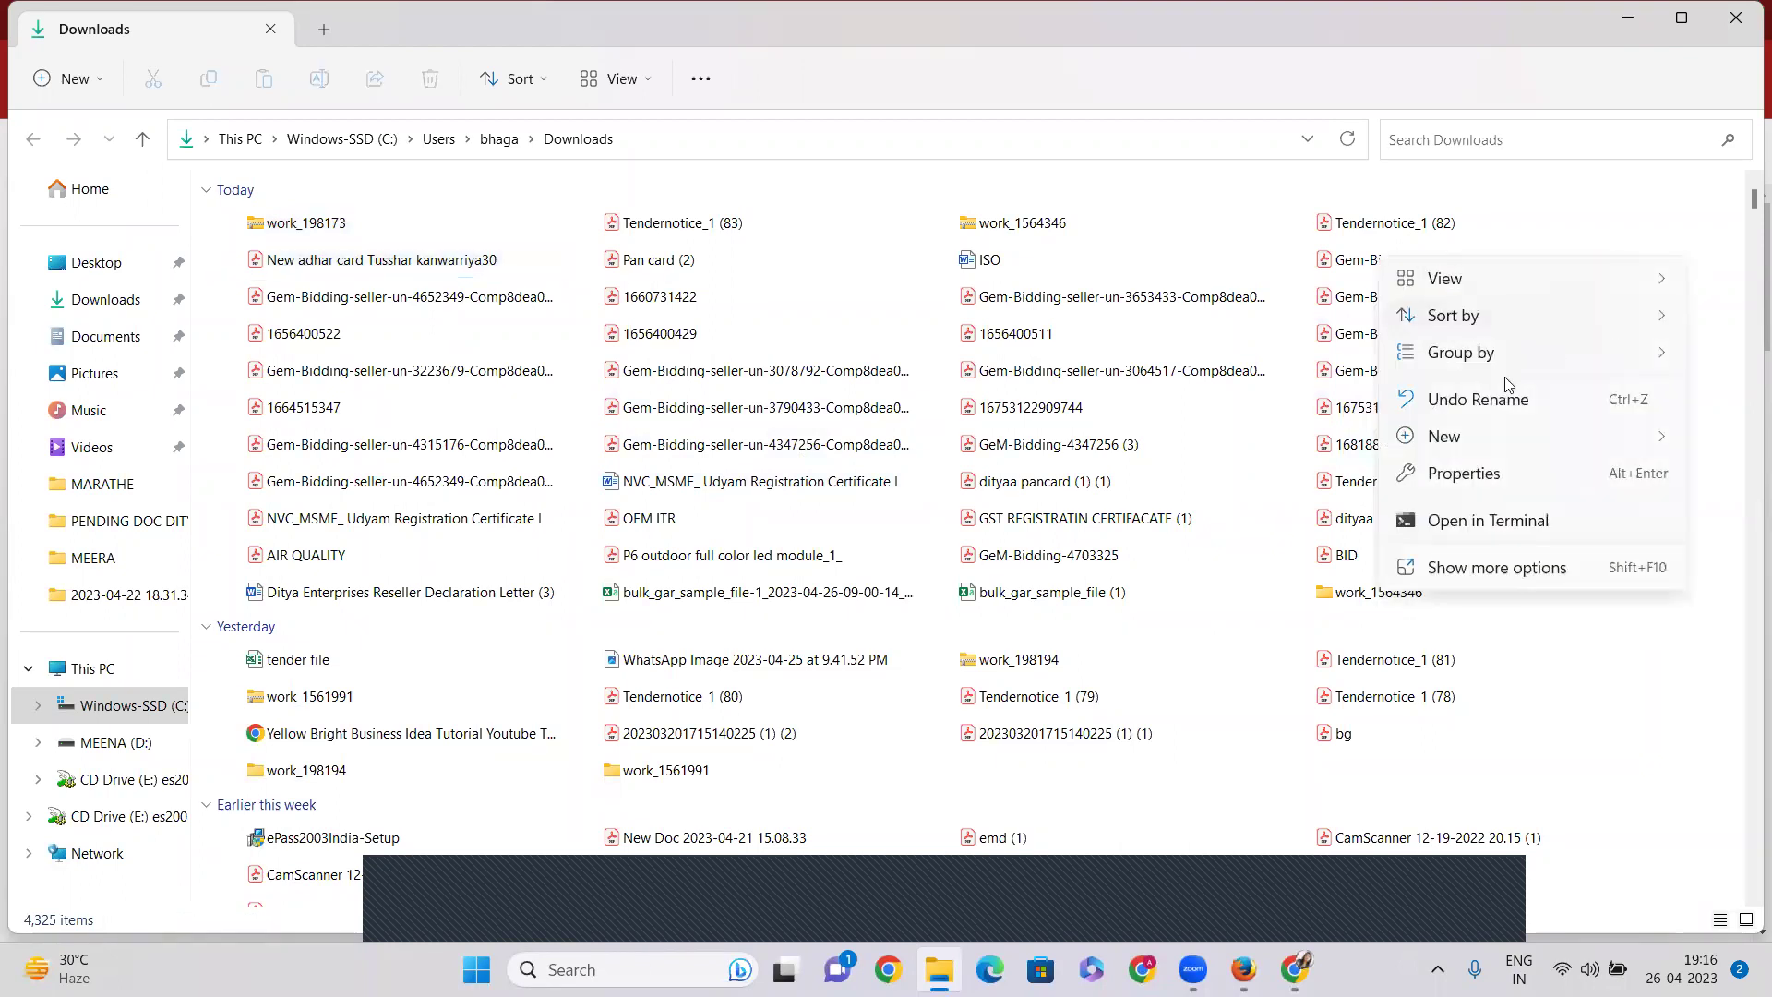
click(1204, 372)
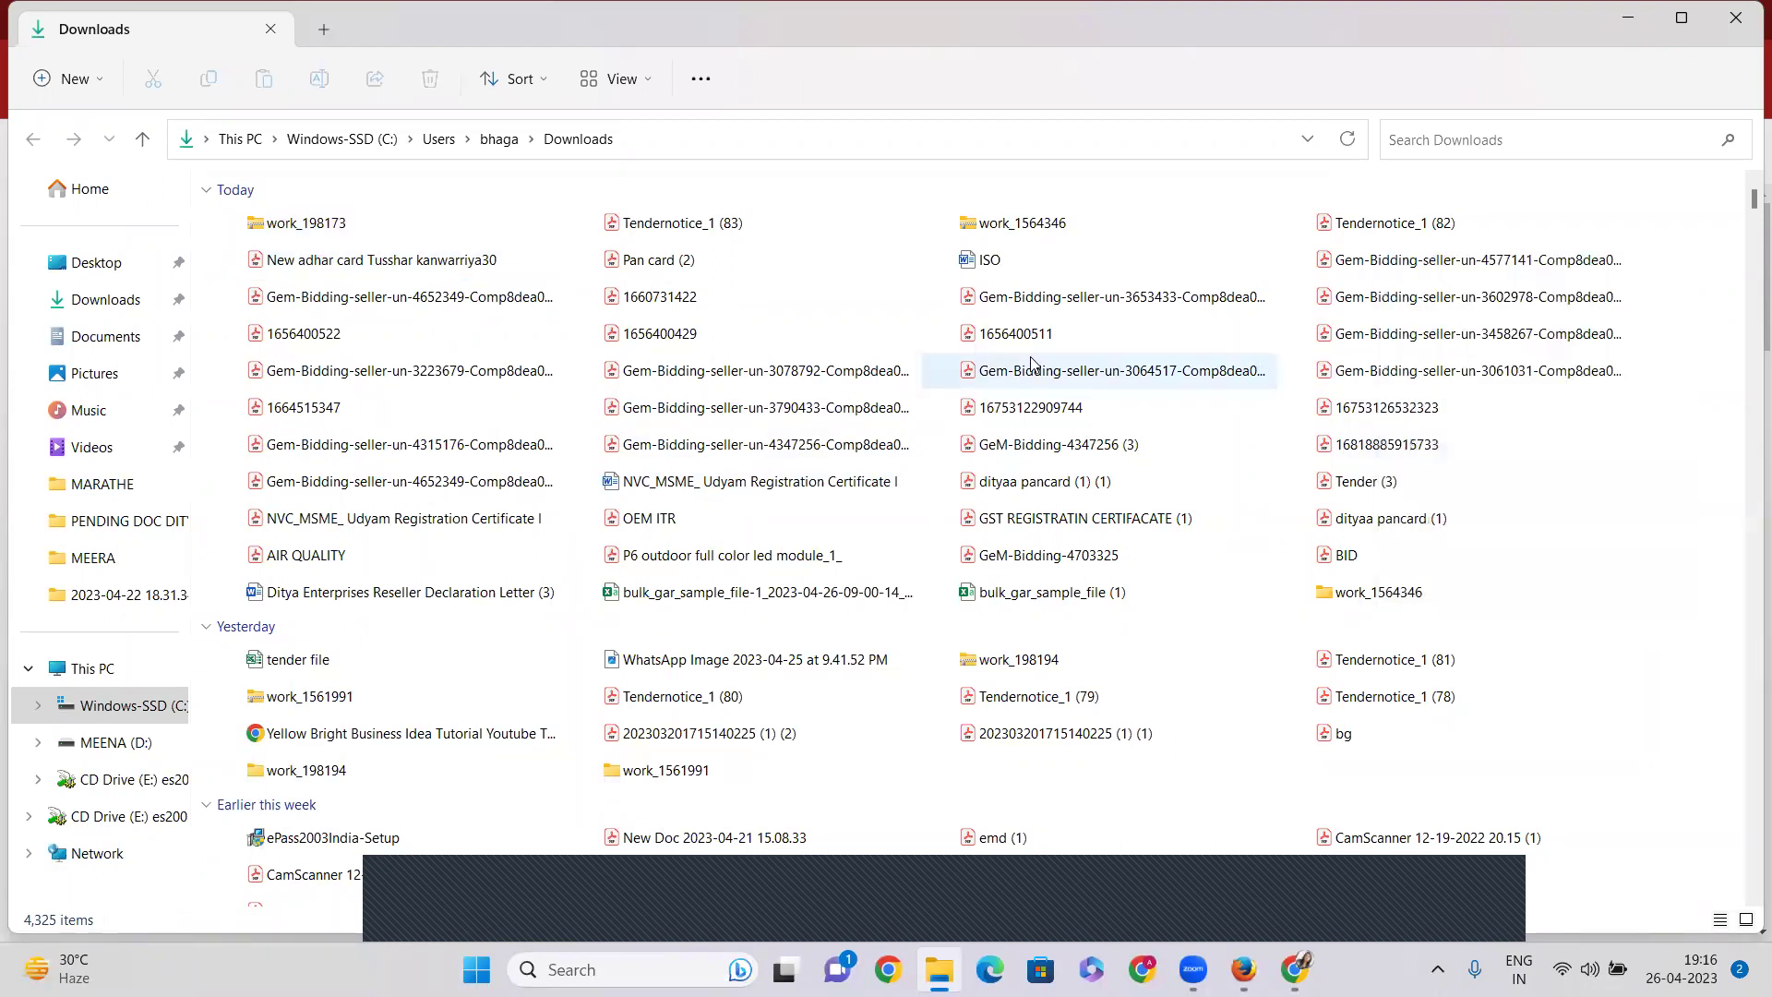
click(397, 226)
key(w)
key(w)
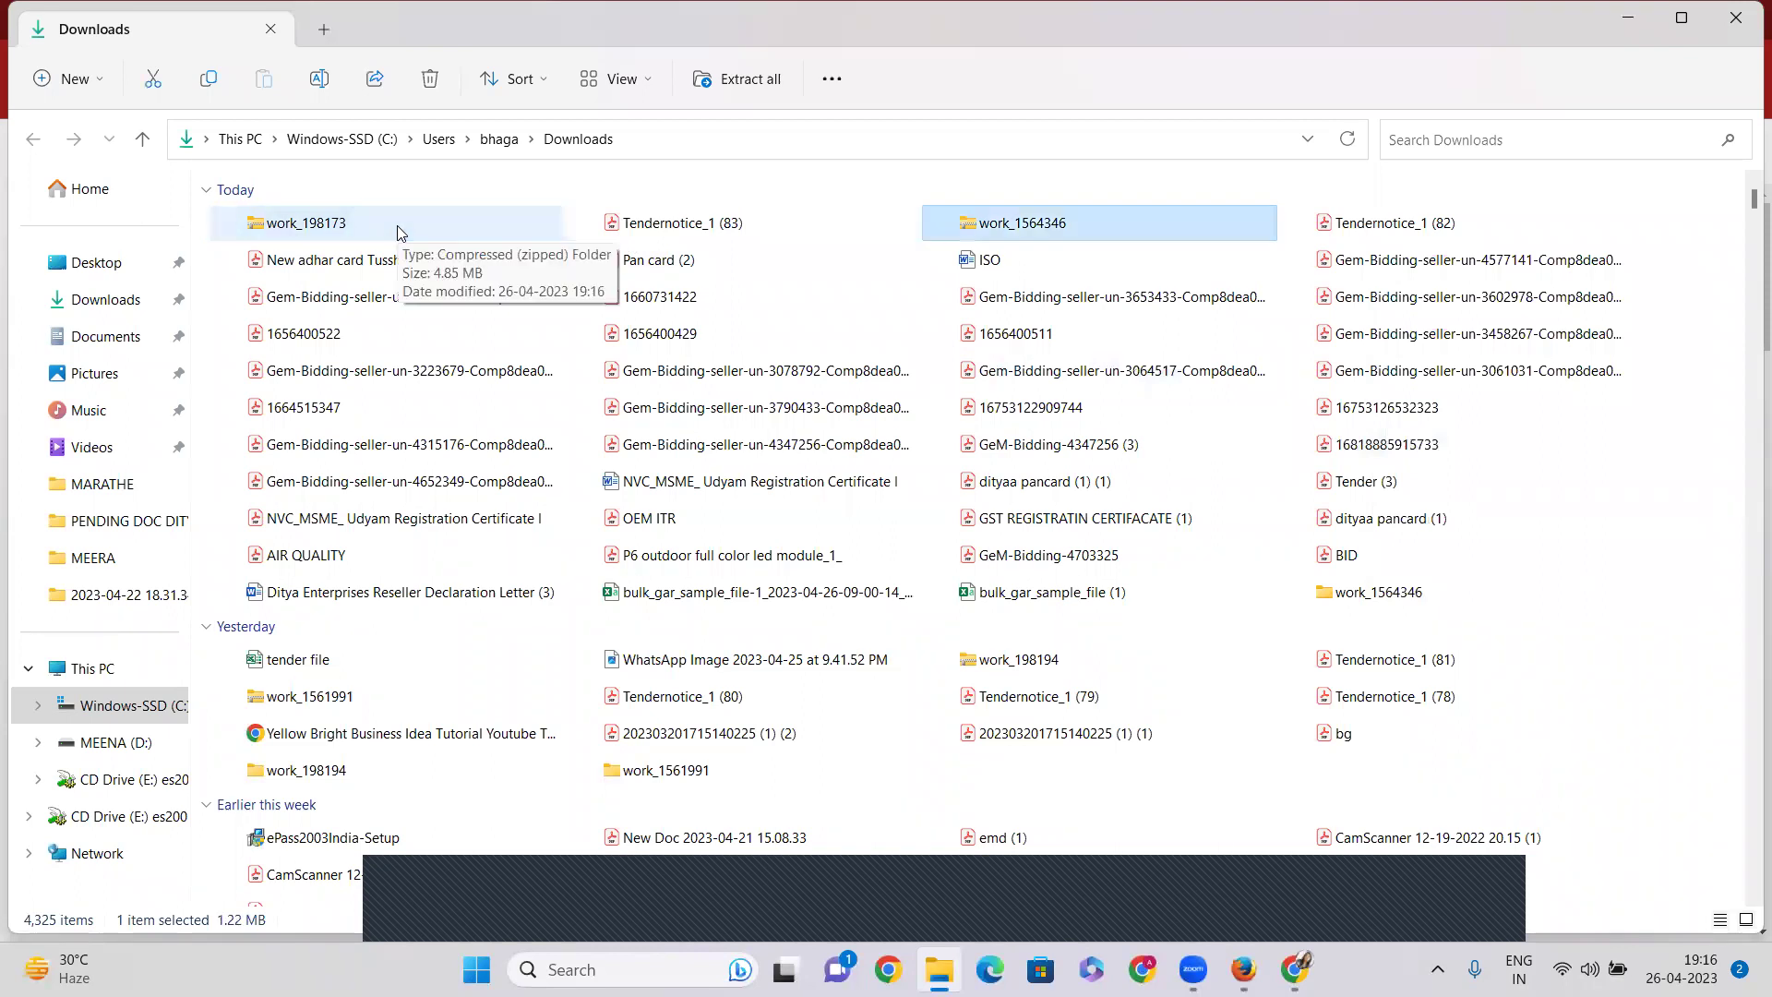
key(w)
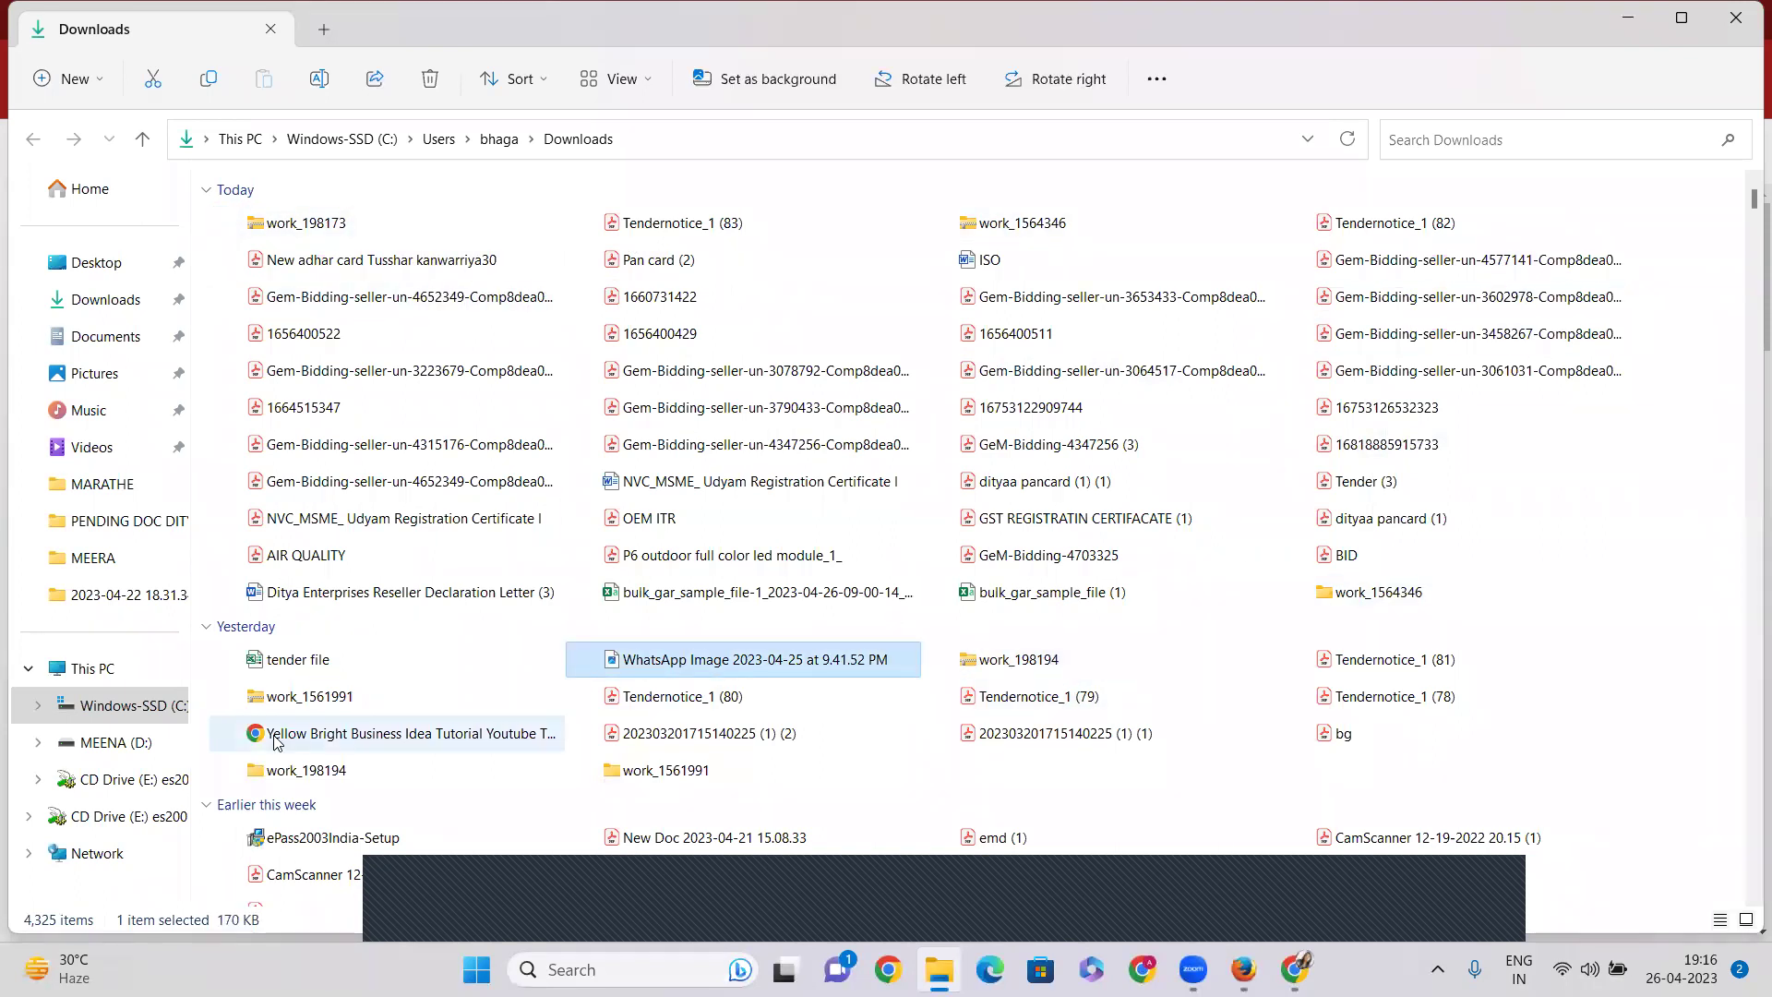
click(293, 771)
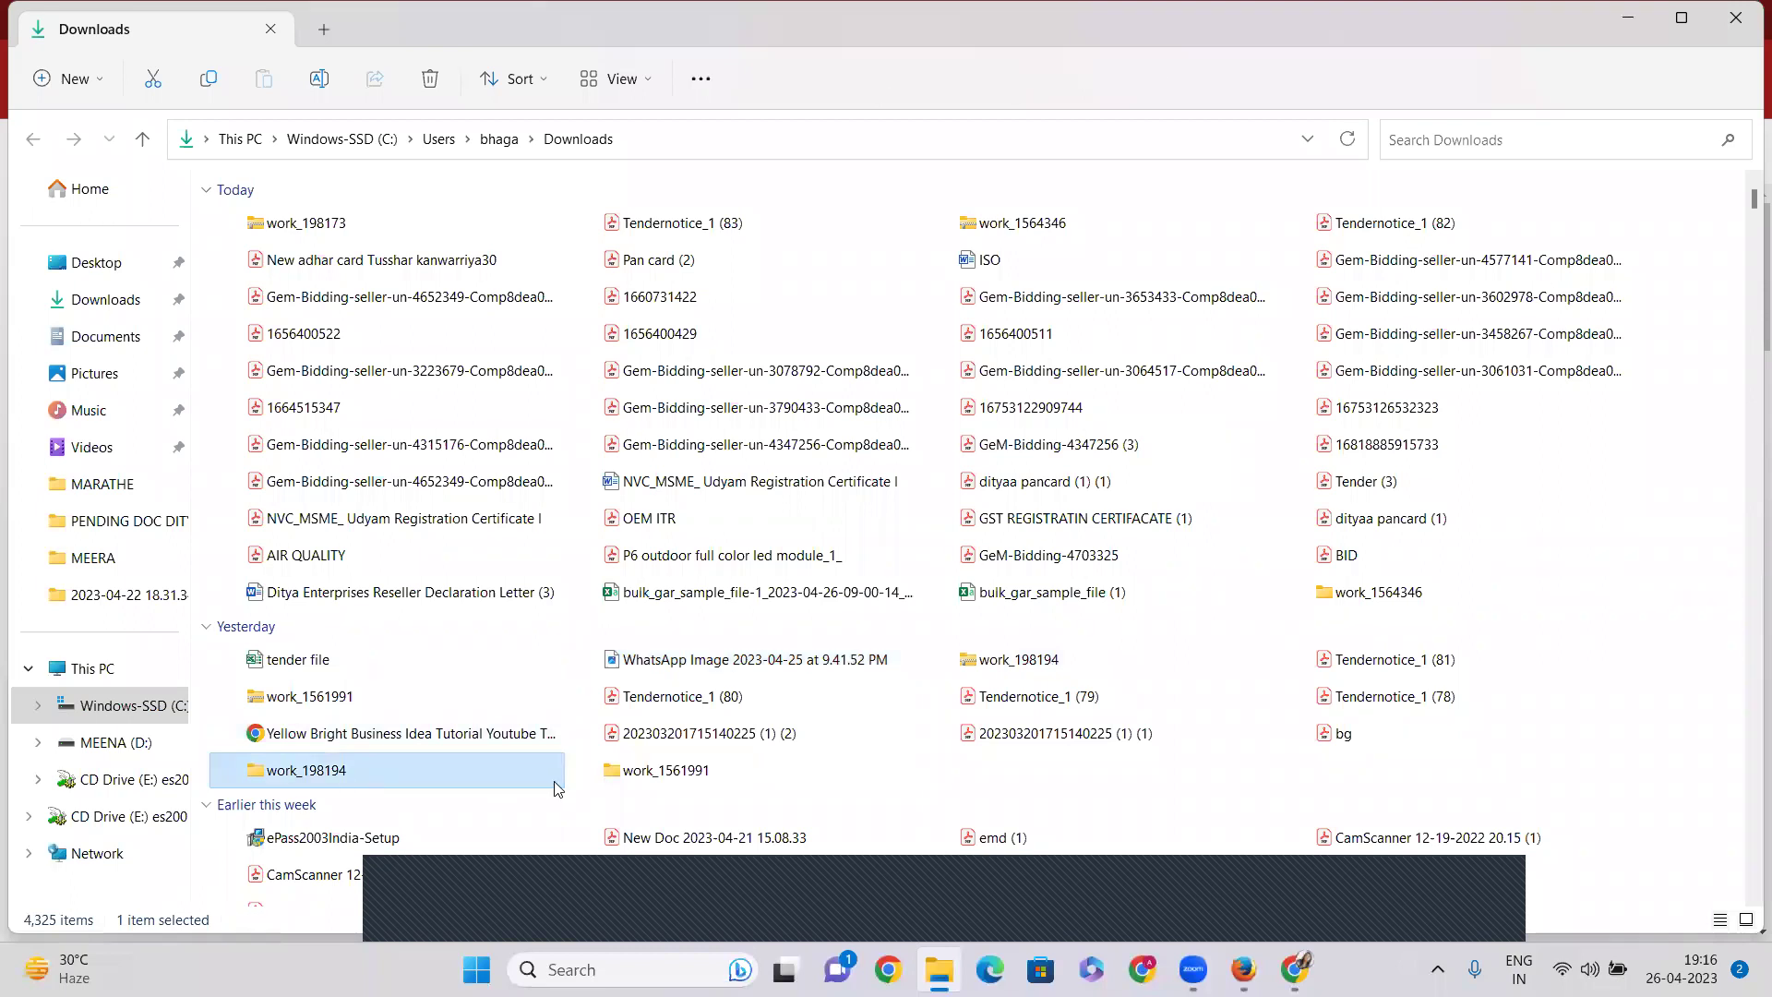
click(343, 225)
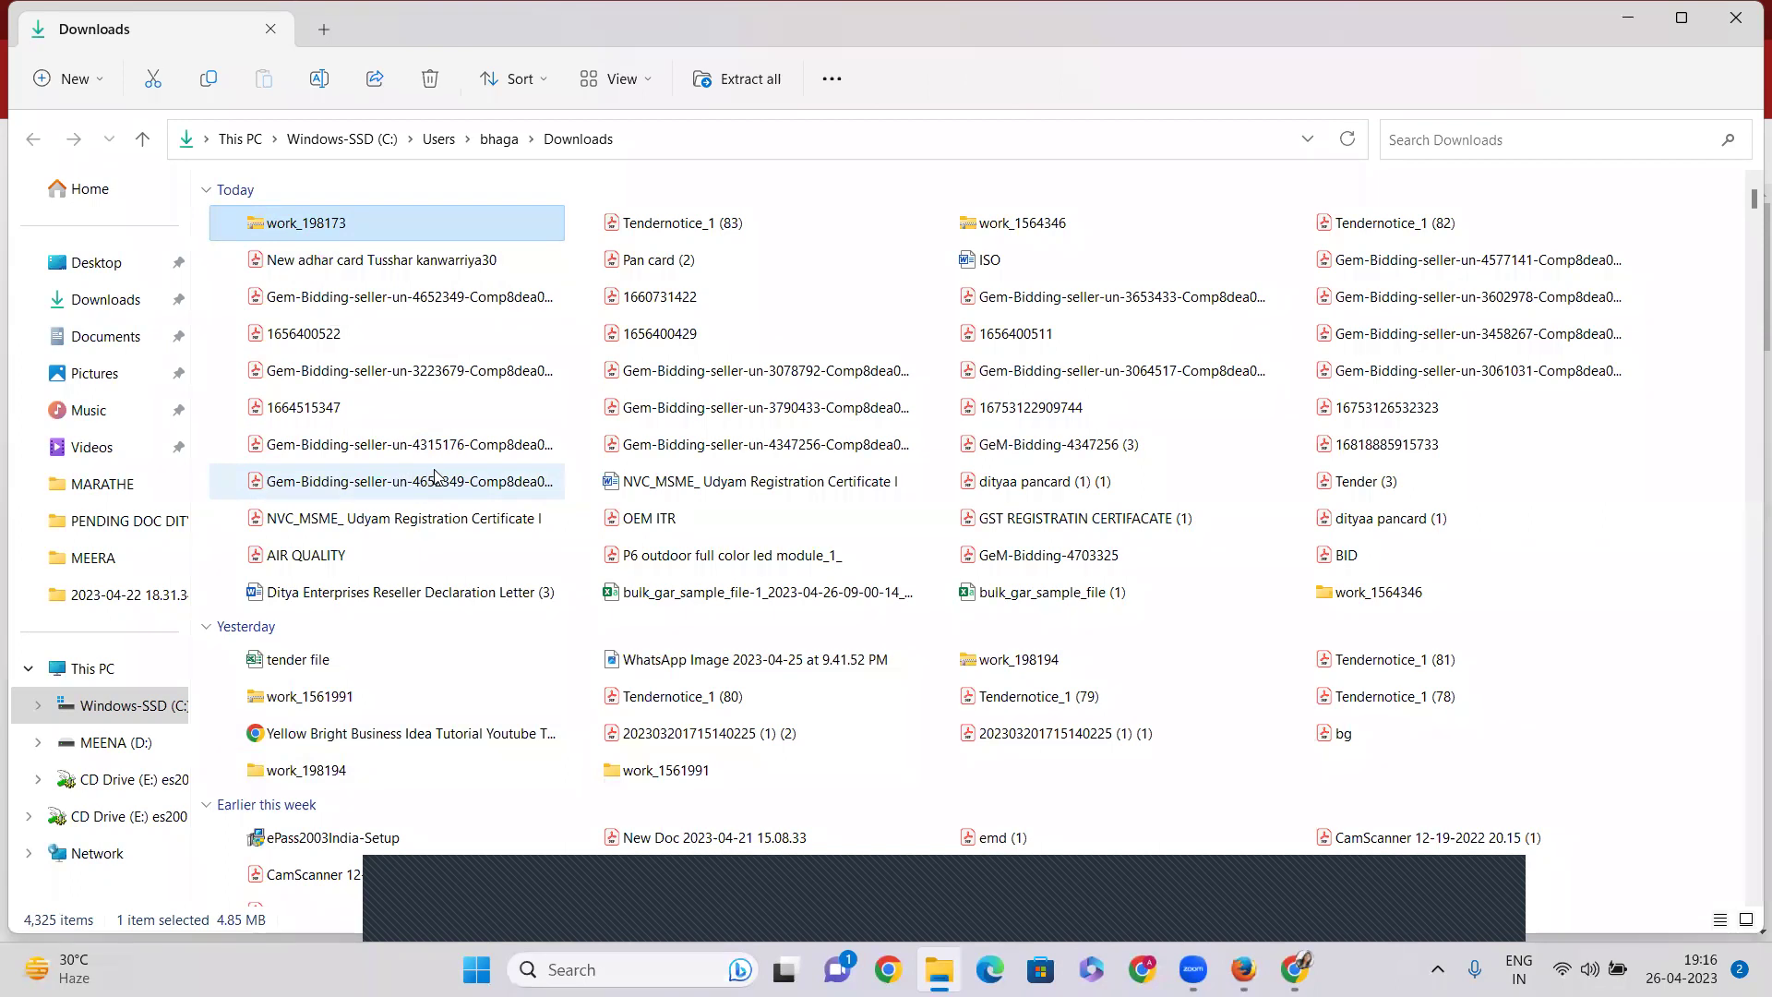
scroll(434, 475, down, 1)
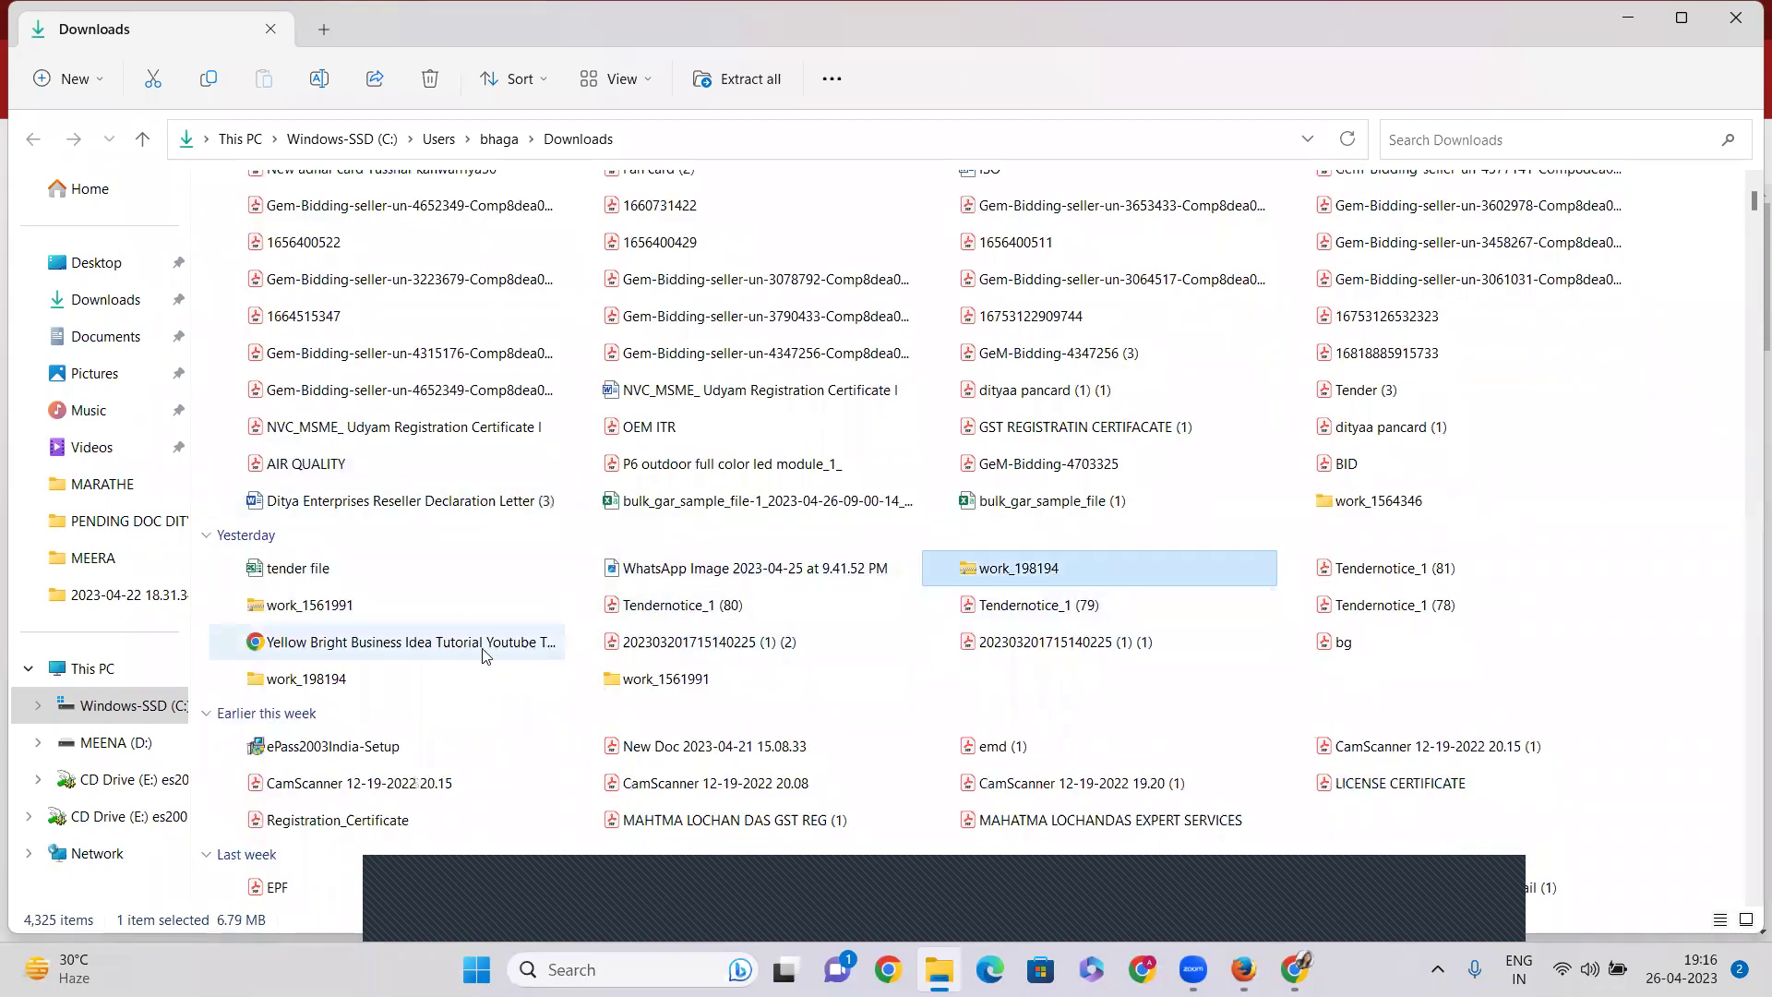
click(393, 679)
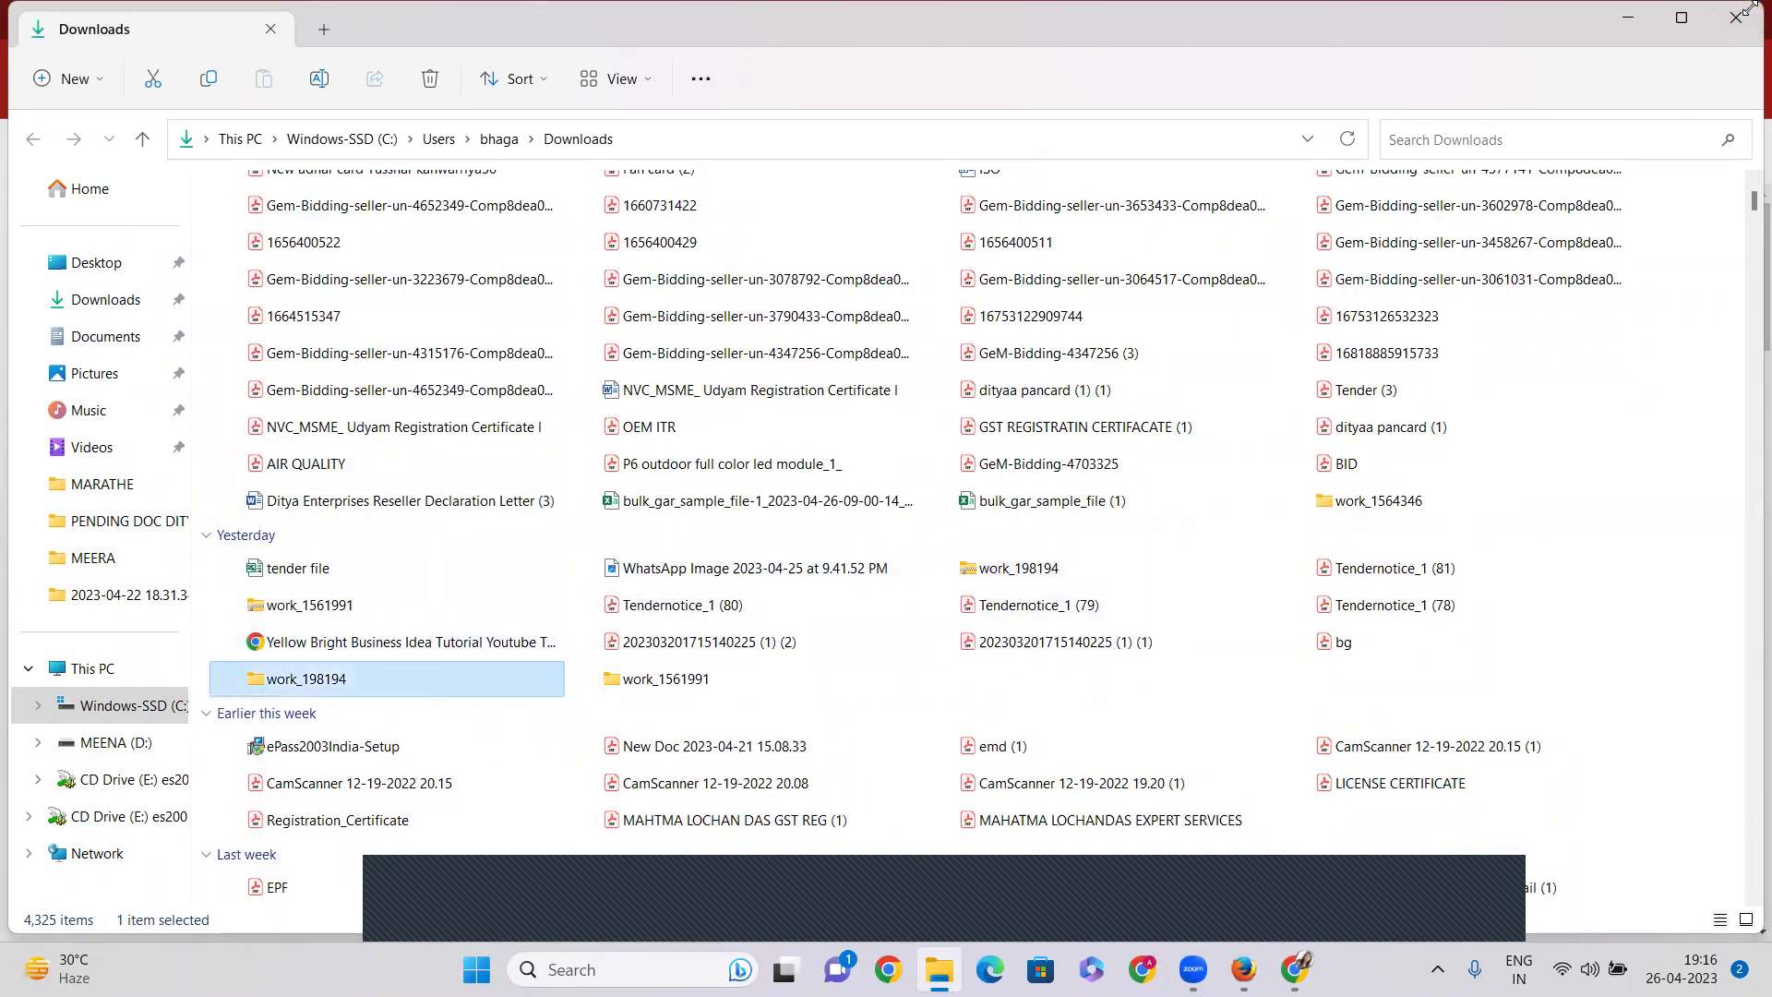
Step: Close the Downloads window and bring File Explorer back in front of Chrome
click(1736, 17)
click(937, 965)
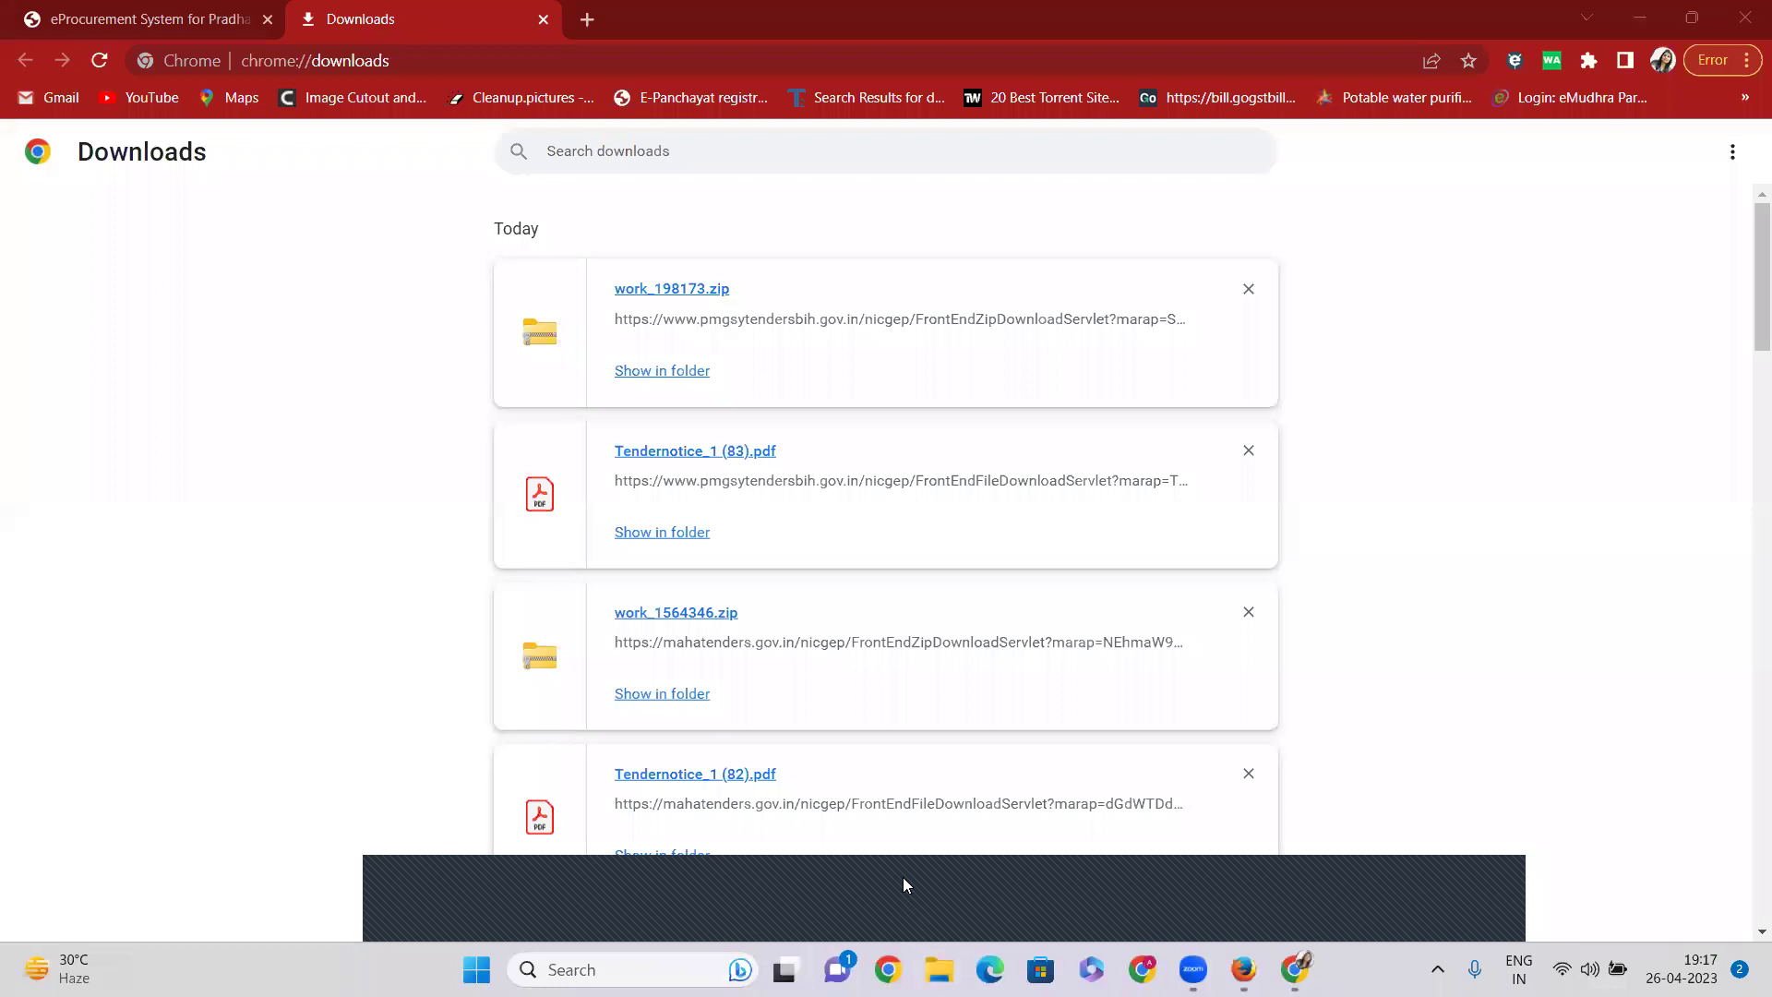
click(1394, 538)
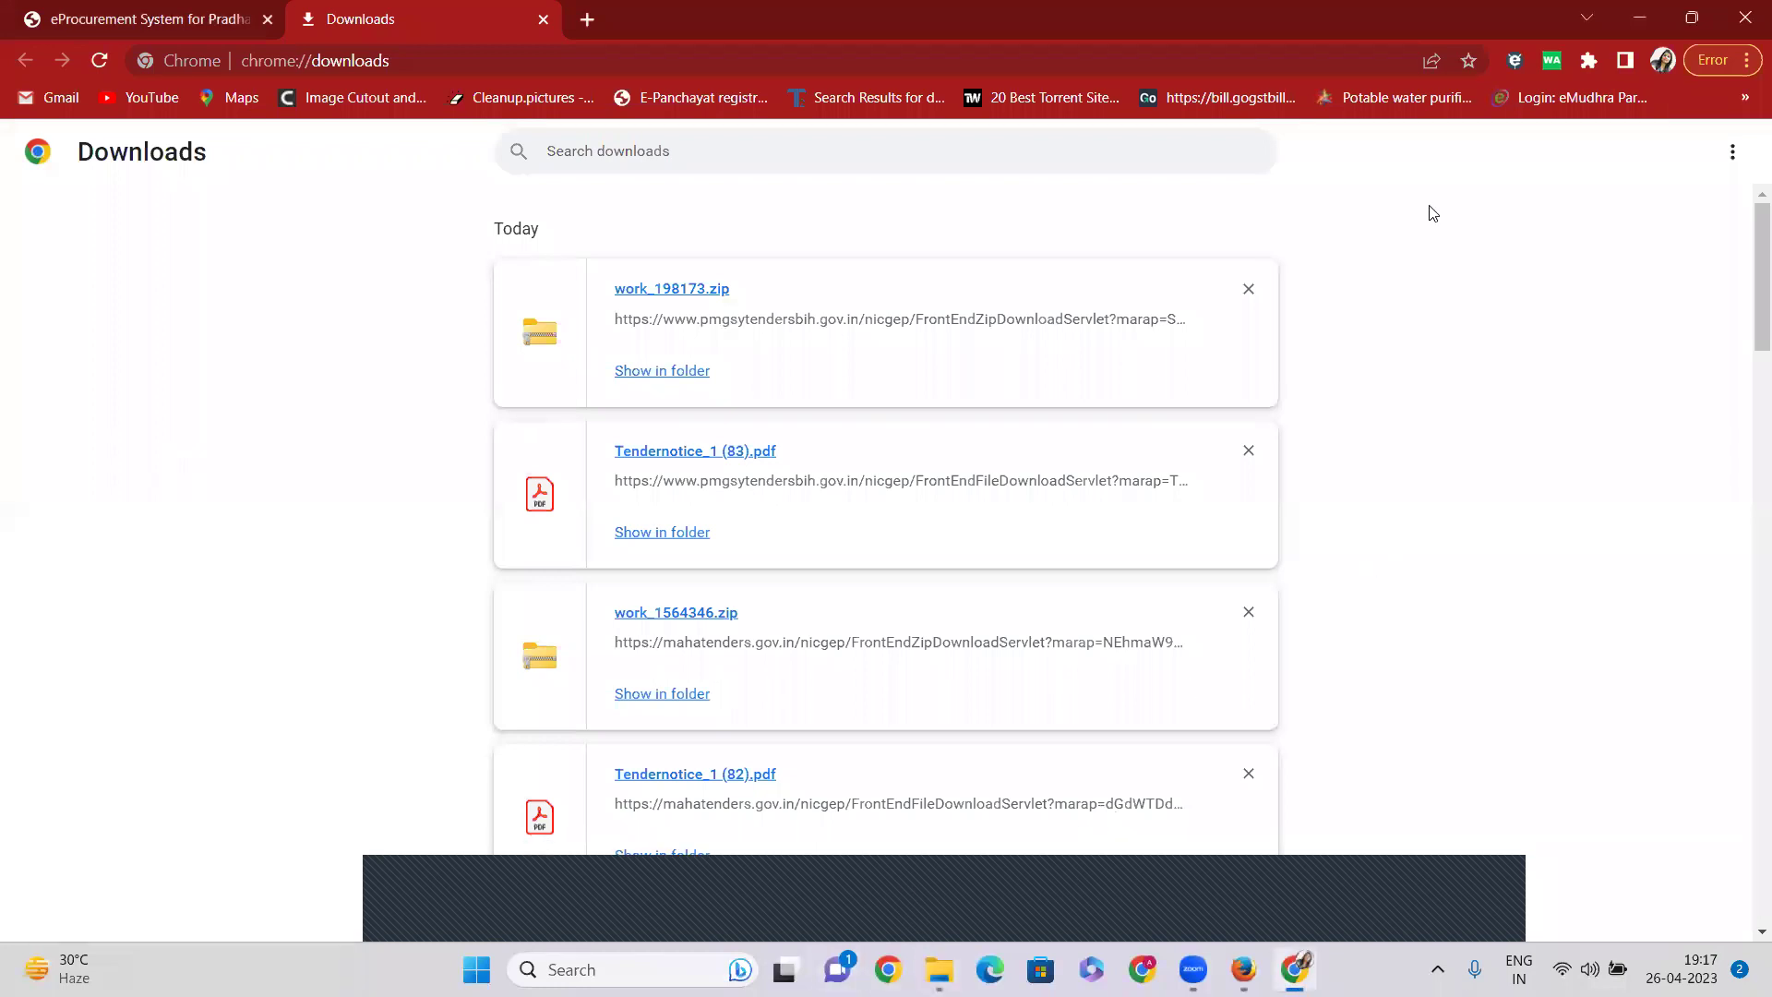
click(1637, 28)
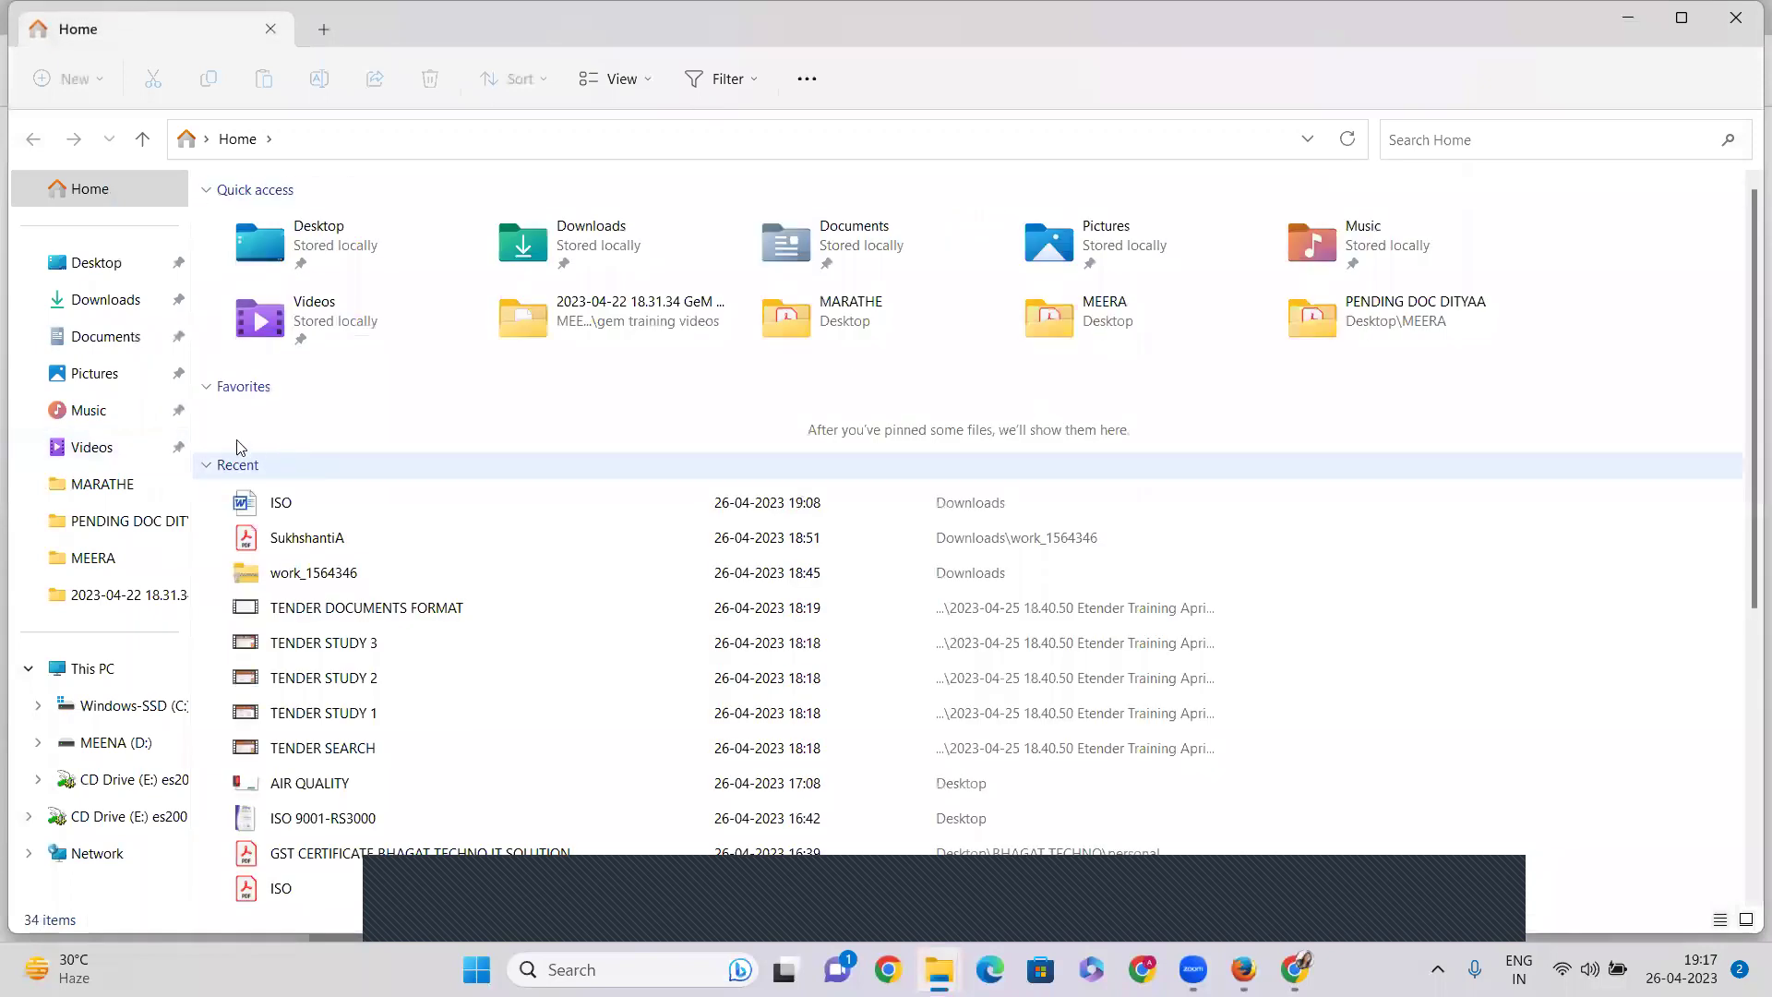
Step: Reopen Downloads, locate the extracted work_198173 folder, and minimize the windows to the desktop
click(104, 303)
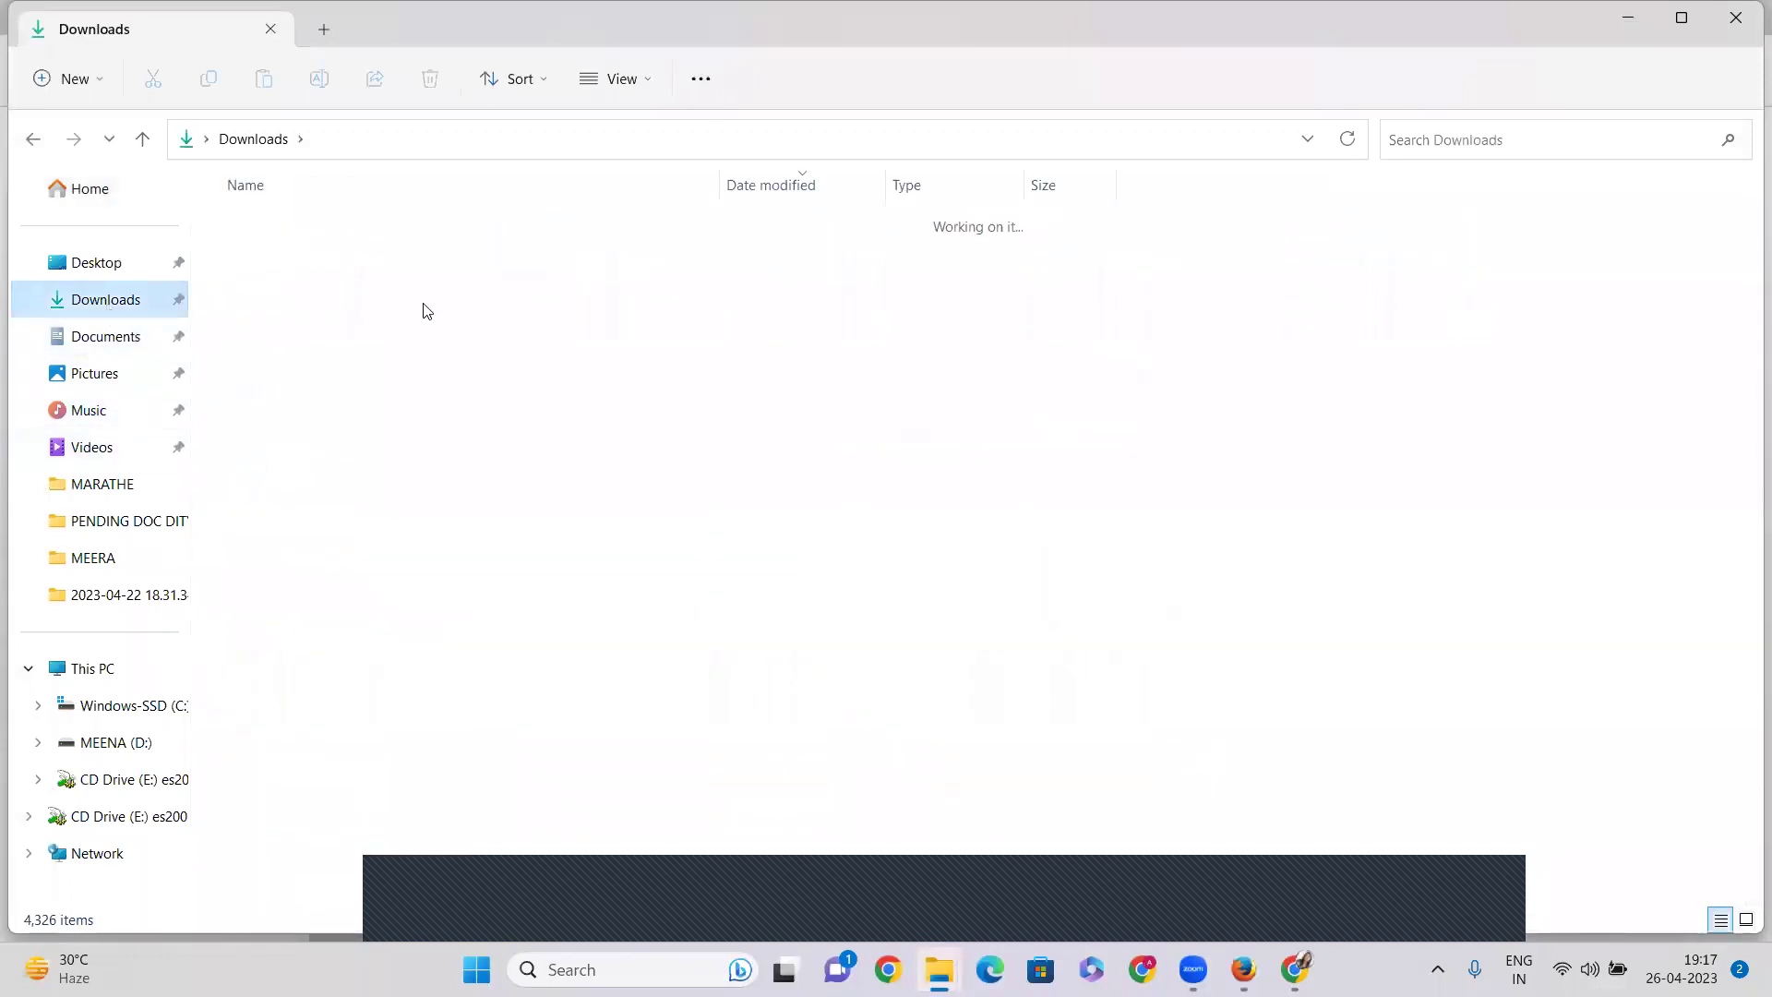
click(309, 254)
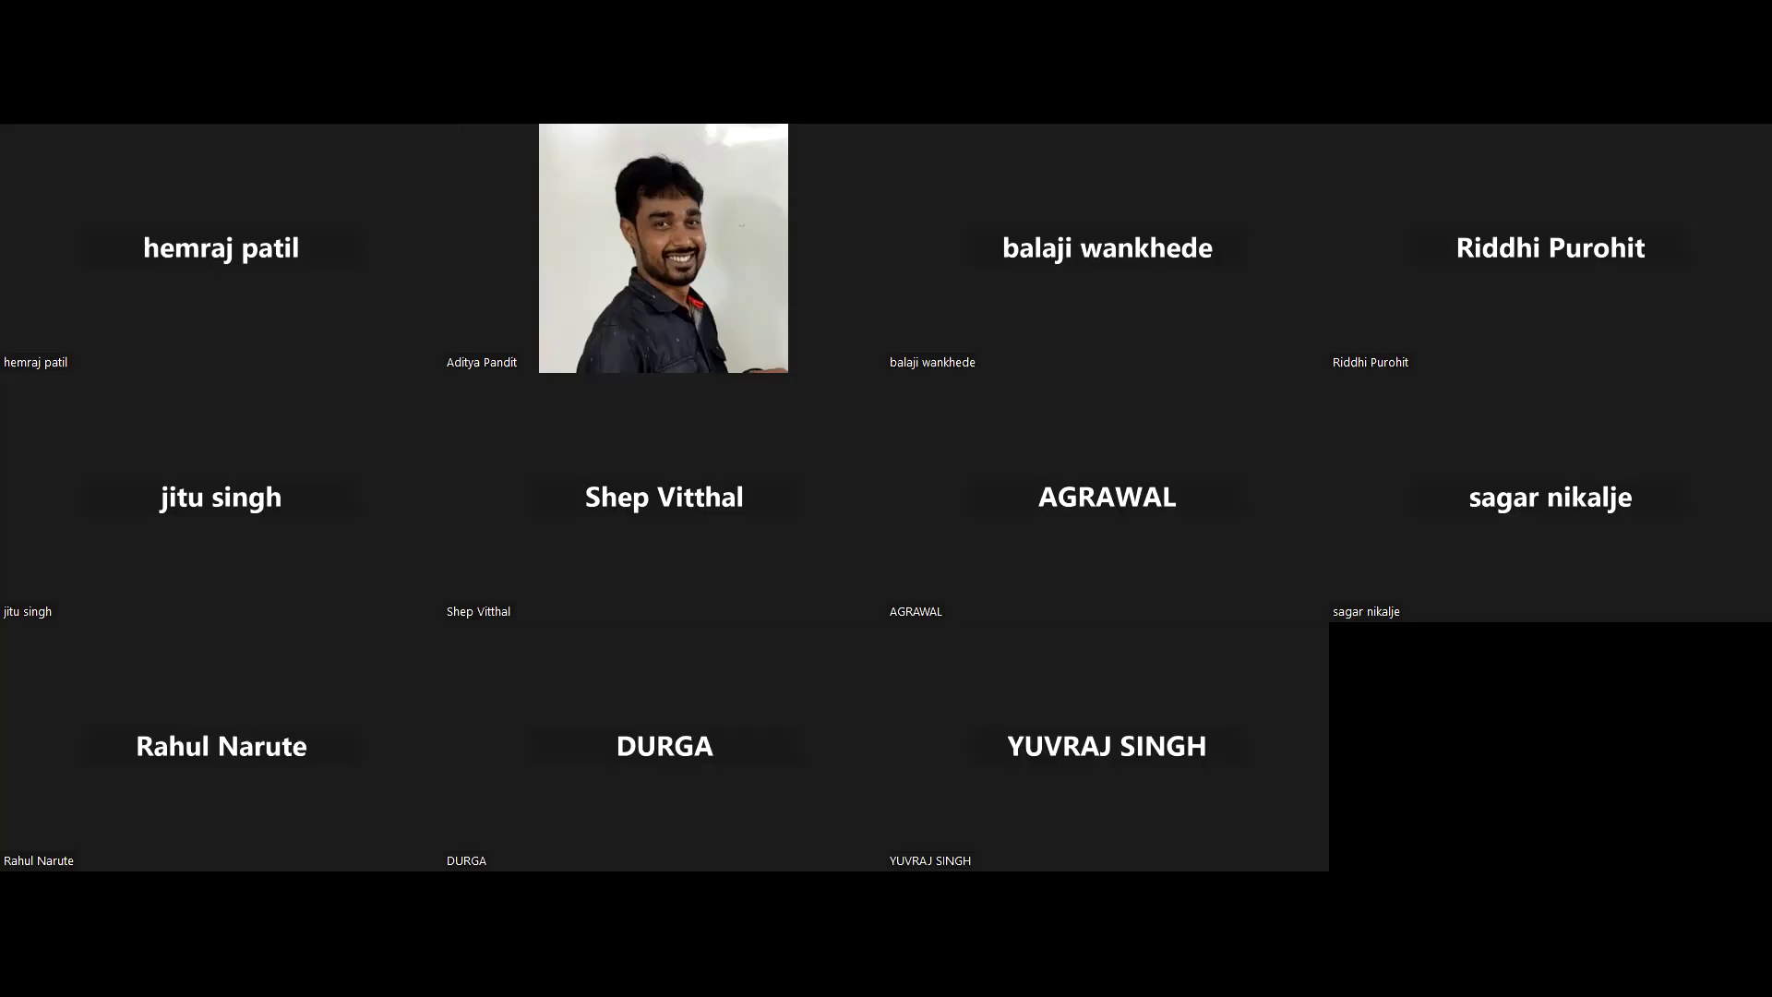
key(Down)
key(Down)
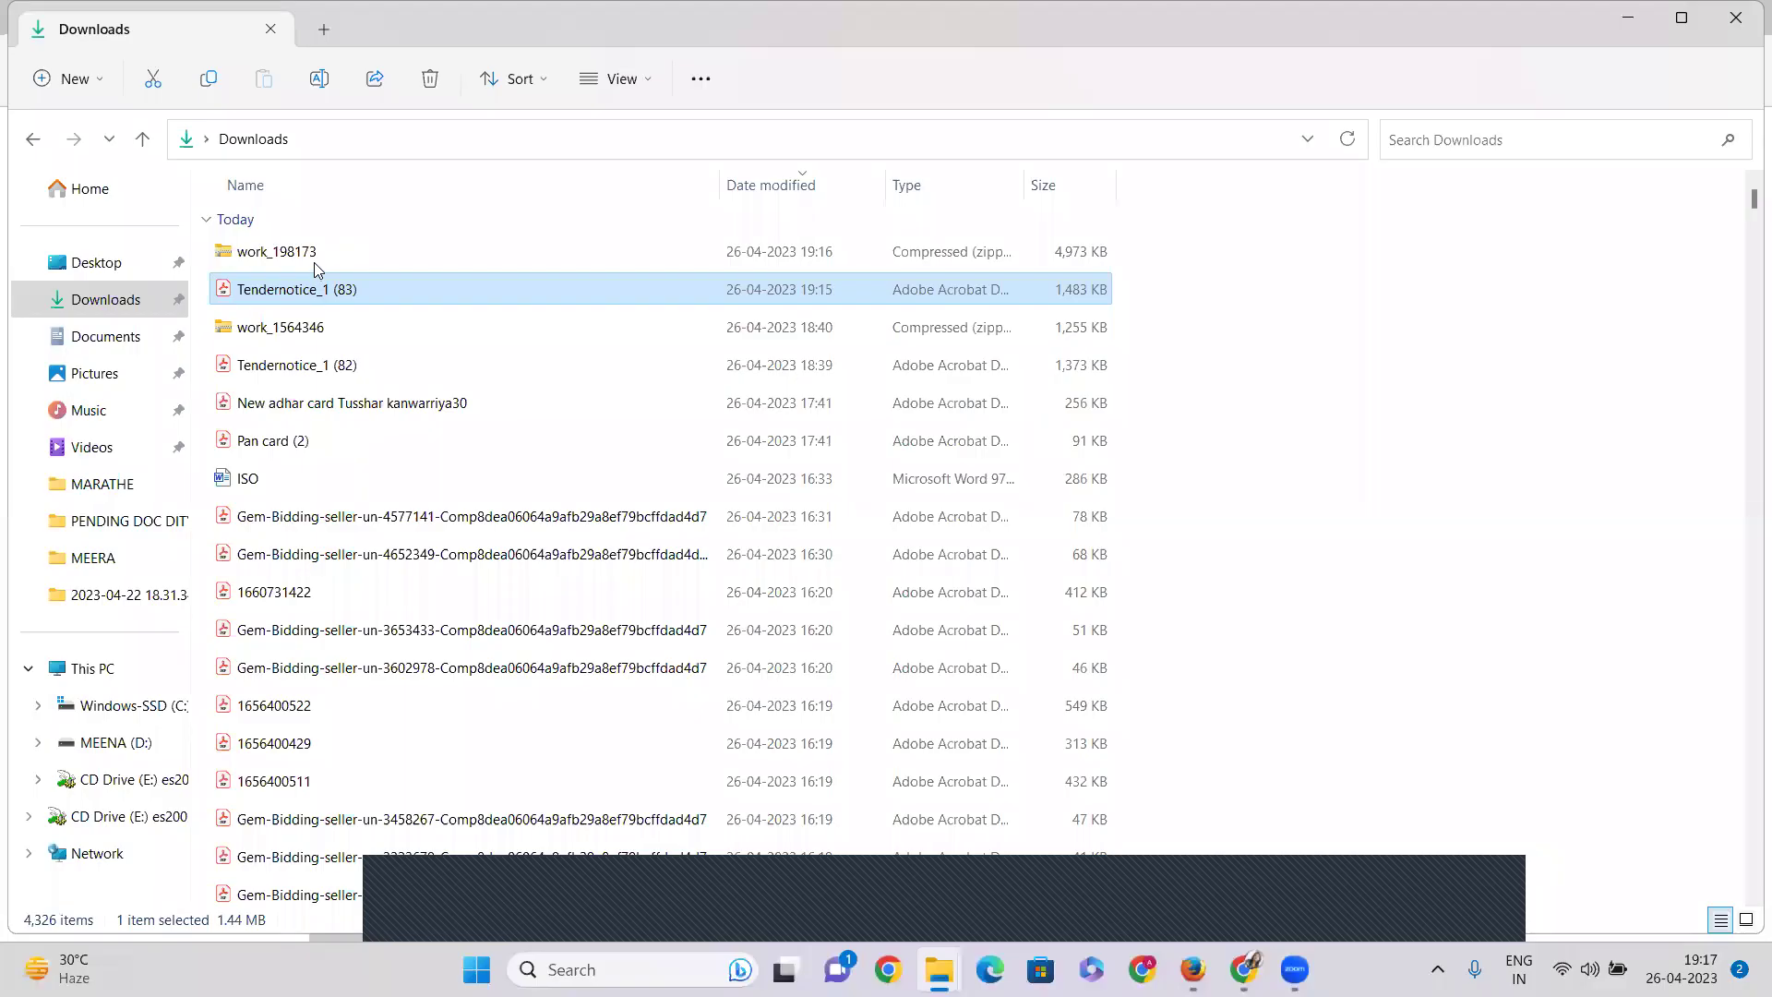
key(w)
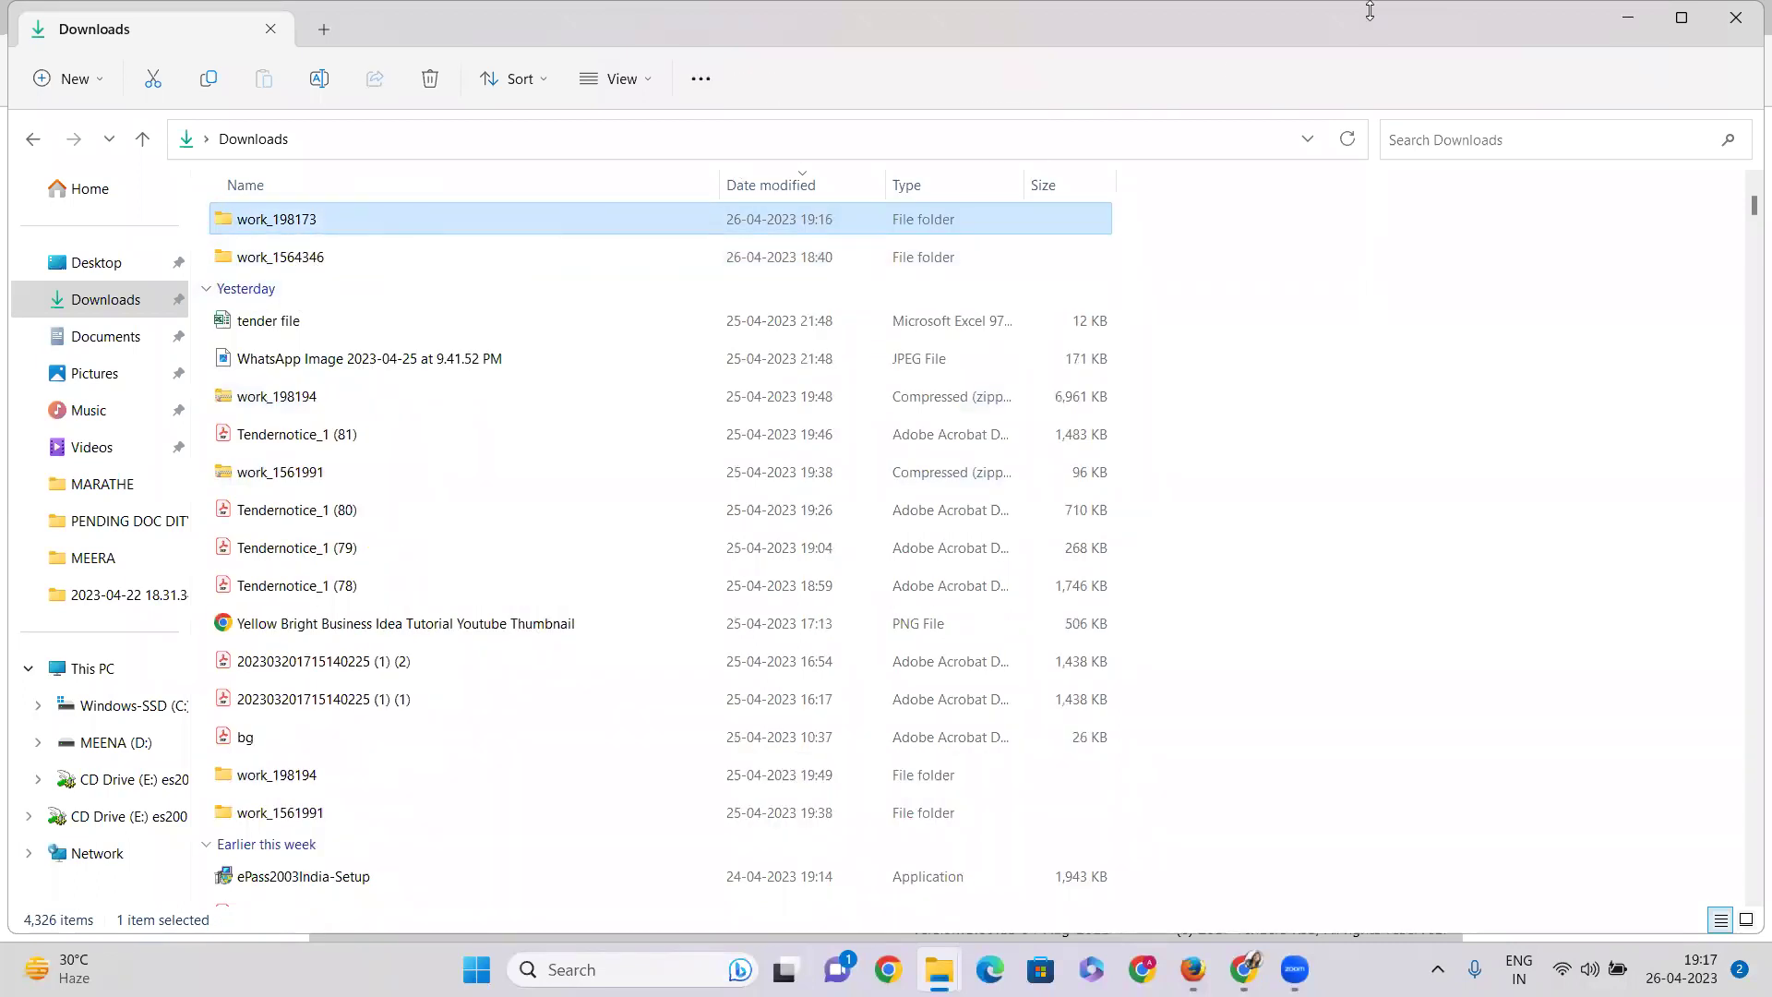
click(1632, 20)
click(1632, 20)
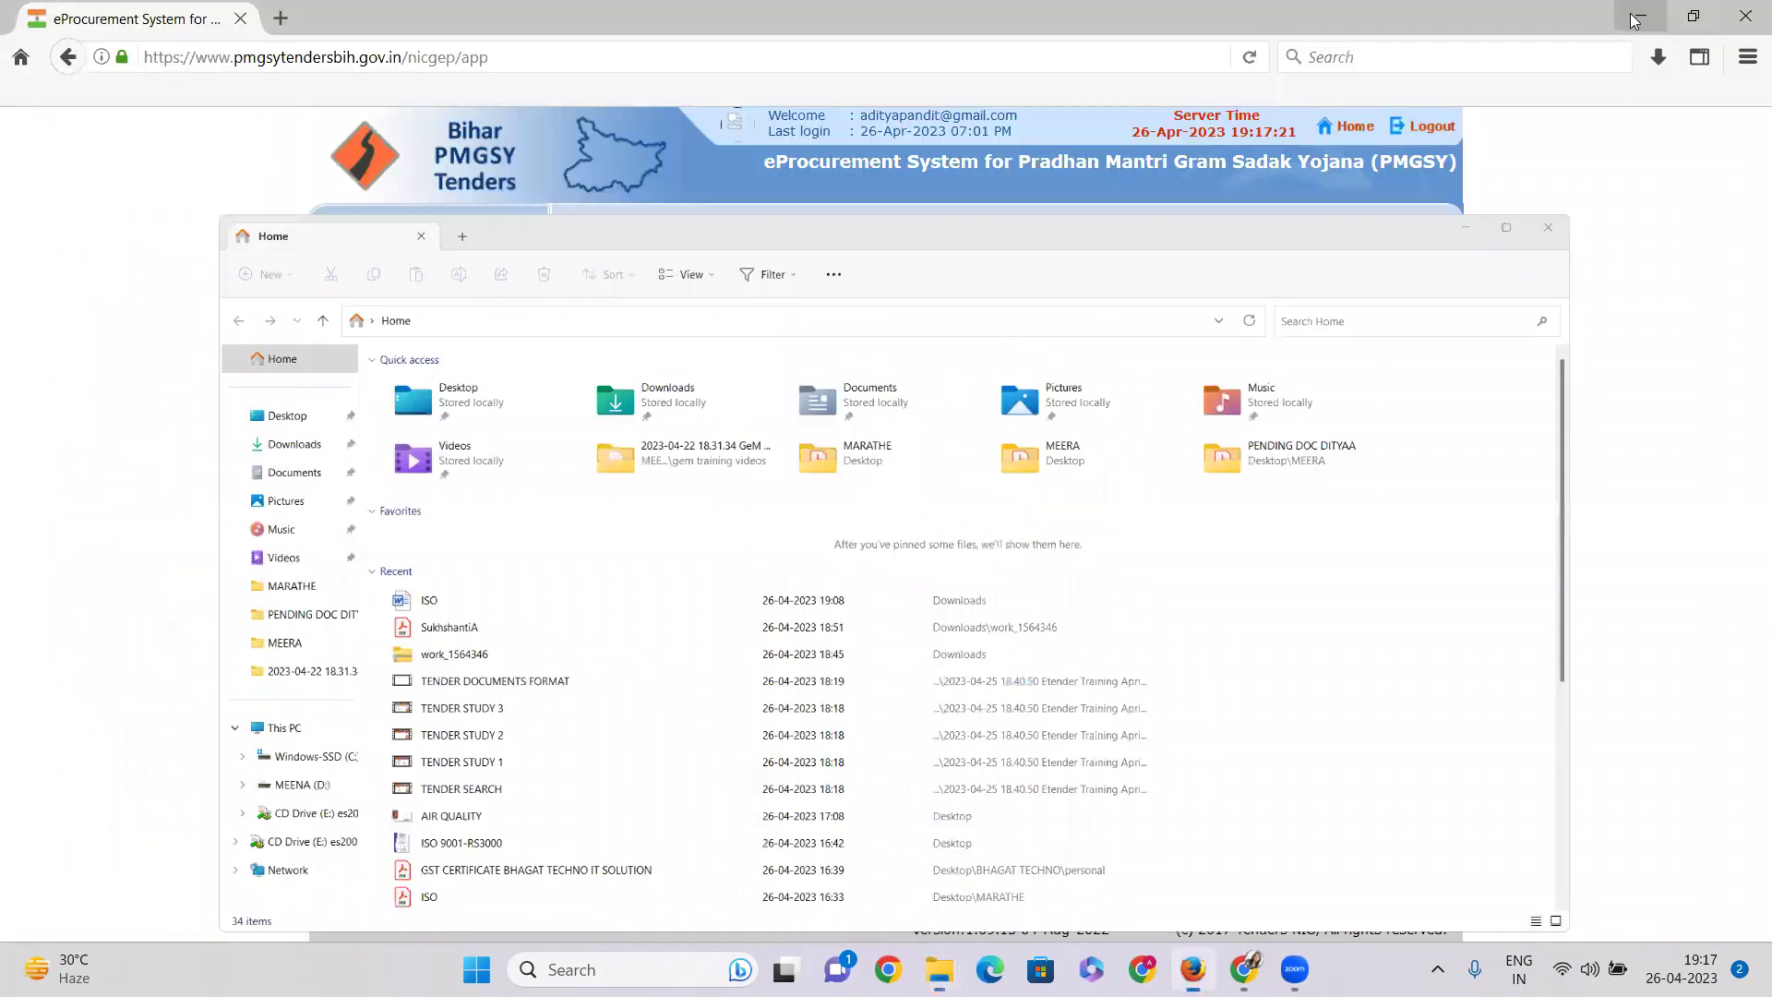
Step: Open MARATHE from the desktop and try pasting the copied files, cancelling the replace prompt
click(1632, 21)
right_click(1226, 504)
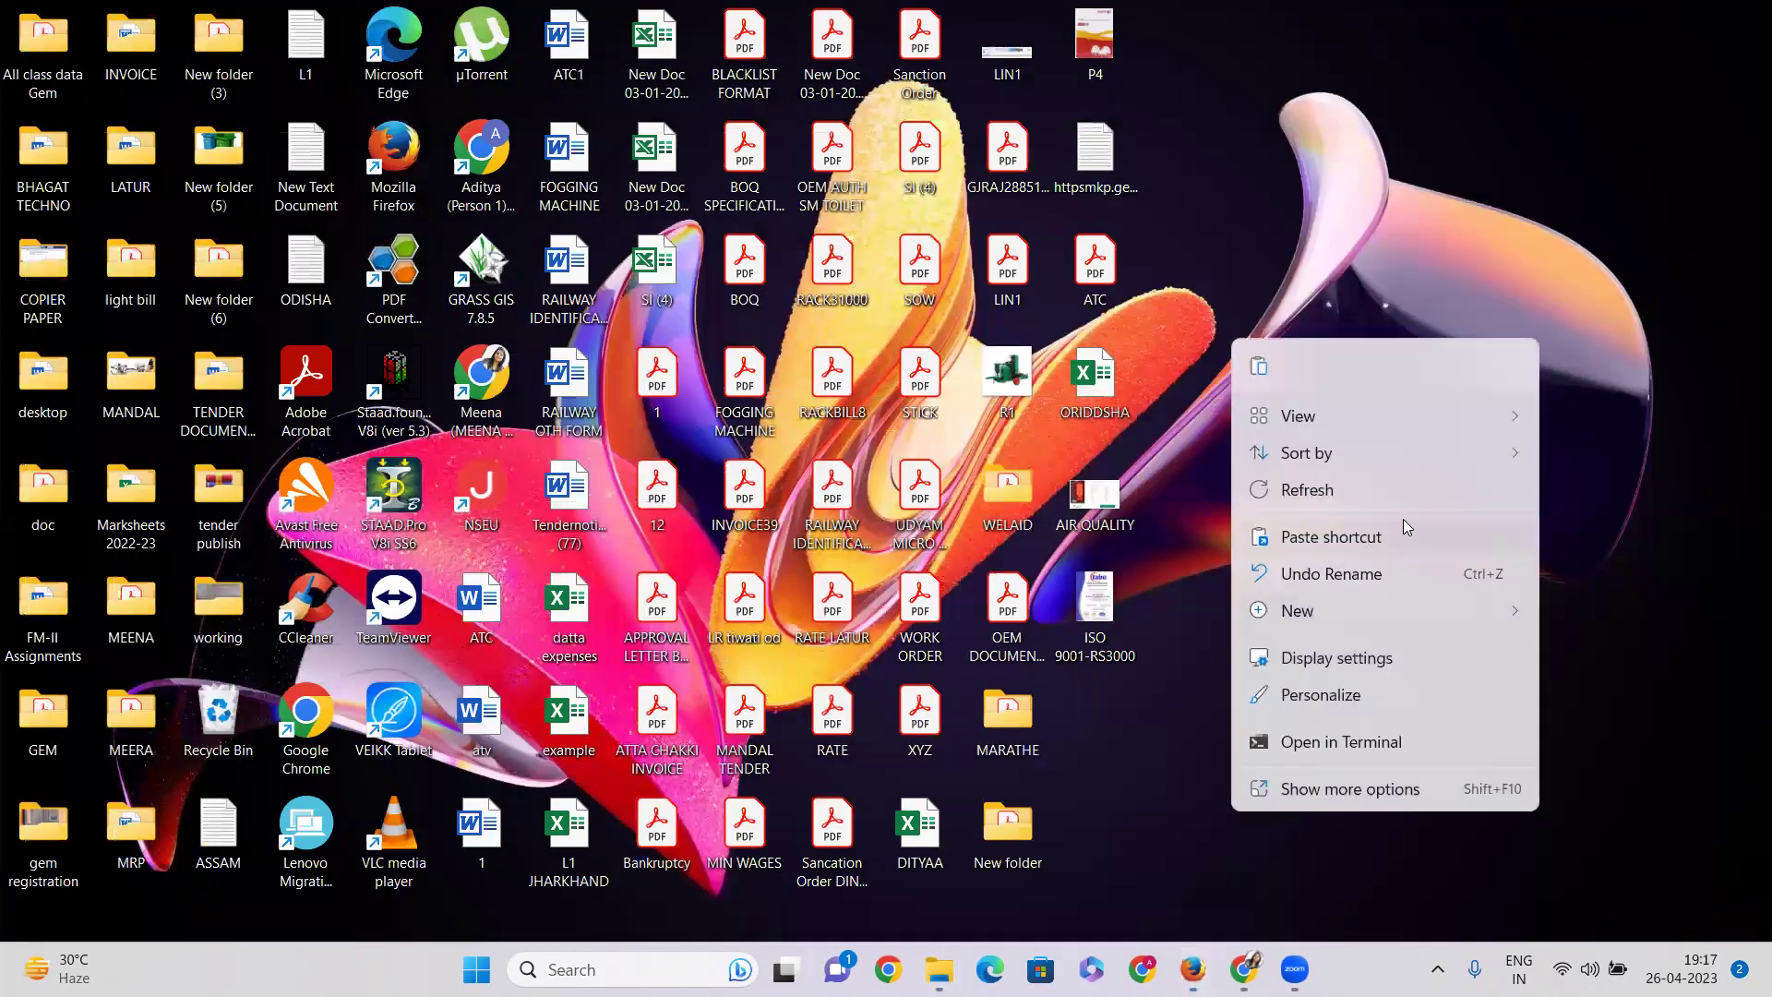
click(1285, 674)
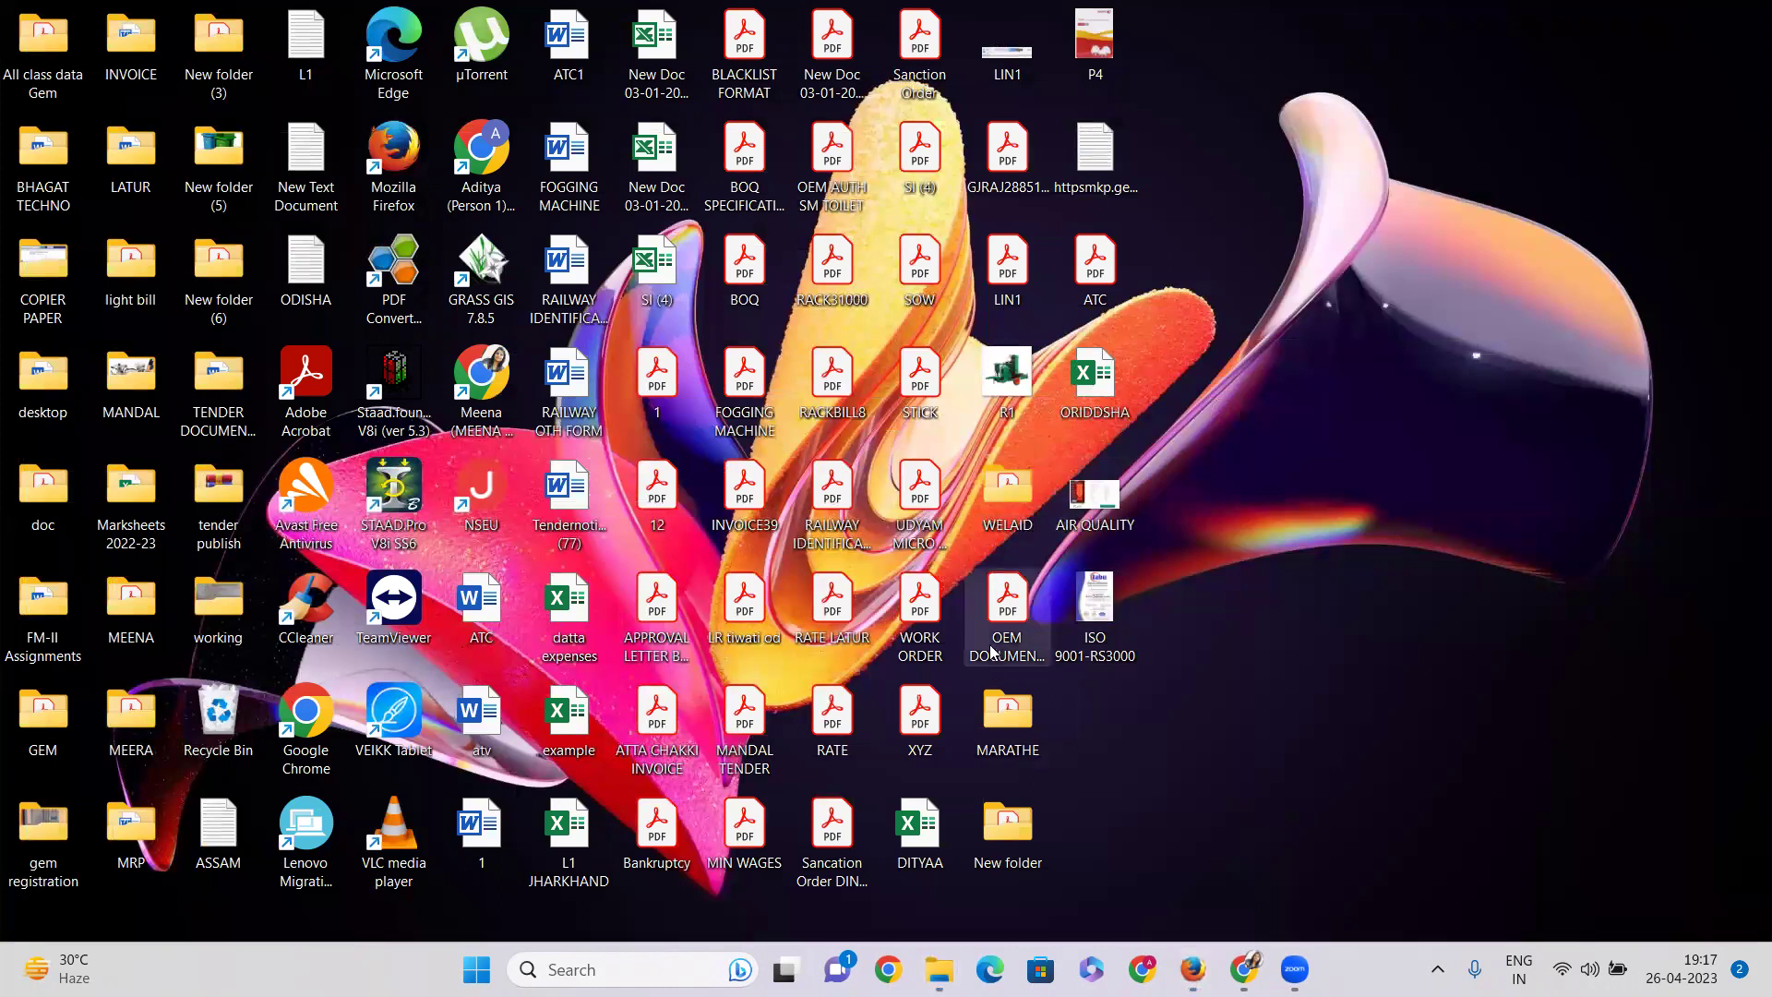
double_click(1010, 734)
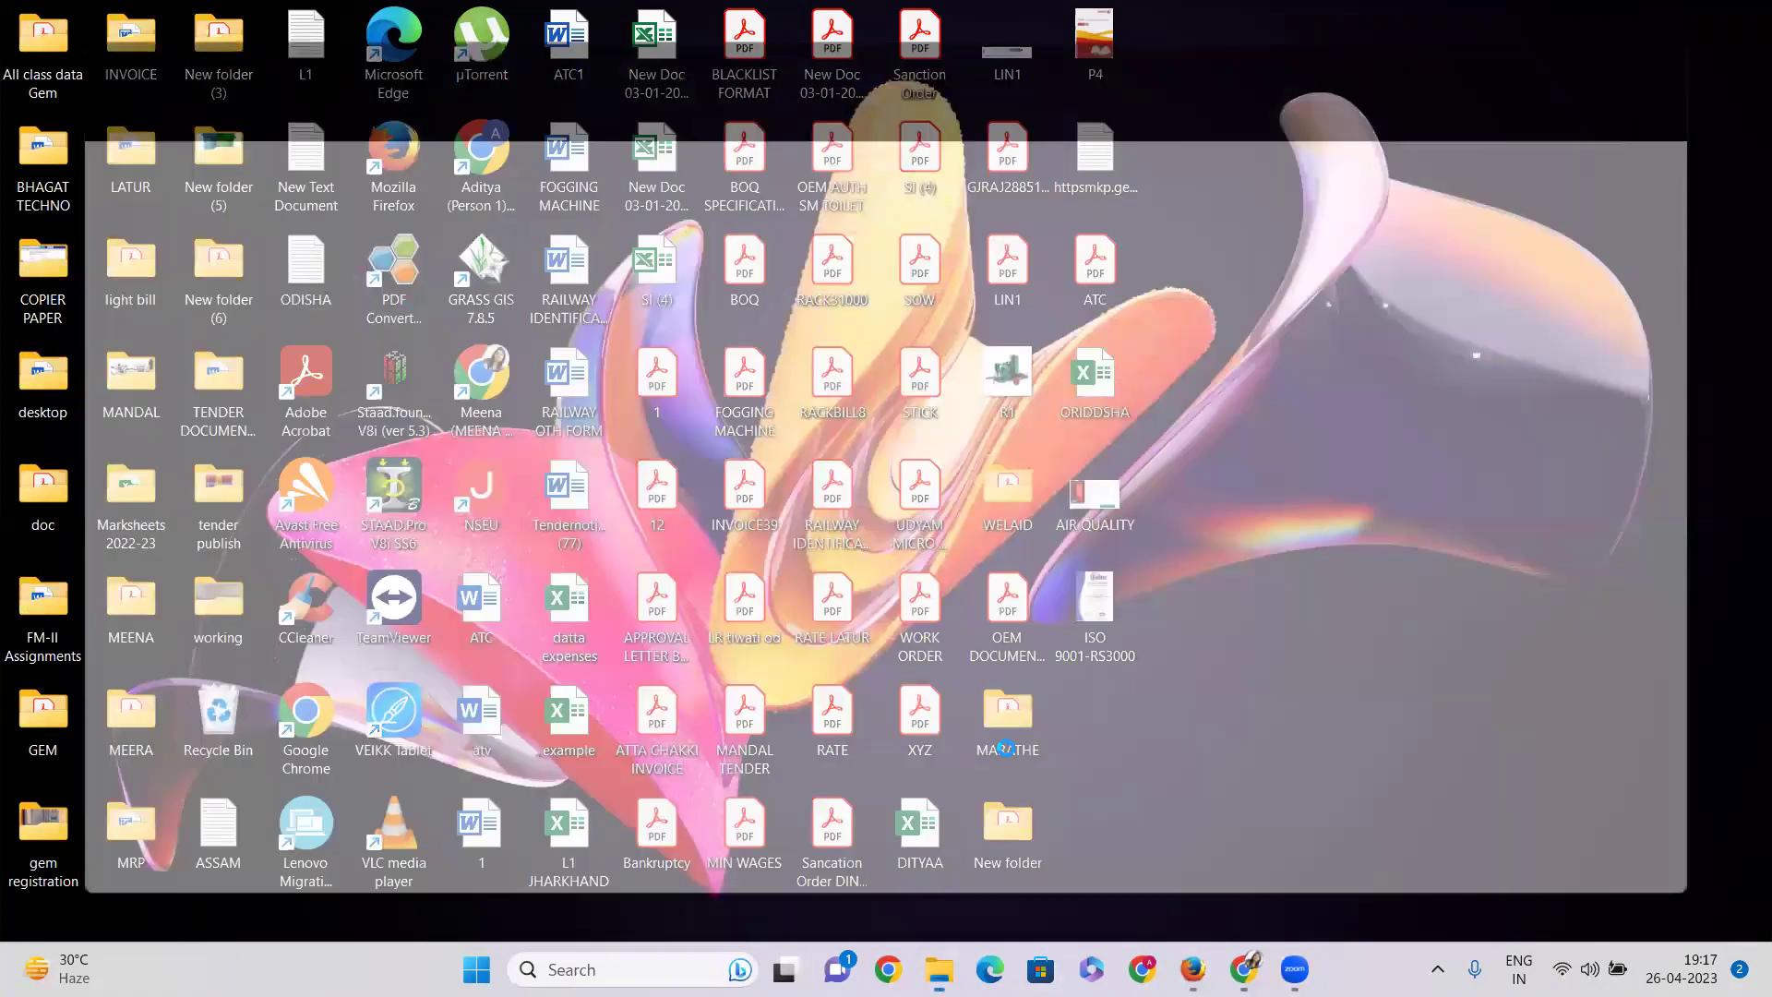
right_click(1154, 359)
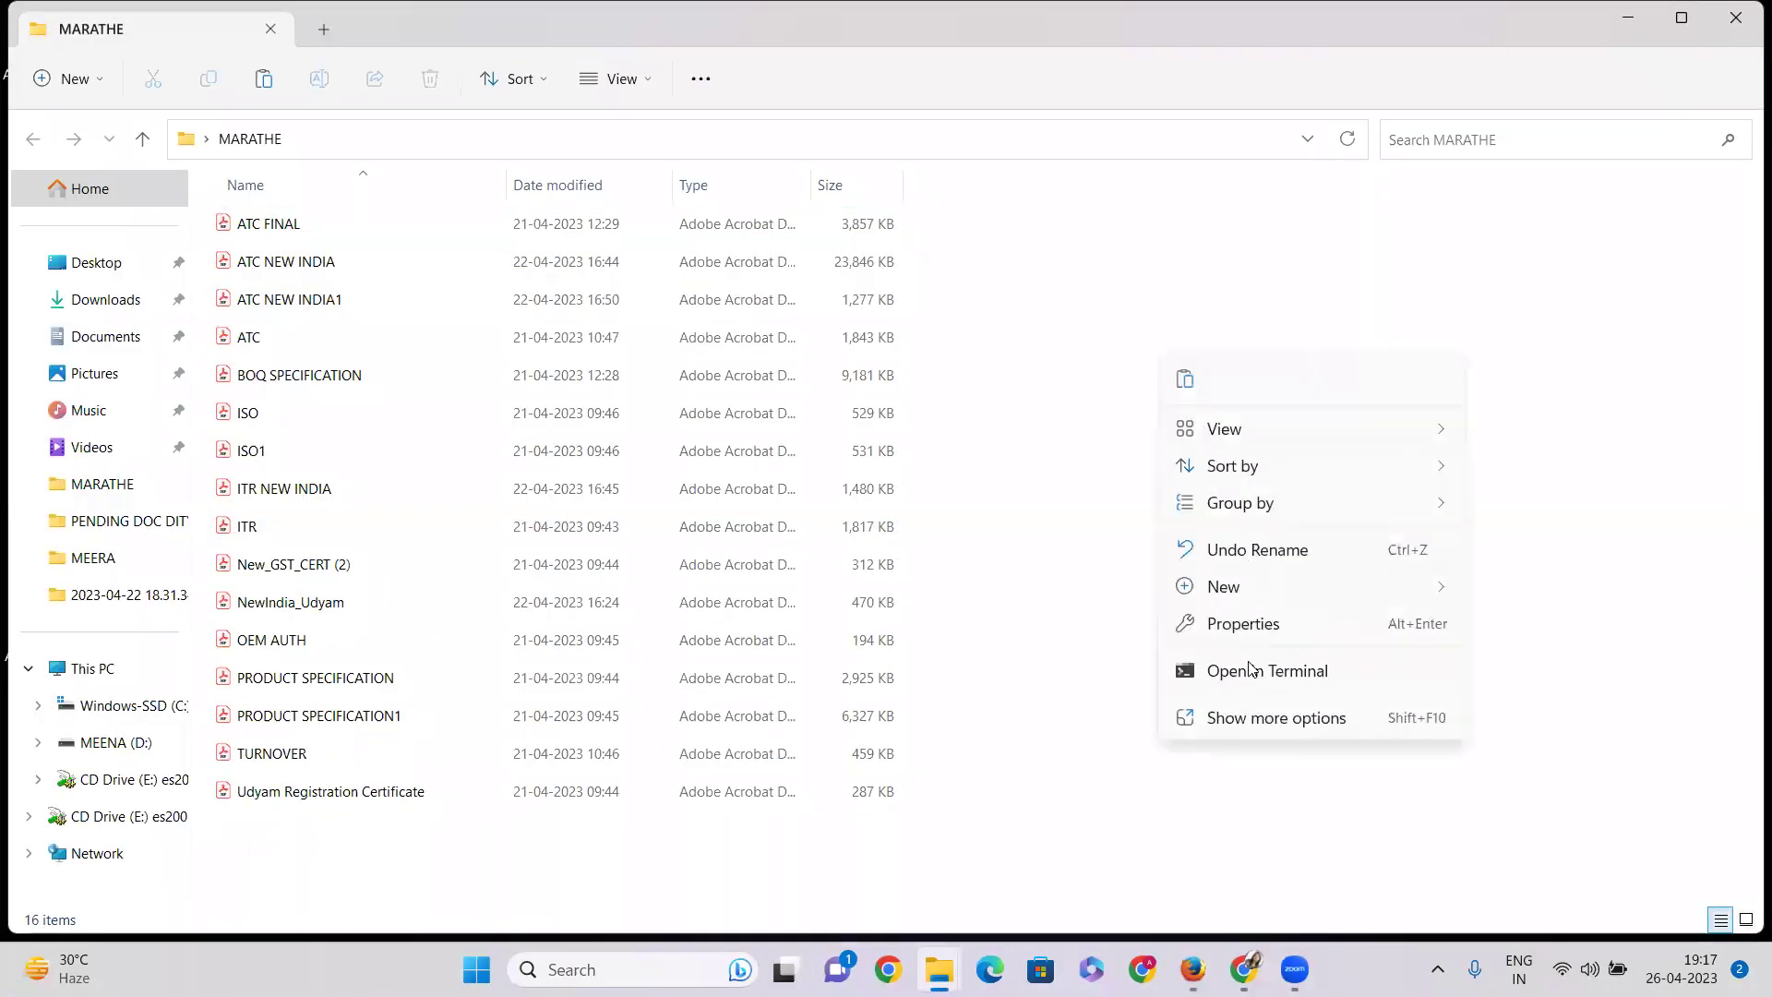
click(1190, 389)
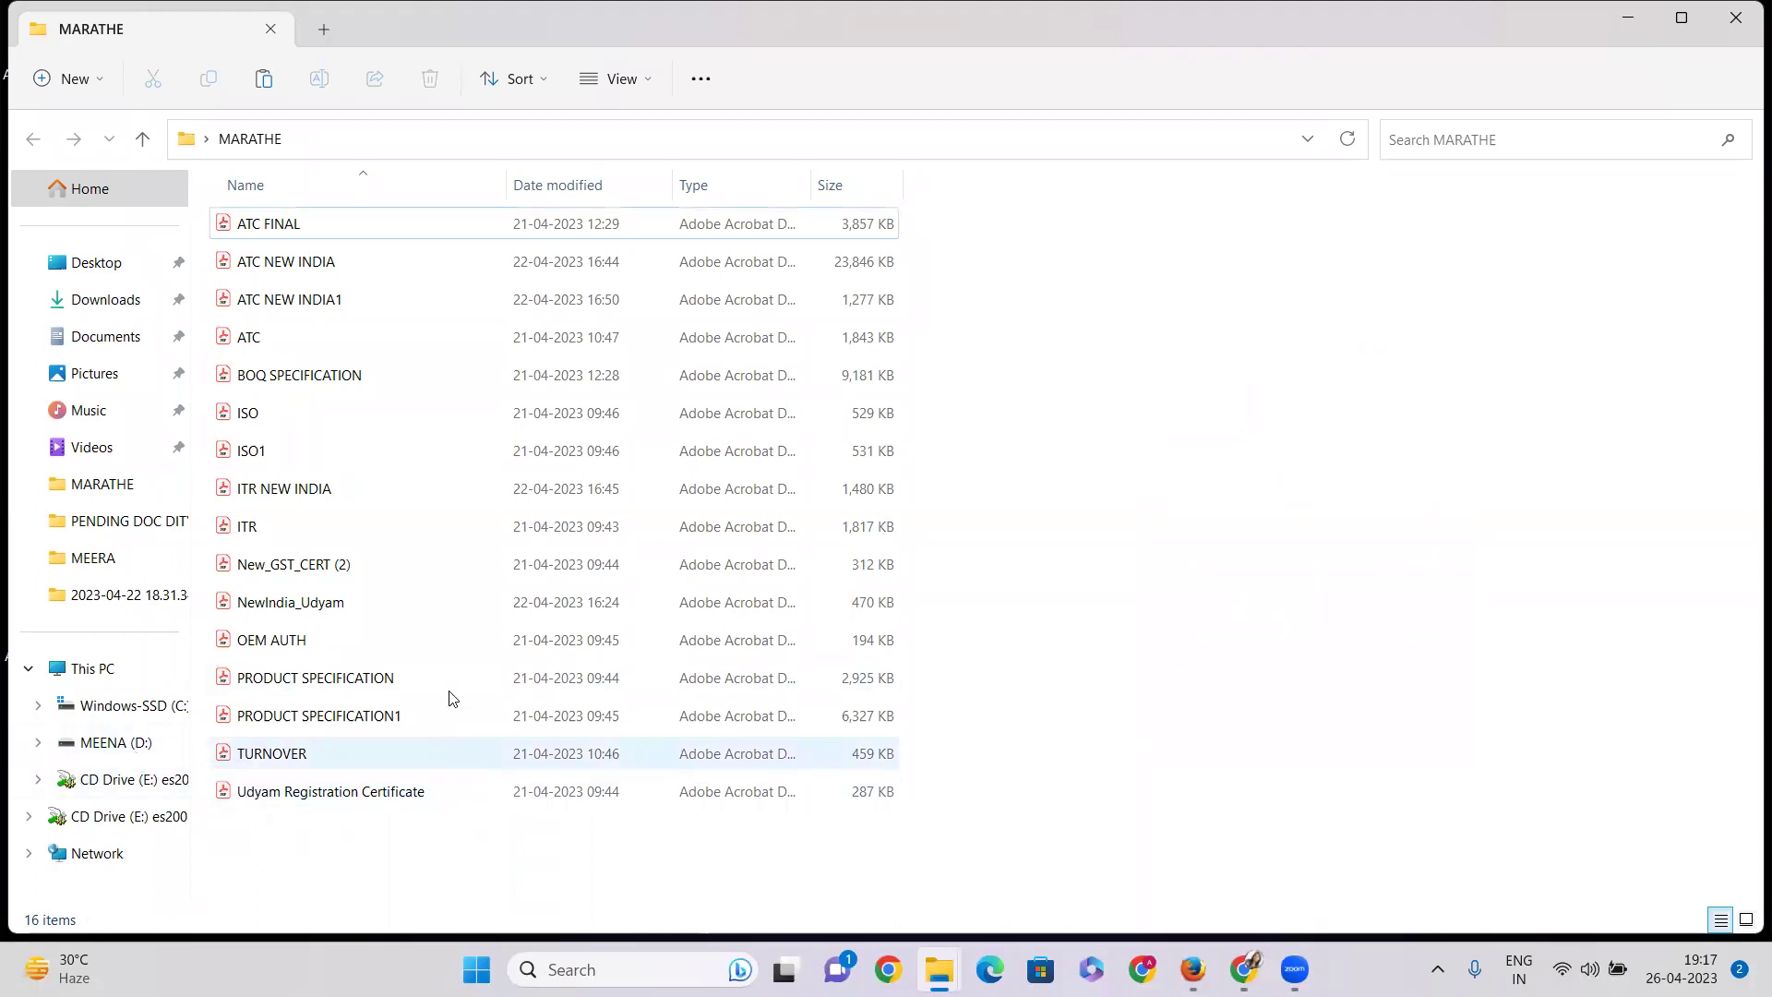
right_click(1226, 438)
click(1228, 353)
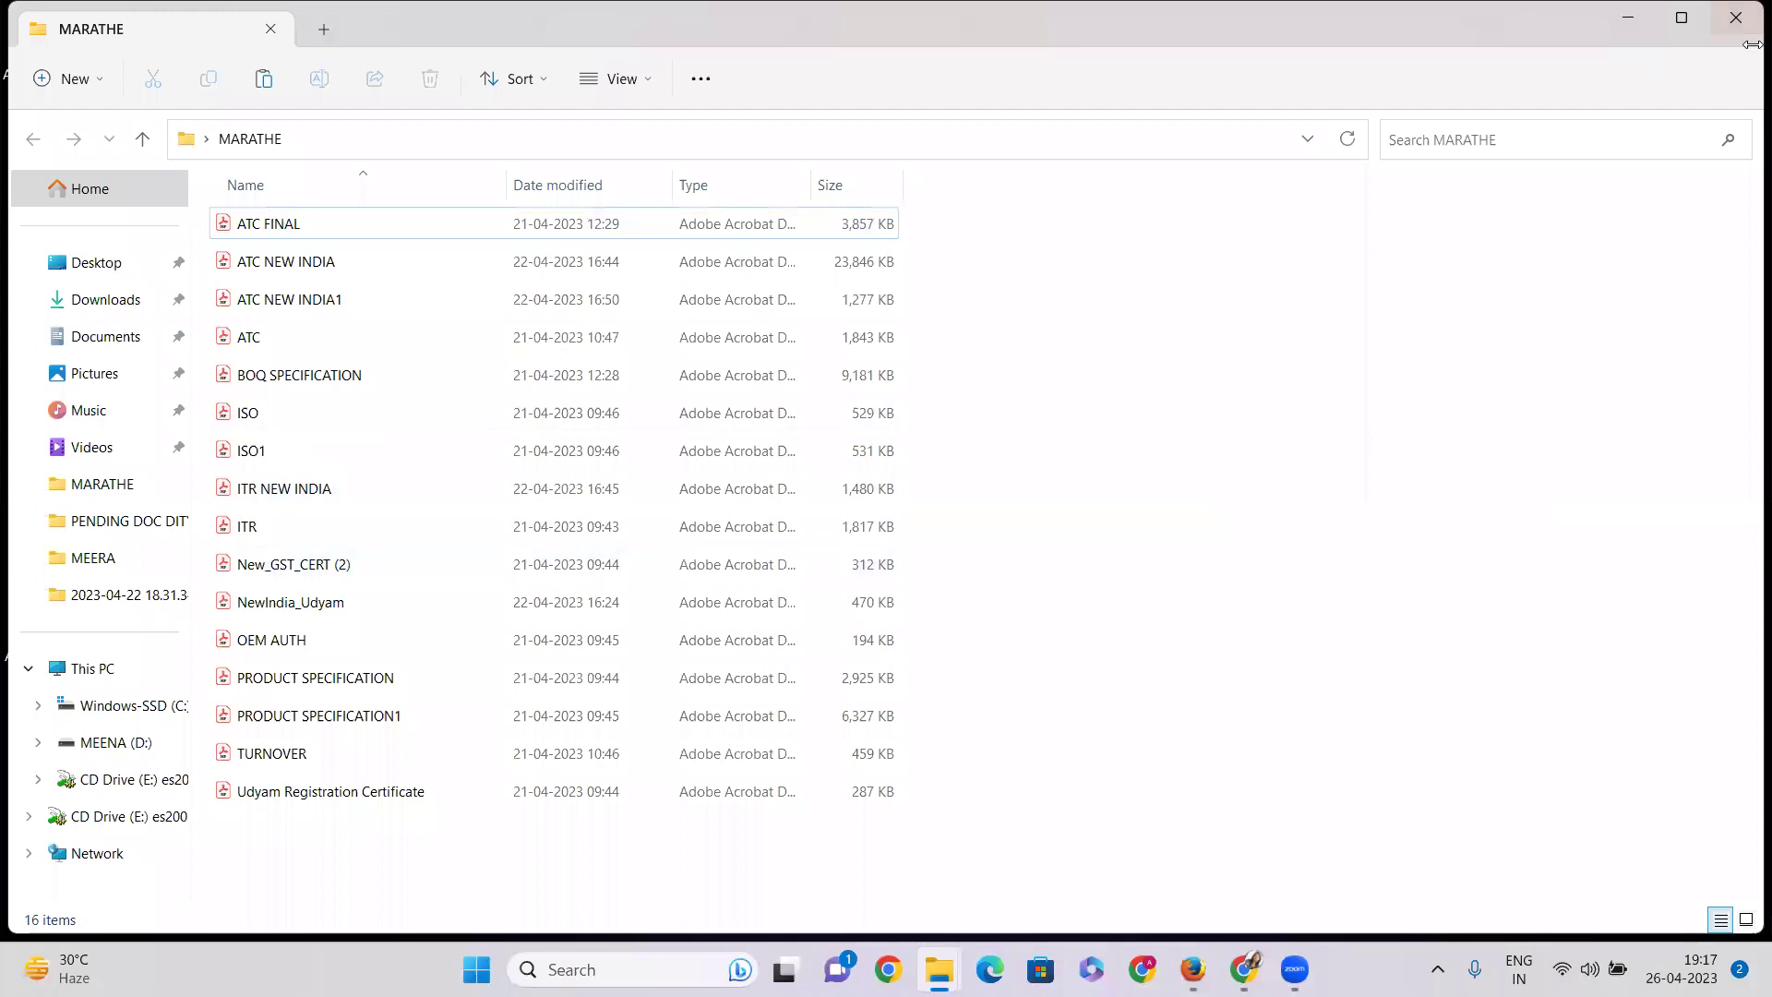
right_click(1171, 450)
click(1199, 473)
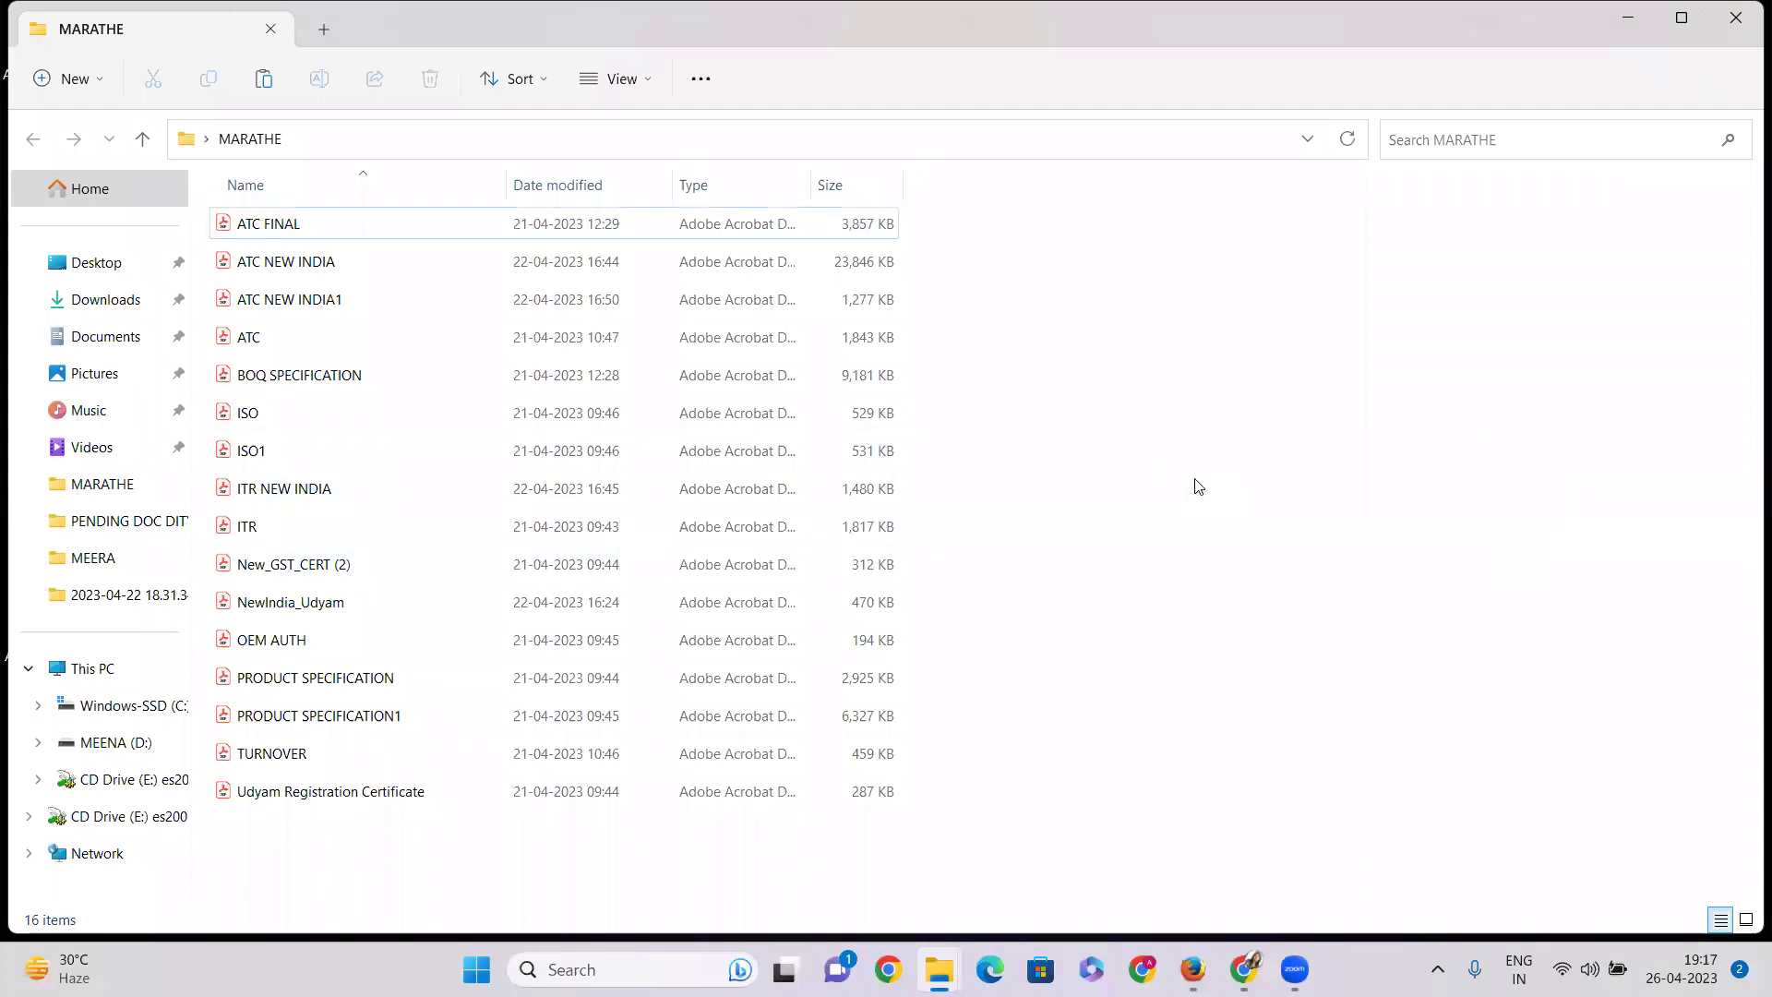
click(1121, 234)
click(1748, 11)
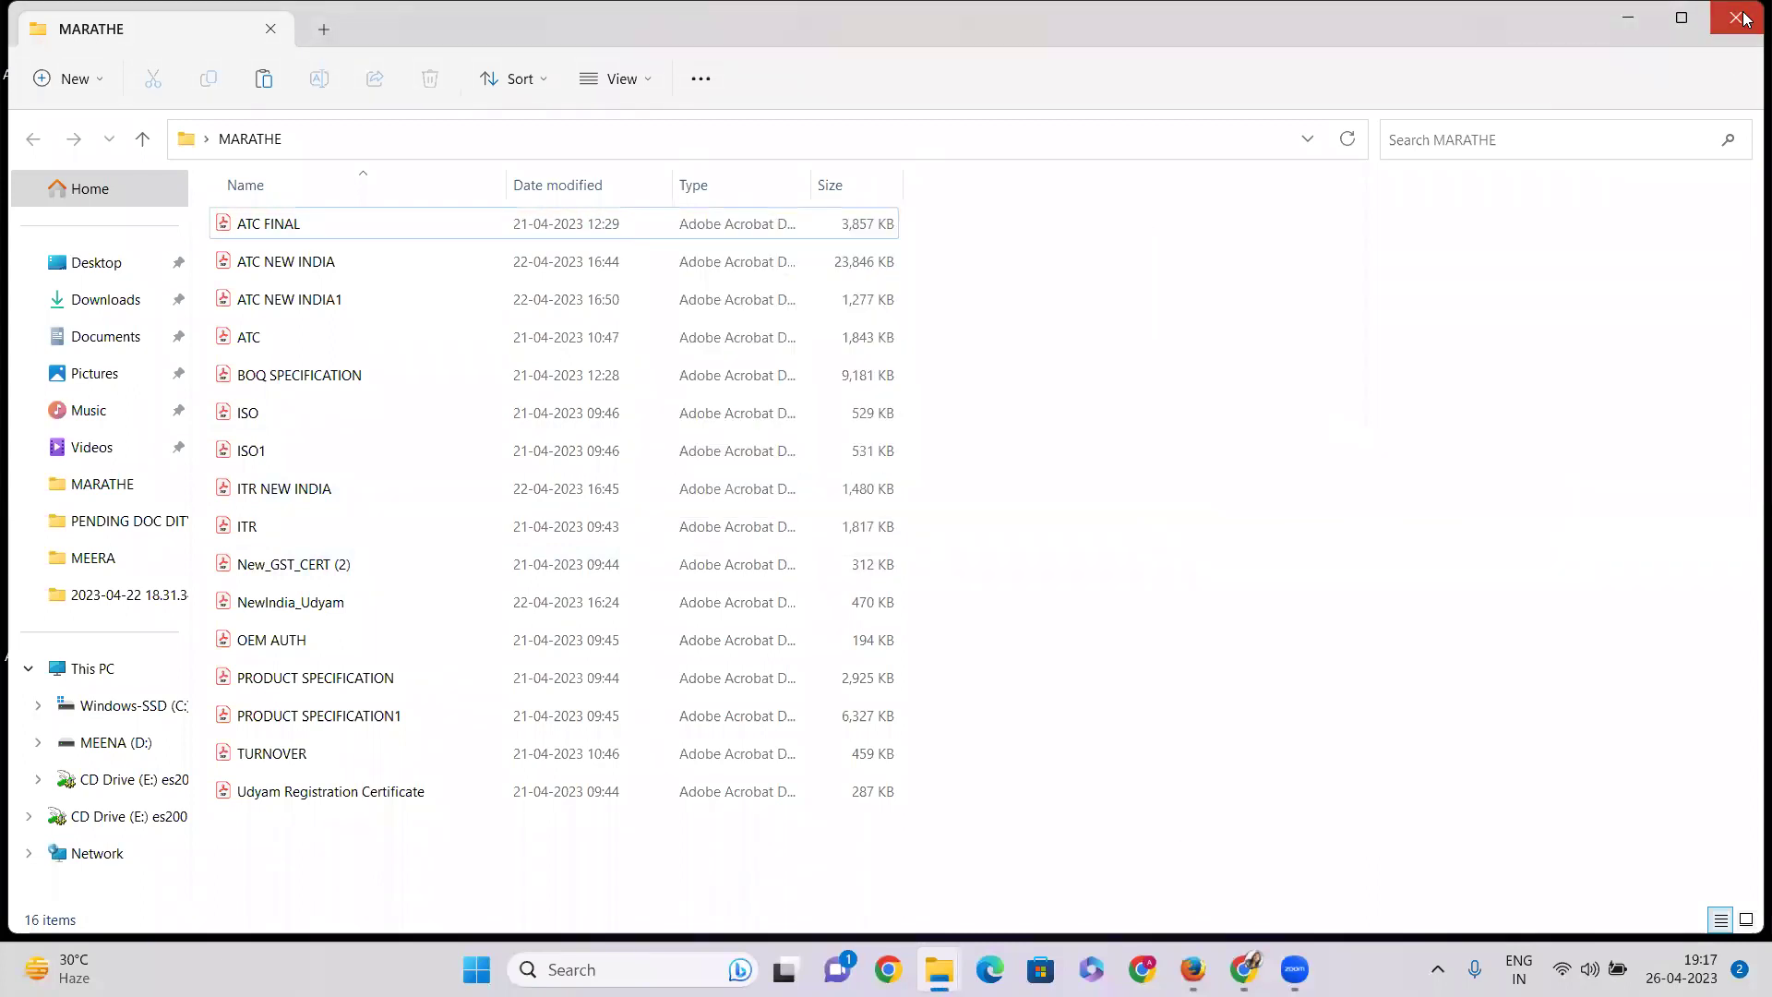
Step: Reopen MARATHE and open mbdNEW.pdf from the work_198173 folder
double_click(1007, 734)
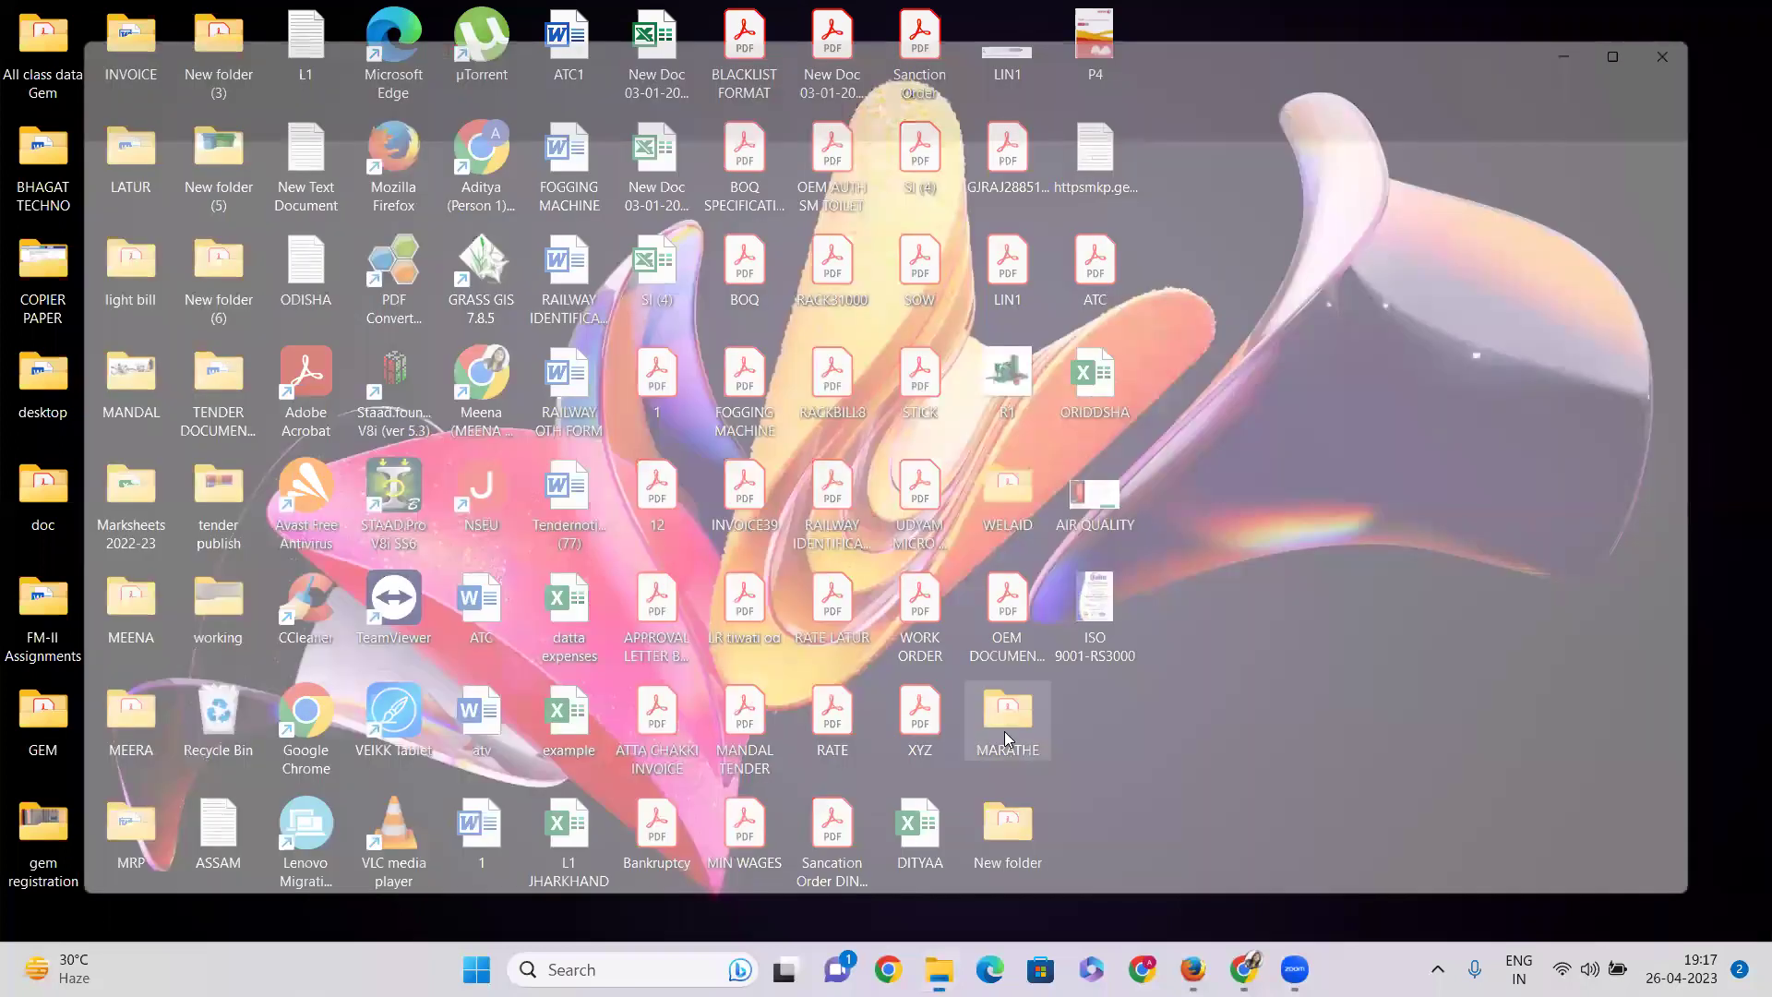
click(274, 227)
double_click(275, 226)
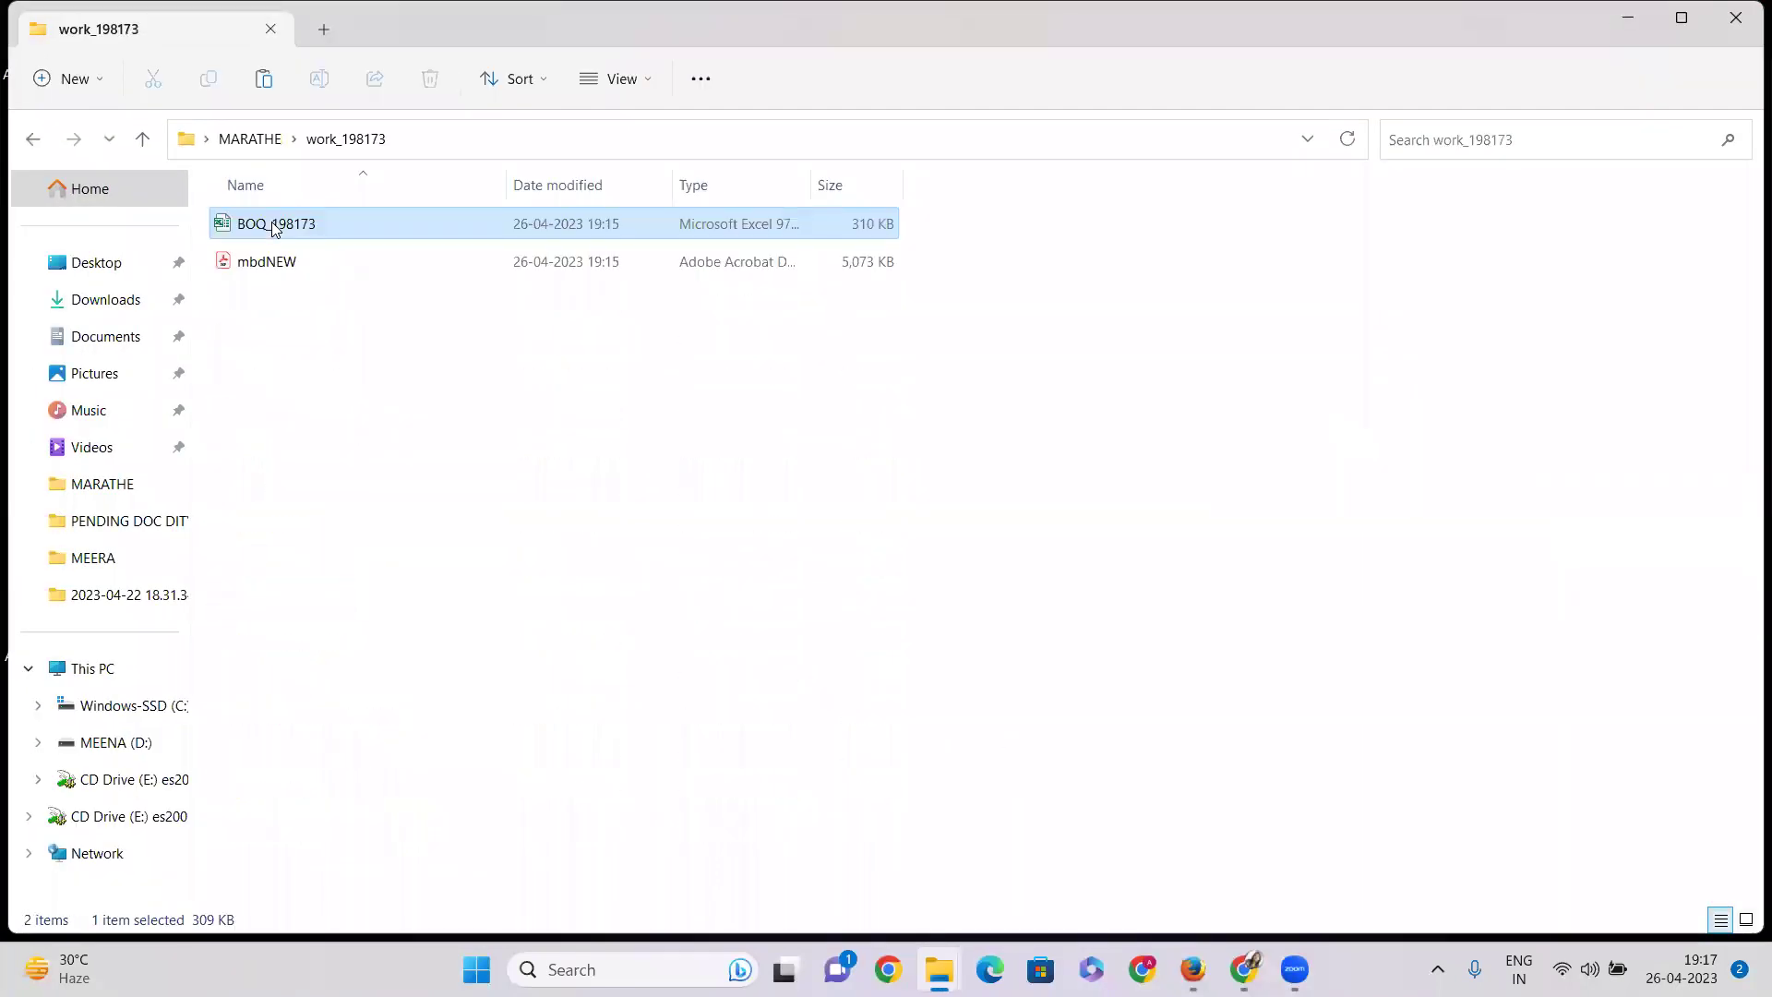
click(281, 263)
double_click(282, 263)
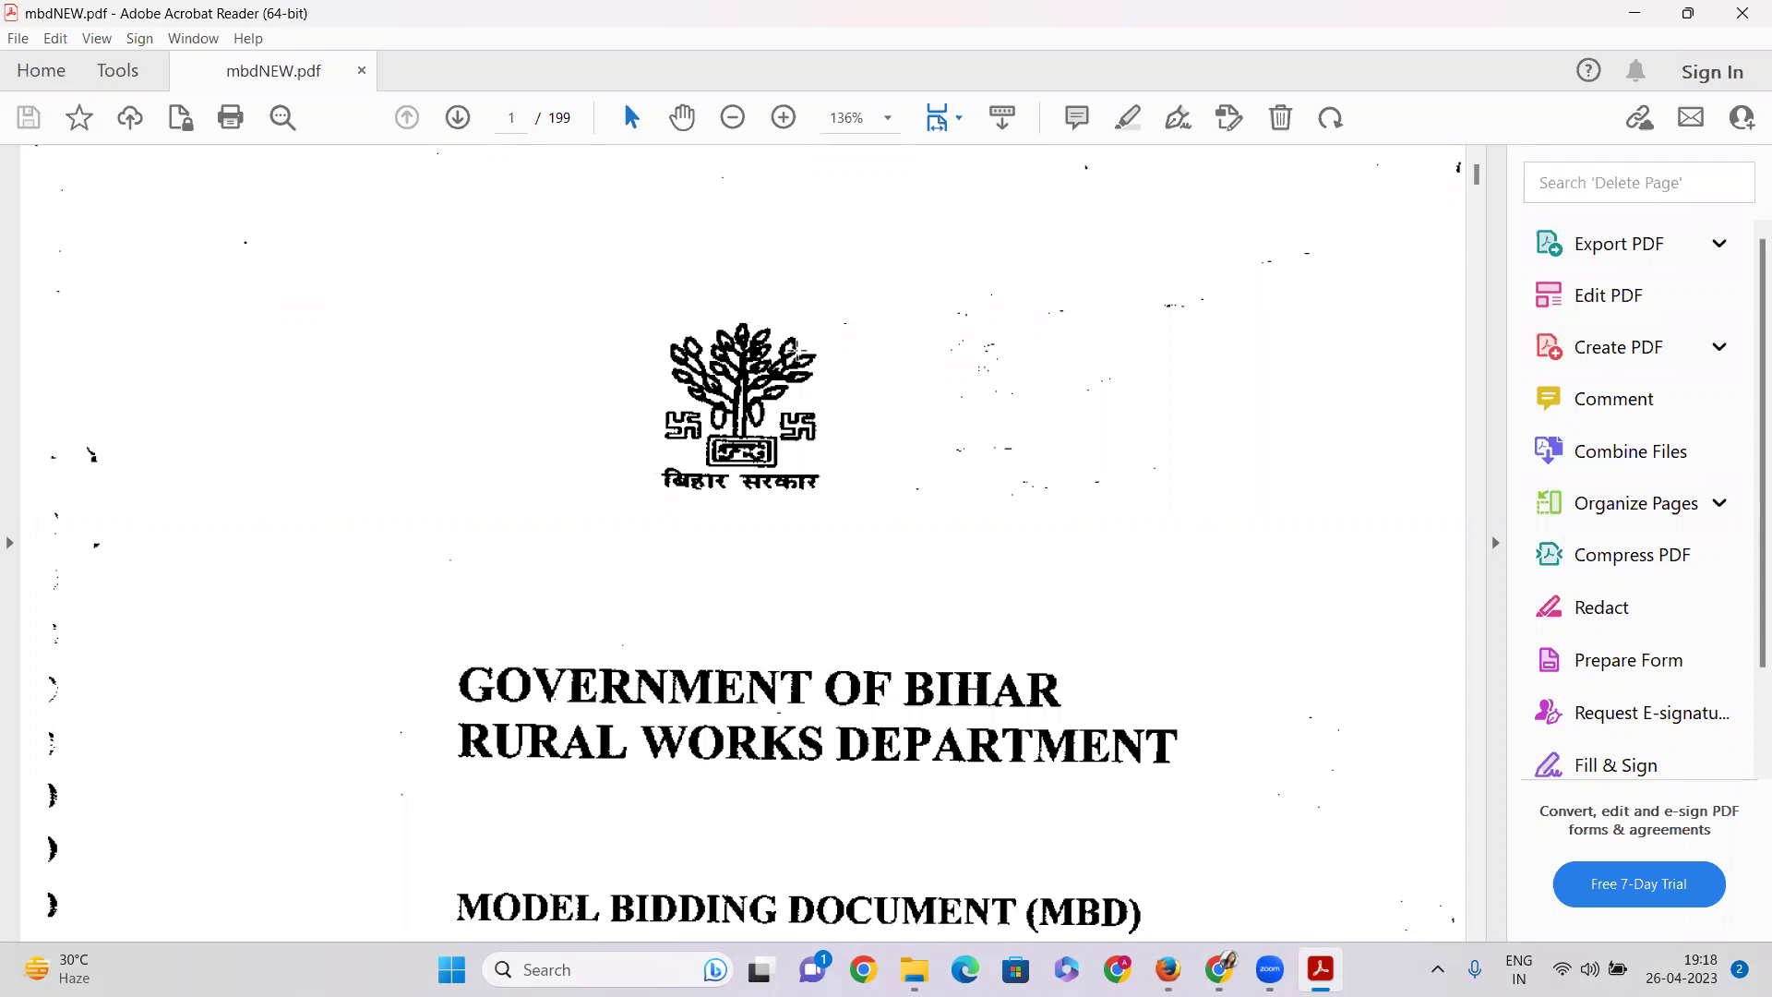
Step: Scroll through mbdNEW.pdf to the qualification clauses, marking the PAN copy requirement
scroll(794, 350, down, 15)
scroll(846, 584, down, 15)
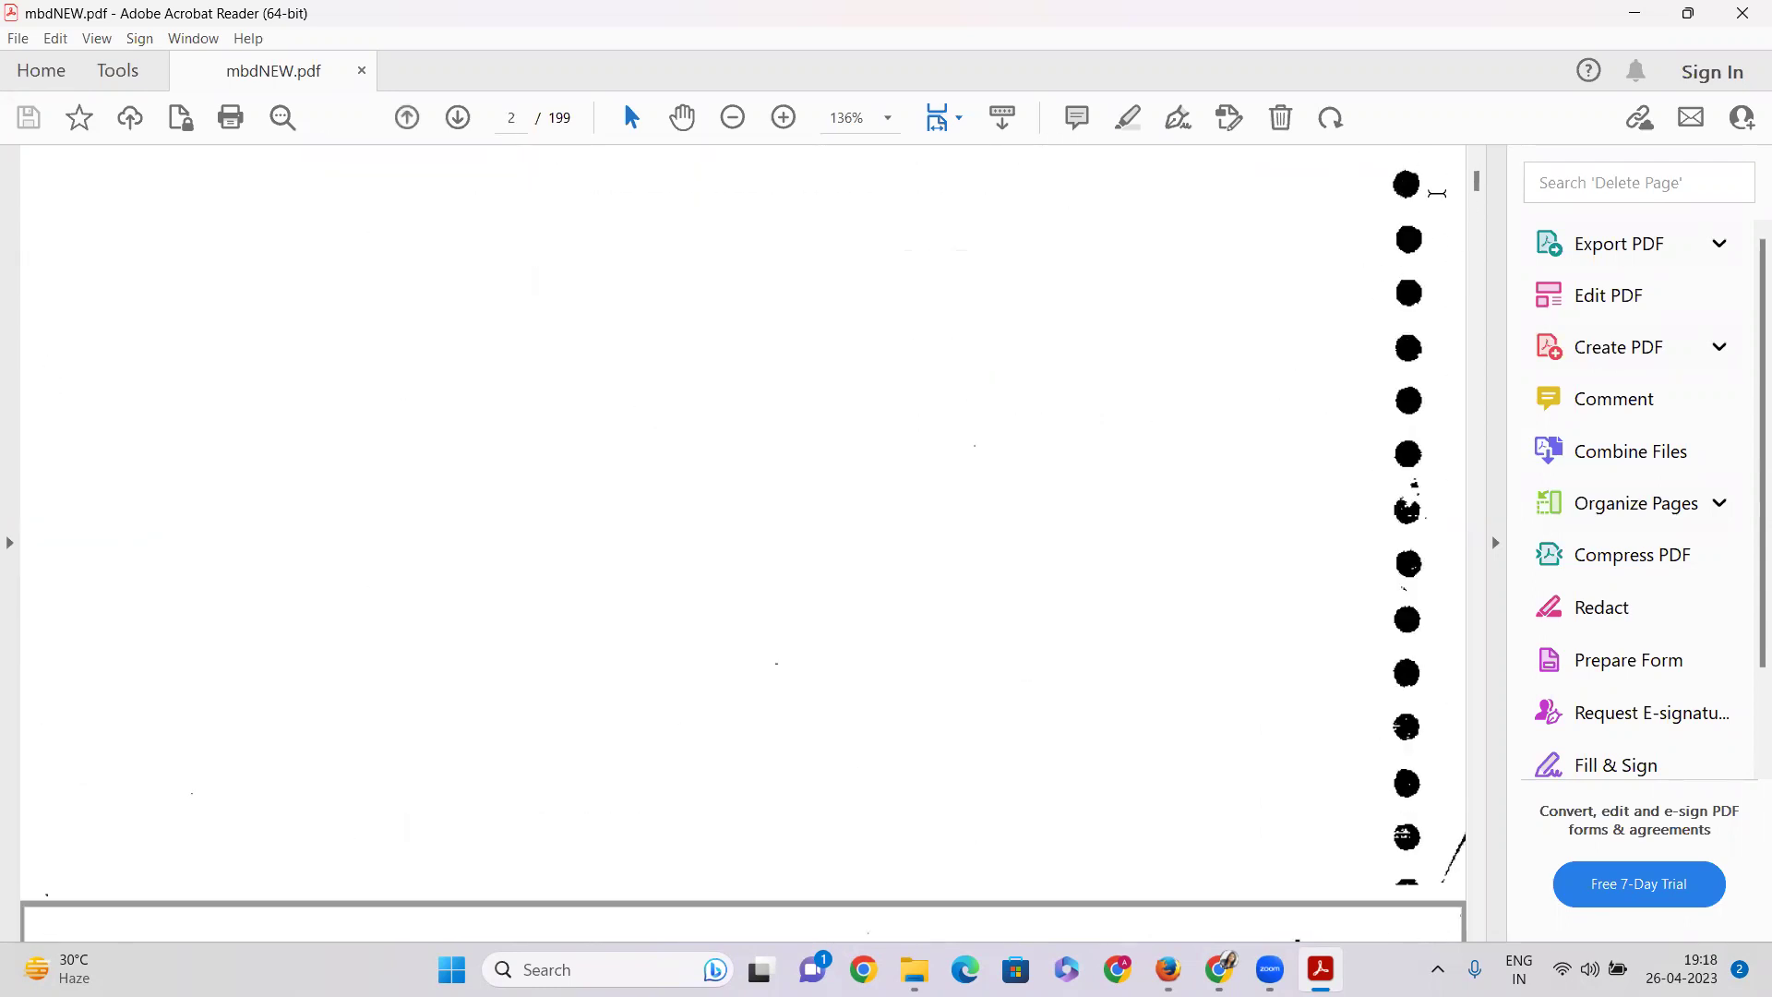
drag(1478, 182, 1482, 243)
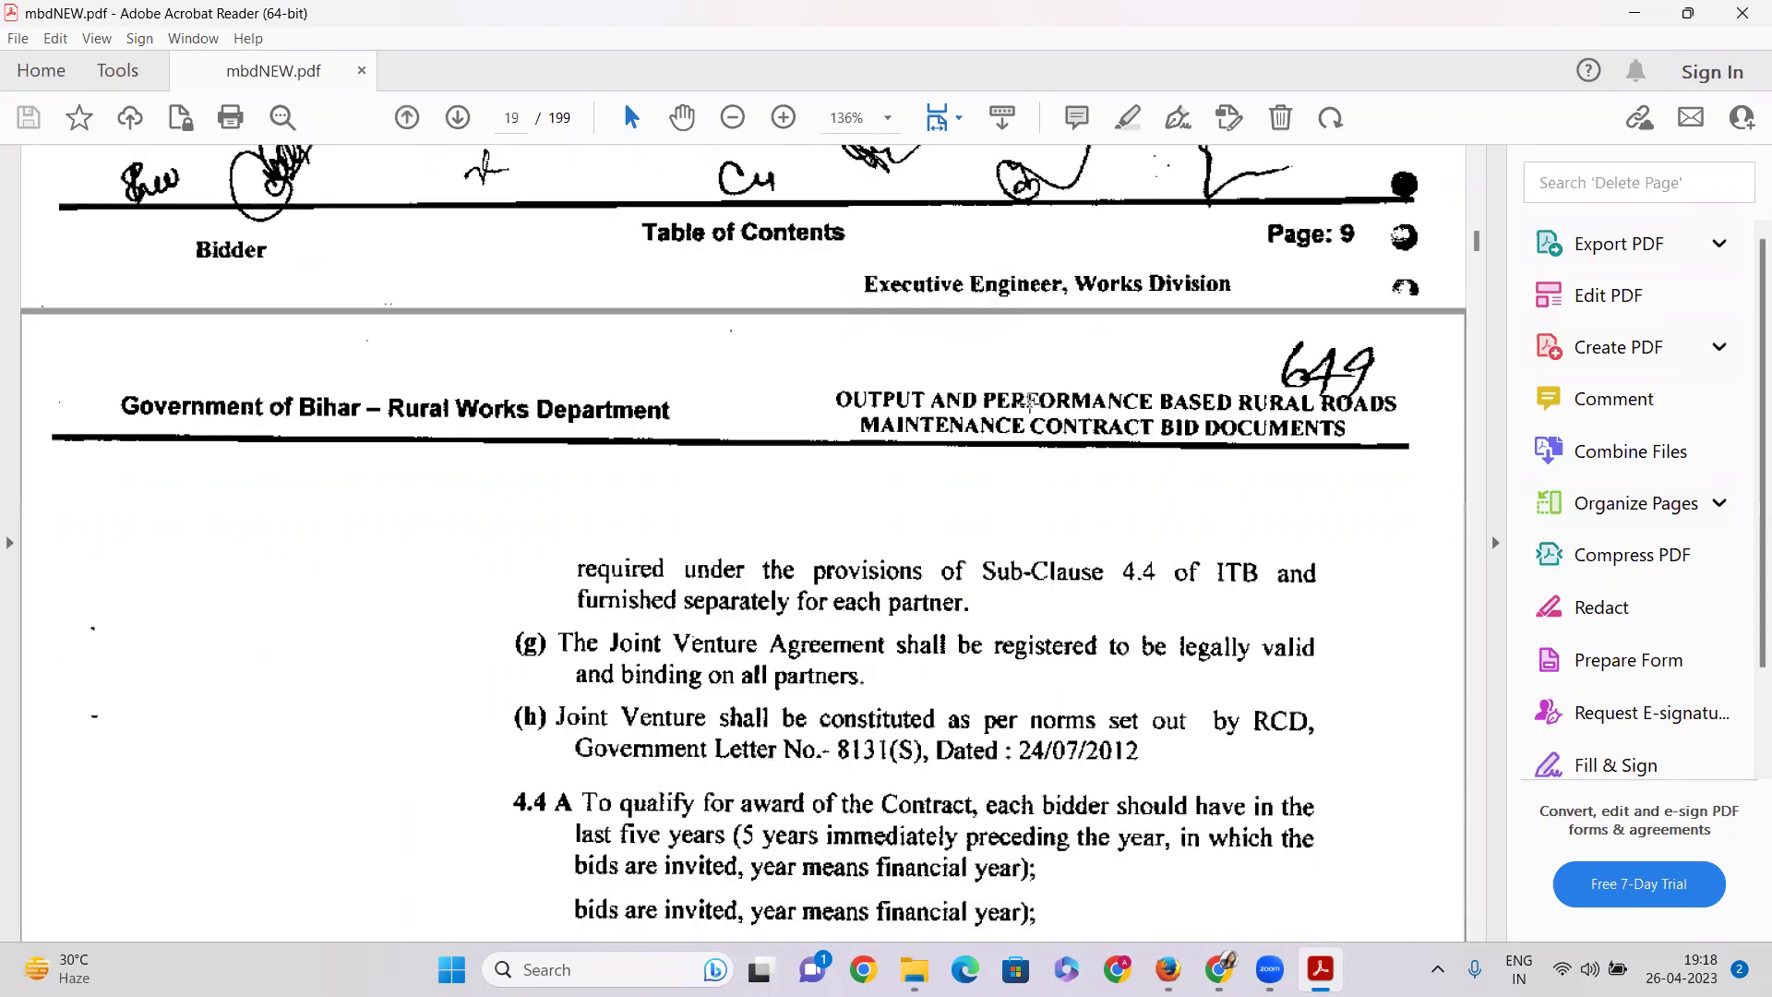
scroll(900, 512, down, 6)
scroll(825, 517, up, 3)
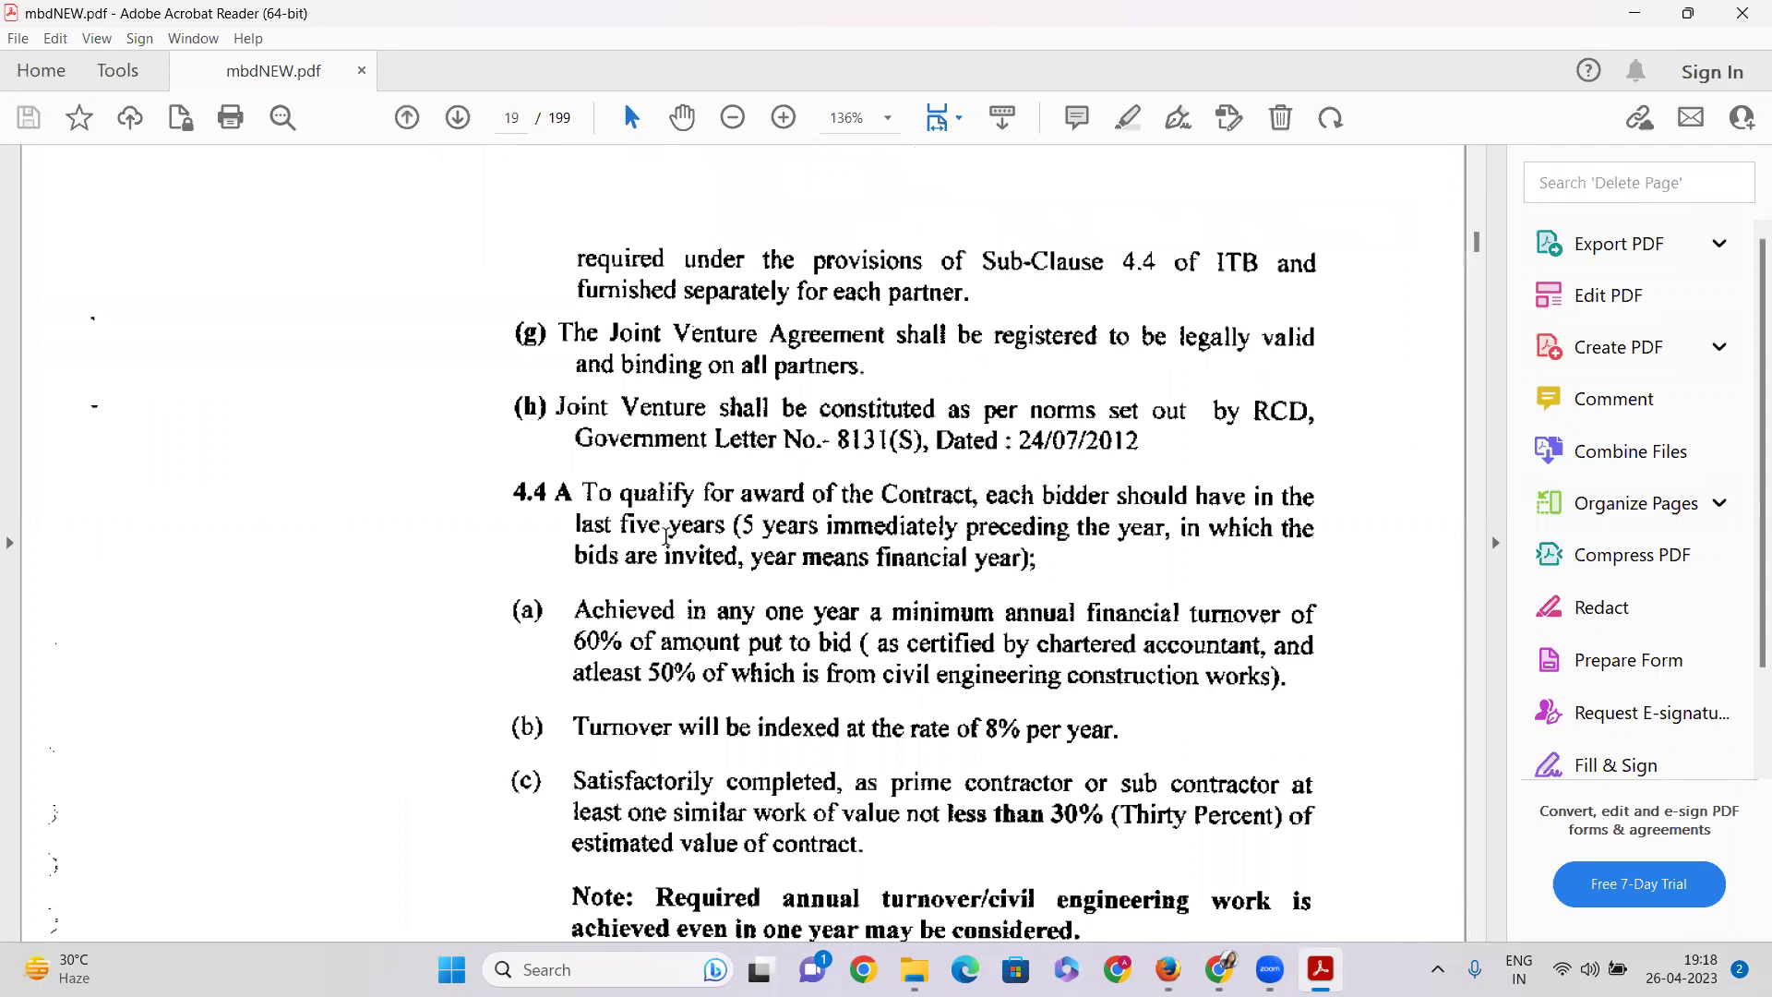
scroll(631, 507, up, 8)
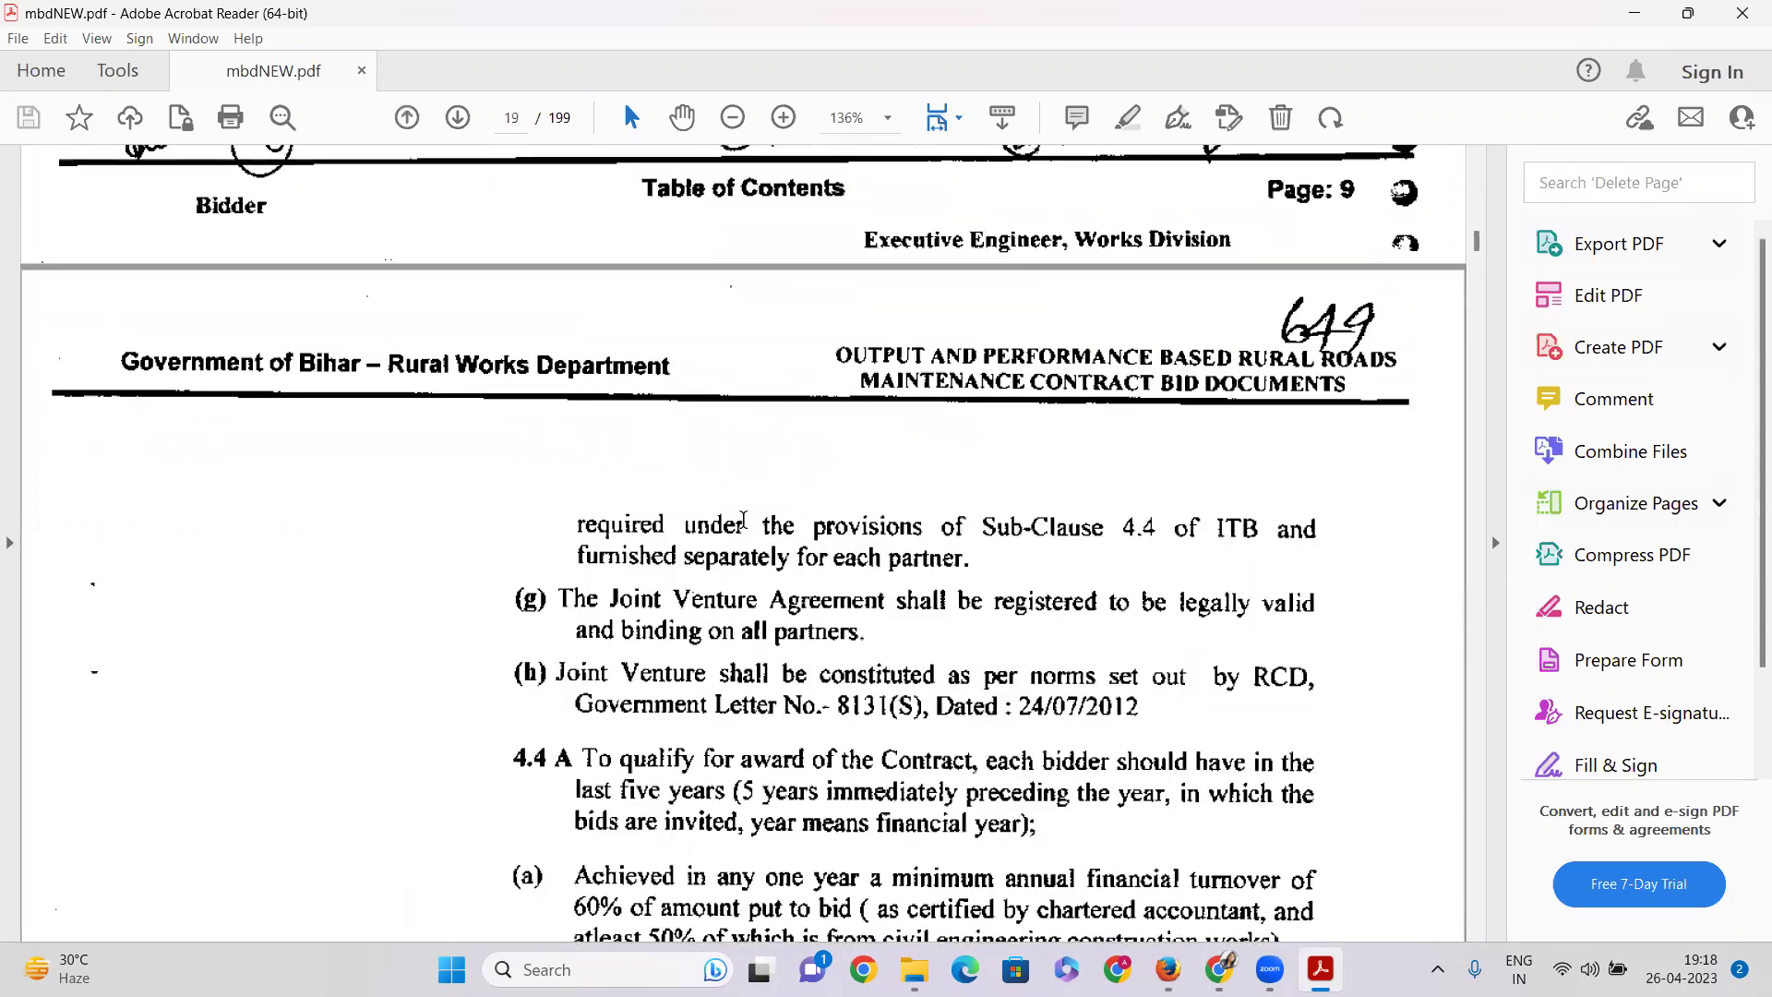
scroll(743, 518, up, 20)
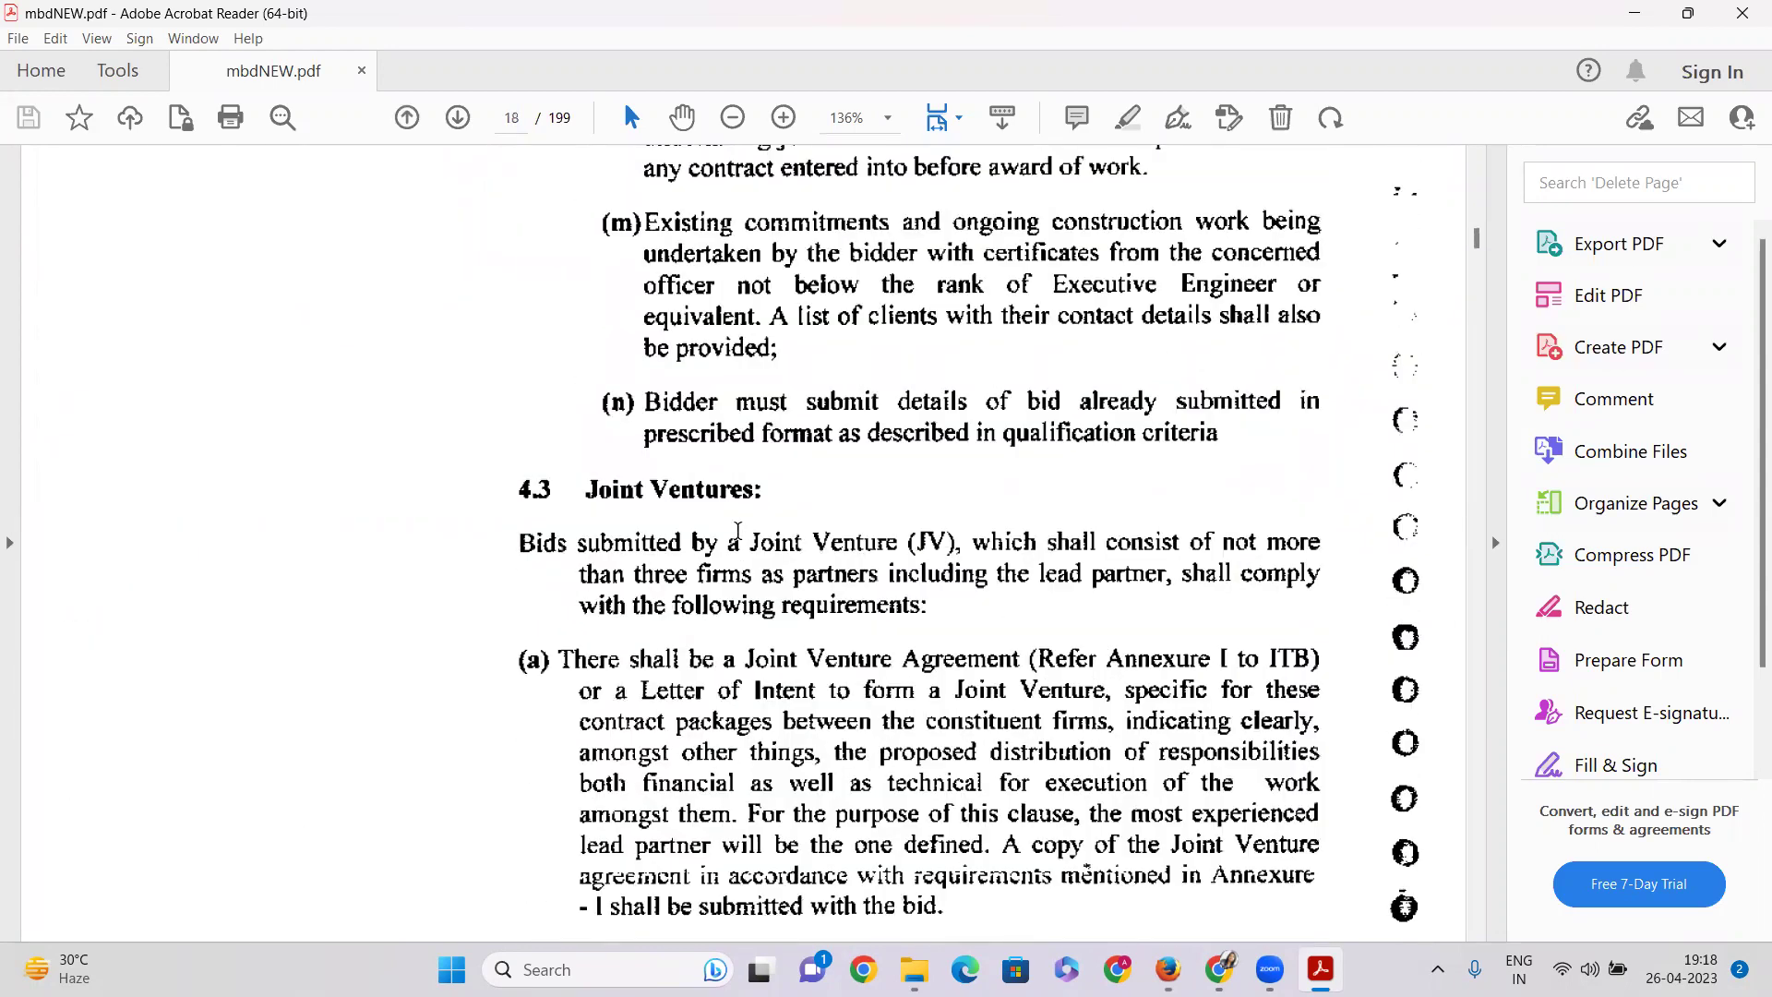
scroll(739, 531, up, 7)
scroll(776, 605, down, 13)
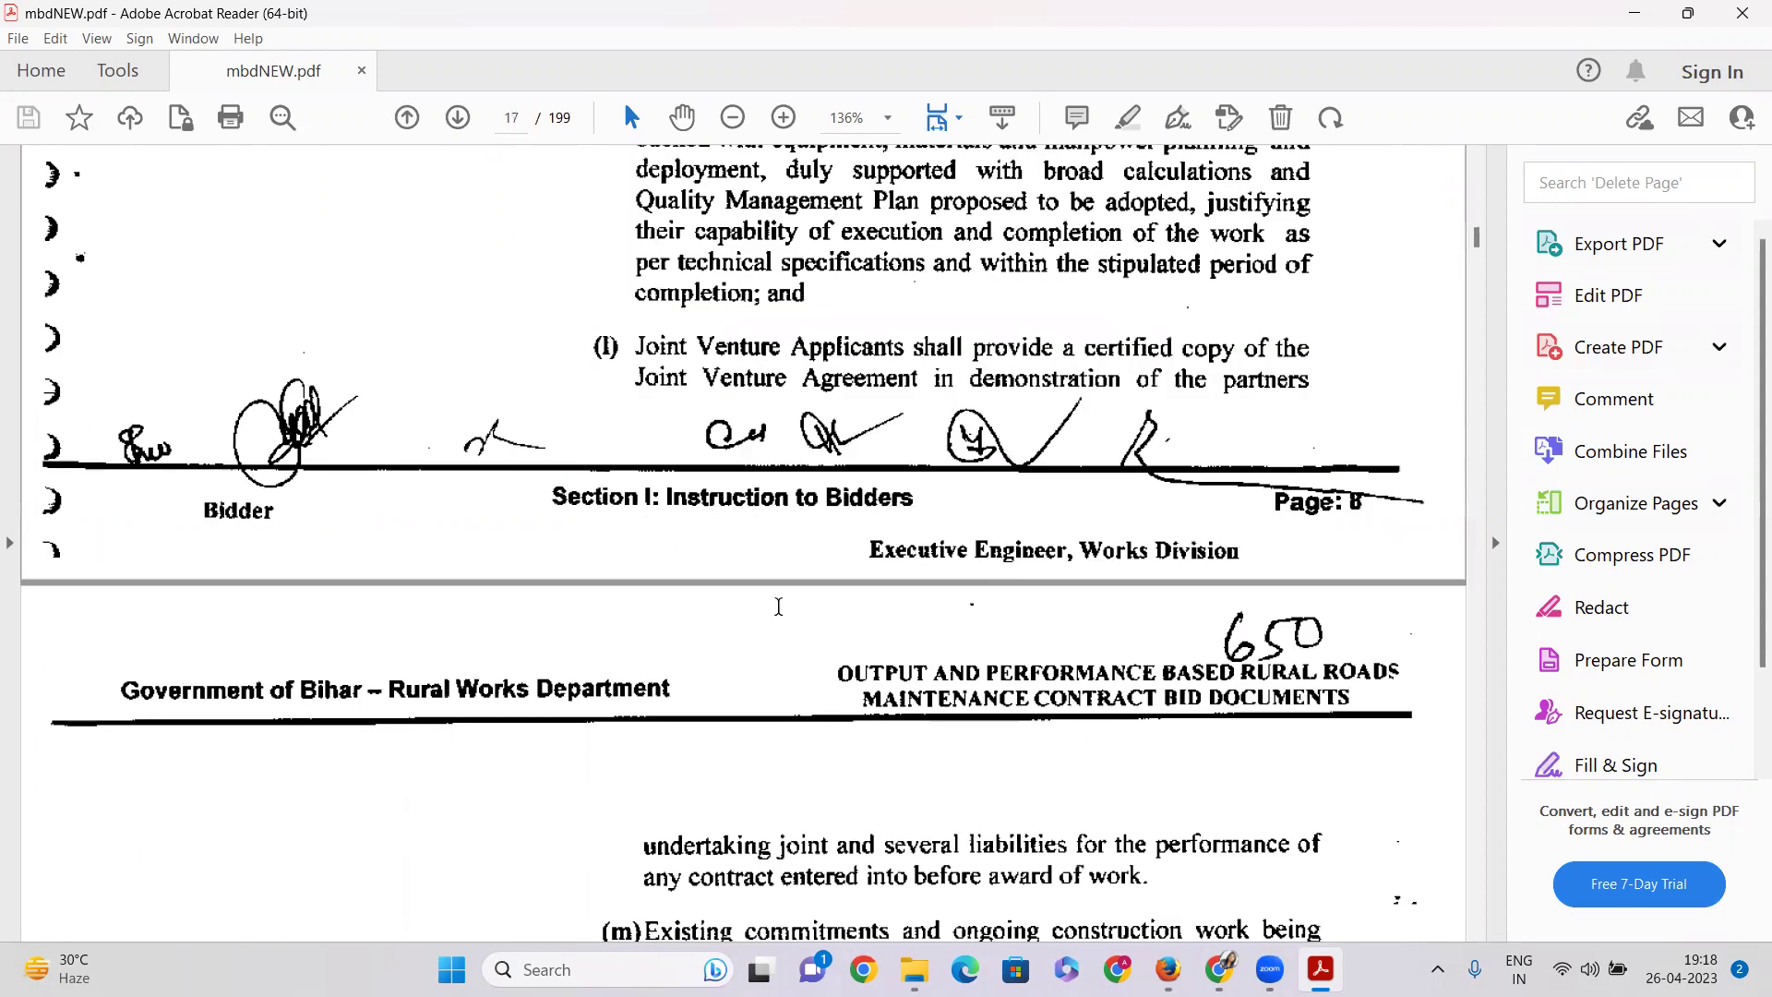
scroll(780, 621, down, 3)
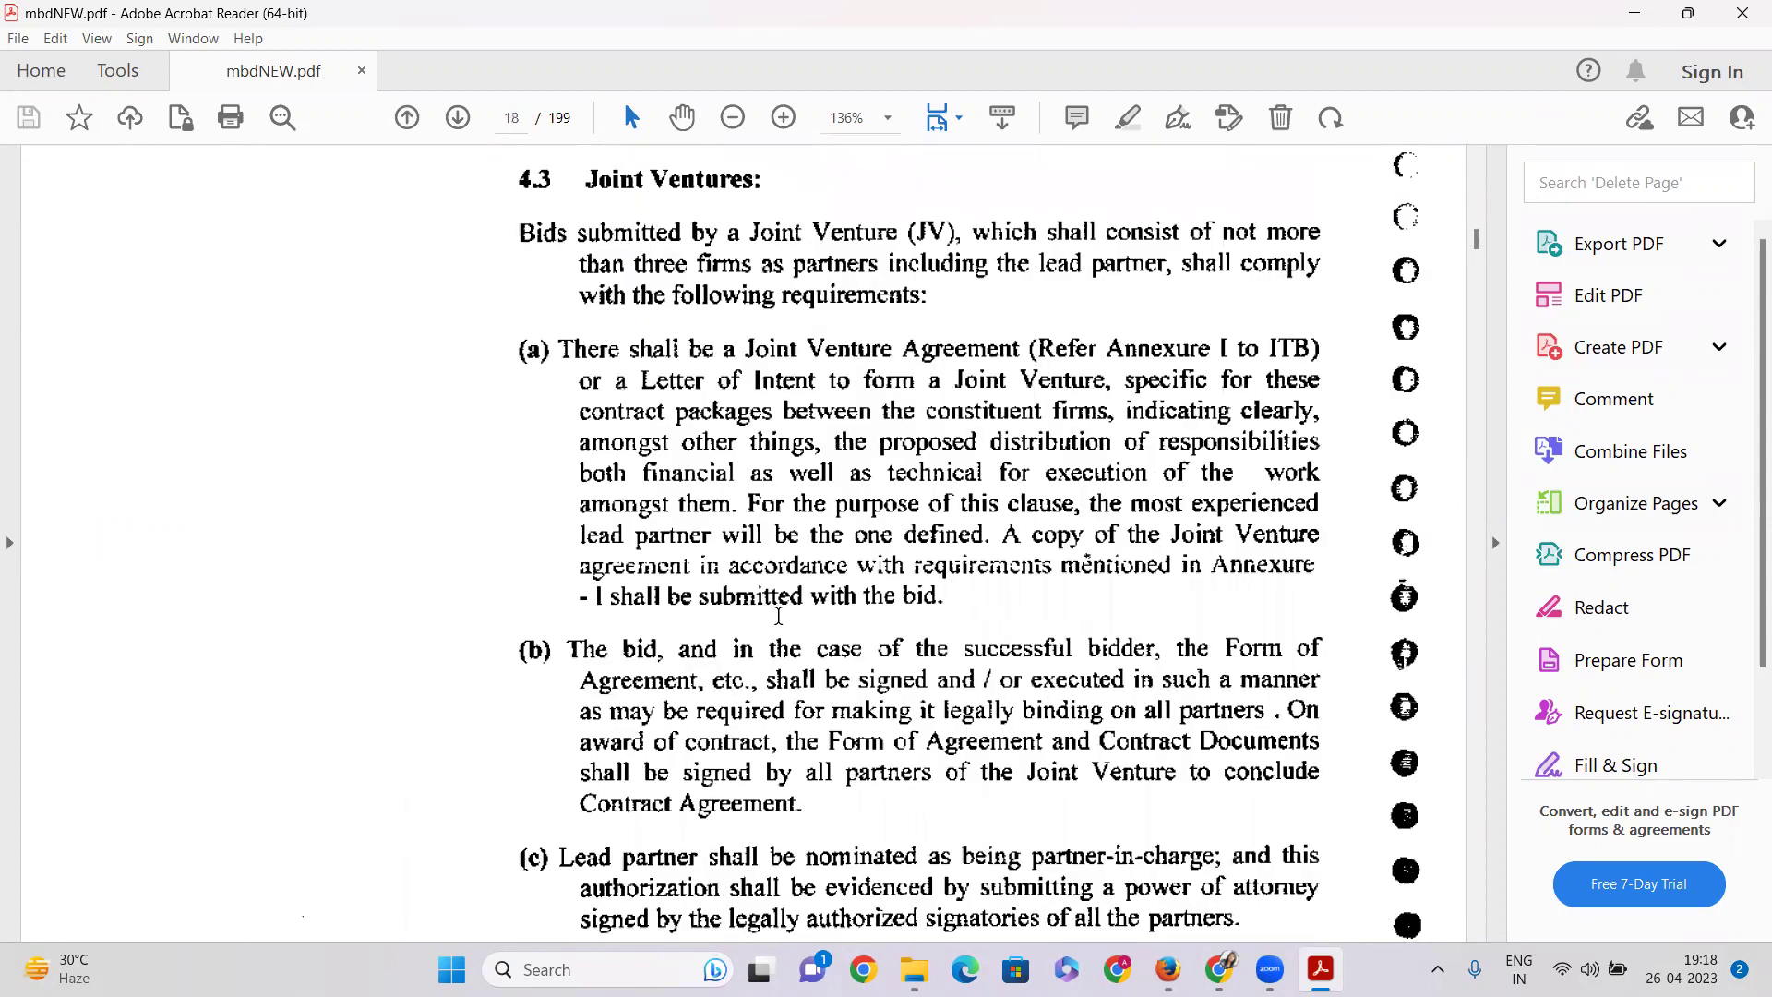
scroll(778, 616, down, 13)
scroll(699, 615, down, 5)
scroll(652, 577, down, 3)
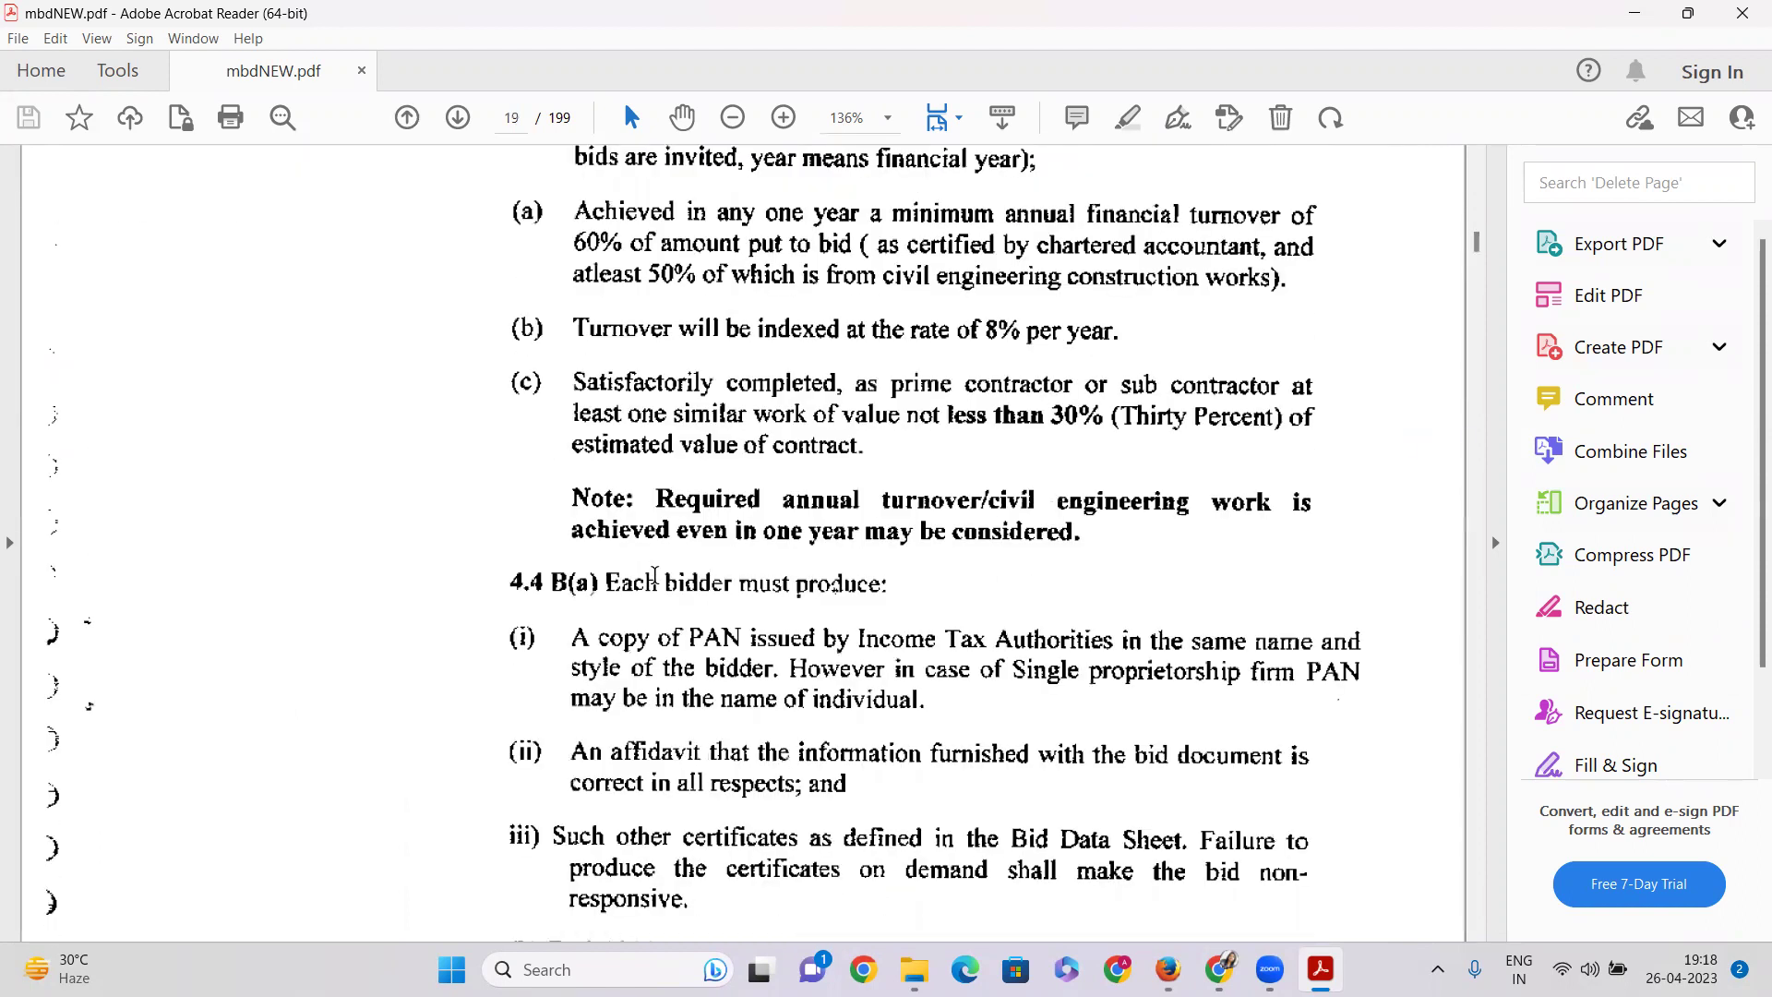
scroll(646, 572, down, 1)
drag(812, 510, 694, 537)
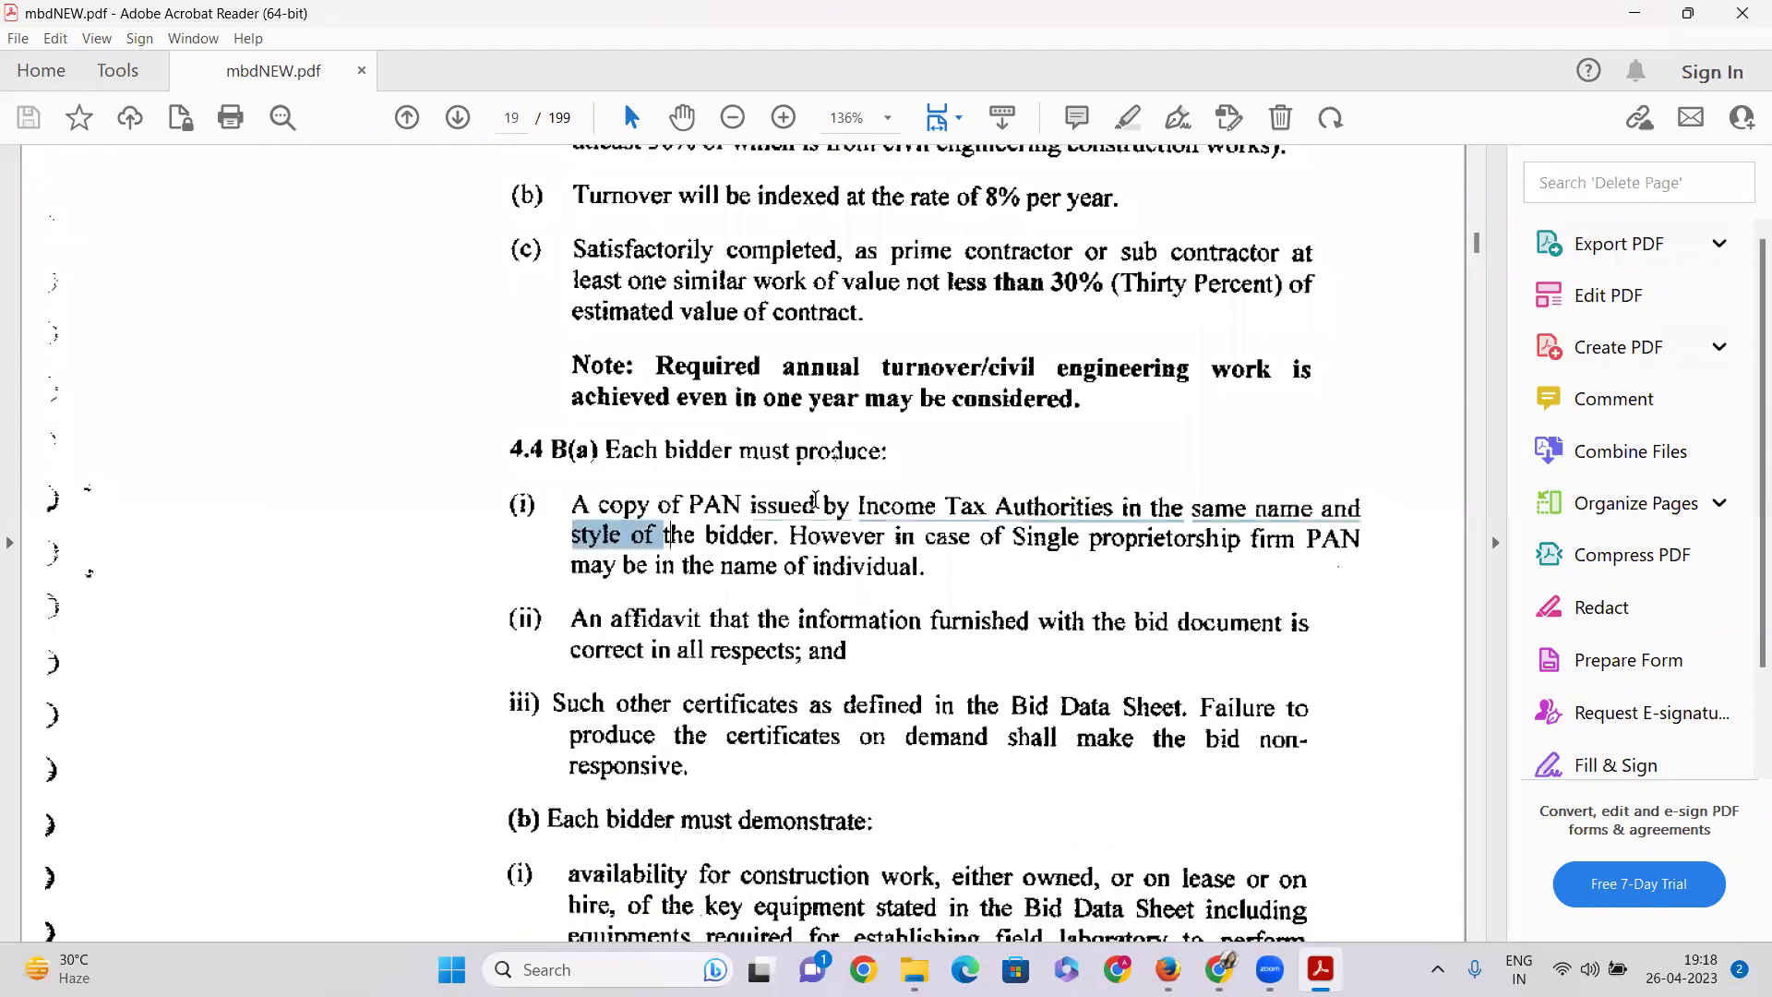
click(974, 514)
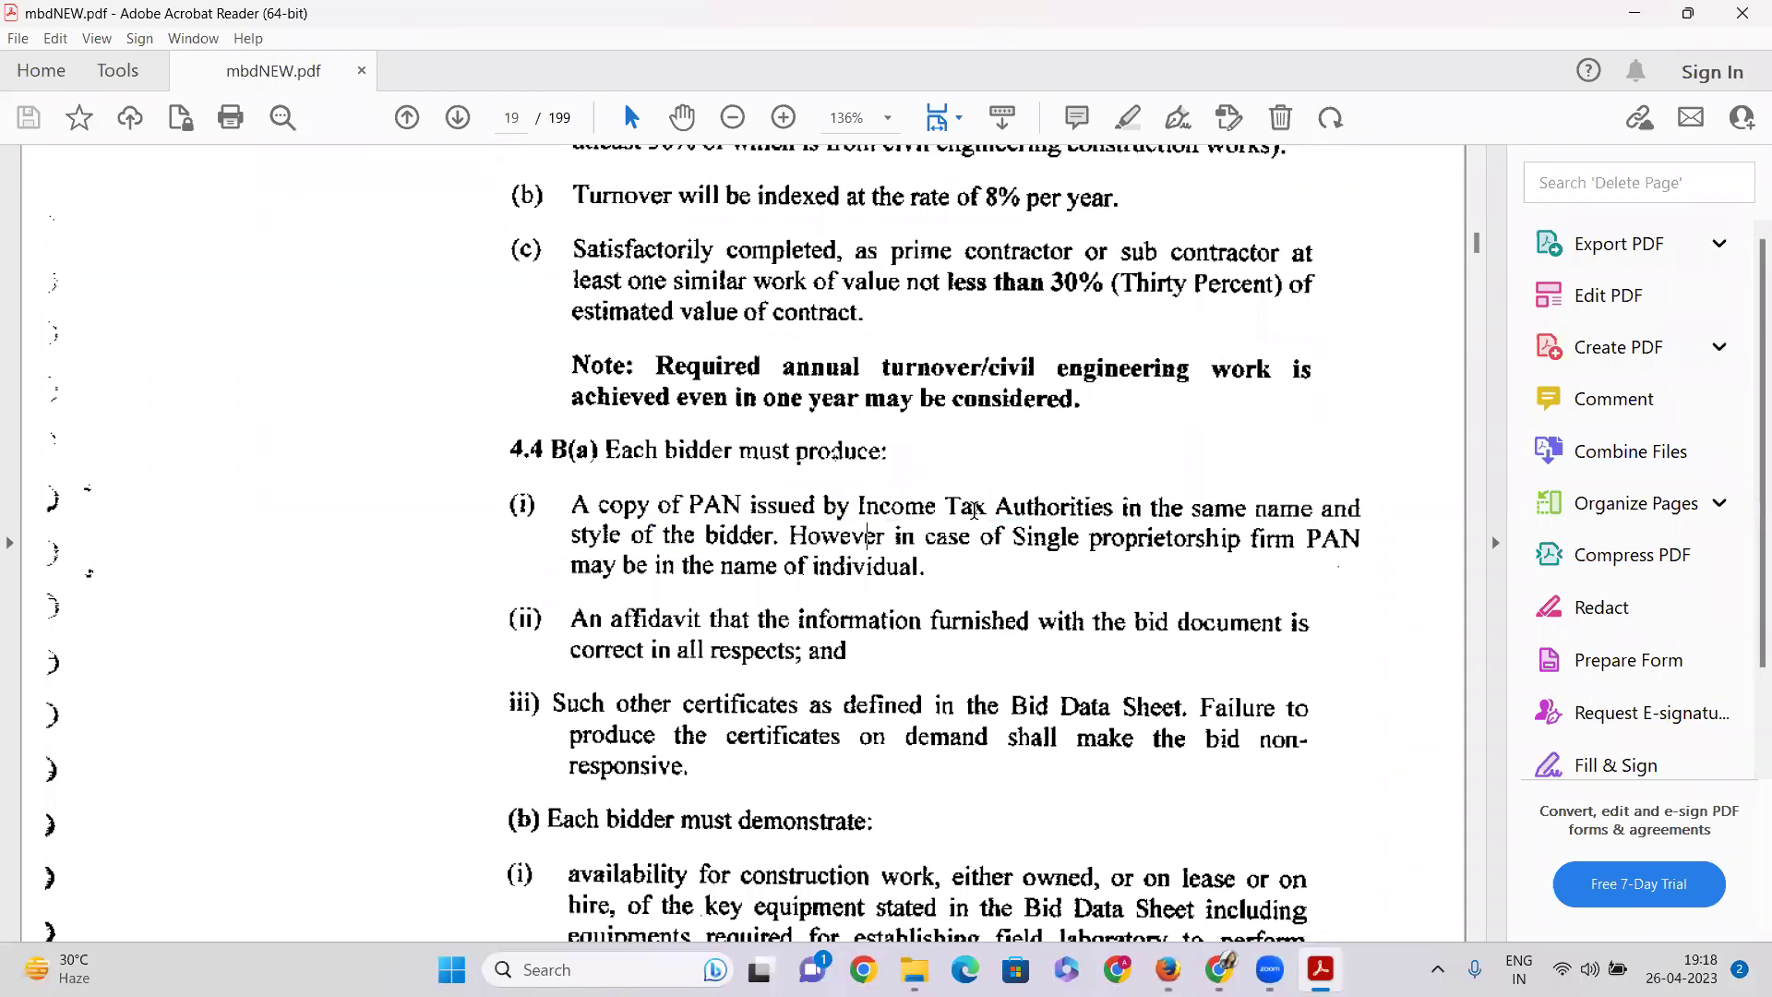
Step: Read further through sections 4.3–4.4, then close the PDF
scroll(773, 722, down, 5)
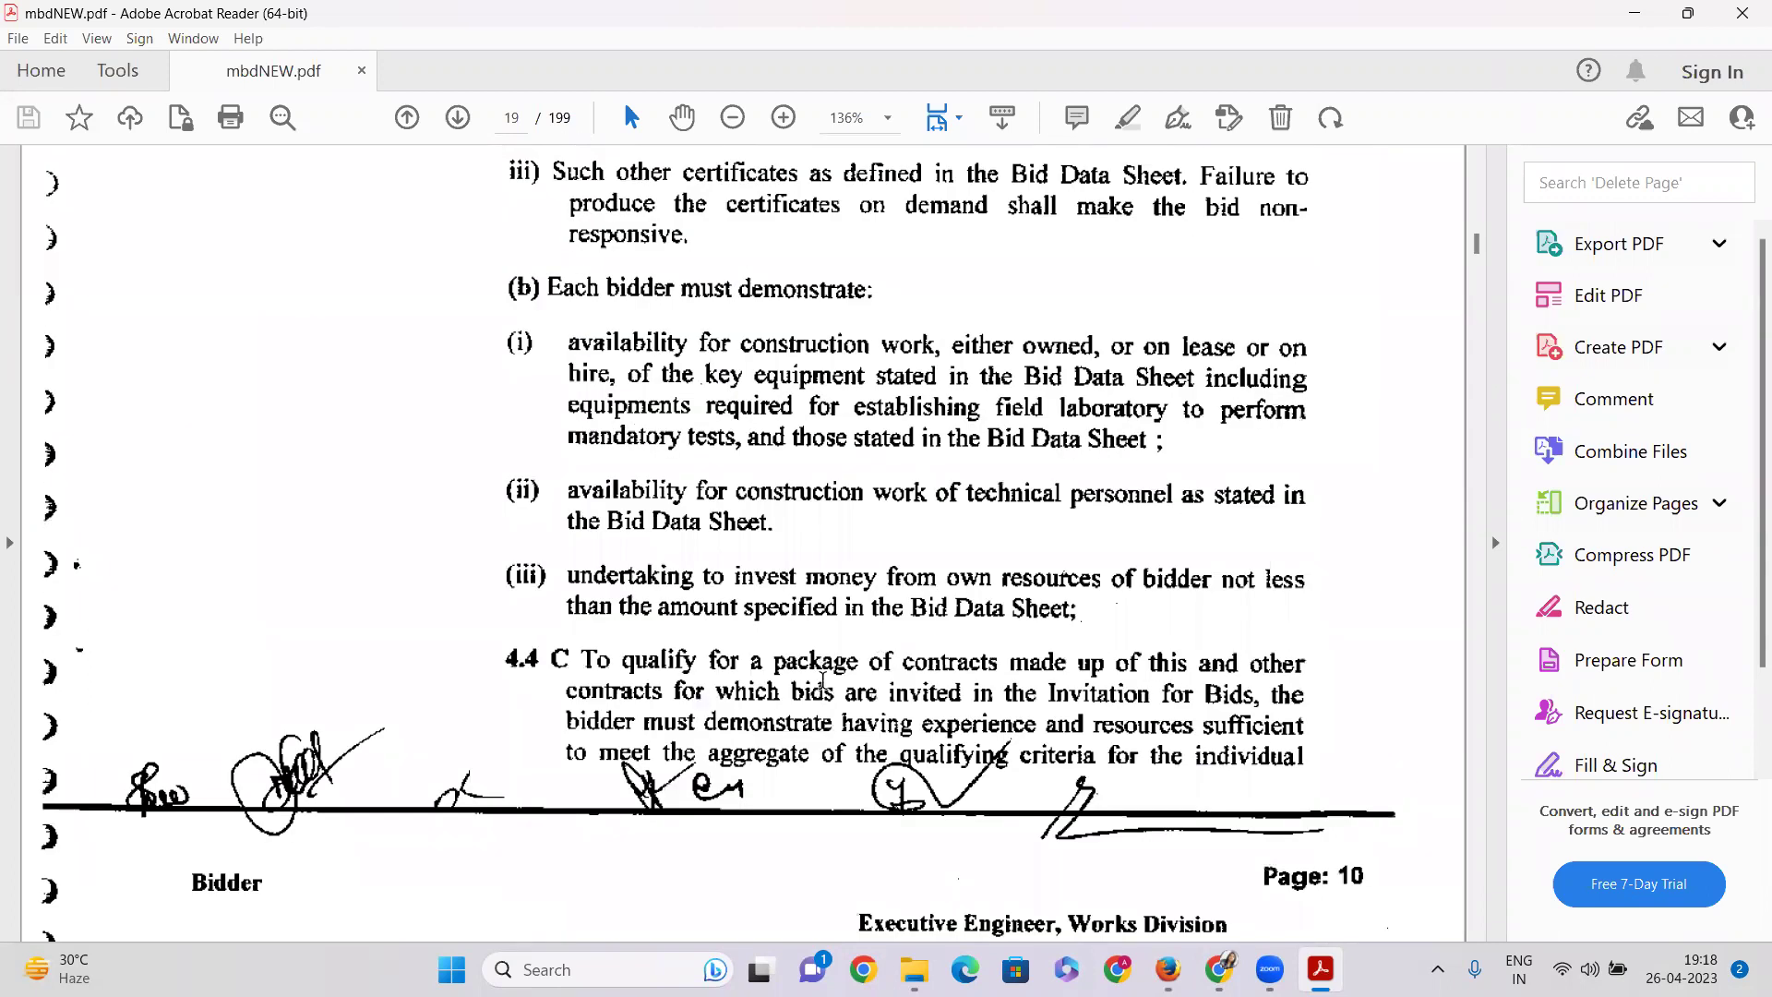
scroll(823, 680, down, 12)
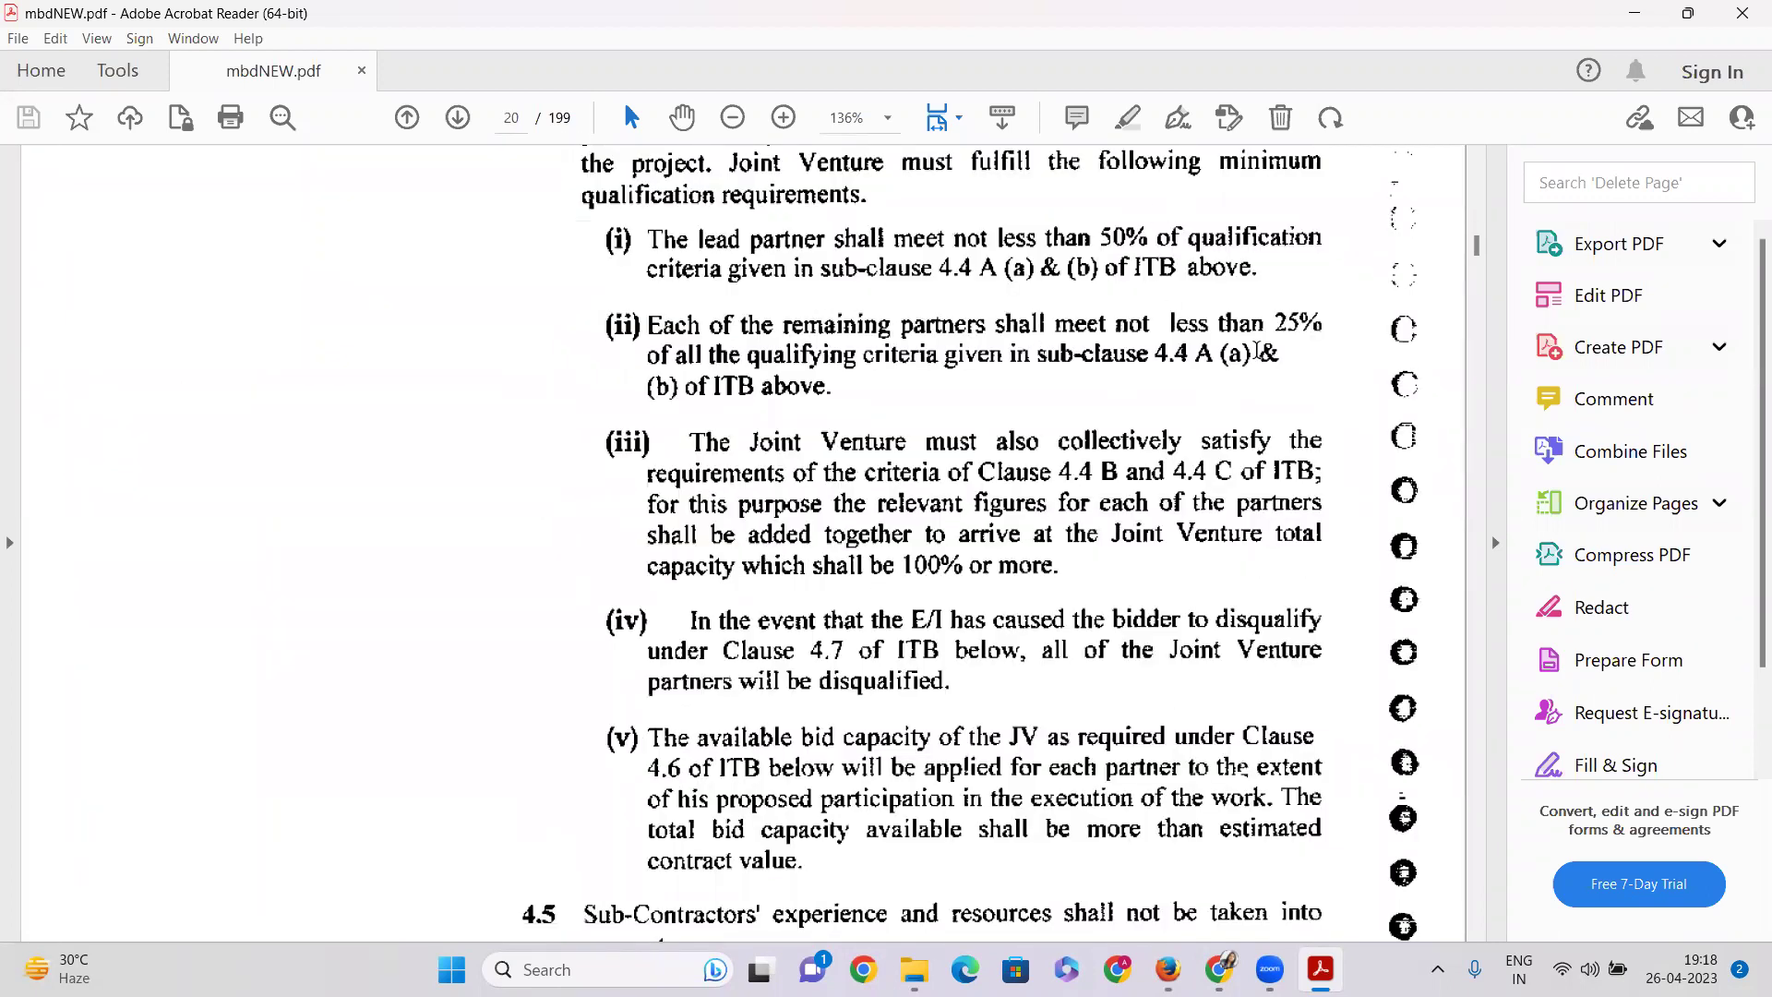
scroll(1255, 351, down, 3)
drag(1476, 249, 1477, 402)
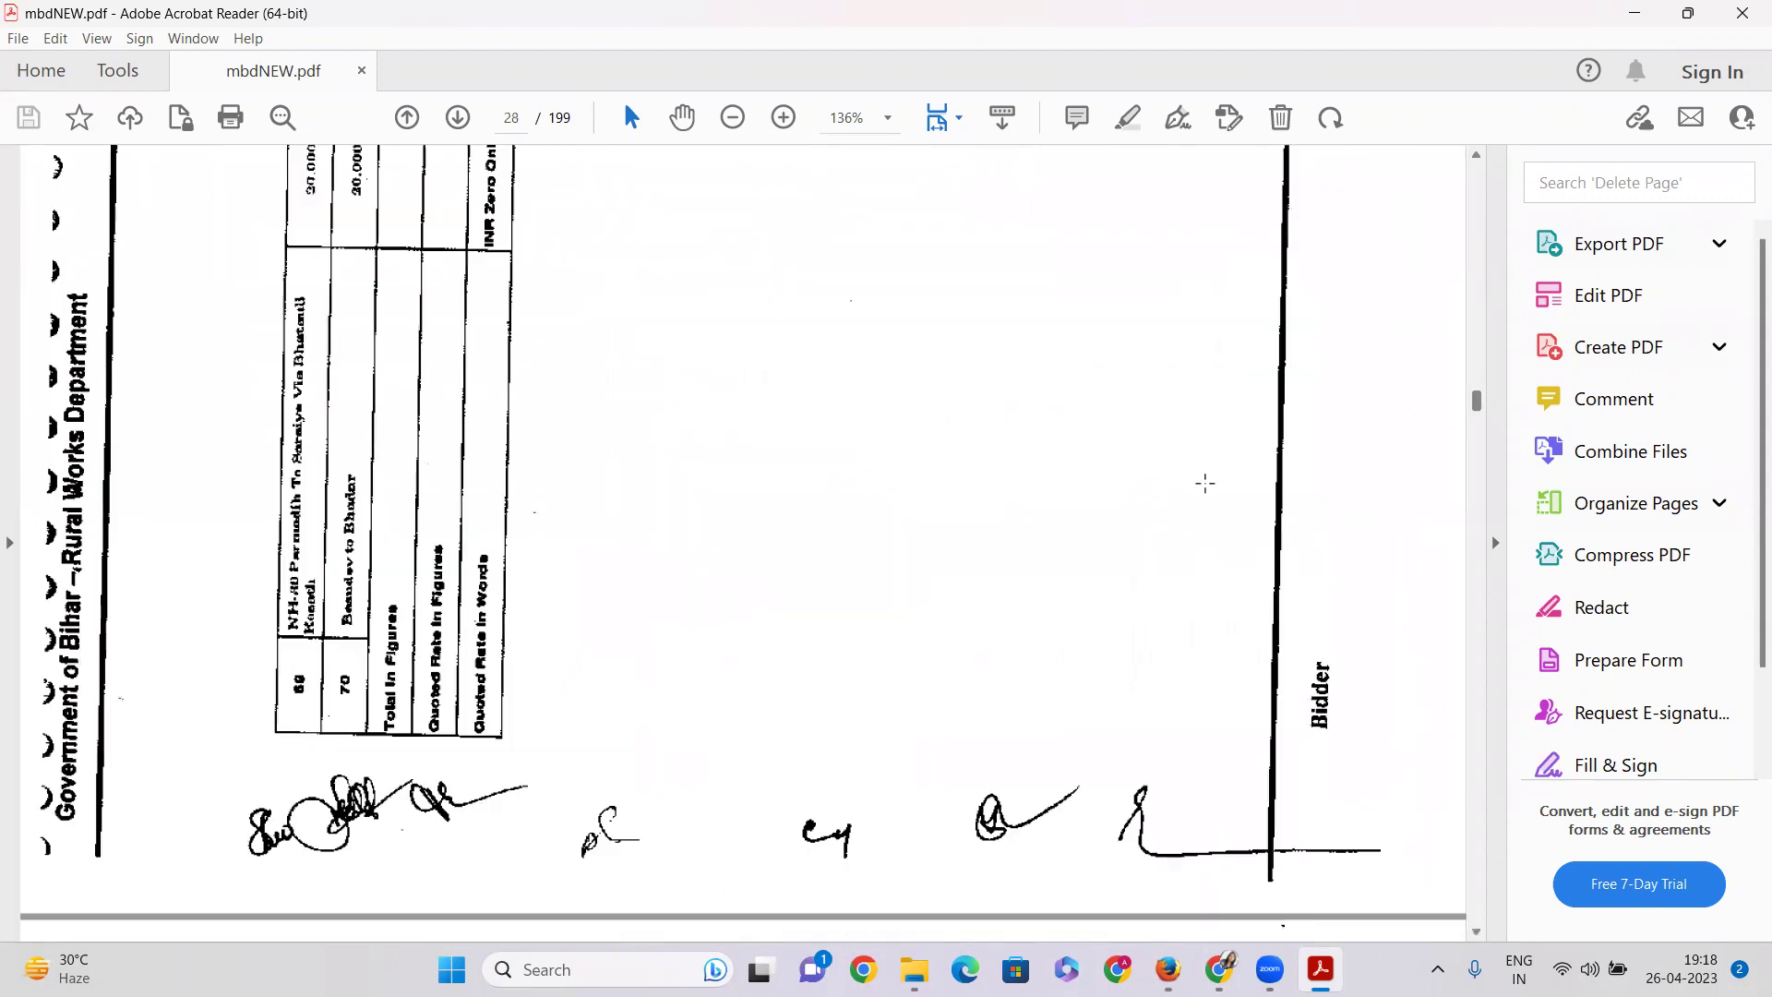
click(1743, 13)
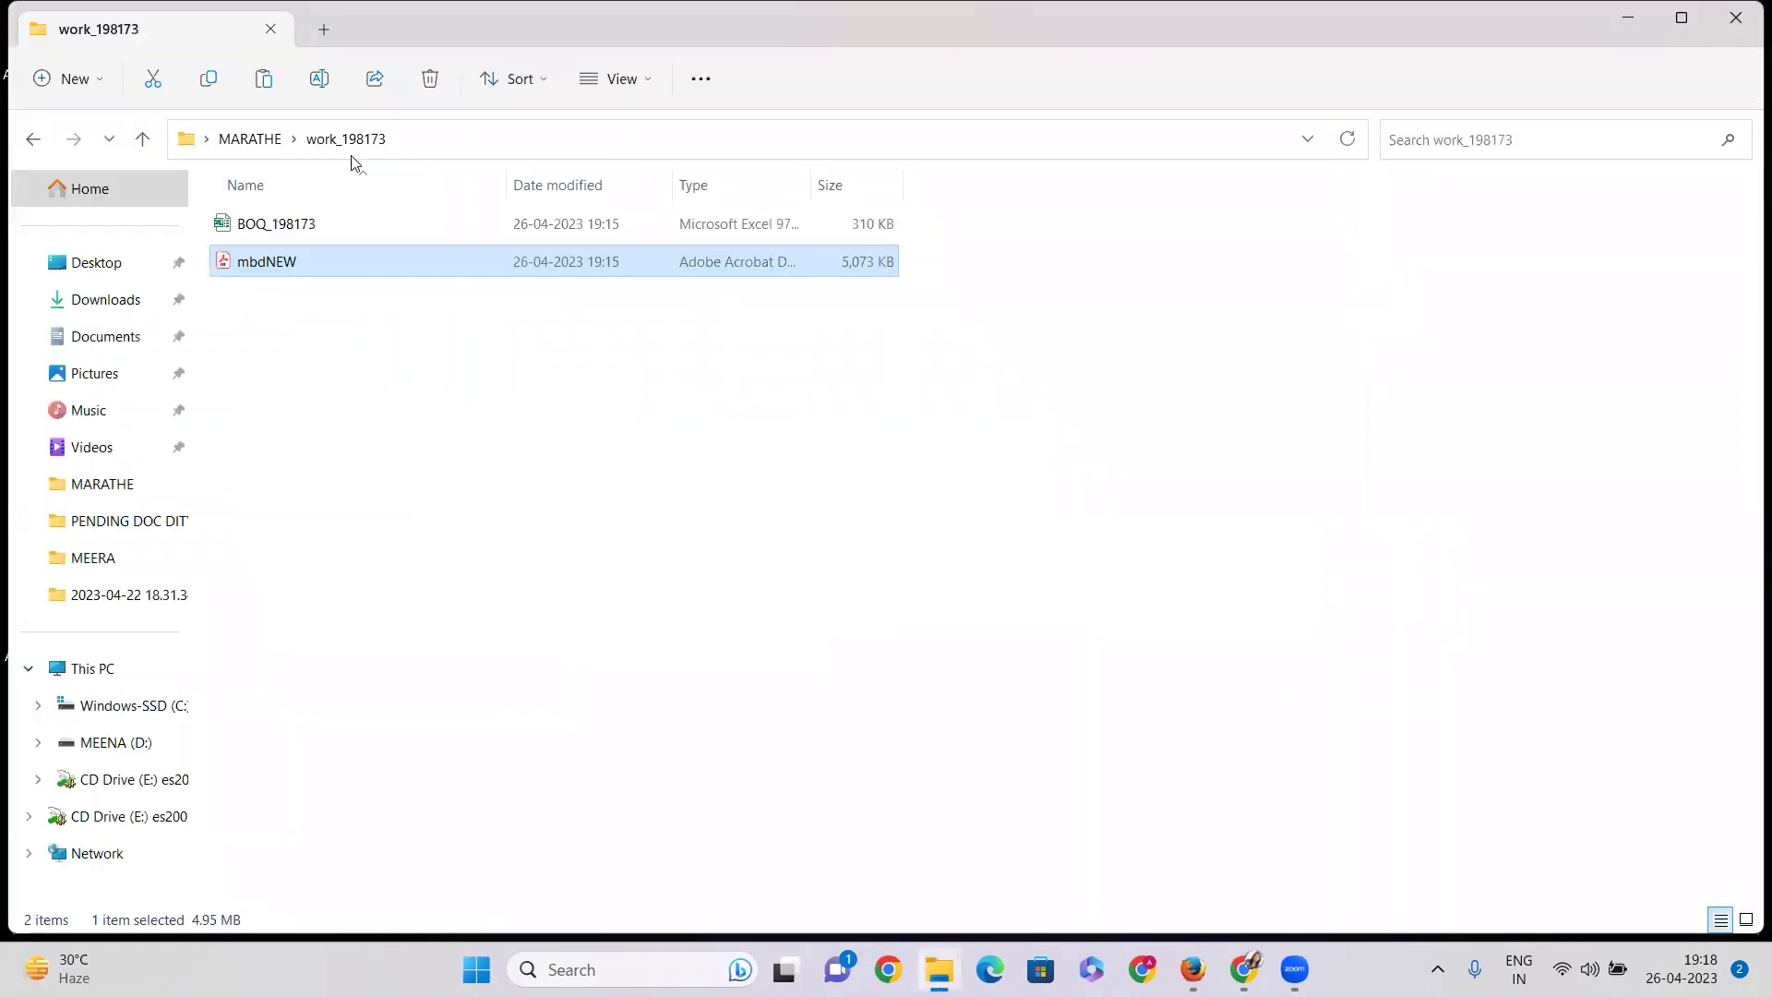
Step: Go up to MARATHE, then check the technical cover's required documents on the tender details page
click(259, 140)
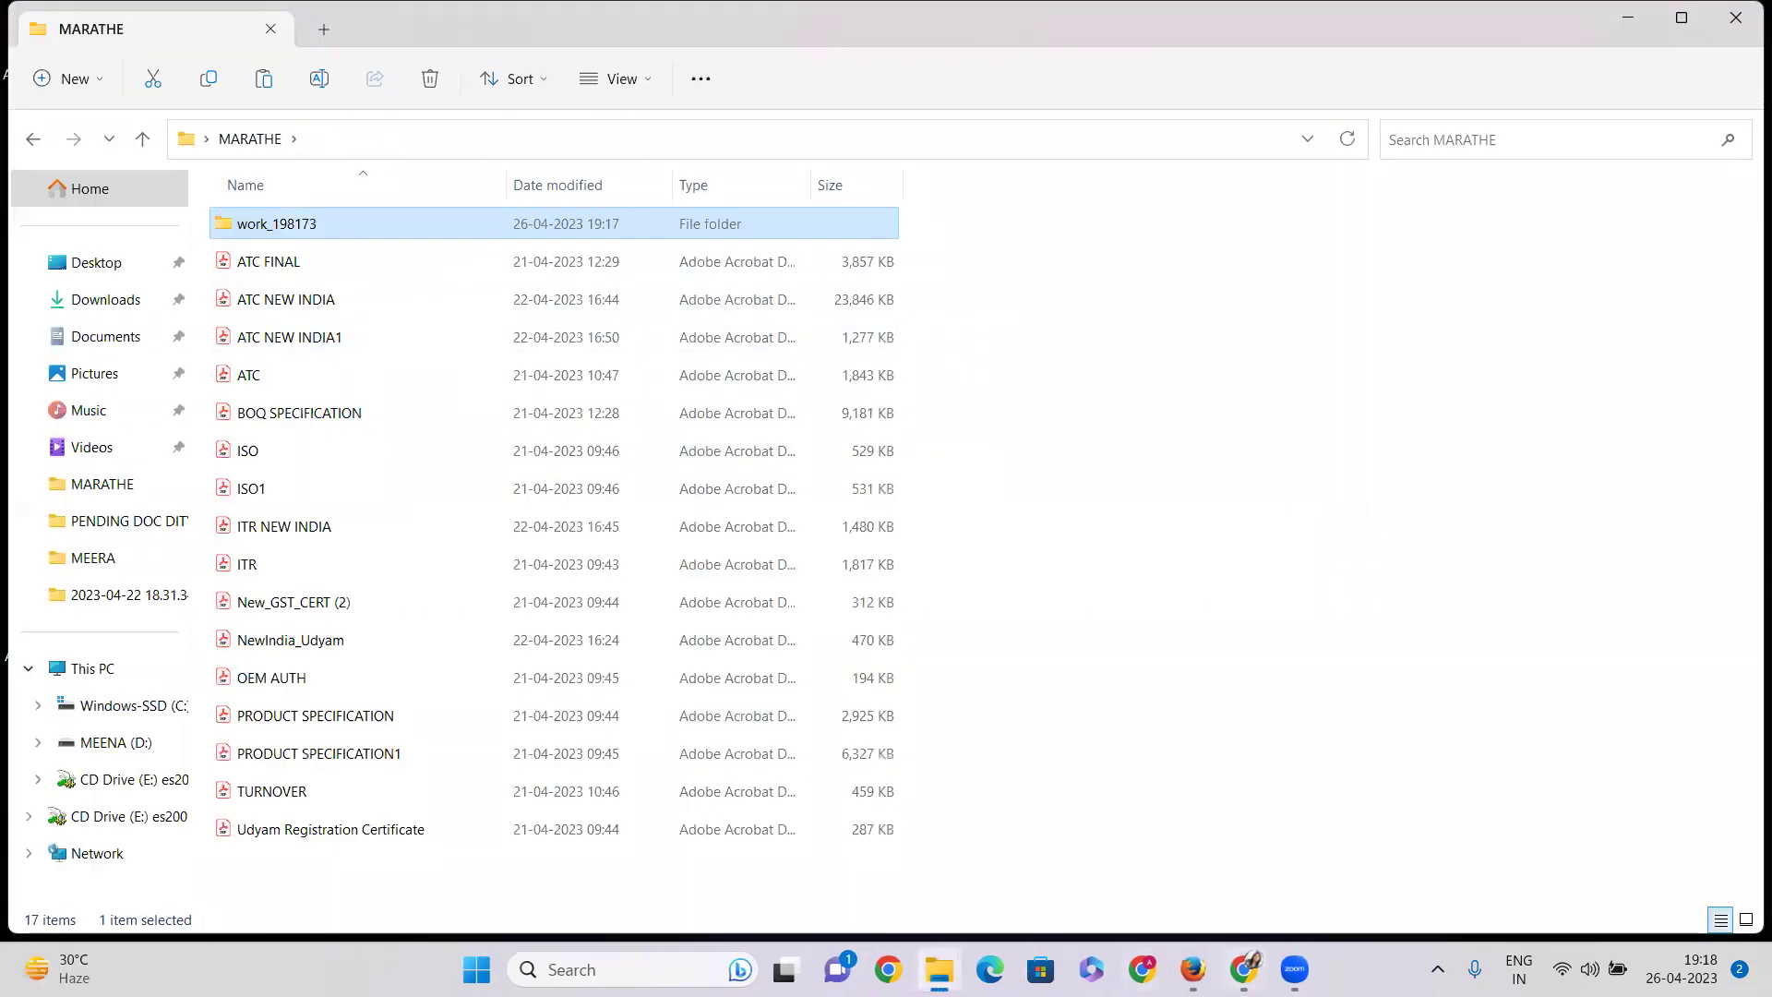
click(1245, 969)
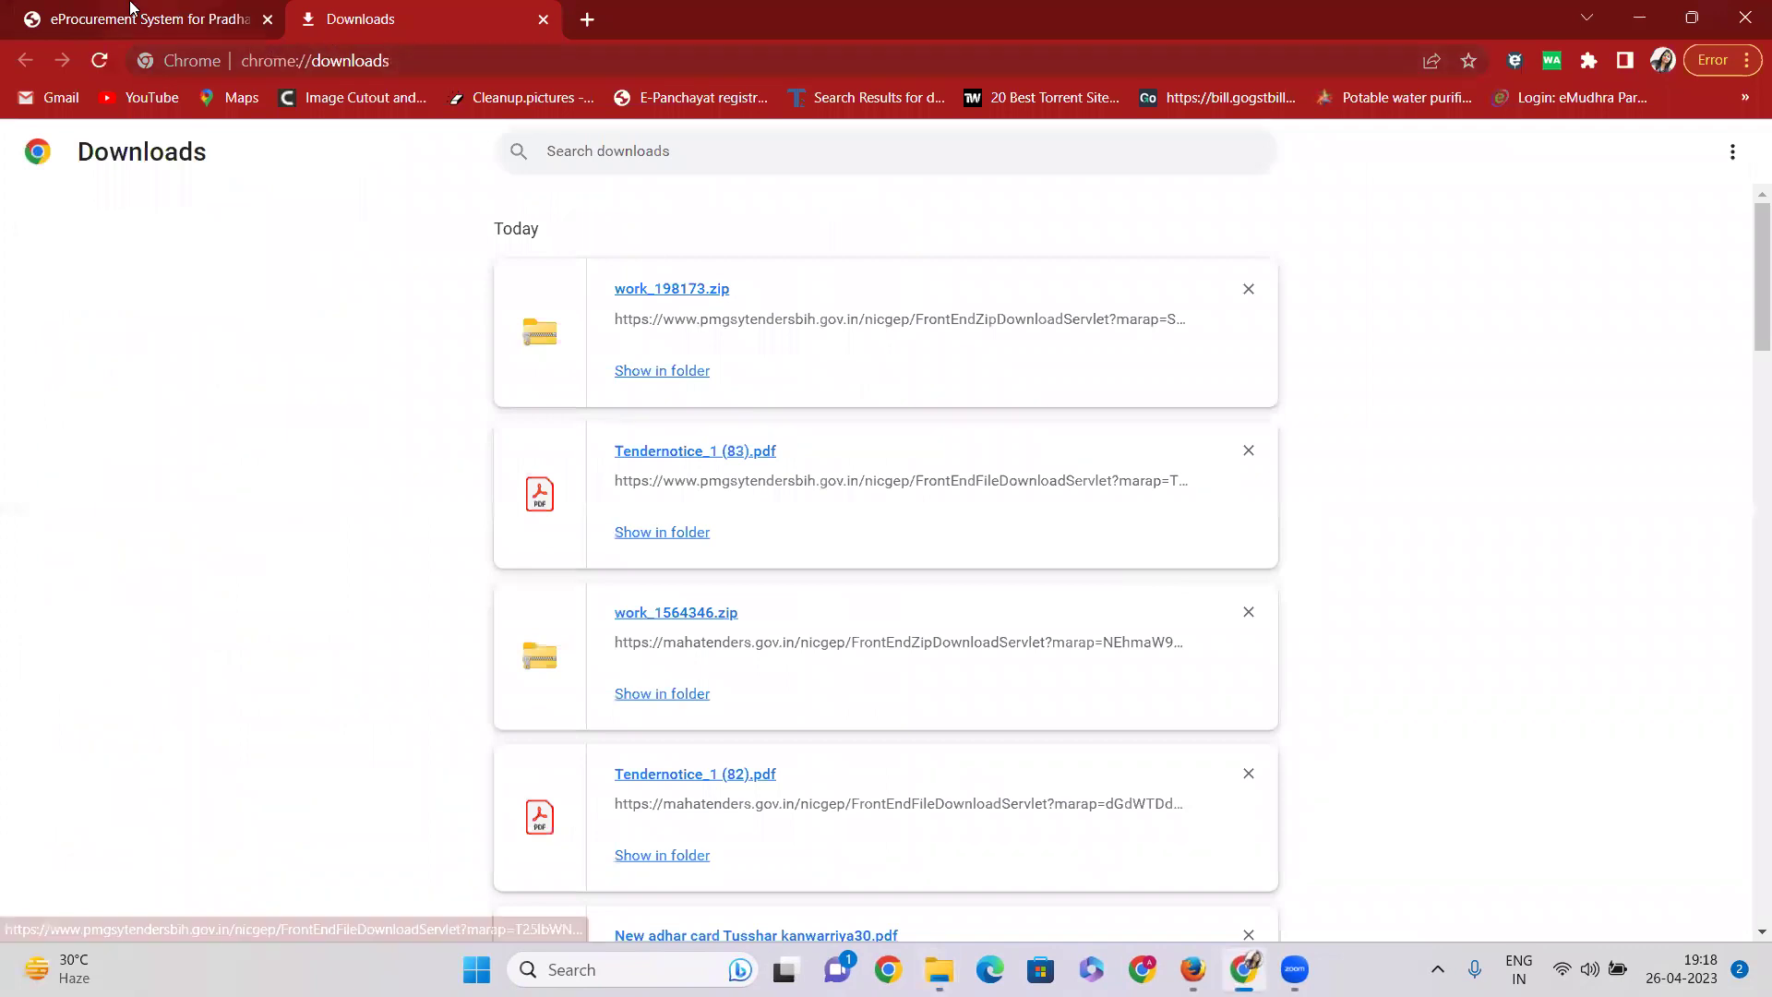
click(130, 13)
scroll(1286, 651, up, 12)
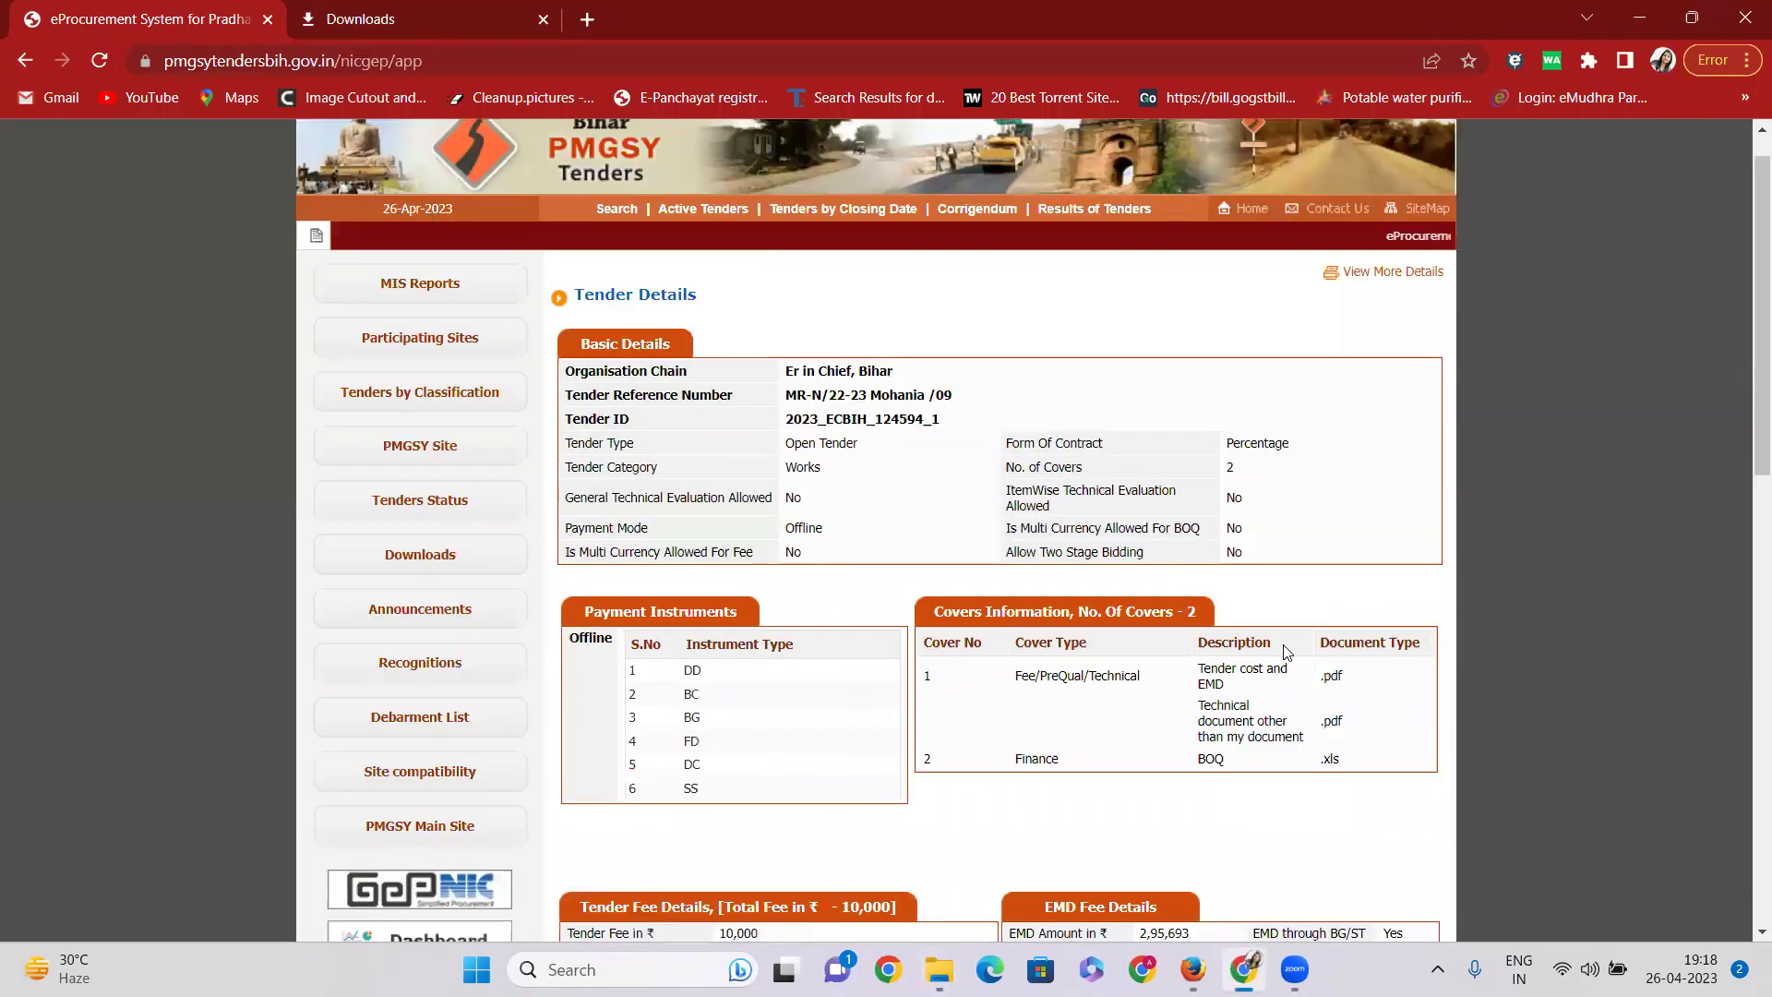
scroll(1285, 651, down, 3)
drag(1207, 453, 1225, 454)
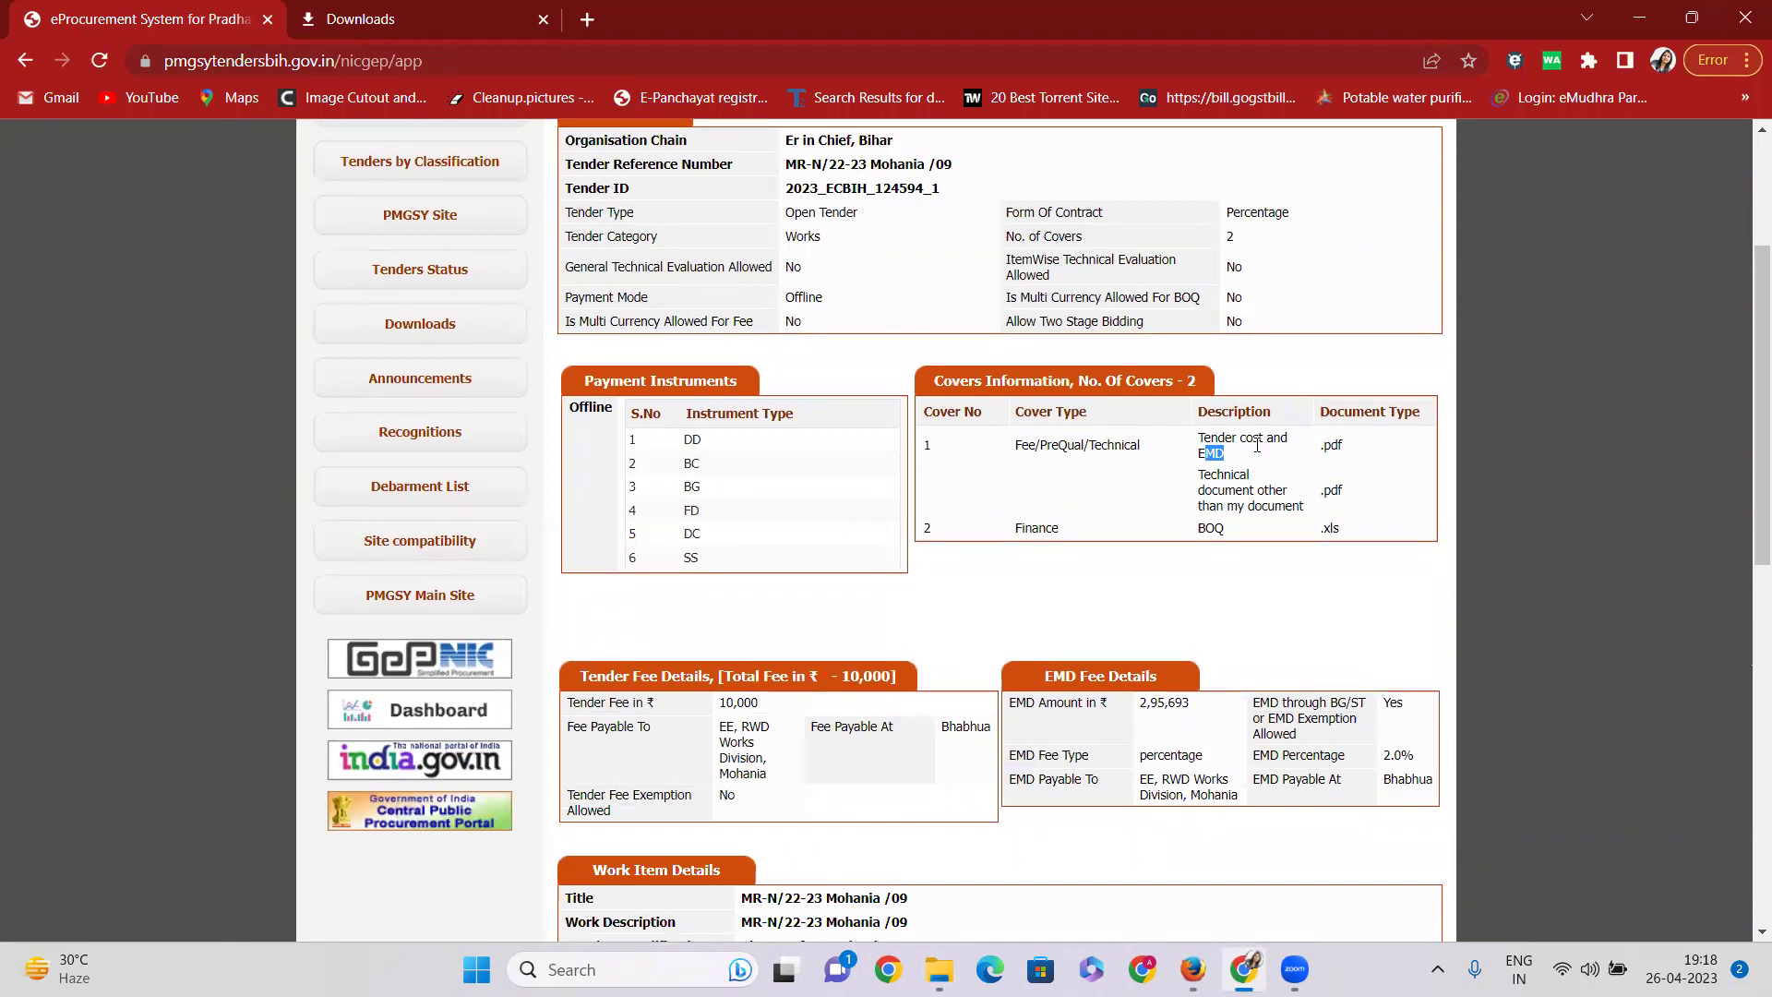
drag(1218, 490, 1350, 513)
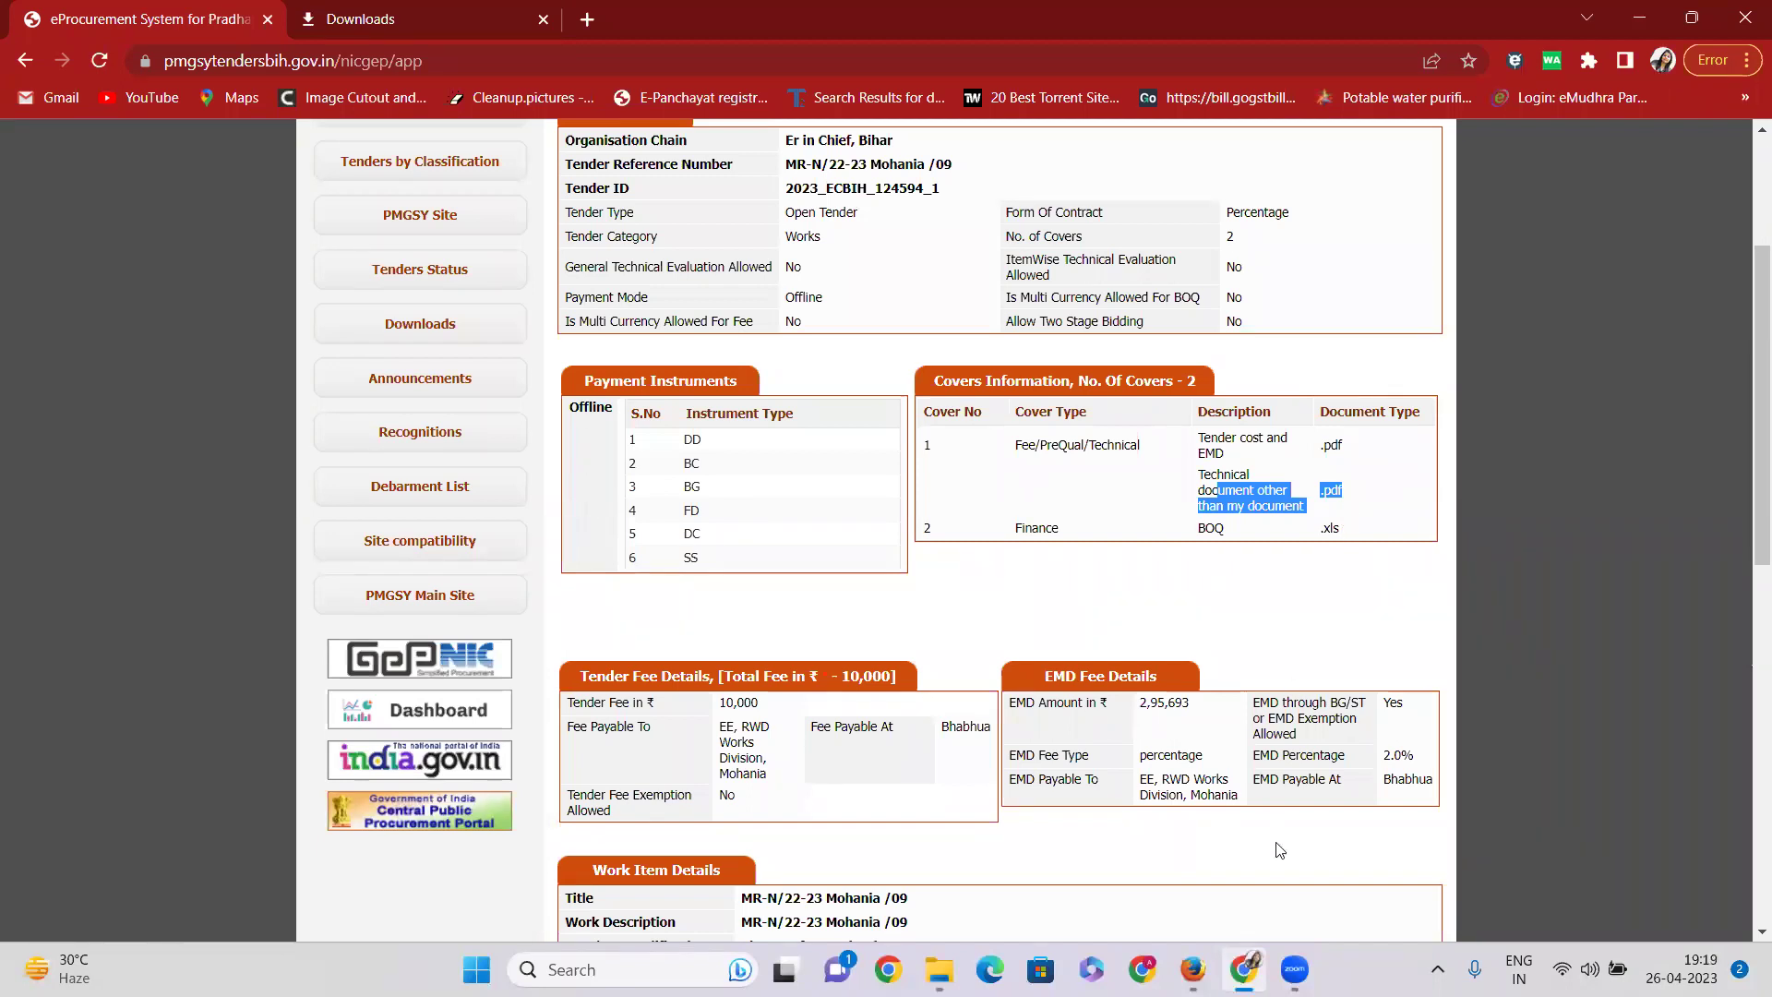
Step: Back in the MARATHE folder, select all fifteen PDF files
click(940, 969)
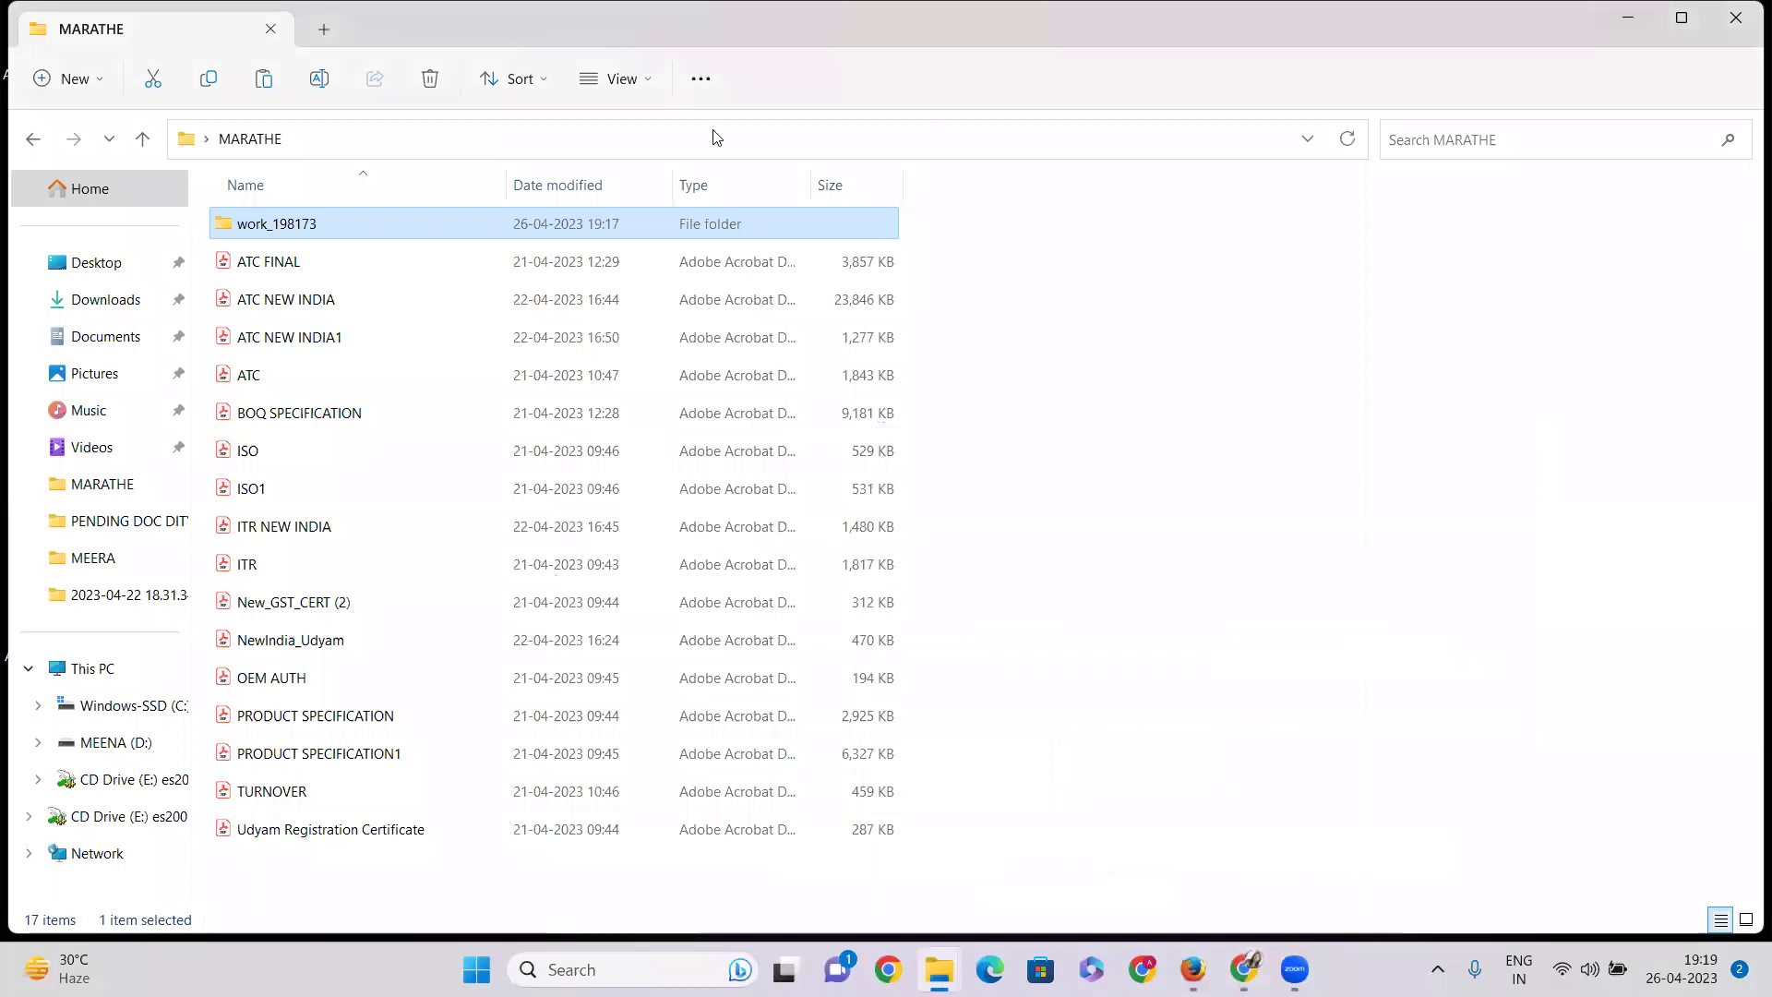
click(430, 449)
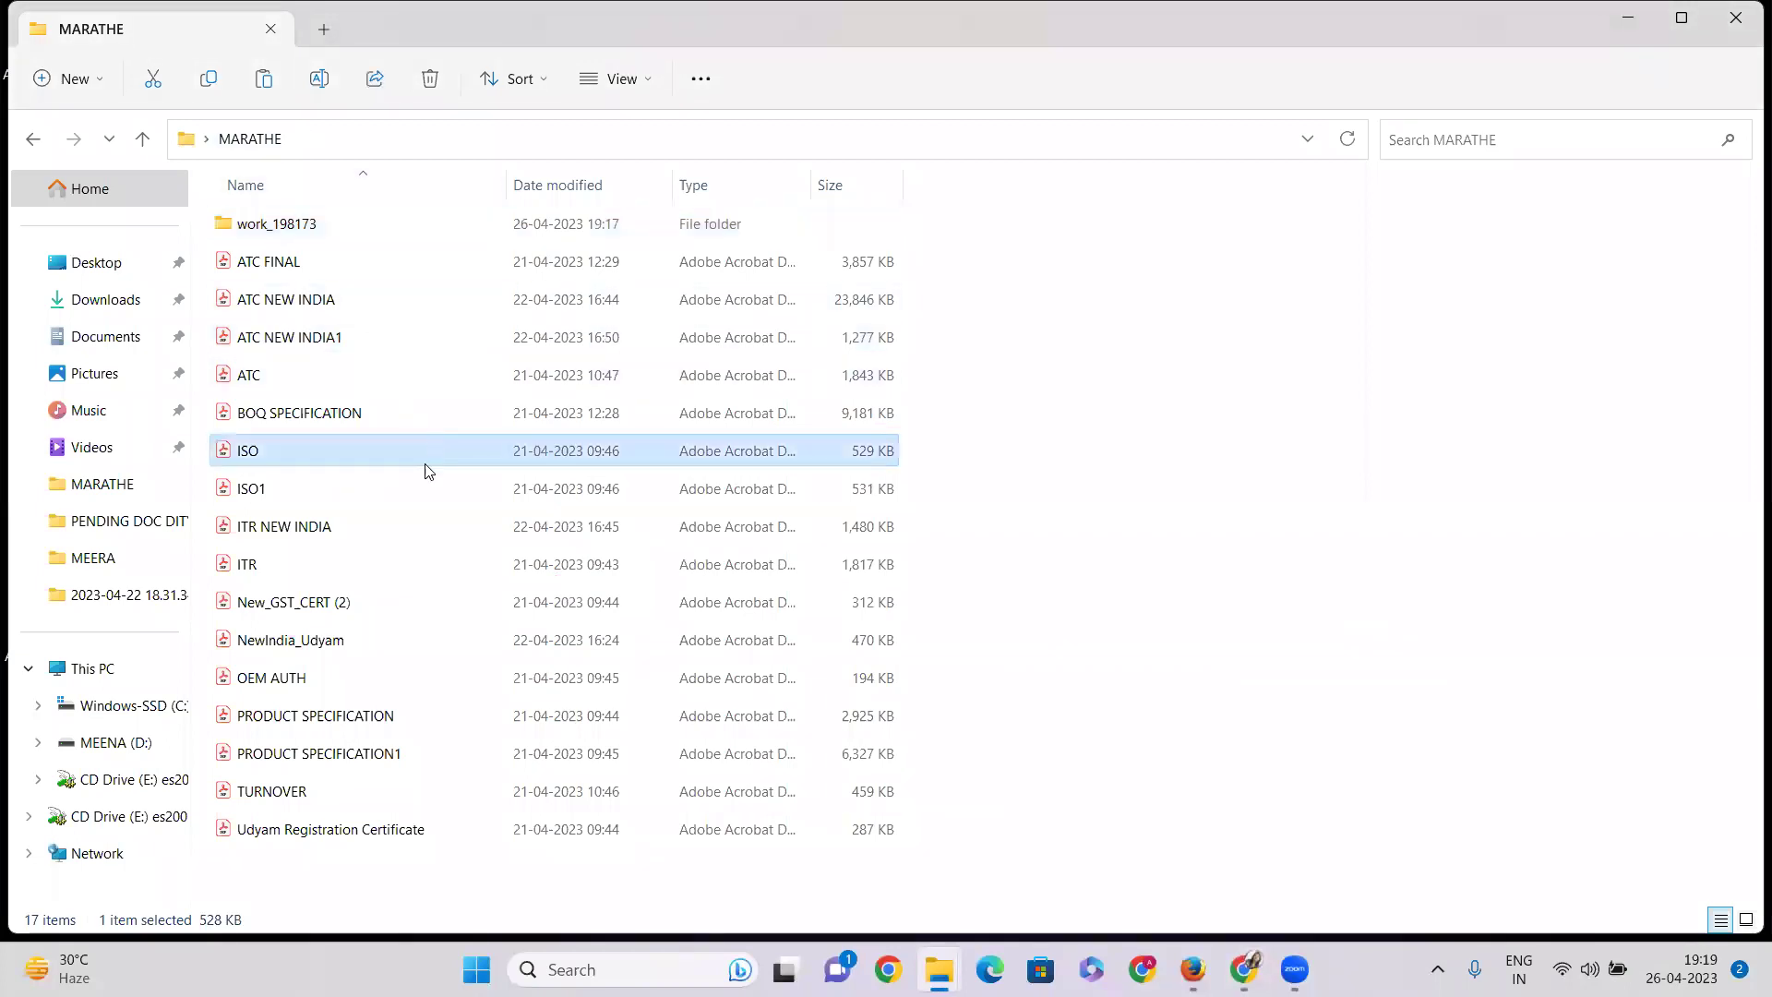
drag(203, 835, 325, 295)
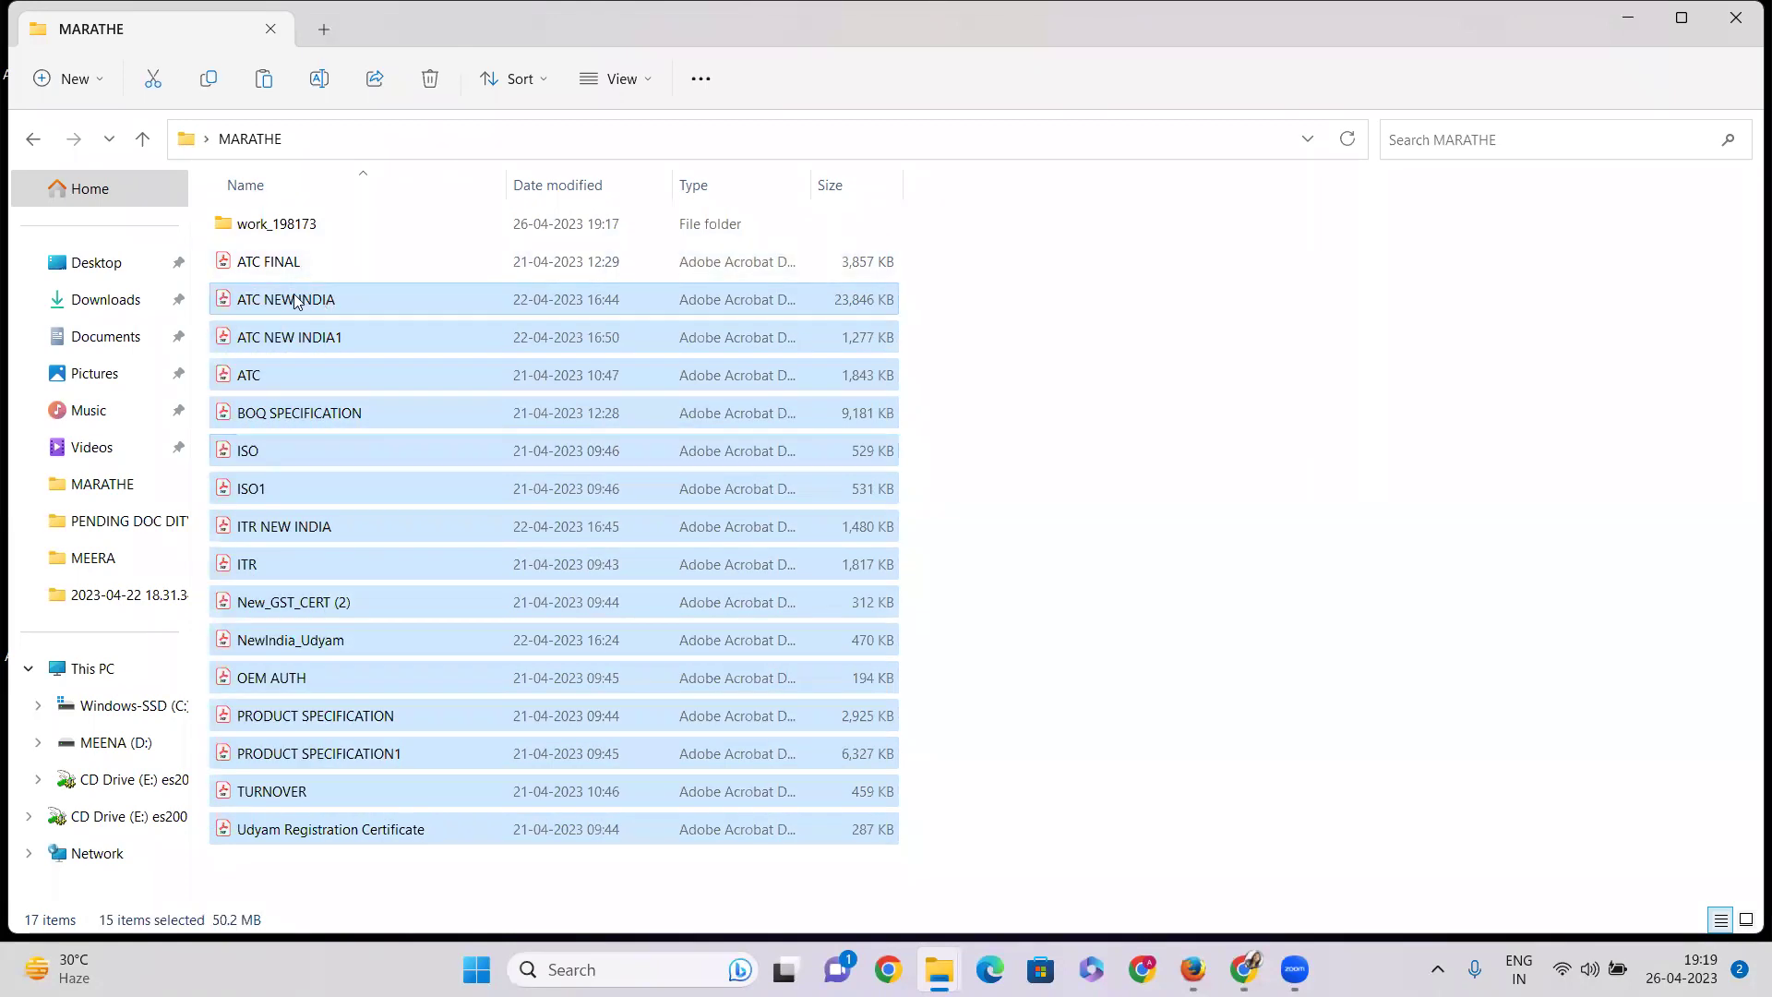
Step: Combine the fifteen selected MARATHE PDFs into a single Standard Quality PDF
right_click(293, 297)
click(449, 617)
mouse_move(628, 524)
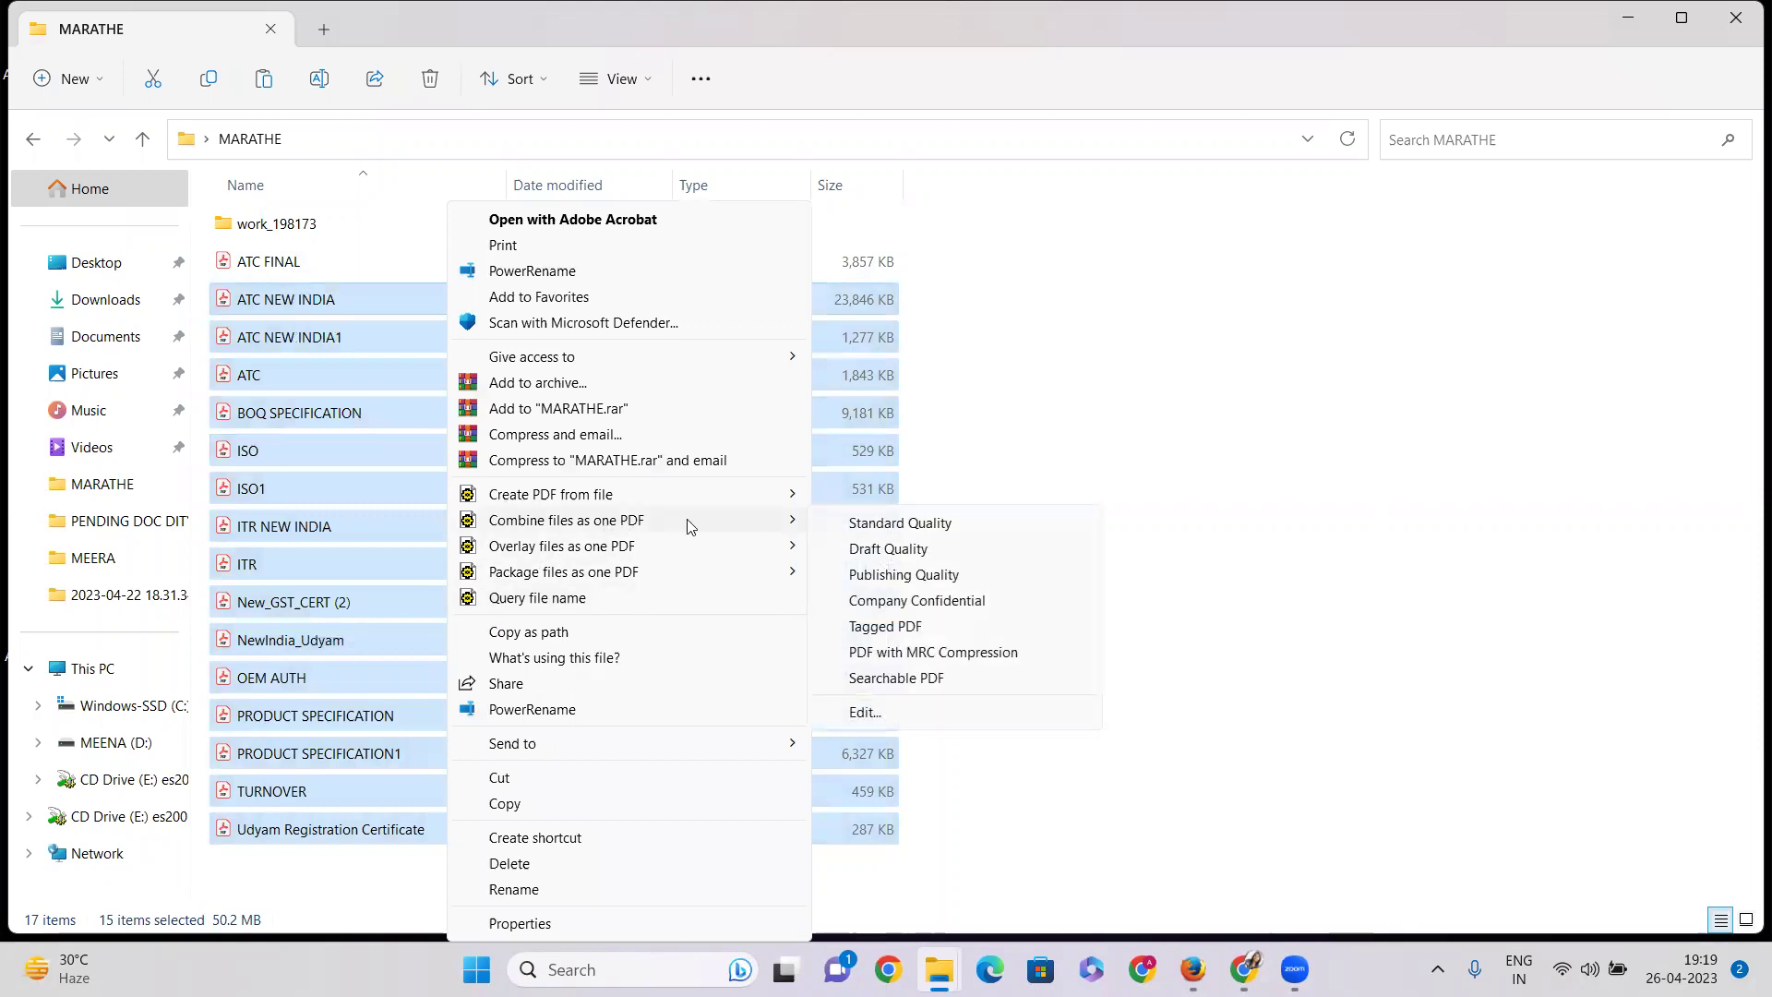
click(920, 524)
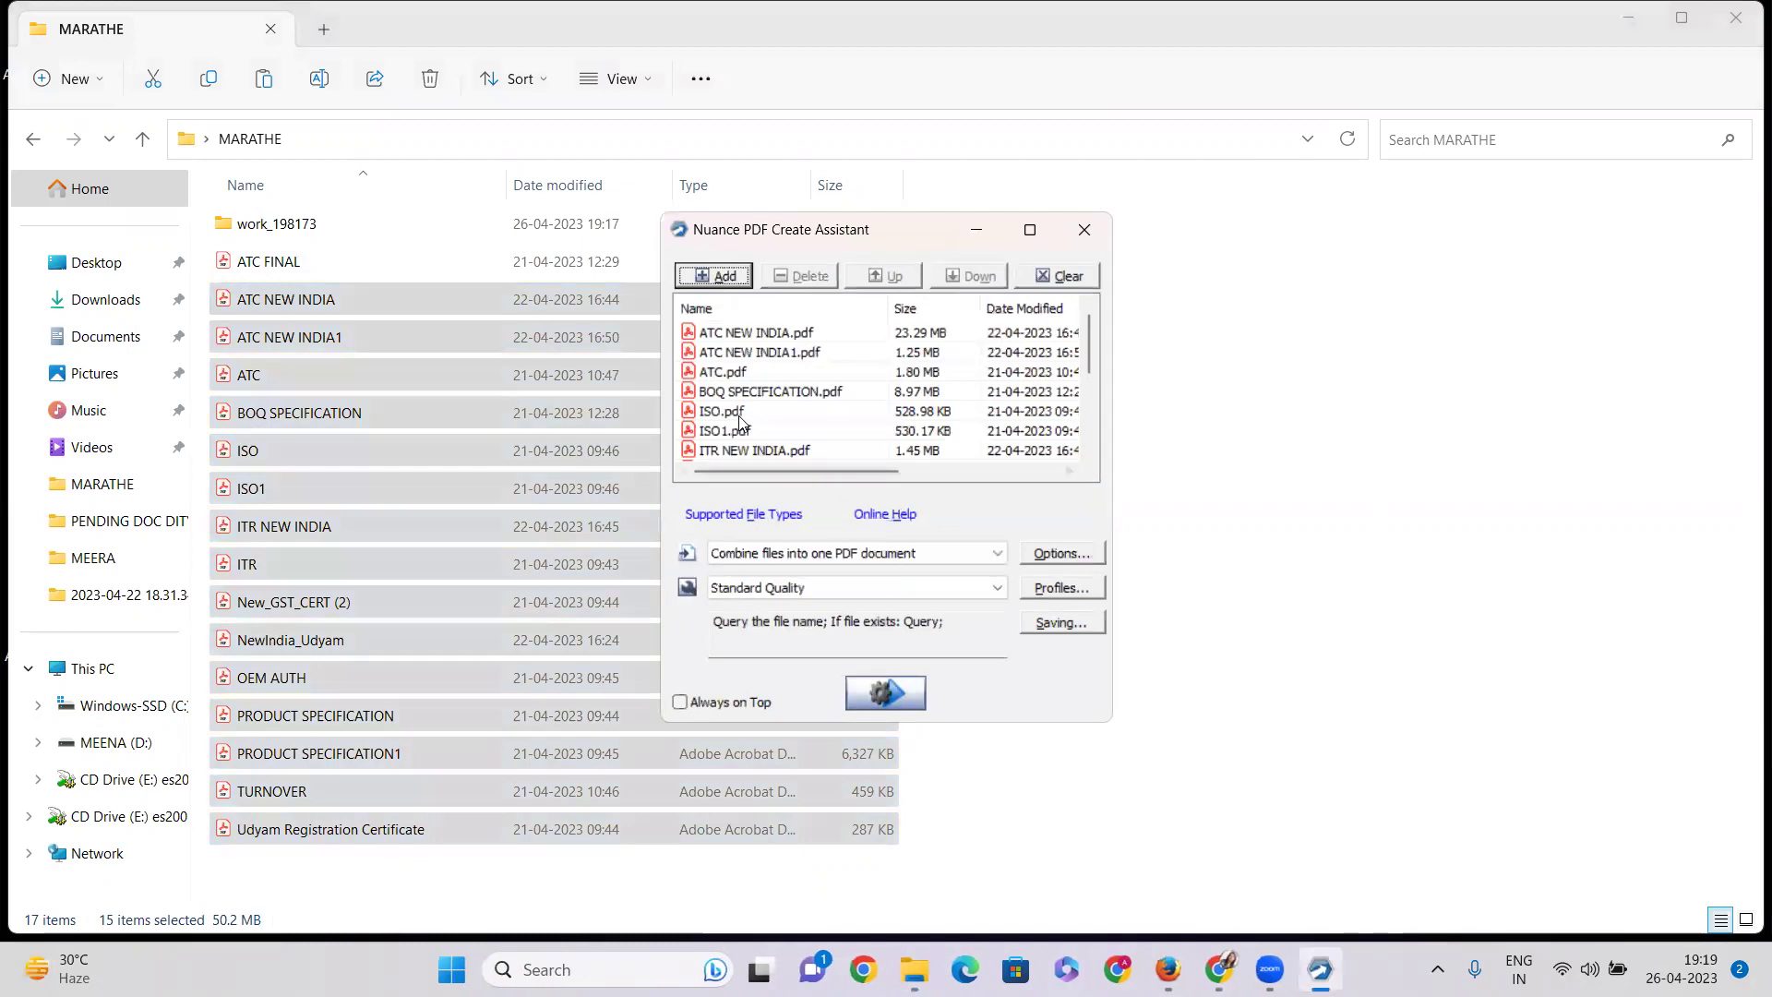
Step: Move TURNOVER.pdf to the top of the combine list, above ATC NEW INDIA.pdf, and start combining
click(744, 334)
click(752, 391)
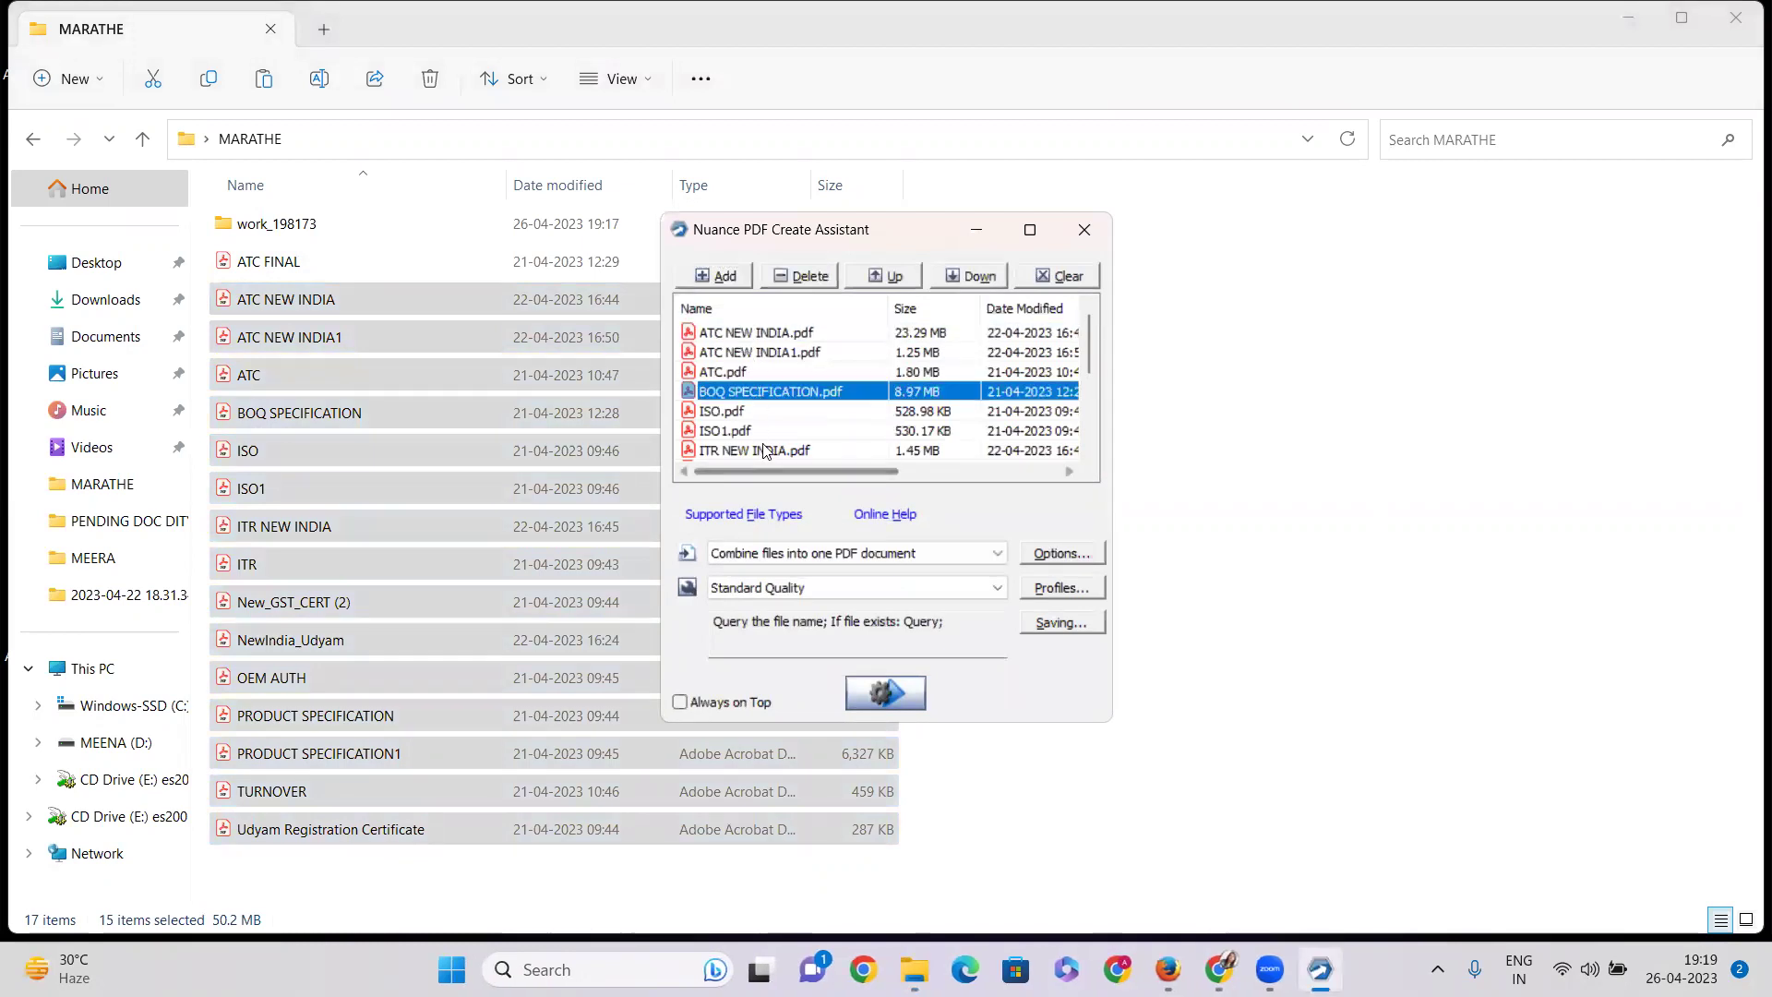
scroll(755, 434, down, 3)
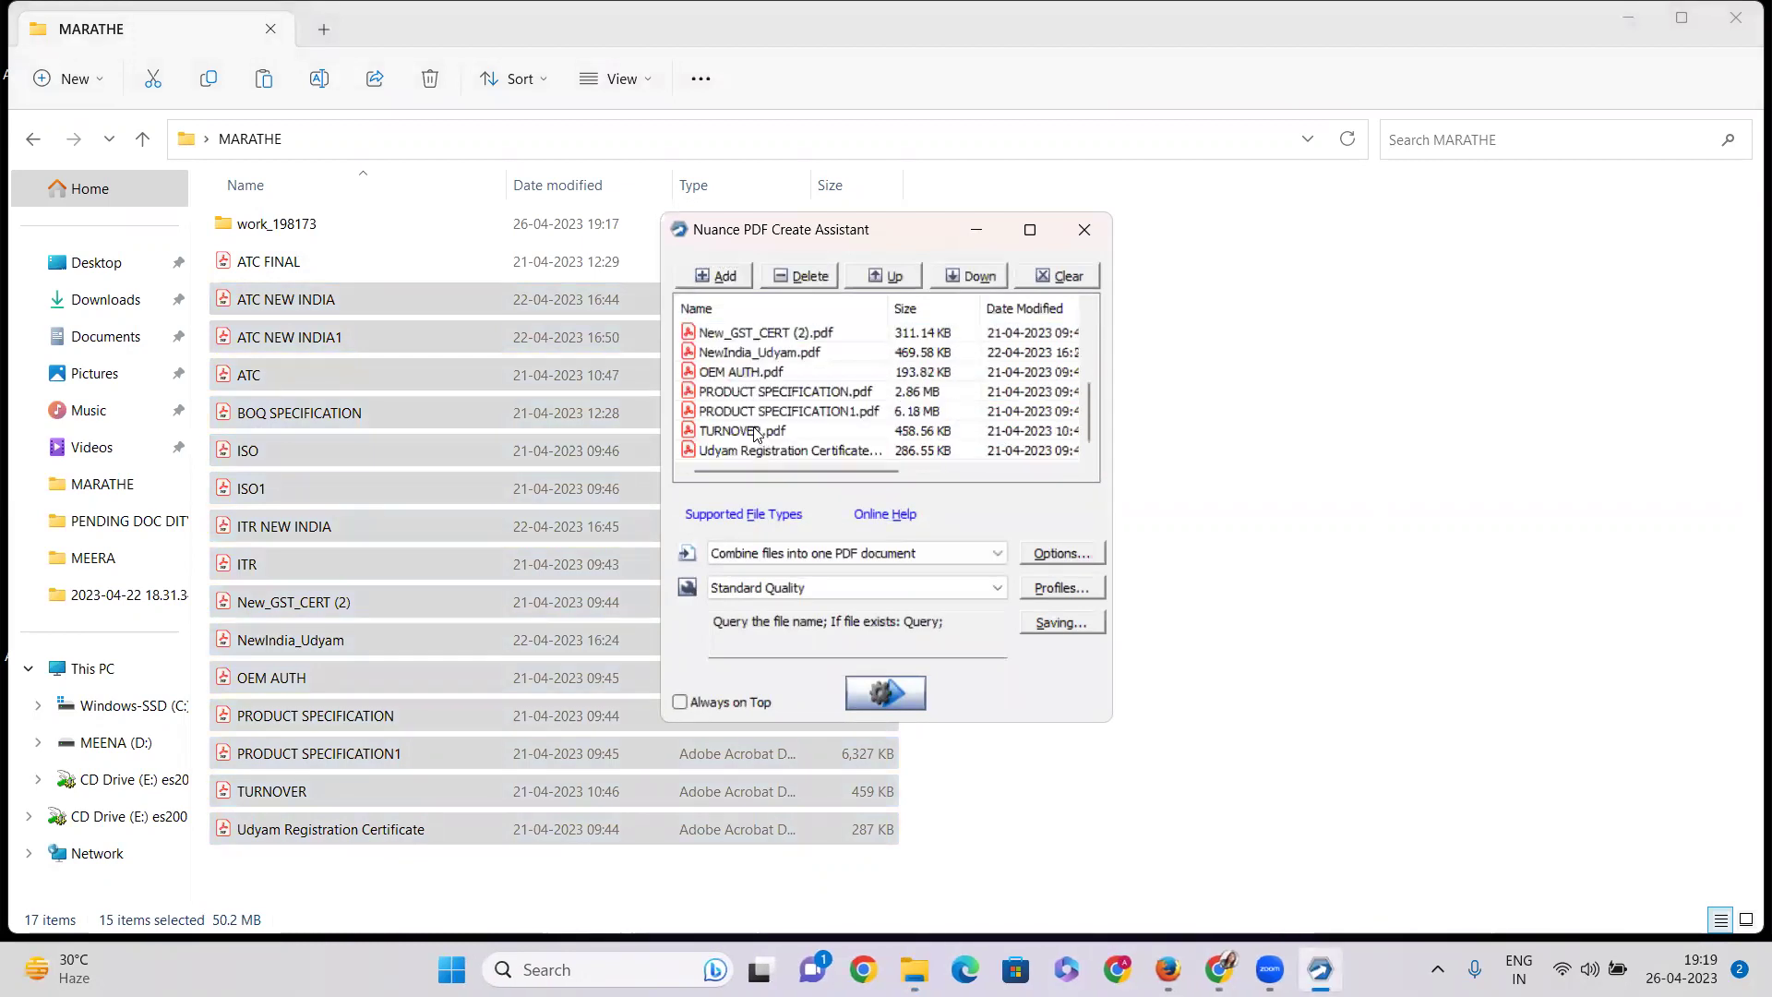
click(755, 430)
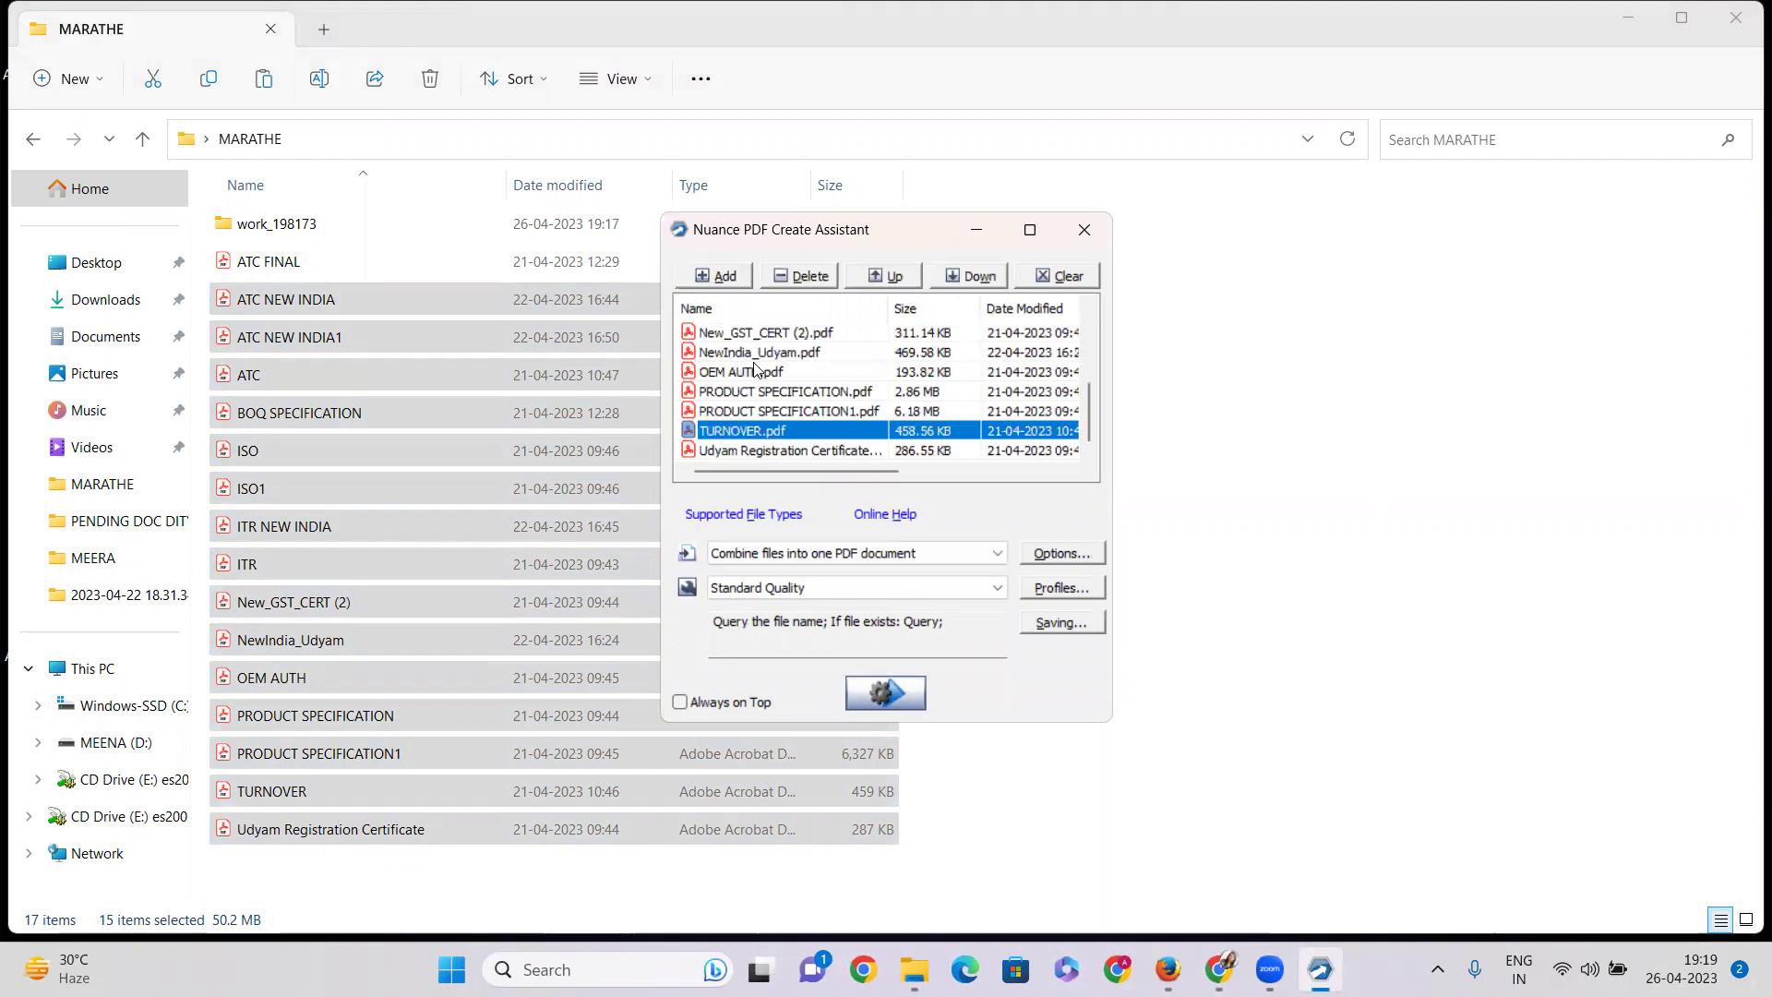
click(888, 277)
click(890, 277)
click(892, 279)
click(892, 279)
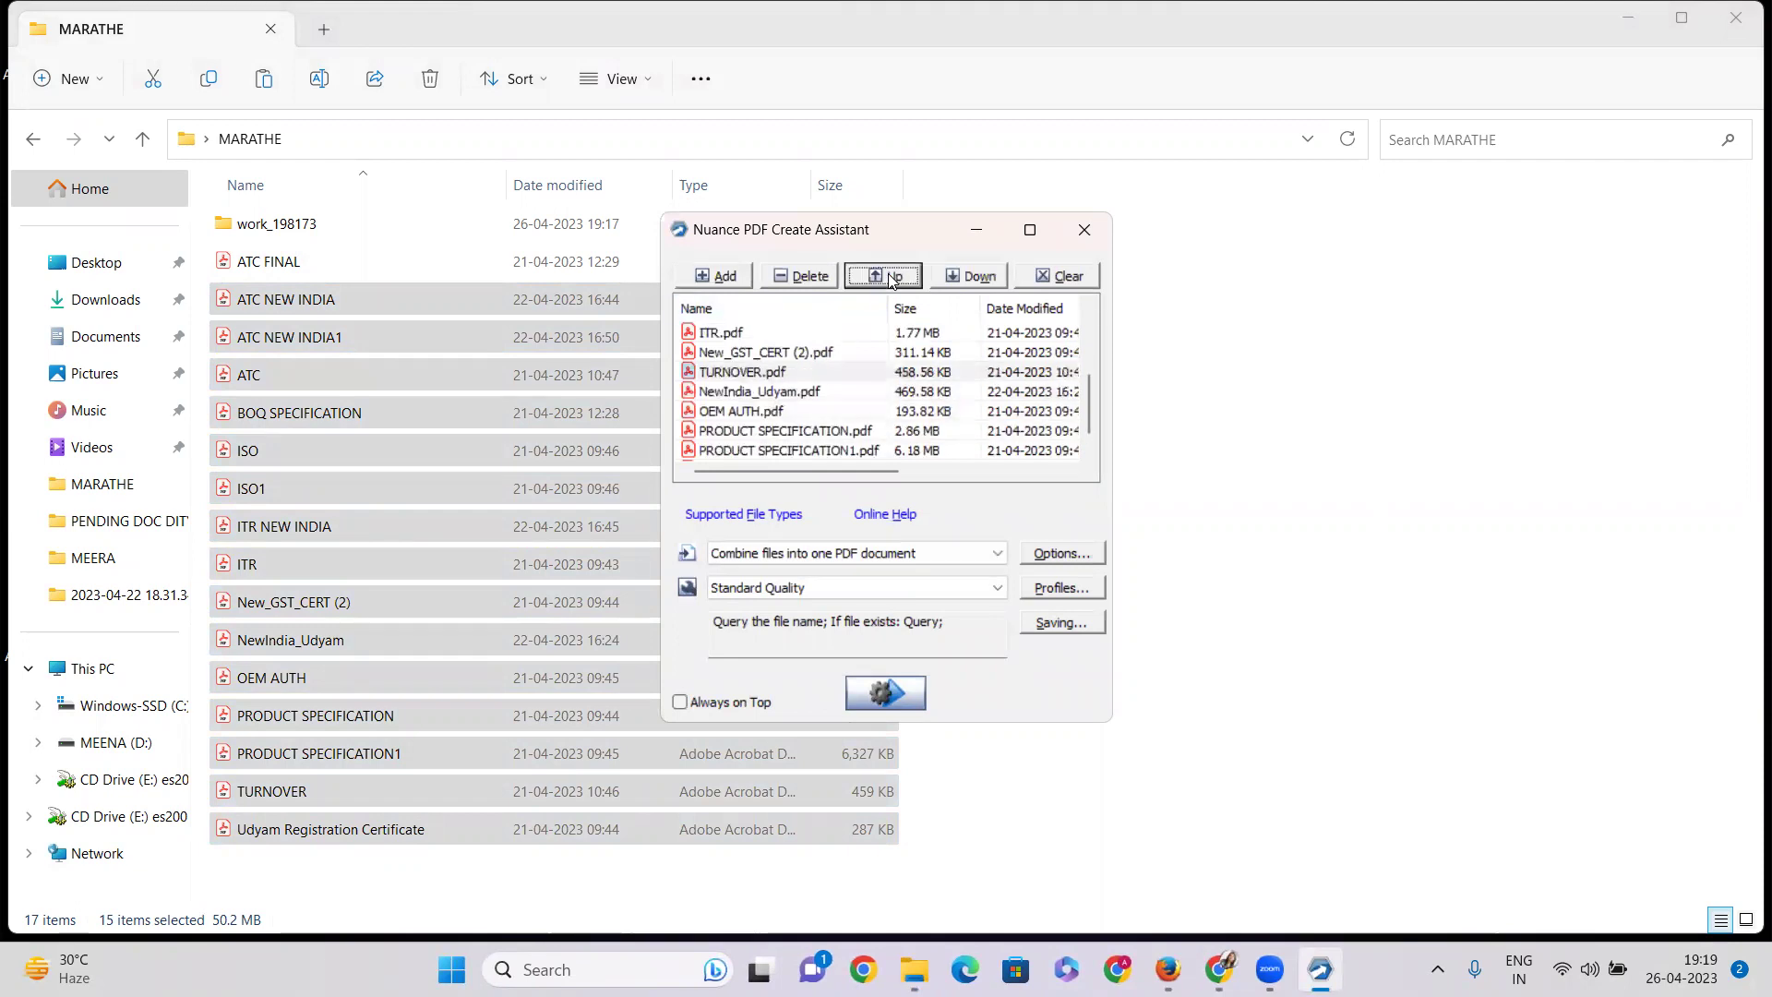
click(892, 279)
click(892, 278)
click(892, 279)
click(891, 279)
click(891, 279)
click(891, 279)
click(892, 278)
click(892, 279)
click(891, 279)
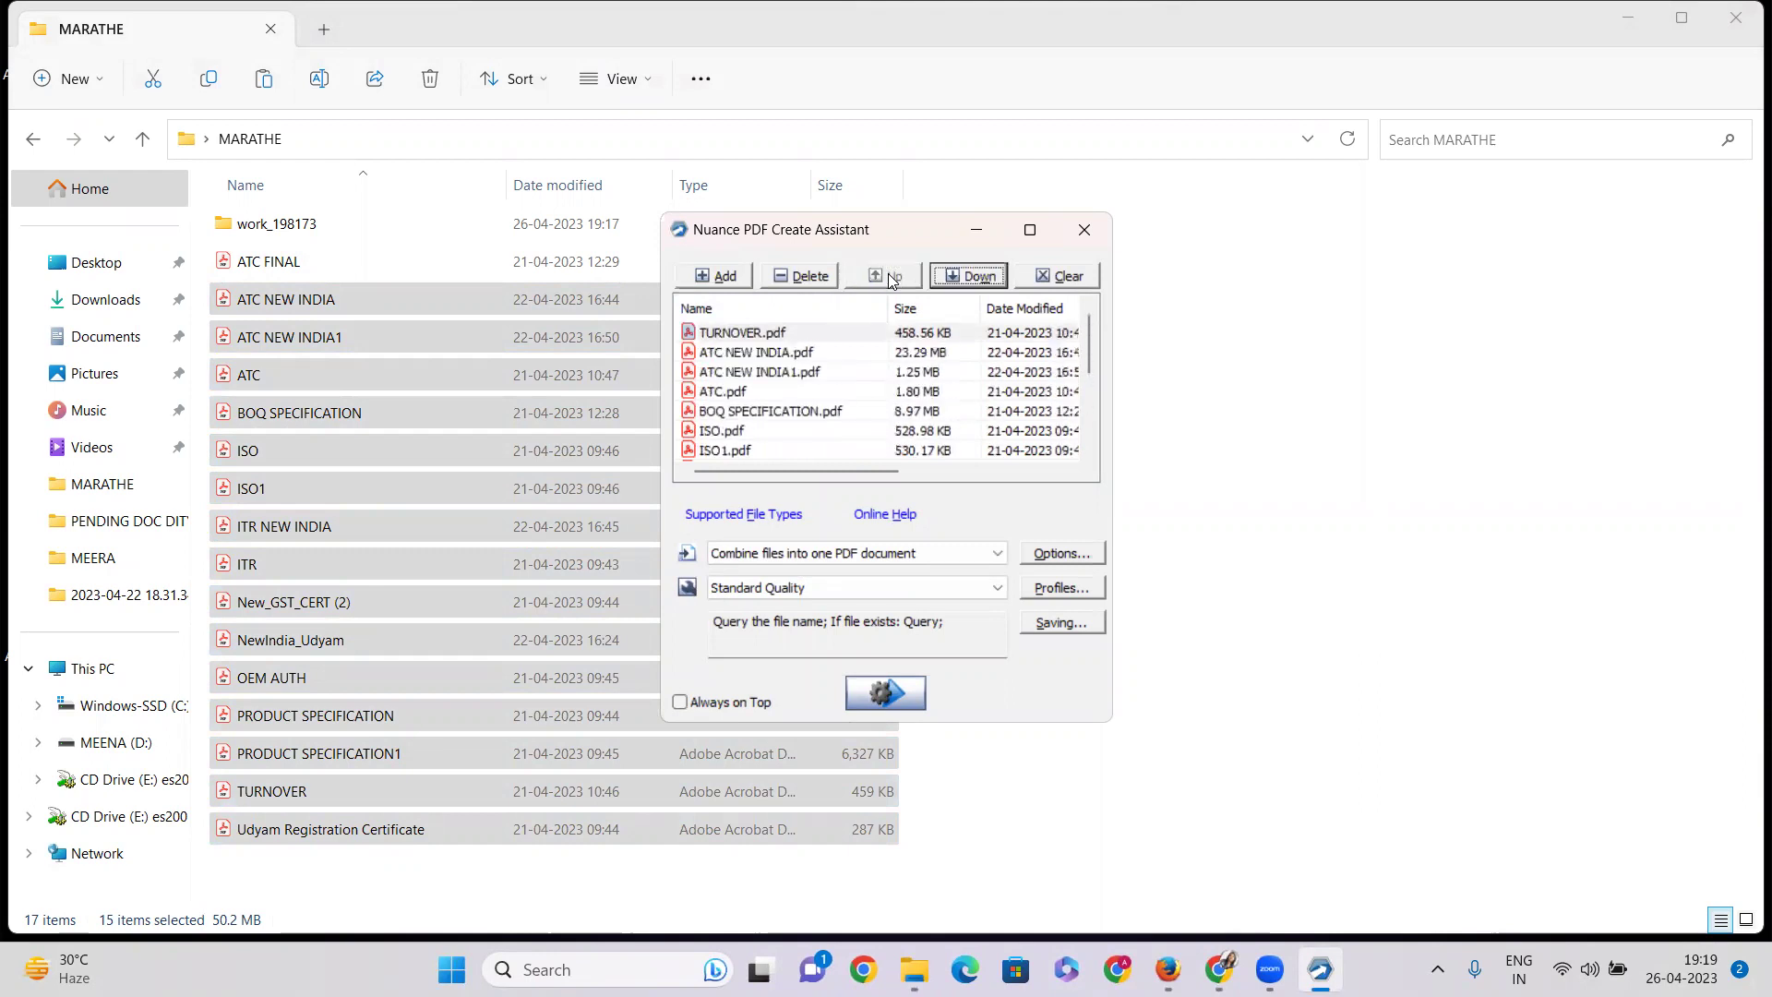
click(773, 353)
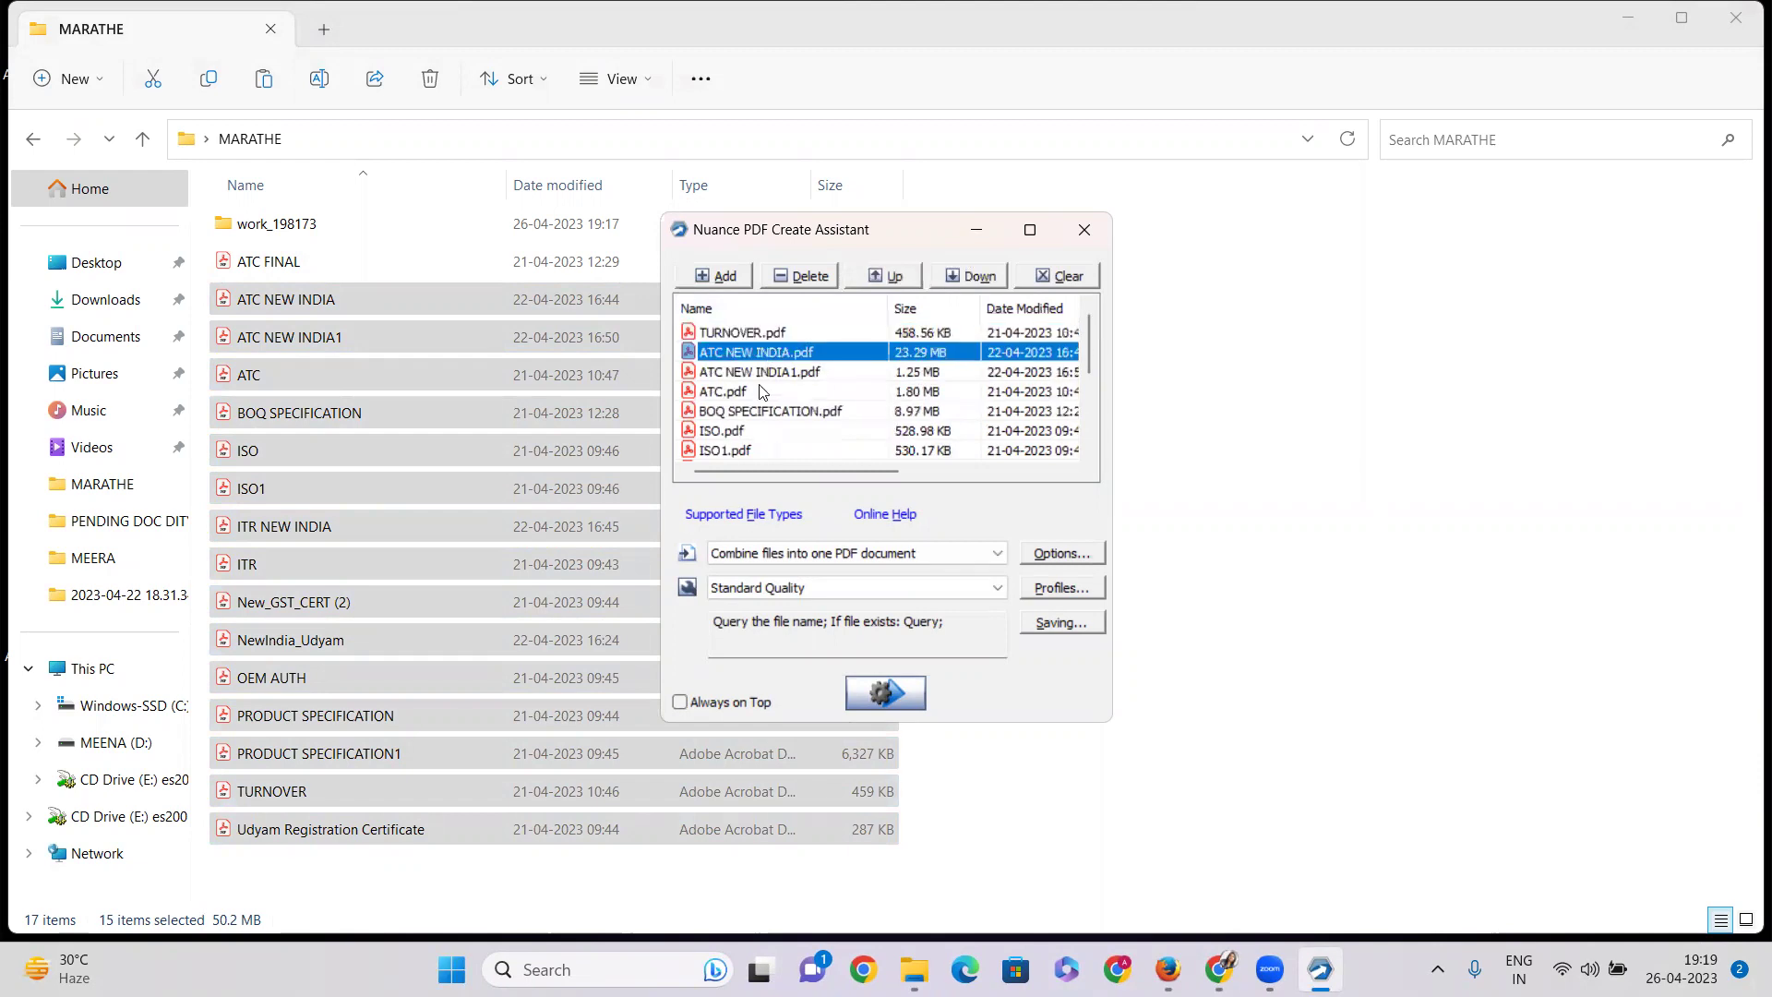
click(909, 702)
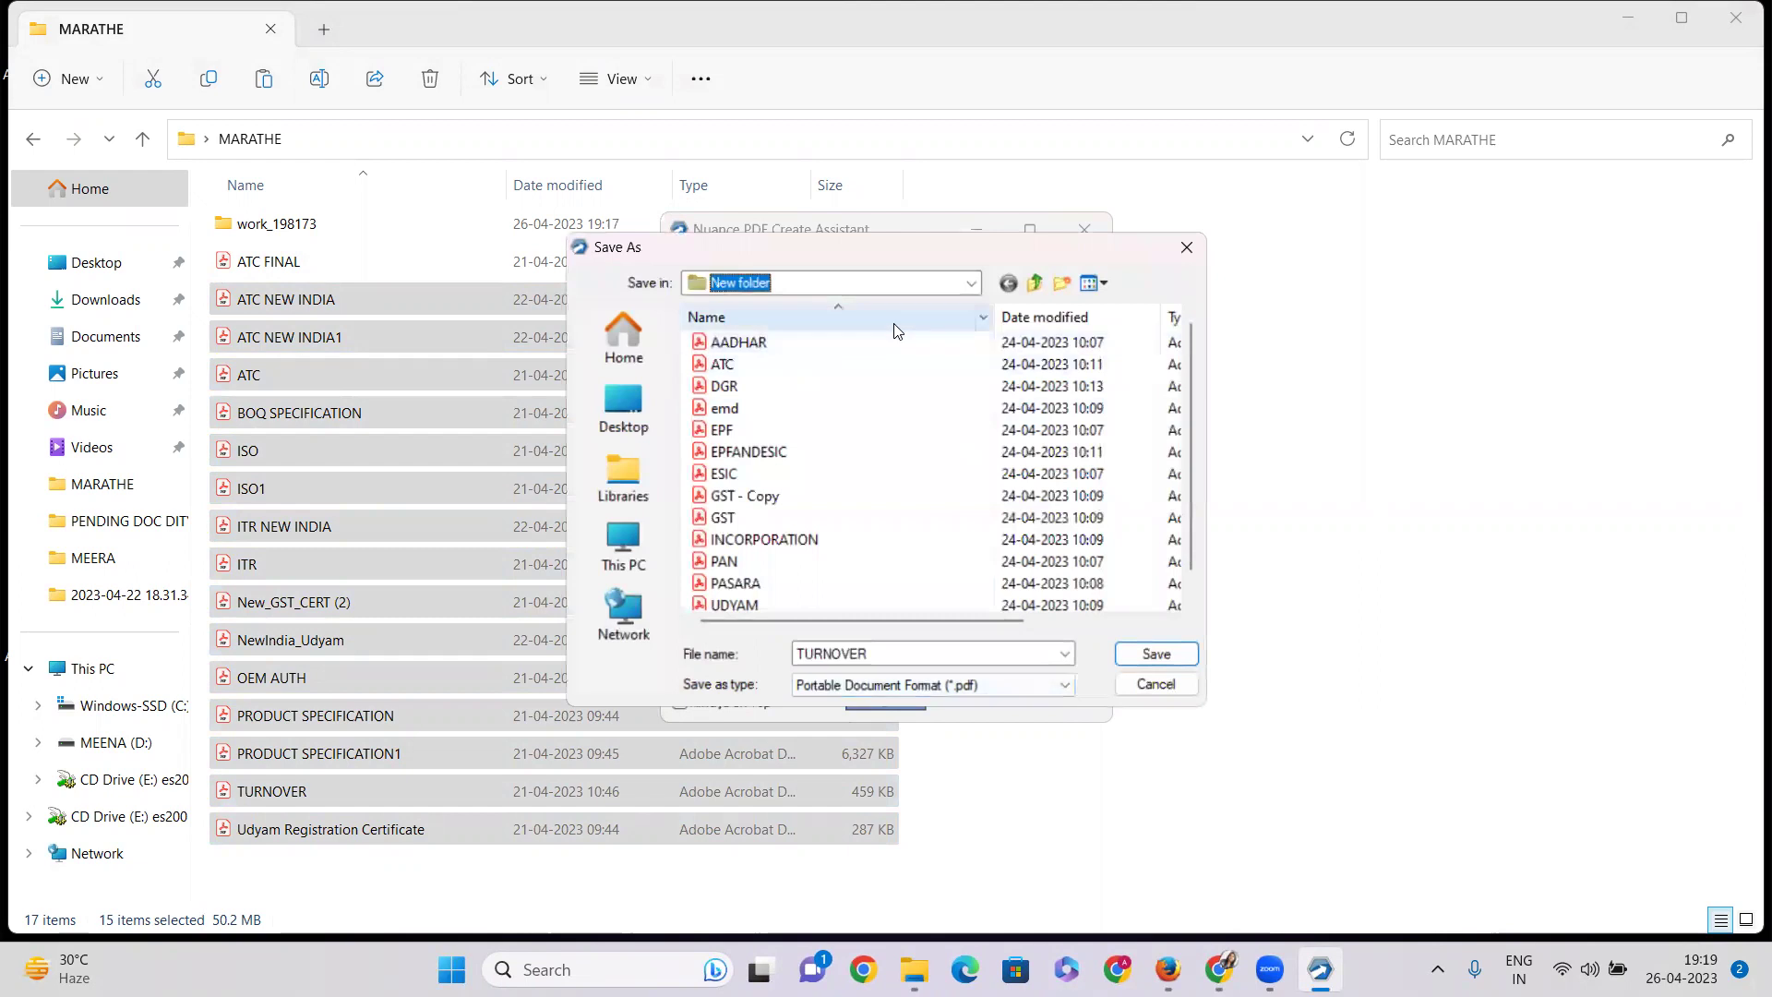
Step: Browse the Save As location to Desktop > MARATHE > work_198173
click(1035, 284)
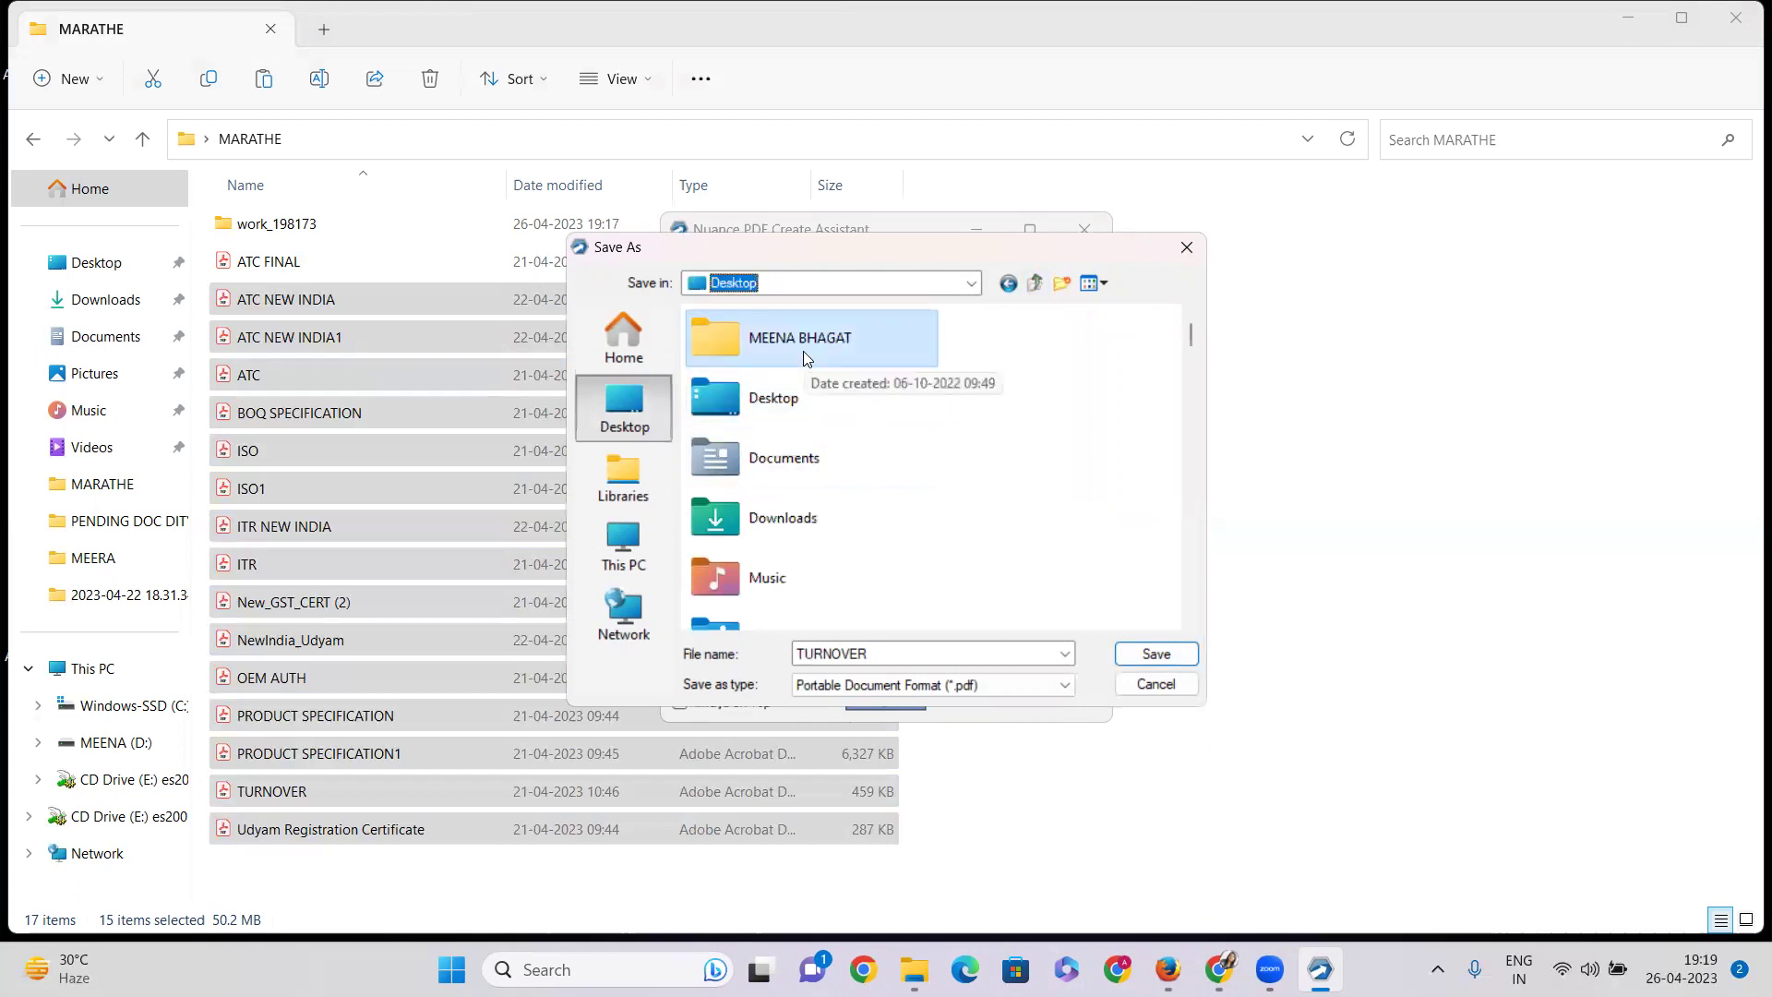
double_click(773, 393)
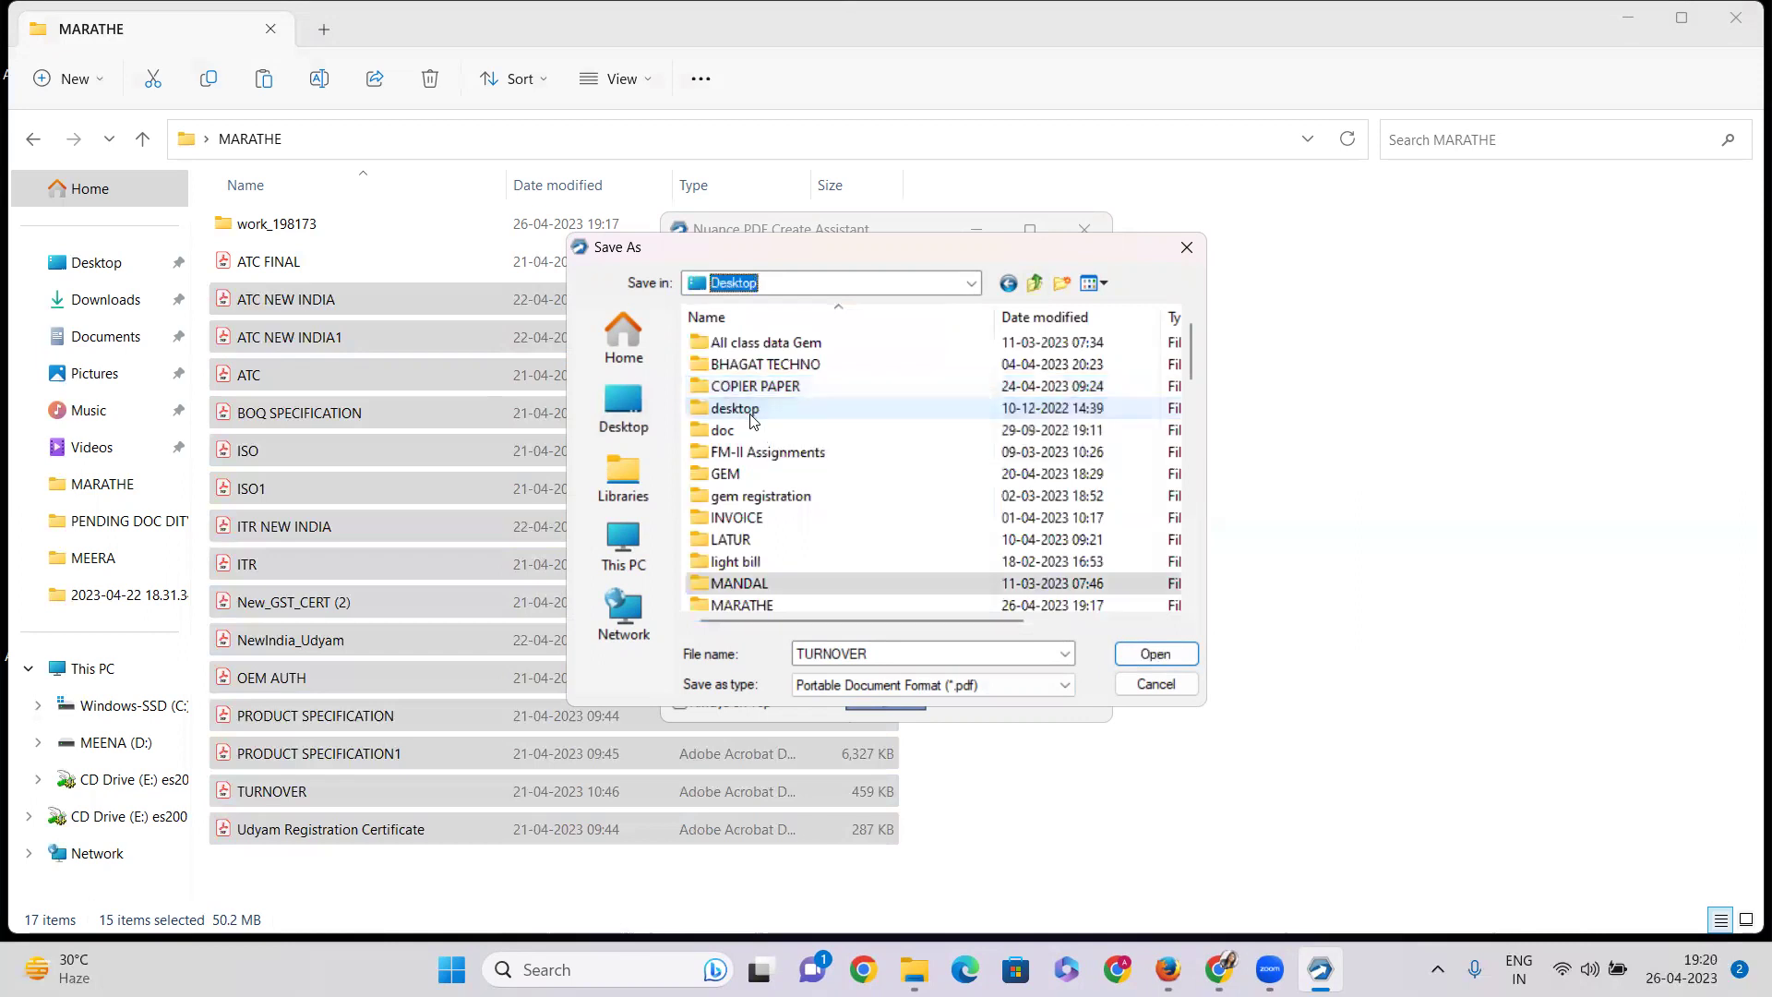
click(621, 547)
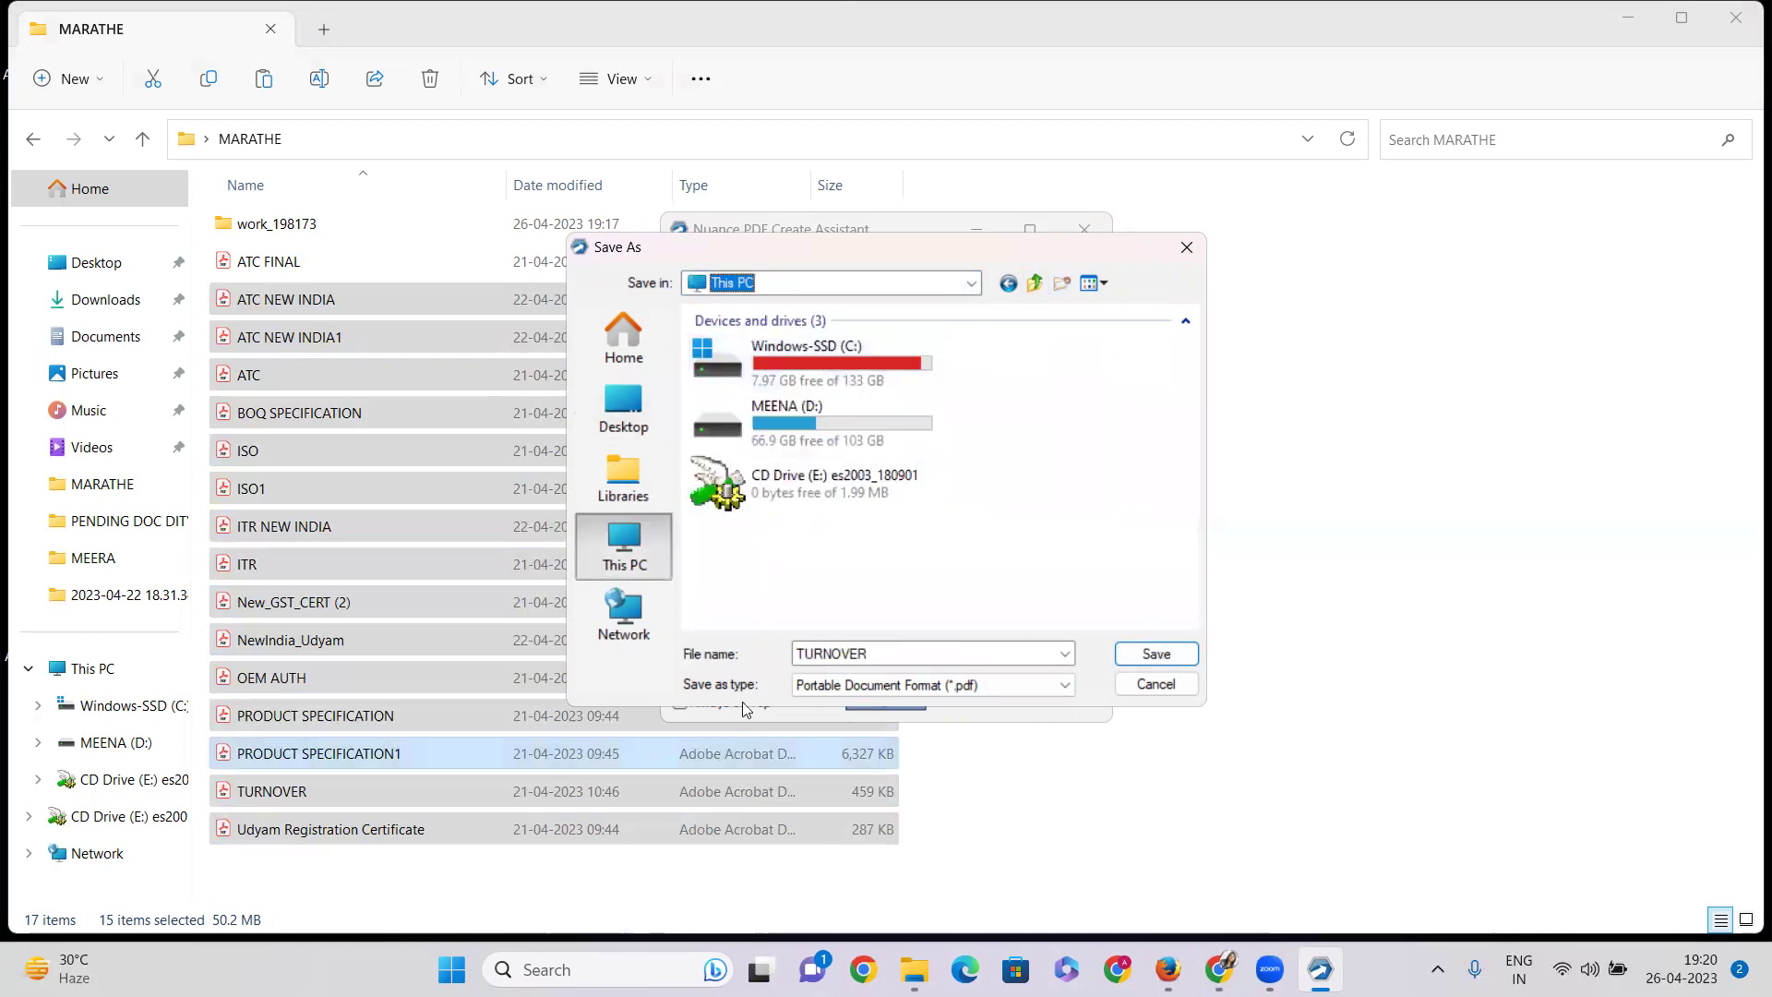
key(alt+u)
key(alt+u)
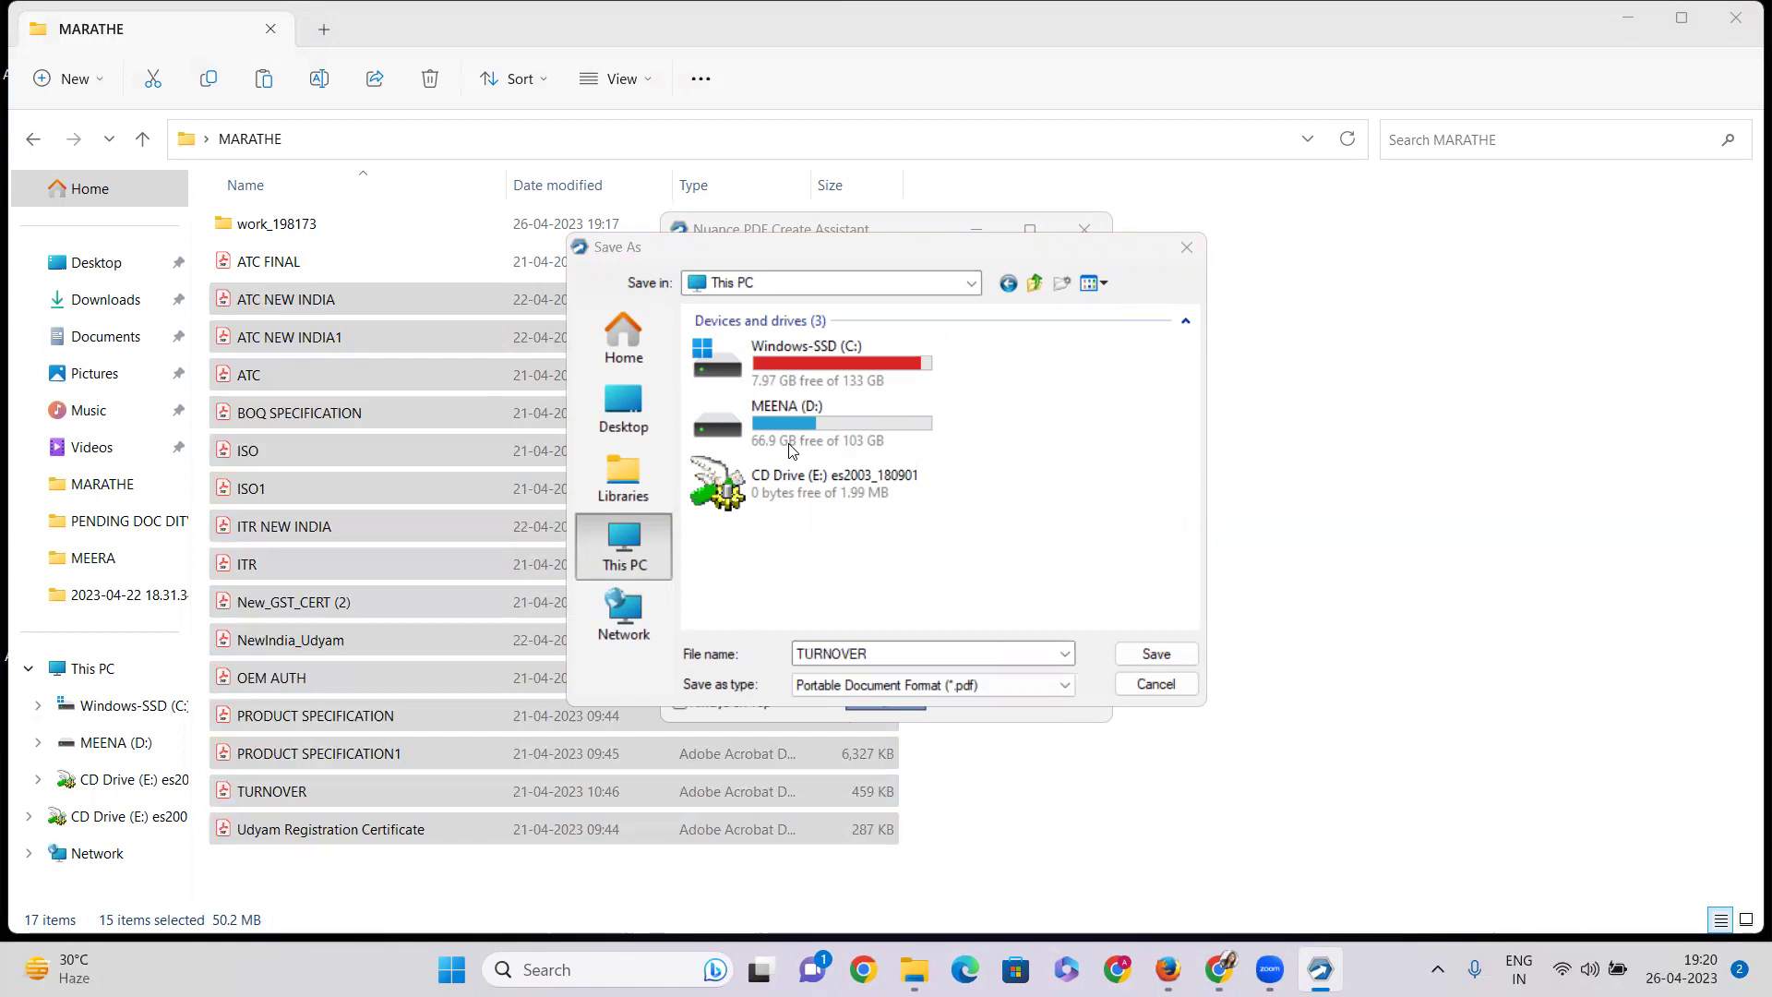
click(624, 407)
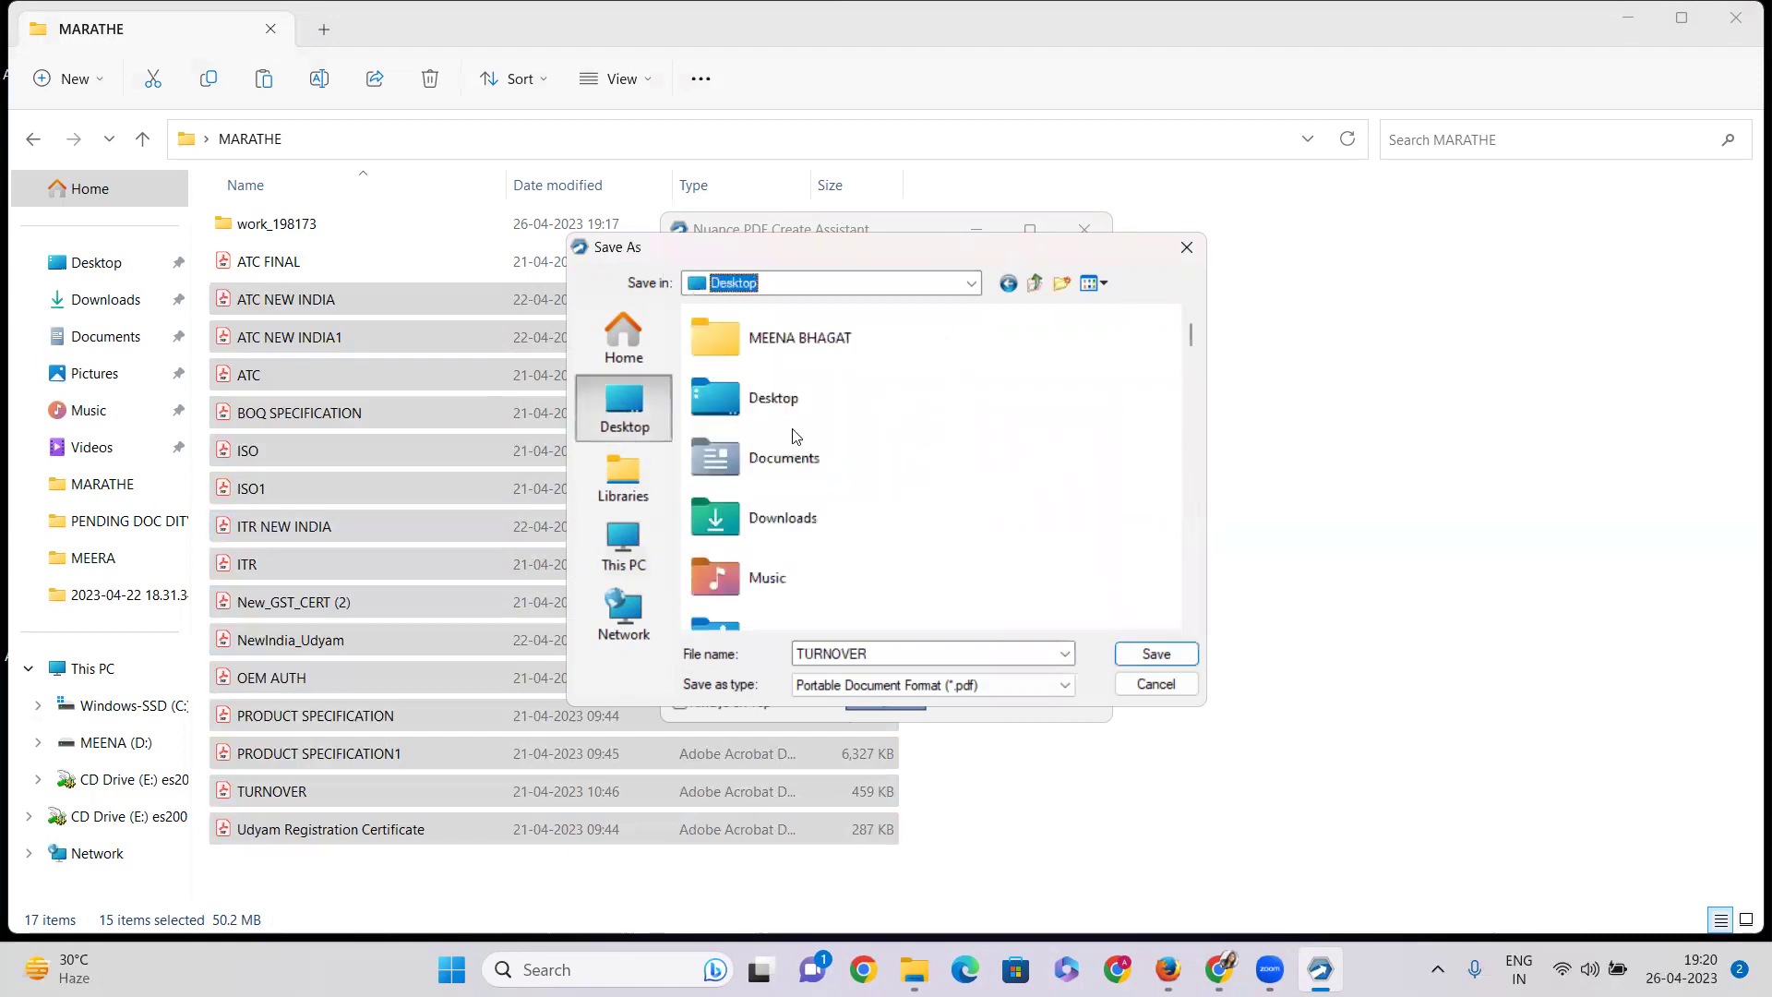
click(781, 407)
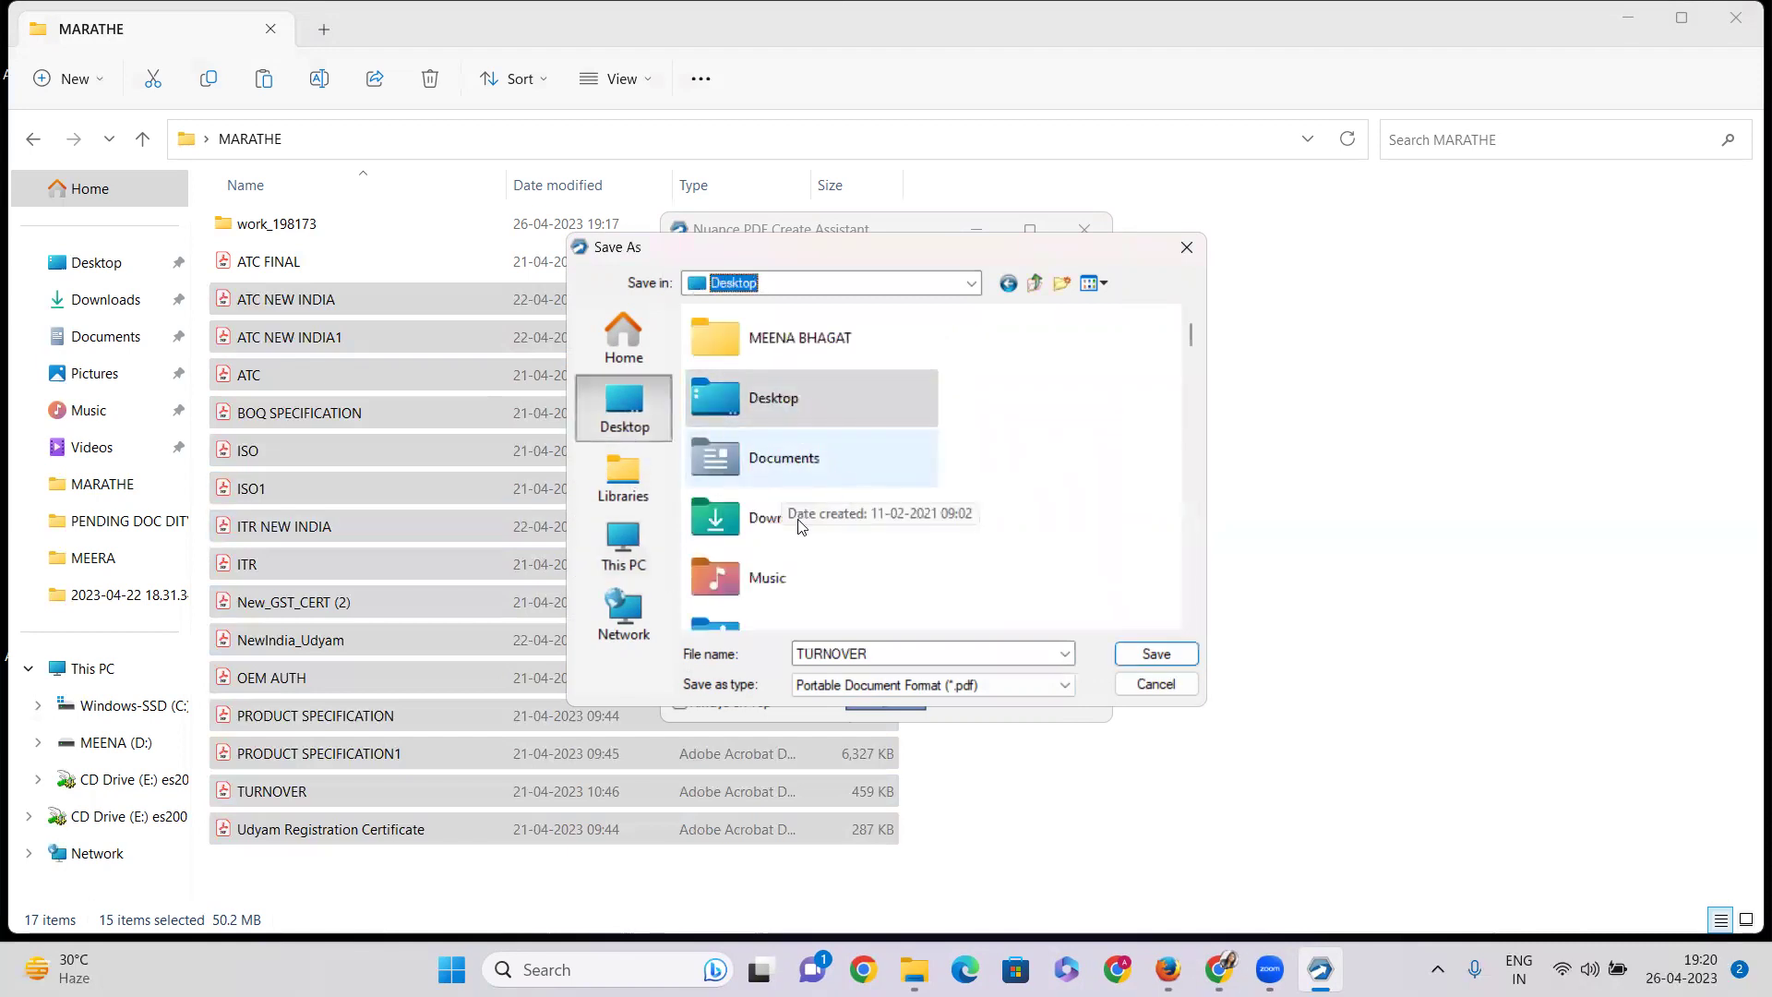
double_click(776, 408)
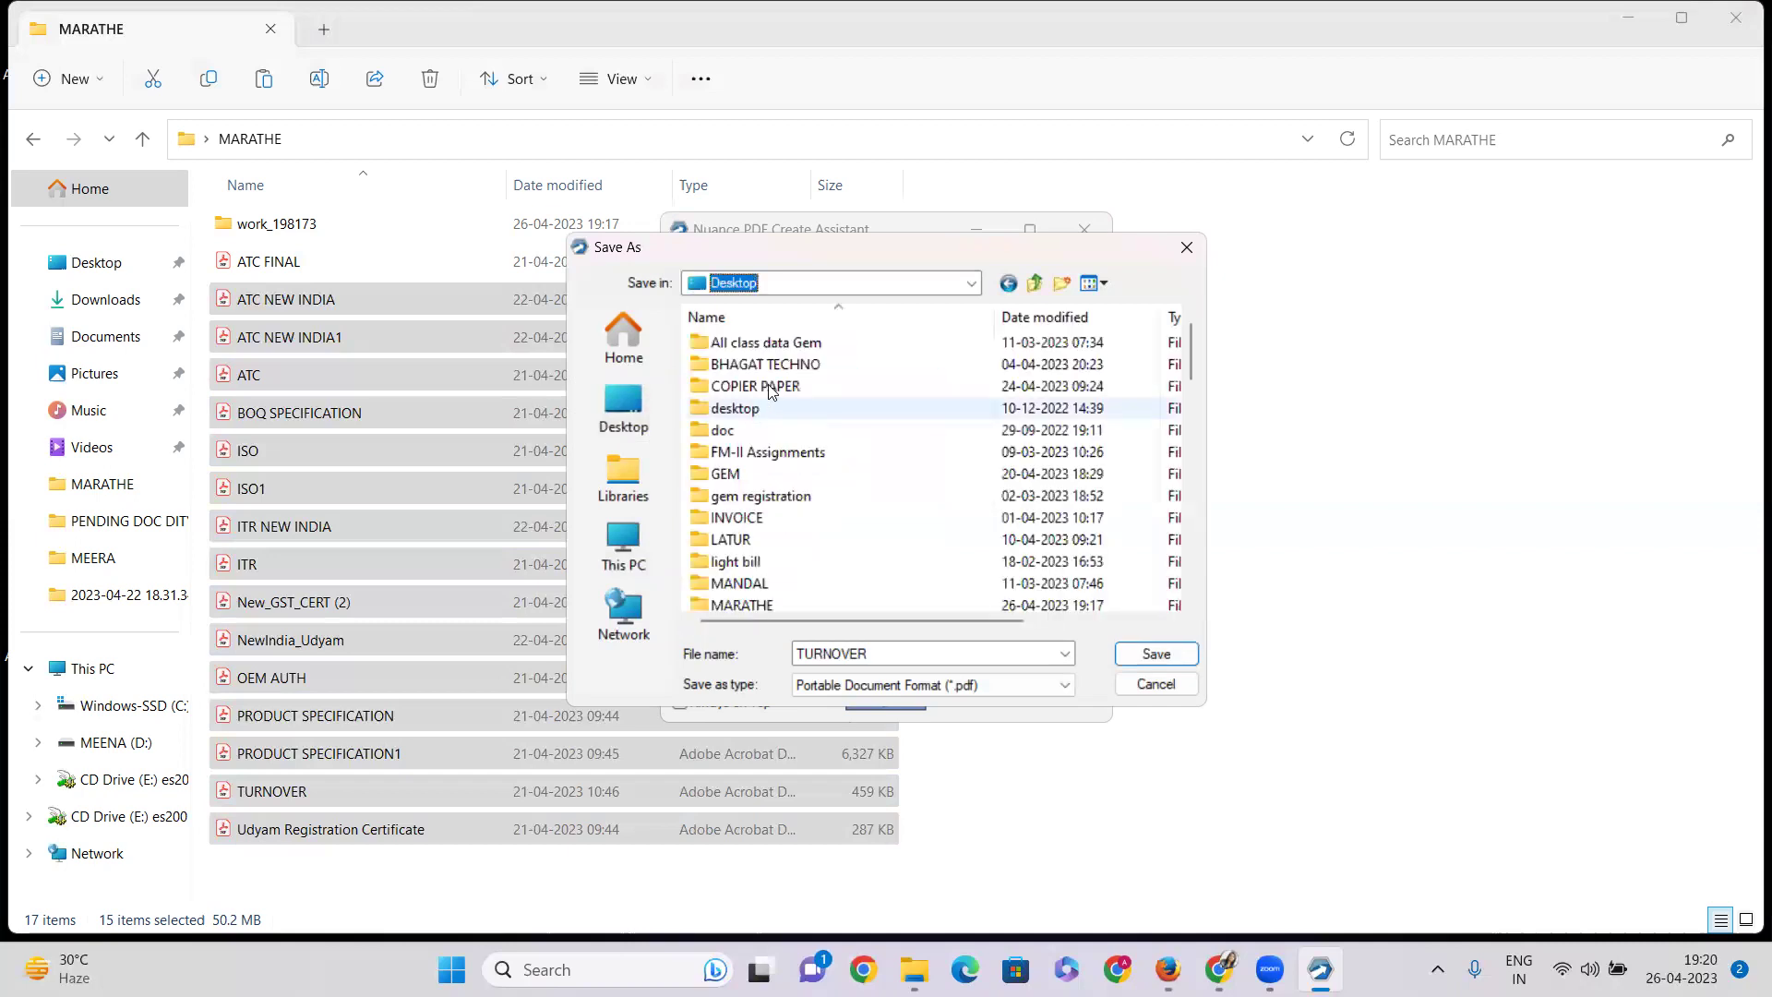
click(771, 372)
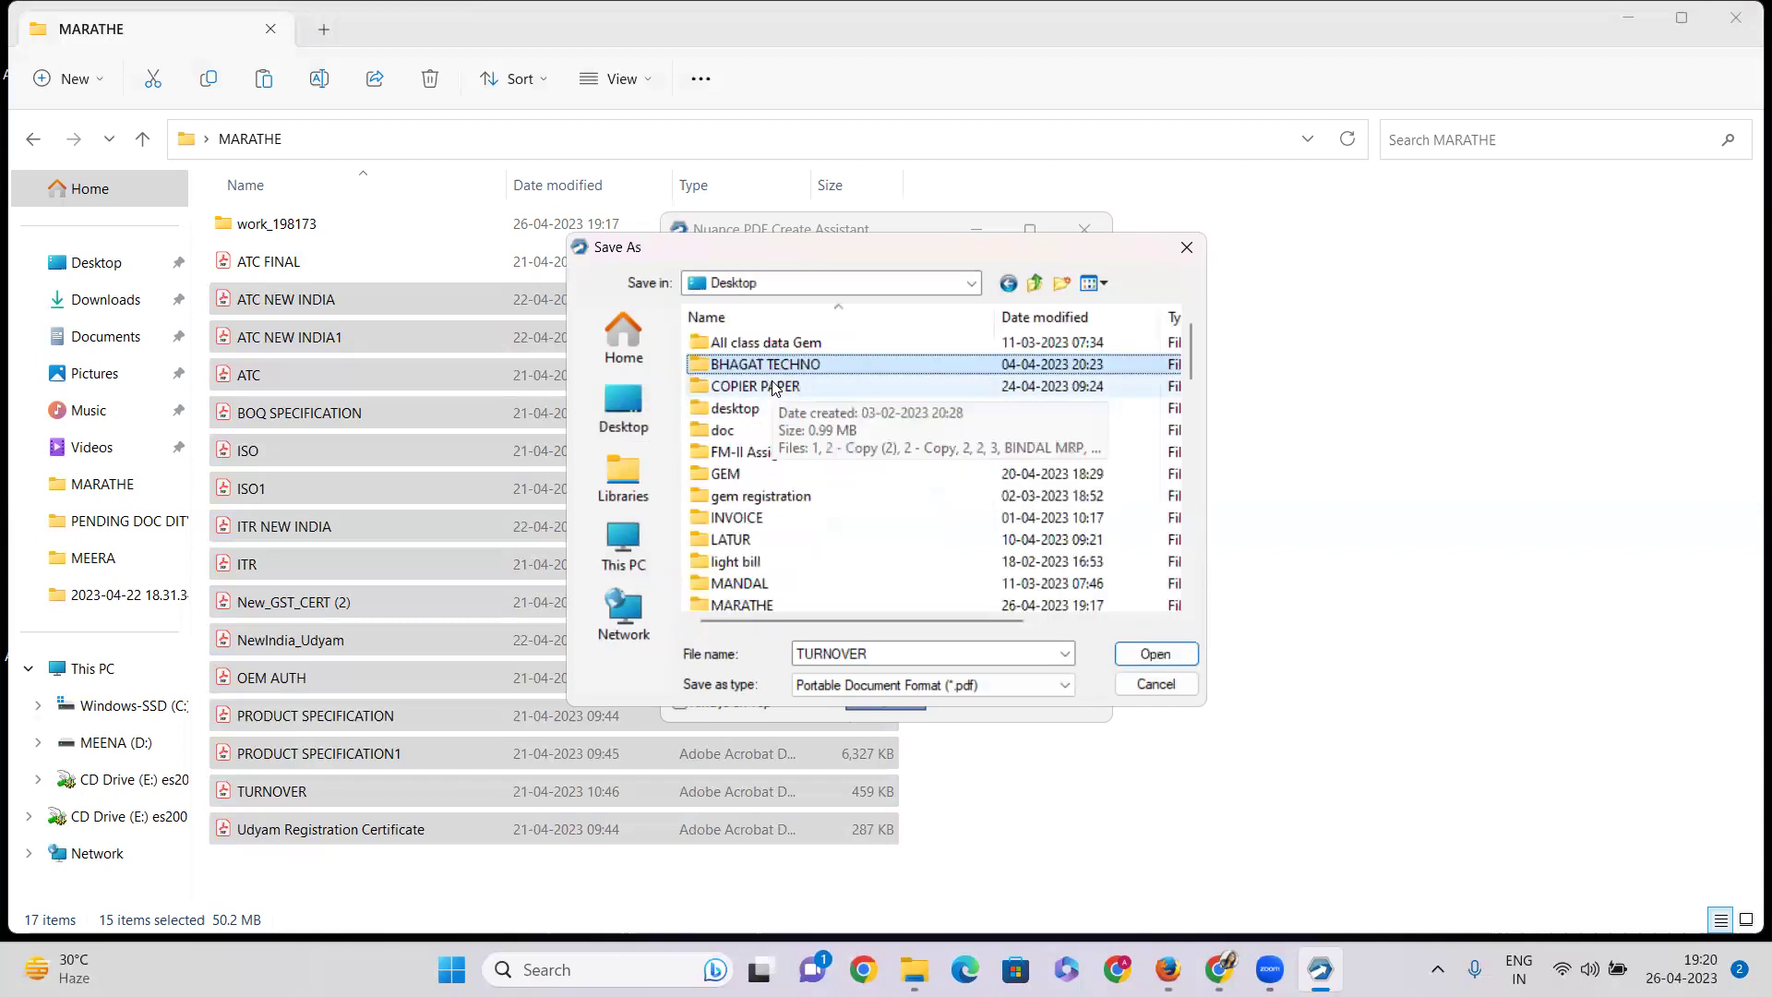
double_click(754, 588)
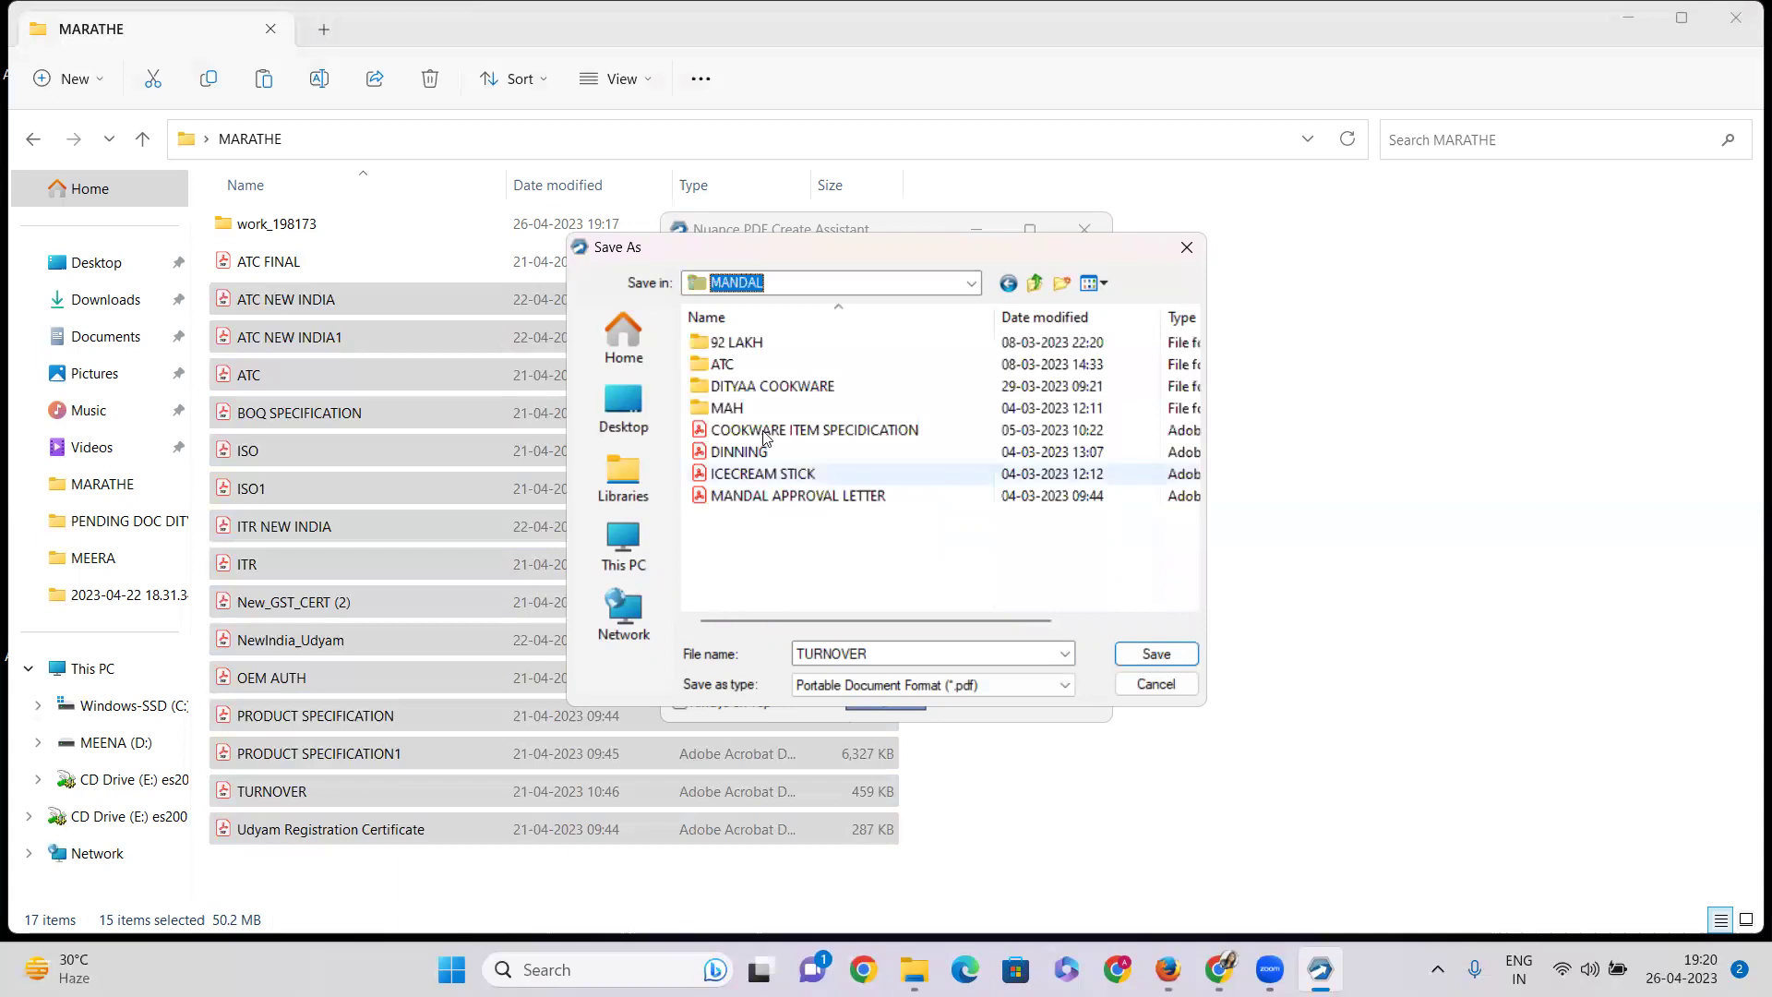
click(1035, 282)
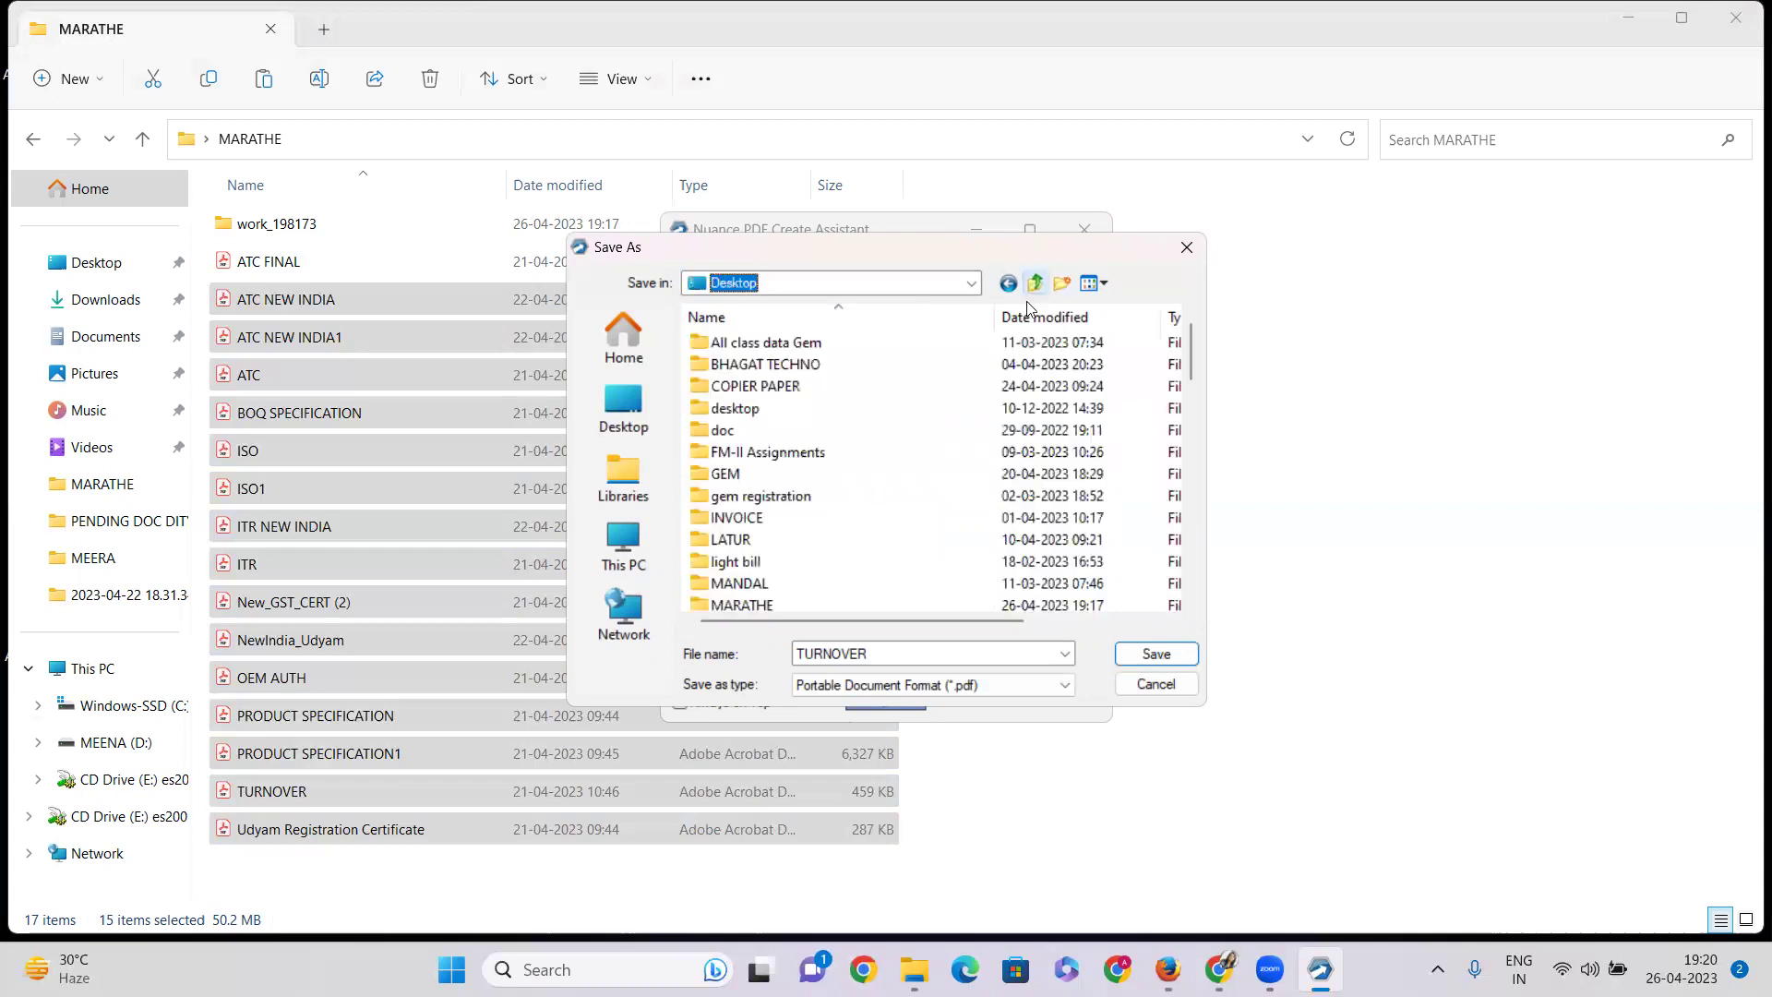
double_click(753, 604)
click(763, 343)
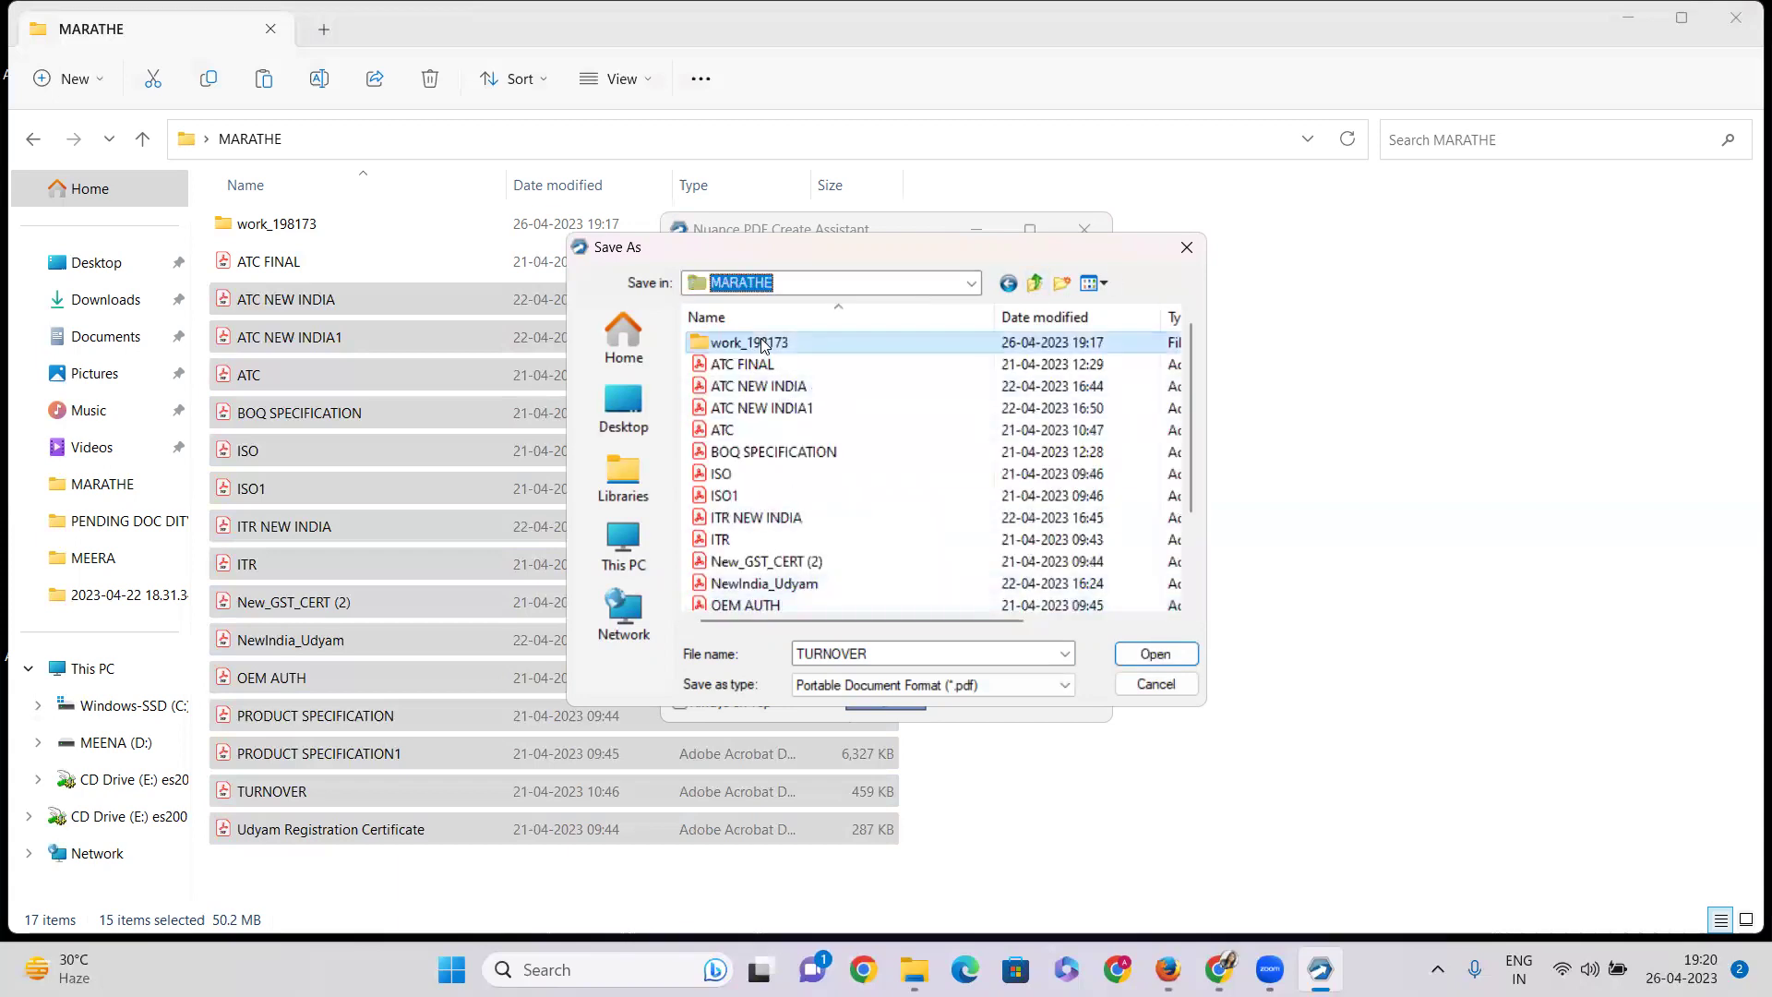
double_click(762, 343)
Step: Name the combined PDF TECHNICAL and save it in work_198173
double_click(917, 654)
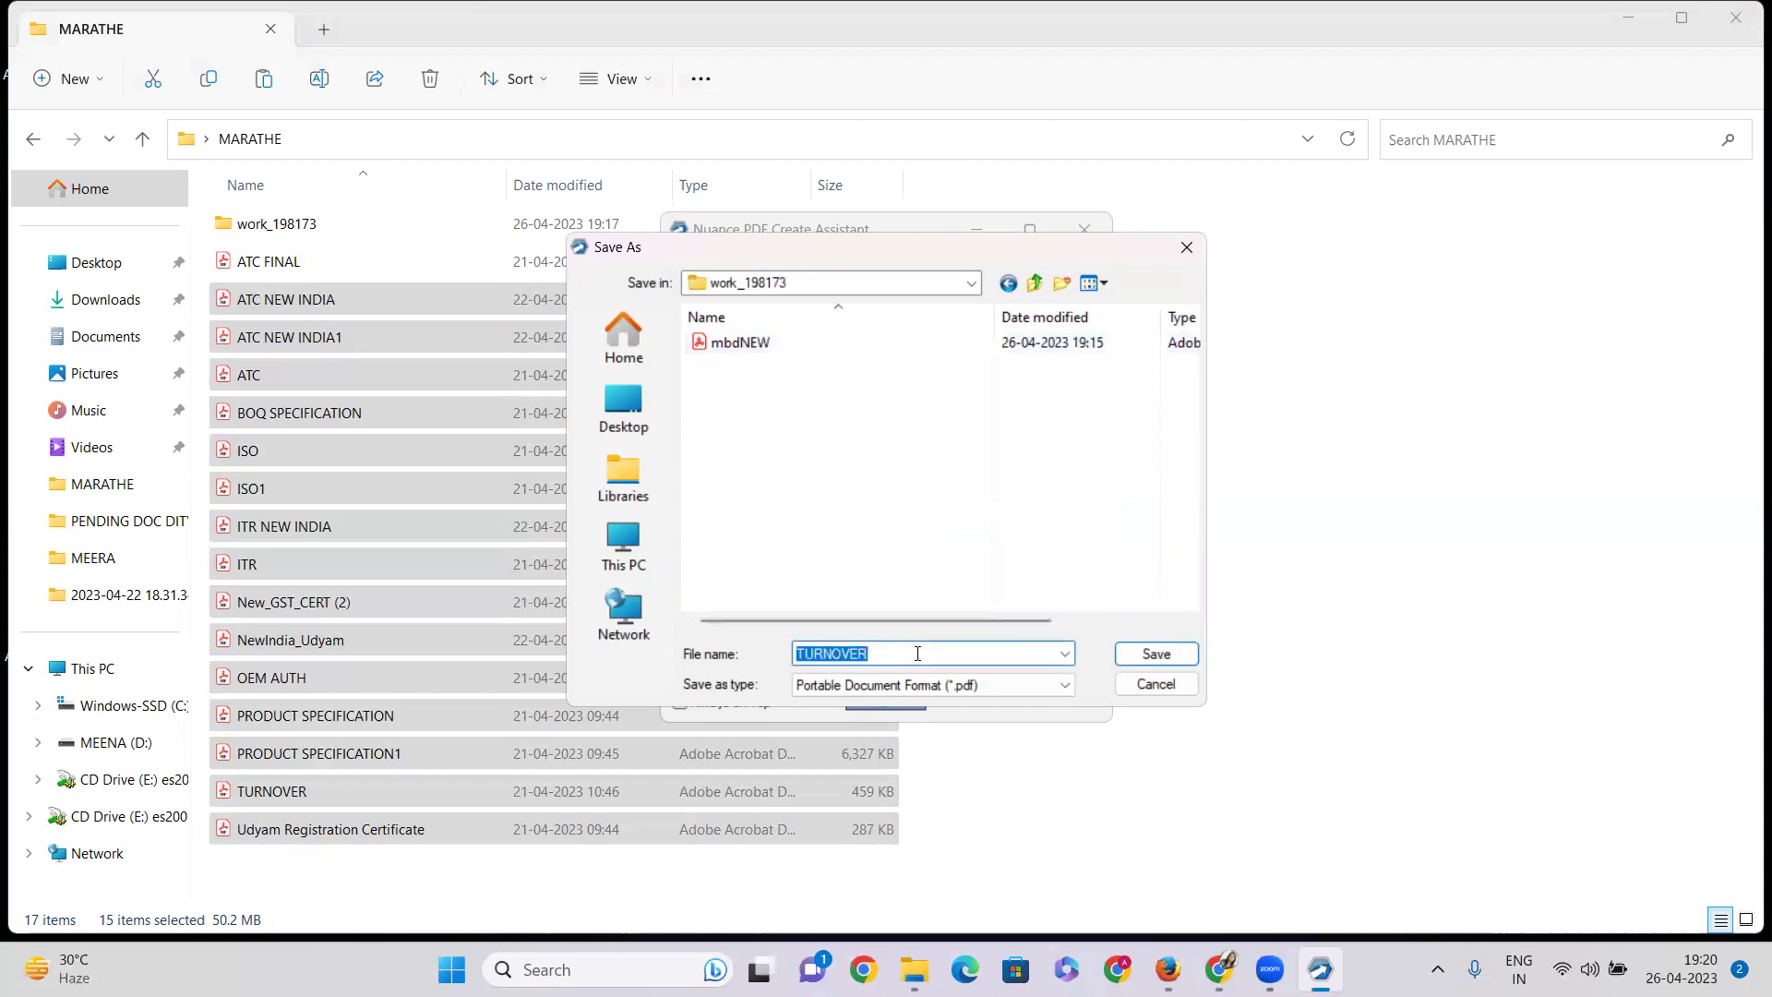
text(TECHNICAL)
click(1157, 654)
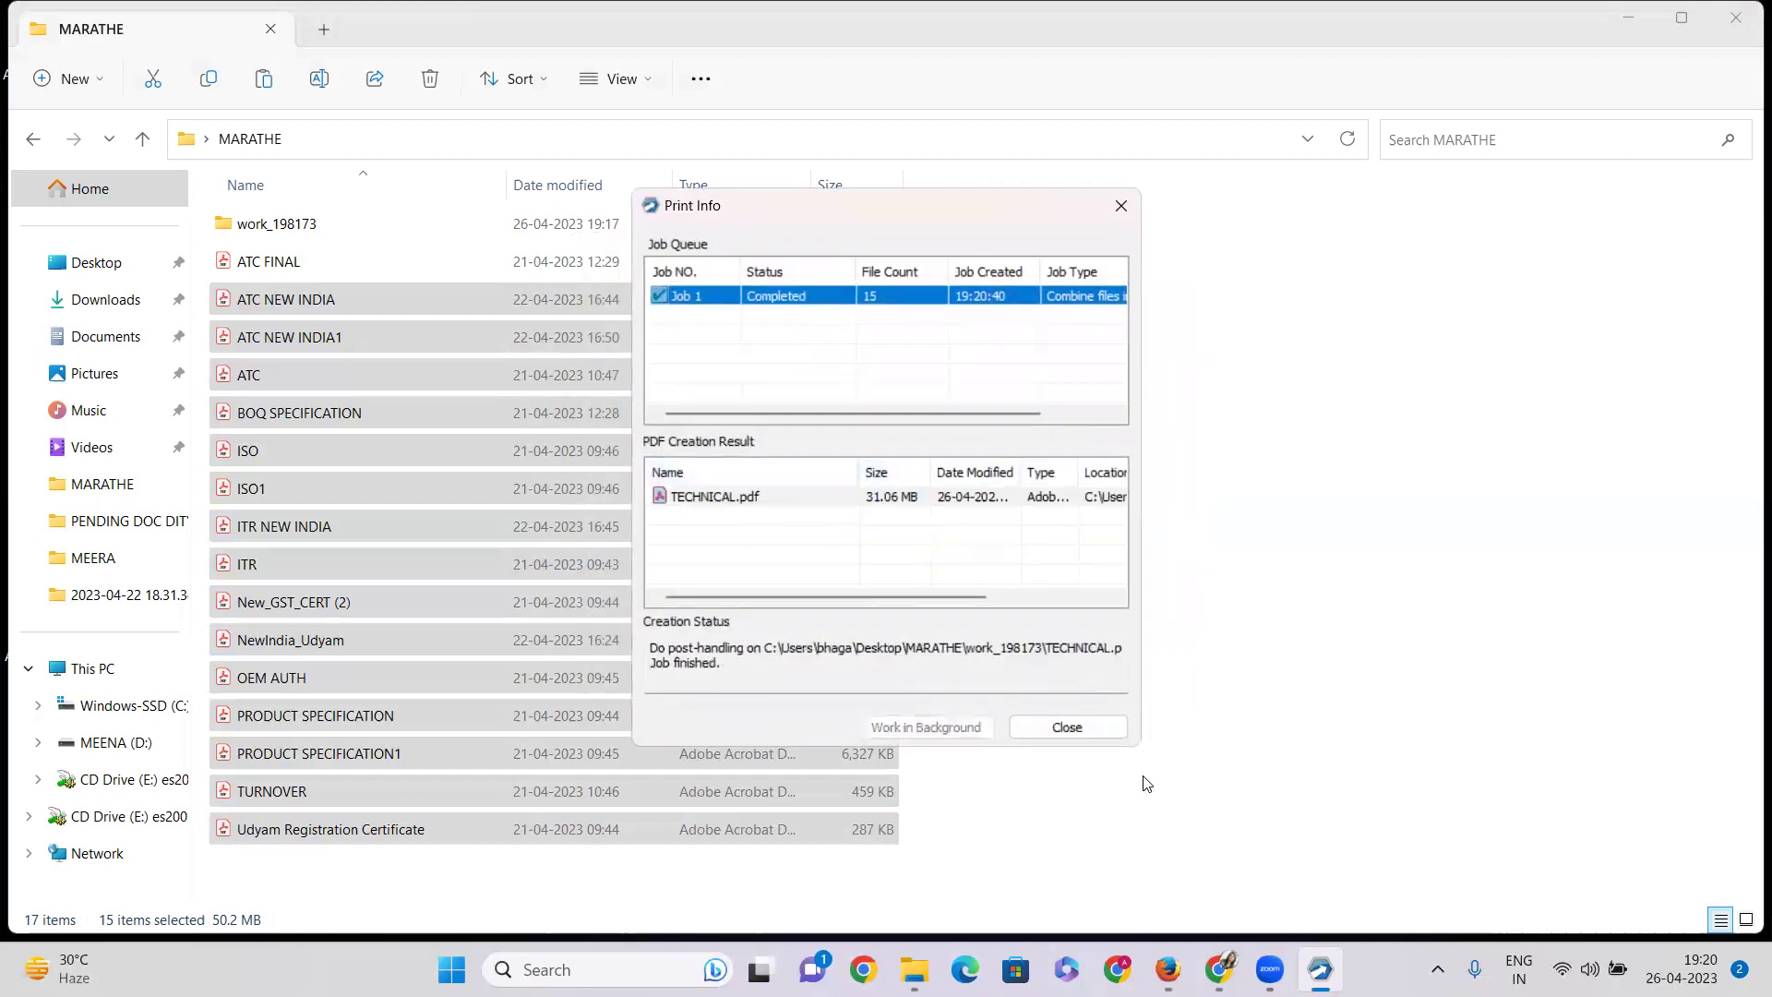
click(1218, 969)
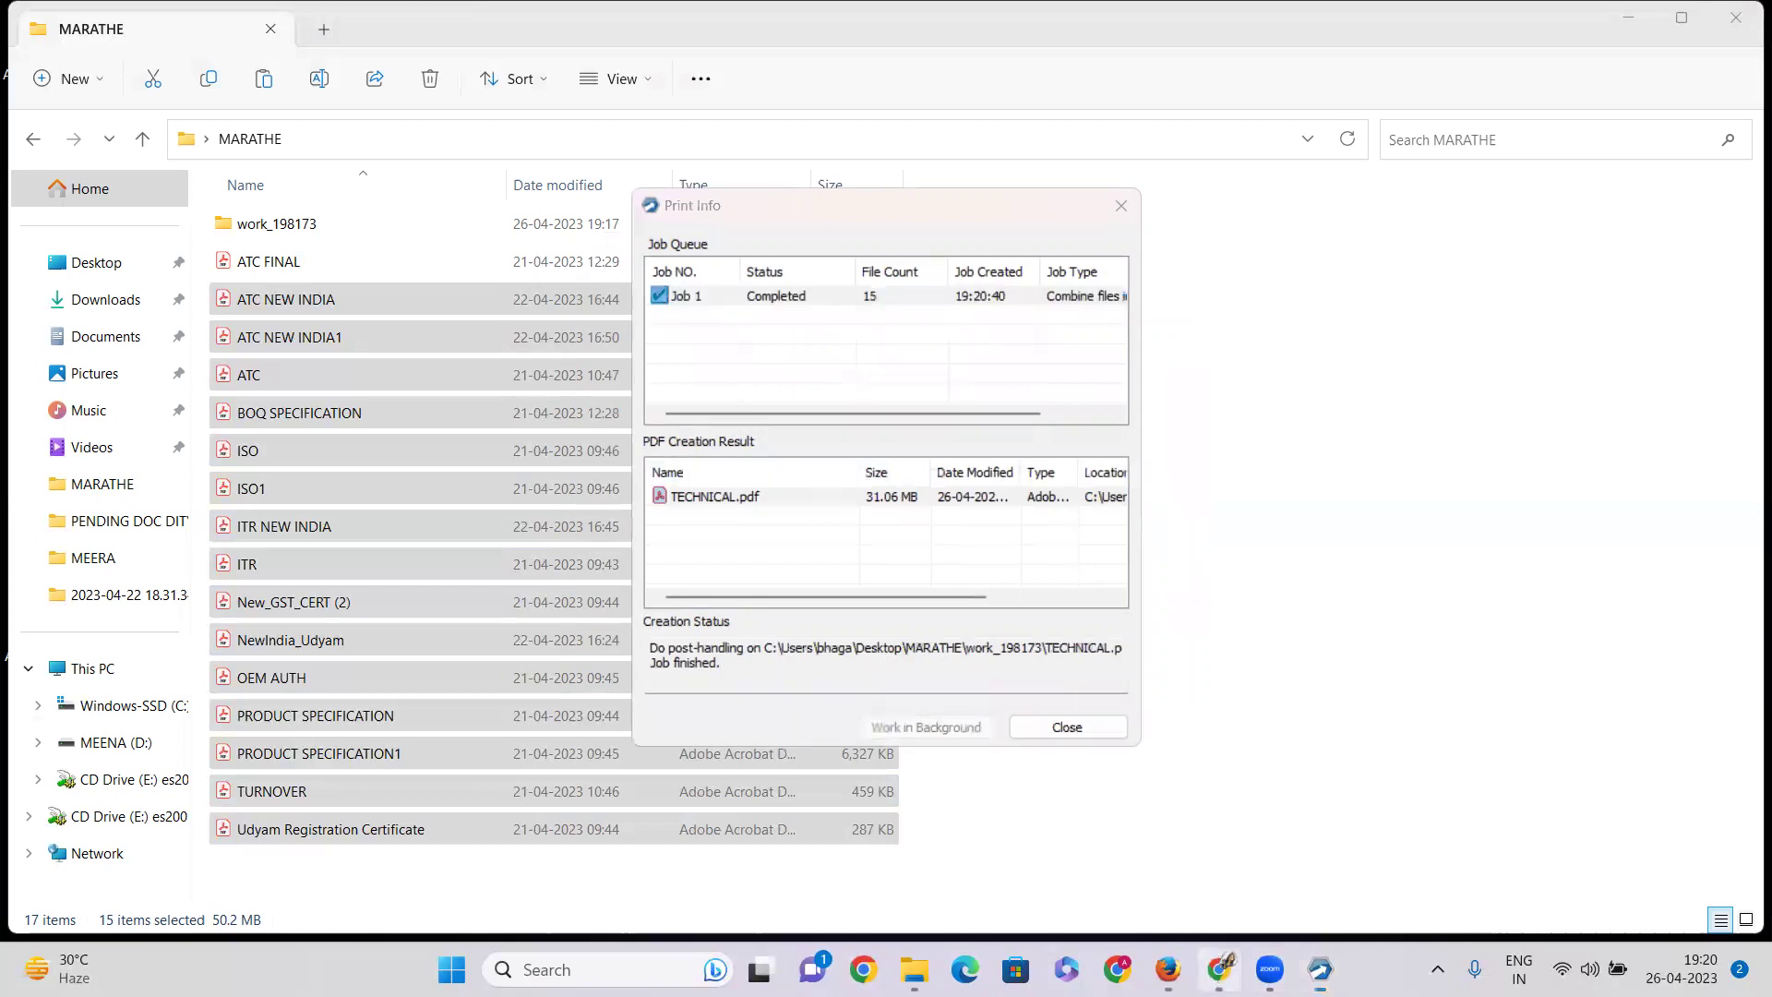
Step: Highlight the Tender Fee 10,000, EMD Amount 2,95,693 and the tender cost/EMD description
scroll(1080, 461, up, 1)
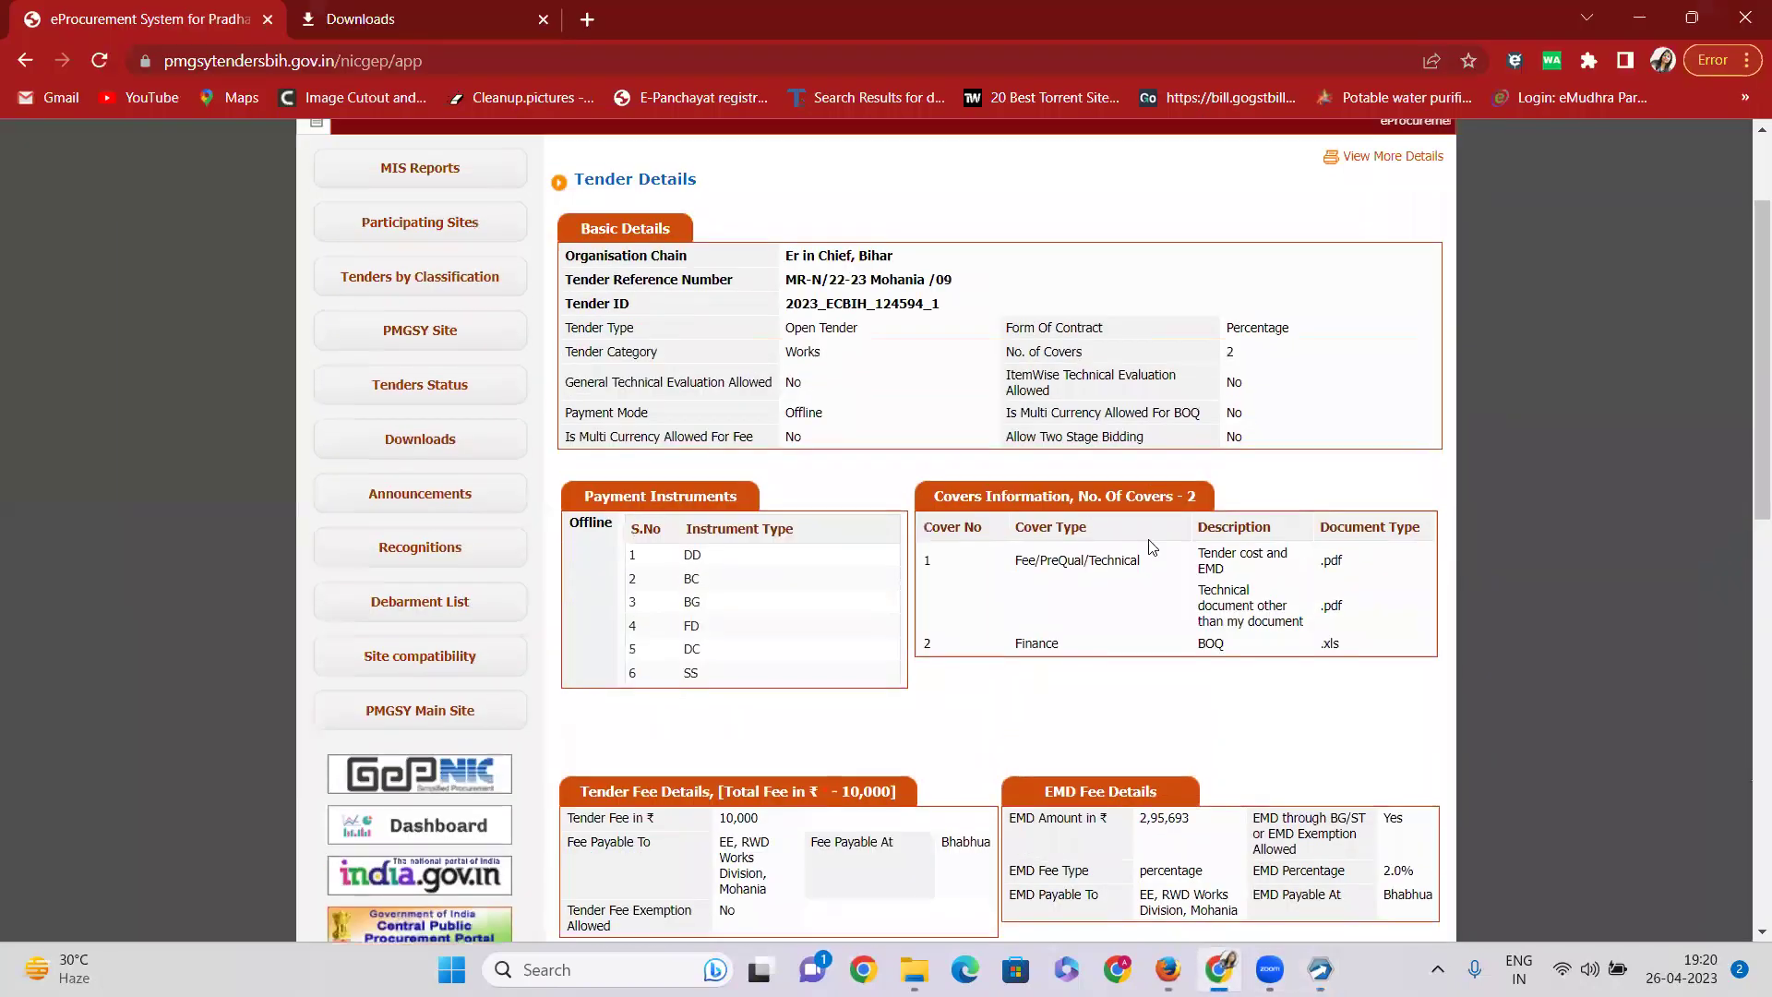
scroll(1153, 540, down, 3)
drag(1140, 472, 1180, 471)
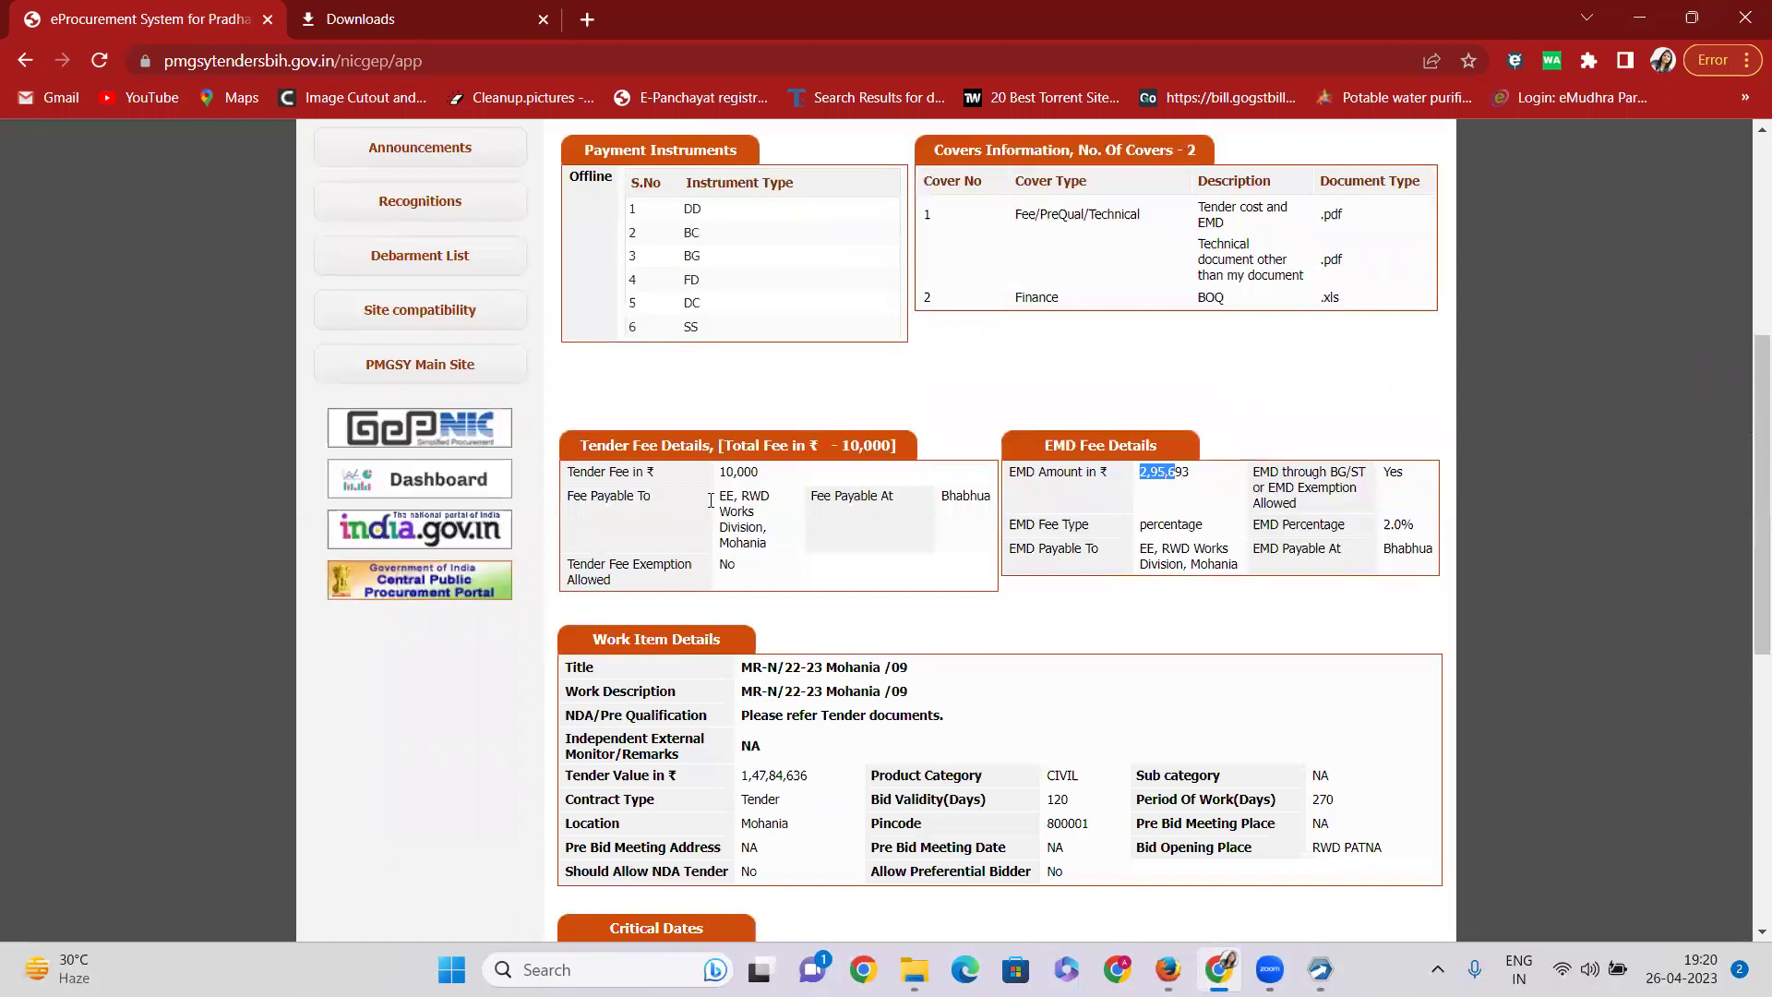
drag(718, 471, 766, 482)
drag(1139, 473, 1193, 474)
drag(1198, 208, 1246, 226)
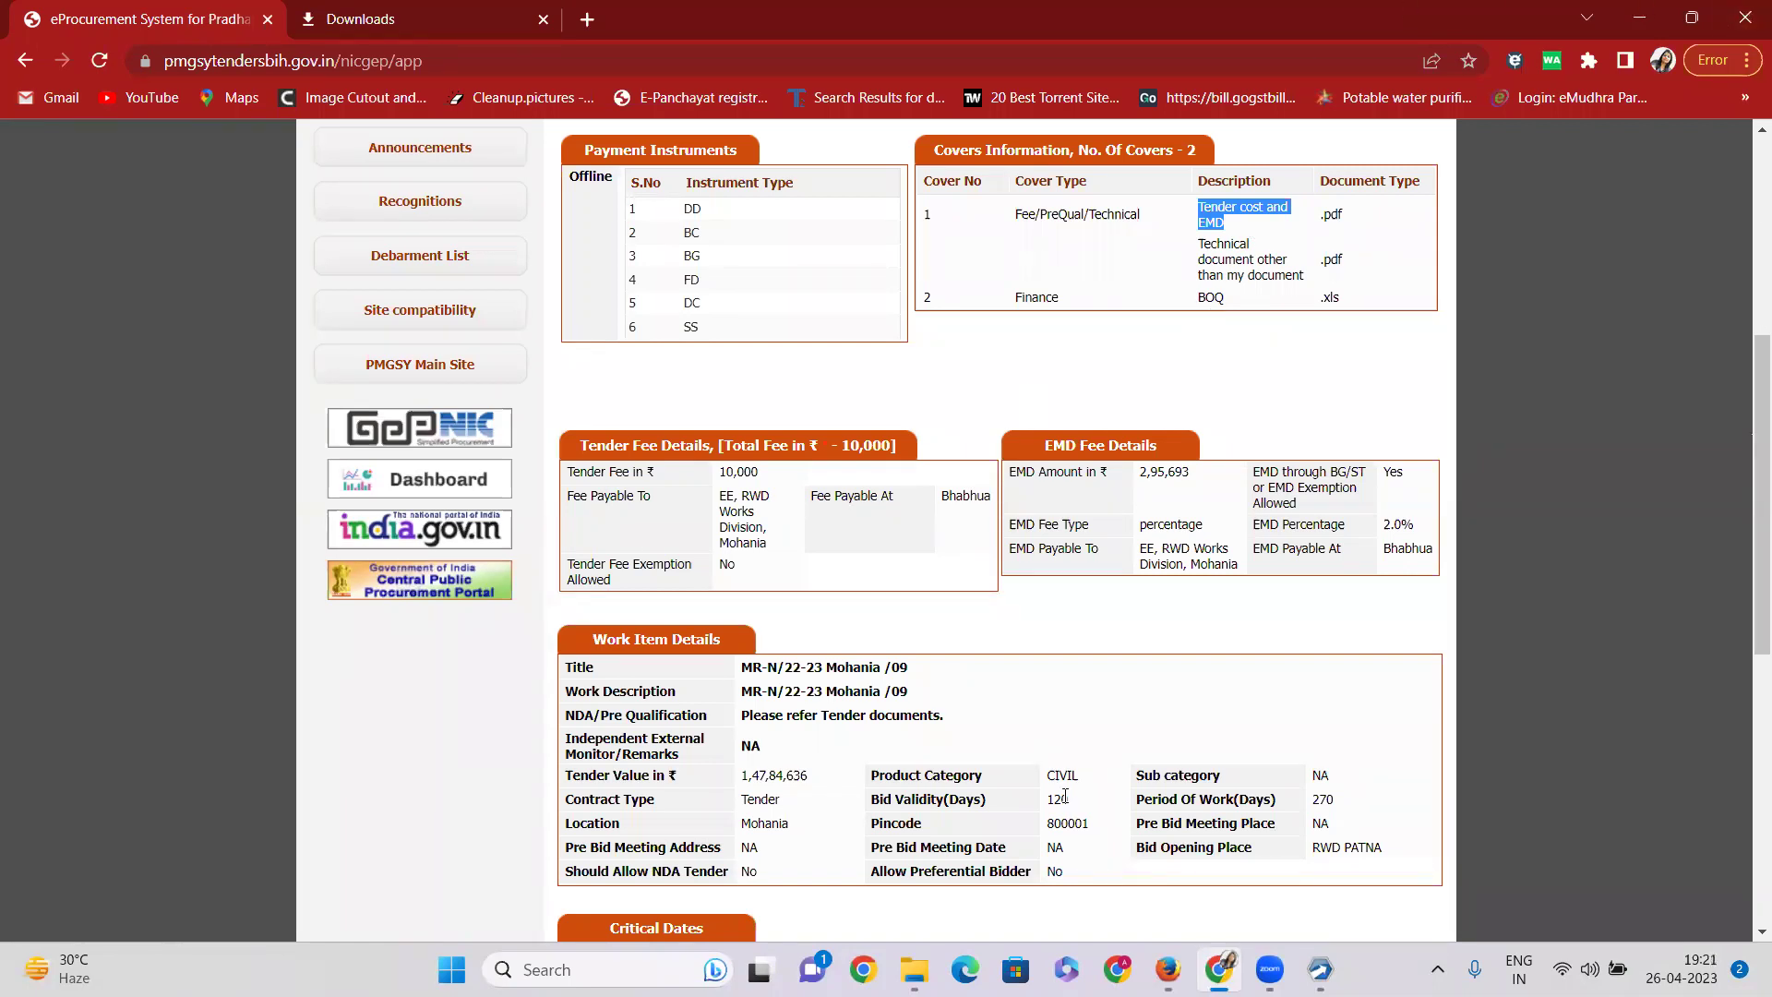
click(1300, 394)
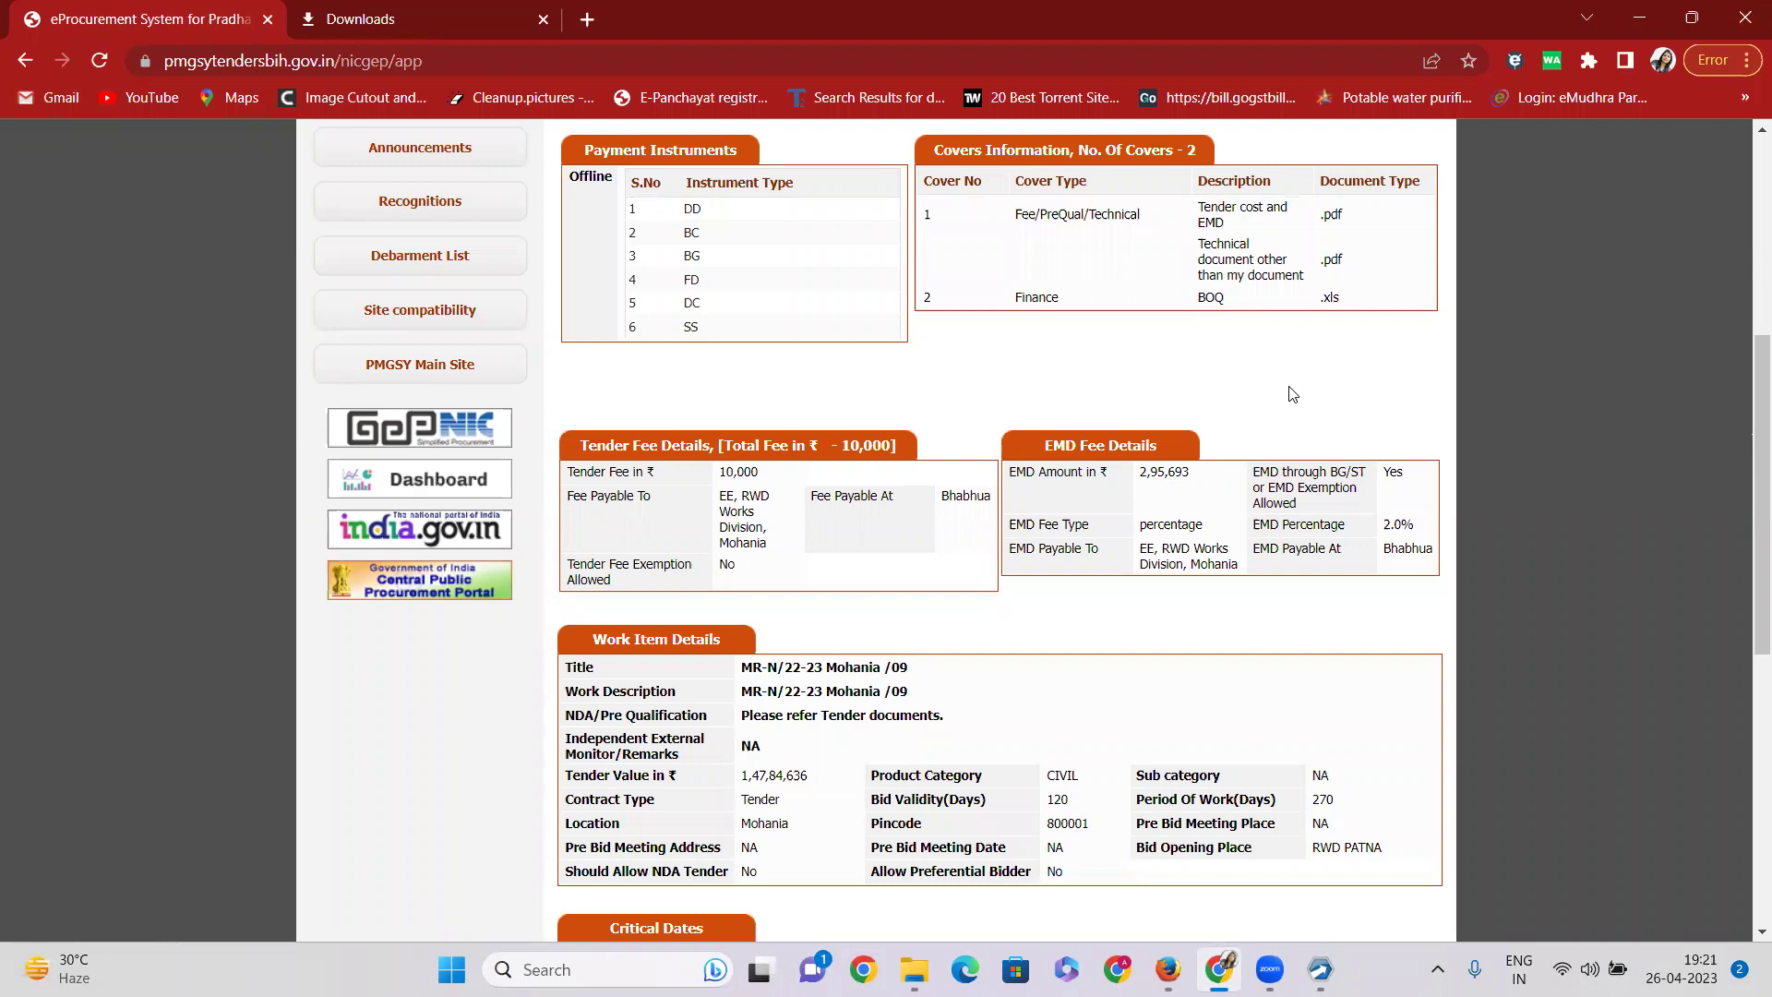
Step: Highlight the BOQ .xls requirement under the Finance cover type
drag(1198, 296, 1217, 297)
click(1211, 327)
drag(1343, 297, 1207, 303)
drag(1011, 299, 1073, 305)
drag(1196, 216, 1254, 232)
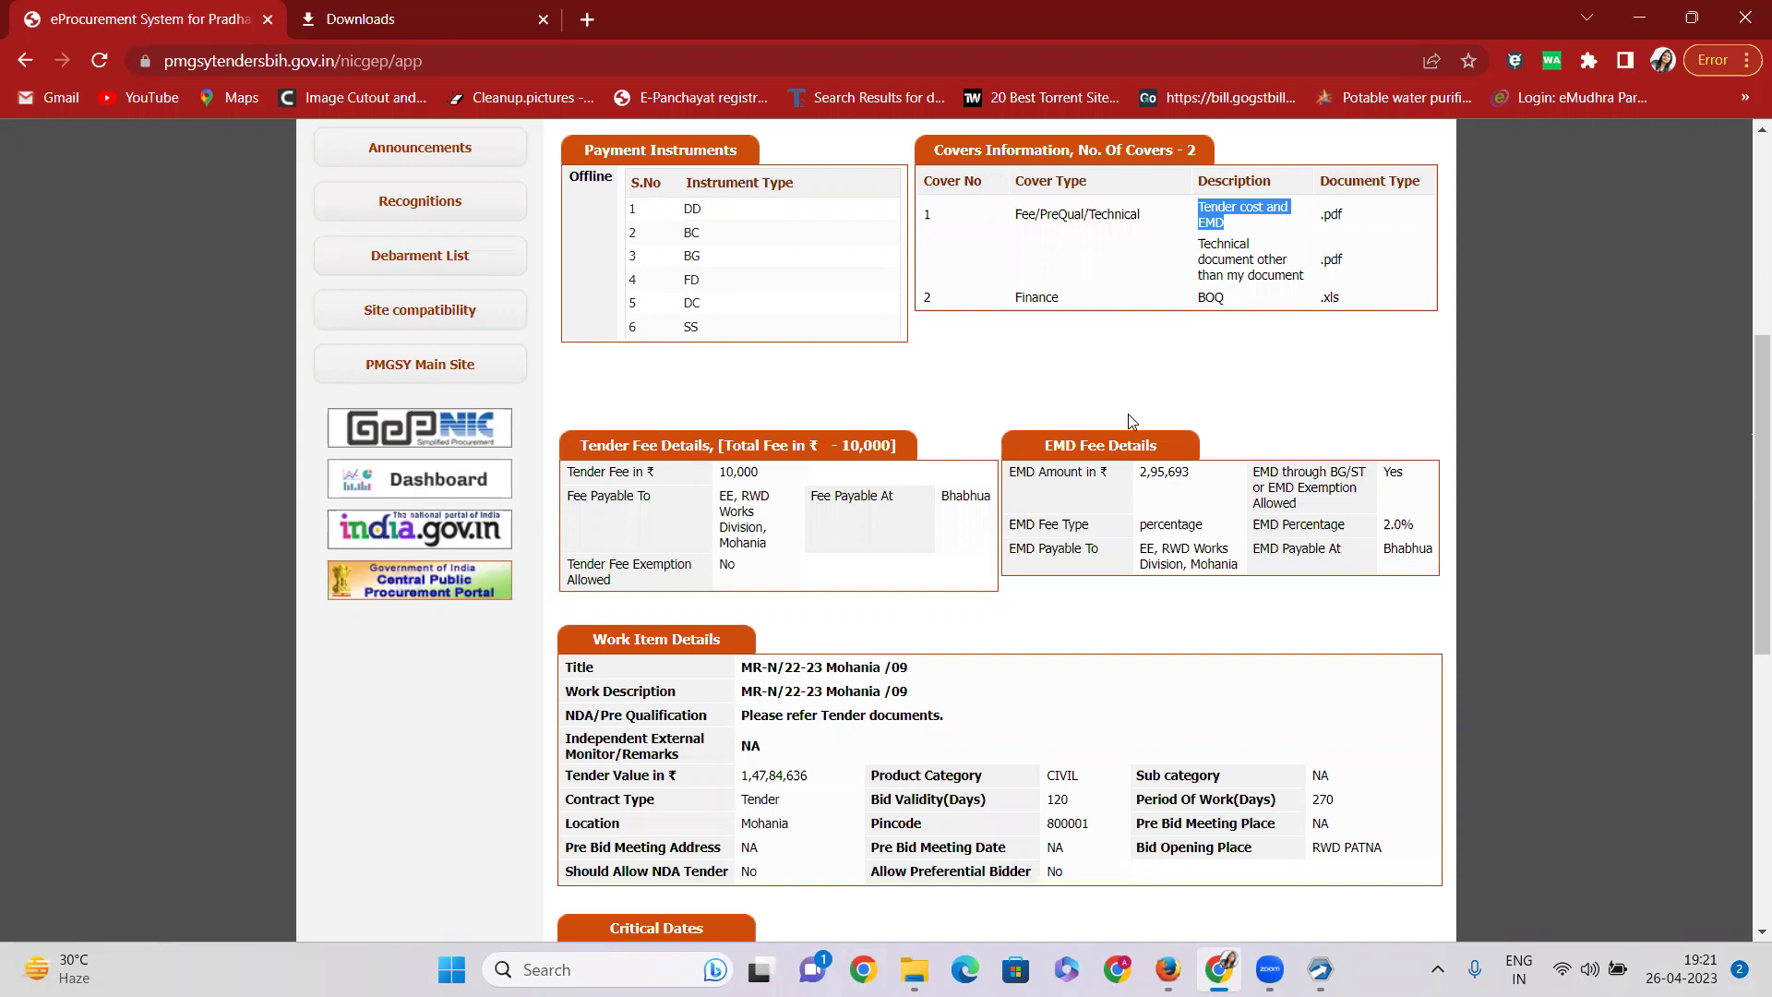
click(1217, 260)
Step: Highlight both technical .pdf cover documents and the BOQ .xls entry
drag(1249, 245, 1363, 275)
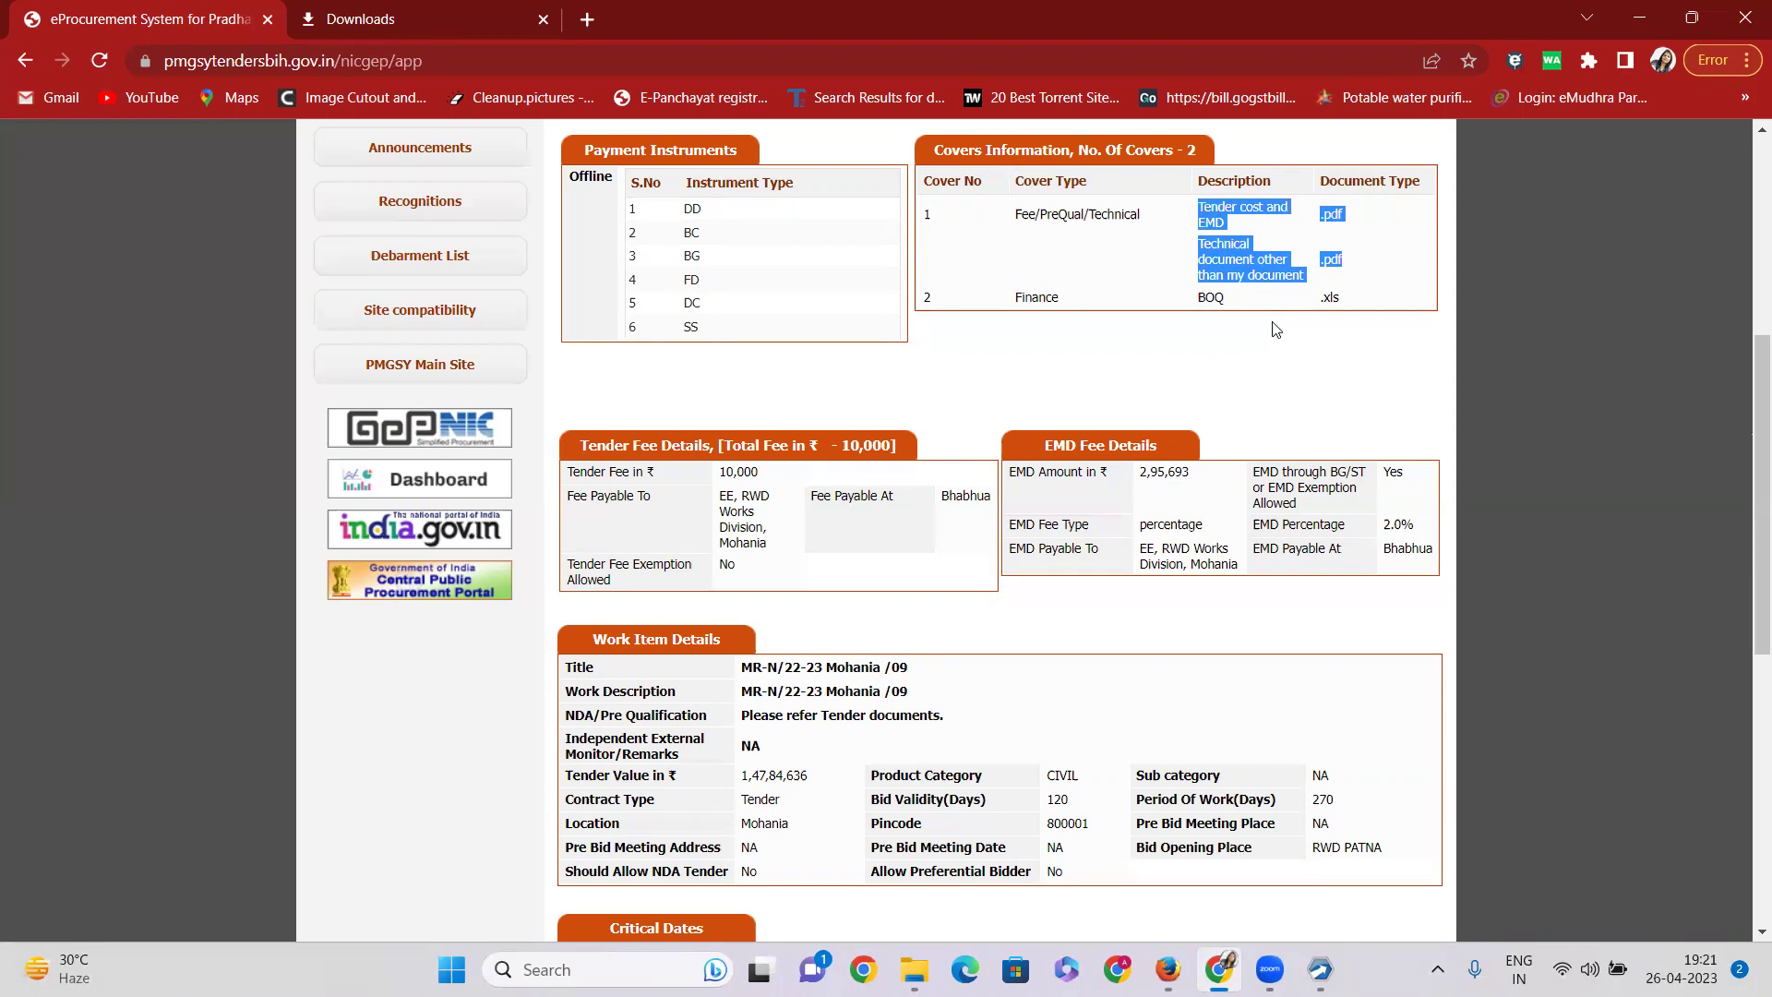
drag(1199, 298, 1357, 297)
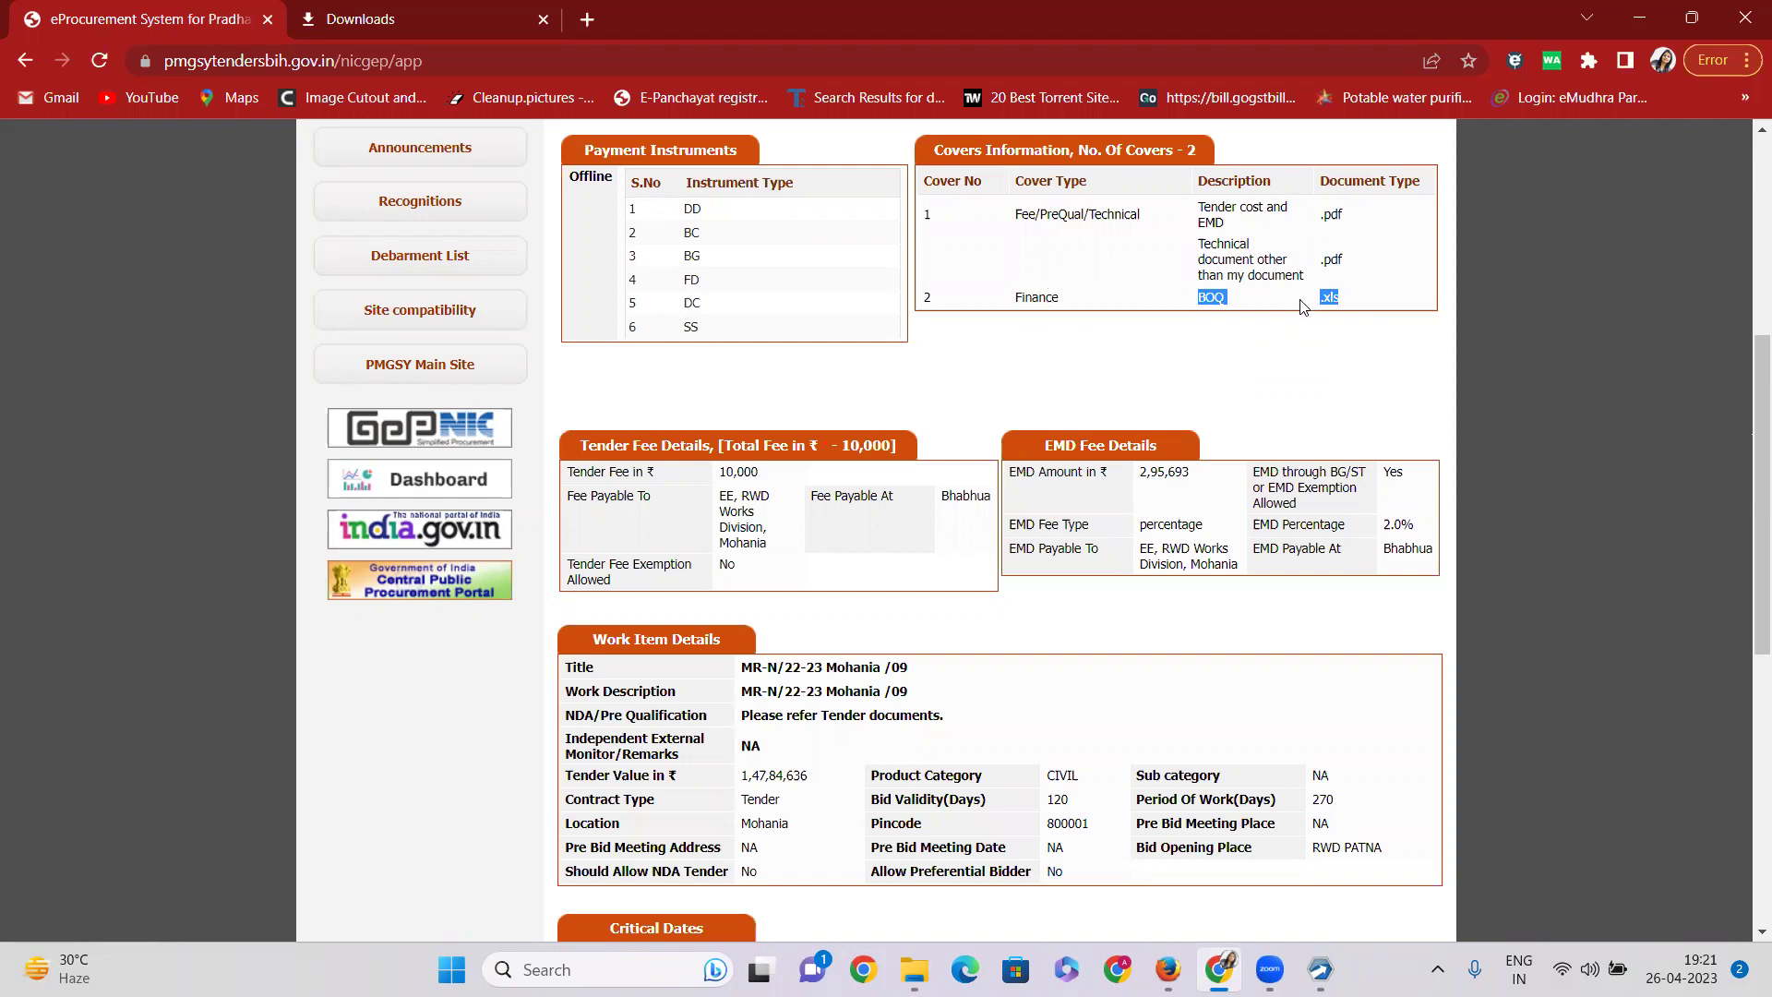
drag(1215, 207, 1298, 270)
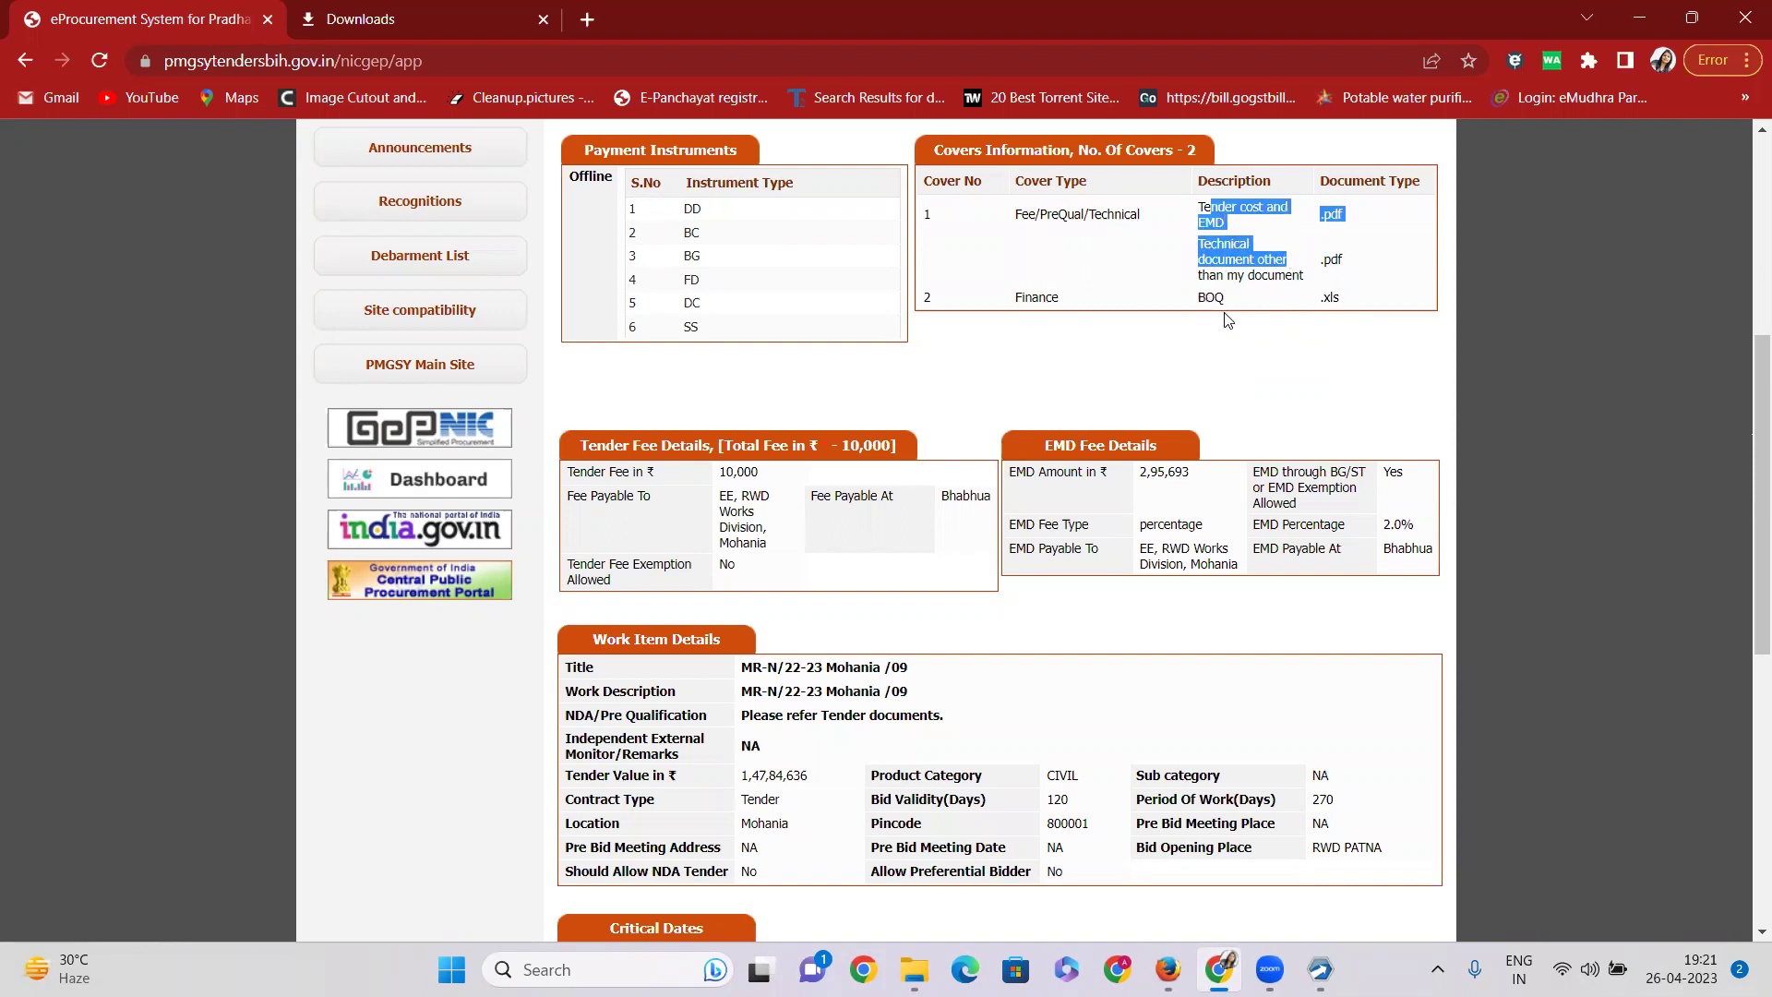
click(1259, 275)
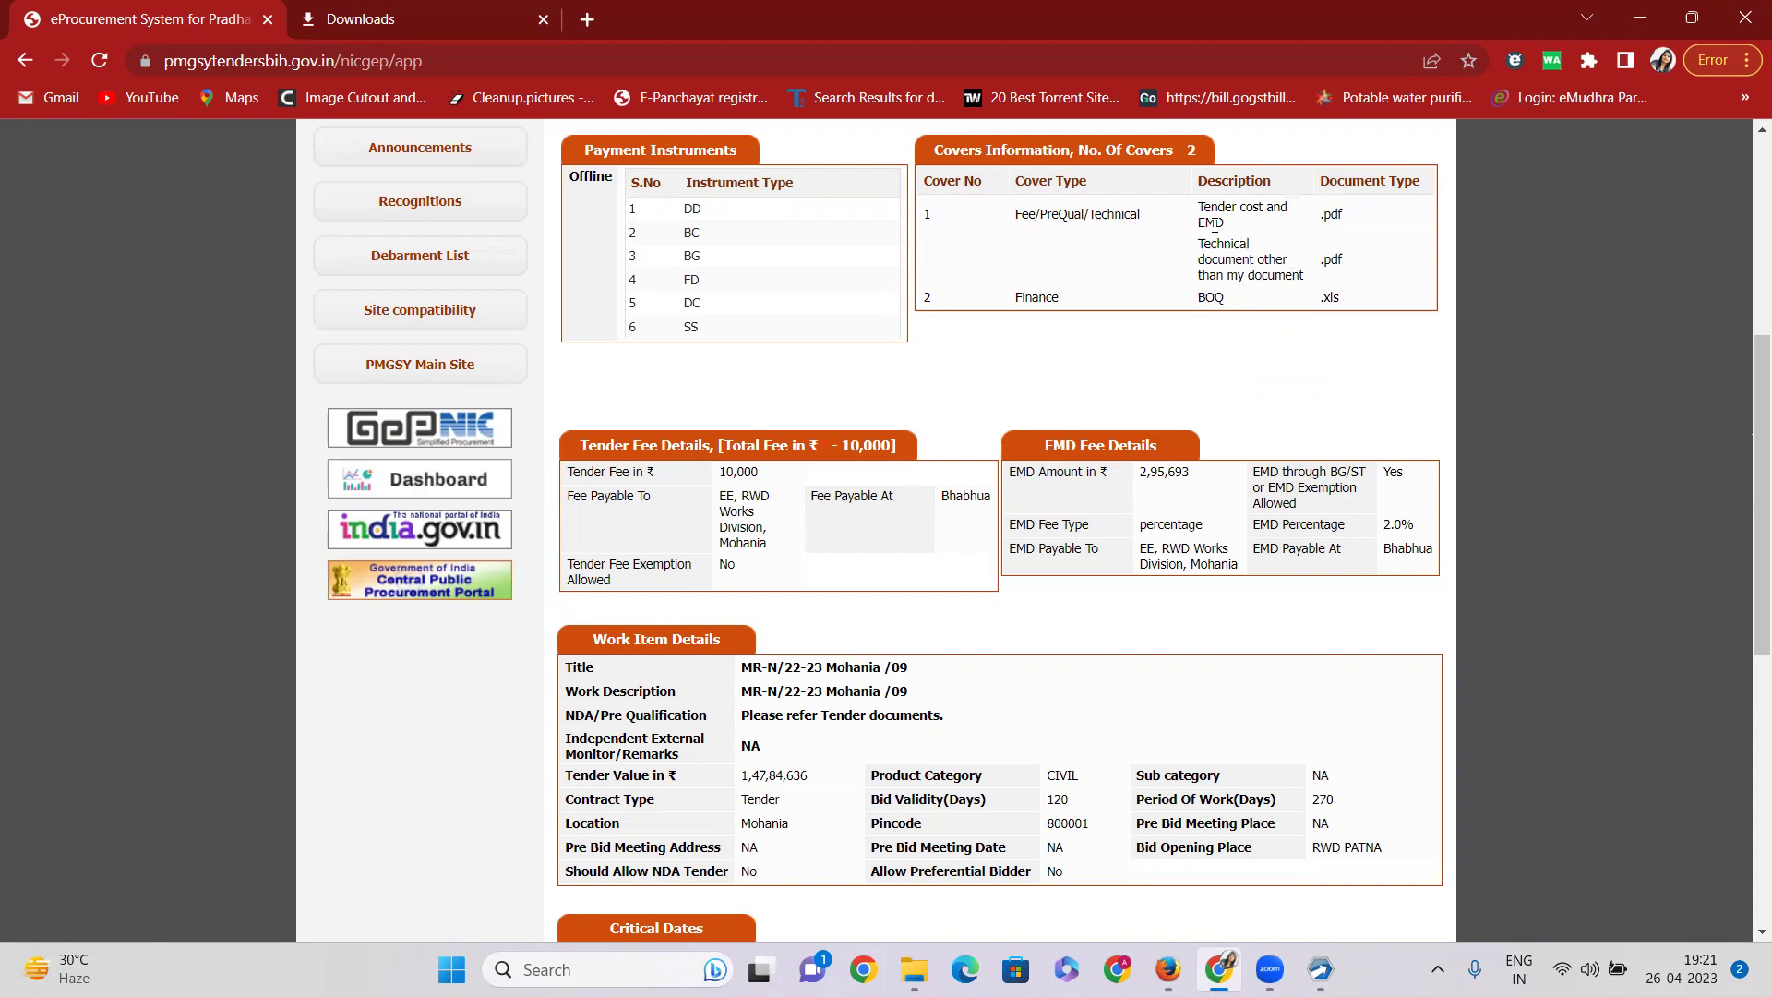
drag(1200, 199, 1359, 264)
drag(1211, 290, 1335, 301)
click(1204, 366)
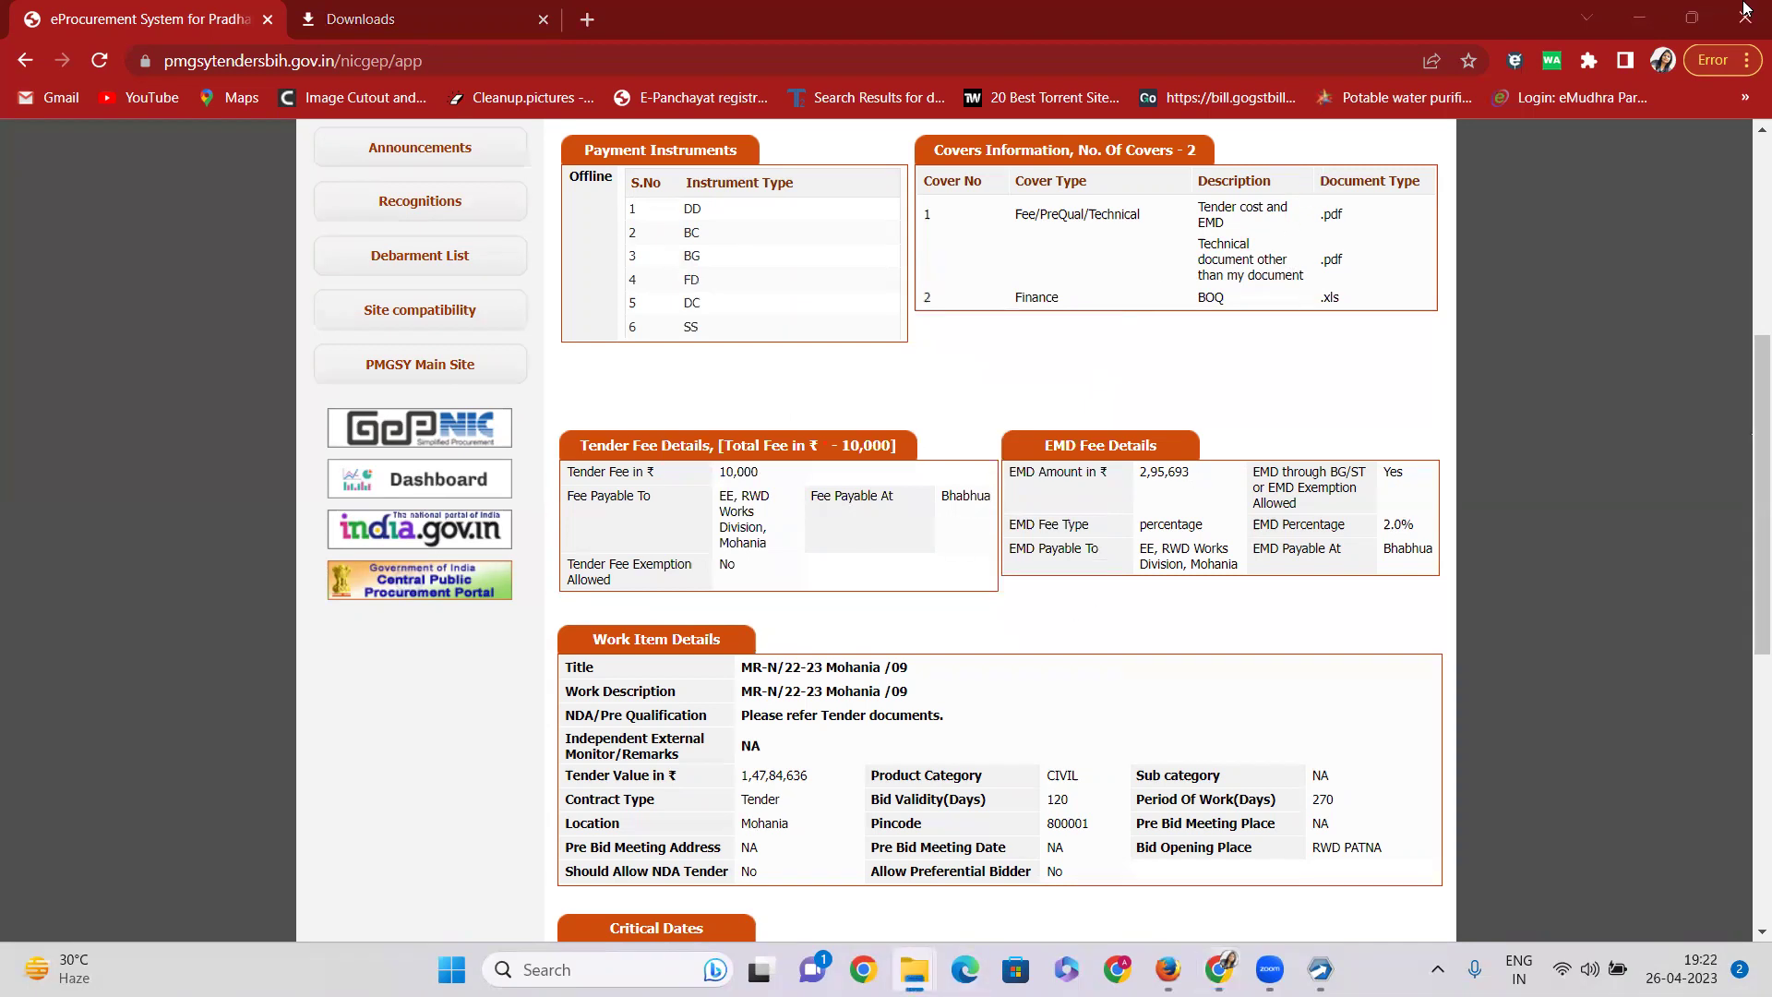
click(1640, 18)
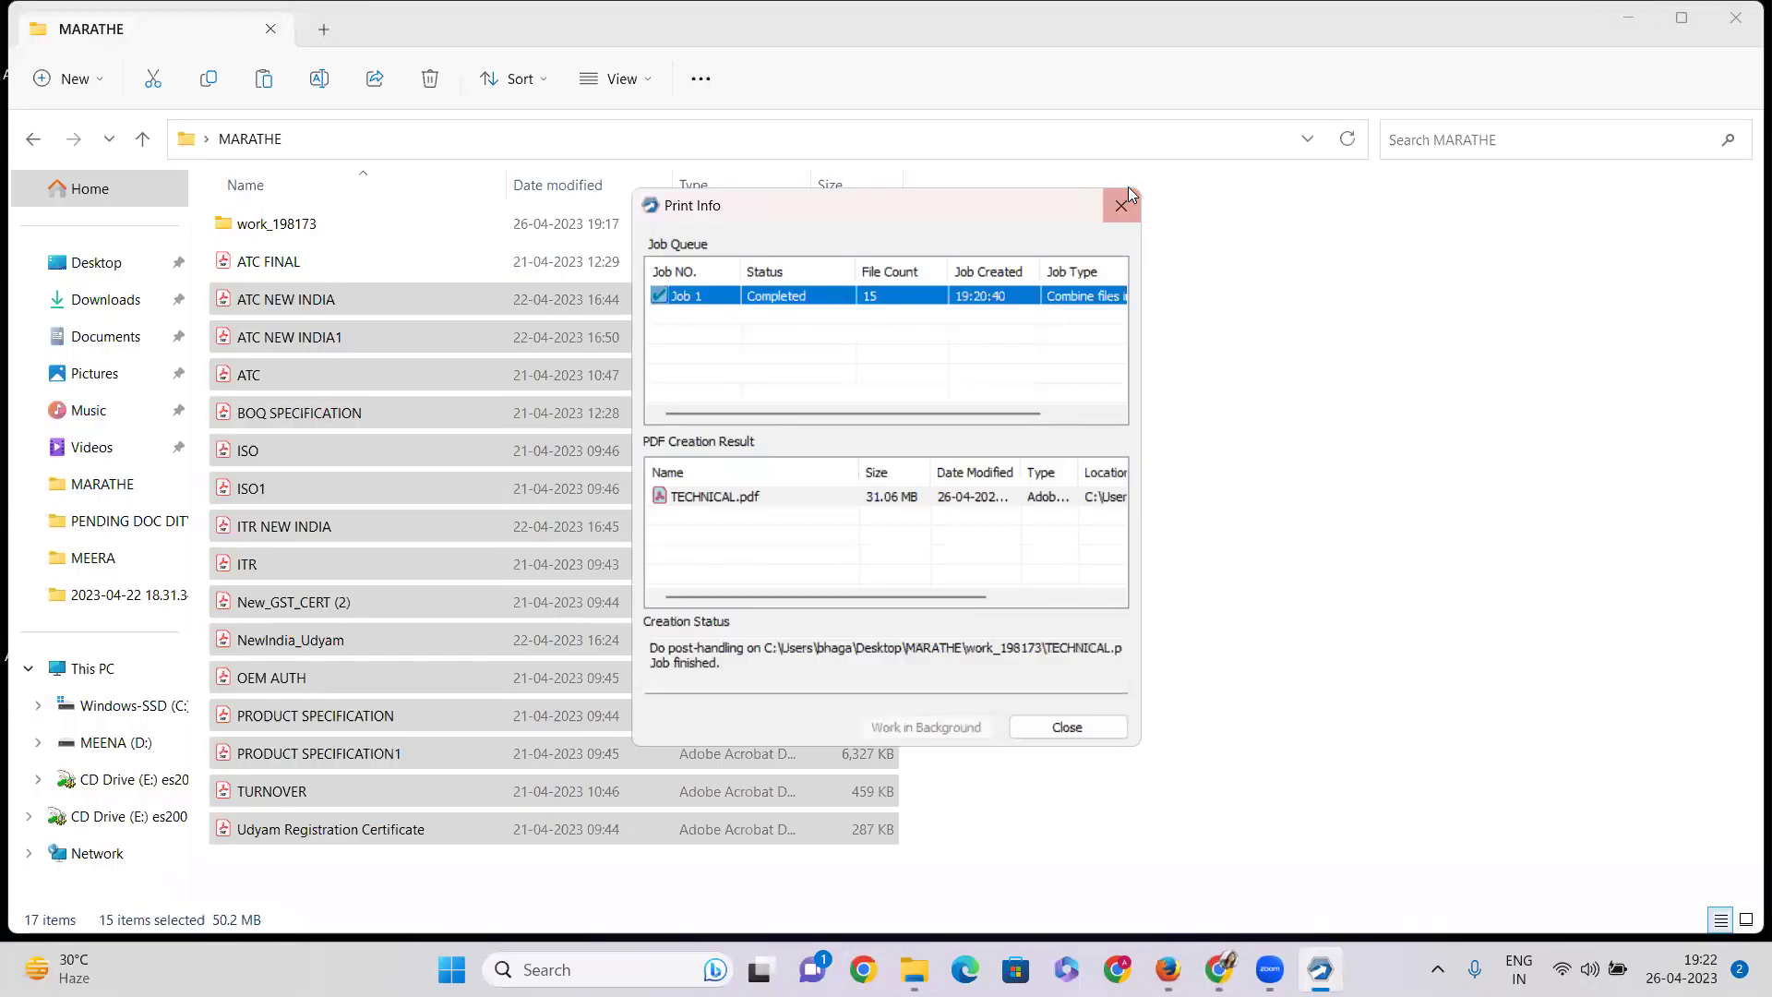
Step: Close the PDF creation result and confirm TECHNICAL is in work_198173
click(1122, 201)
double_click(244, 223)
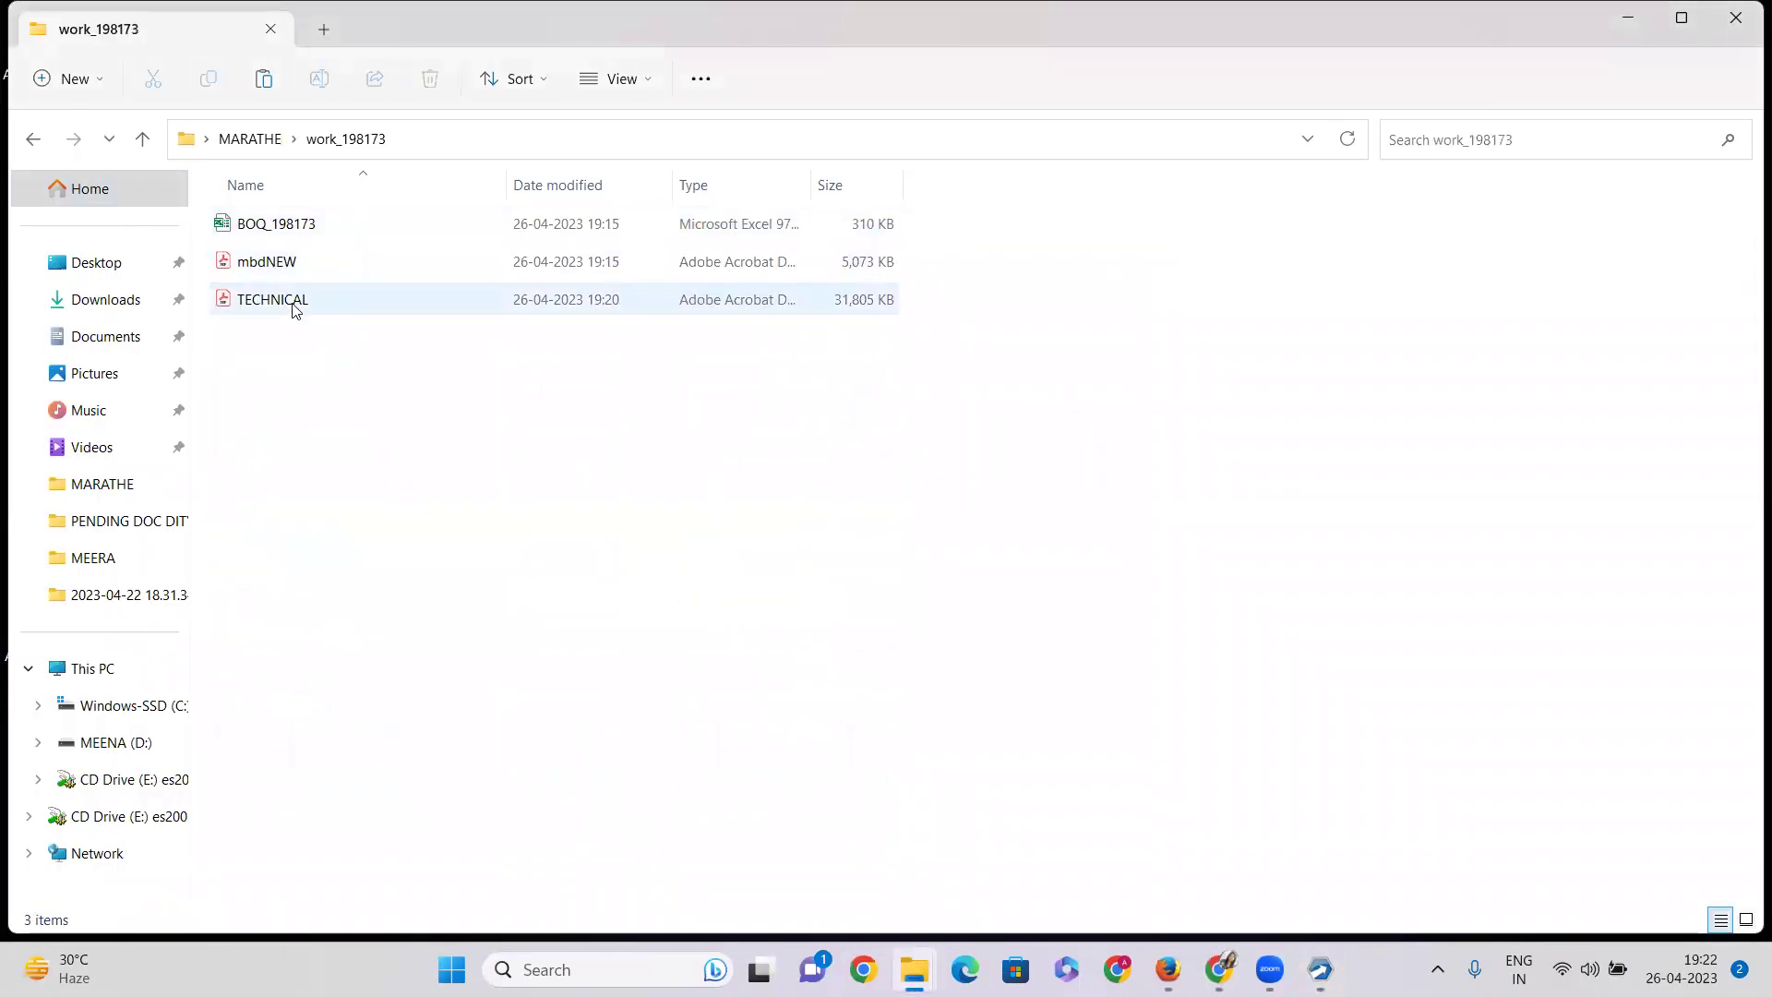
click(289, 305)
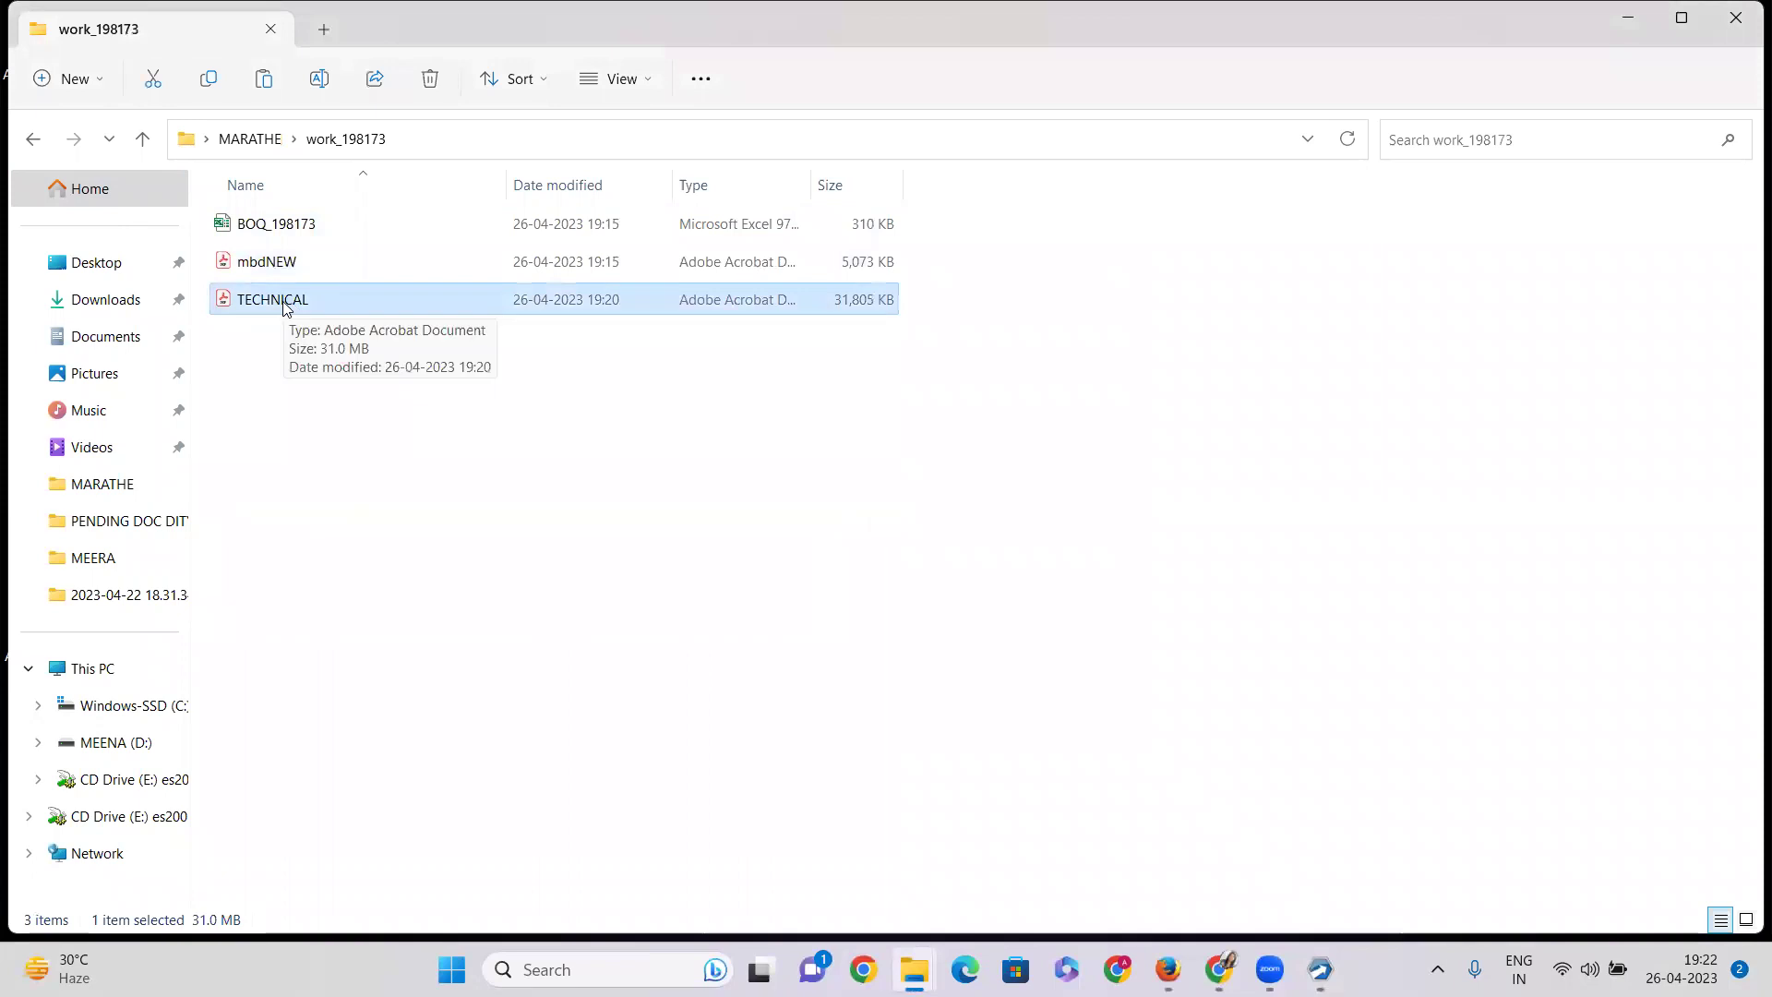
click(249, 138)
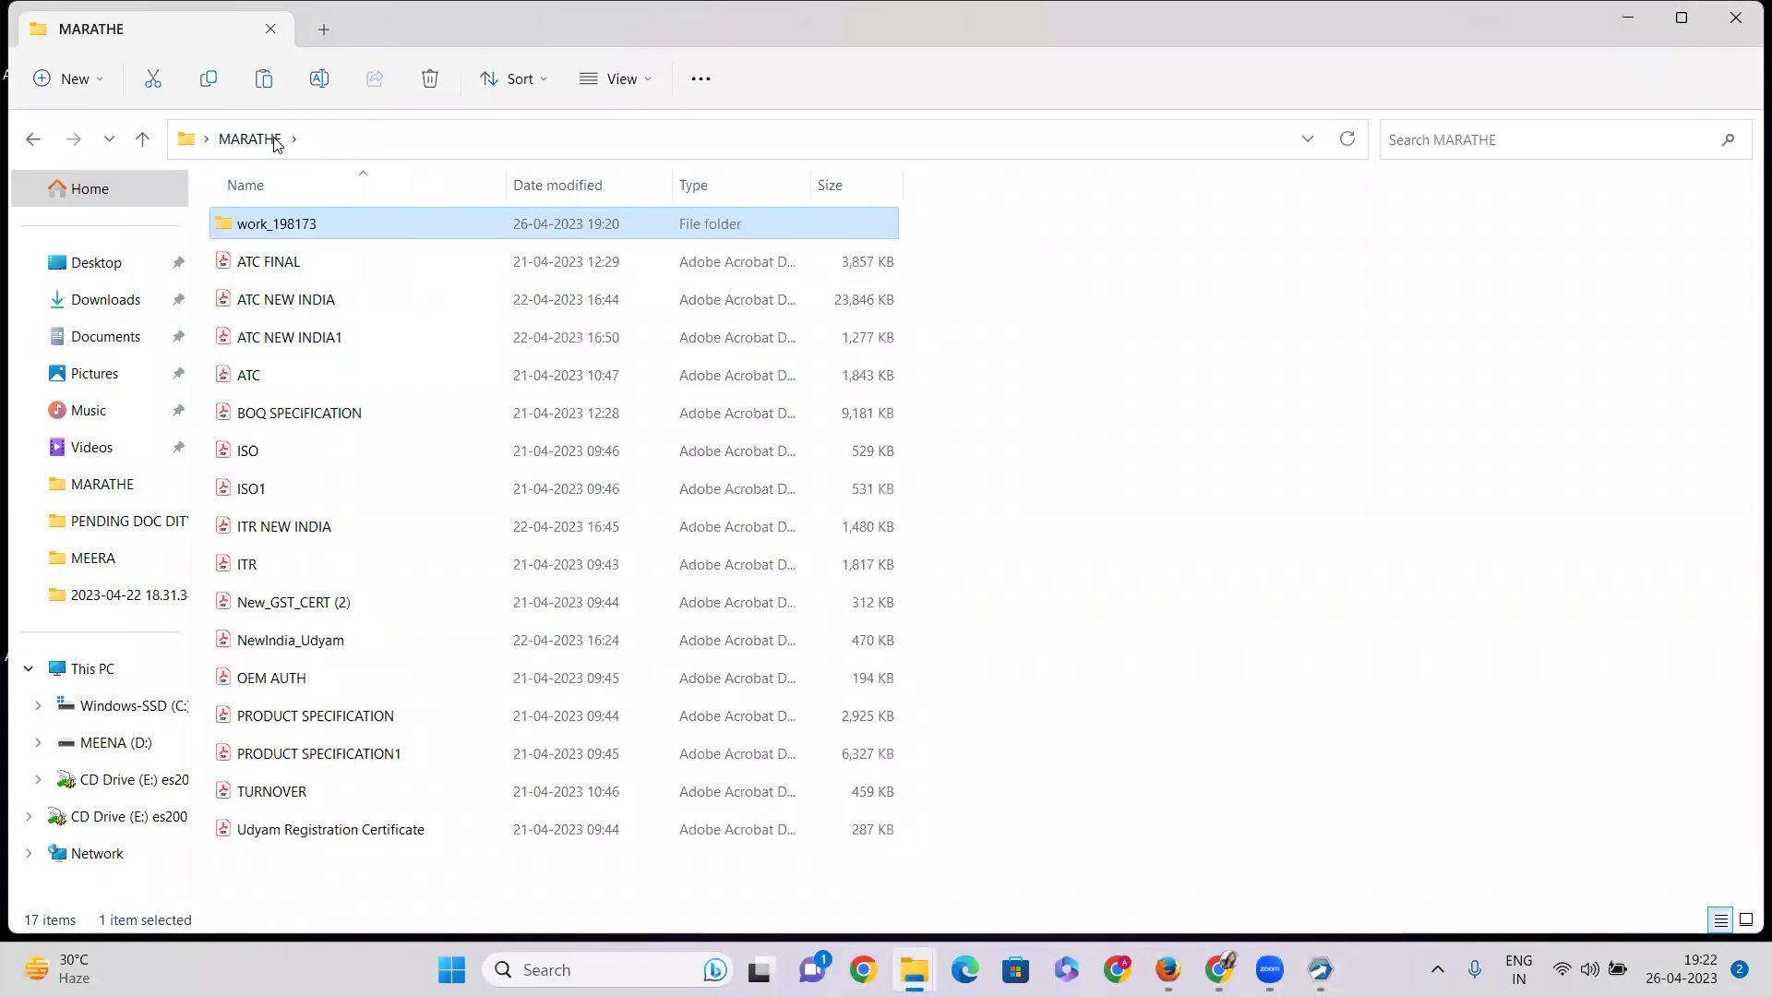
Step: Copy ISO.pdf from the MARATHE folder and paste it into work_198173
click(282, 263)
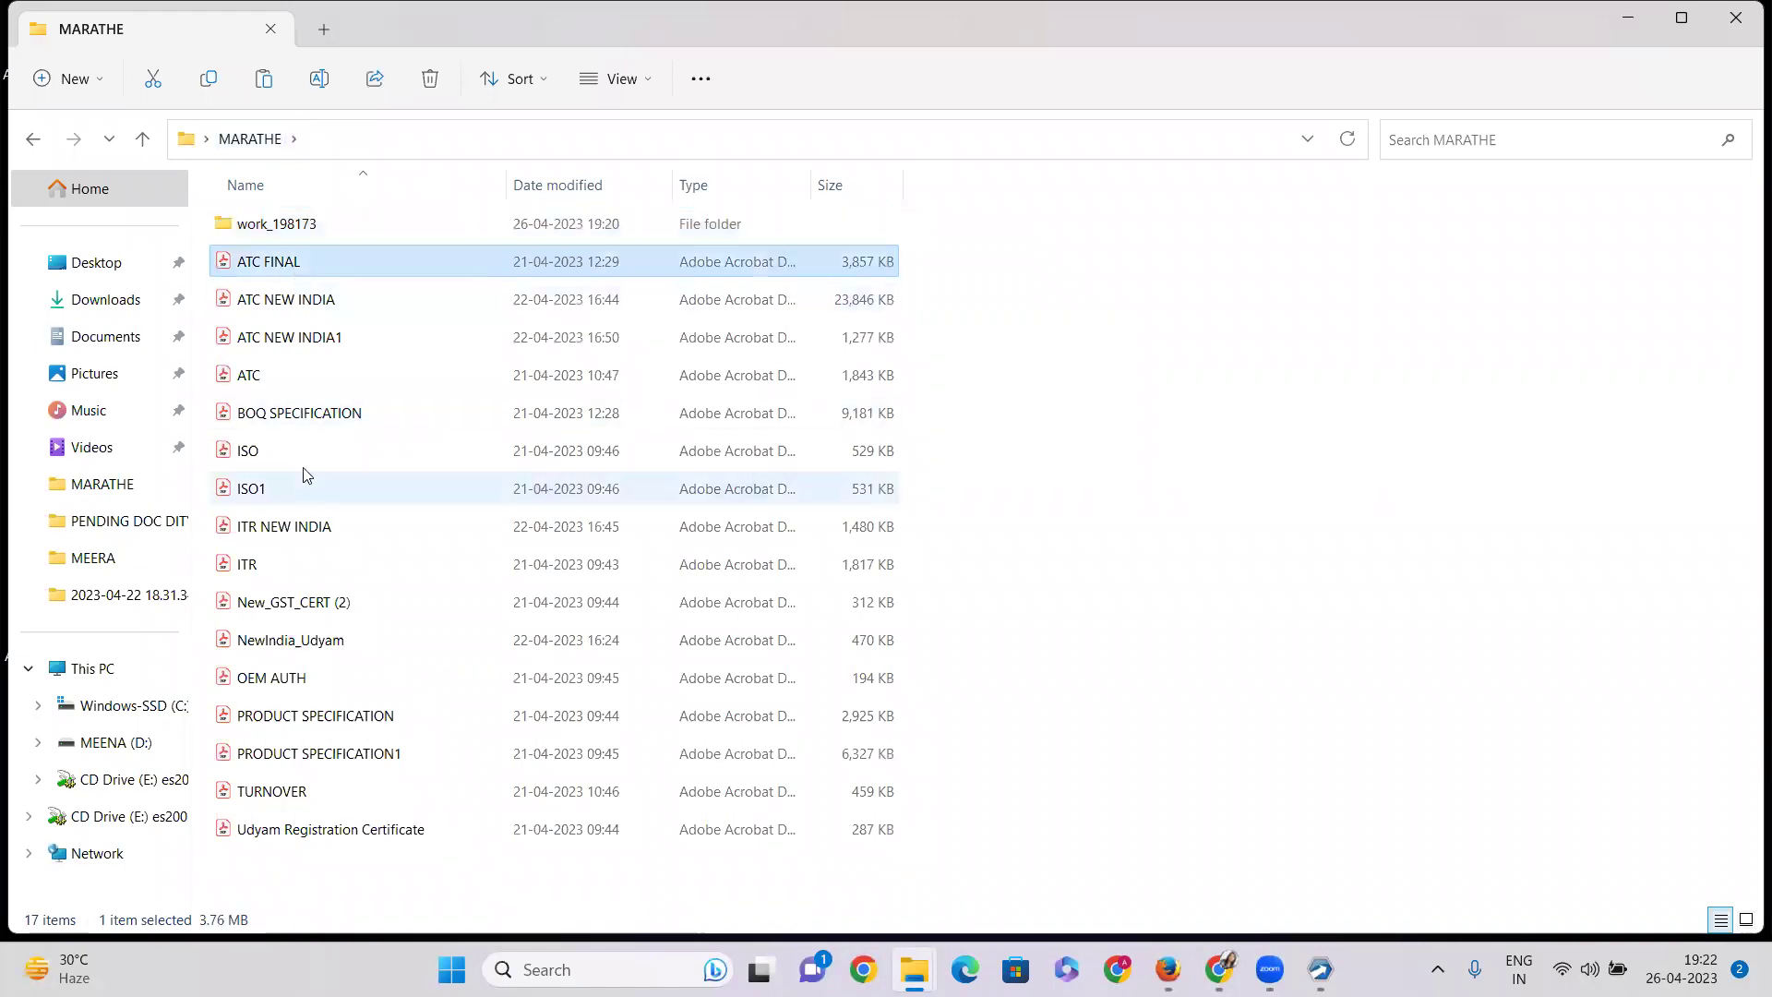
click(266, 491)
click(266, 450)
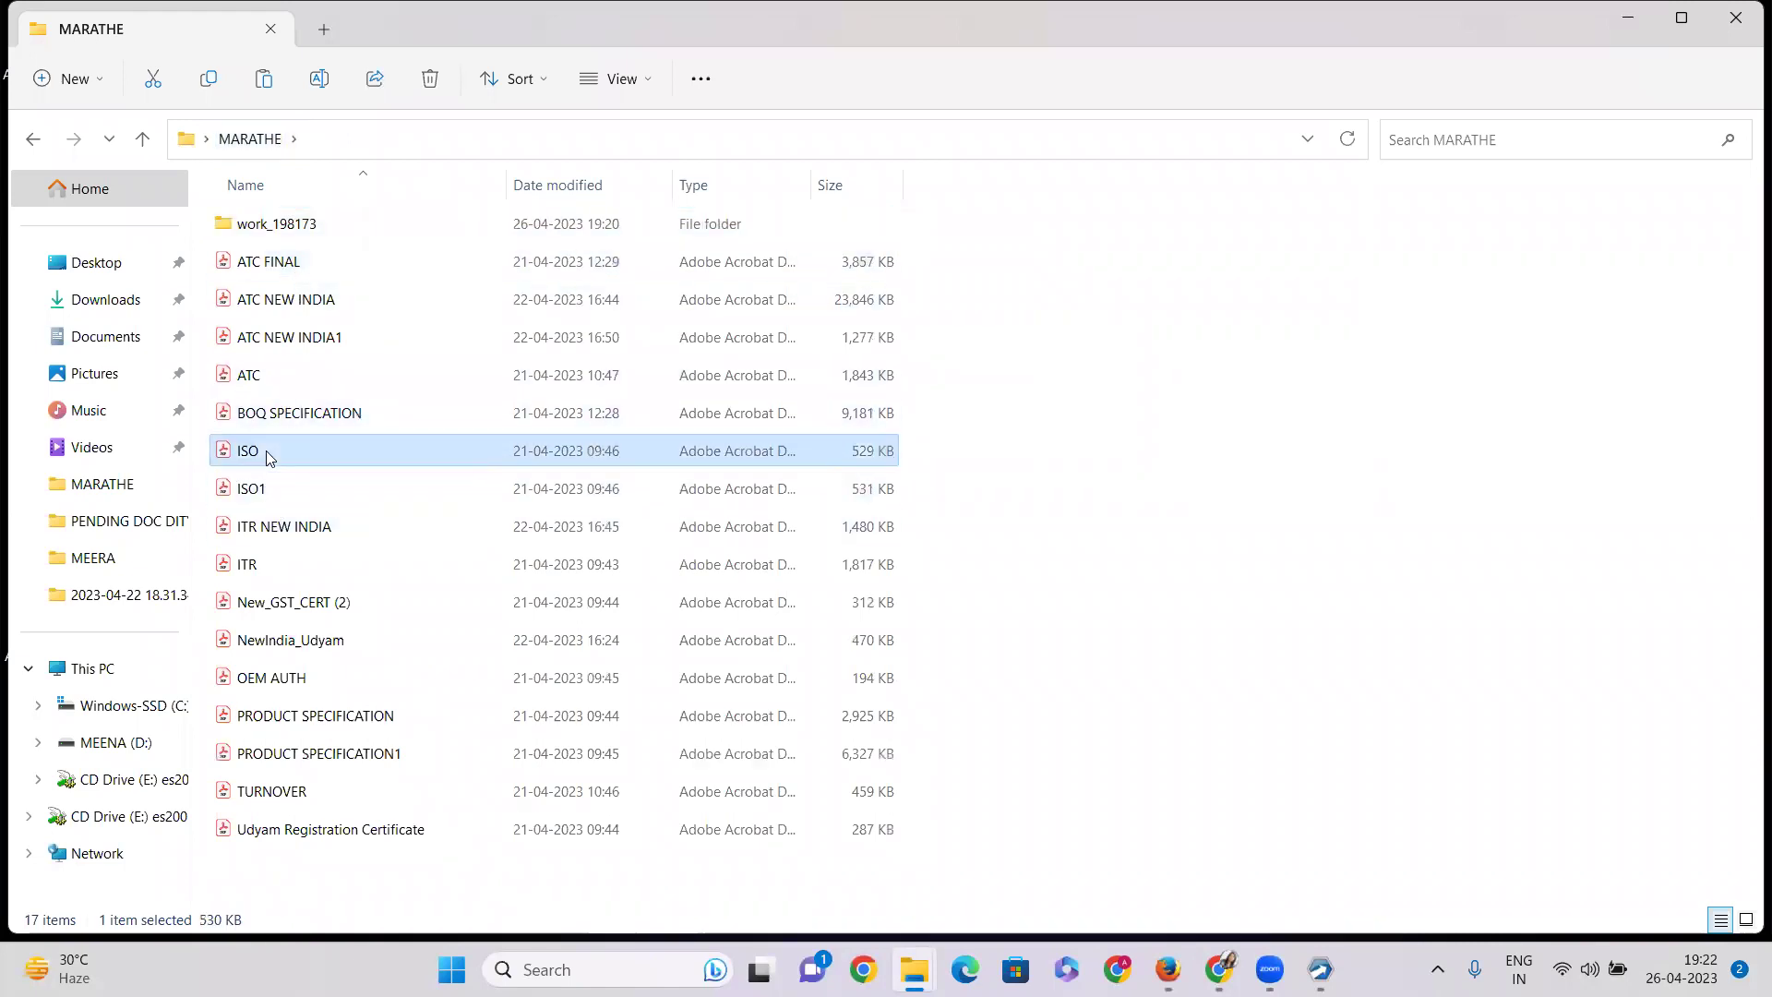
double_click(273, 225)
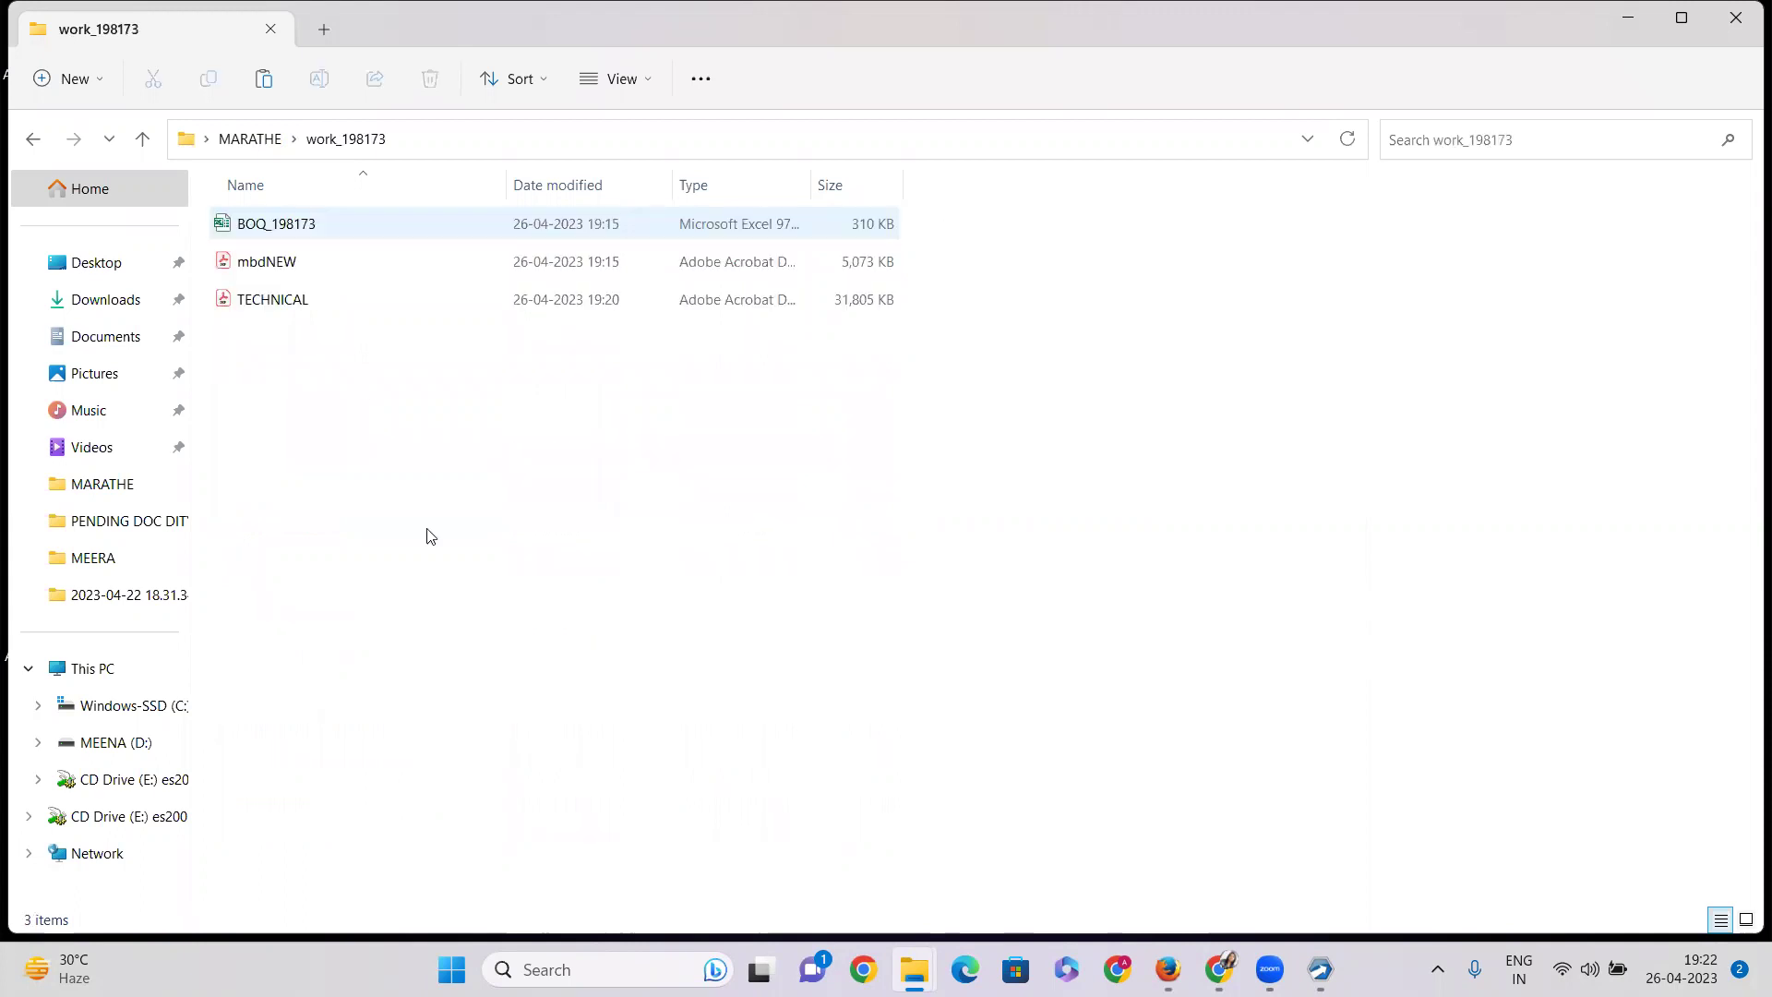
right_click(383, 536)
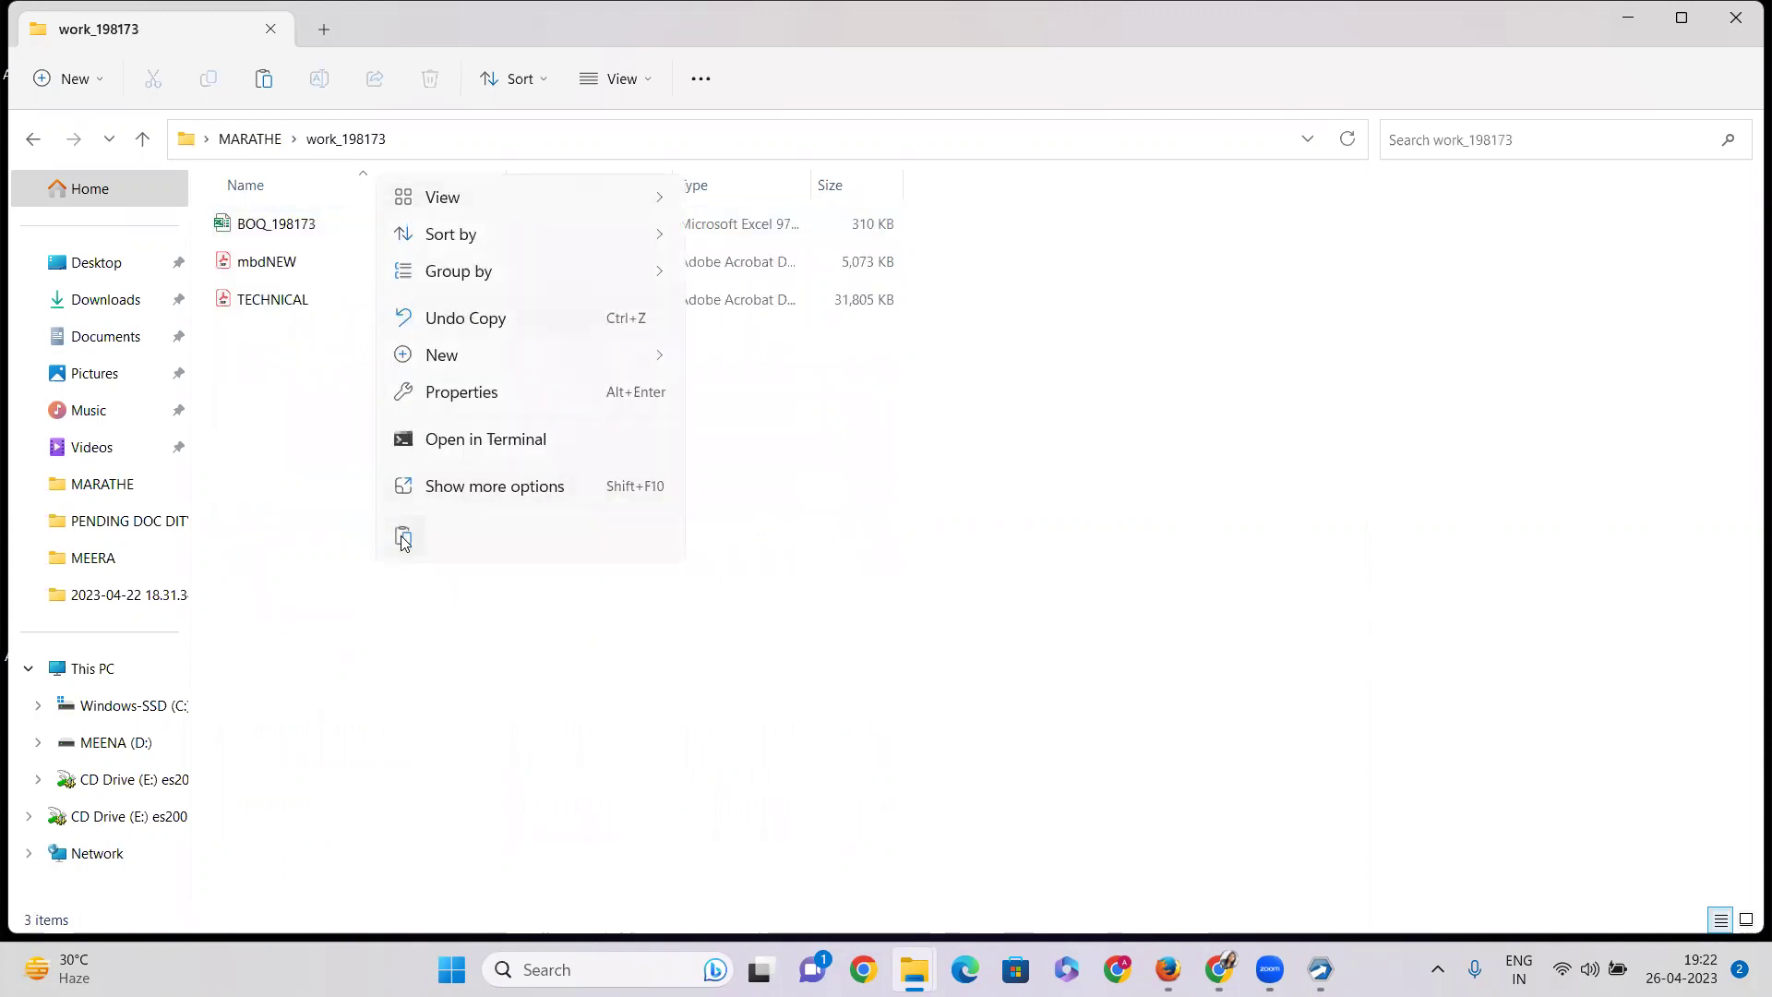
key(Escape)
click(247, 150)
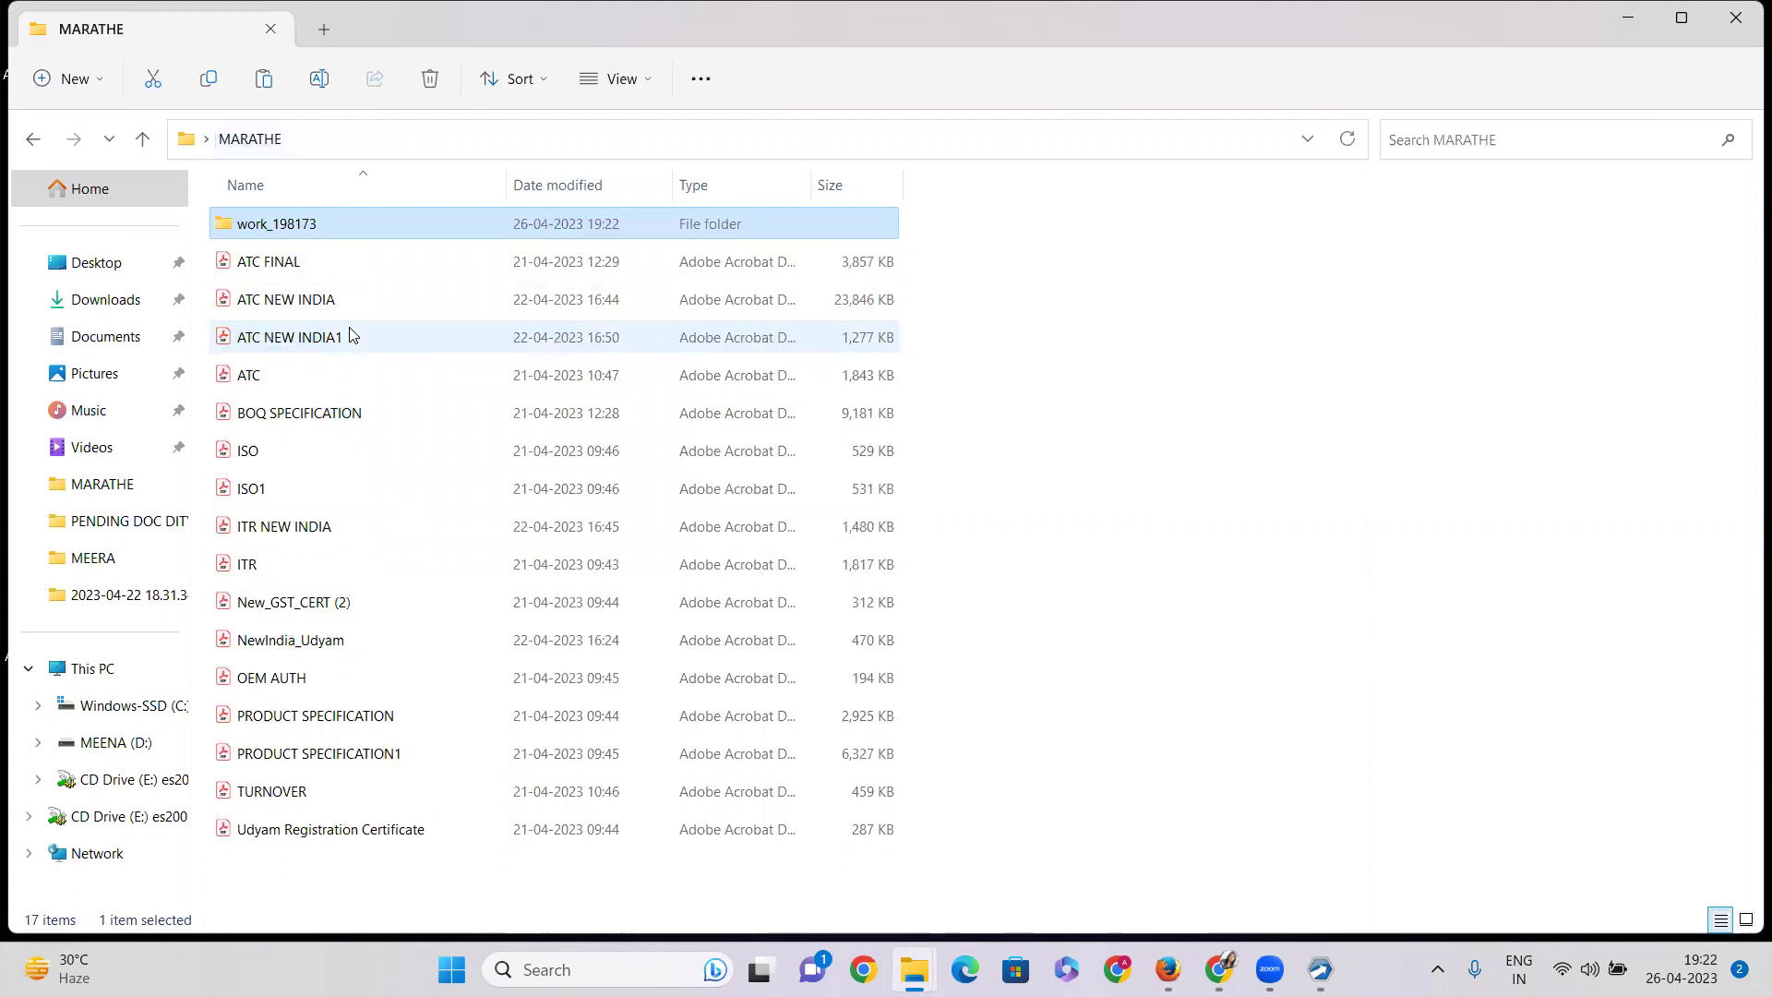
double_click(317, 225)
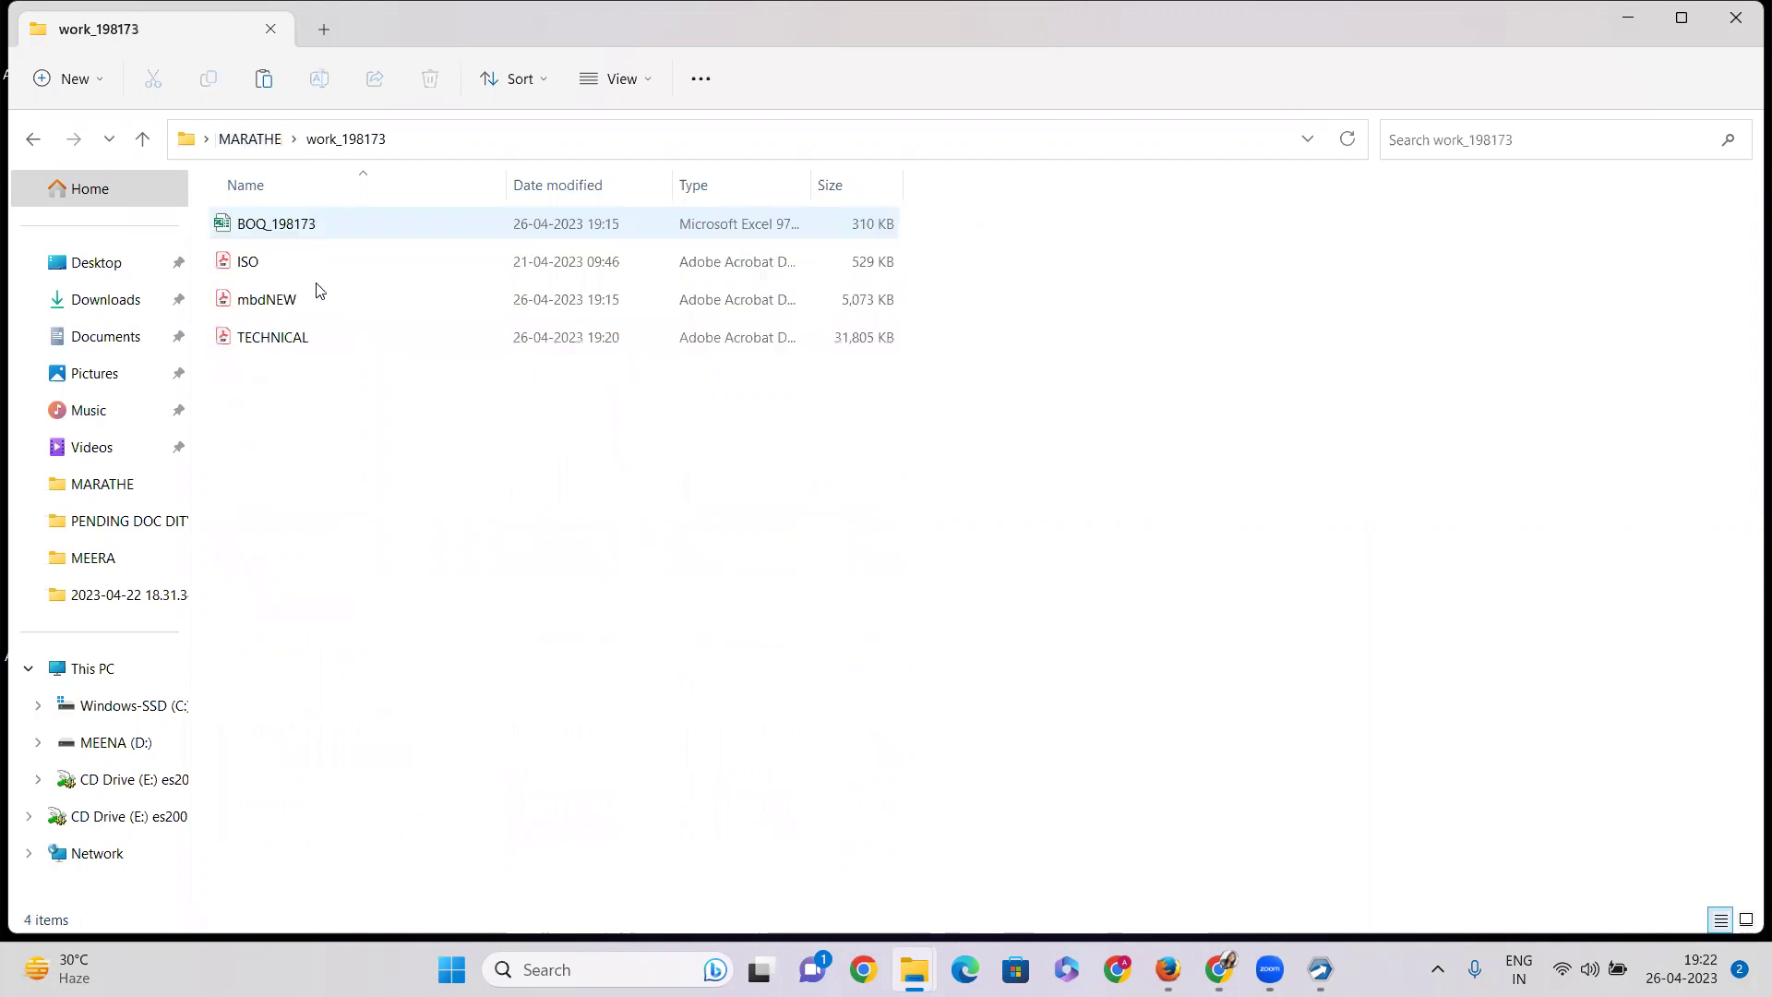
Step: Check work_198173's files, selecting ISO (name left unchanged) and the TECHNICAL PDF
click(260, 265)
click(258, 262)
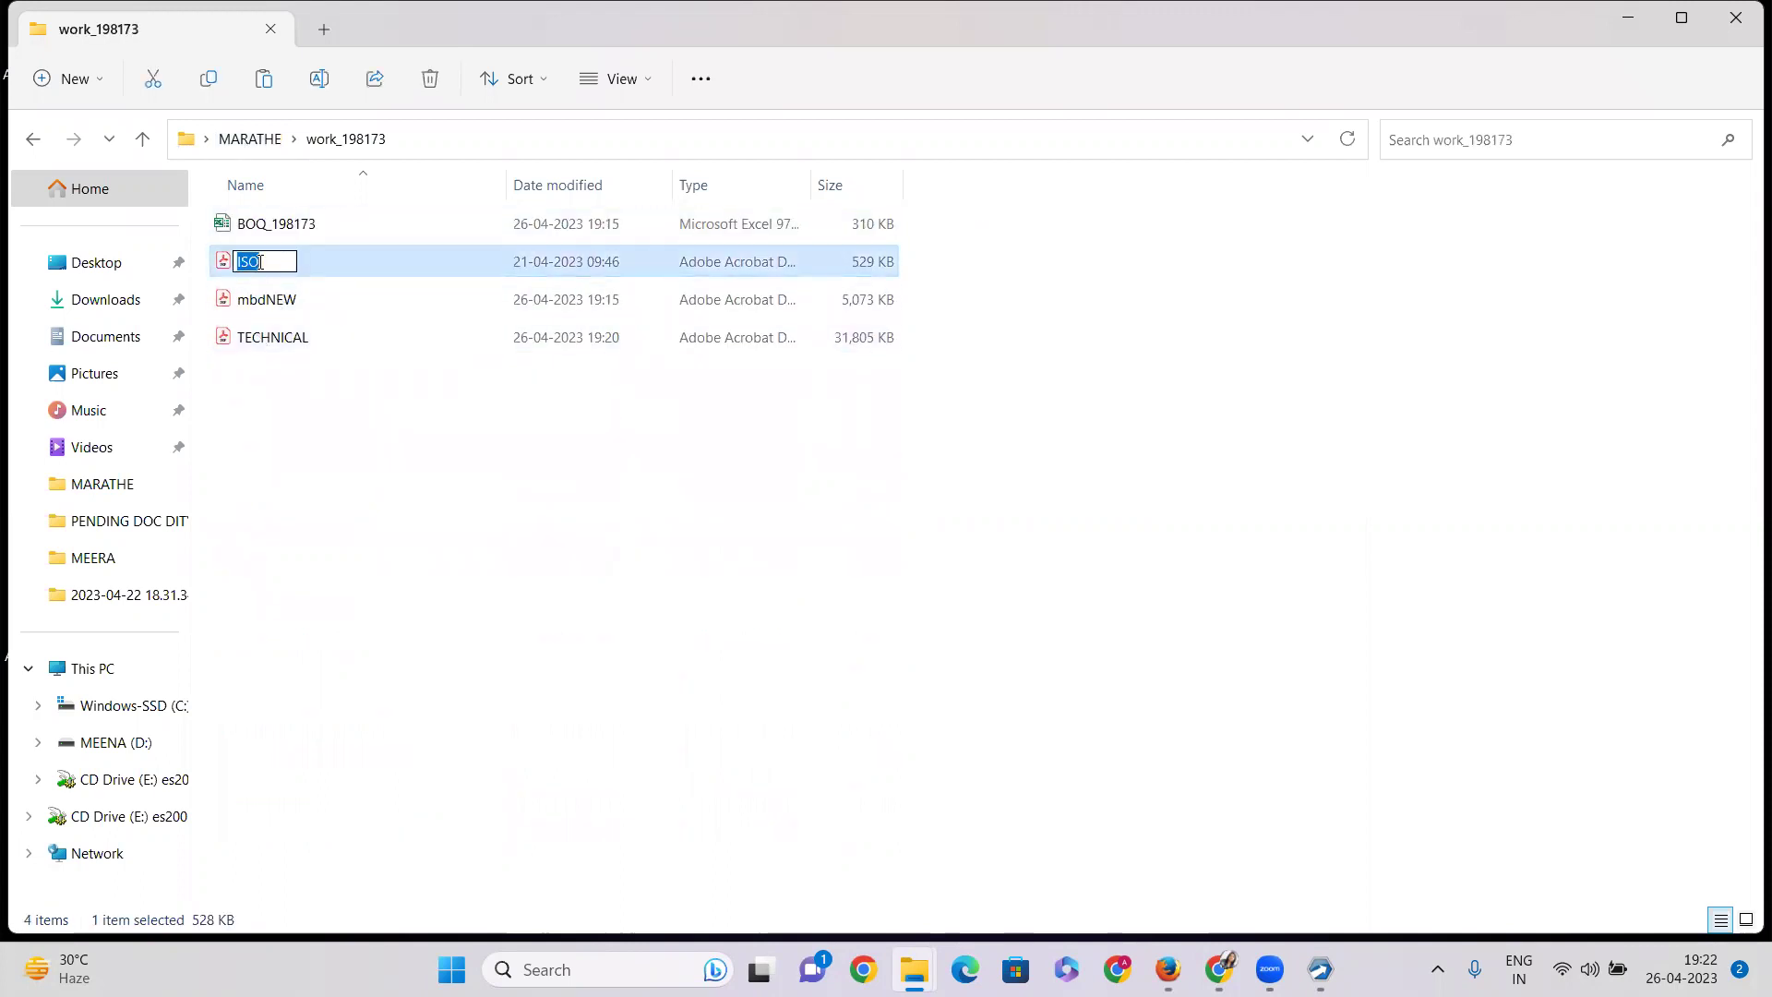
click(283, 441)
click(292, 270)
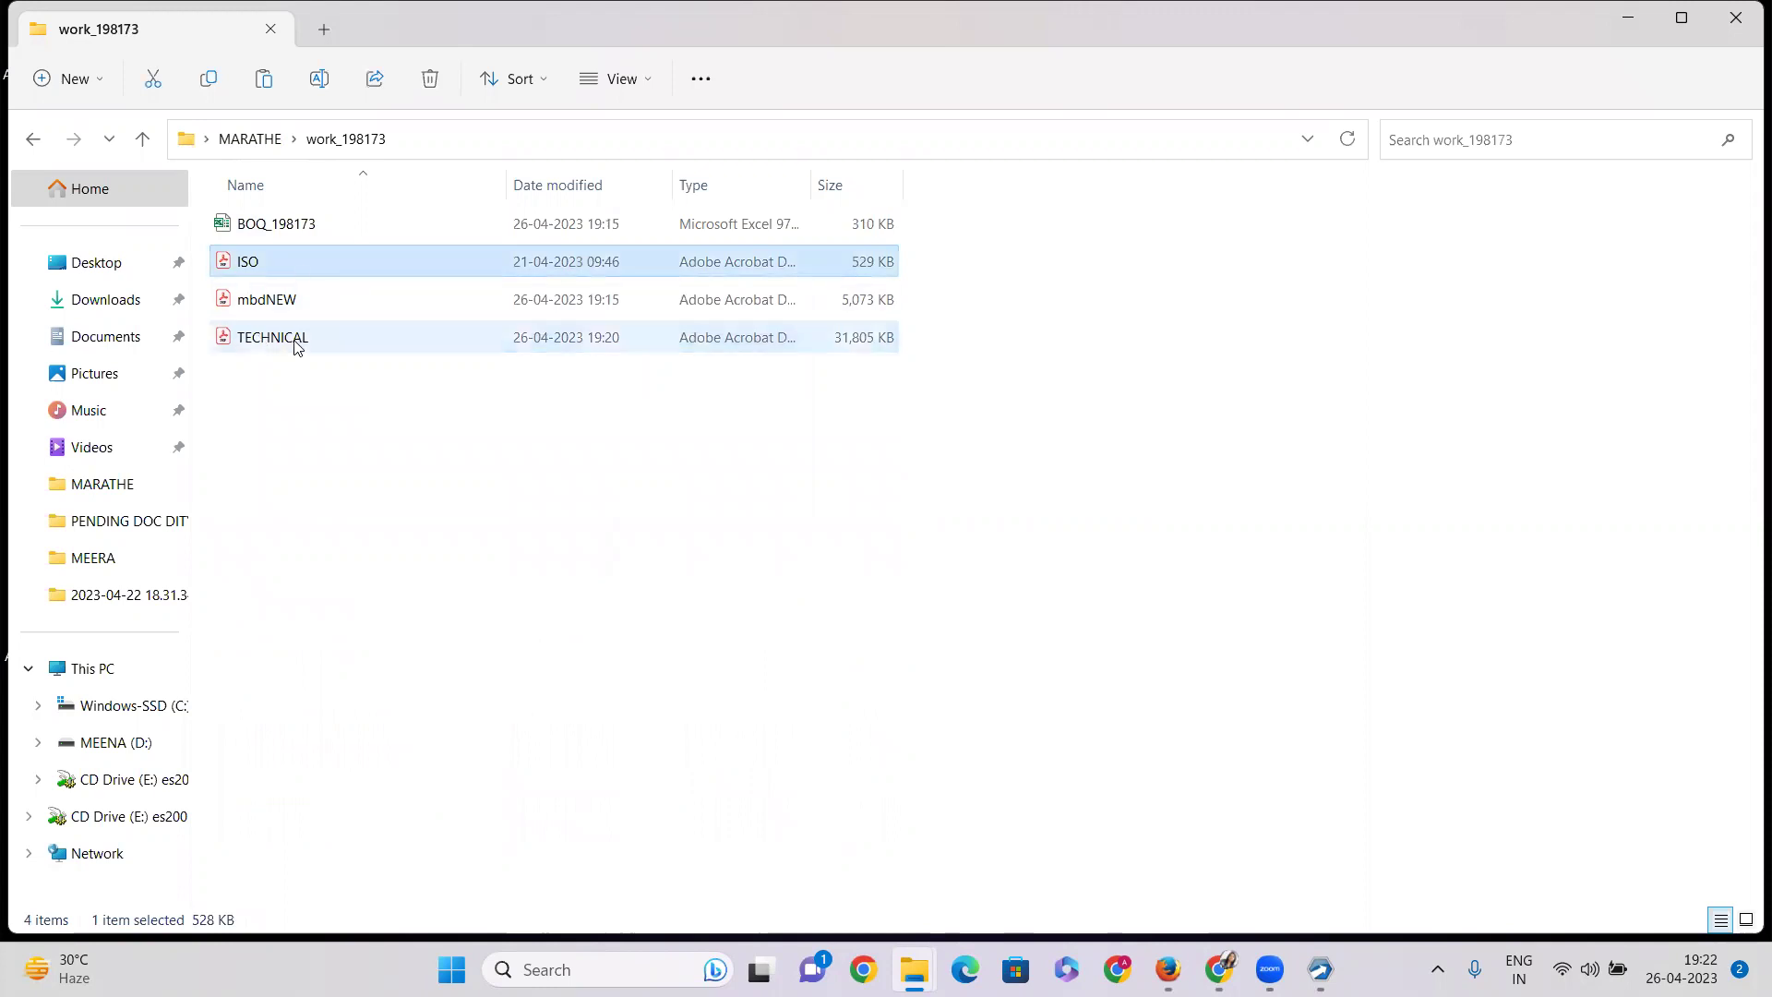
click(297, 340)
click(282, 259)
click(289, 334)
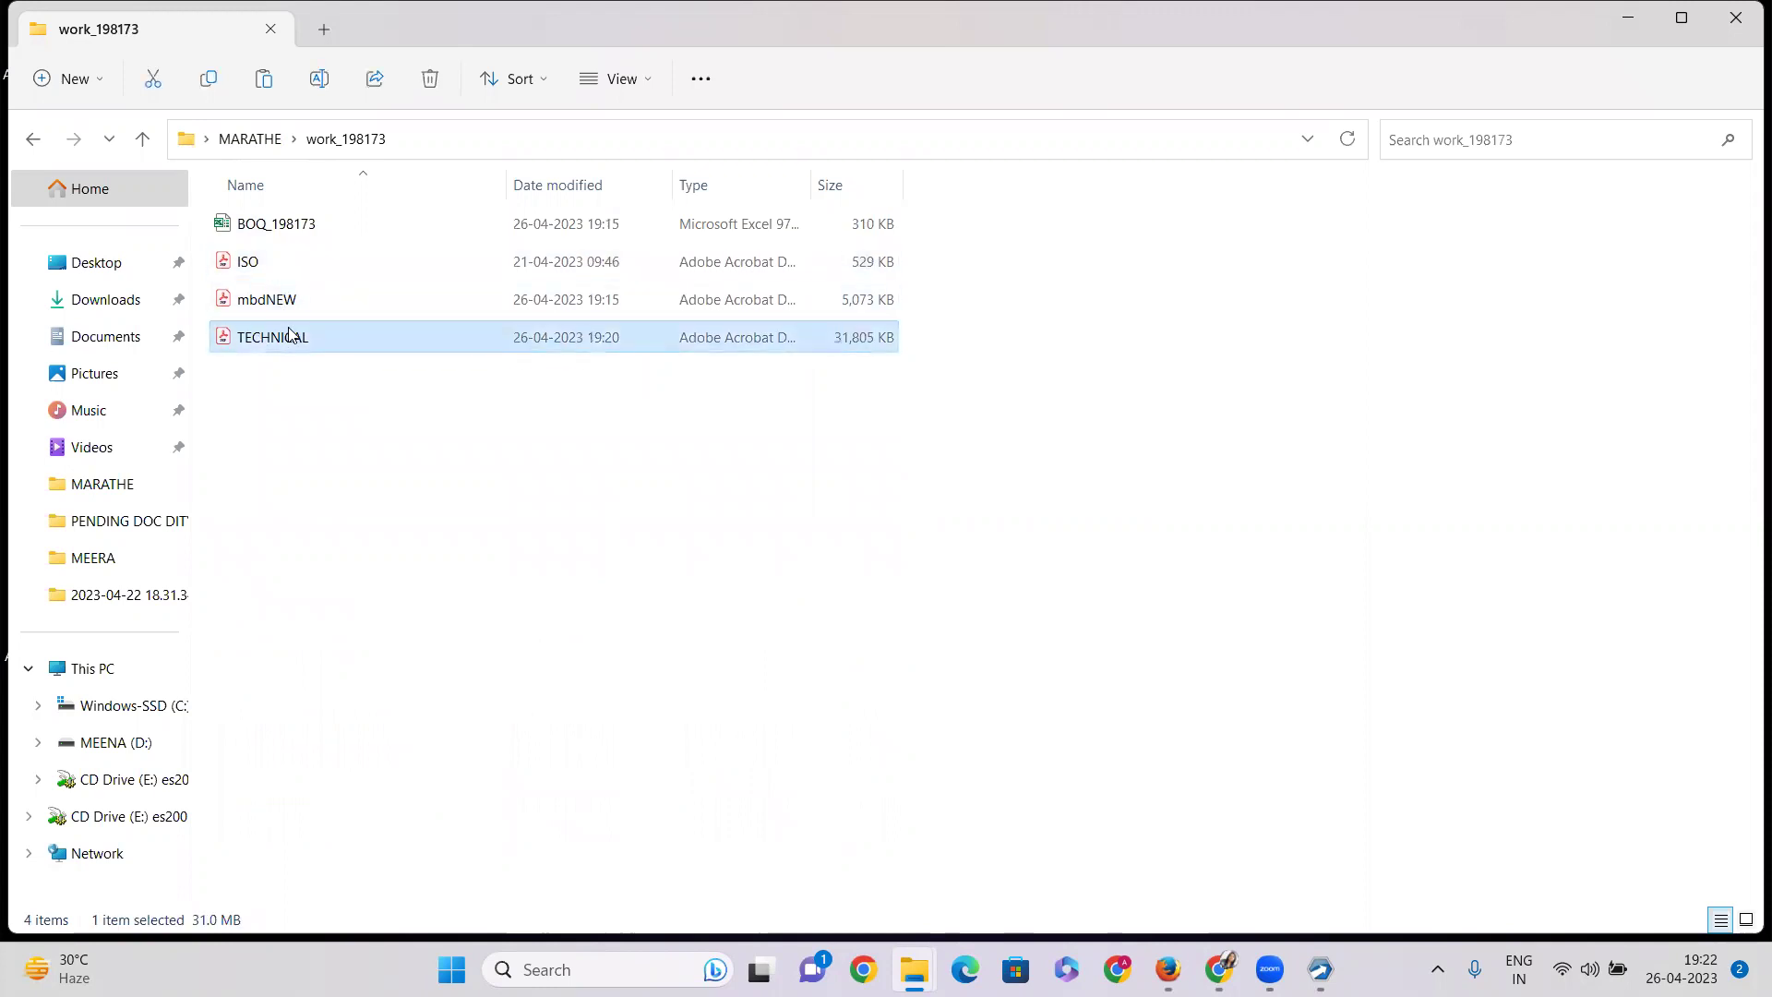
click(286, 266)
click(845, 344)
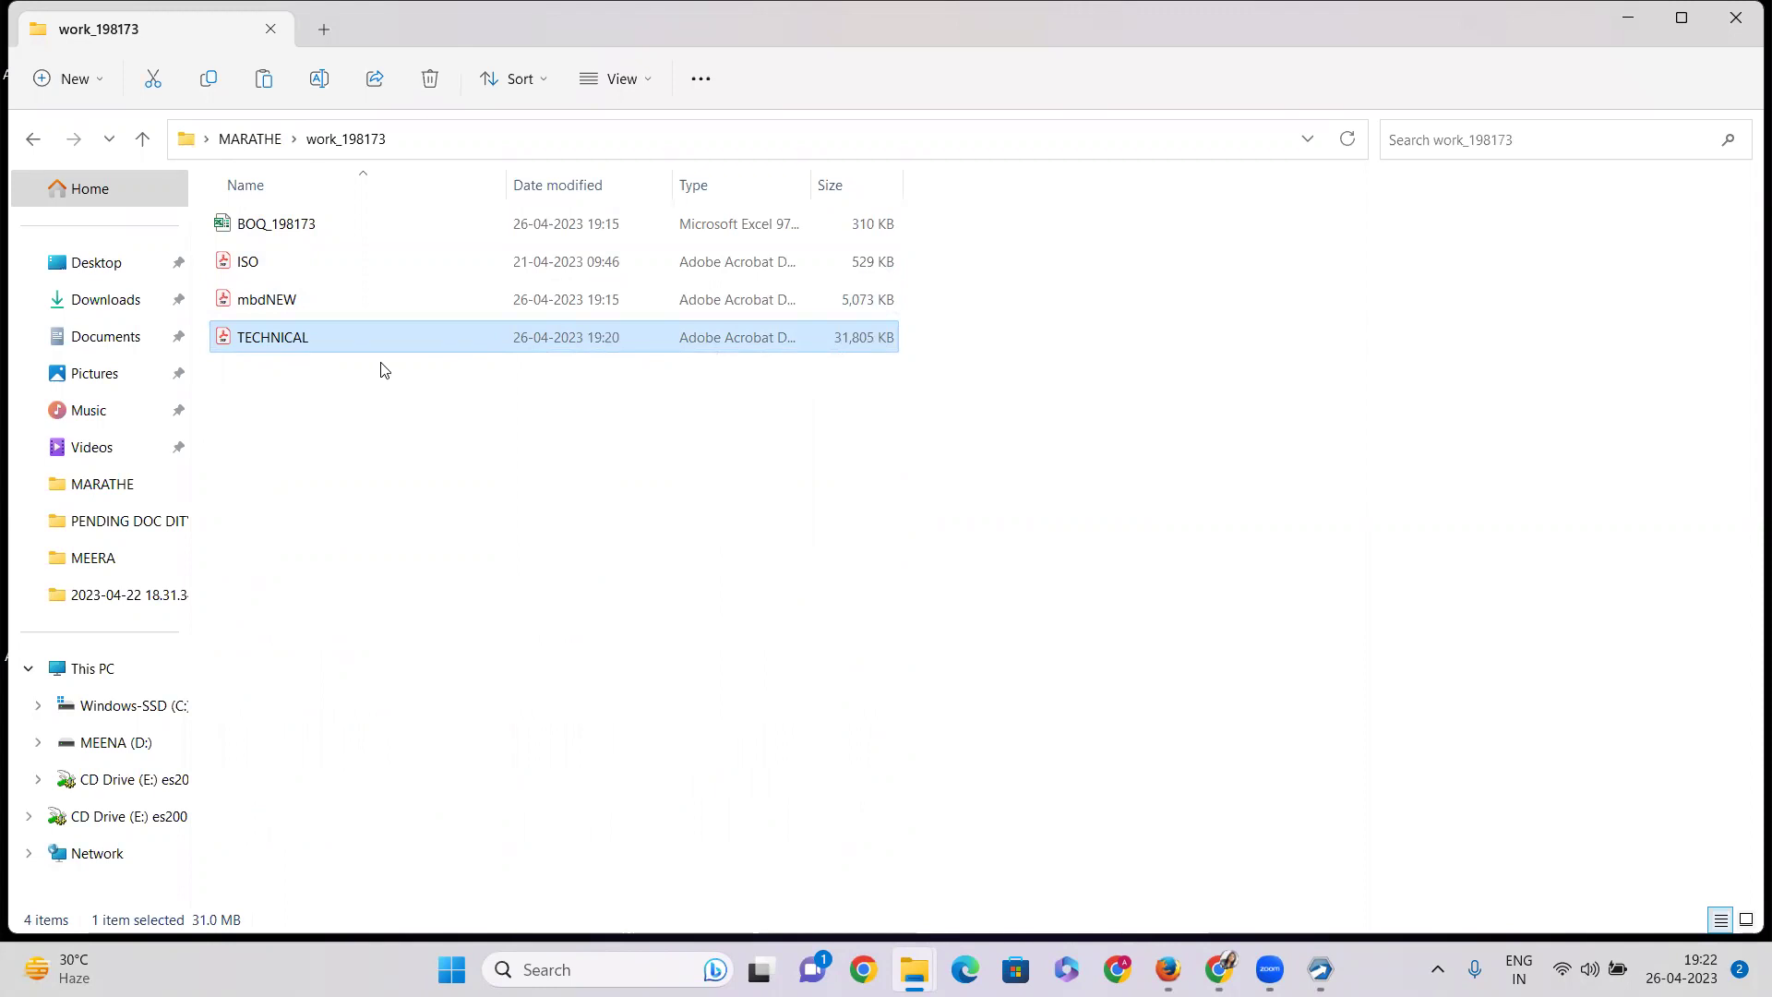
Step: Open TECHNICAL.pdf and set ScanSoft PDF Create! compression to Low Quality (level 25)
double_click(307, 338)
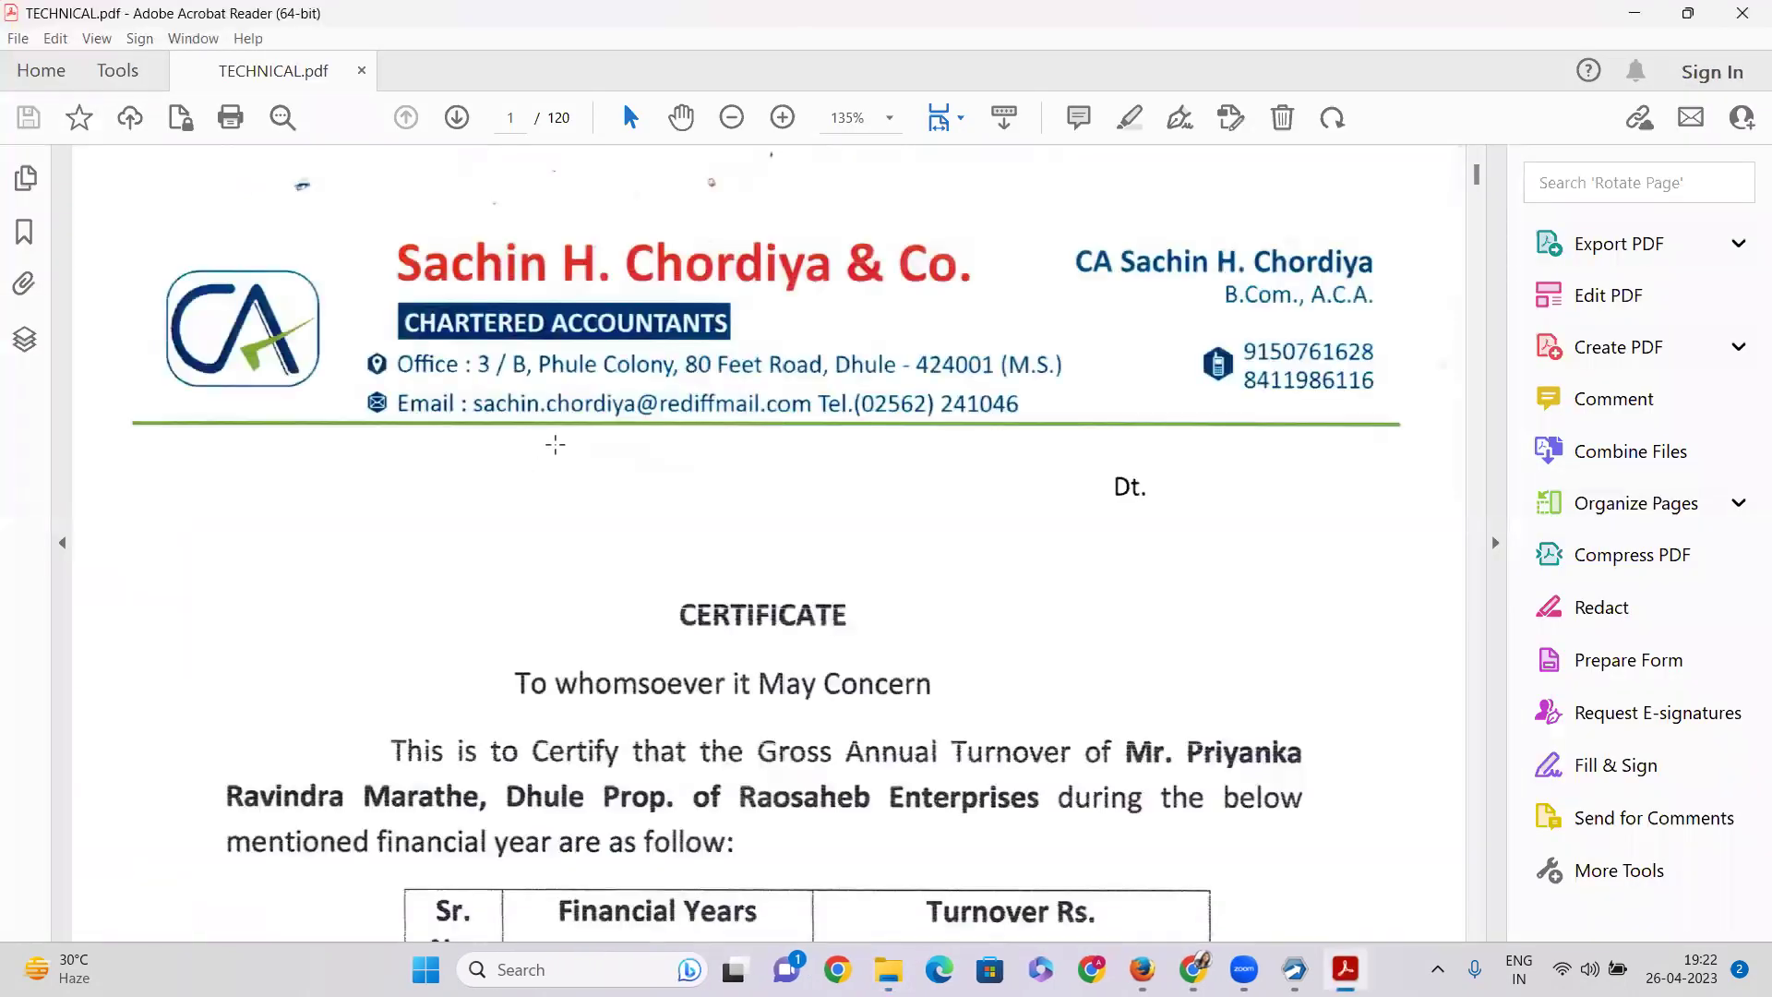
key(ctrl+p)
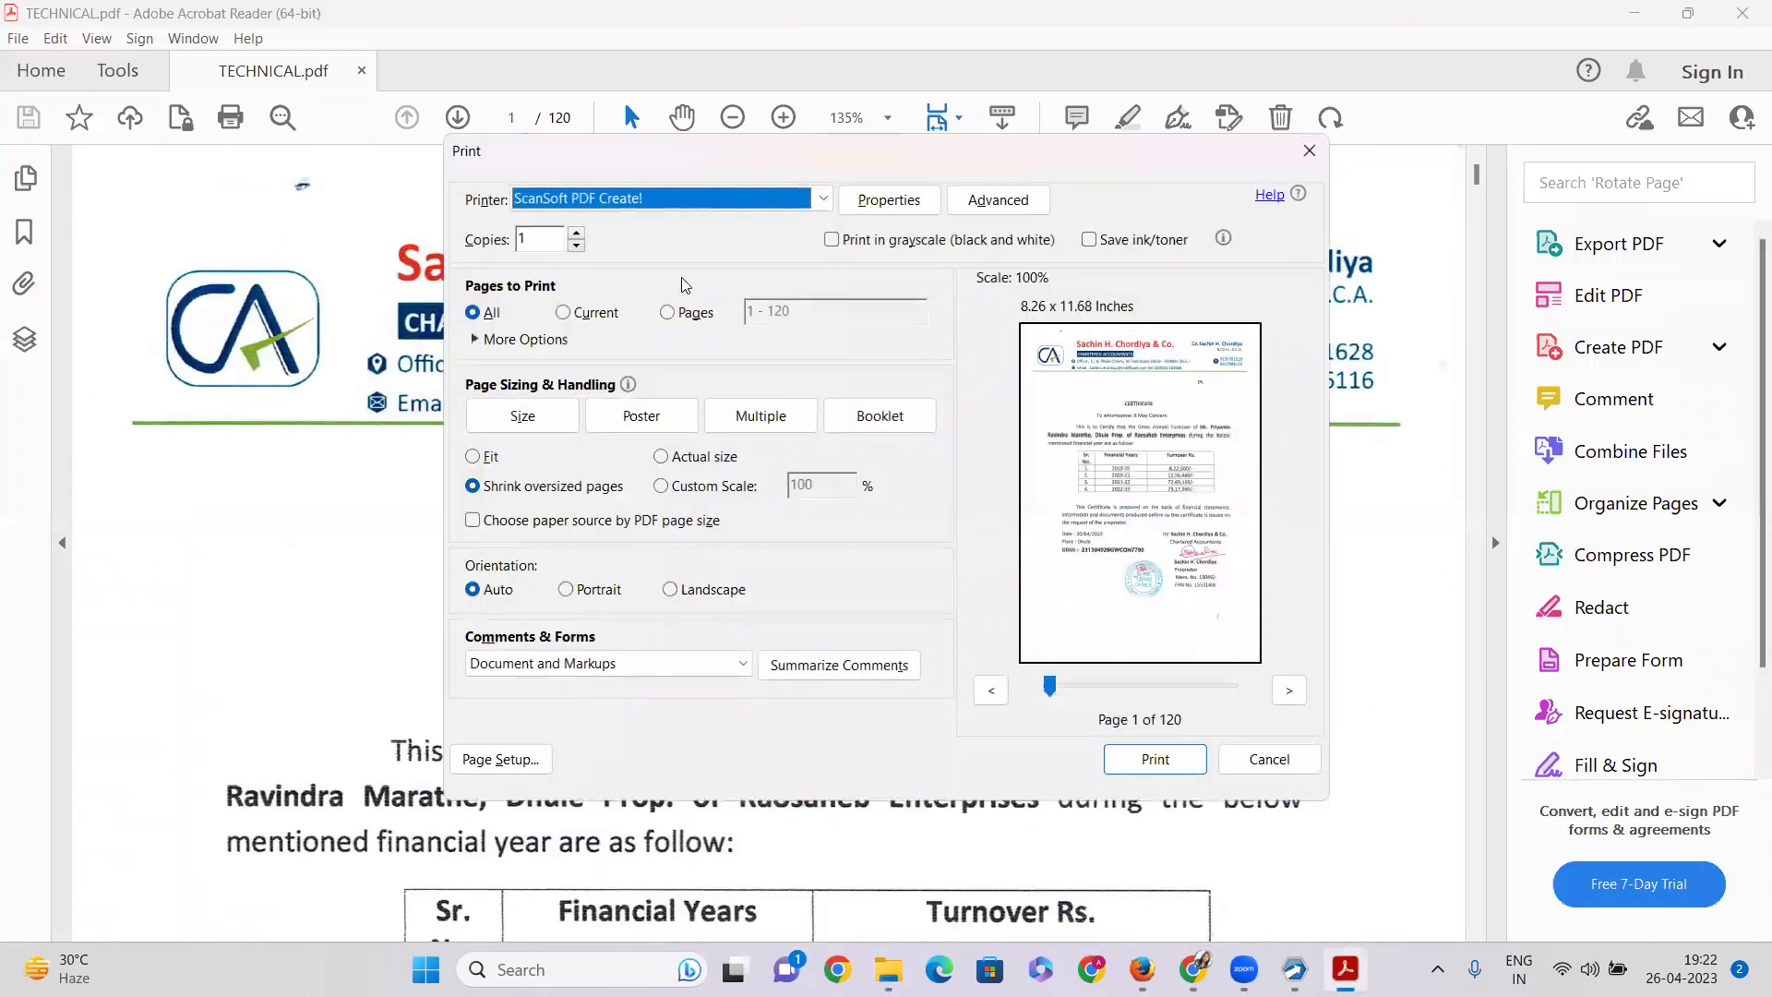
click(892, 201)
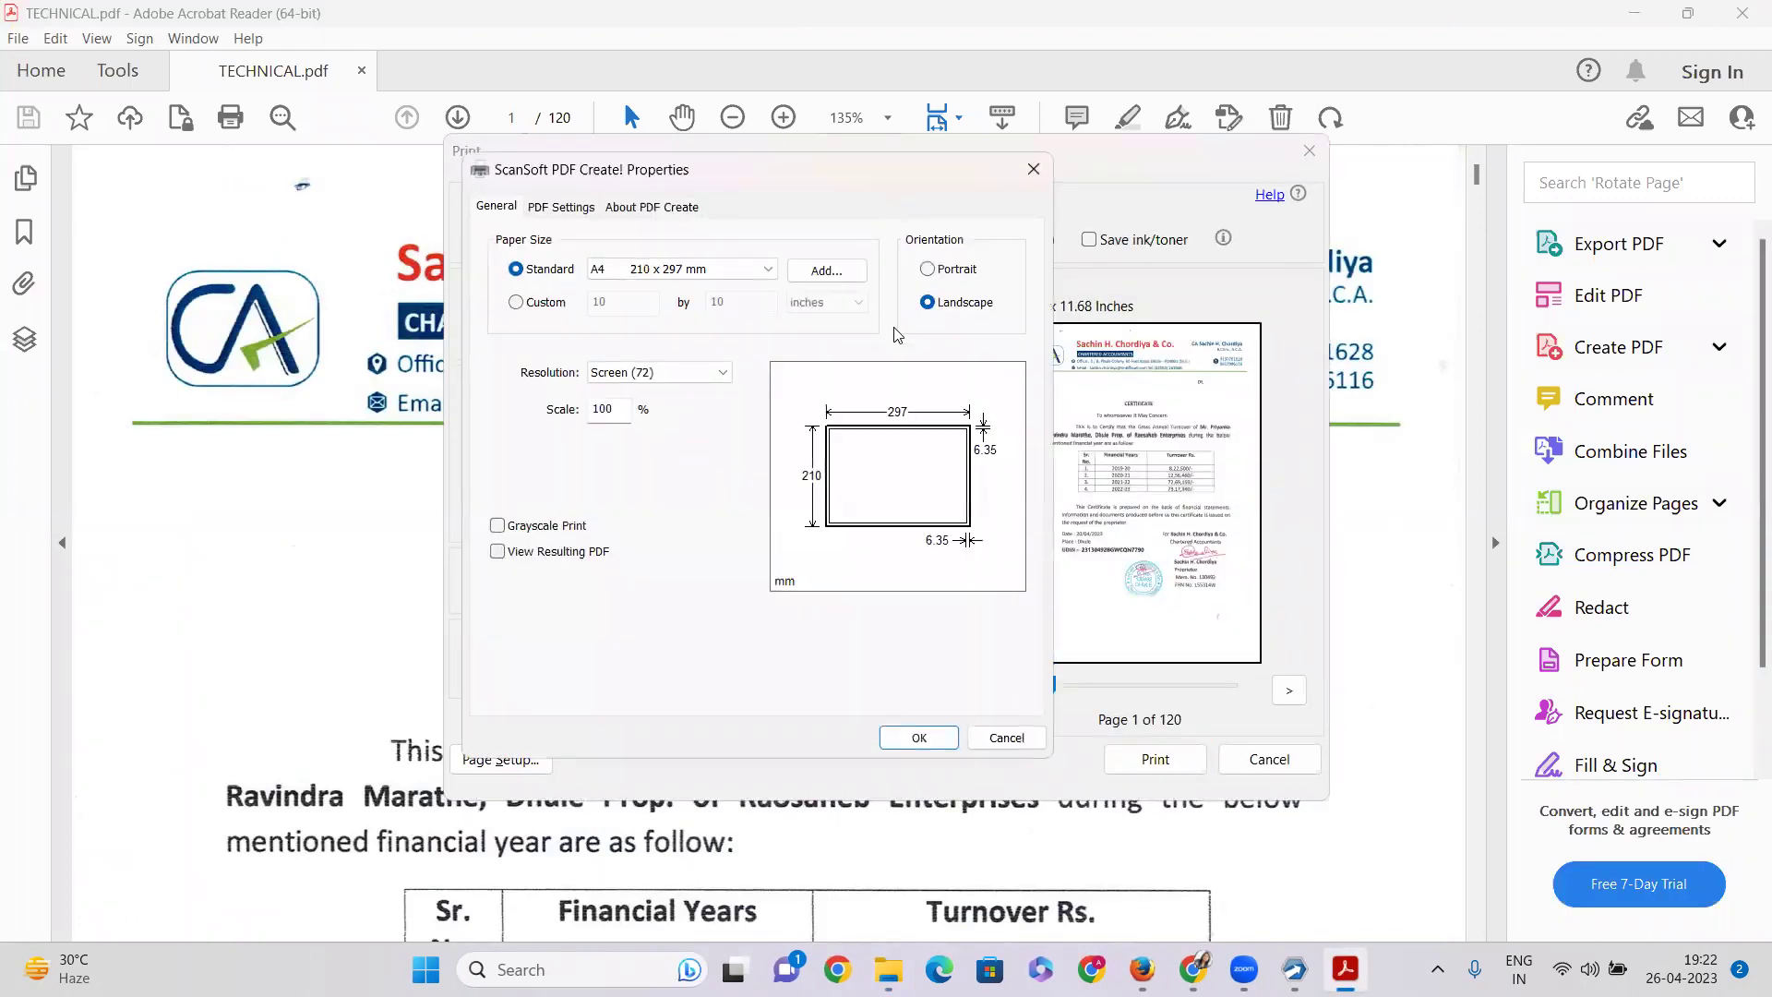
click(561, 207)
click(762, 323)
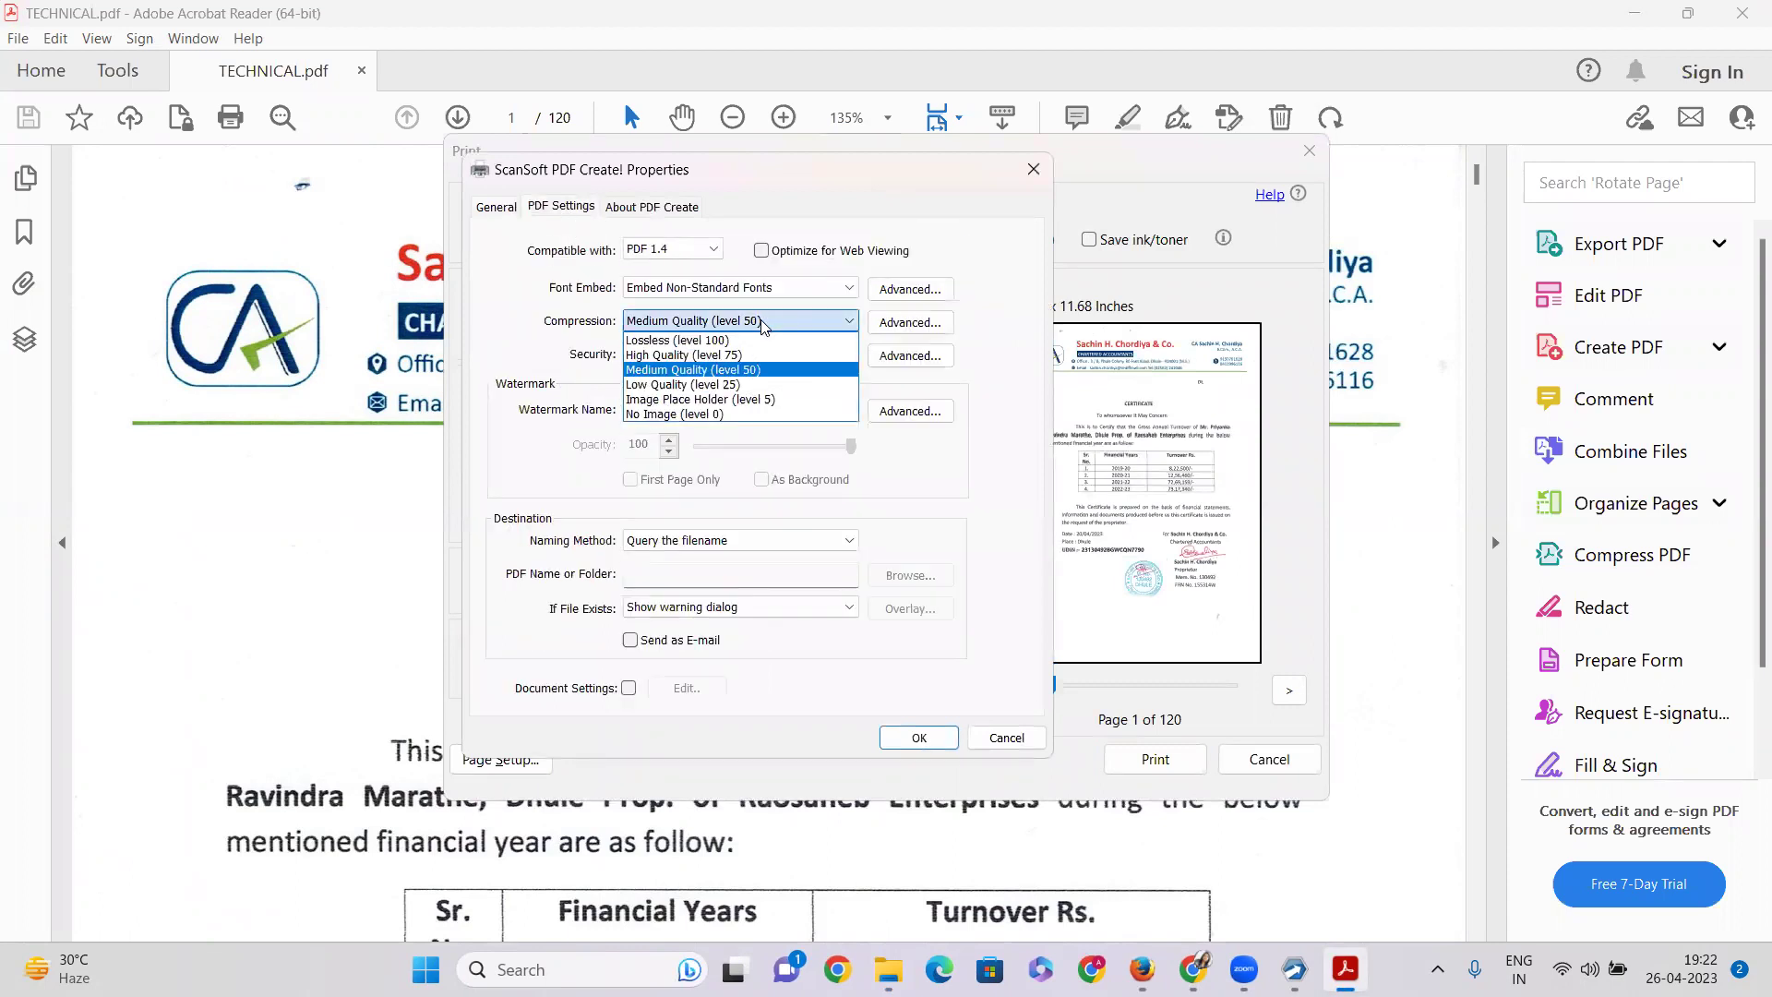
click(707, 384)
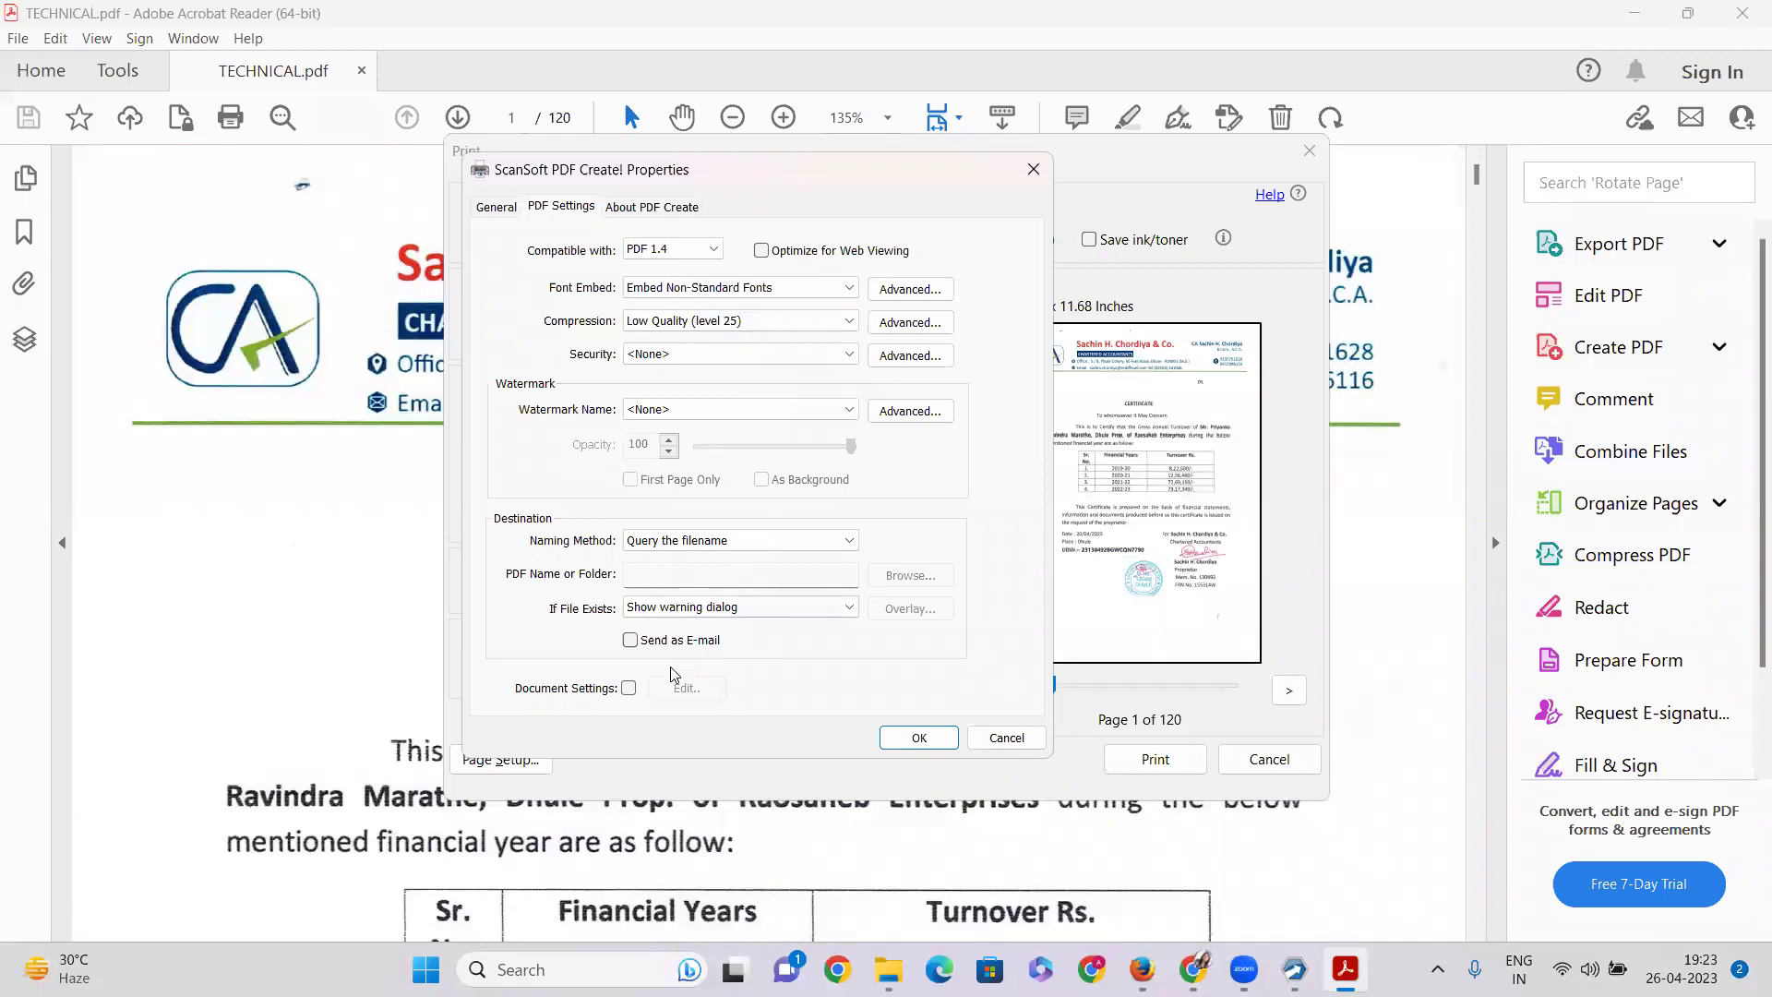
Step: Keep fonts, security <None> and Screen (72) resolution, then print to a new PDF
click(739, 287)
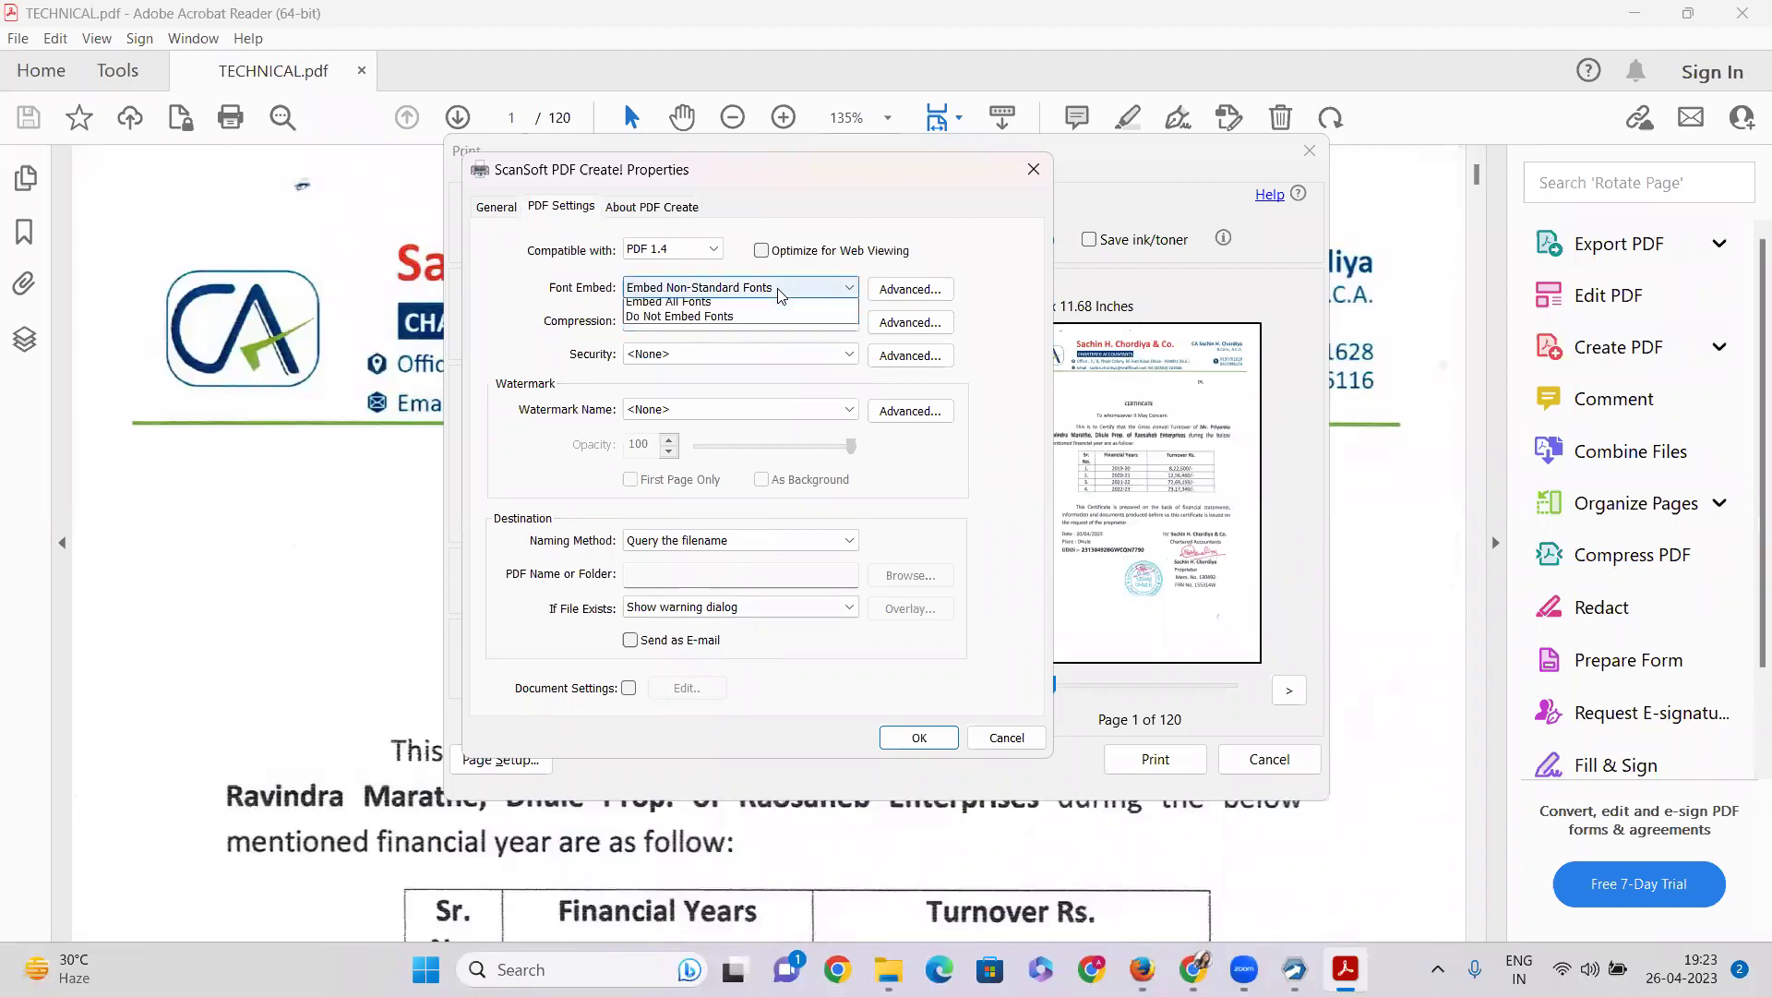
click(730, 301)
click(710, 362)
click(711, 364)
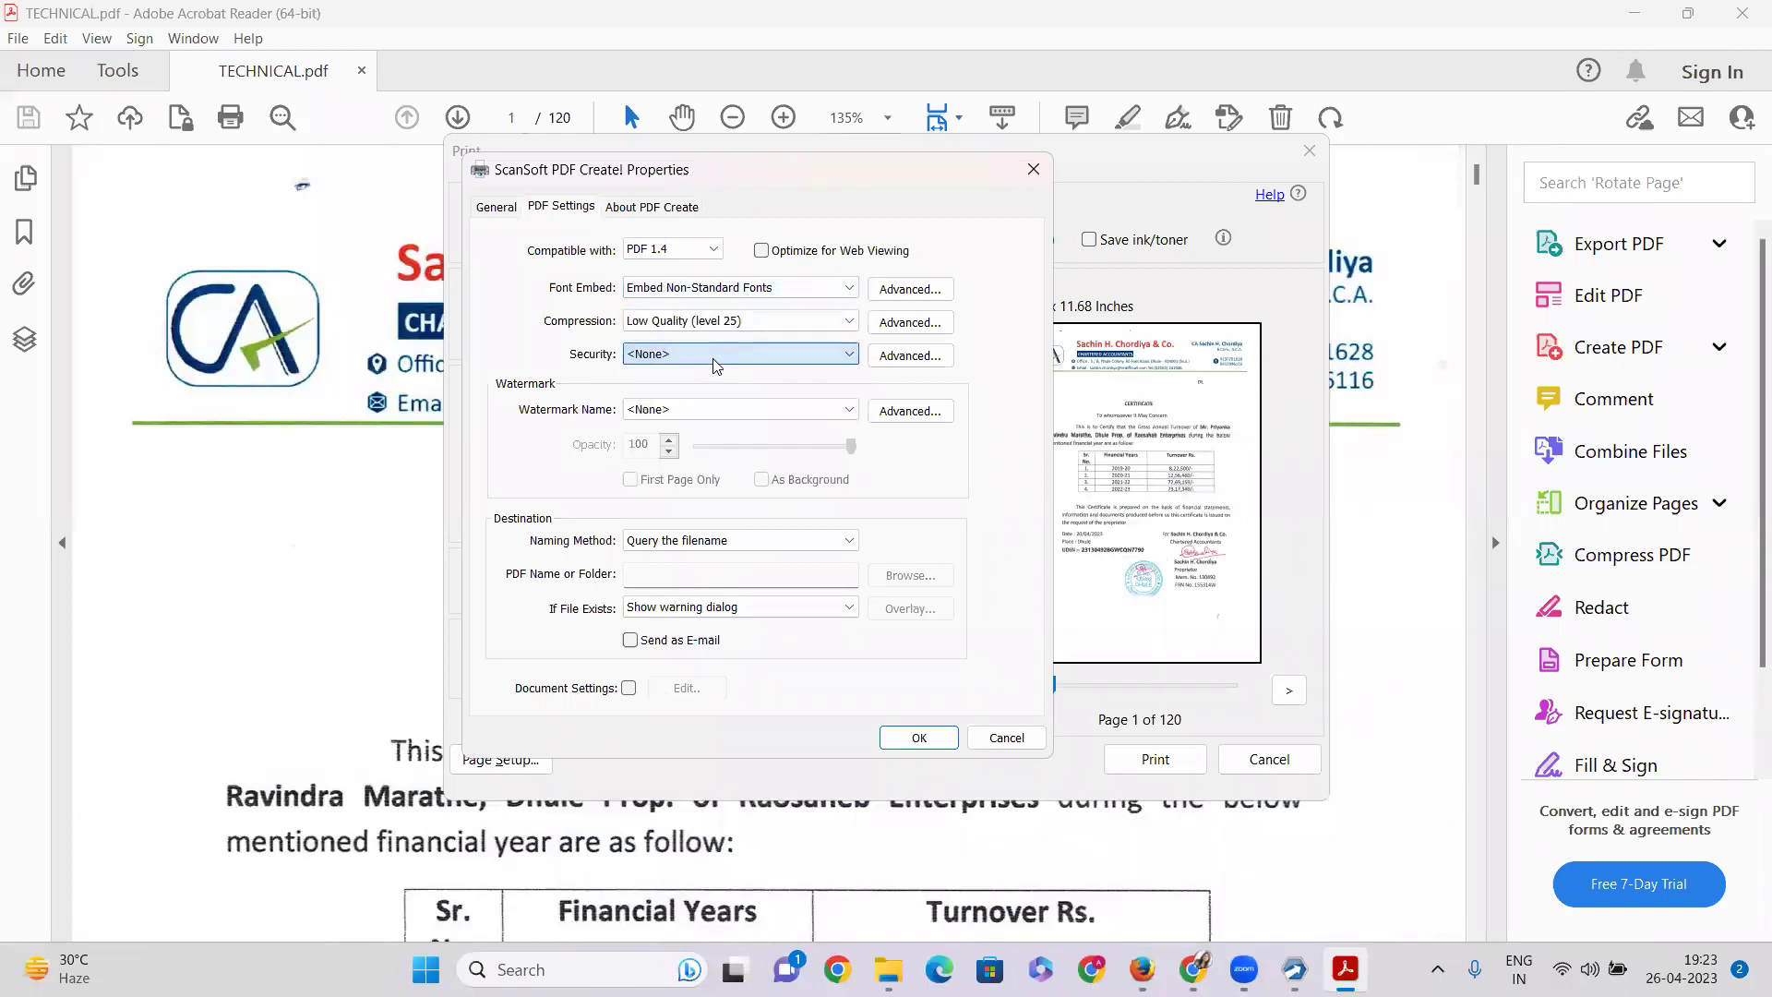
click(633, 206)
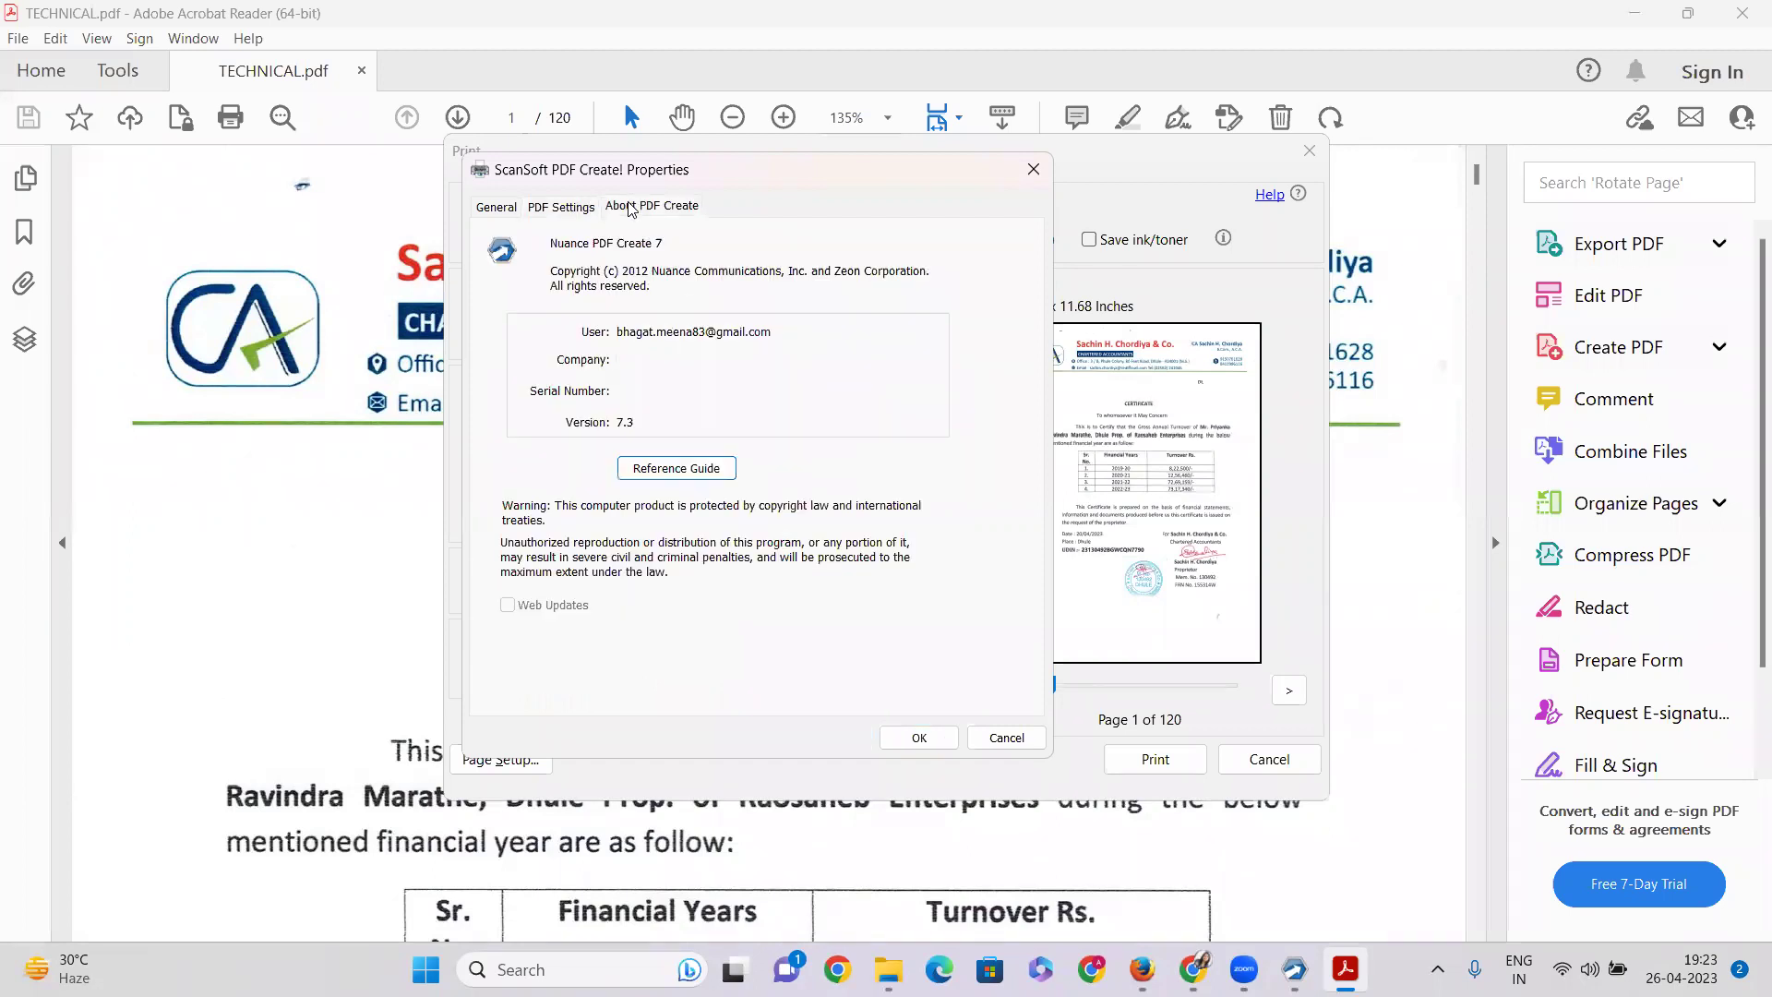
click(550, 215)
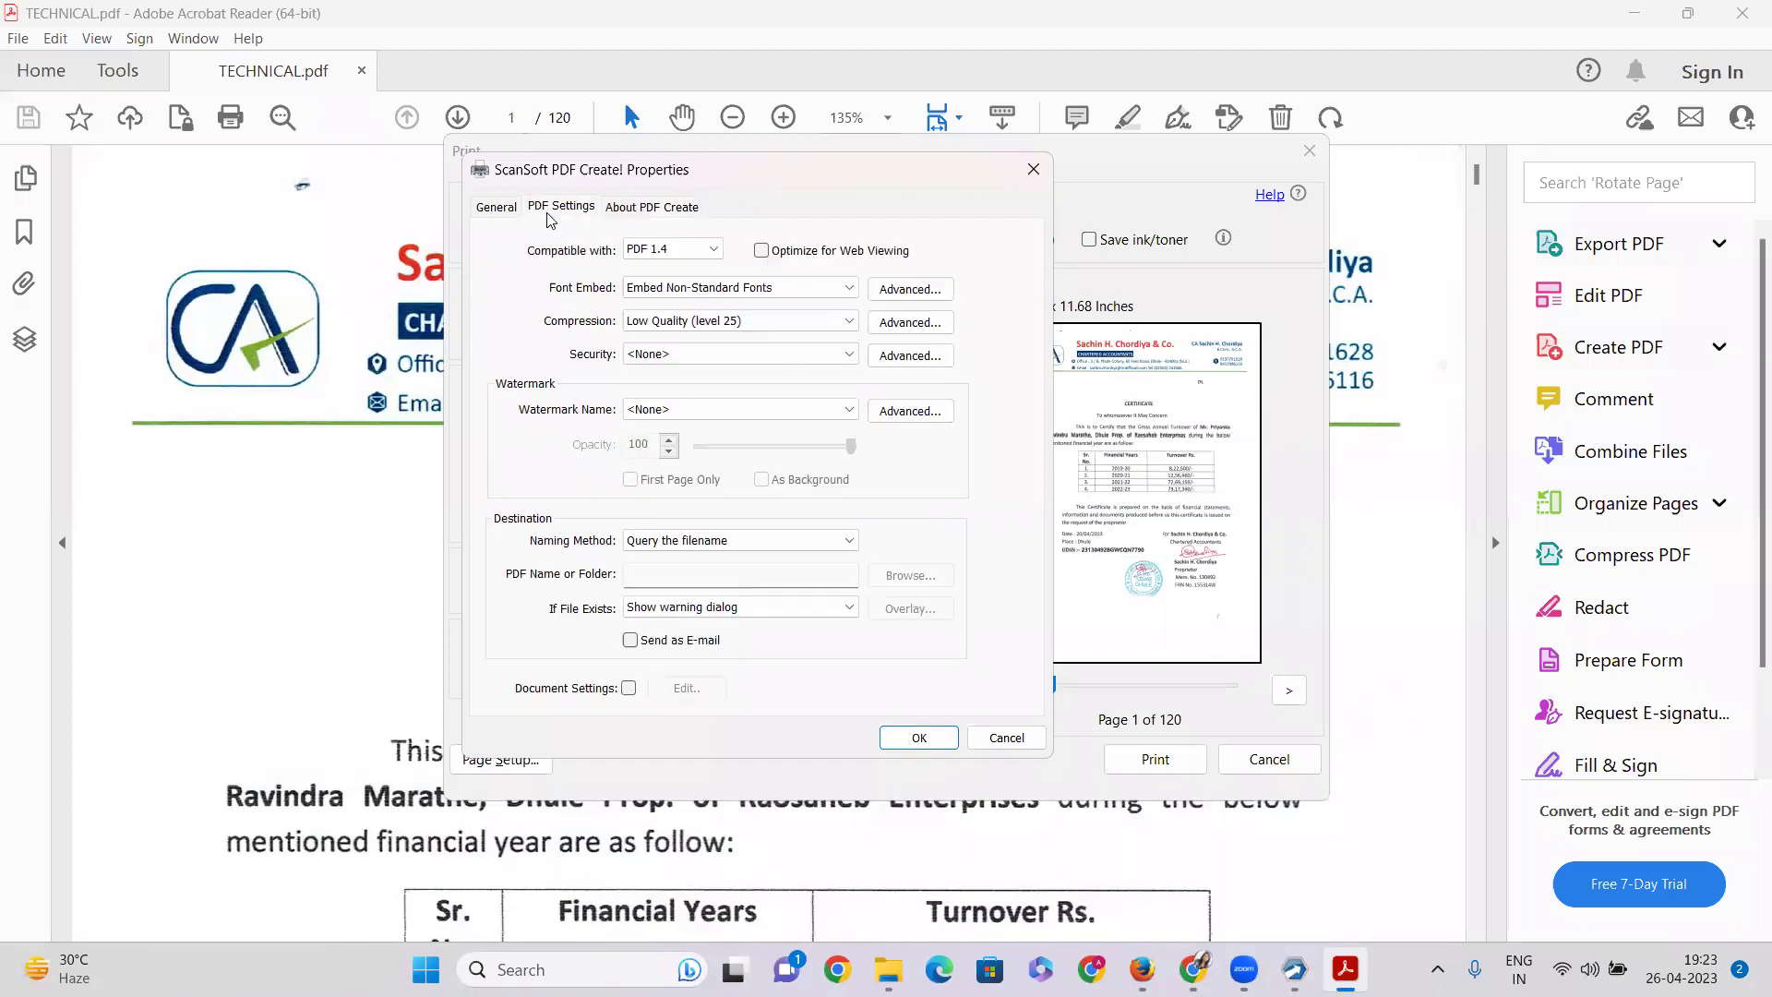
click(496, 212)
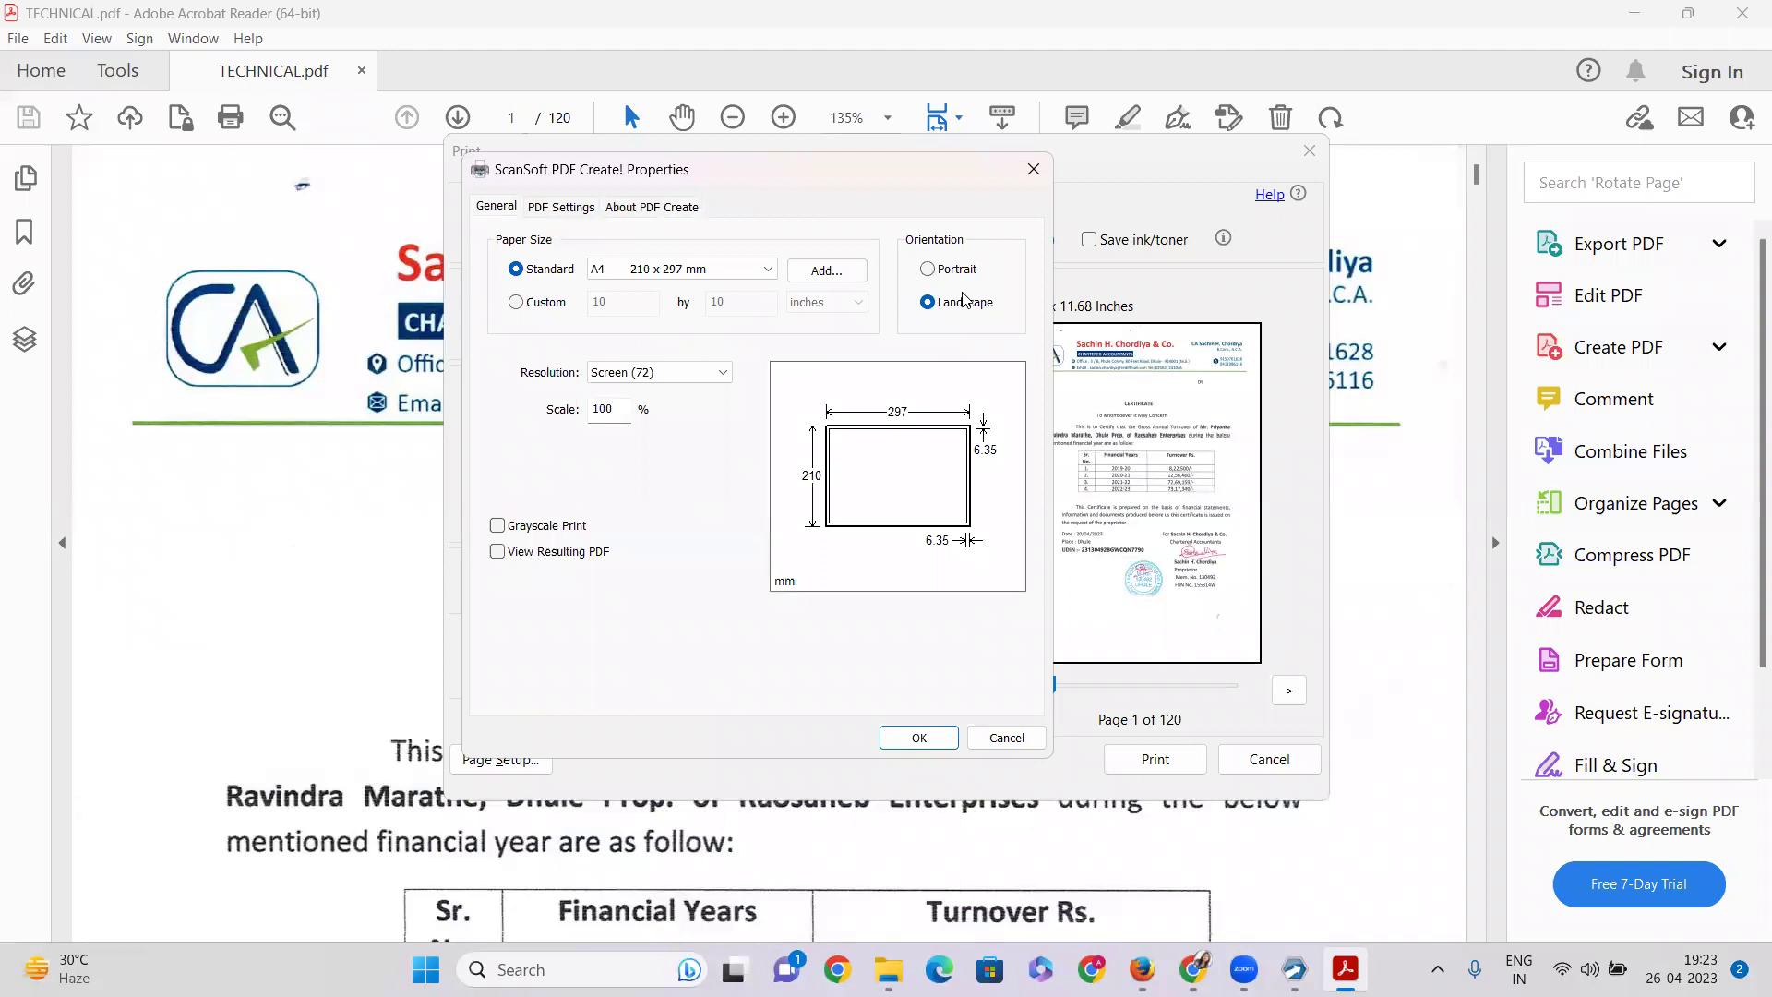
click(657, 374)
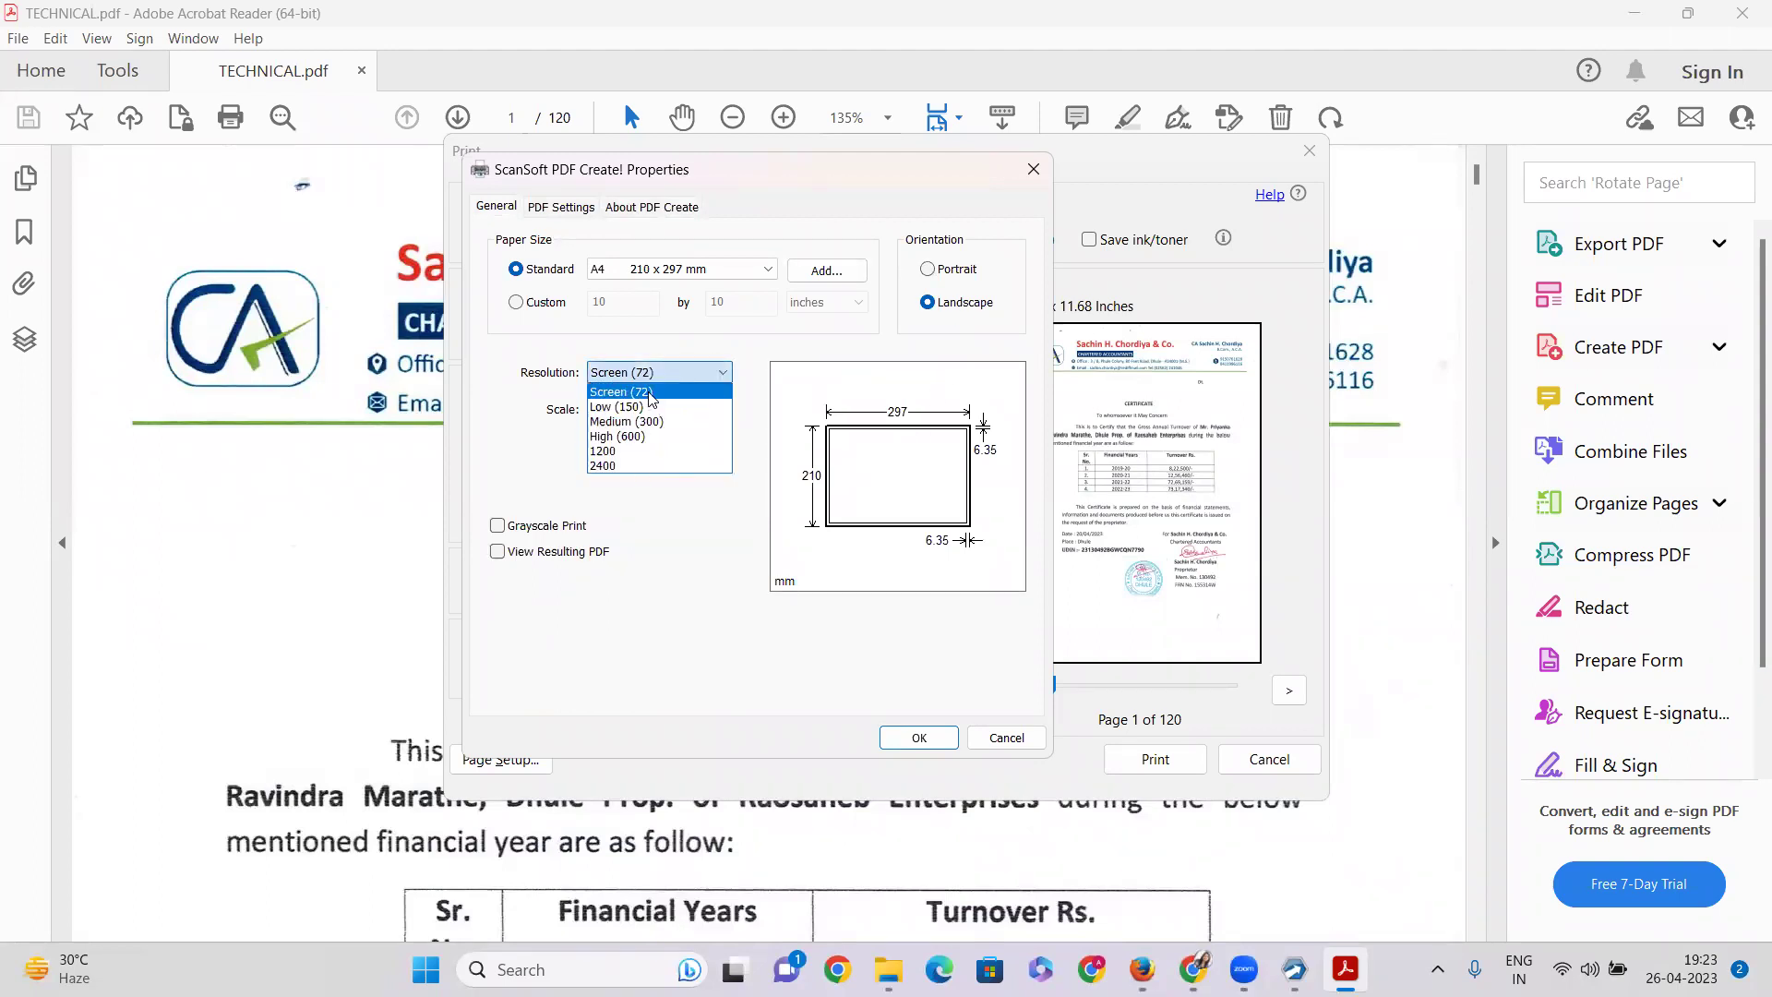
click(651, 394)
click(950, 748)
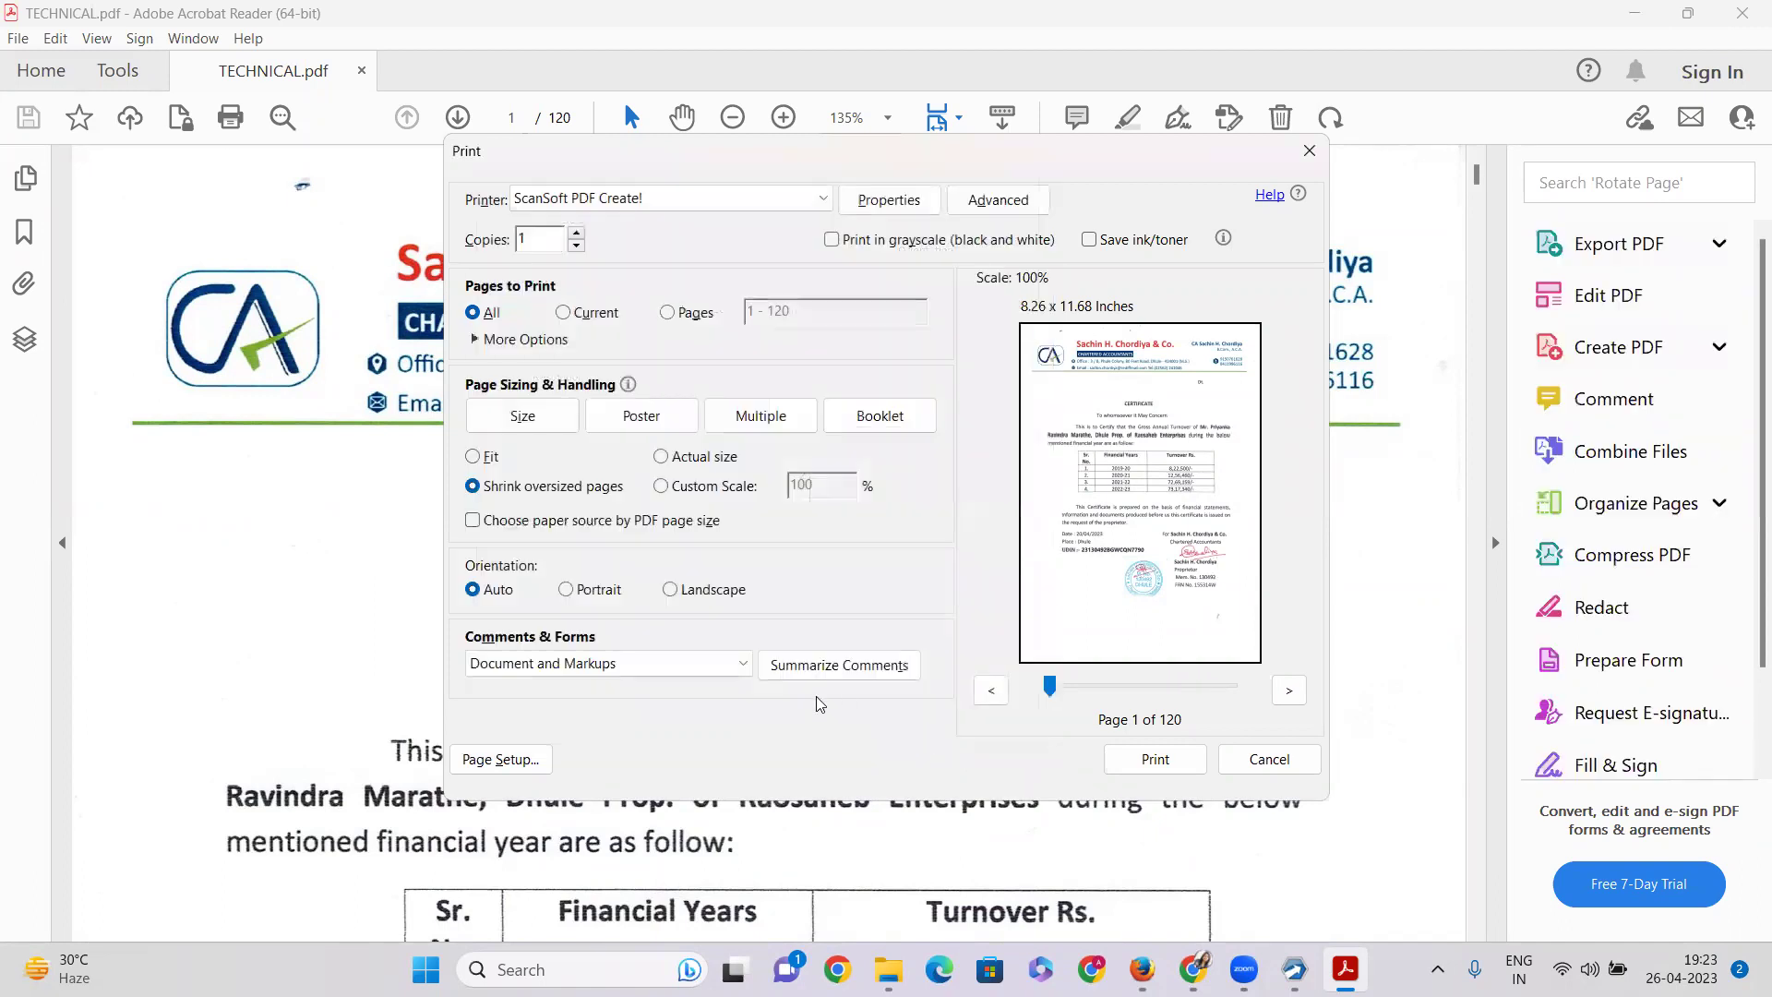
click(1156, 758)
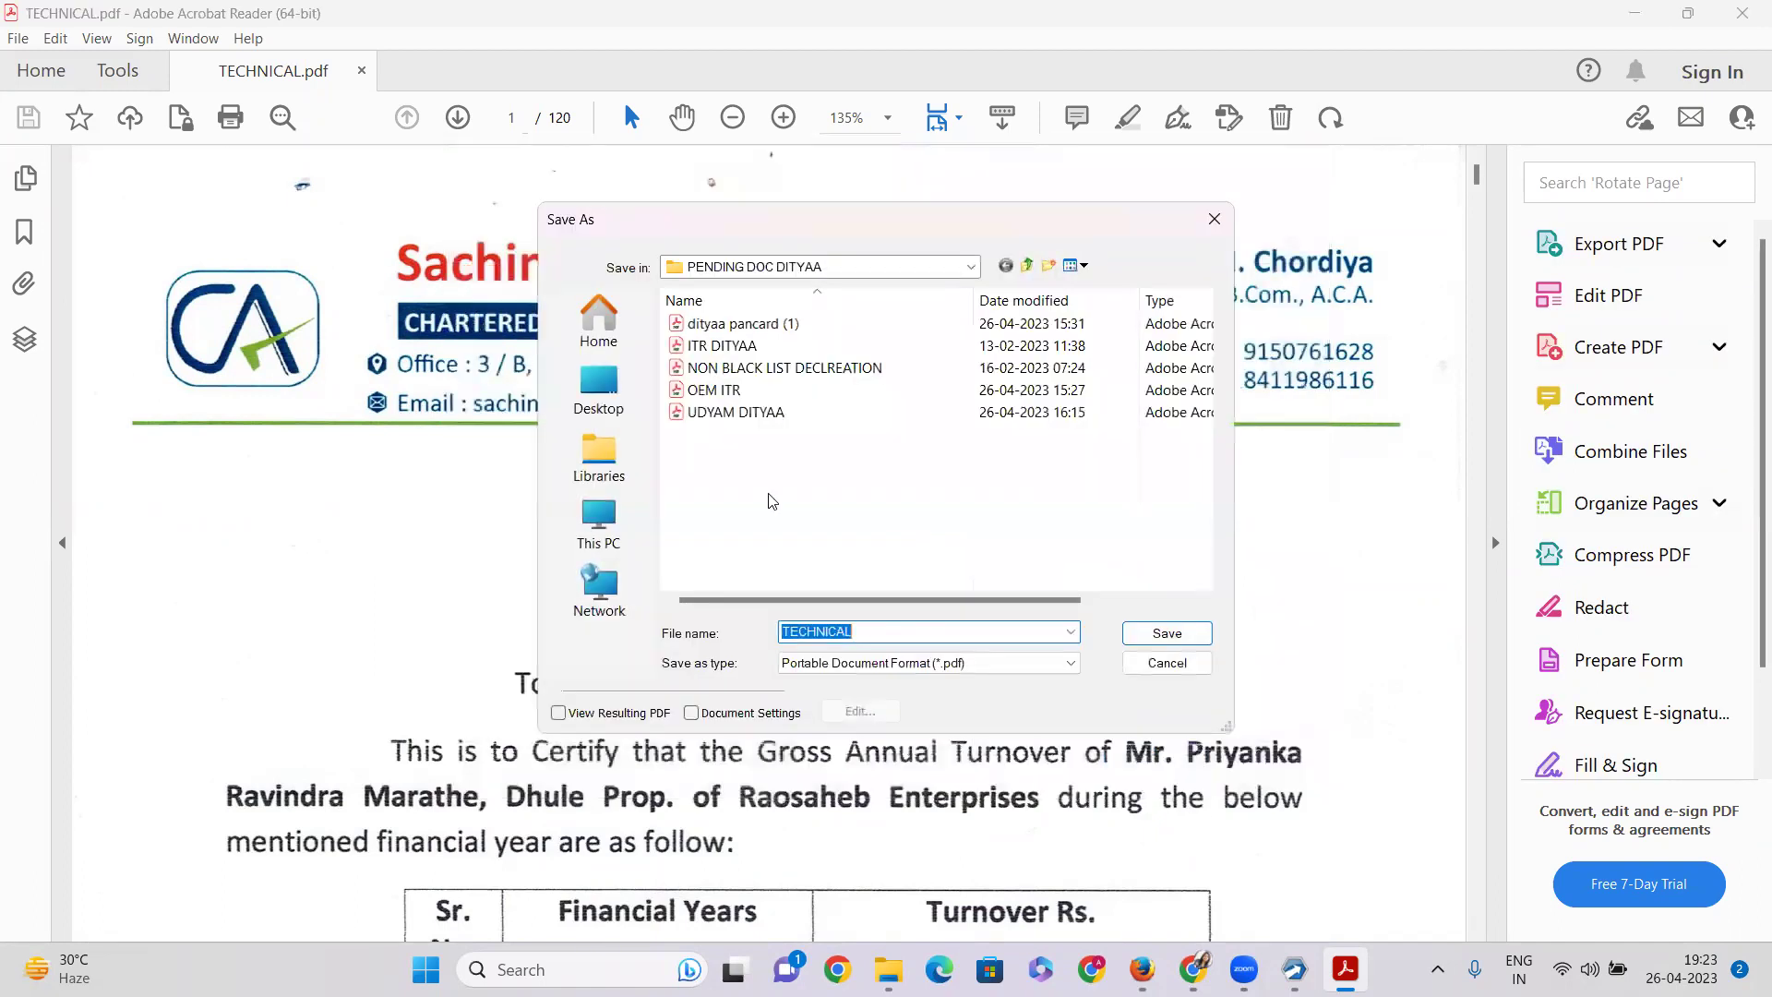
Step: Navigate the Save As location to Desktop > MARATHE > work_198173
click(1027, 266)
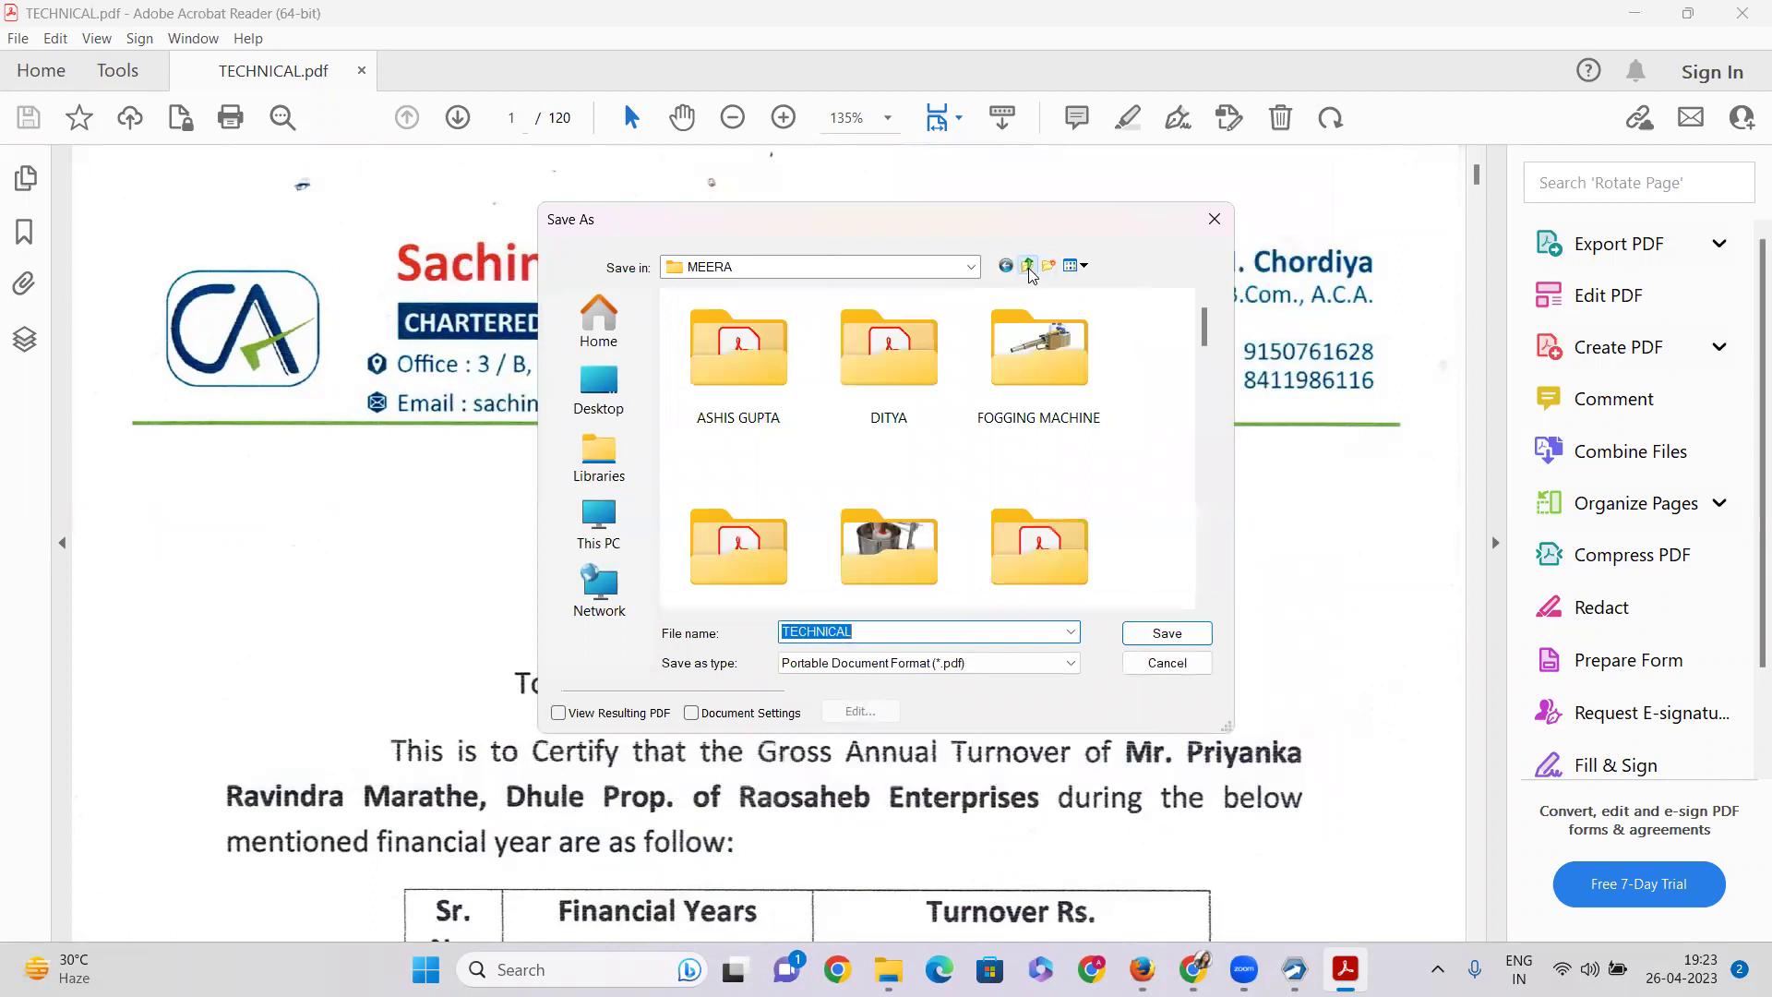
click(766, 369)
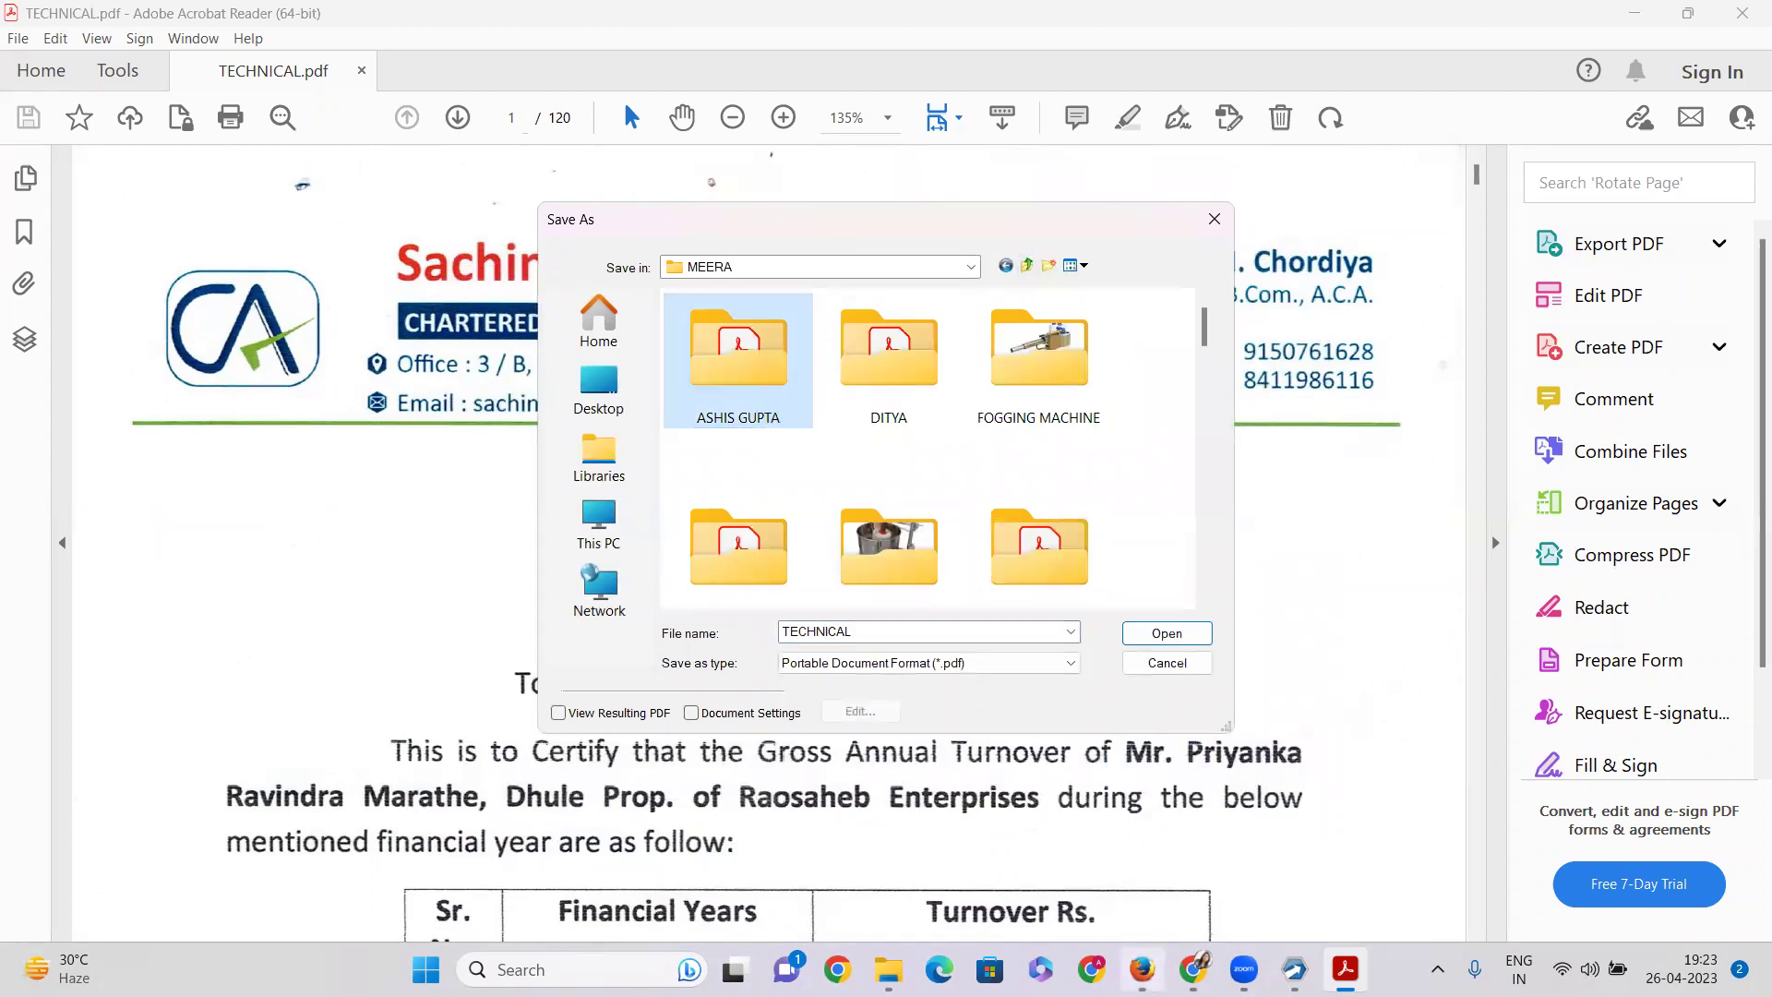
click(889, 969)
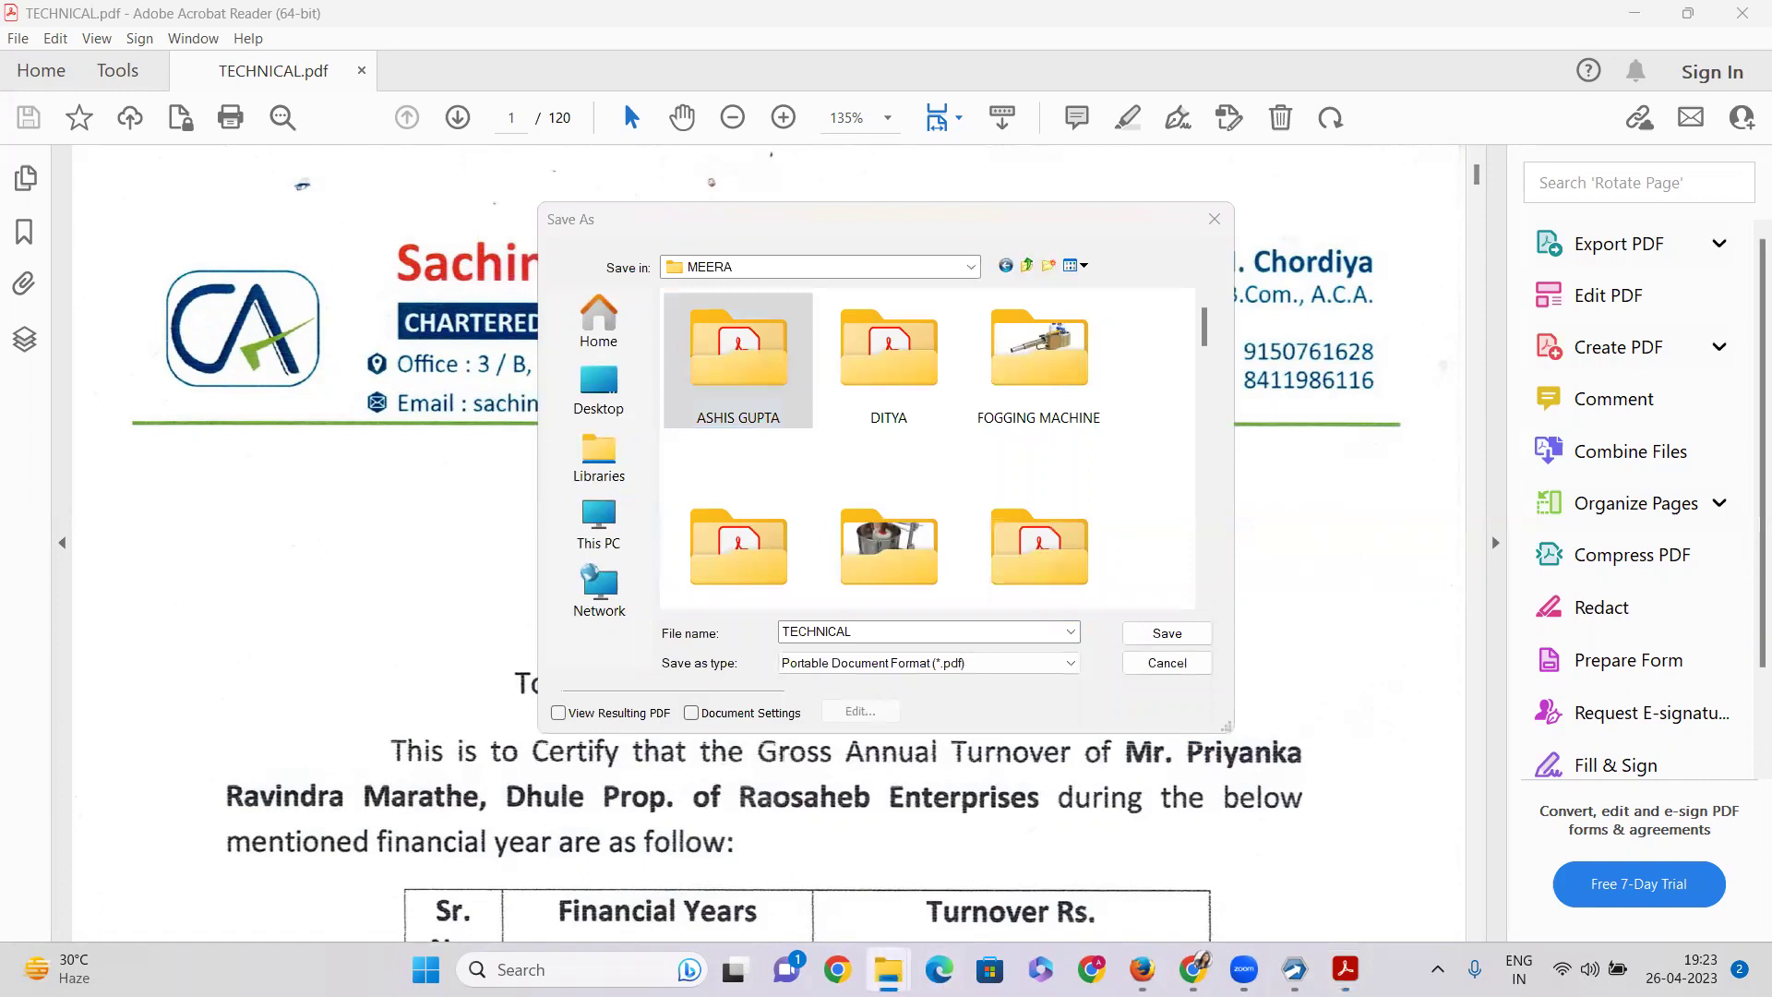
mouse_move(1205, 325)
mouse_down()
mouse_move(1205, 369)
mouse_move(1206, 344)
mouse_up()
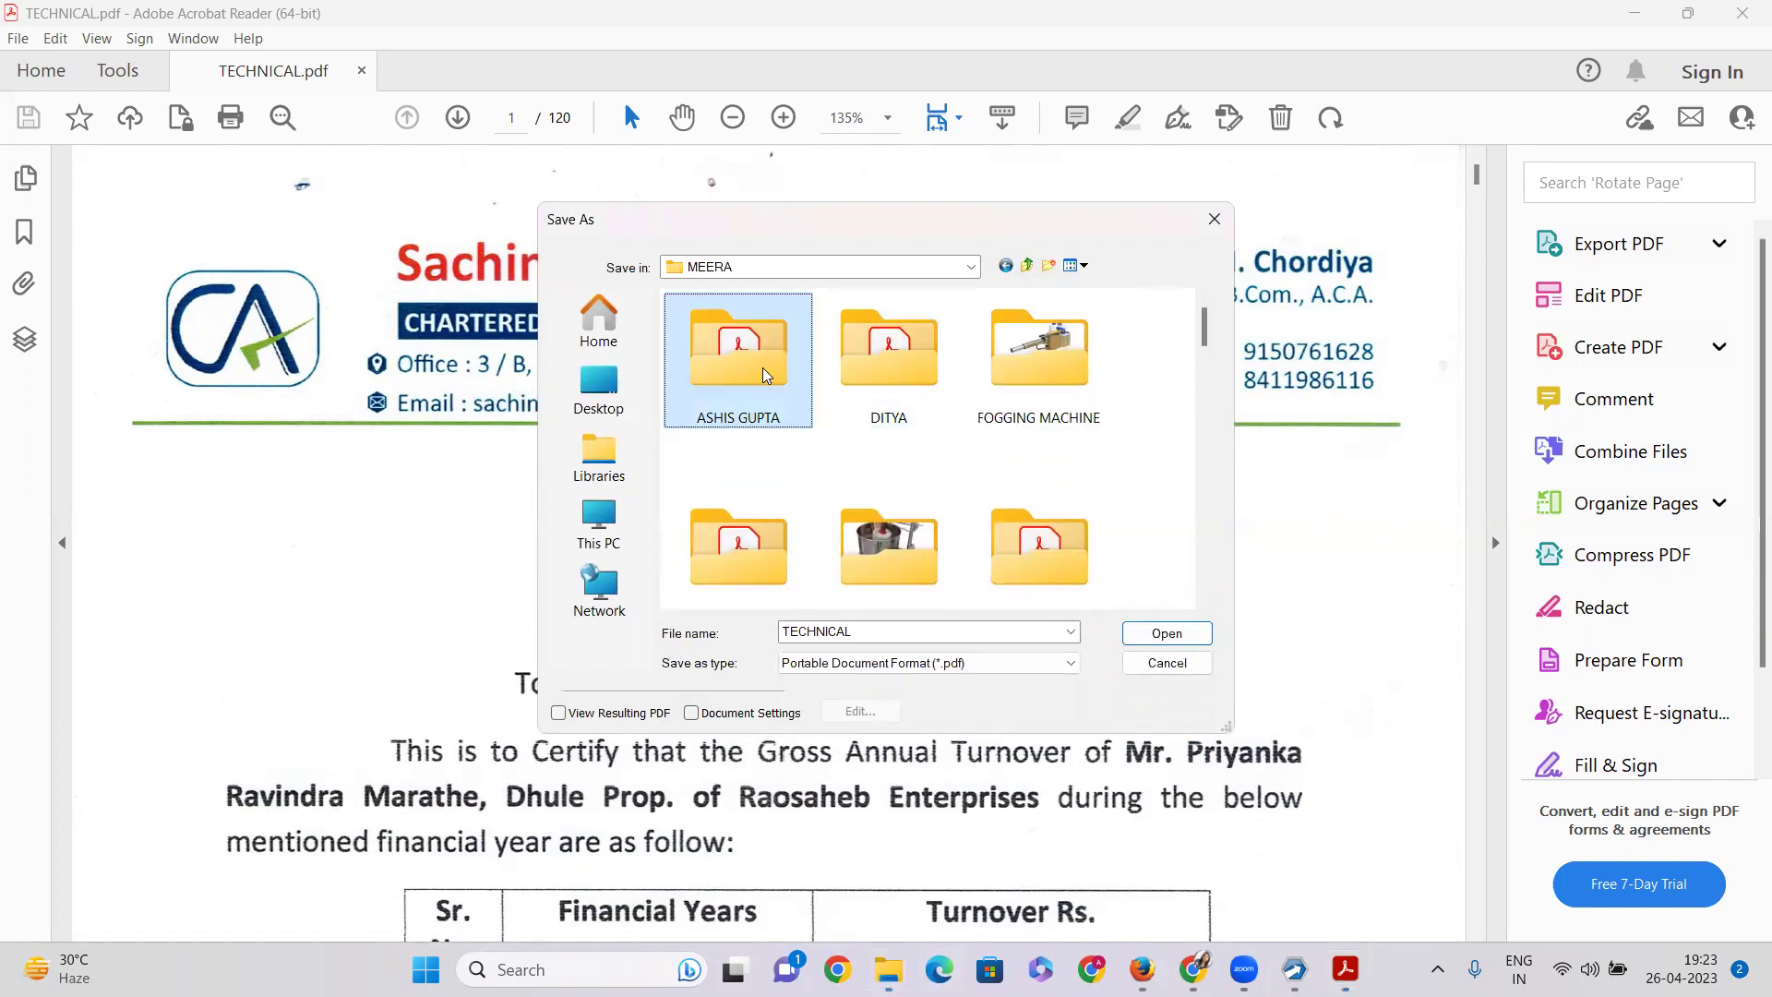
click(889, 360)
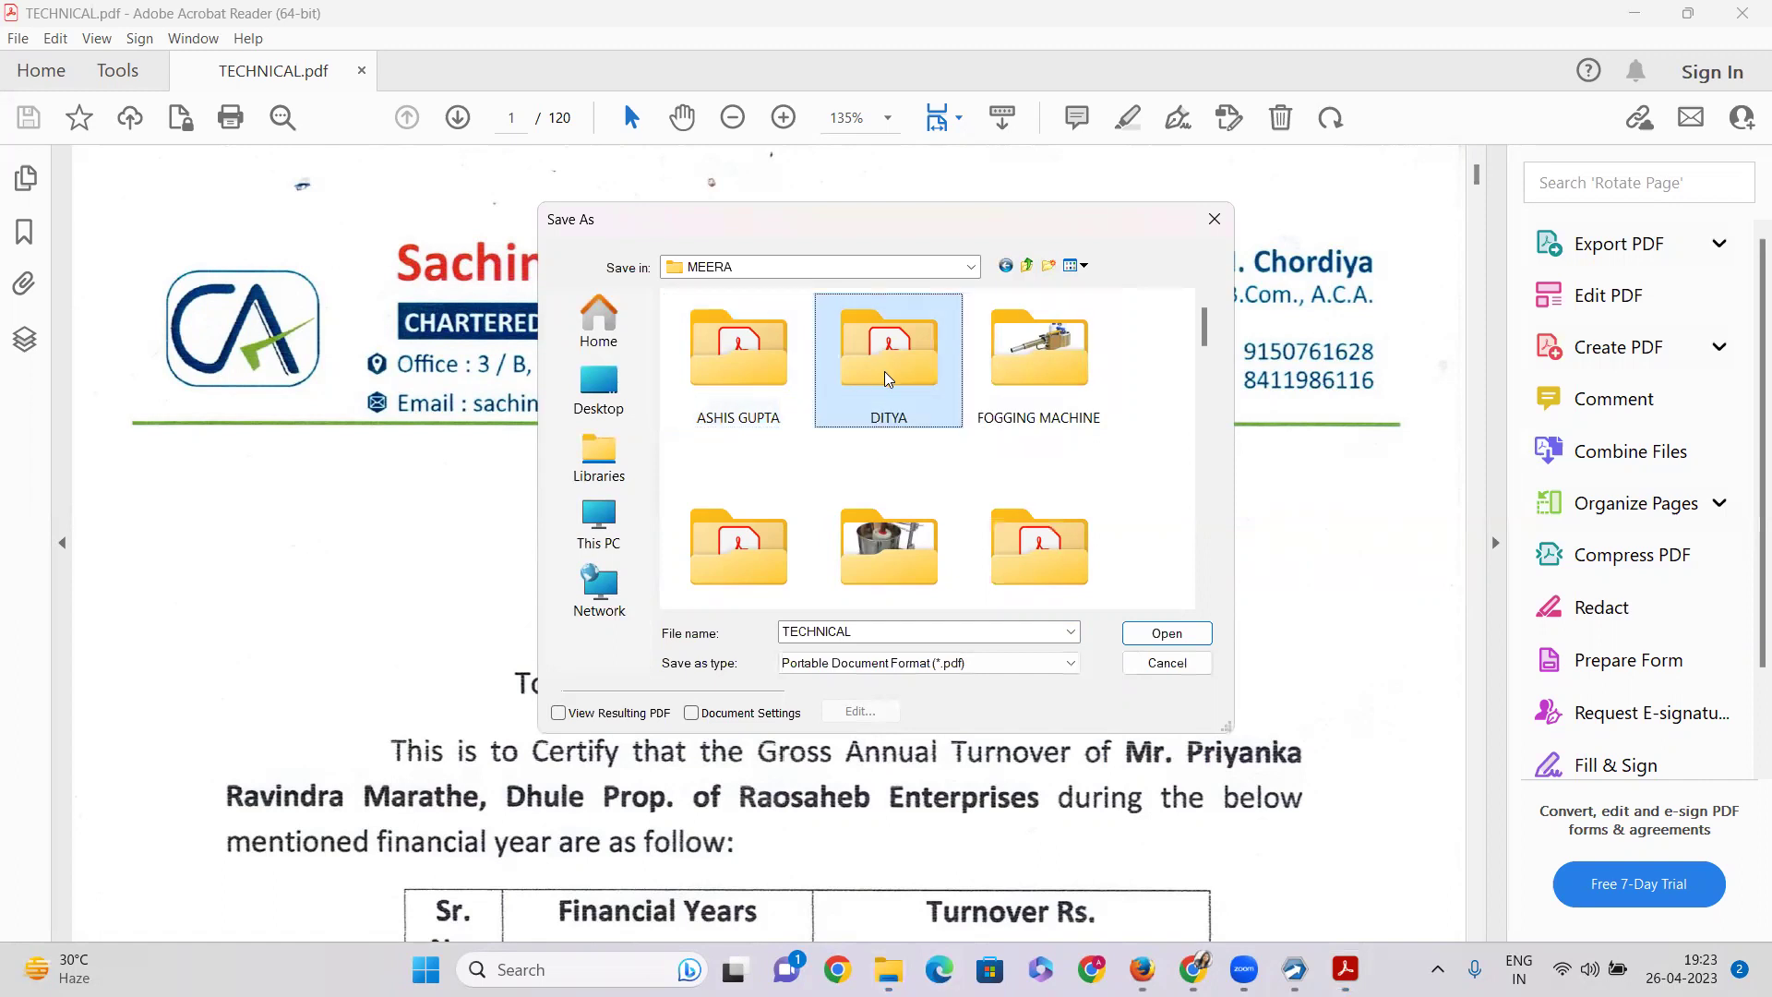
click(1027, 266)
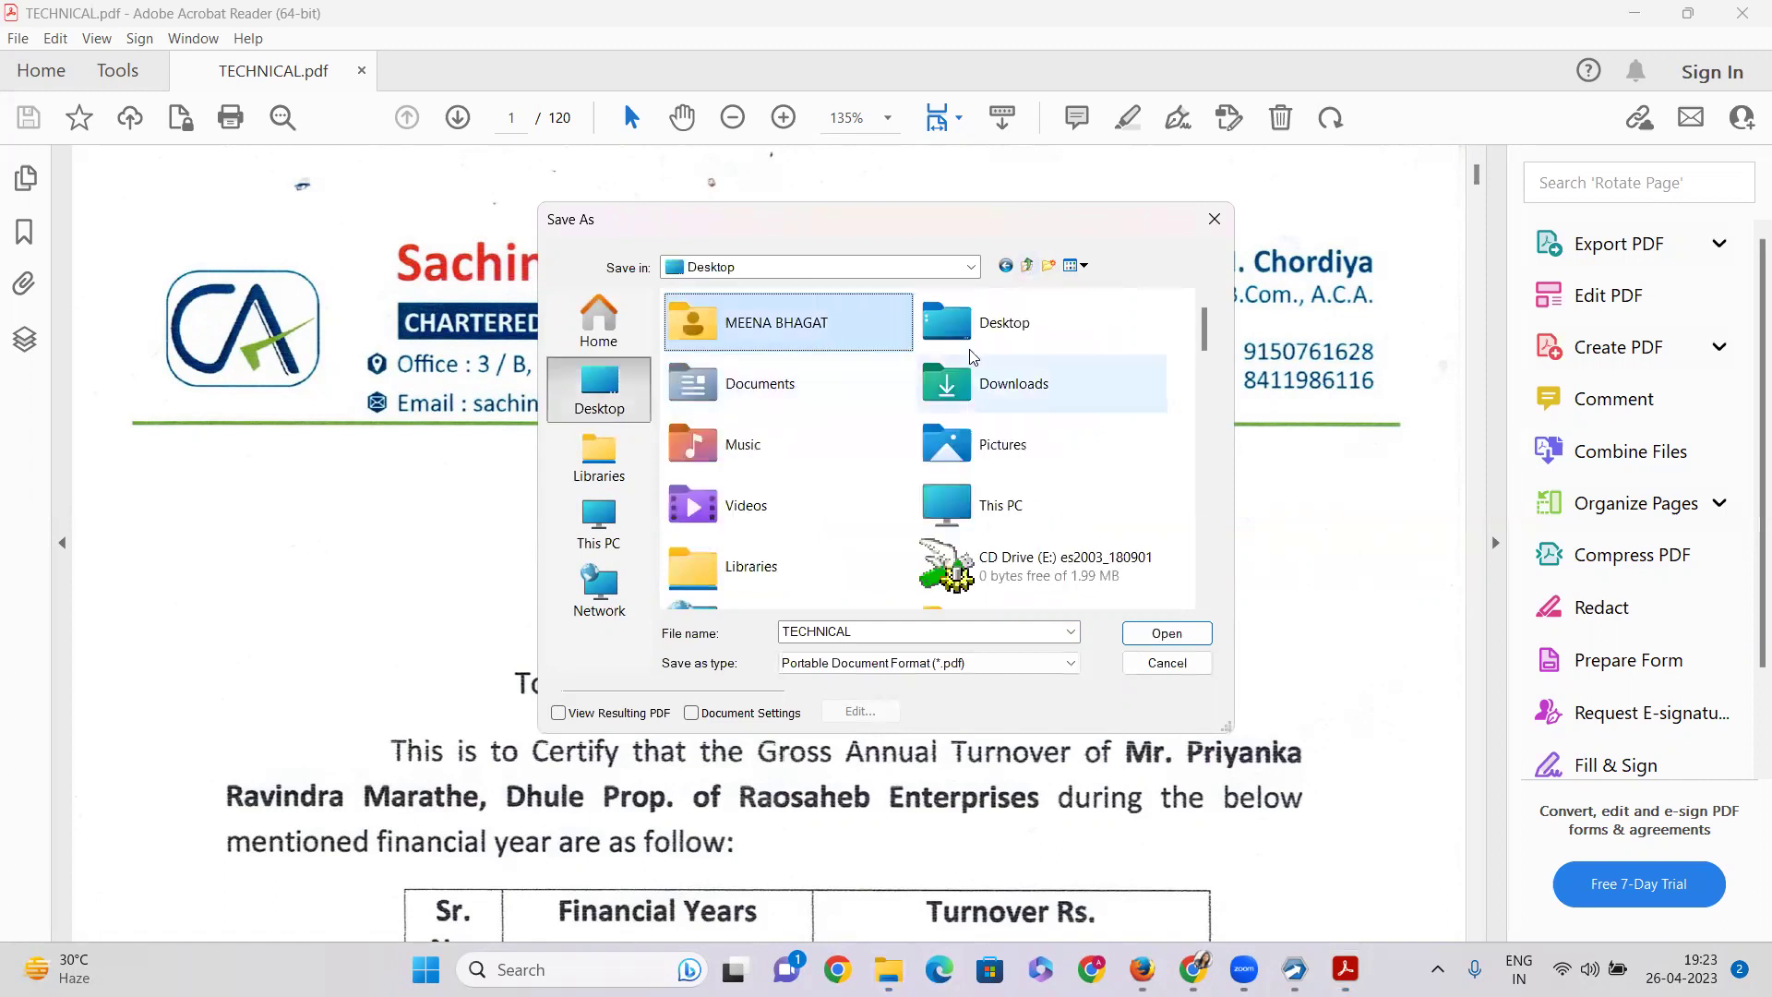
double_click(976, 337)
click(720, 586)
scroll(729, 554, down, 4)
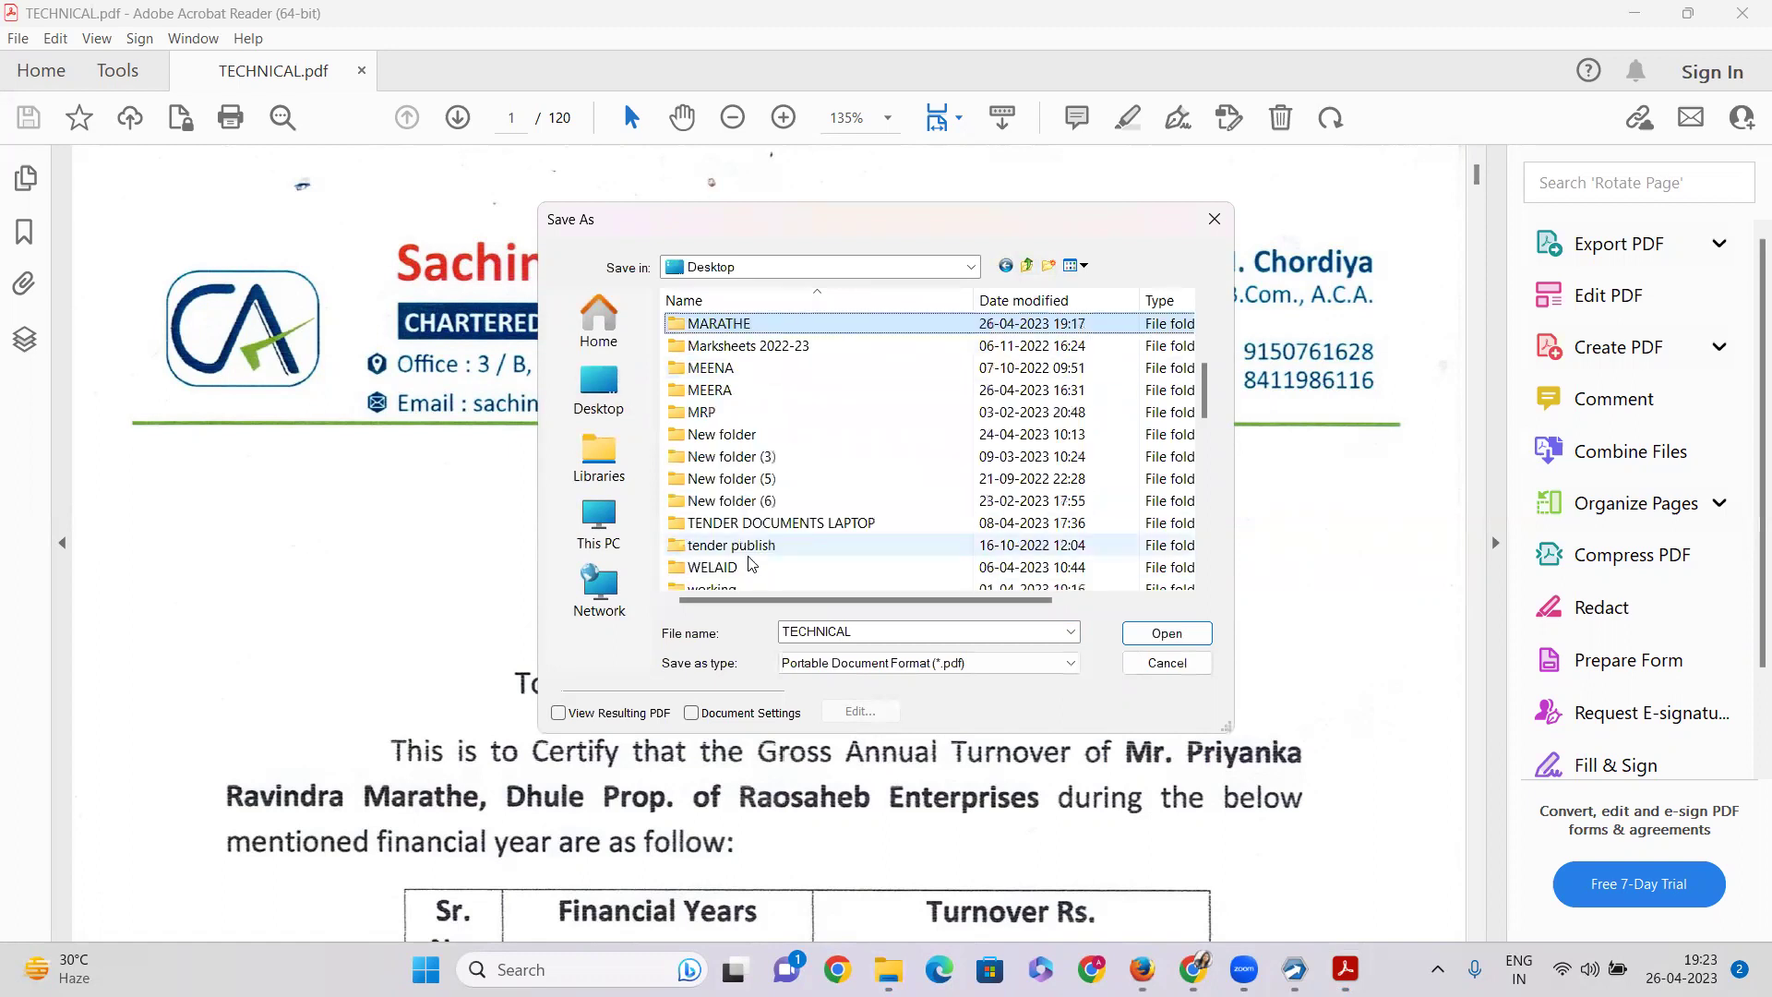
double_click(746, 324)
double_click(688, 325)
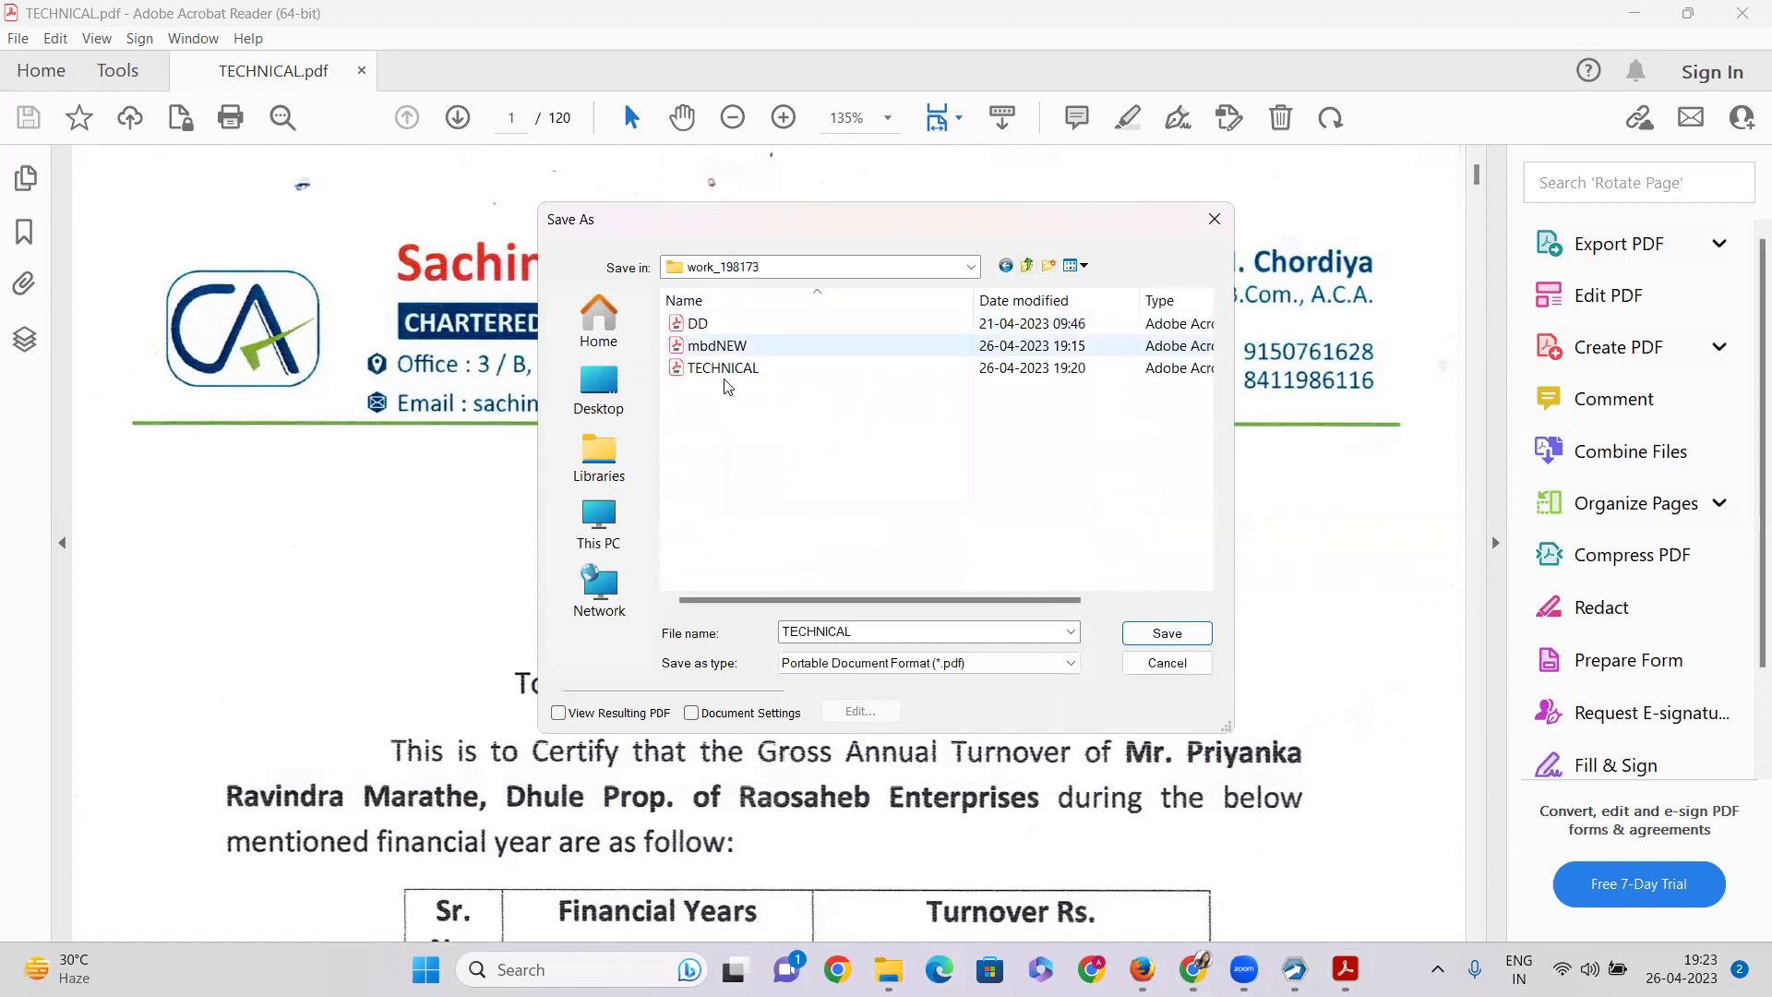
click(738, 368)
Step: Save the compressed copy as TECHNICAL1
double_click(875, 630)
click(876, 631)
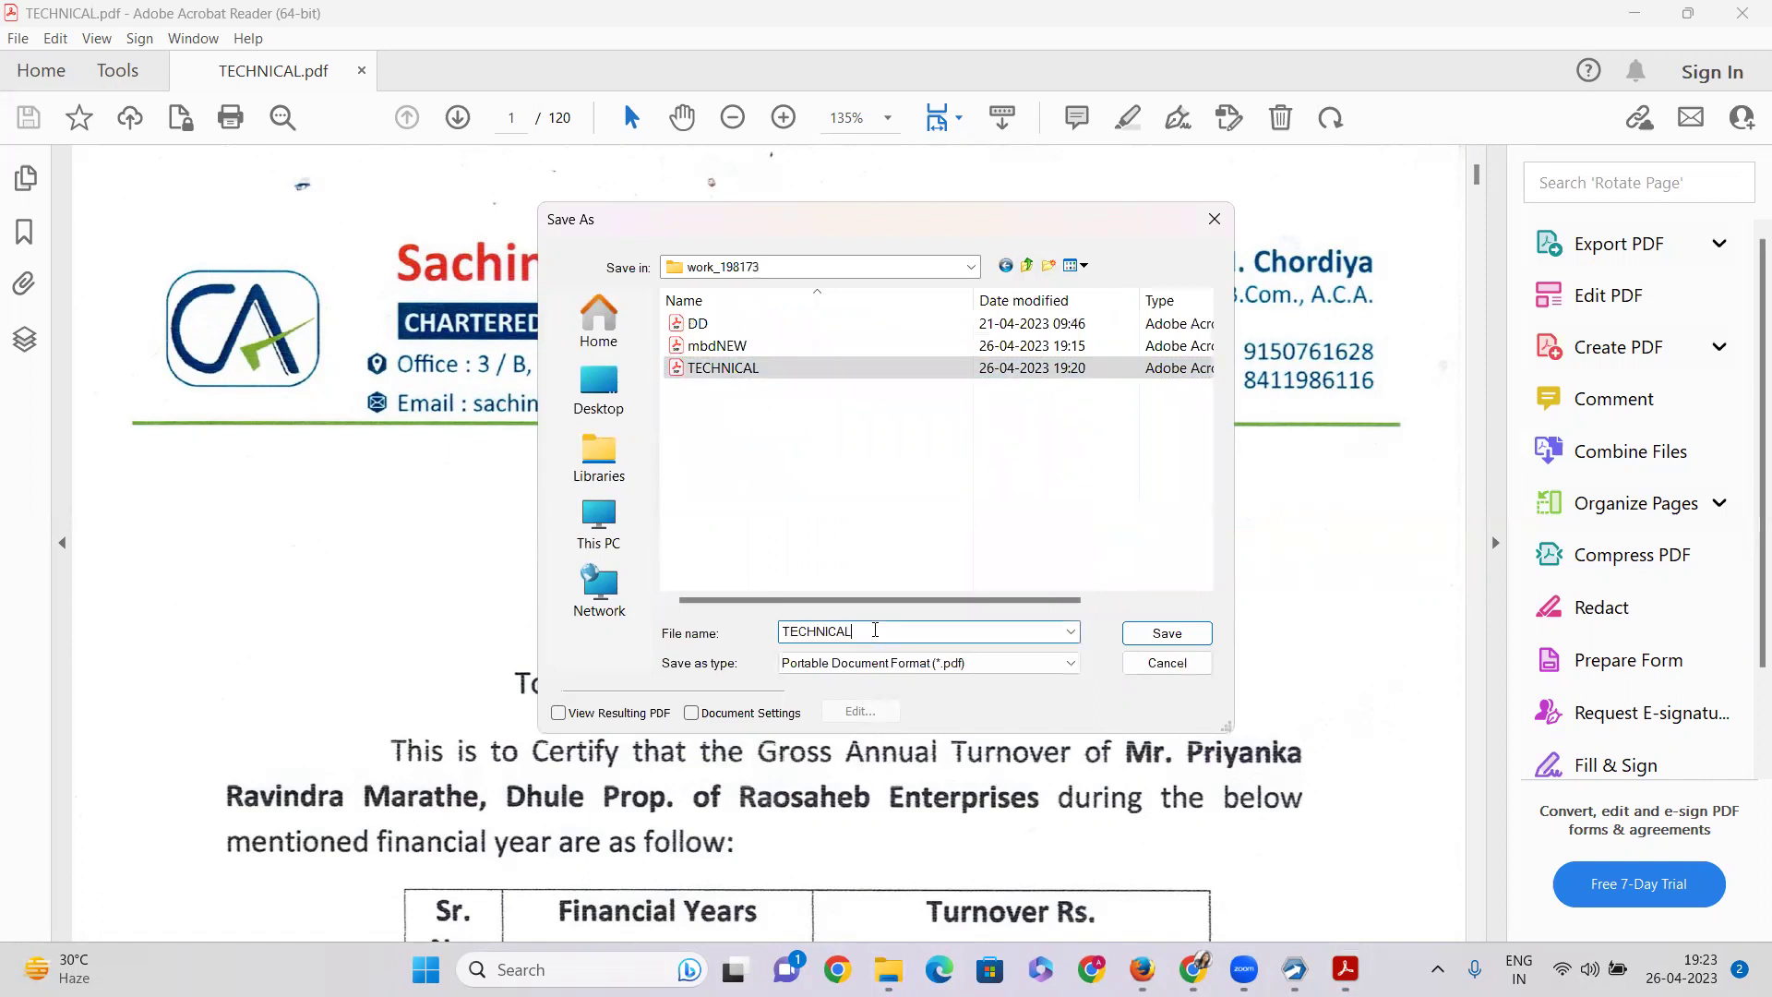
text(1)
click(1165, 635)
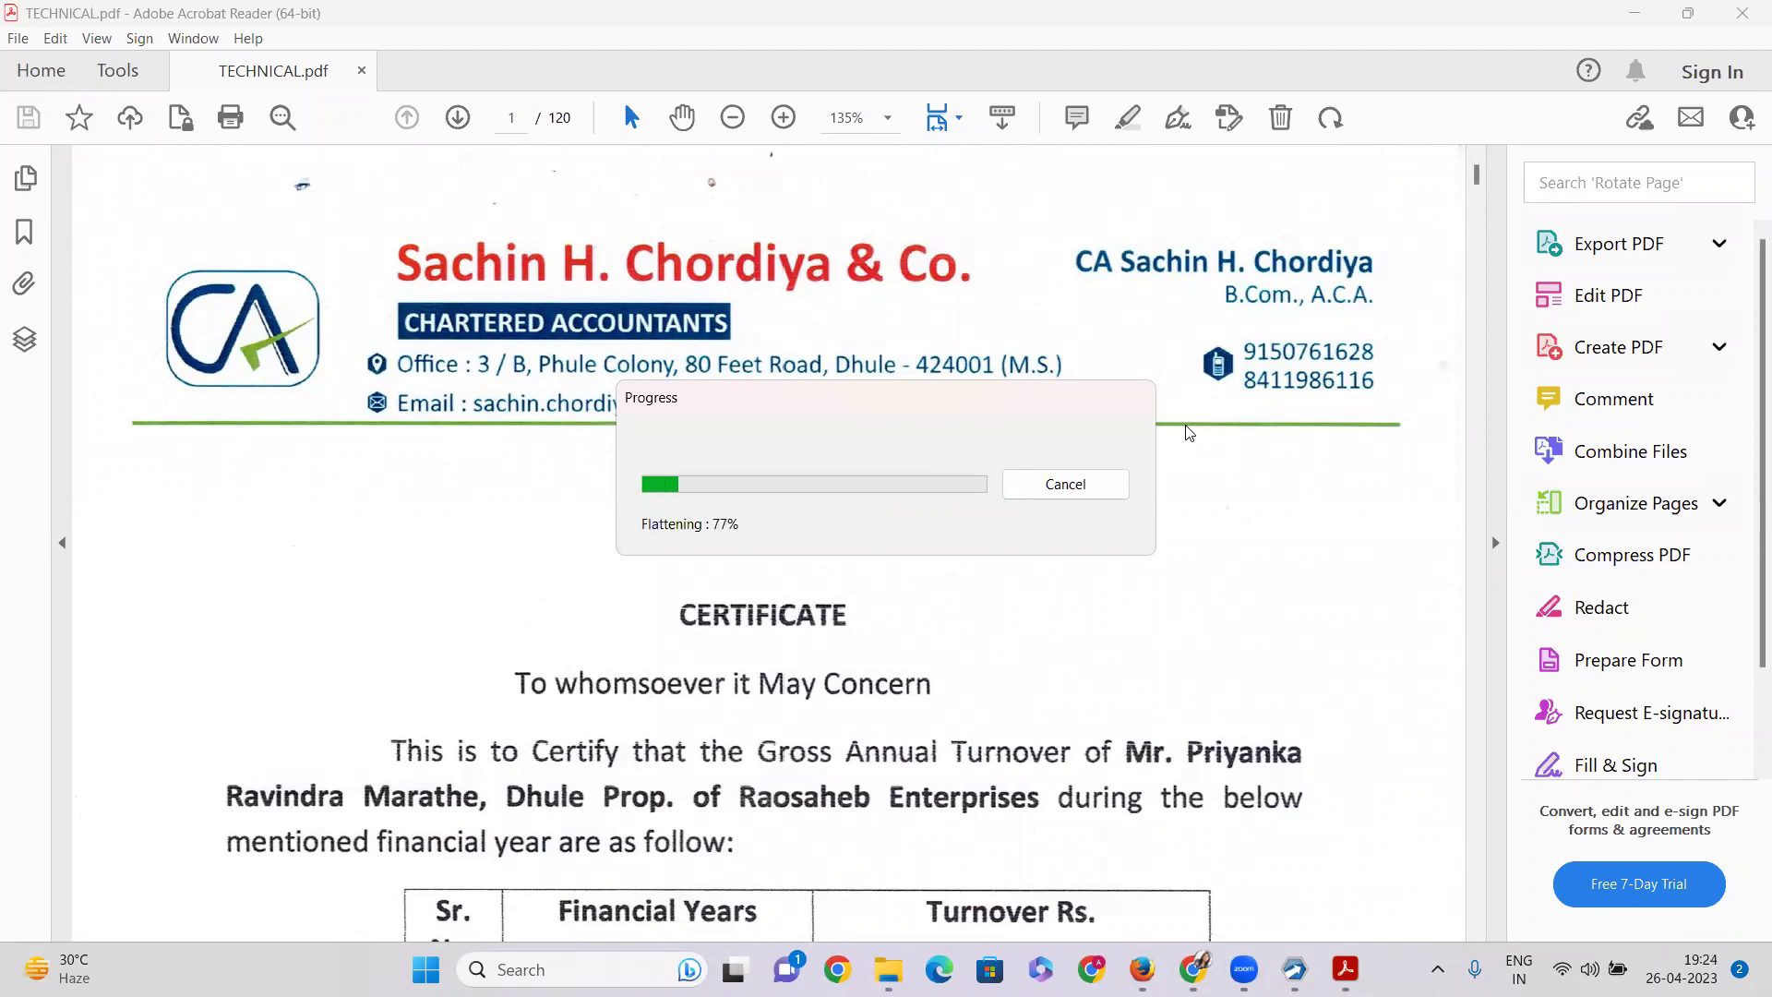
Step: Close Acrobat and reopen work_198173 to show the new TECHNICAL1 file
click(1743, 13)
click(463, 462)
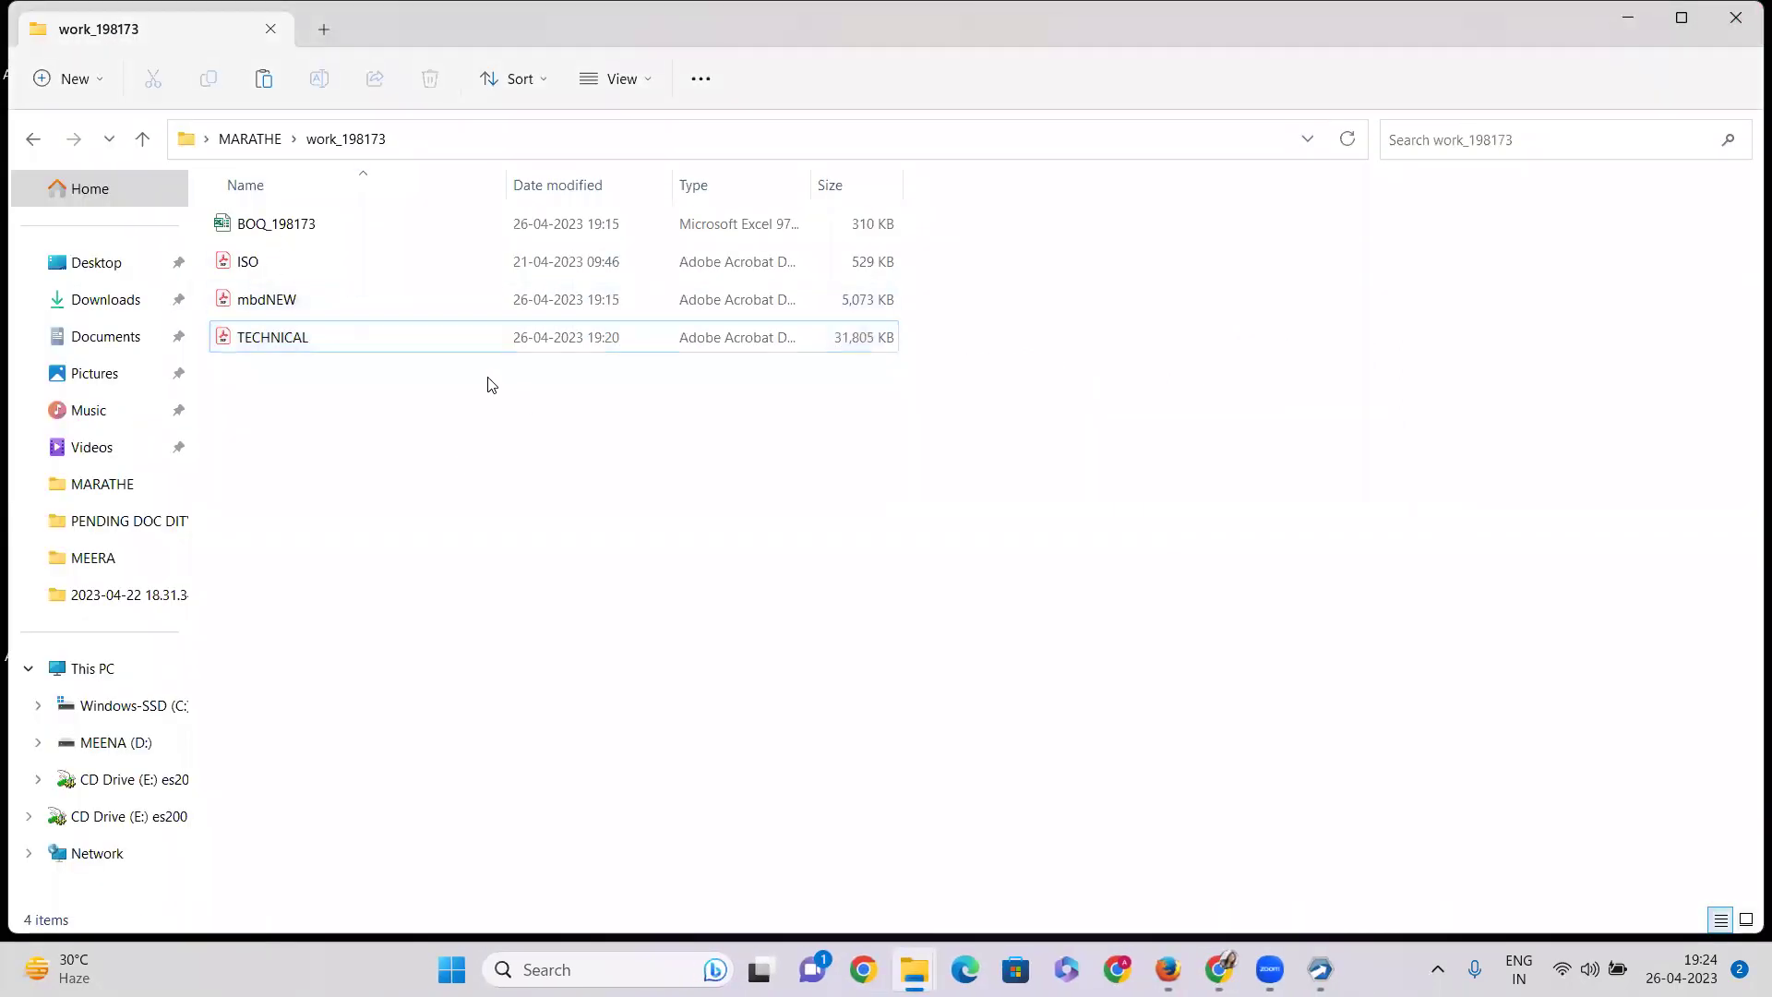
click(254, 139)
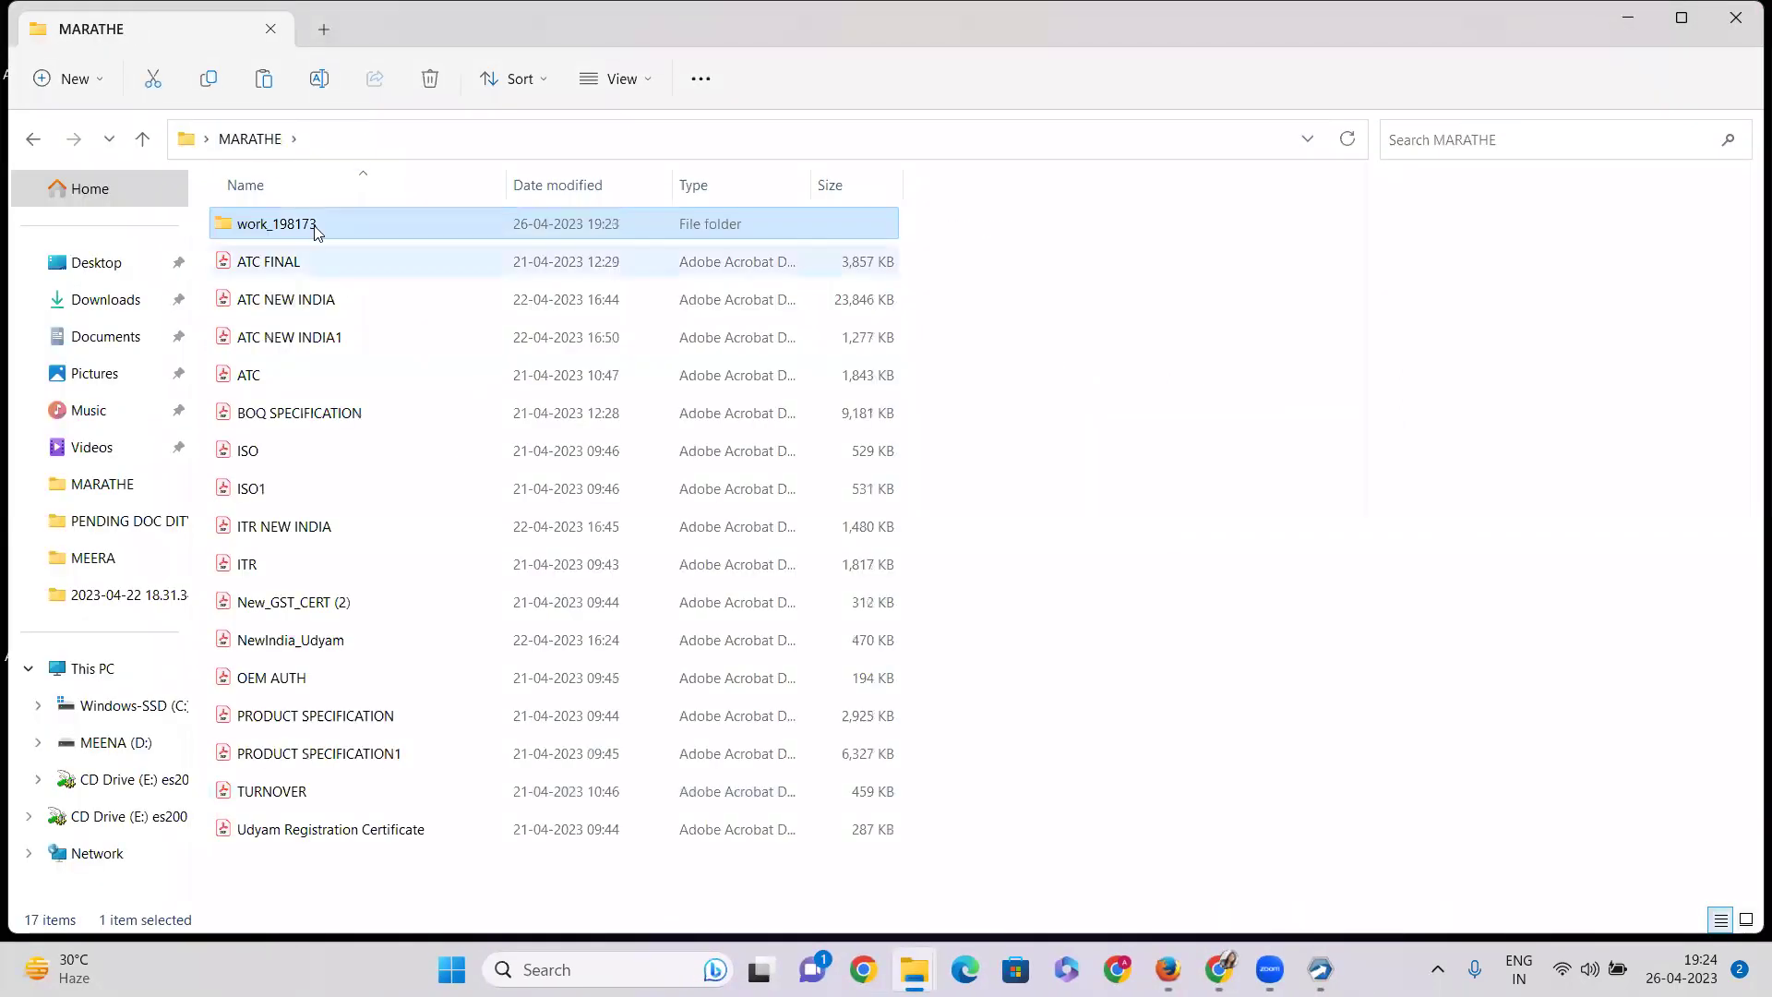
double_click(314, 230)
Step: Open TECHNICAL1 and scroll through it to confirm the compressed pages display properly
click(284, 339)
click(341, 377)
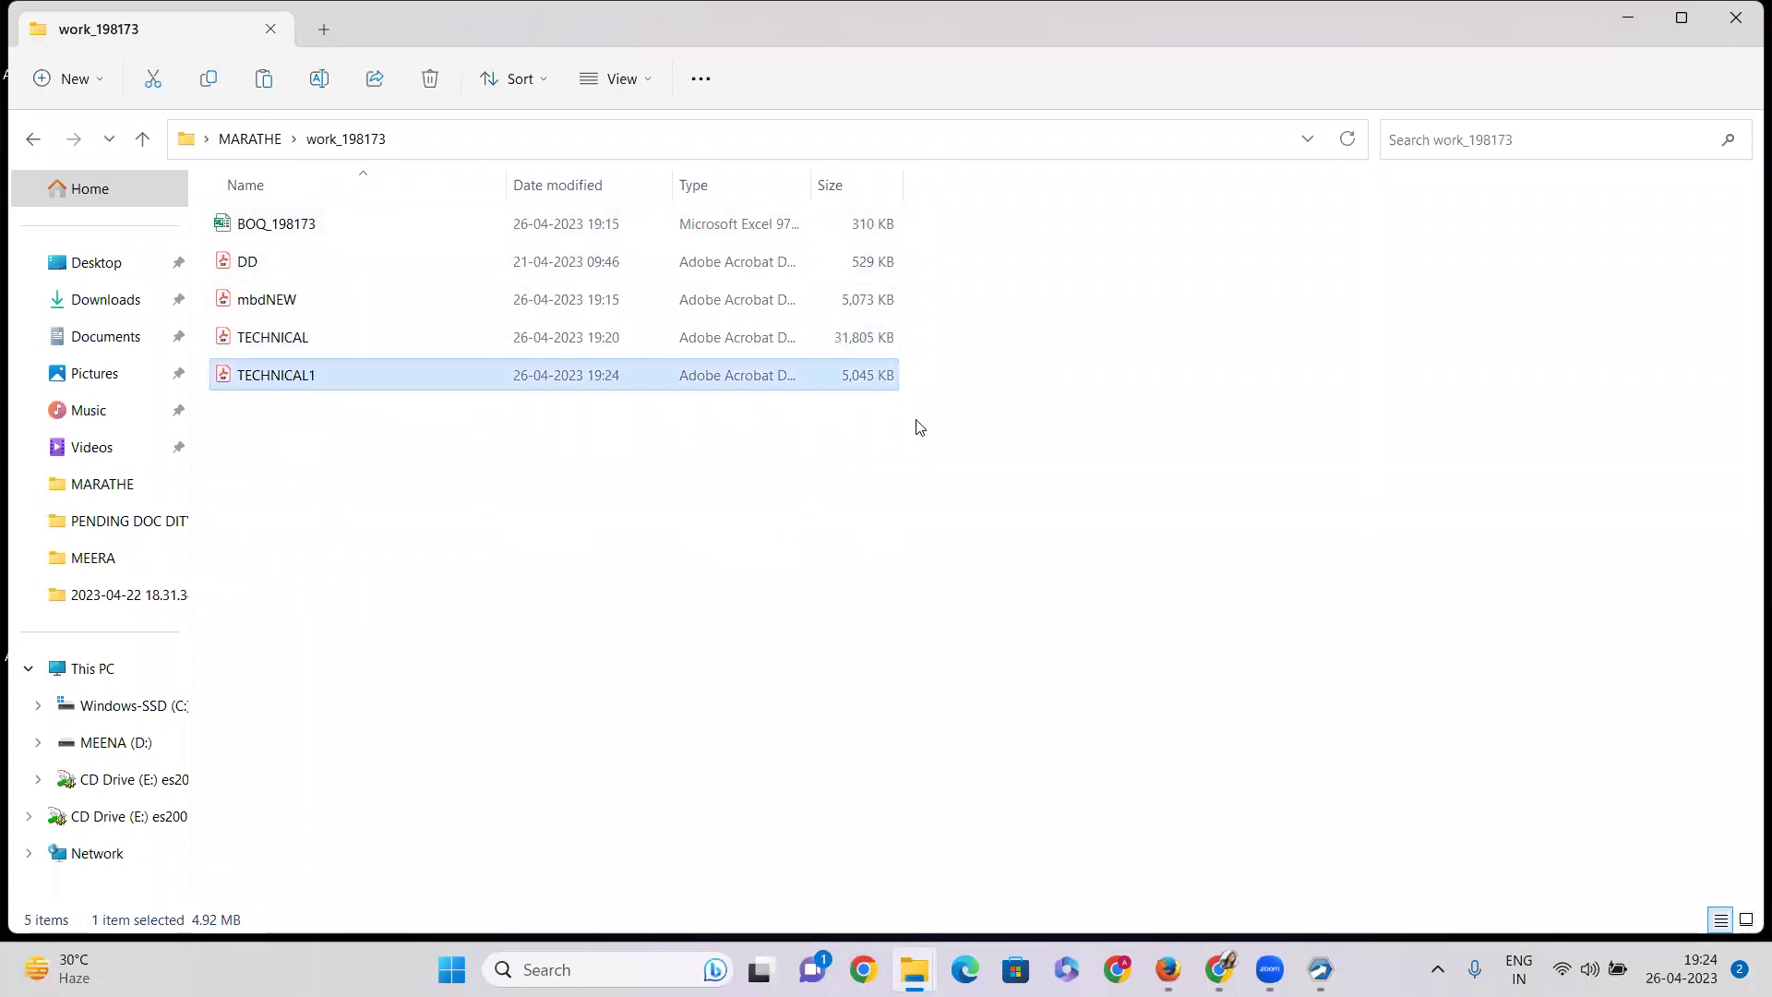
click(862, 337)
click(866, 375)
click(285, 343)
double_click(300, 378)
scroll(651, 560, down, 3)
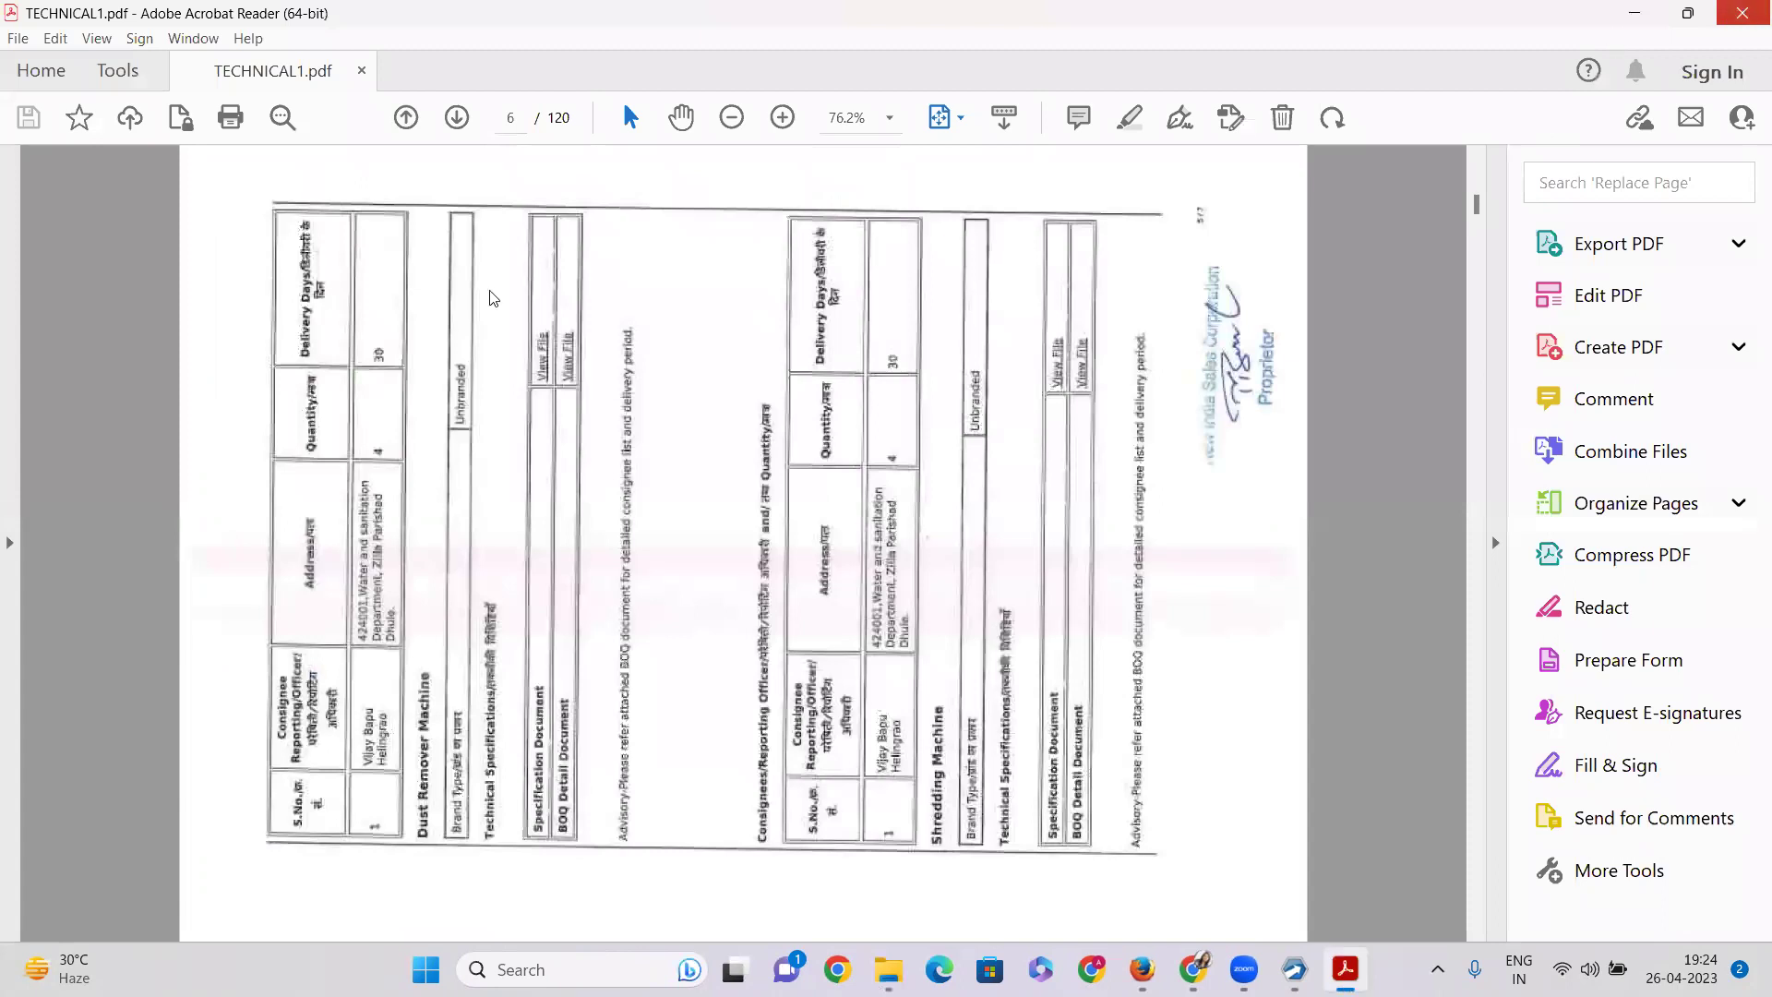
click(1744, 13)
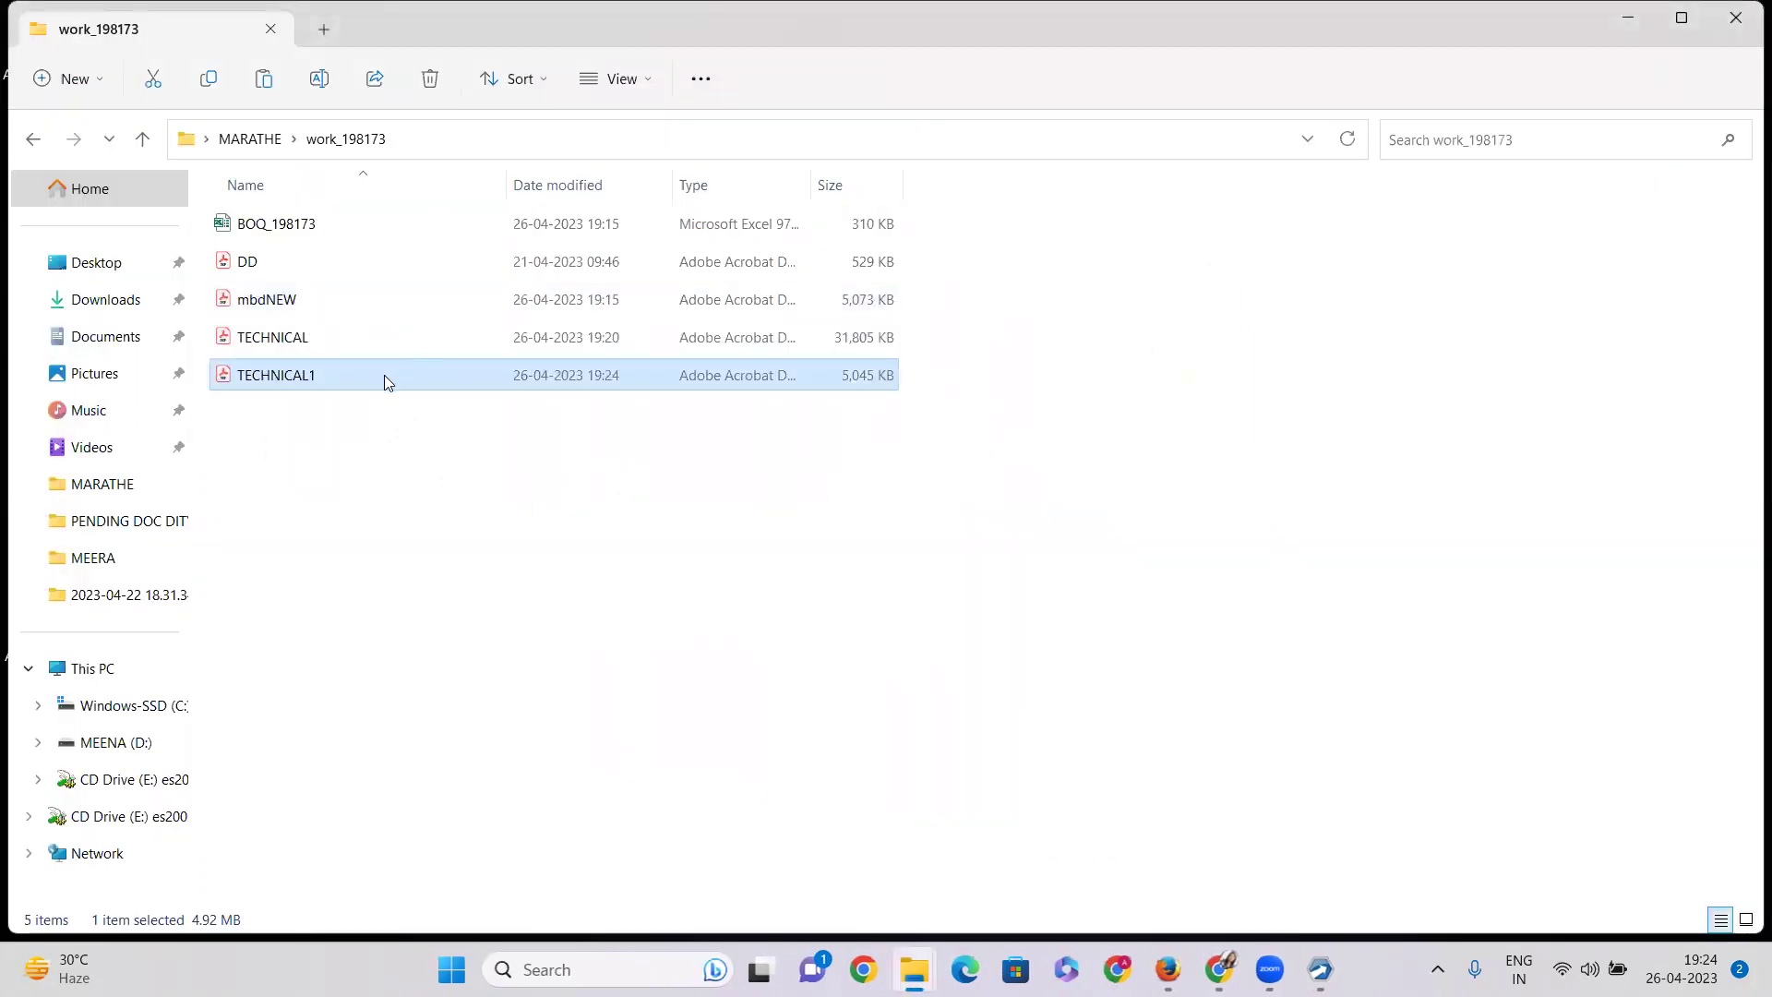
Step: Compare file sizes: TECHNICAL at 31 MB versus TECHNICAL1 at 4.92 MB, plus mbdNEW and DD
click(770, 341)
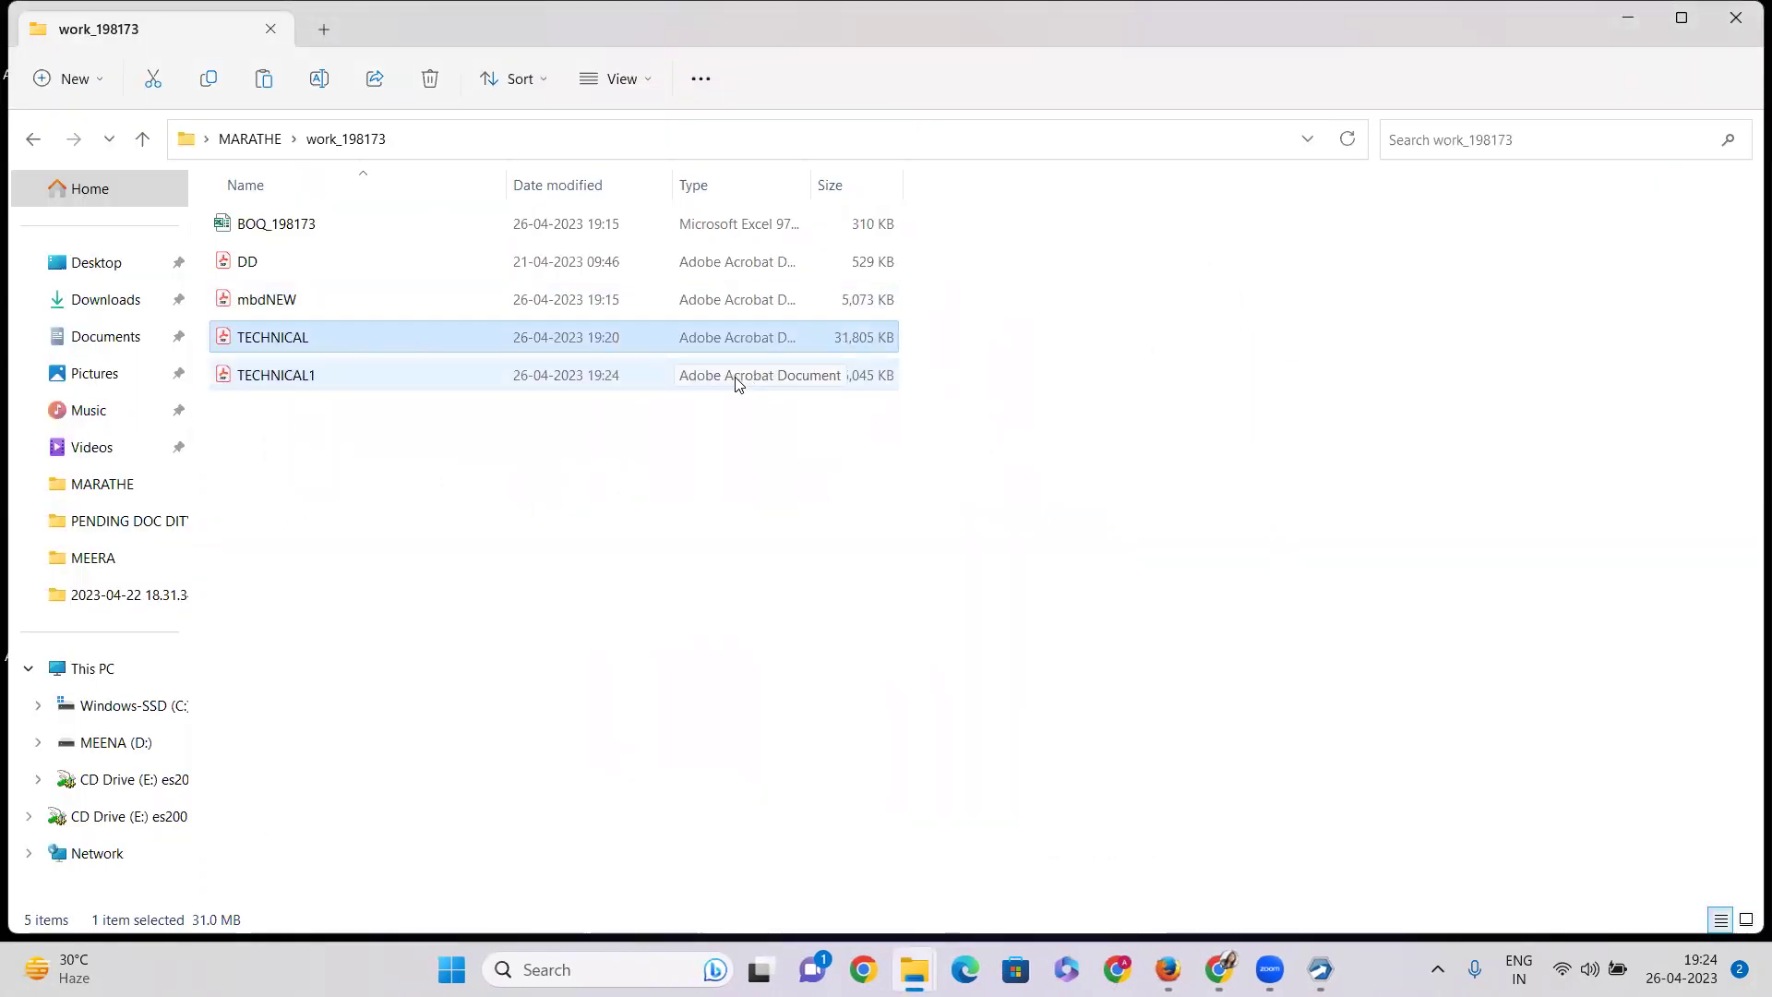
click(473, 388)
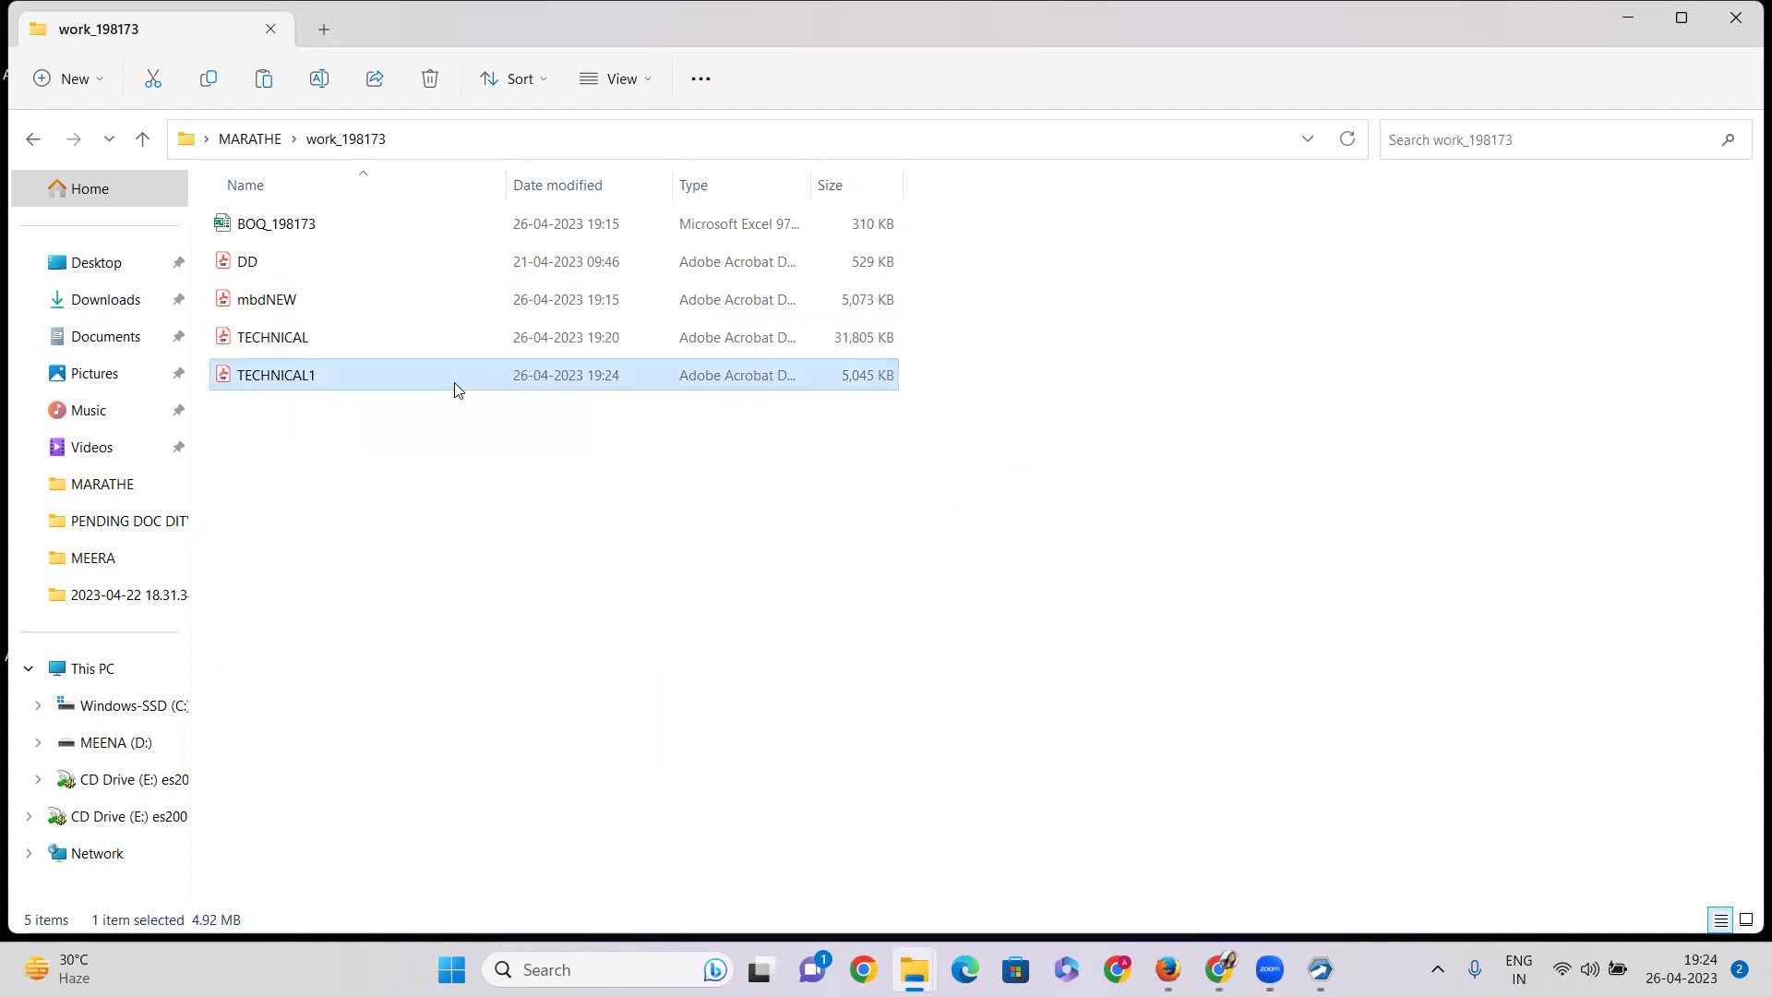
click(293, 301)
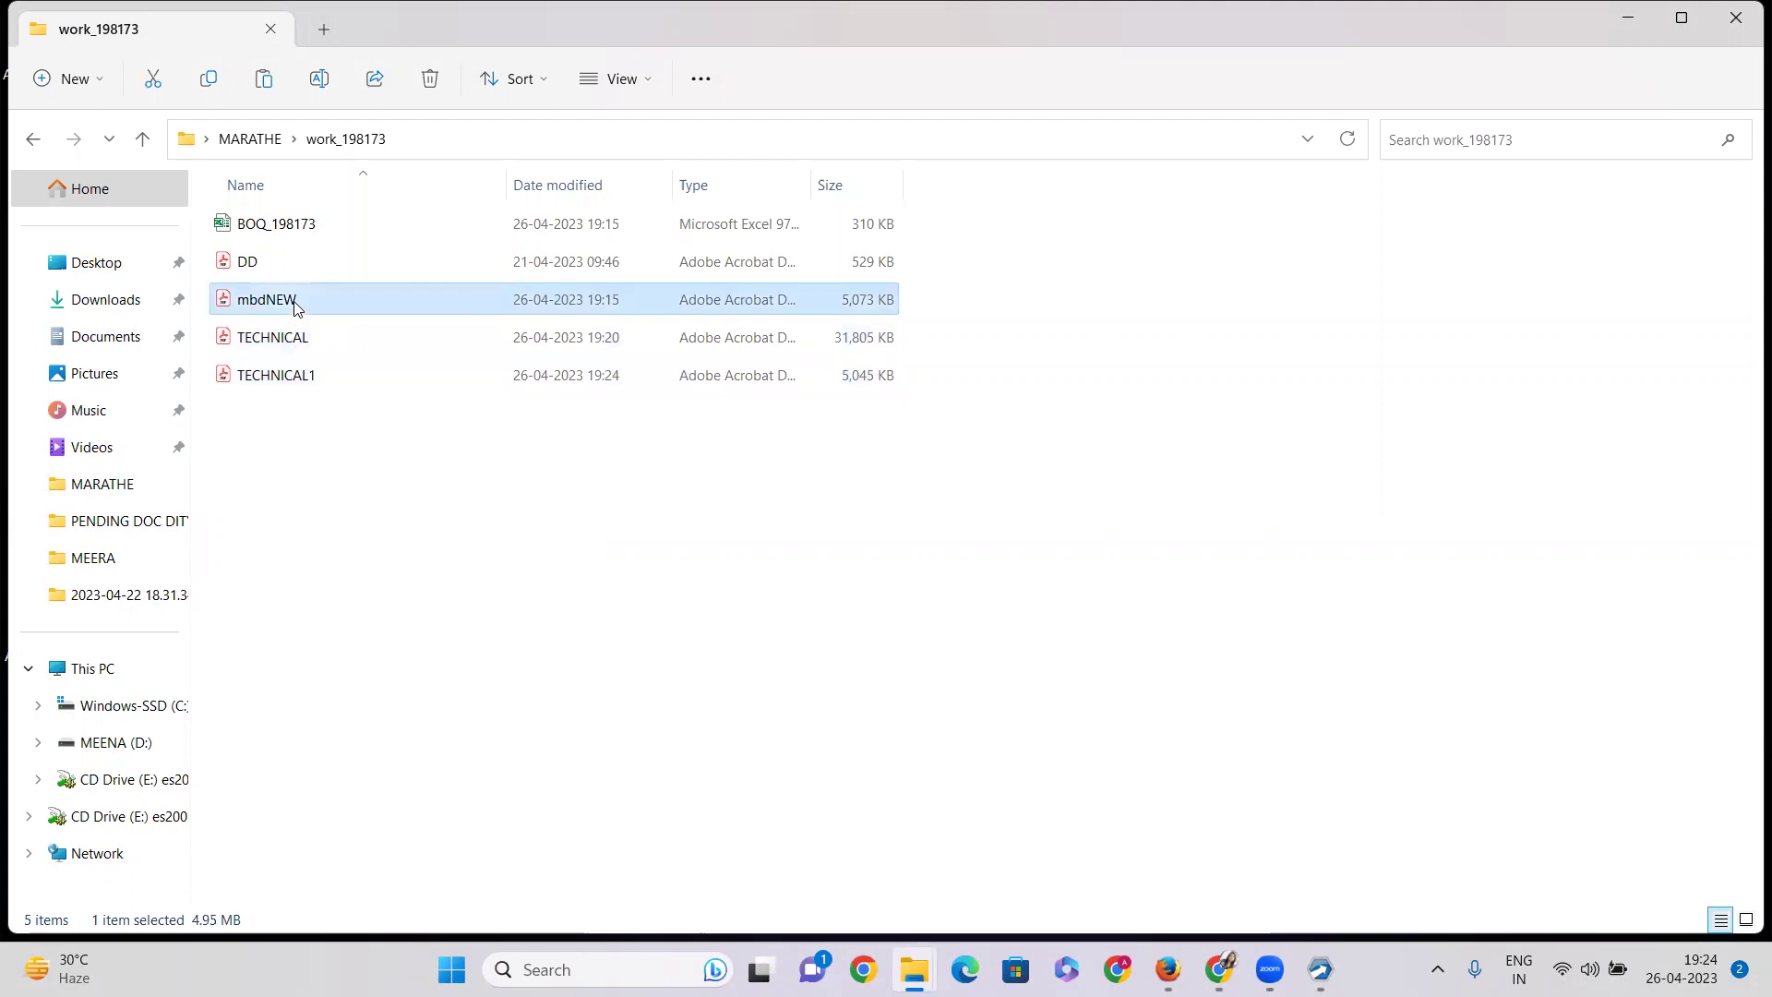
click(286, 374)
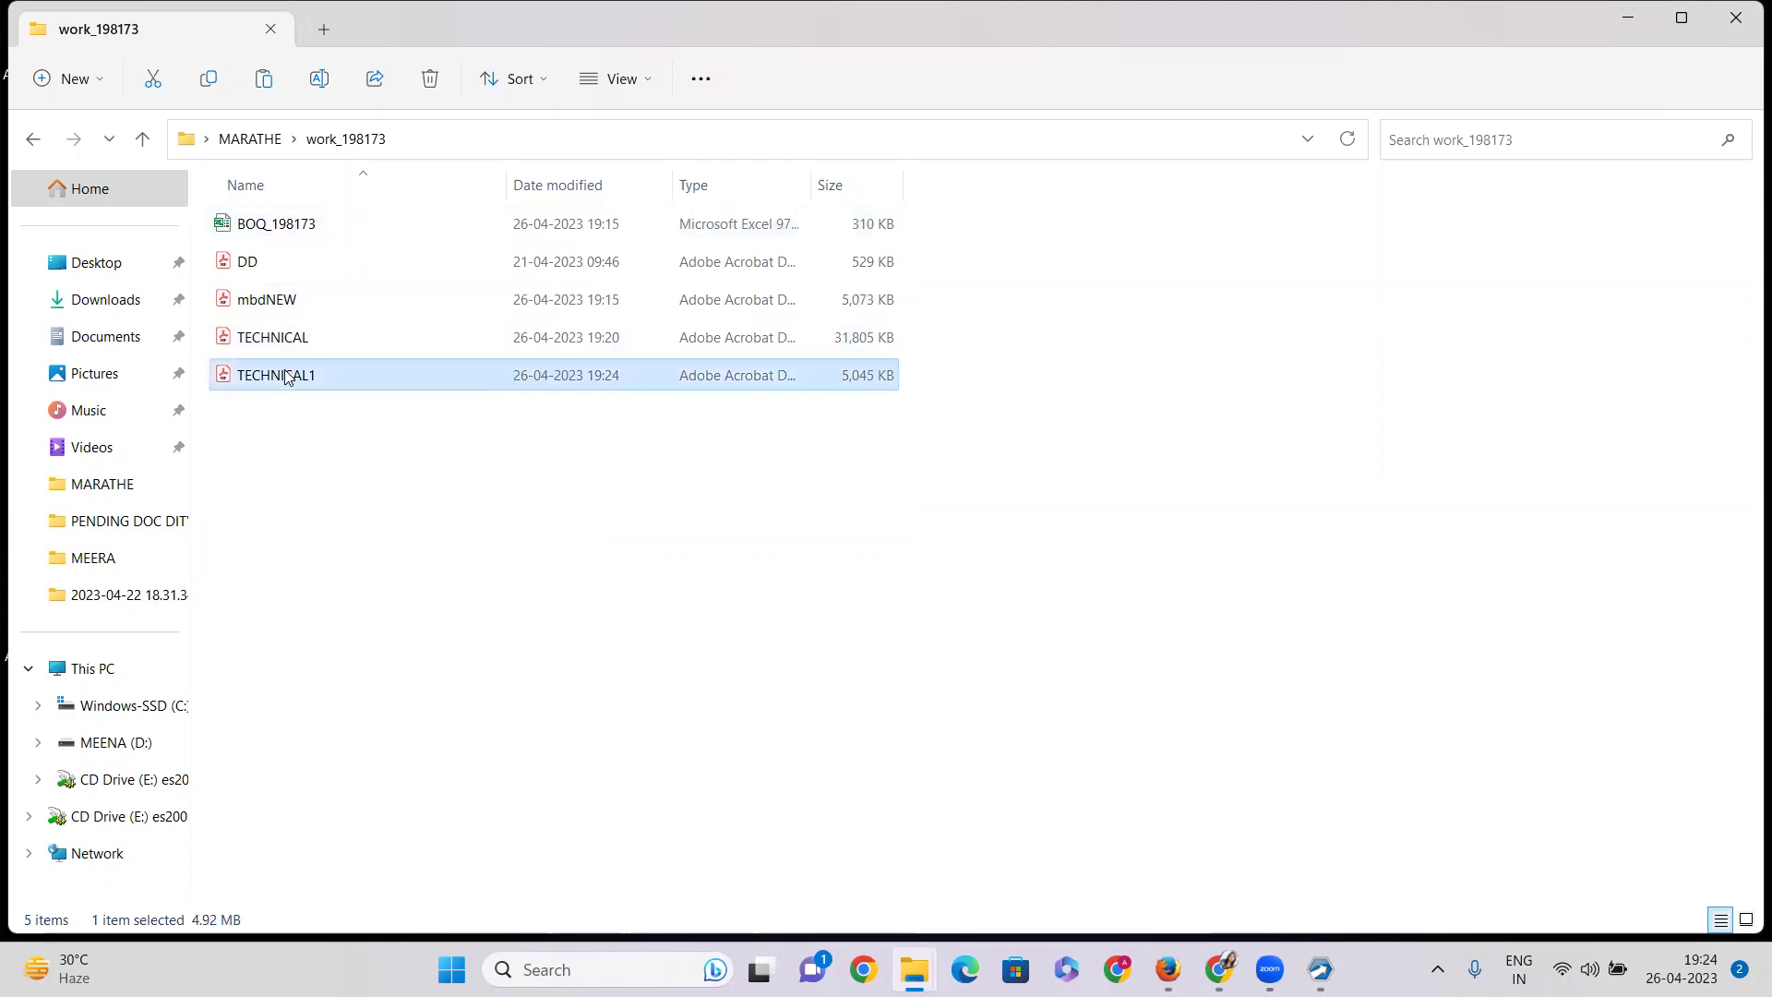
click(278, 265)
click(299, 386)
click(1219, 969)
Step: Highlight cover 1's PDF requirement, the tender cost/EMD description and Finance's BOQ .xls requirement
scroll(1181, 458, up, 2)
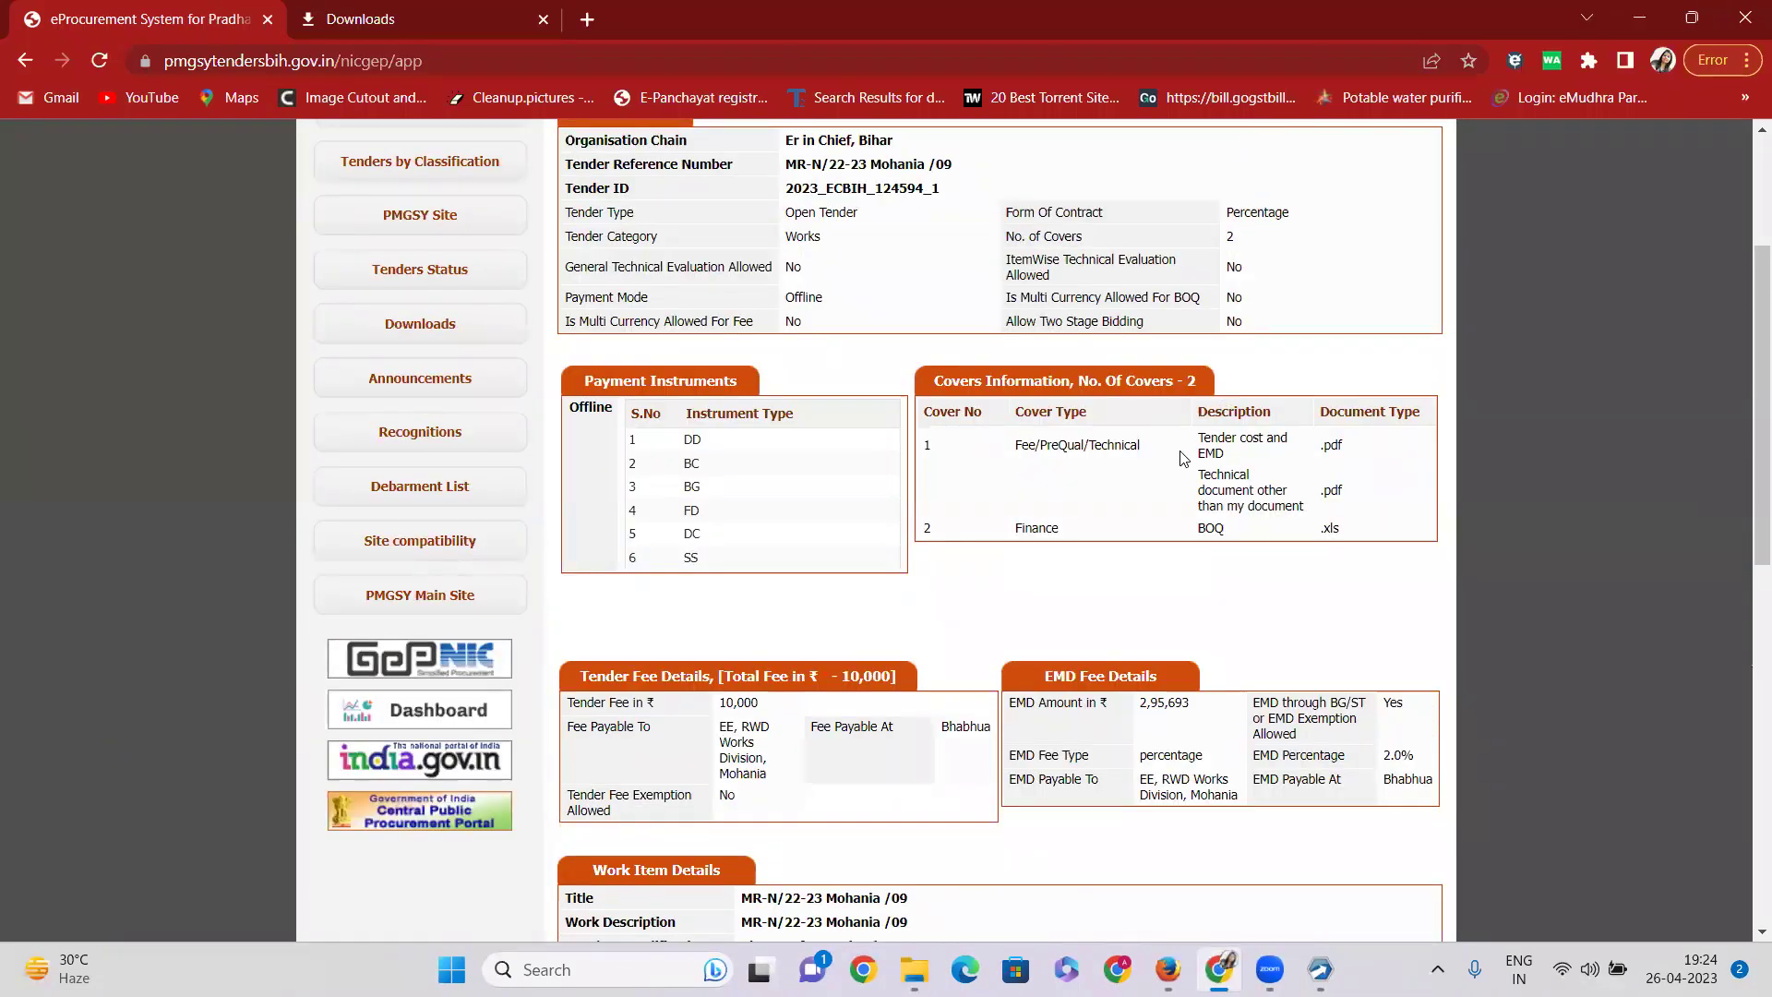
drag(1193, 451, 1373, 493)
drag(1220, 442, 1322, 446)
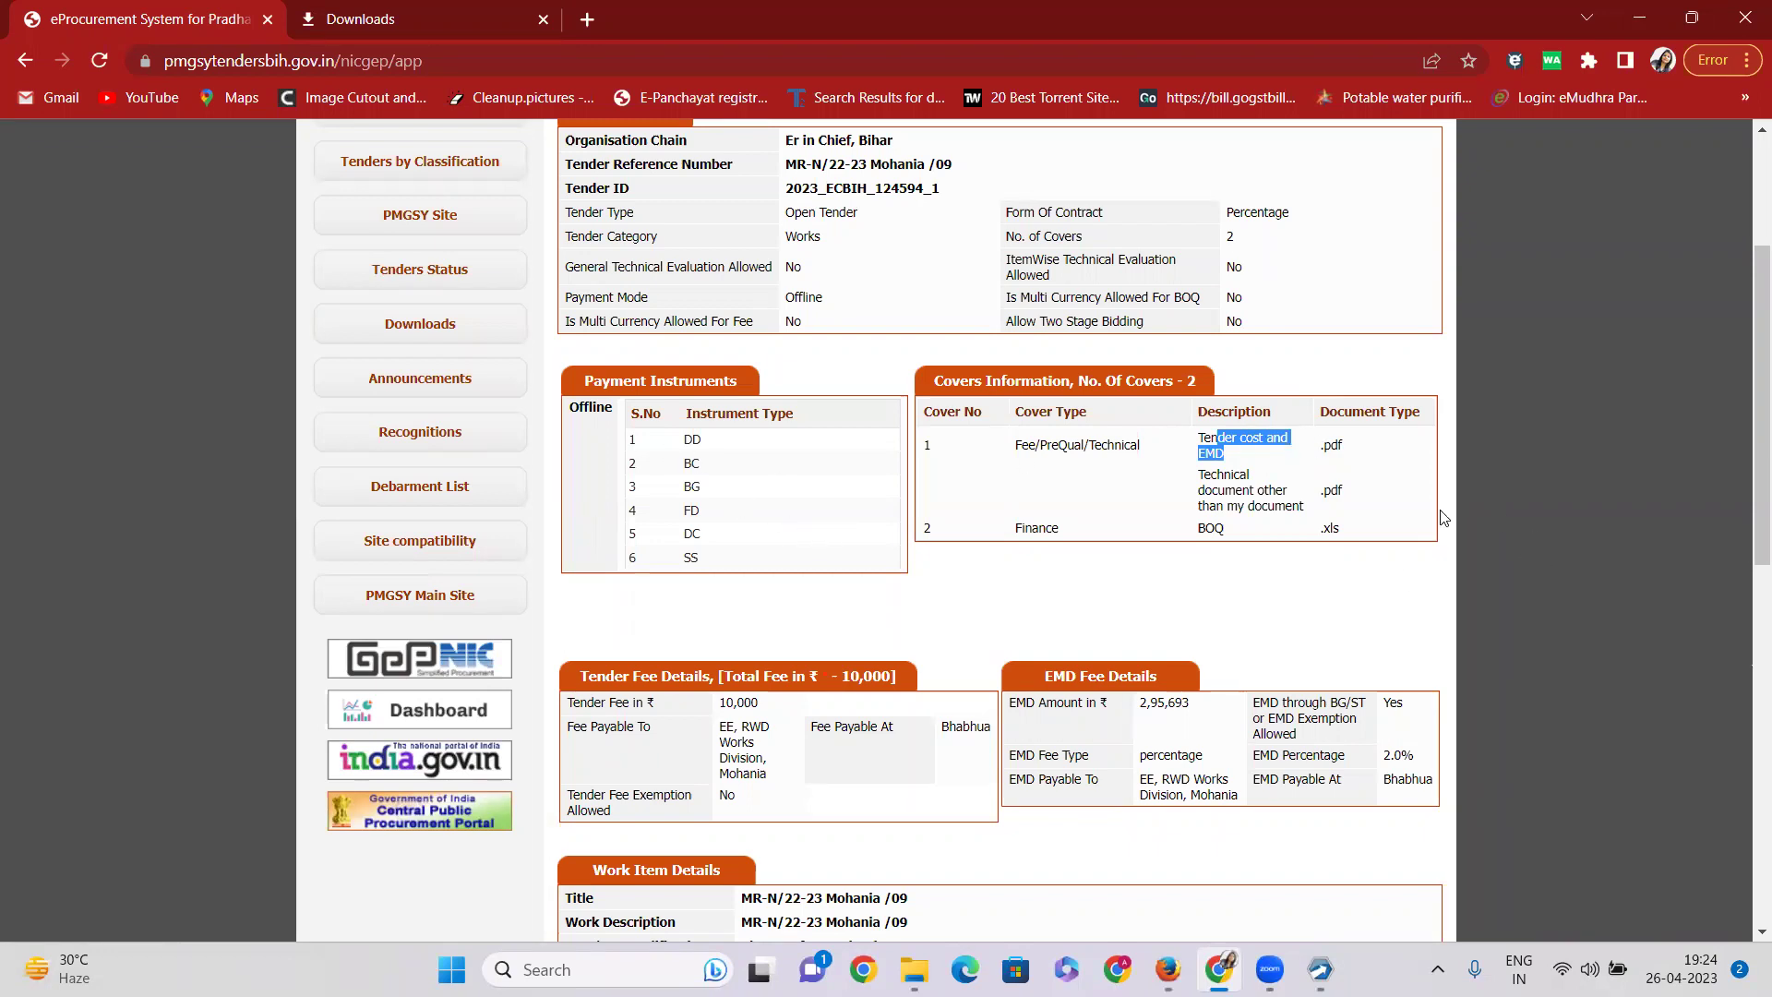
drag(1194, 531, 1368, 534)
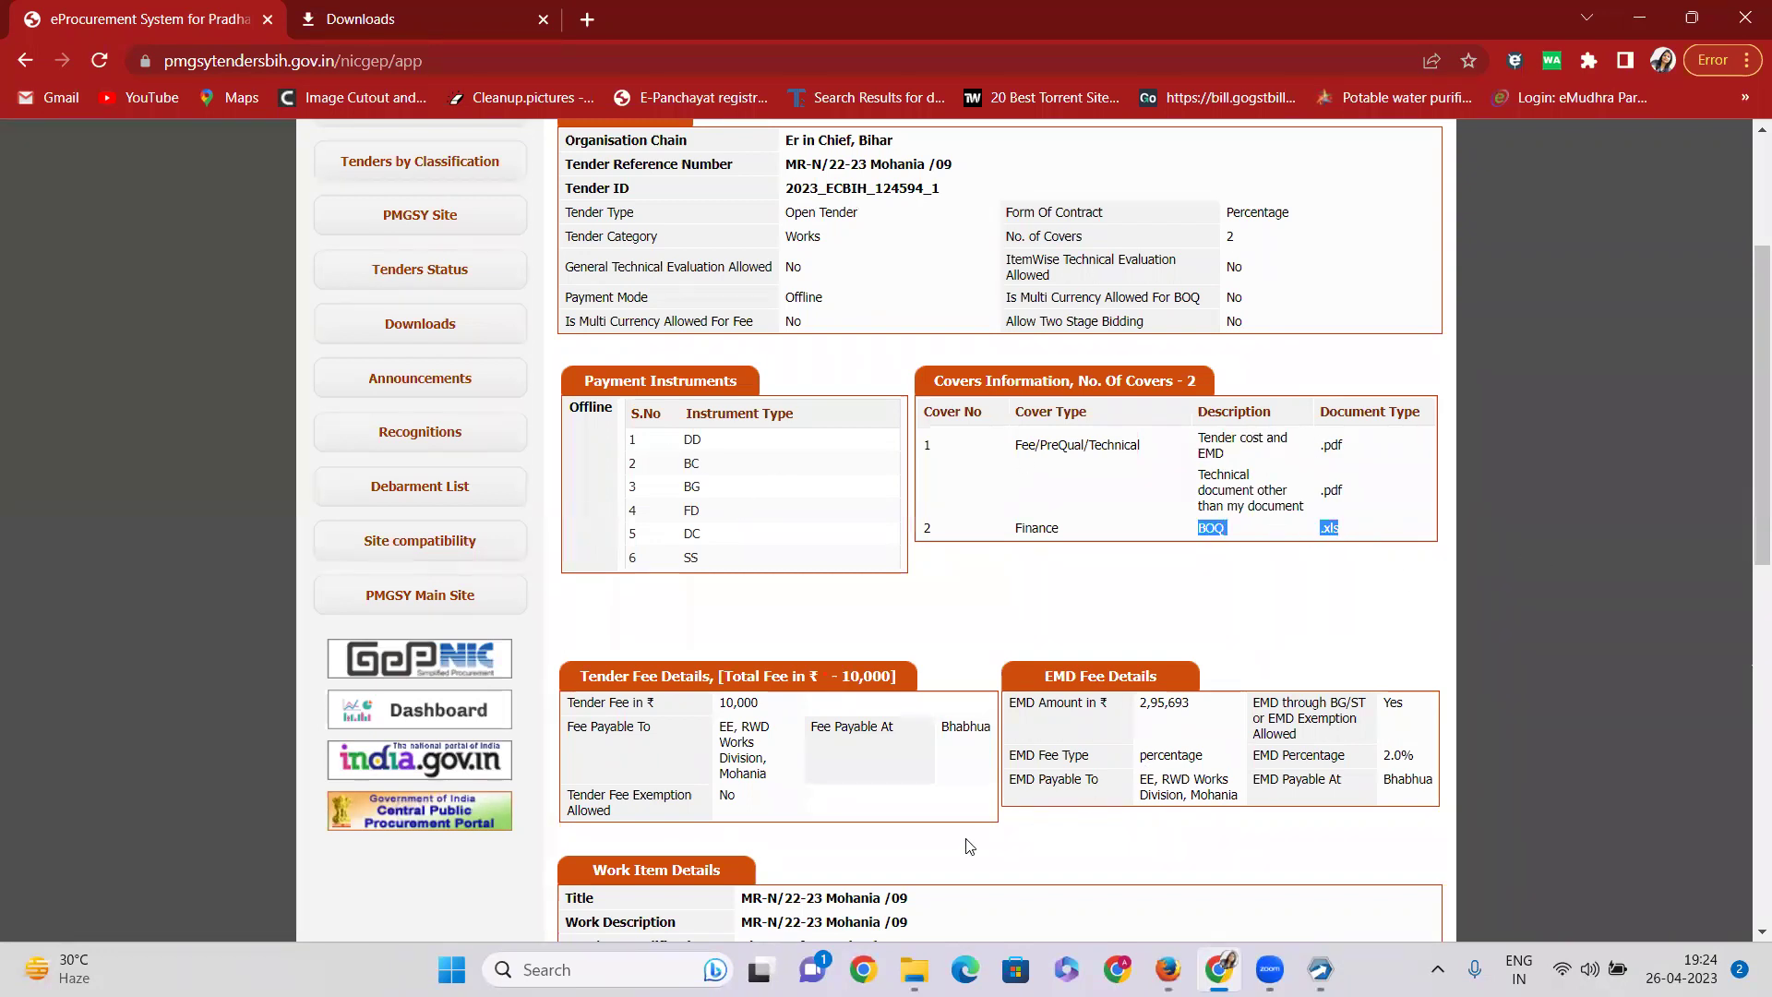
Step: Close the Nuance PDF creation status report and the PDF Create Assistant
click(914, 970)
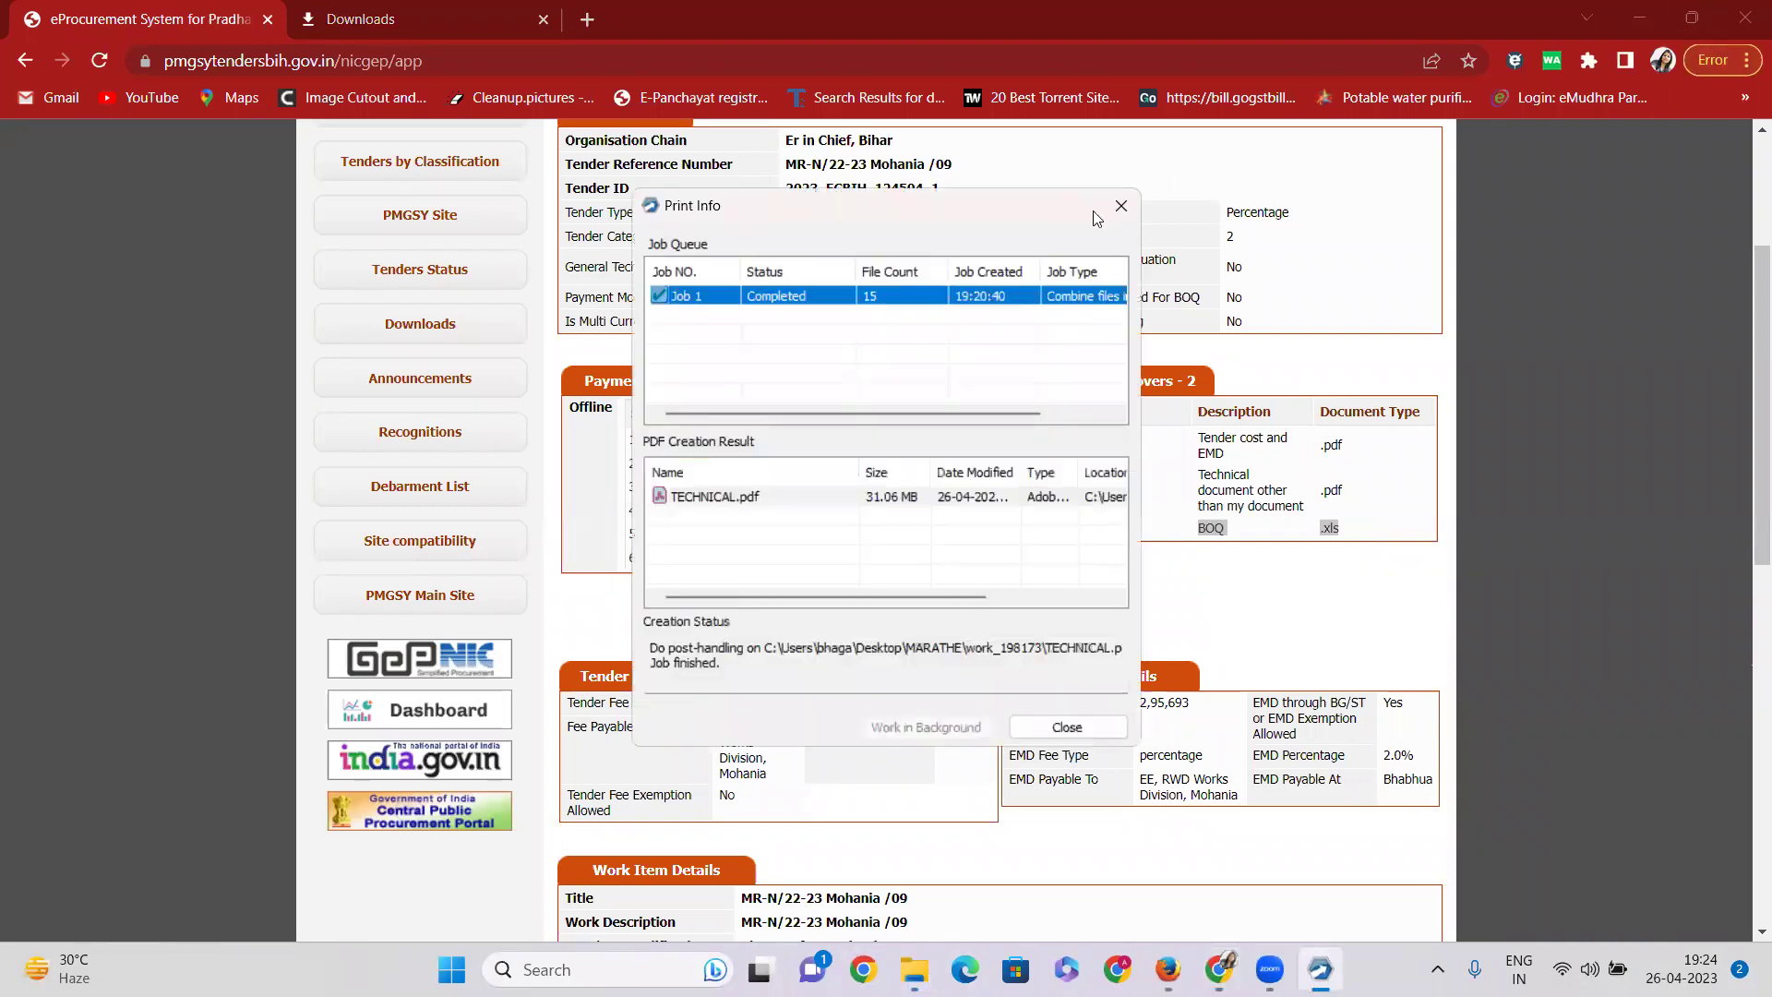
click(1122, 208)
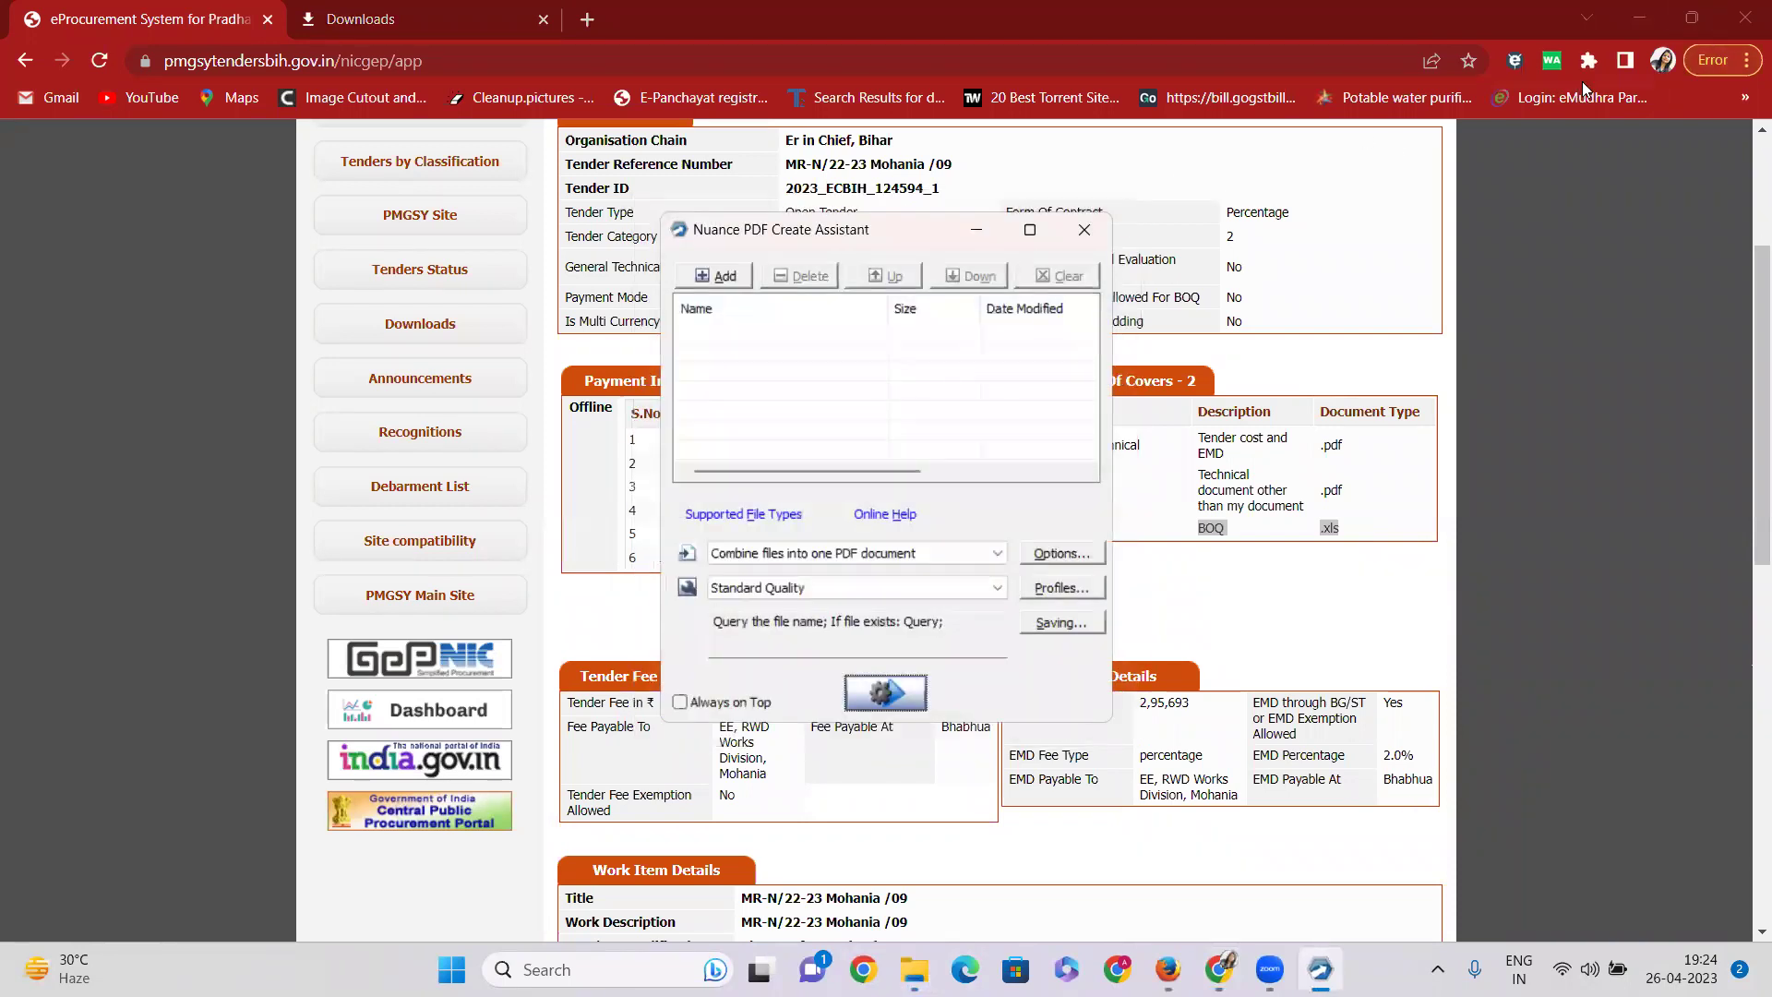
click(1085, 231)
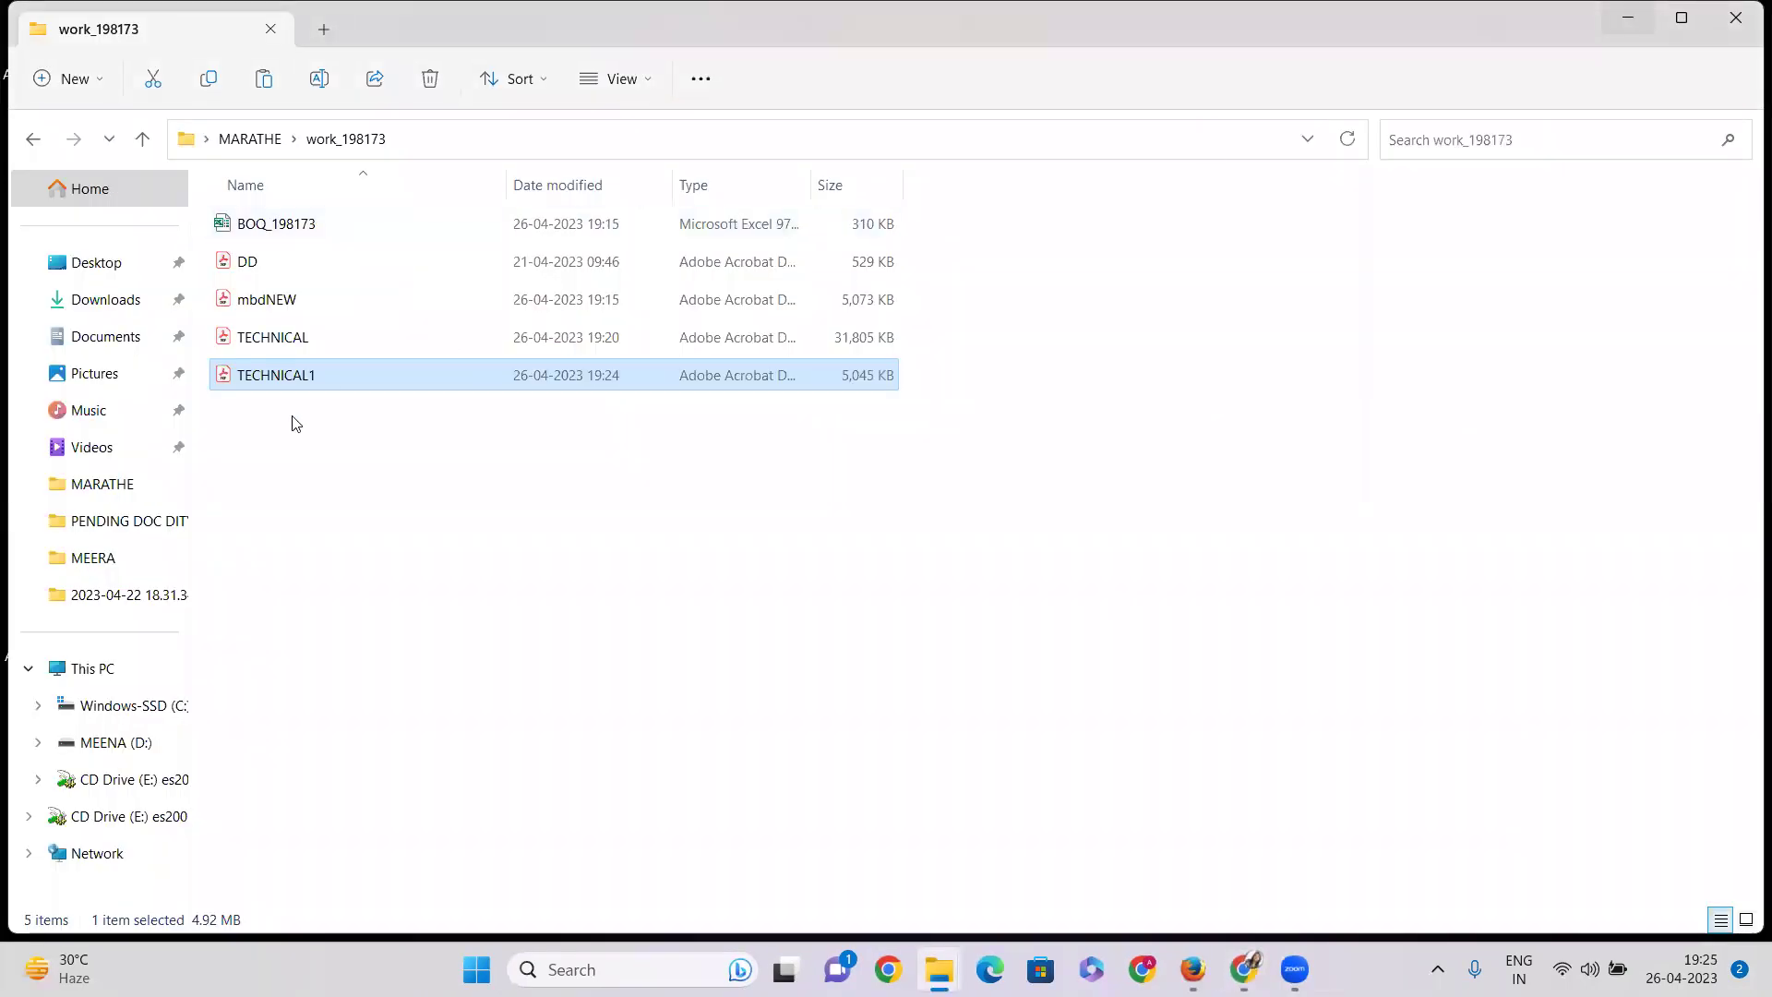
click(289, 234)
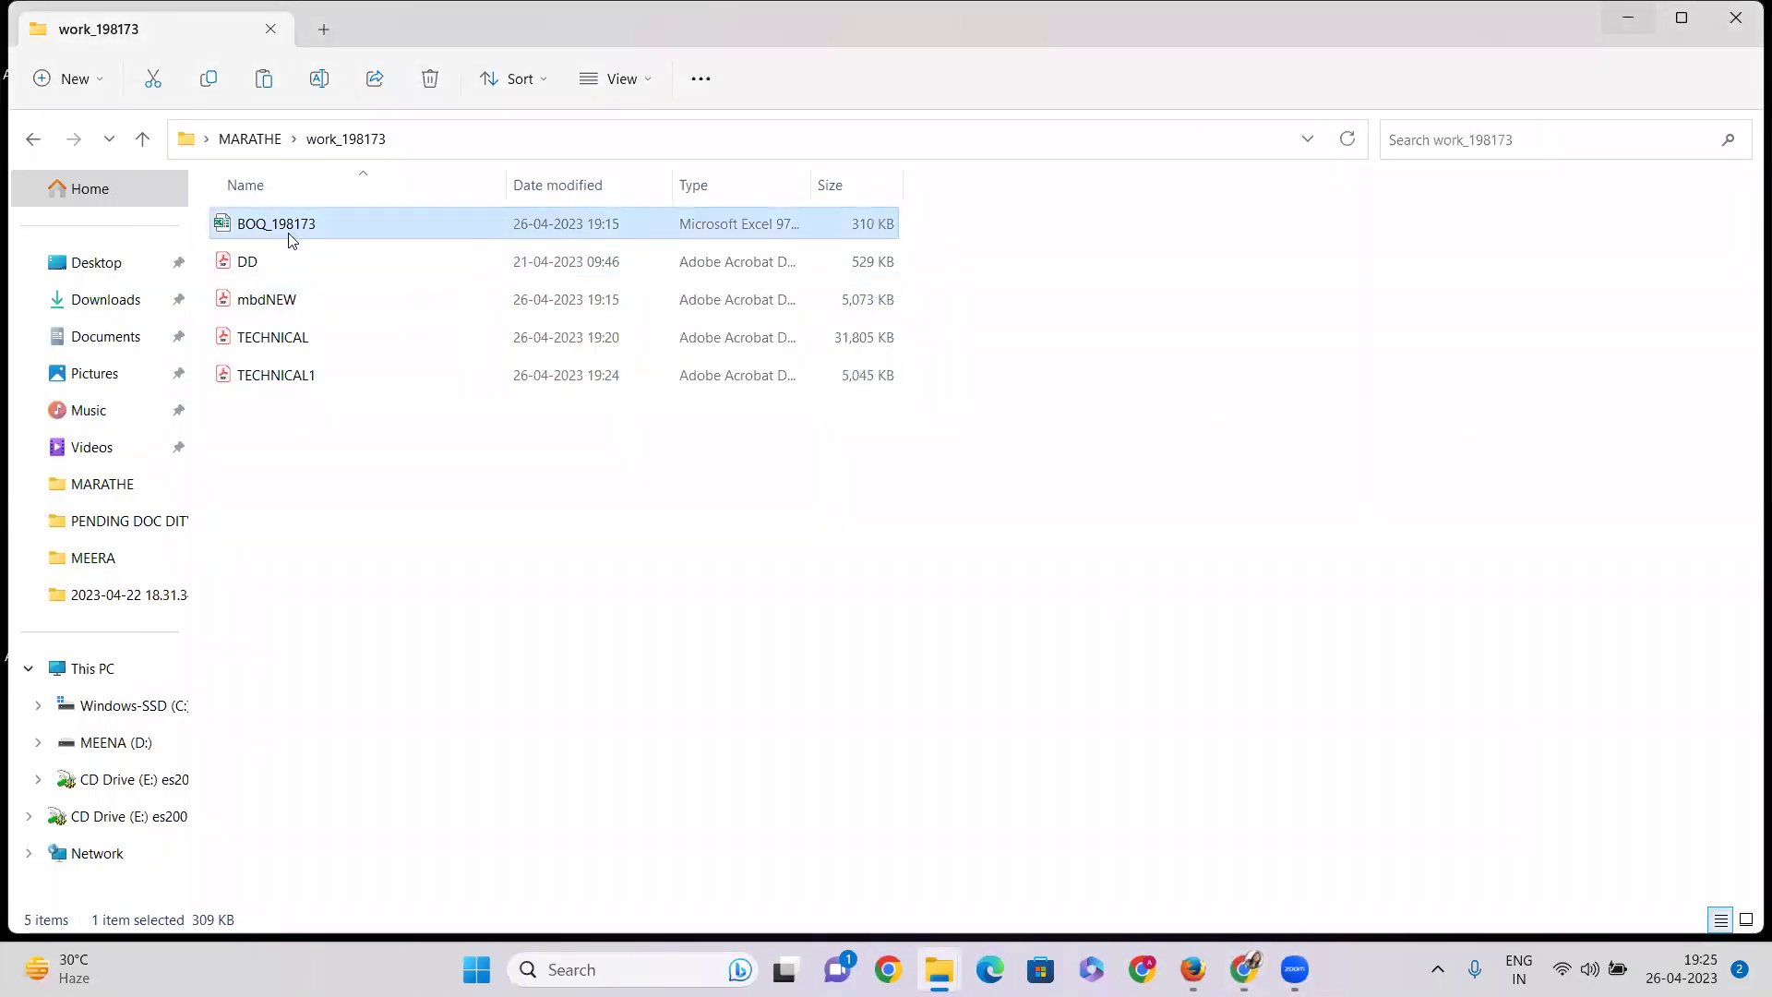
Step: Open BOQ_198173, enable editing, read the blocked-macro help pages, then close it without saving
double_click(289, 231)
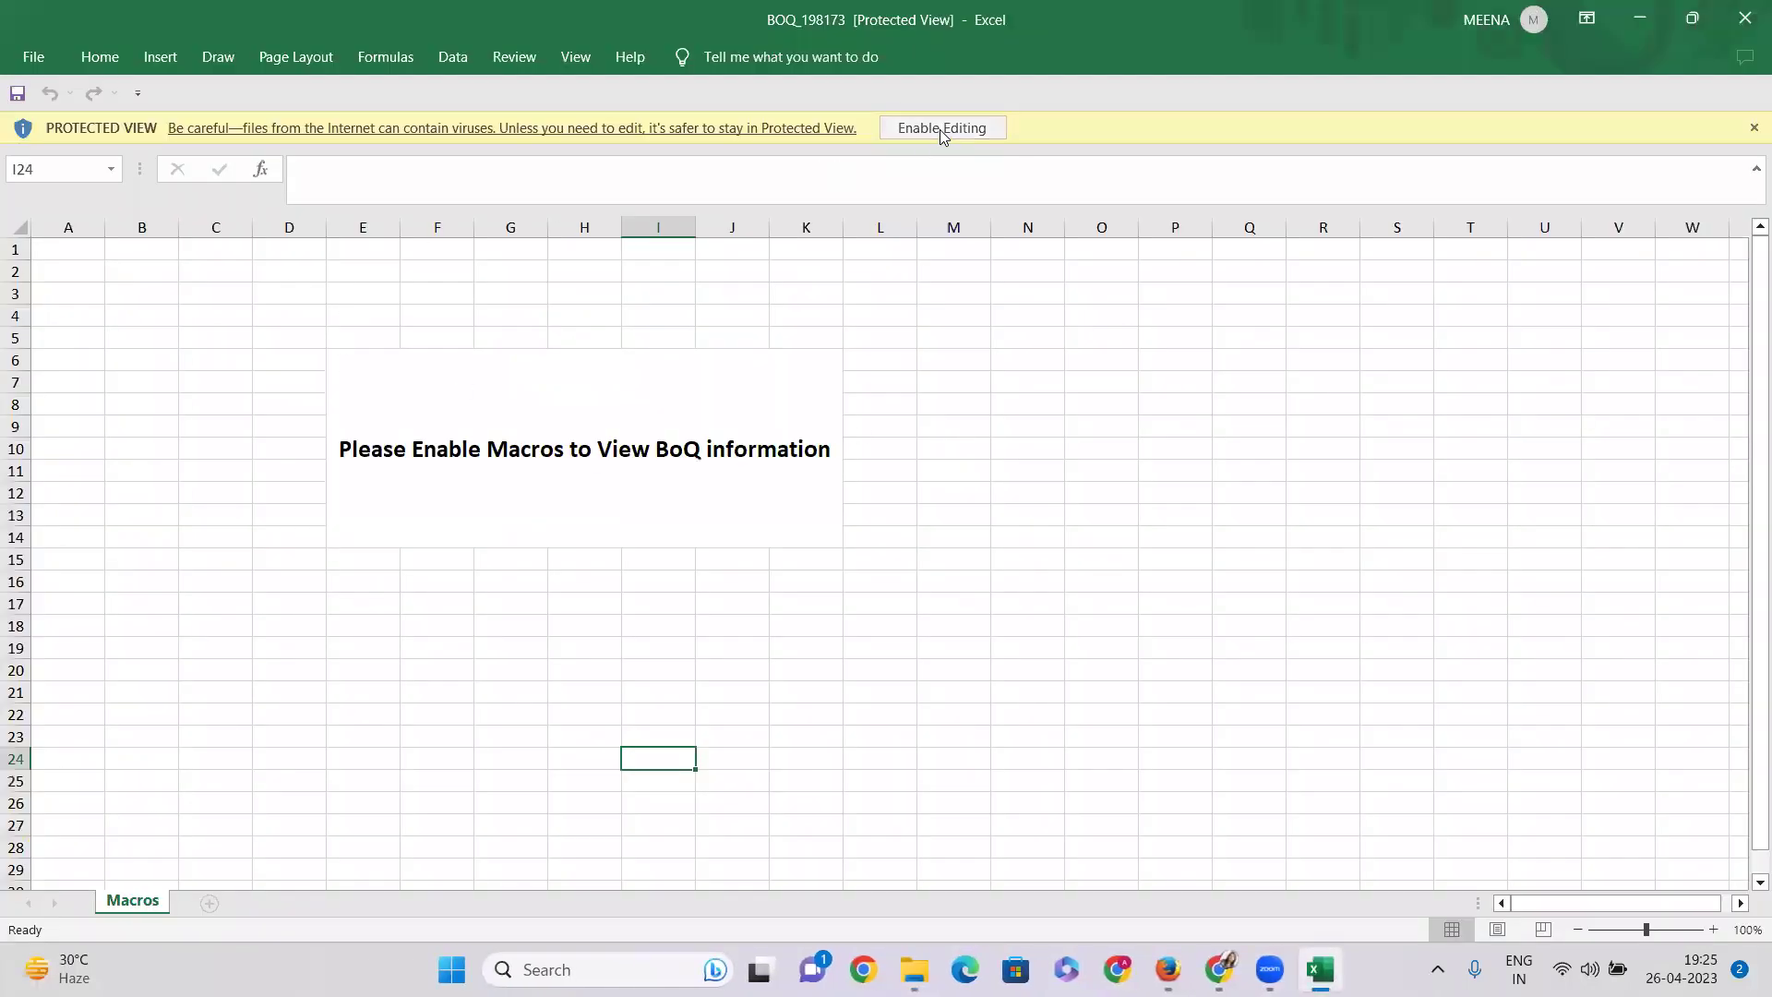
click(940, 129)
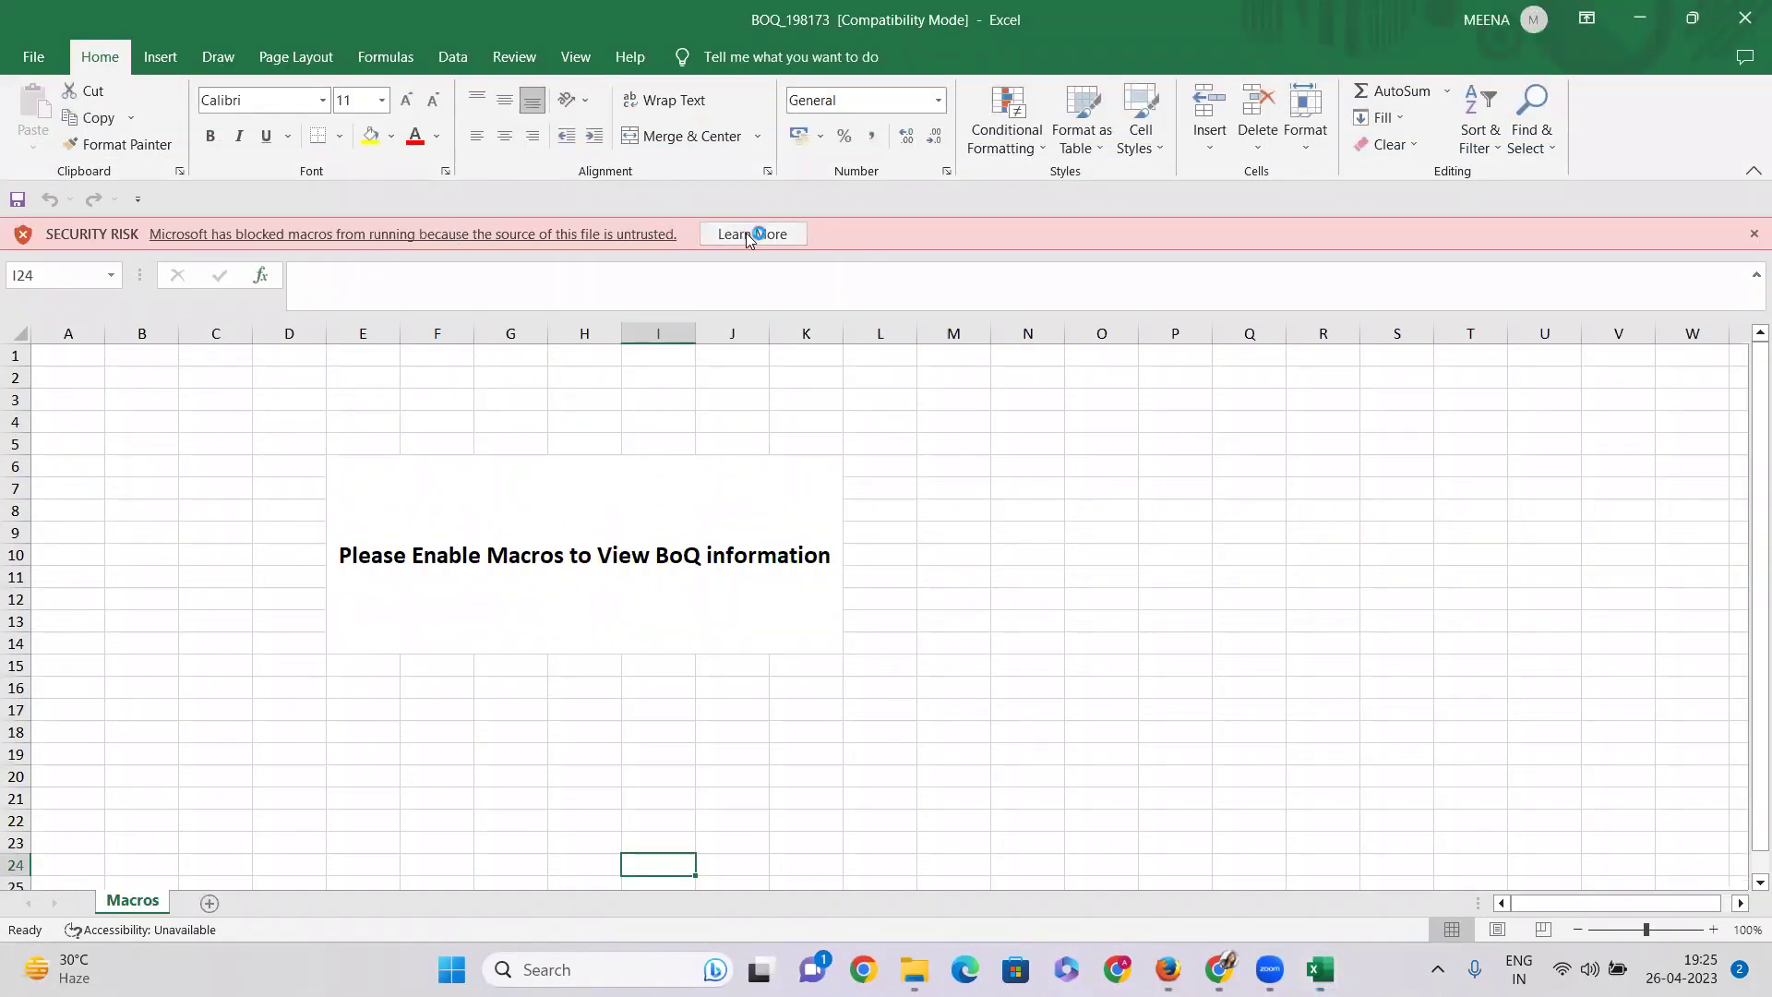
click(752, 235)
click(1743, 27)
click(550, 235)
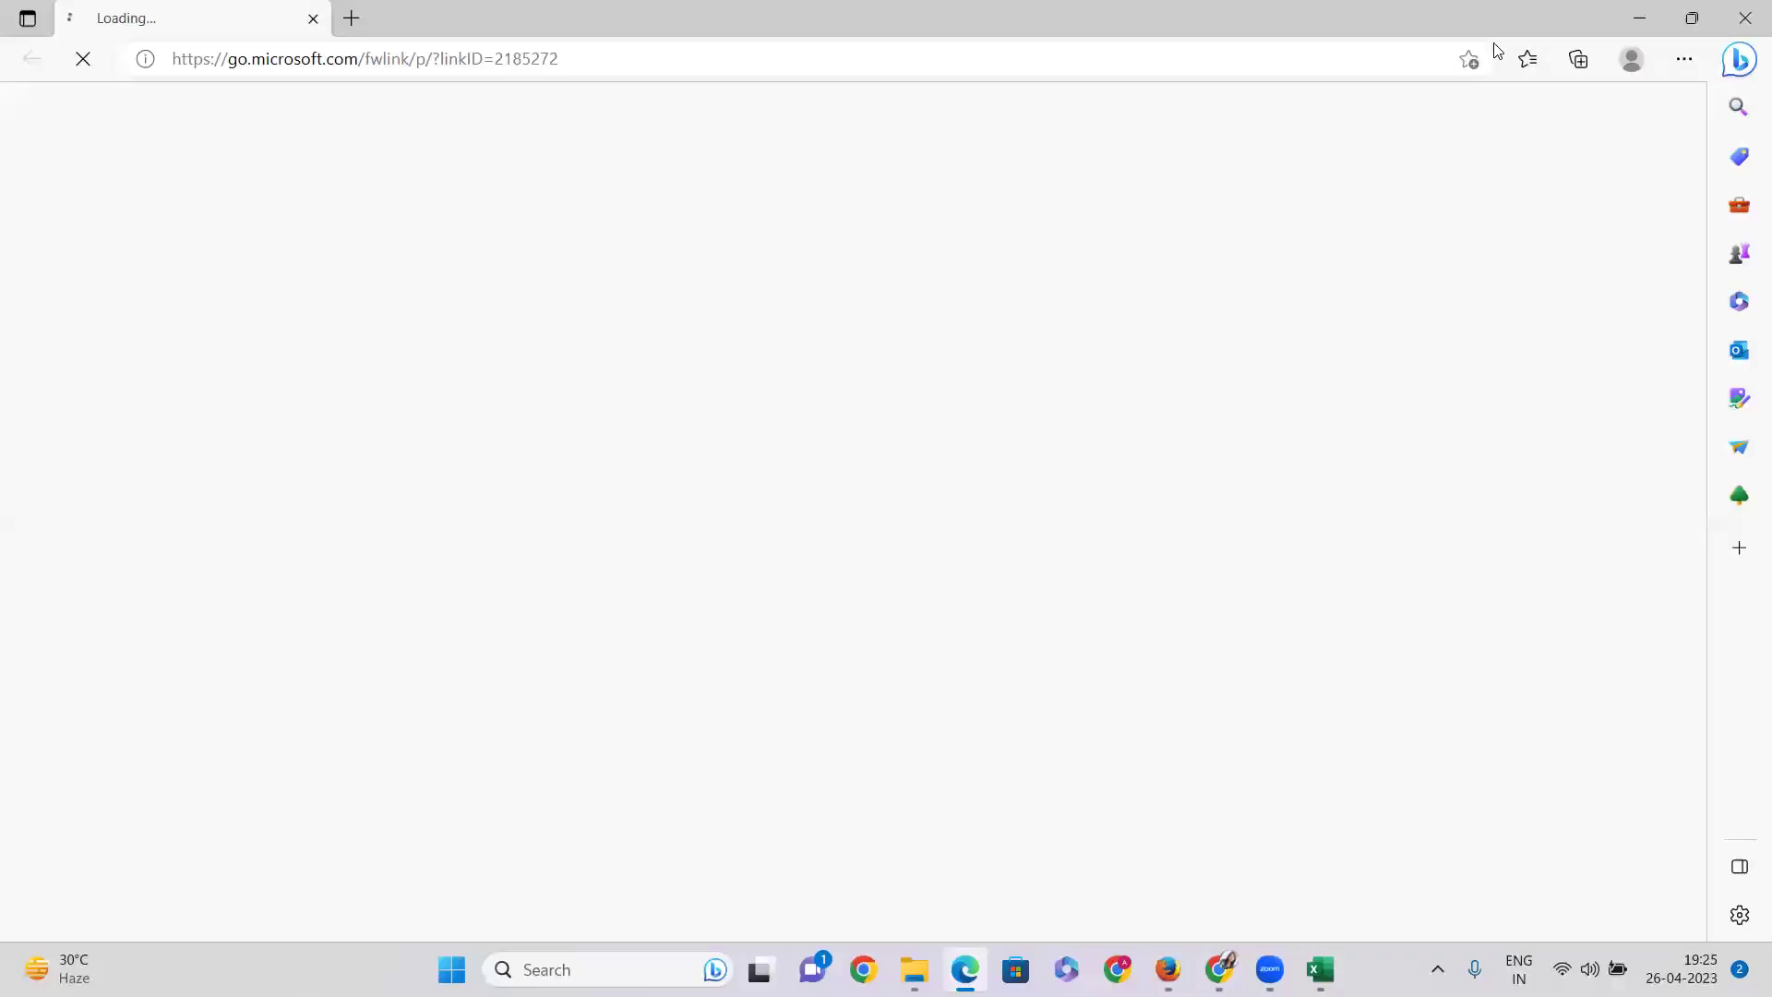
click(1745, 26)
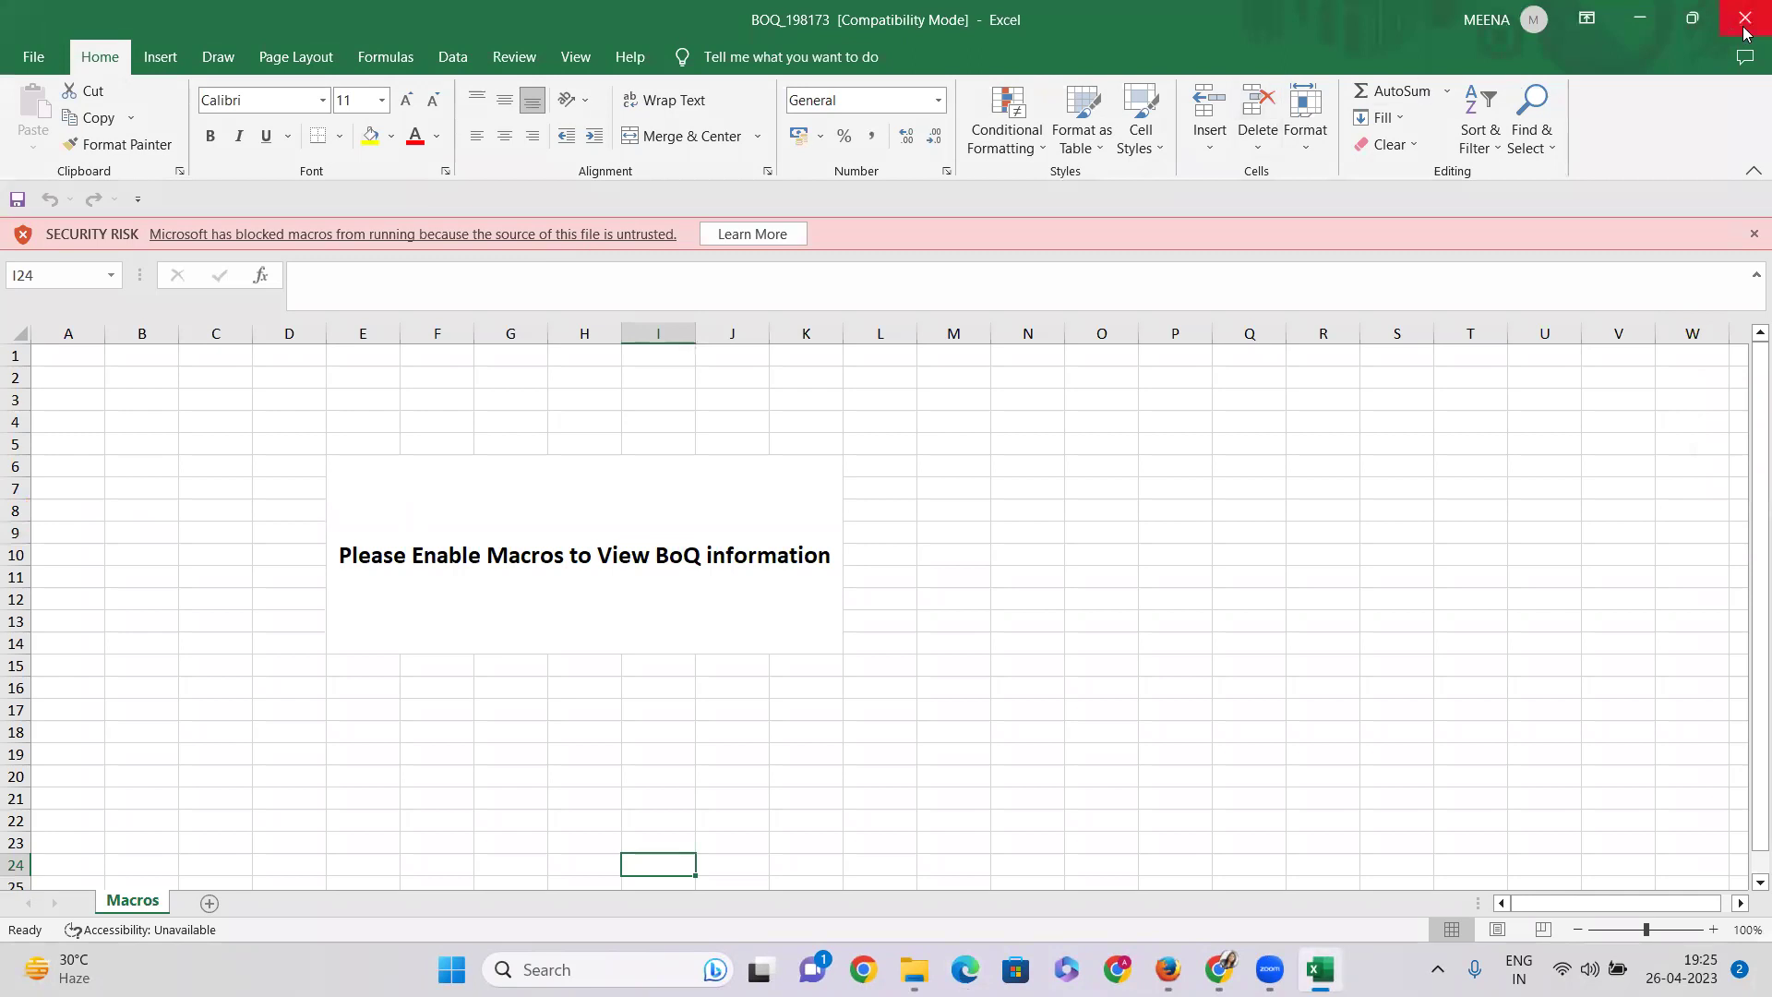
click(428, 451)
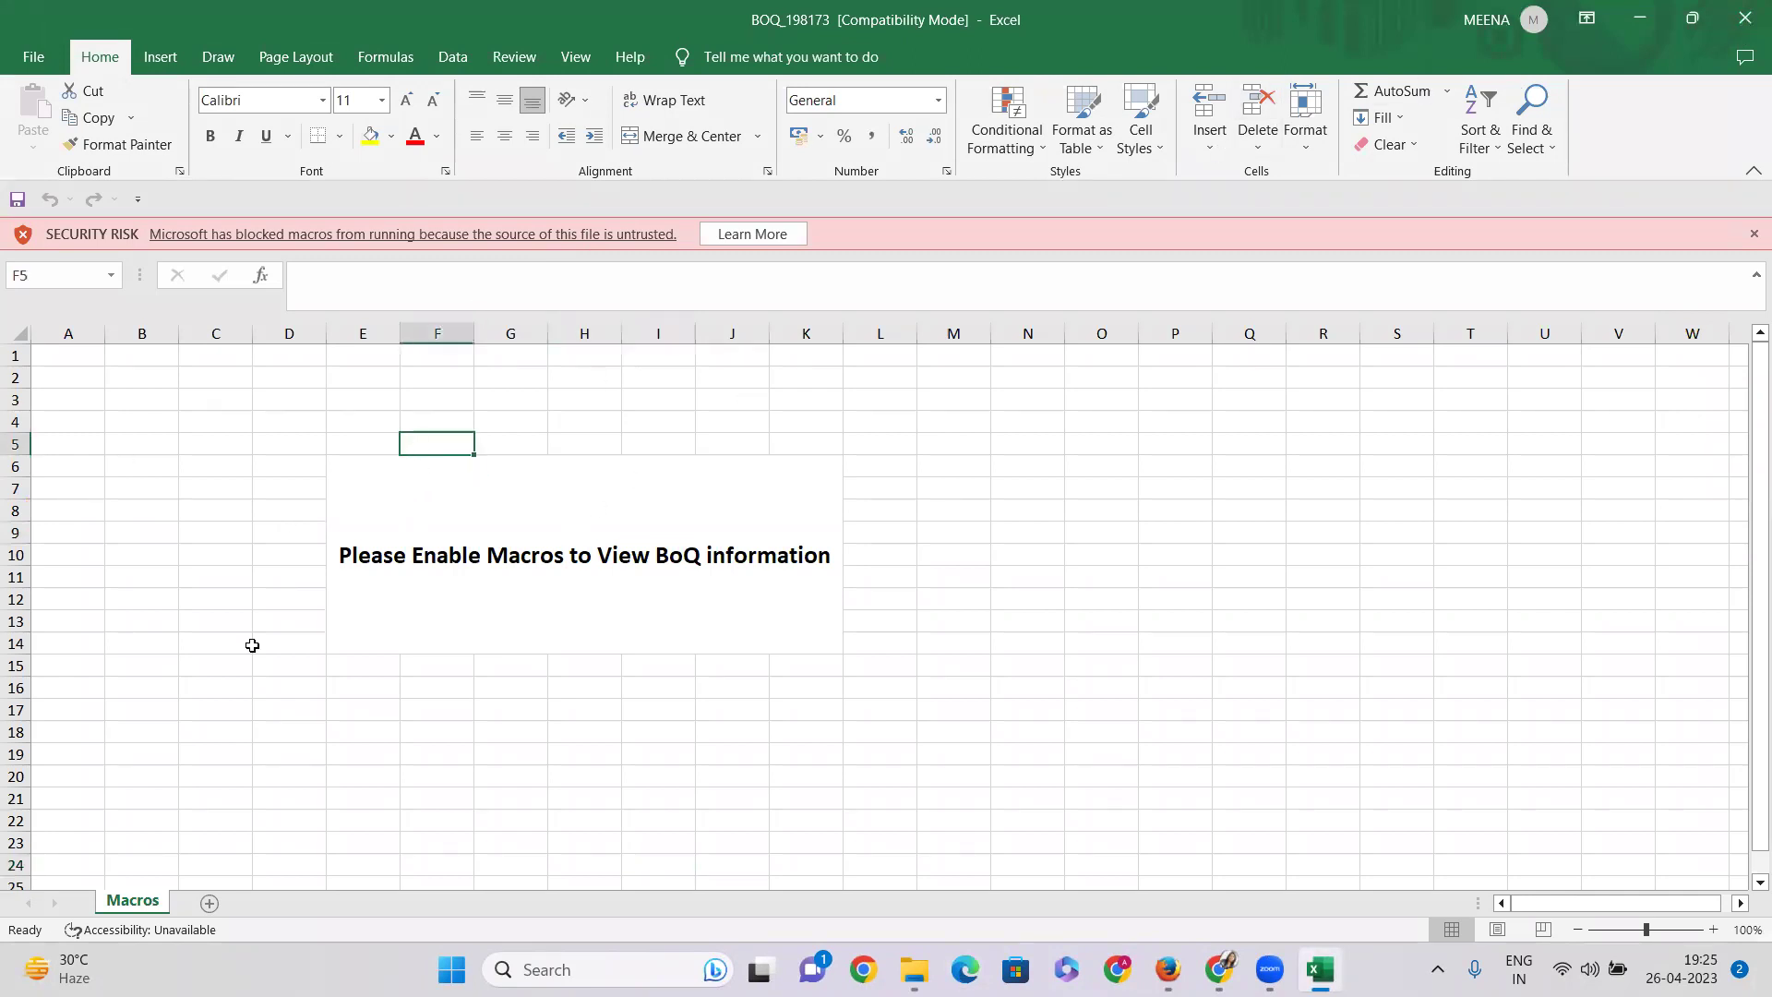
click(1745, 18)
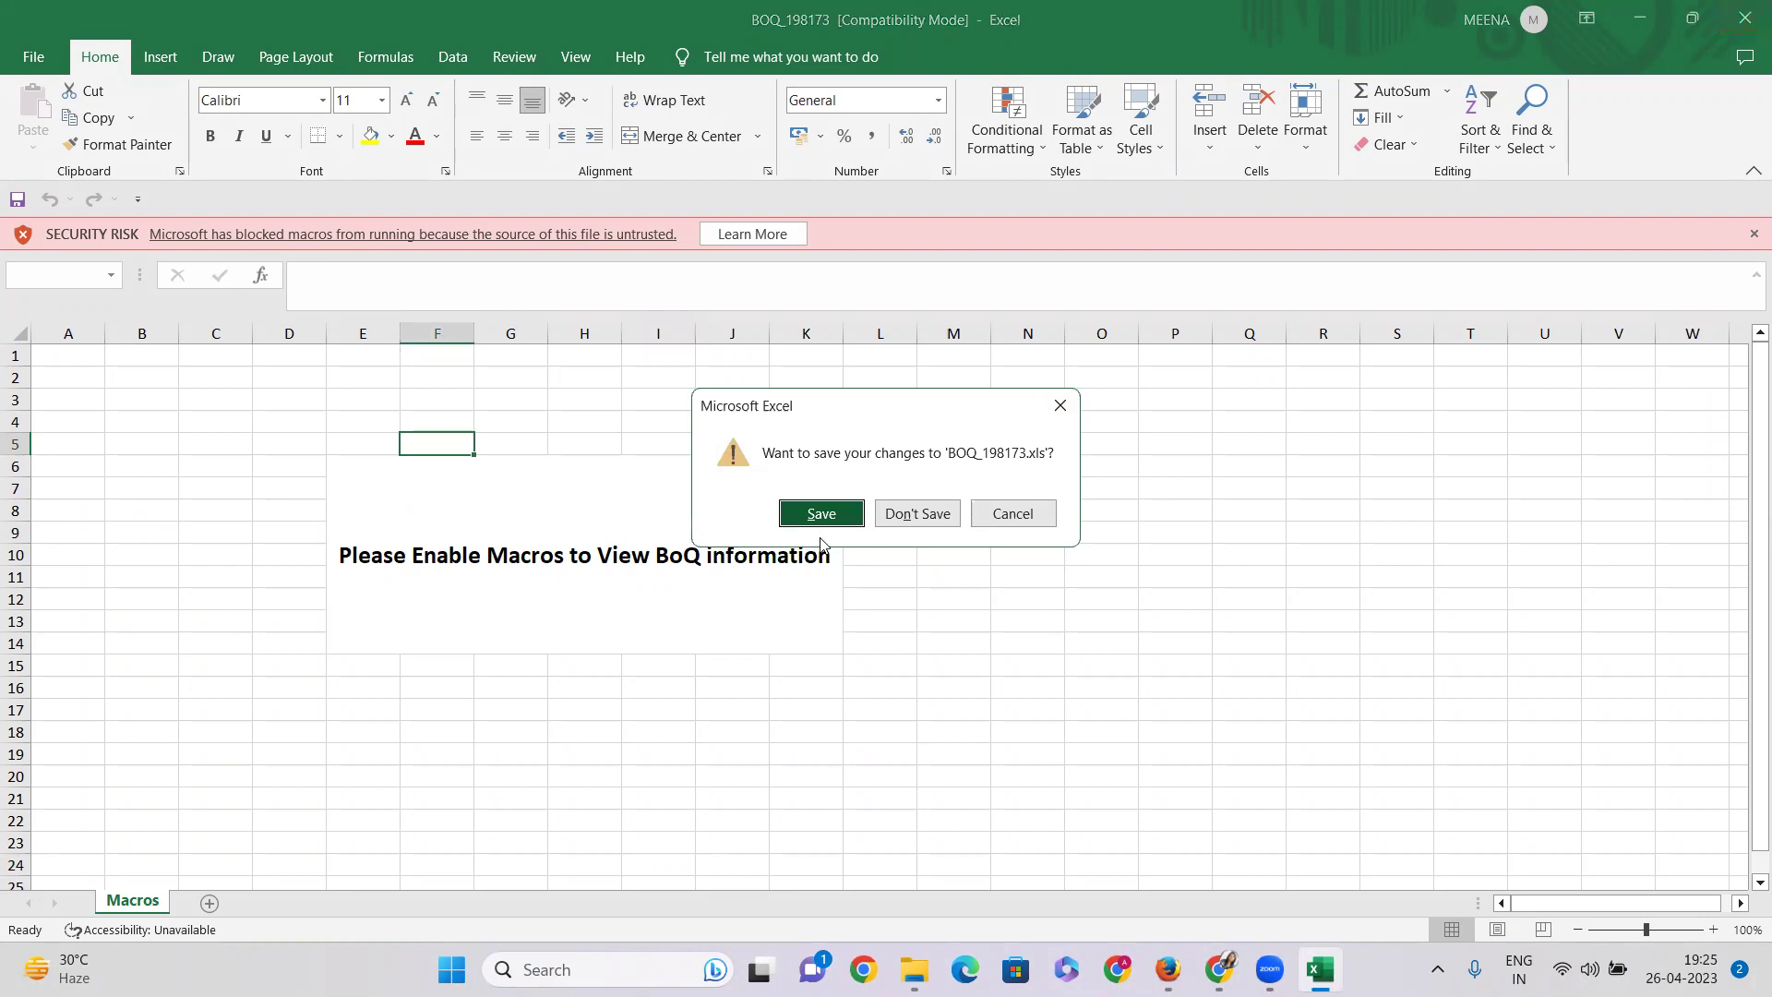
click(917, 513)
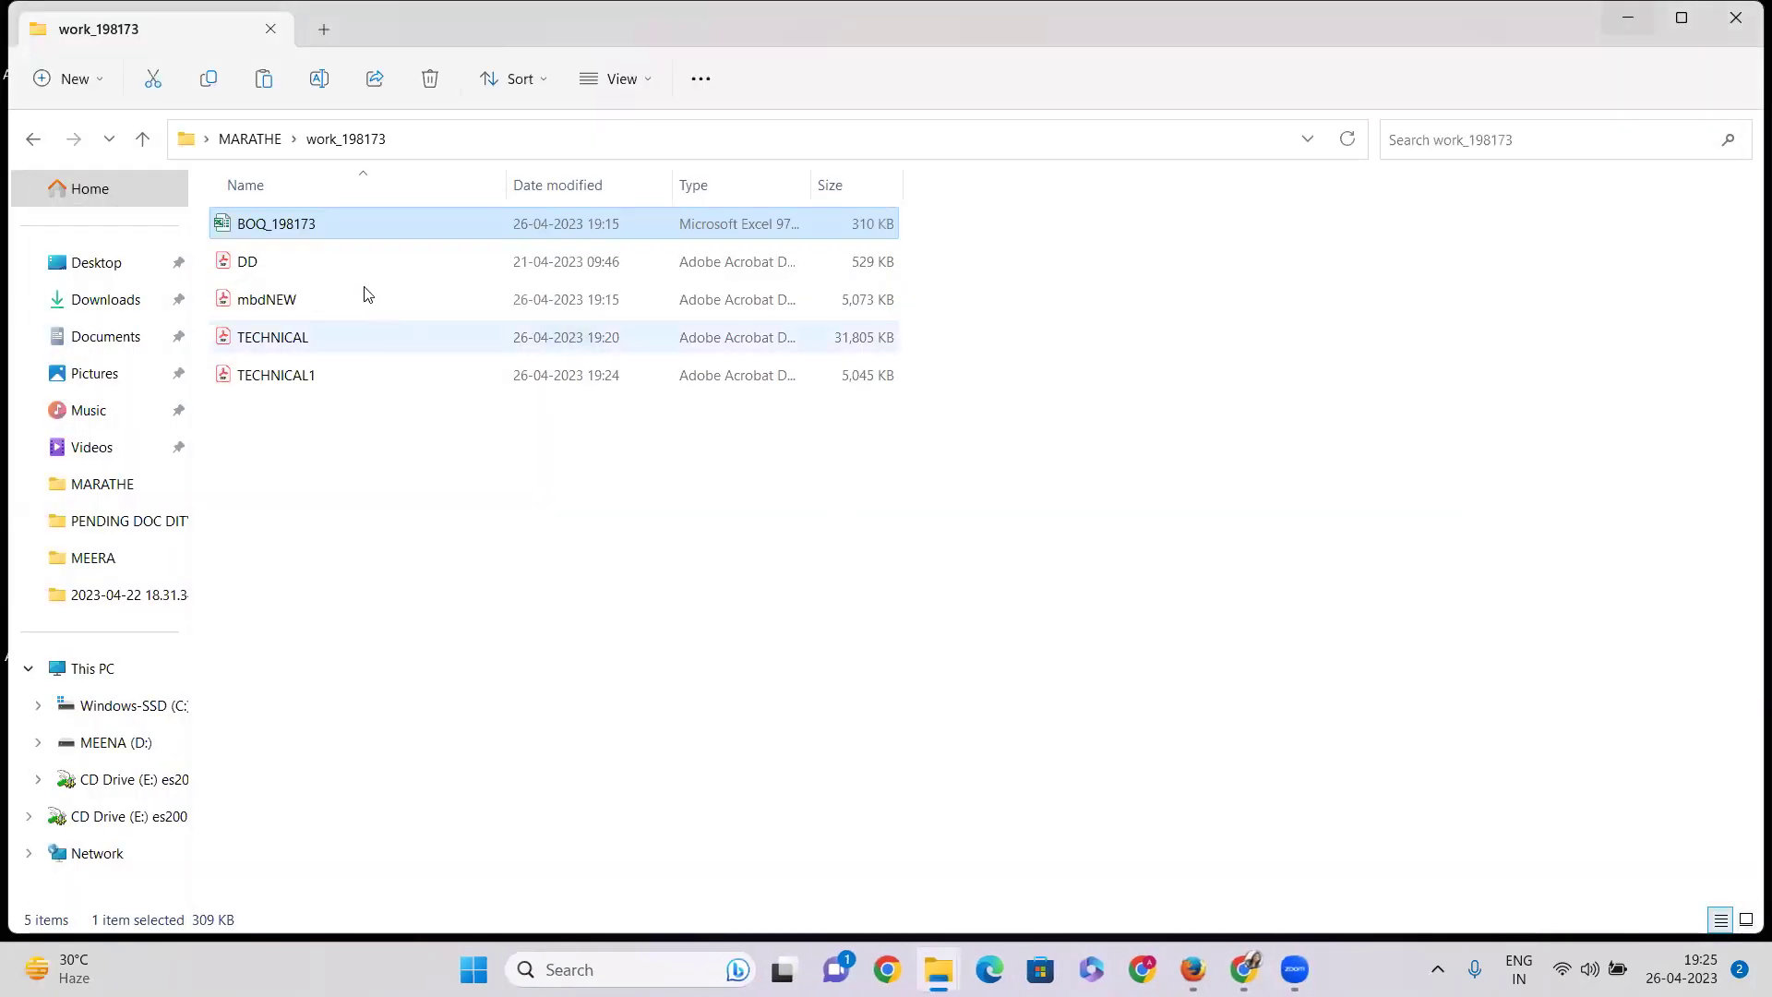
Step: Tick Unblock in BOQ_198173's file Properties and apply the change
right_click(307, 227)
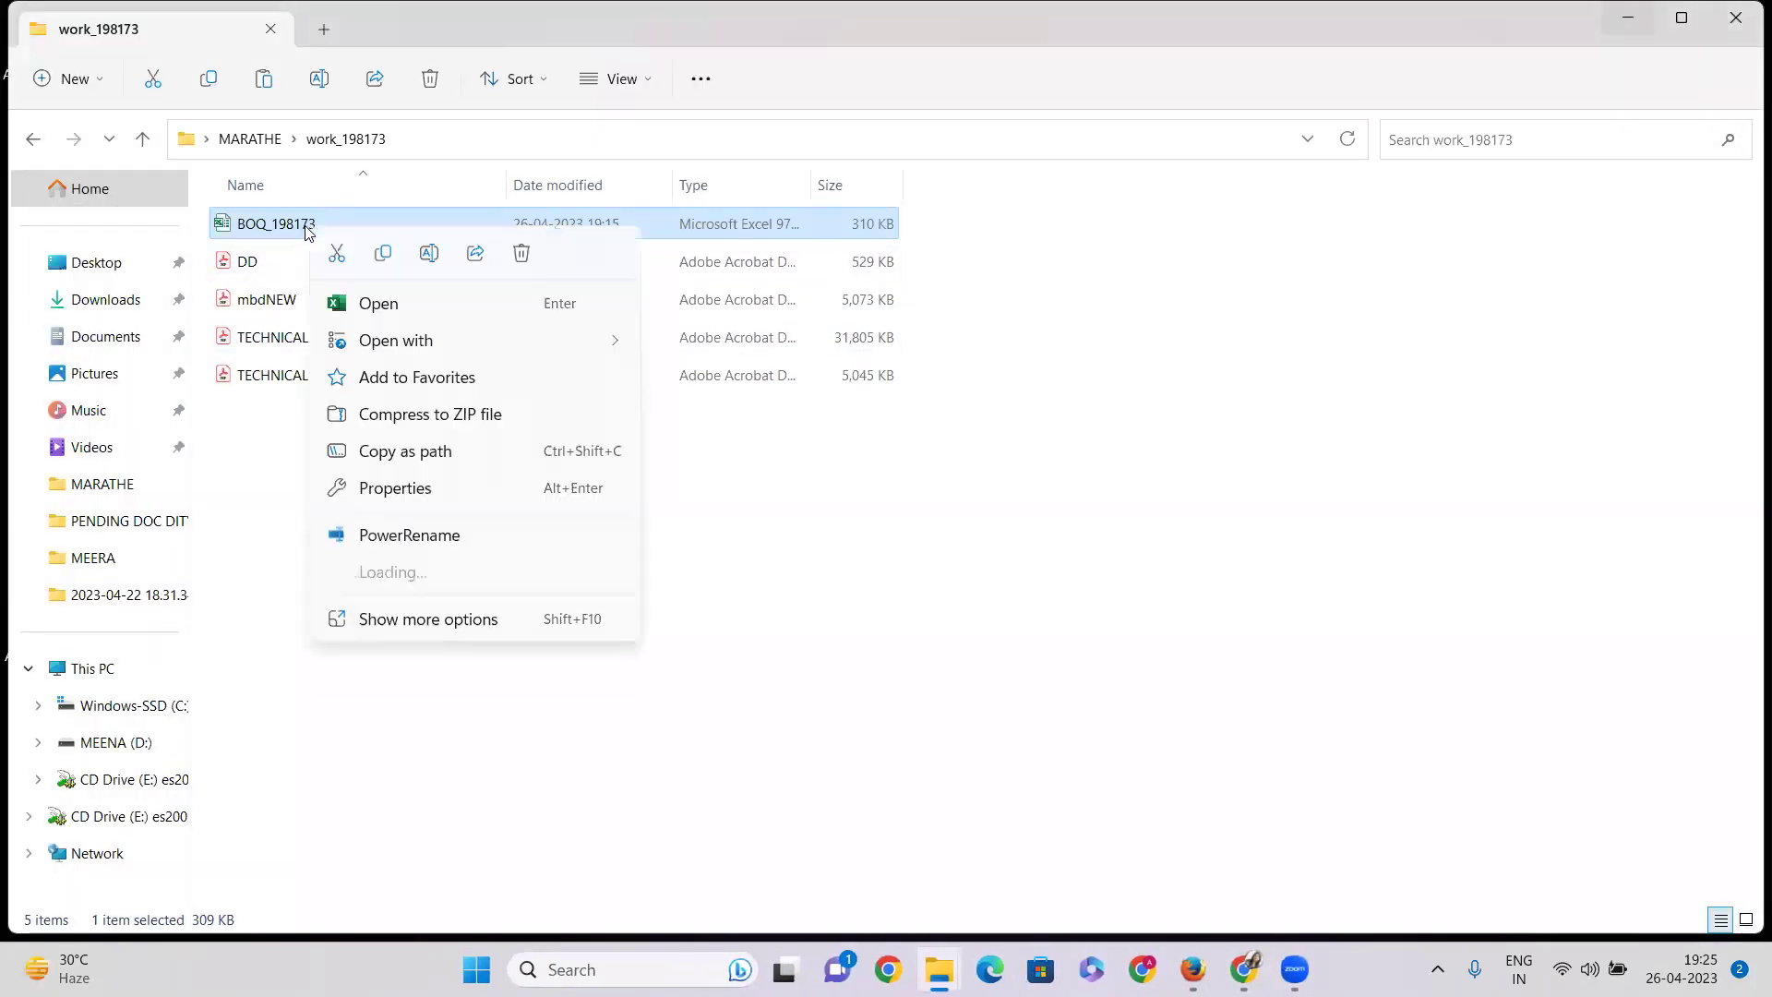
click(429, 619)
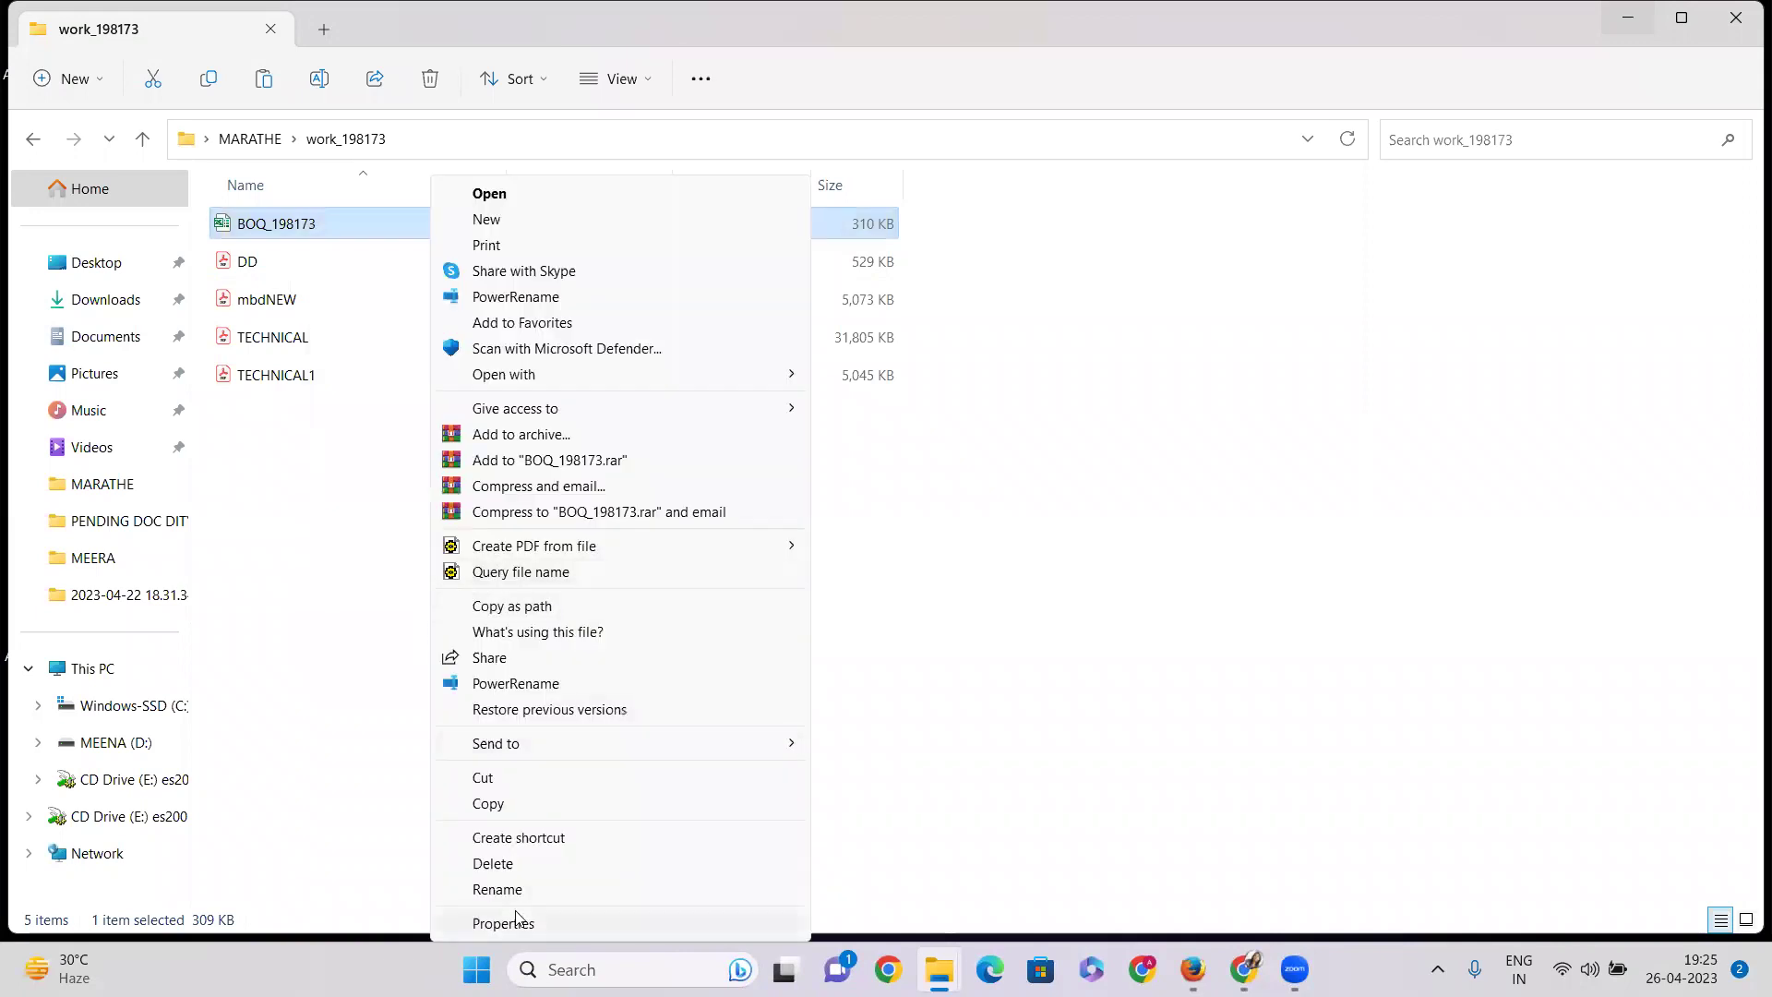
click(520, 924)
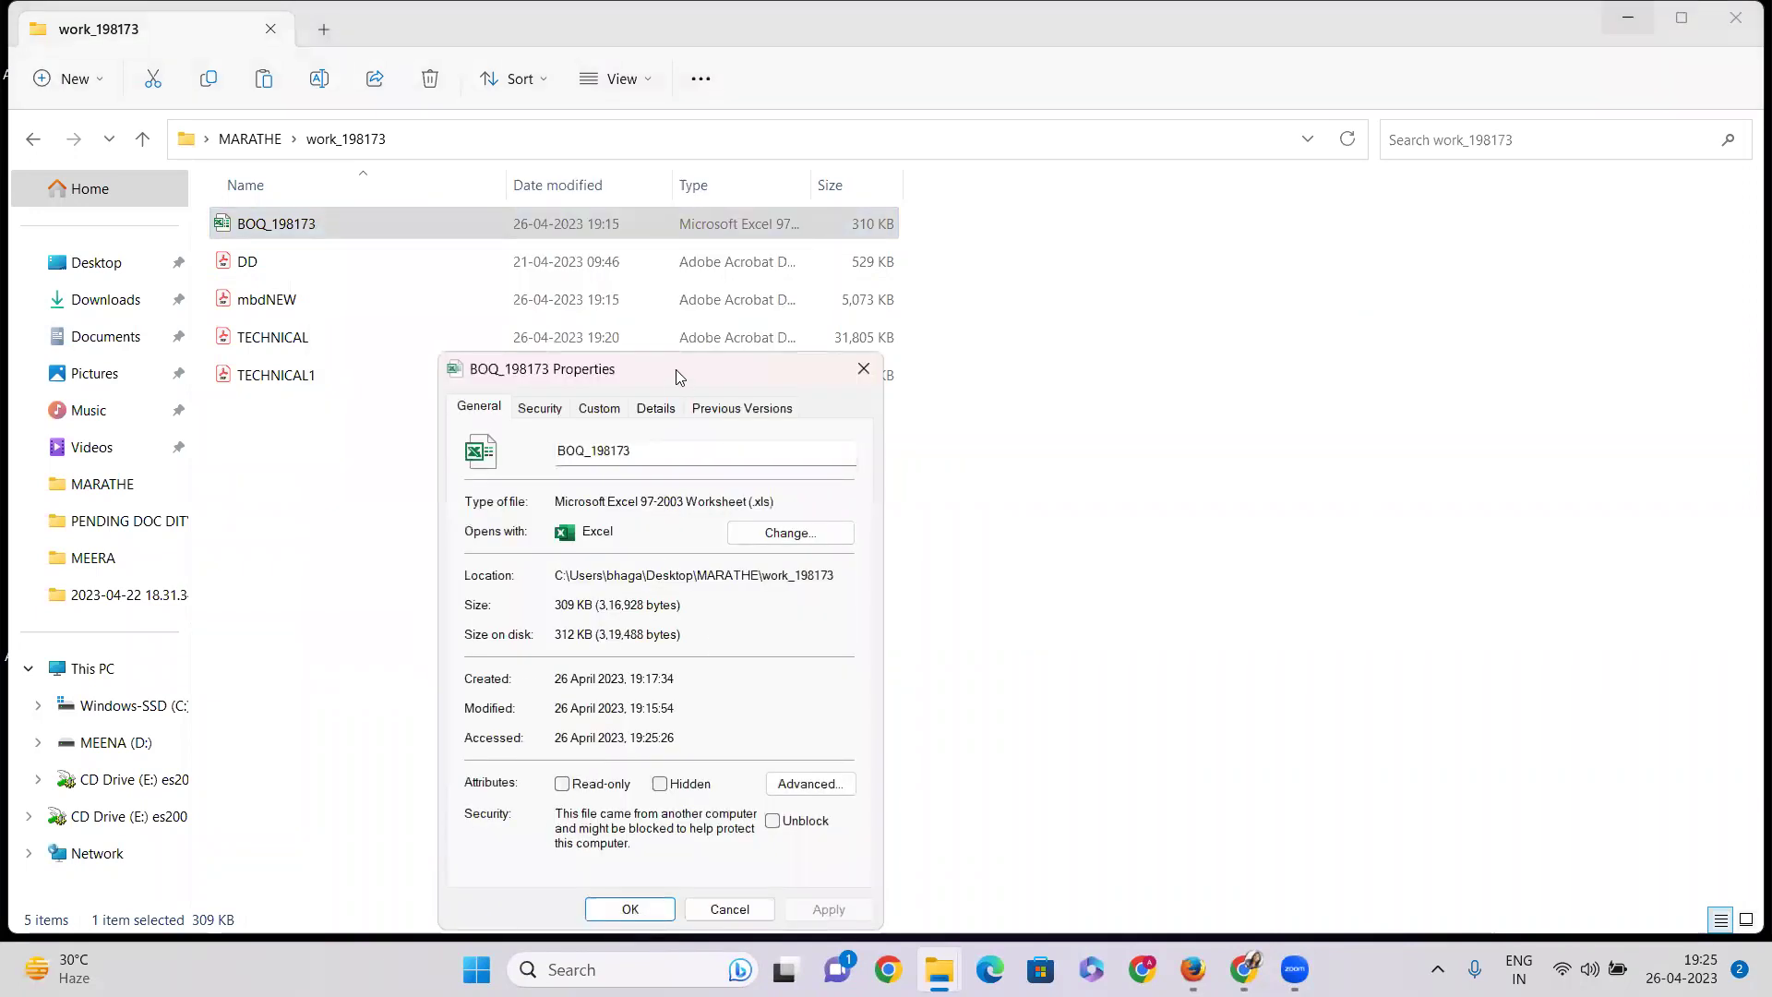
drag(674, 370, 570, 89)
click(669, 545)
click(716, 632)
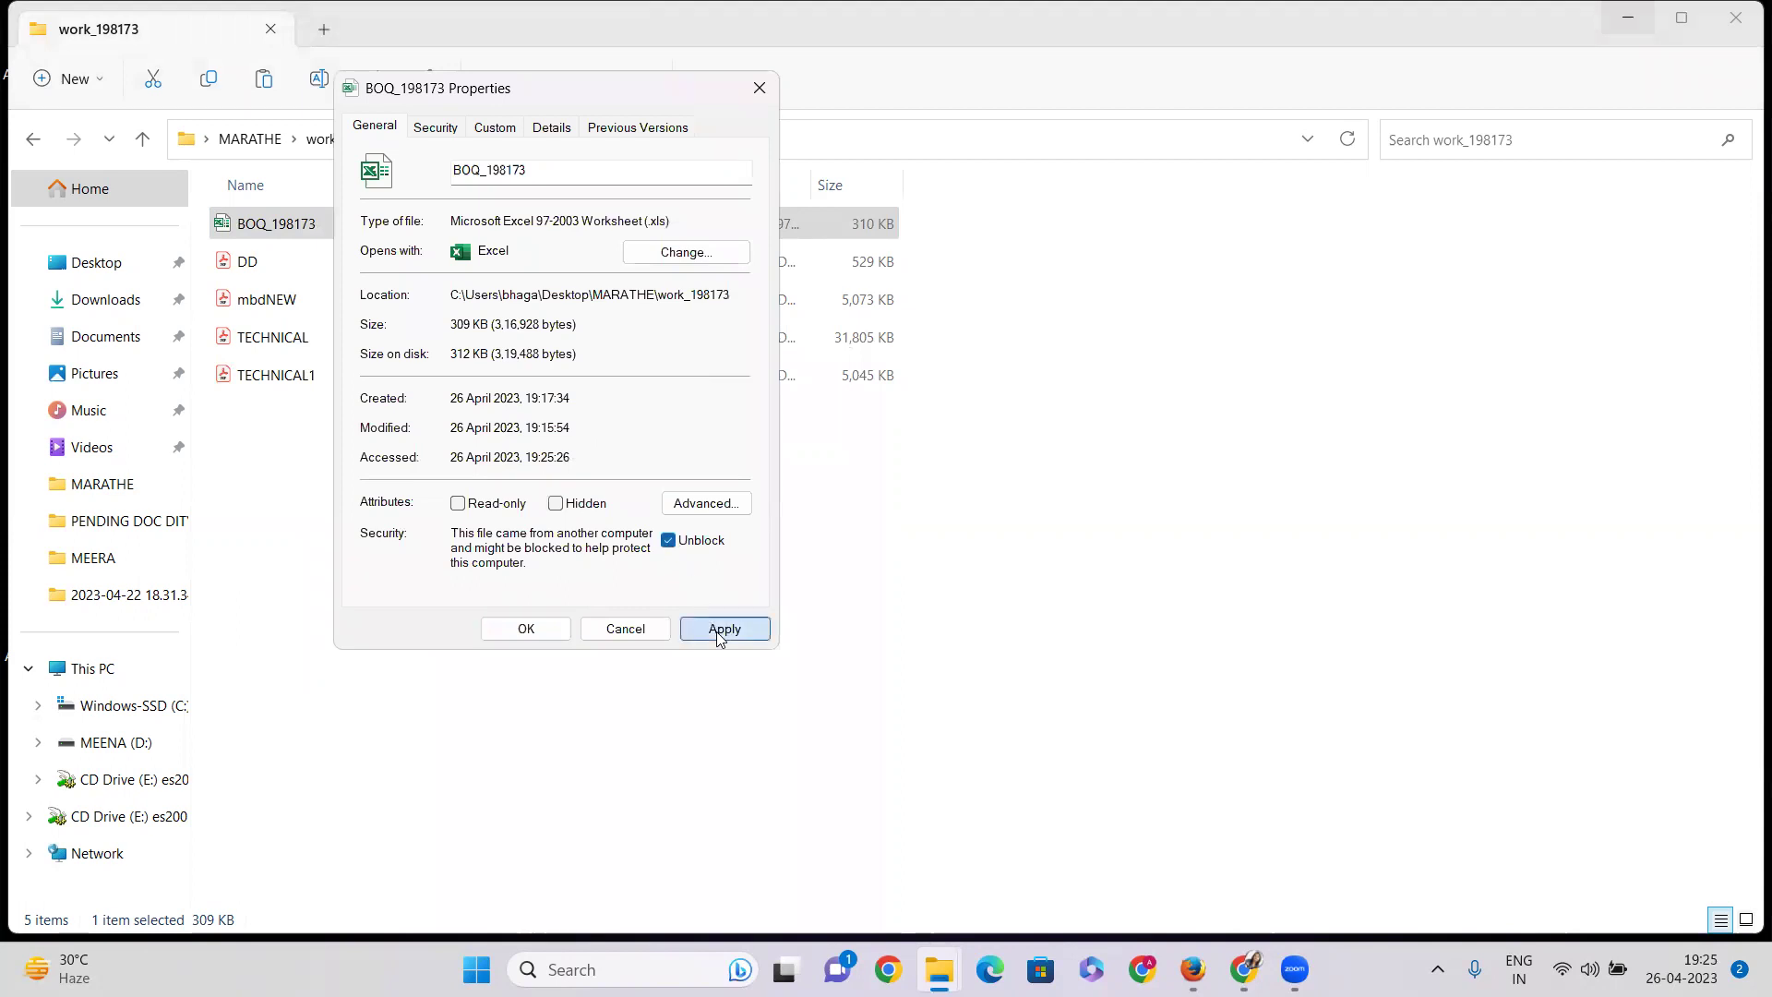
click(526, 628)
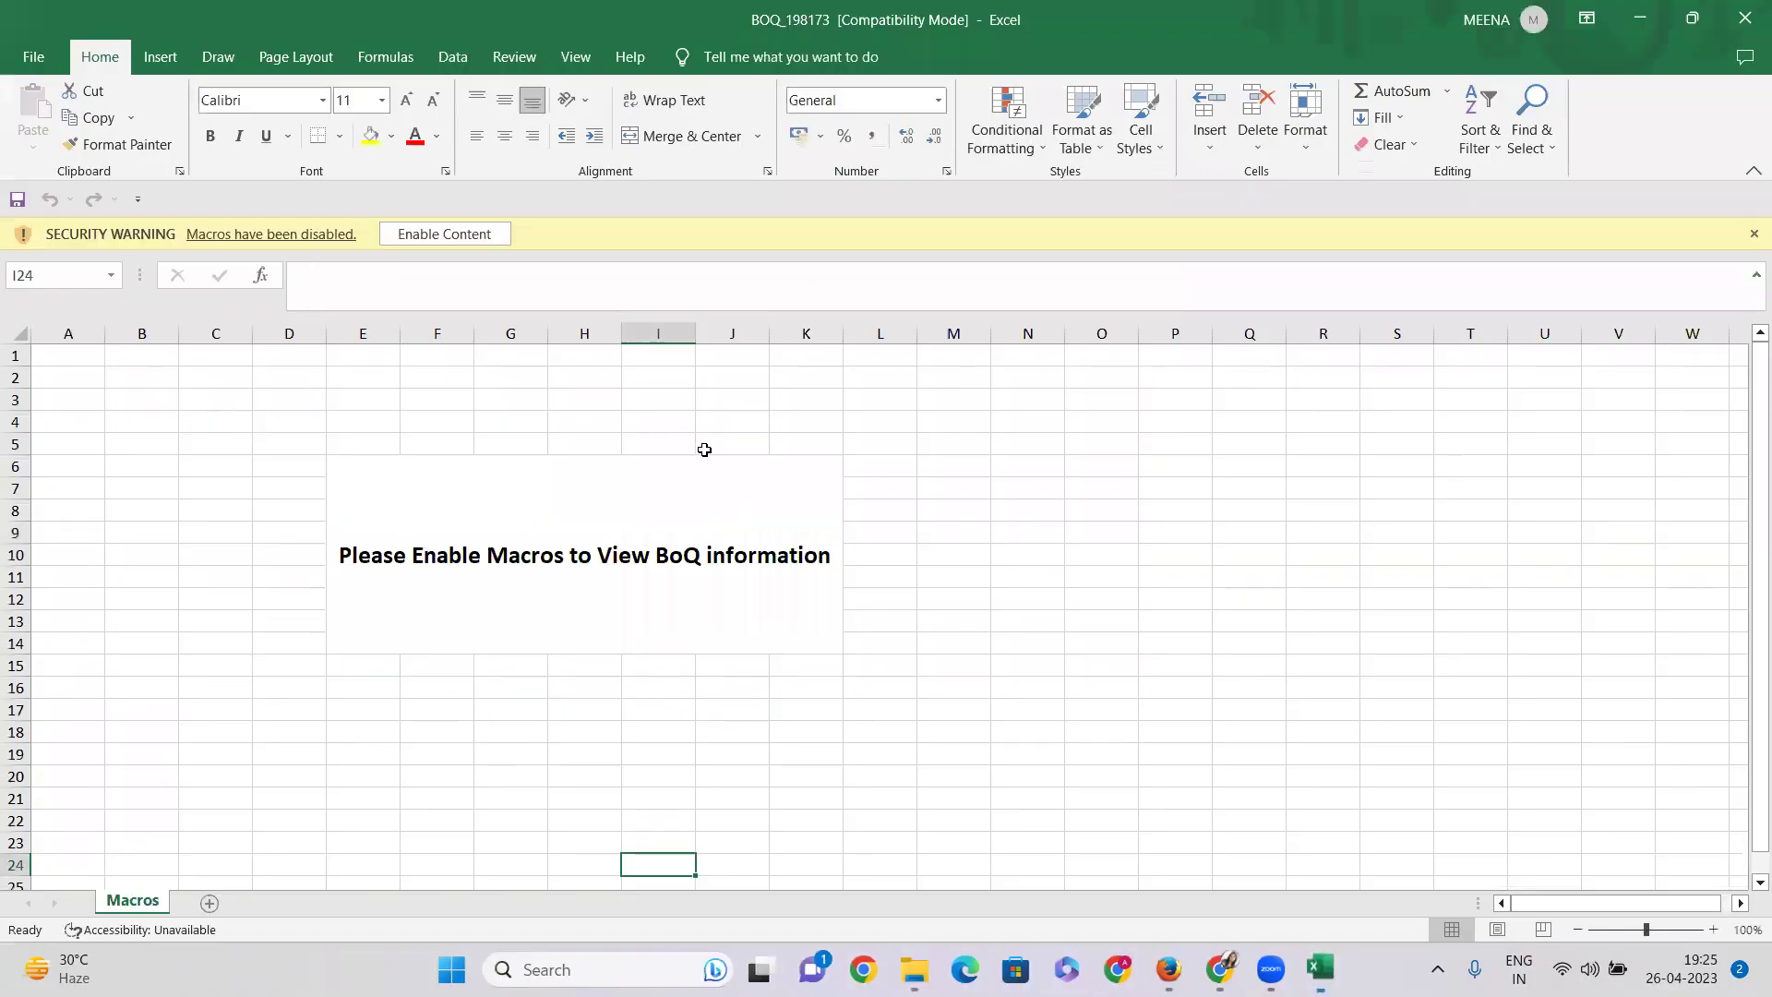
Step: Enable the workbook's macros and enter BHAGAT TECHNO as the bidder in cell B8
click(455, 238)
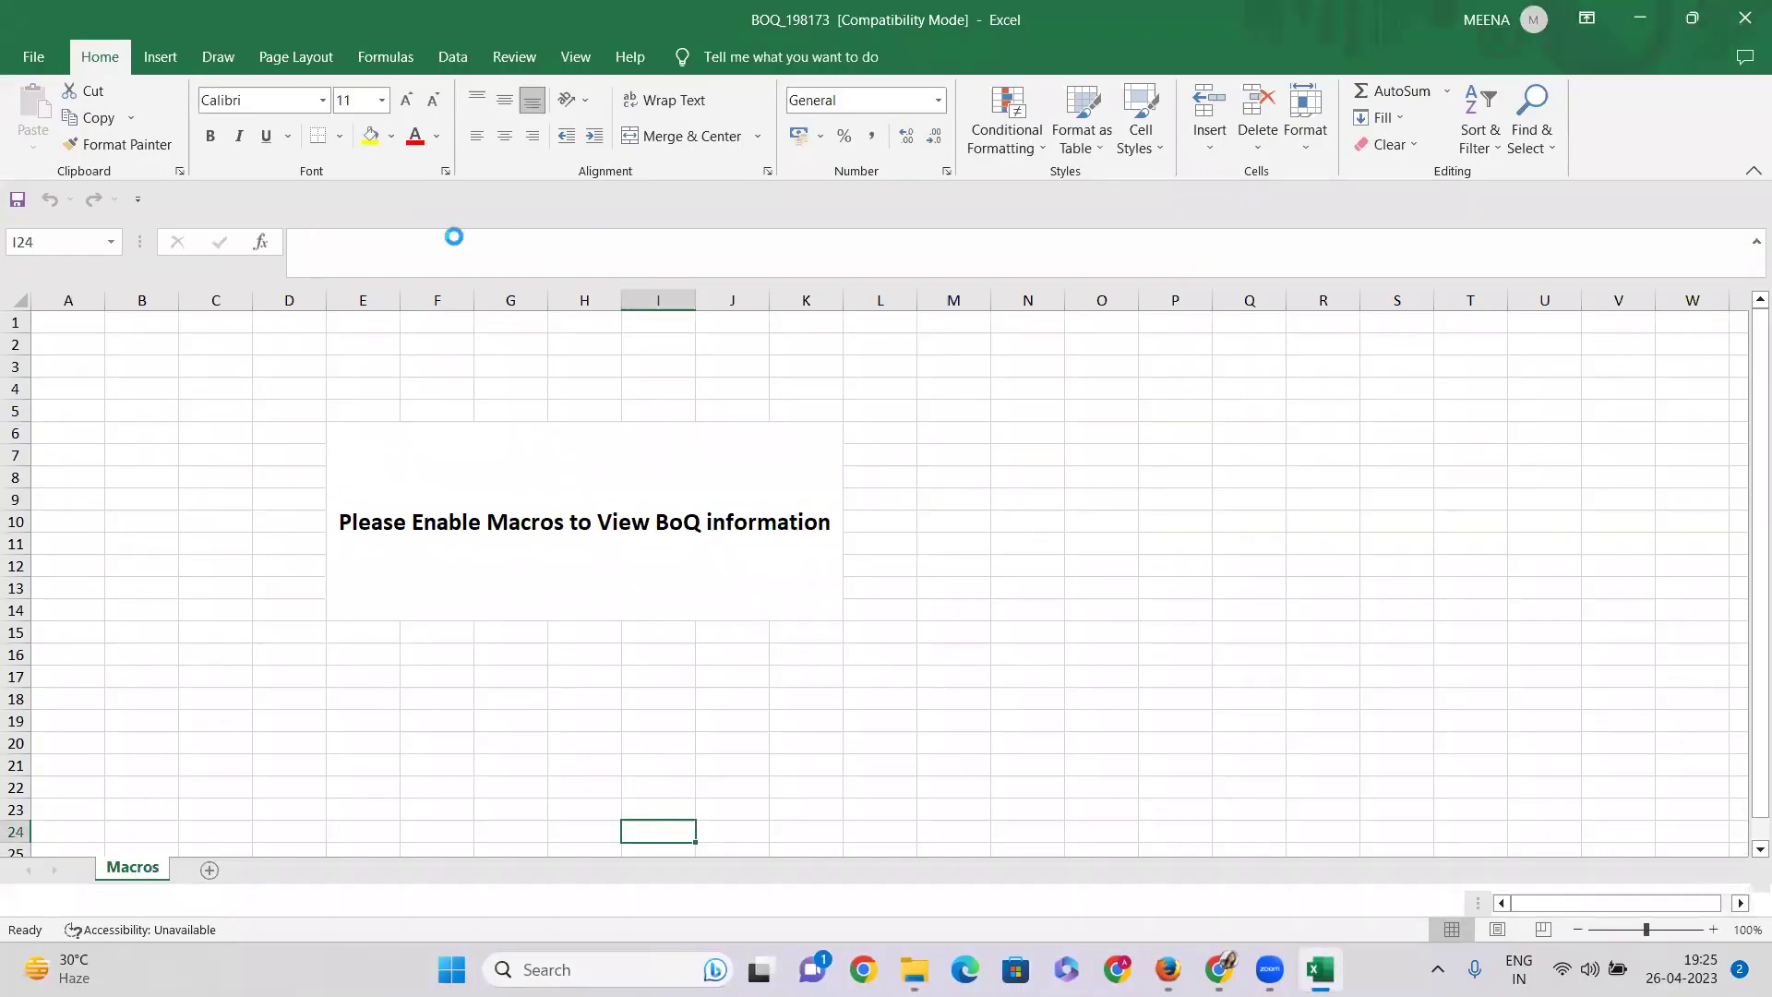
scroll(471, 522, up, 20)
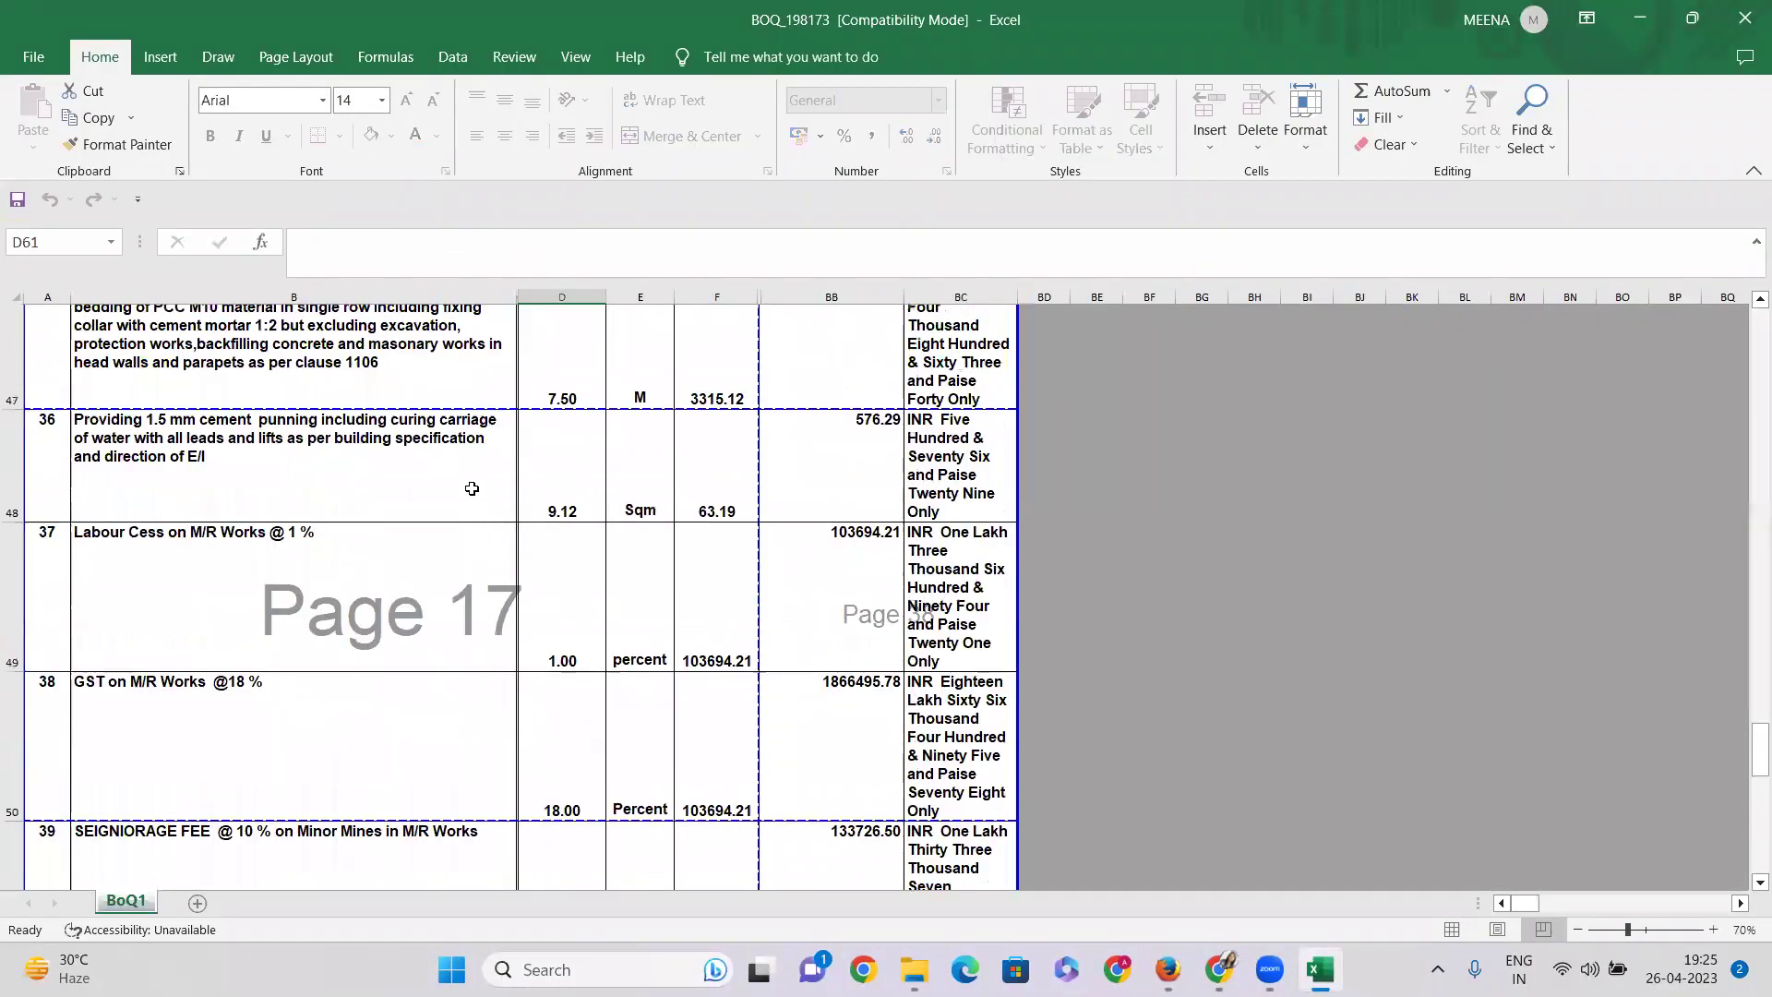
click(292, 456)
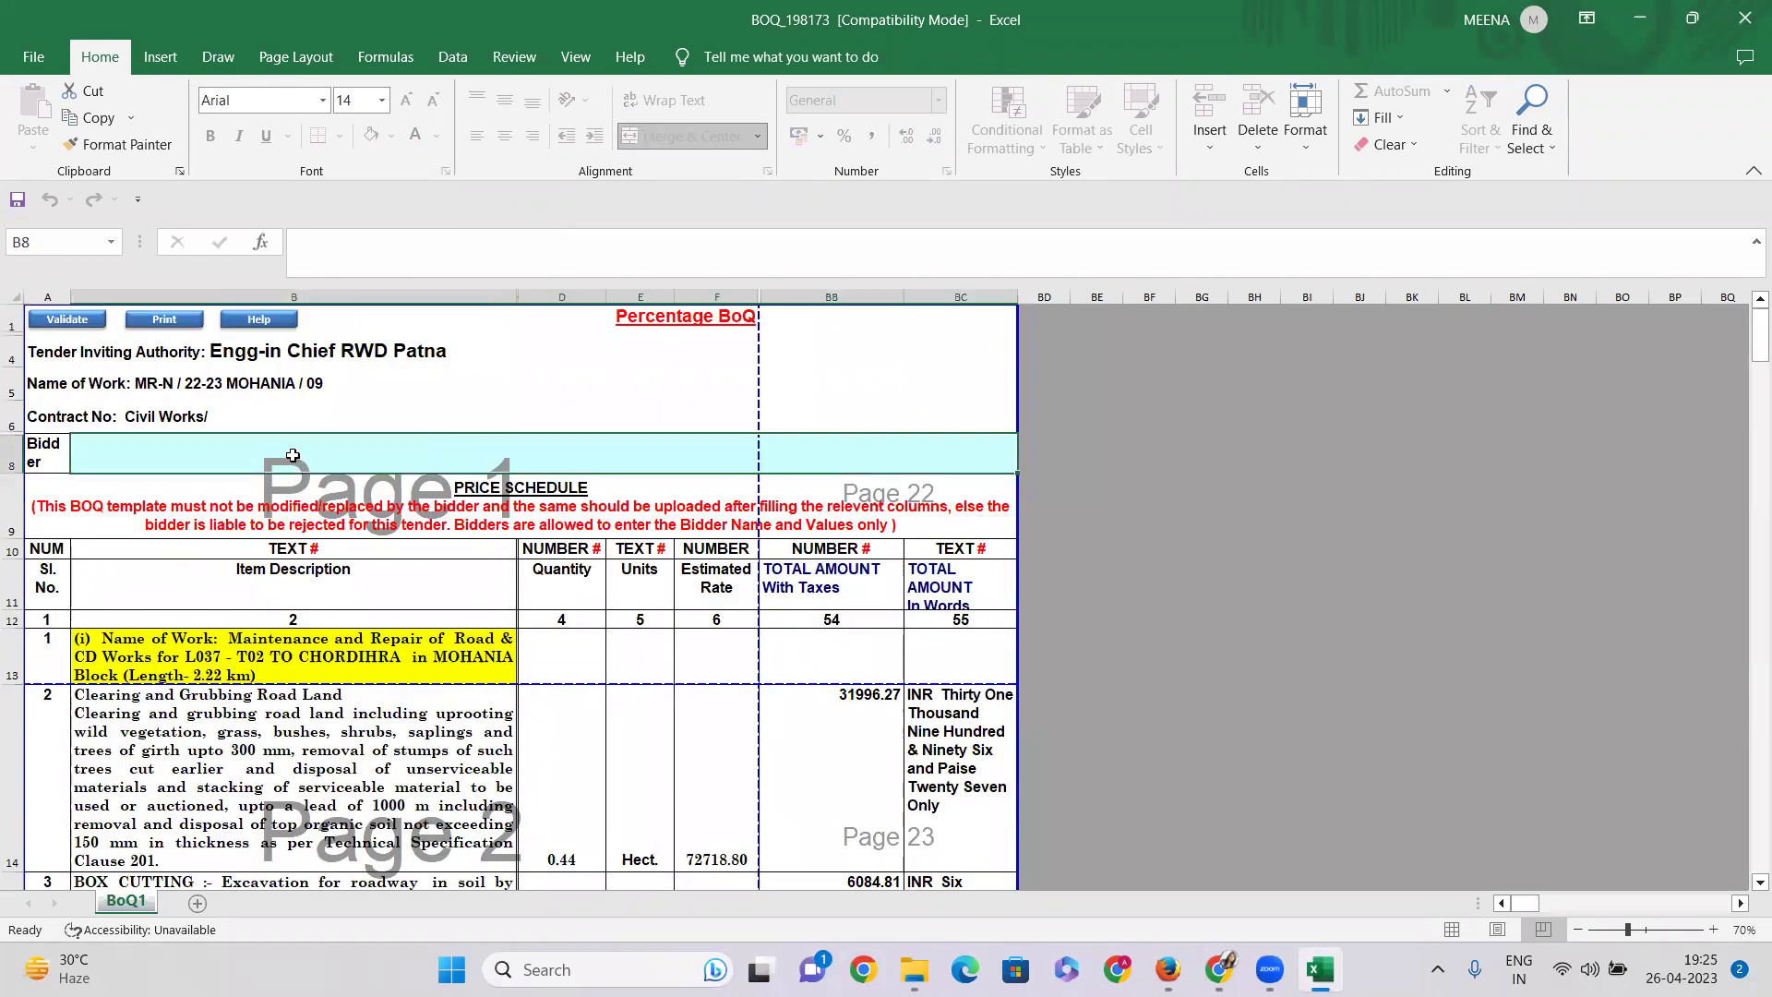
text(BHAGAT TECHNO)
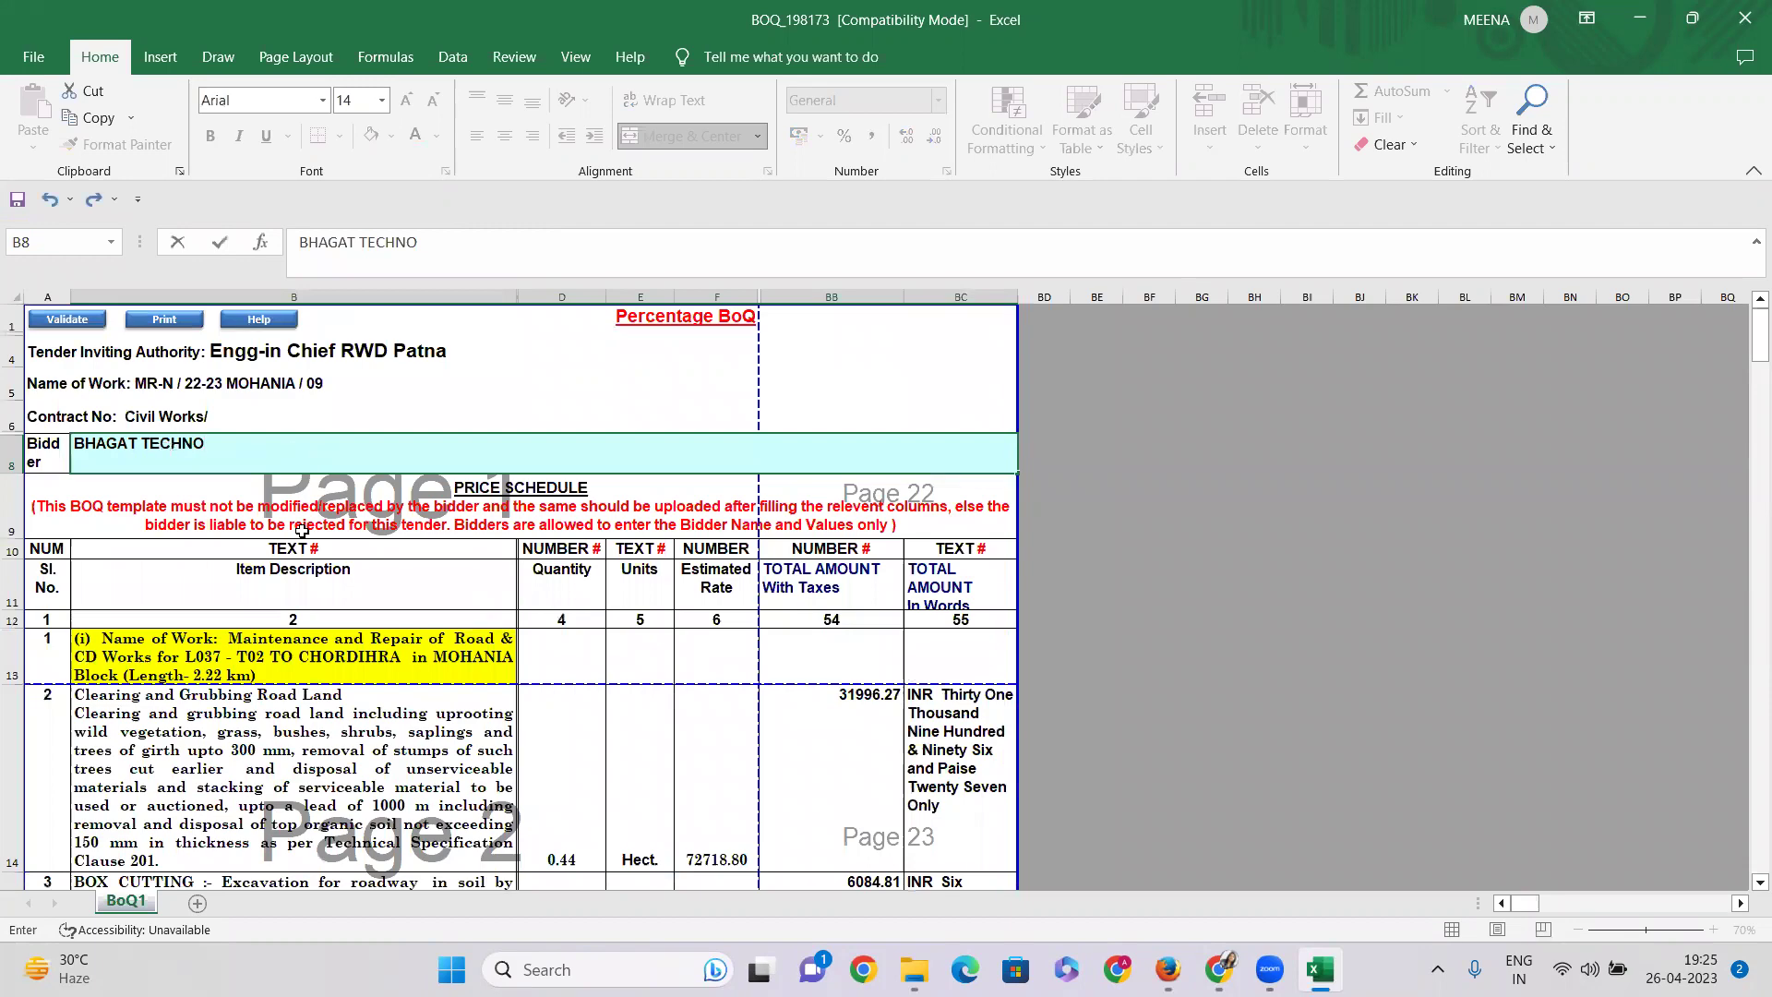
key(ctrl+Return)
Step: Scroll down to the Quoted Rate rows and select the rate type cell E61
scroll(636, 589, down, 4)
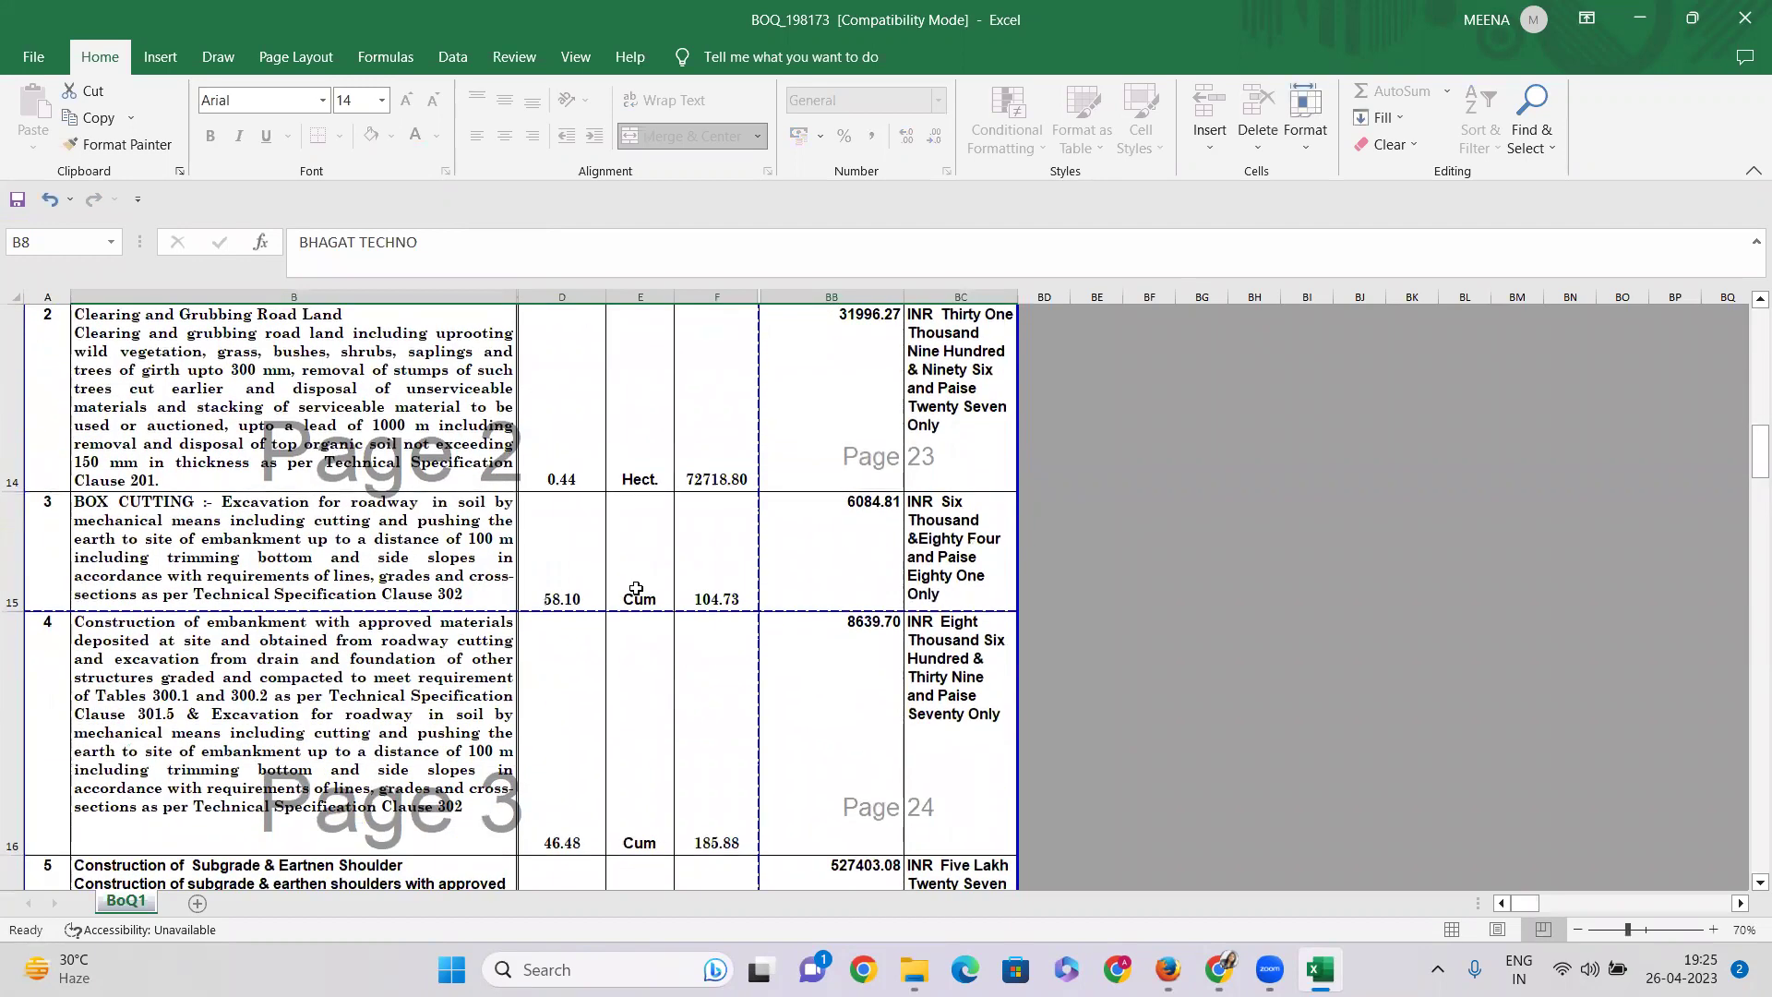
scroll(636, 589, down, 9)
scroll(677, 621, down, 10)
scroll(675, 621, up, 6)
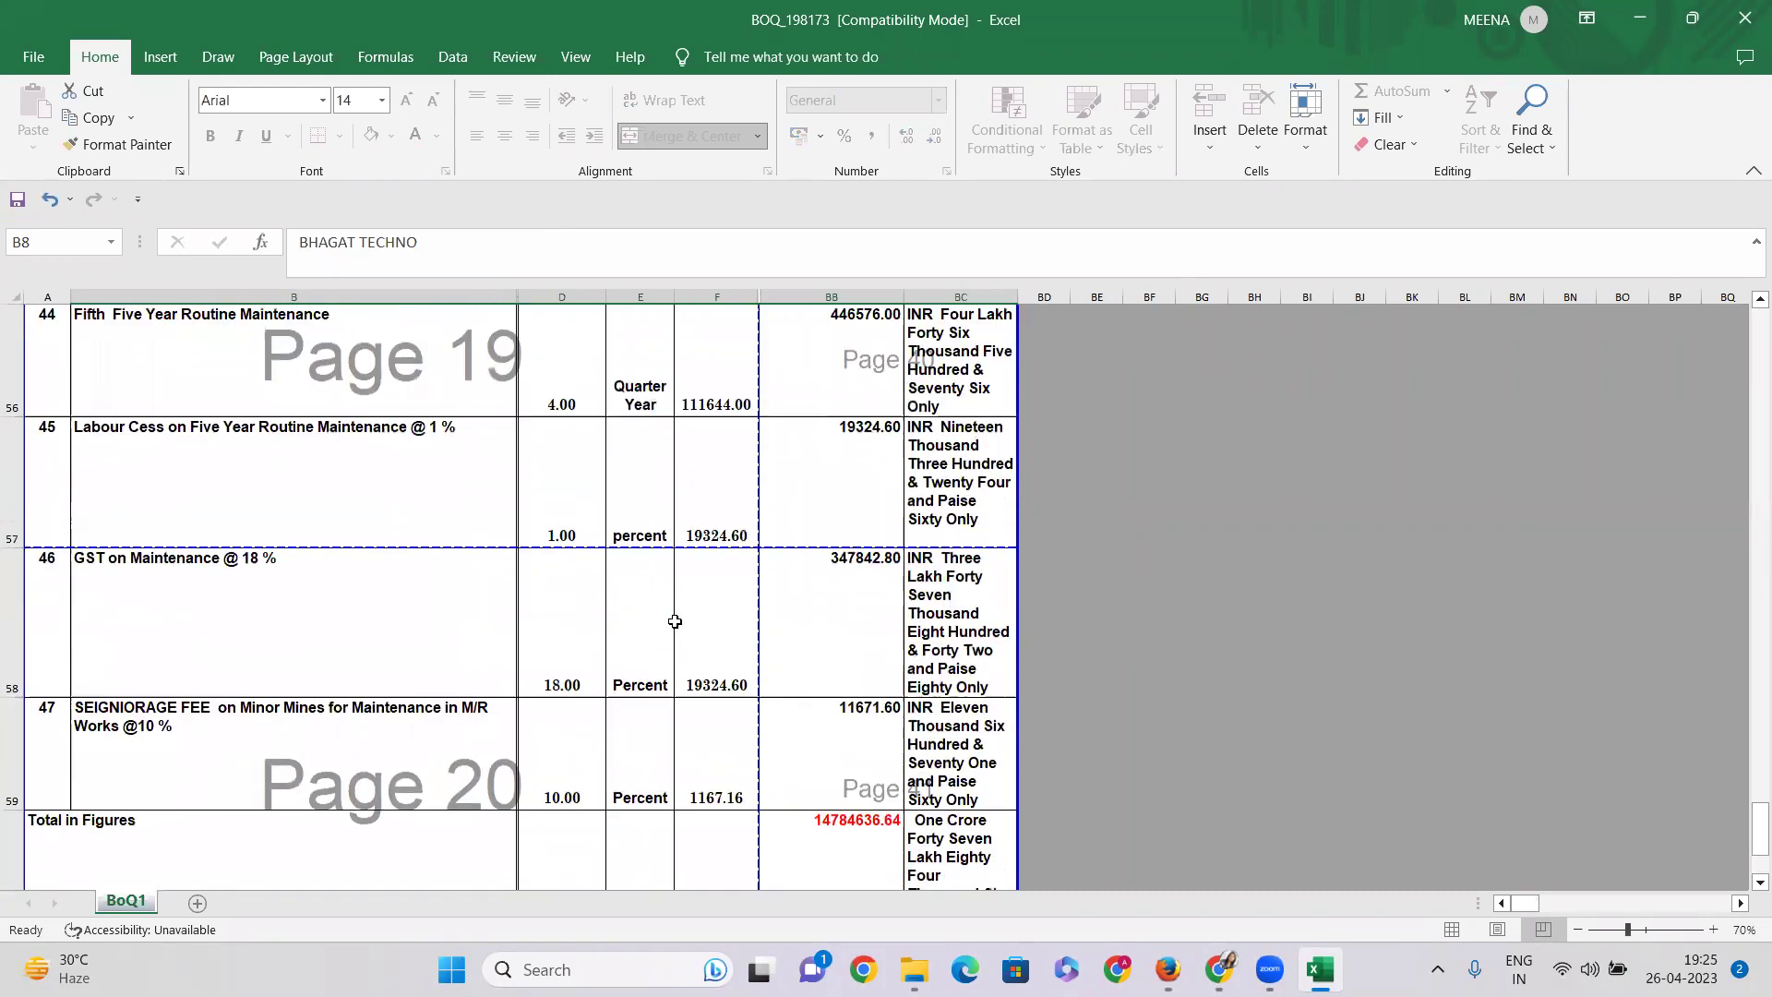
scroll(668, 613, down, 2)
scroll(665, 613, up, 1)
click(625, 606)
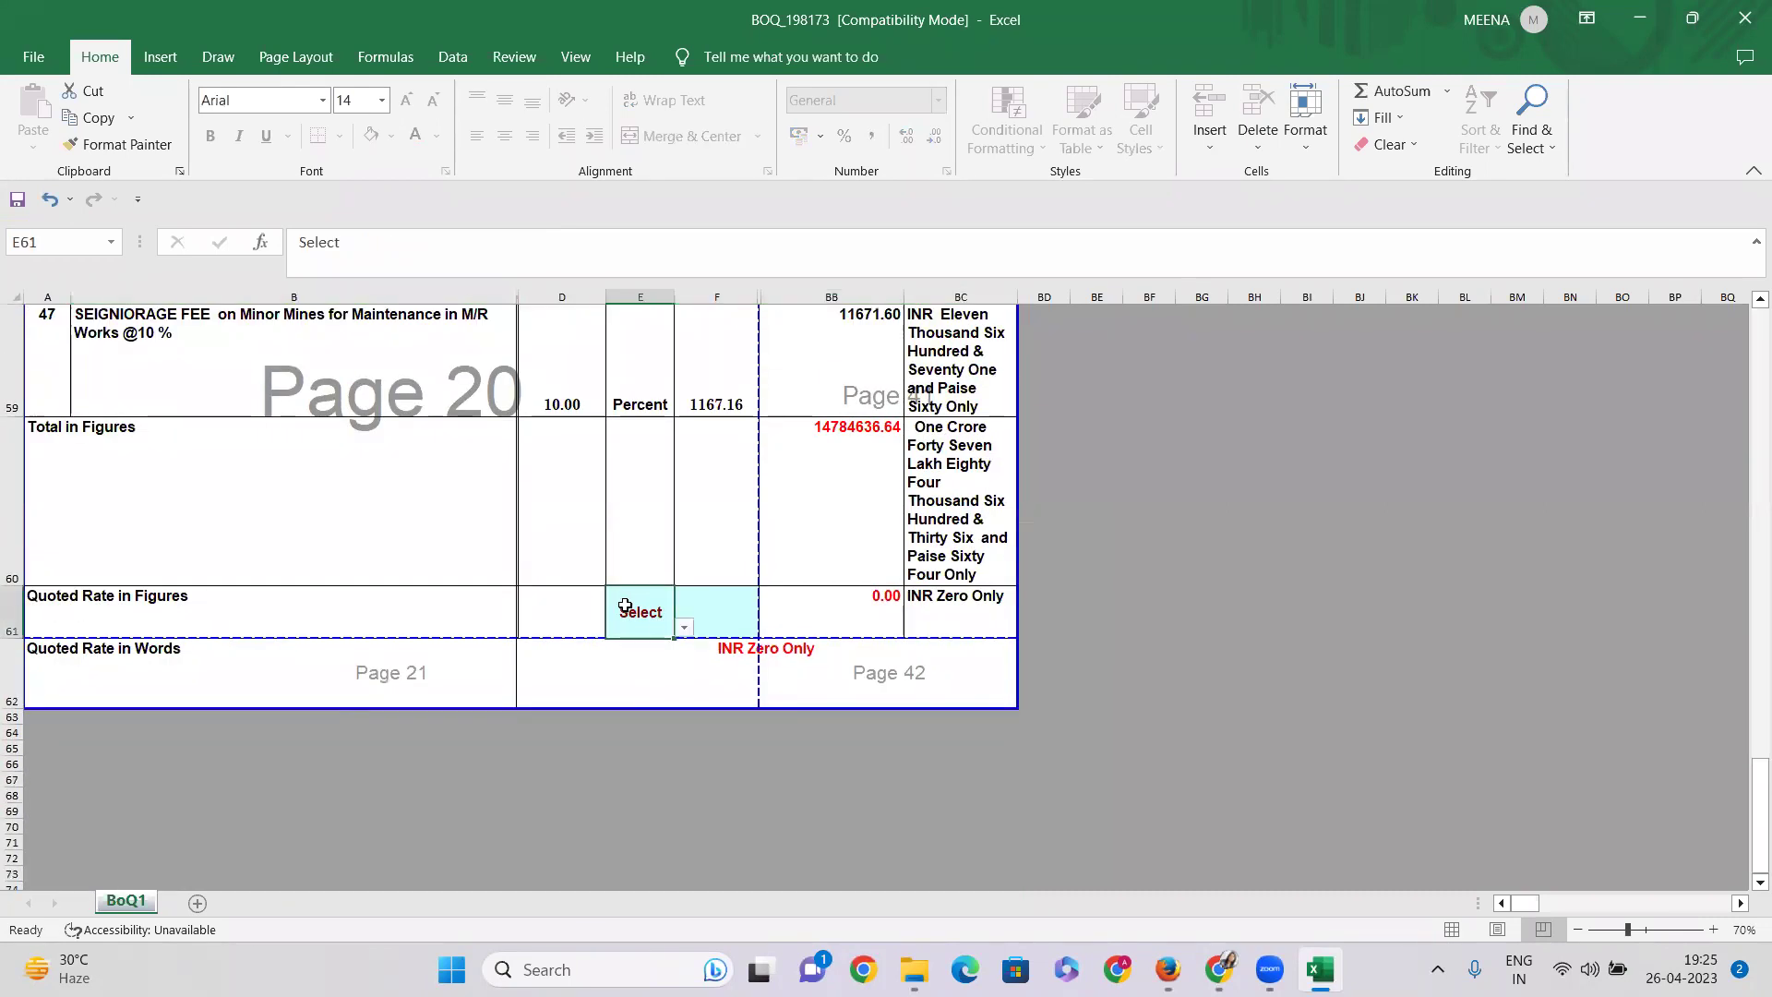
Step: Set E61 to Less (-) with a 3% rate in F61 and save, passing the compatibility check
click(684, 628)
click(652, 667)
click(727, 614)
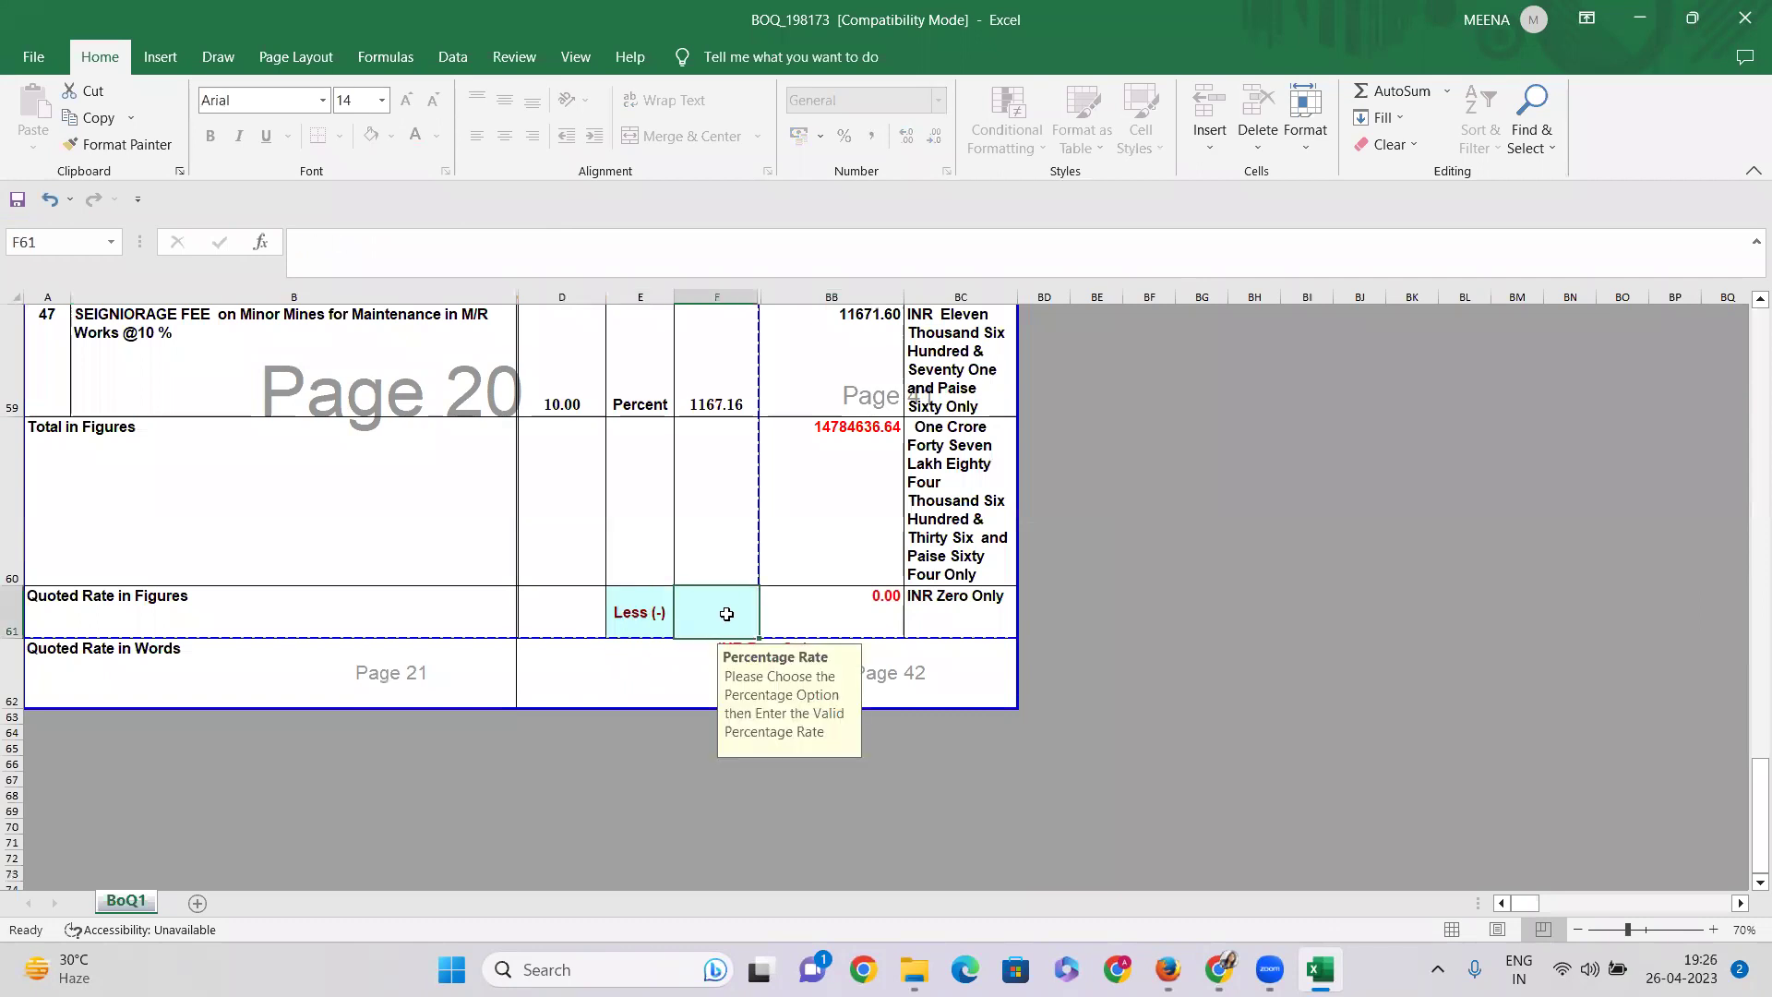
text(3%)
key(Return)
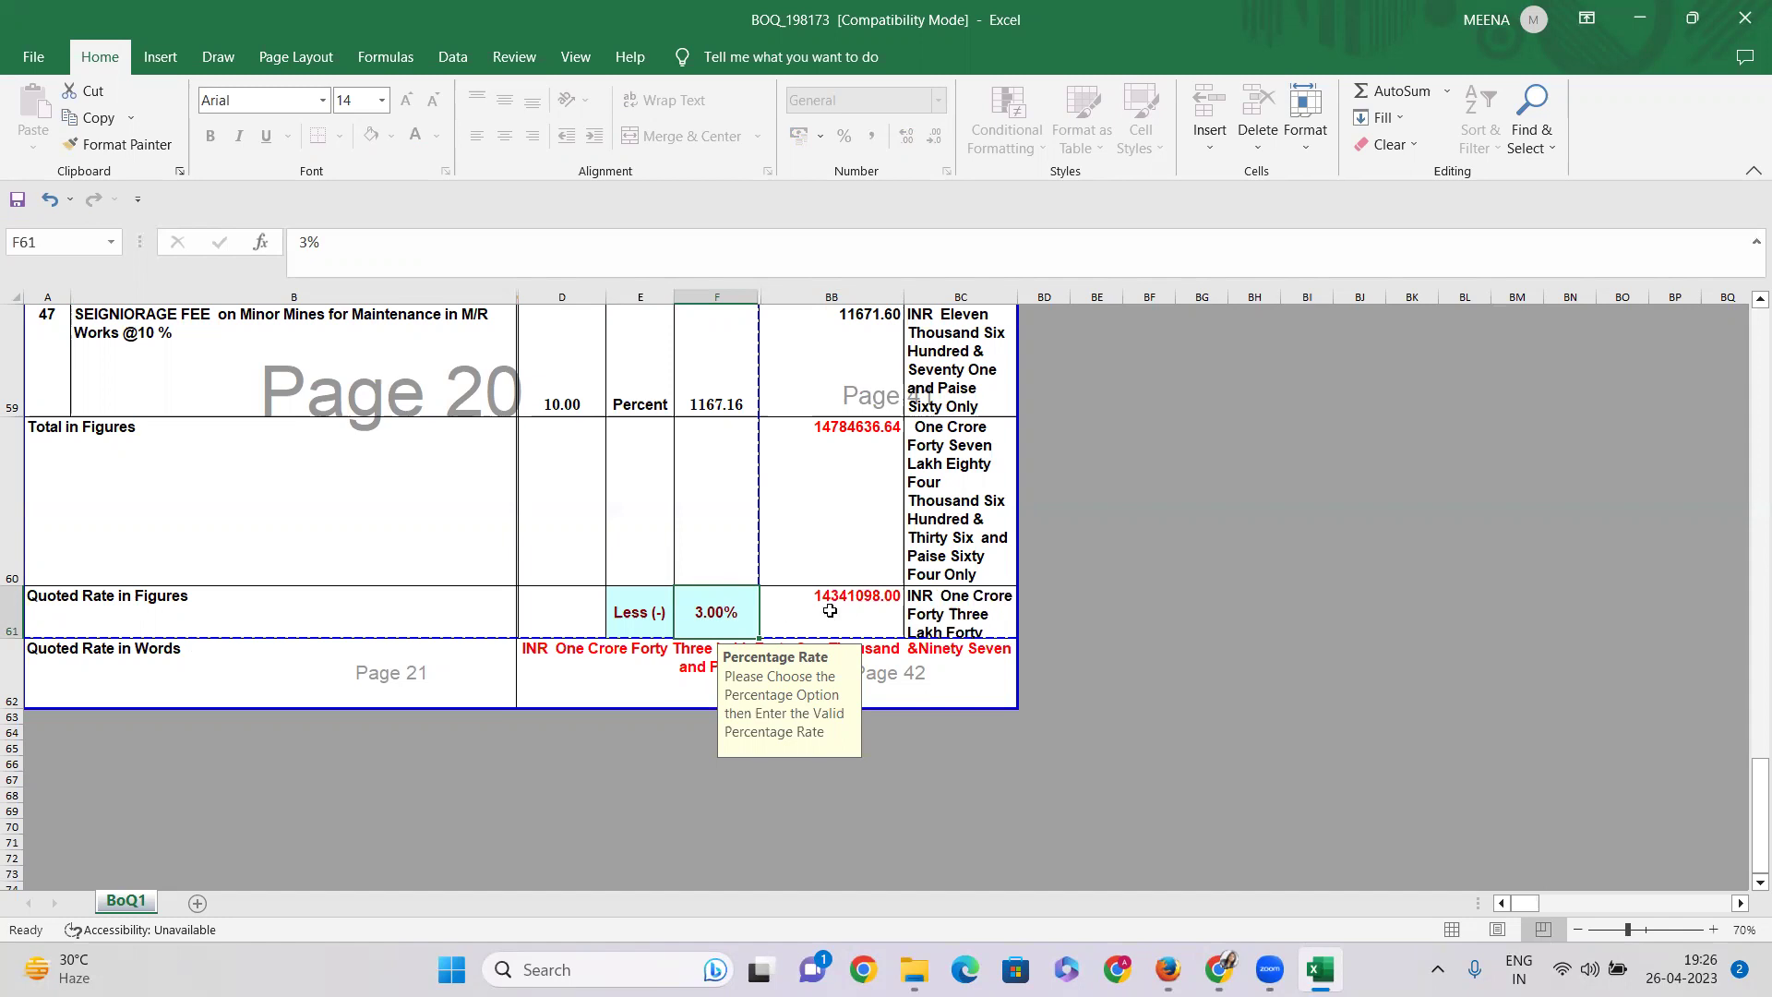
click(19, 200)
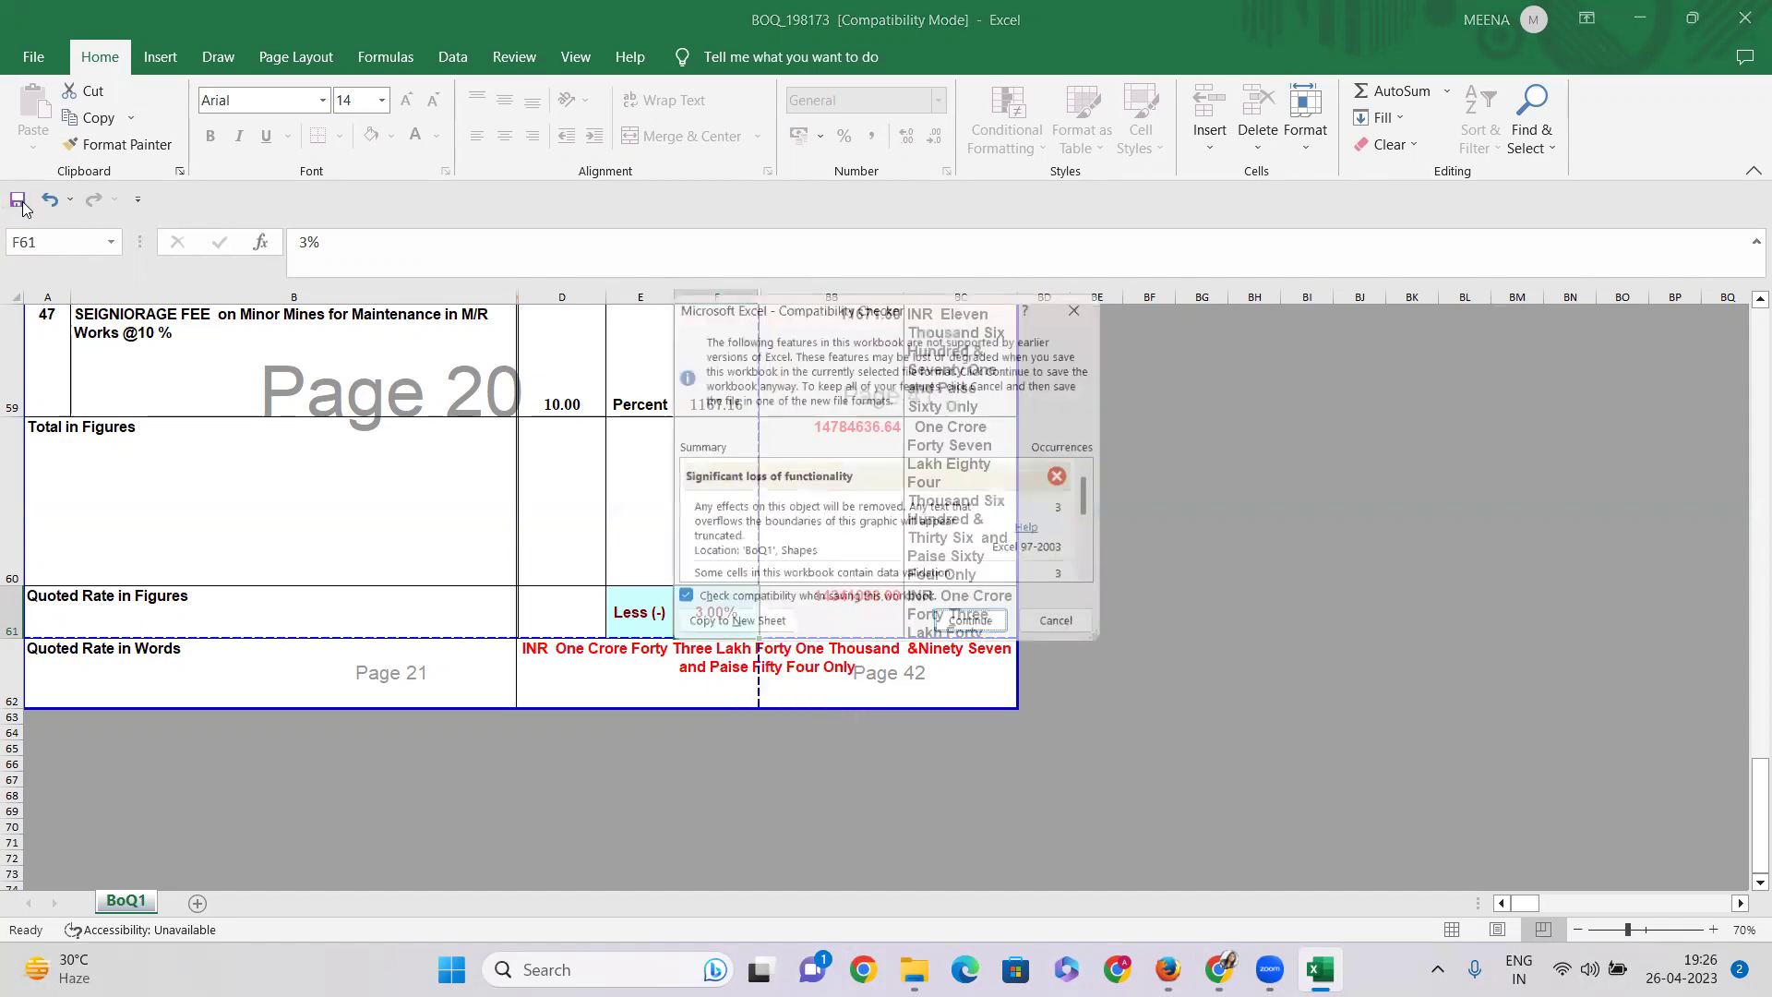
click(969, 620)
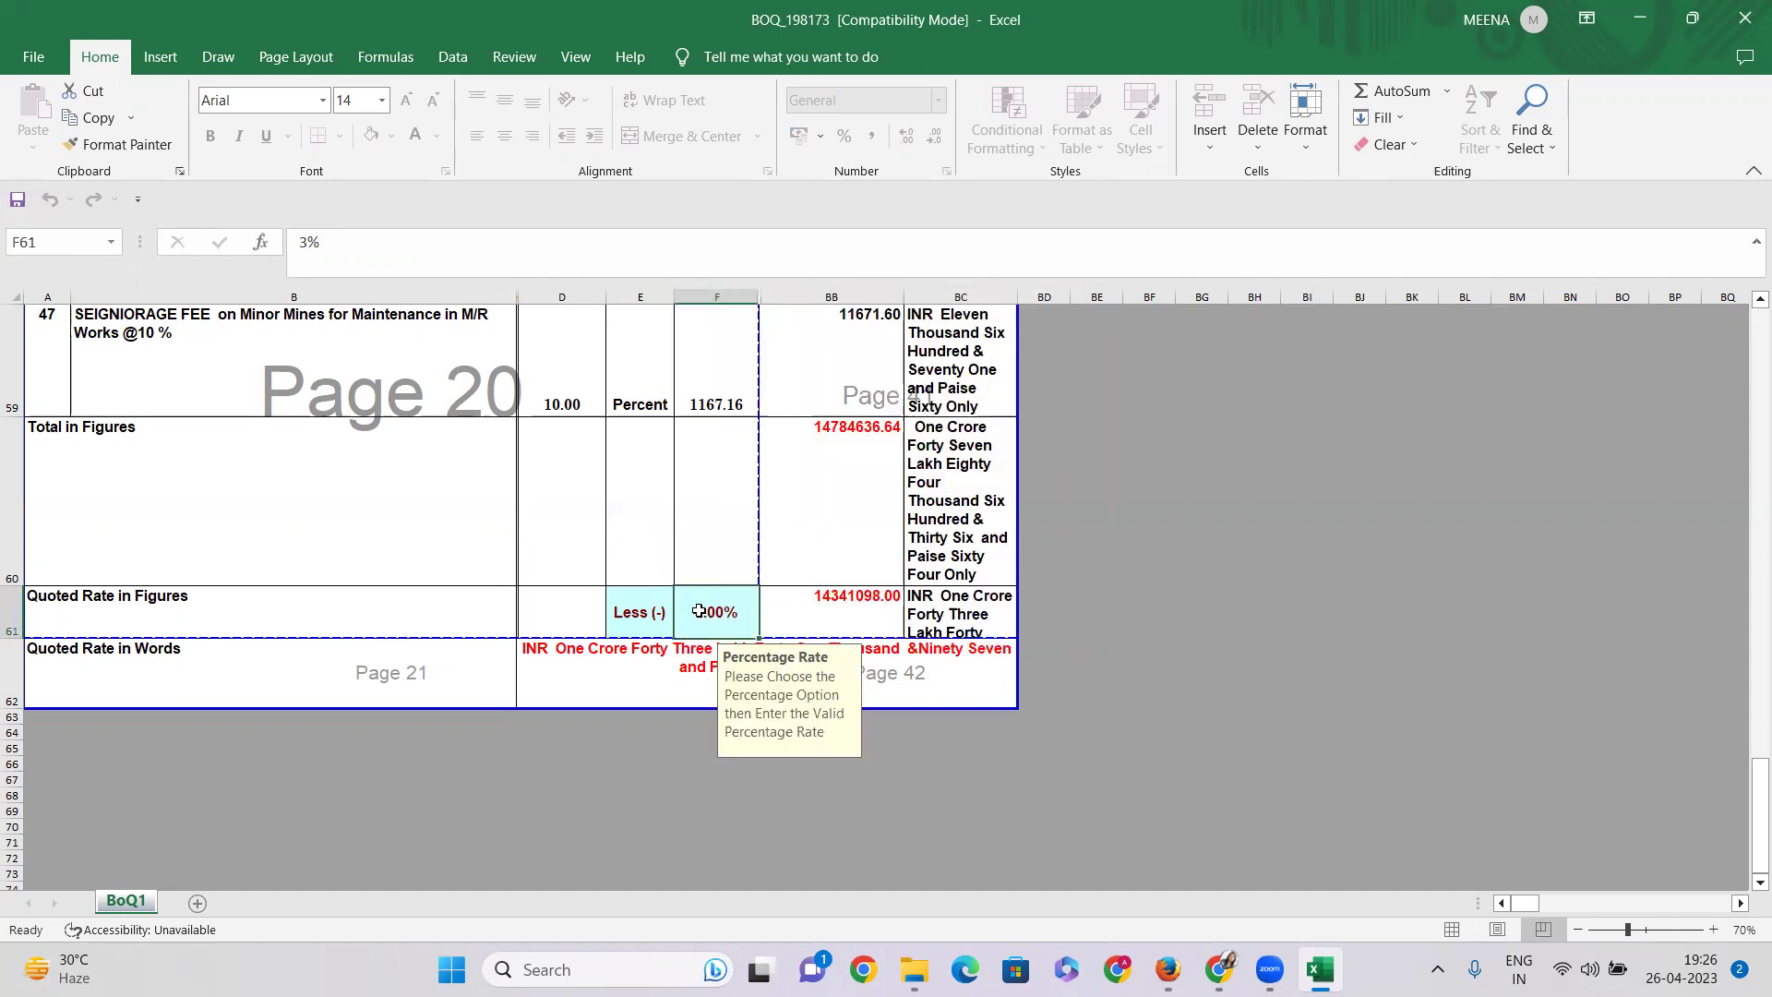
Step: Correct the F61 rate to 3.52% and save the workbook again
double_click(699, 612)
text(.52)
key(Return)
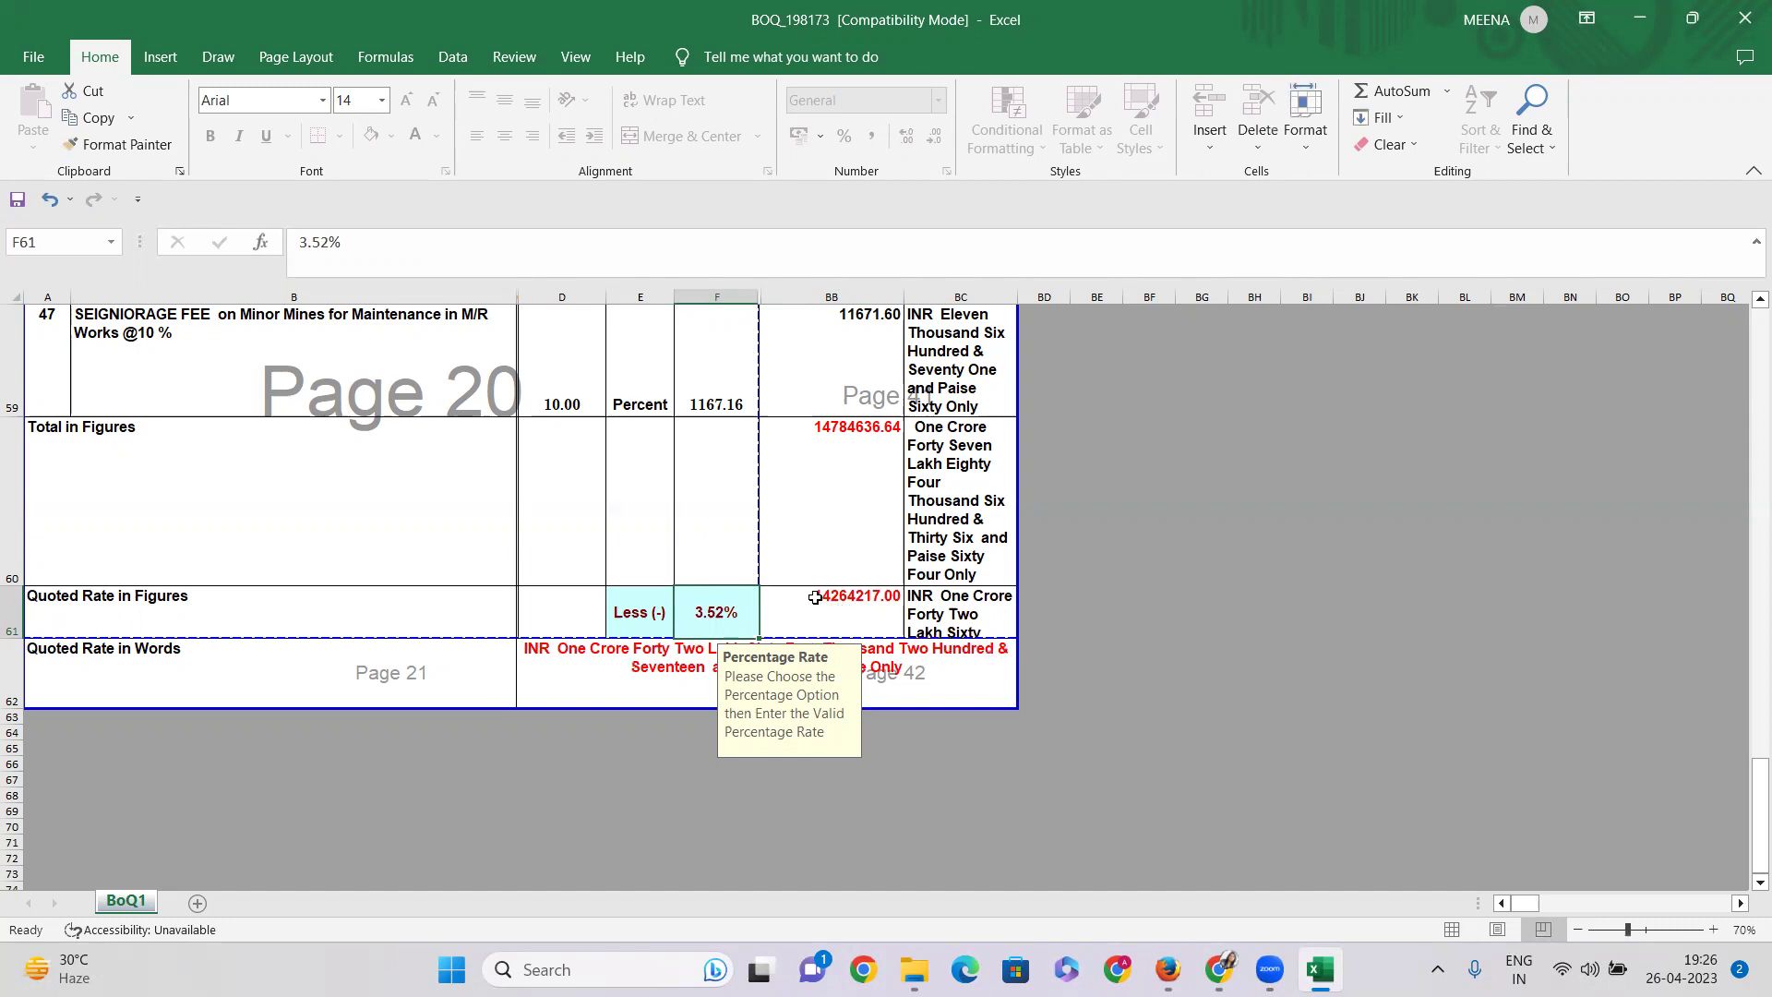
click(20, 205)
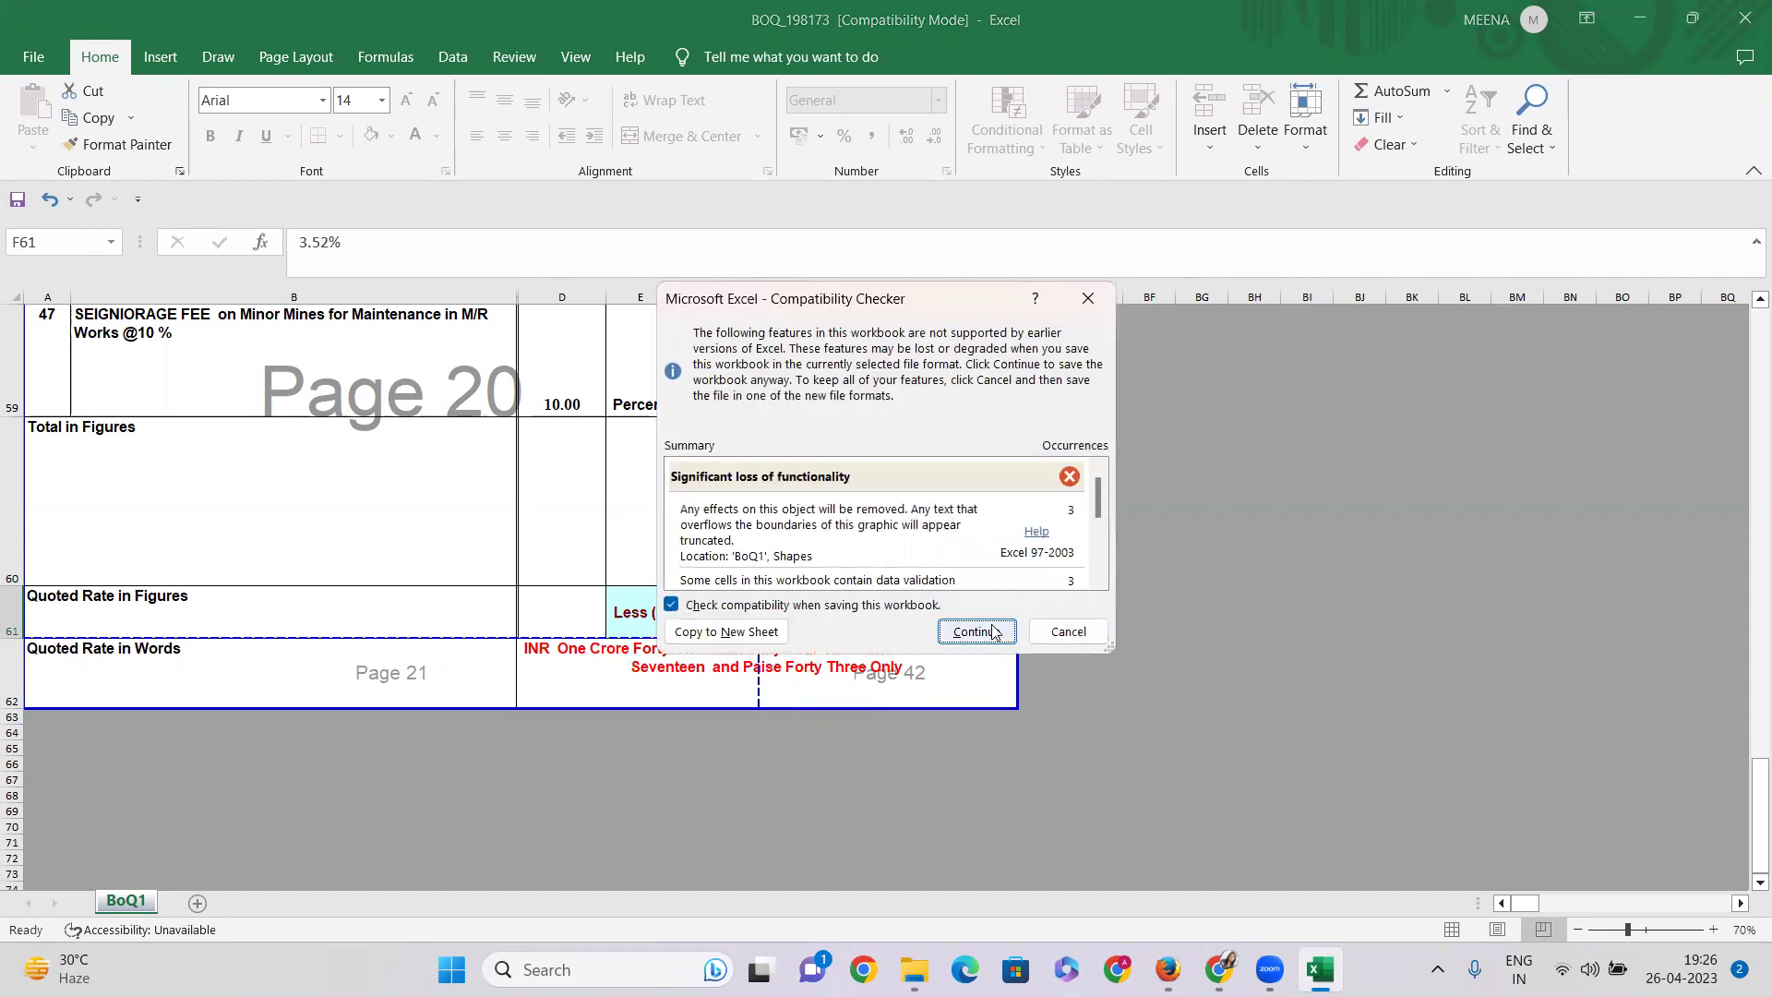
click(976, 632)
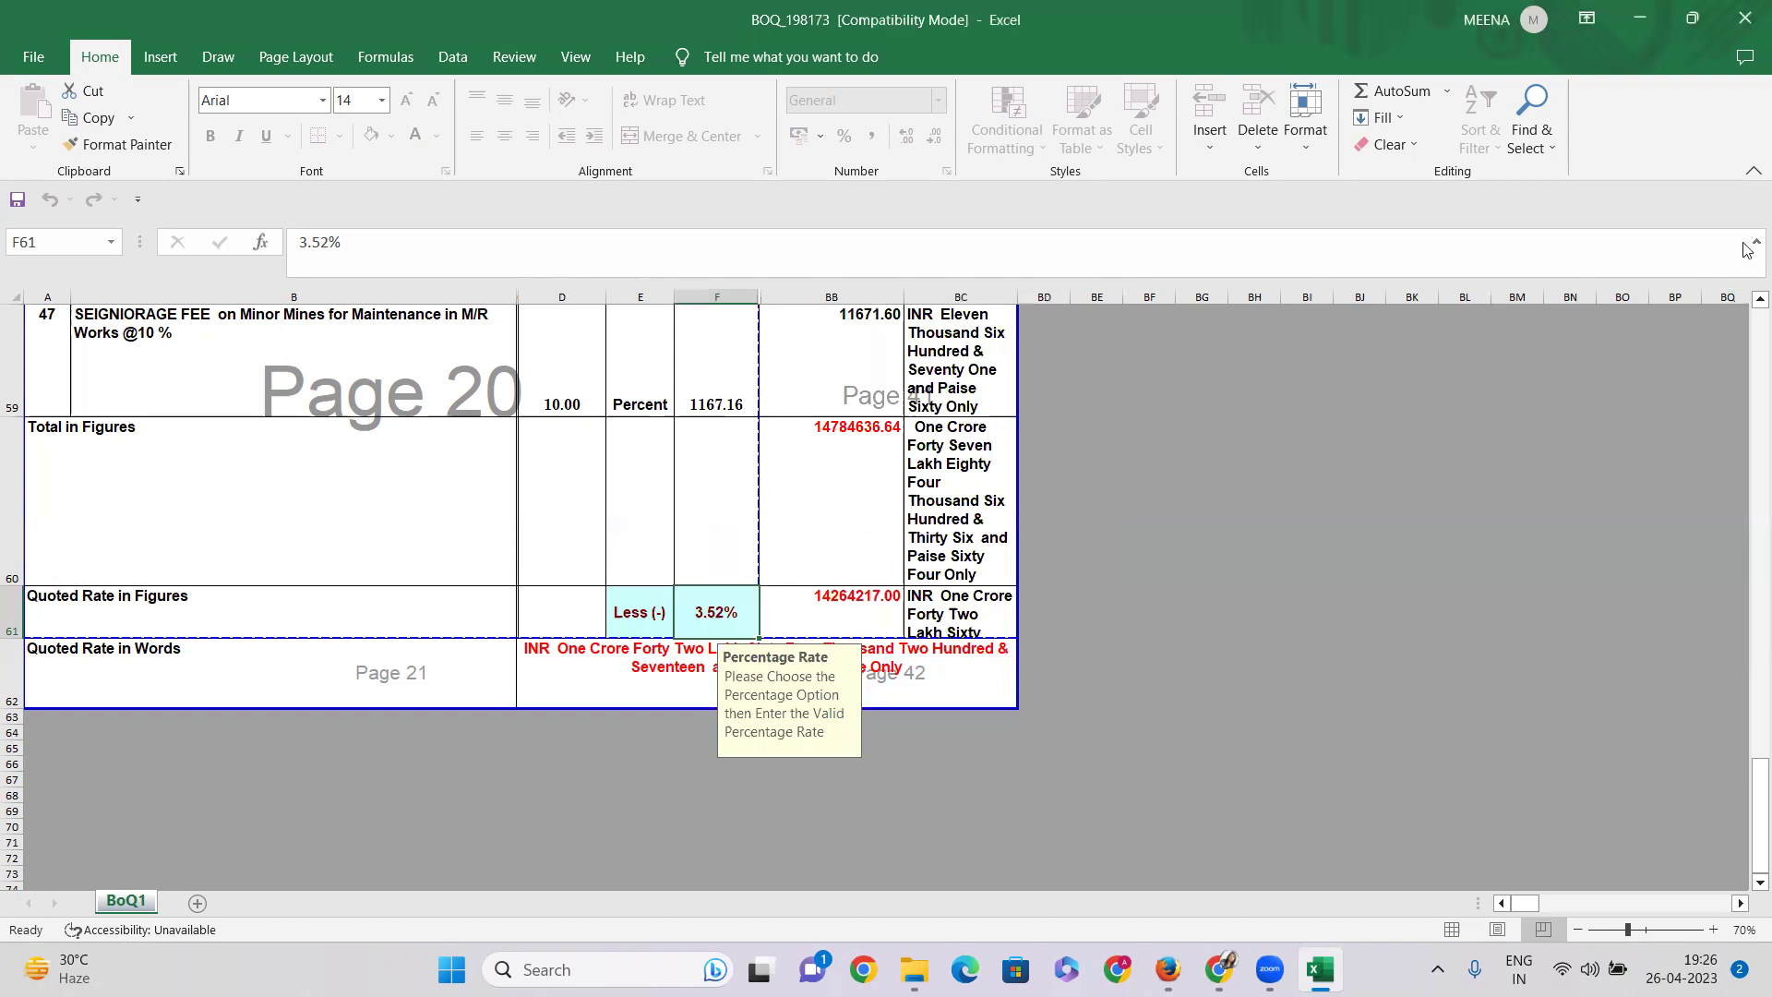
Step: Close the BOQ workbook and Excel without saving any further changes
click(1745, 18)
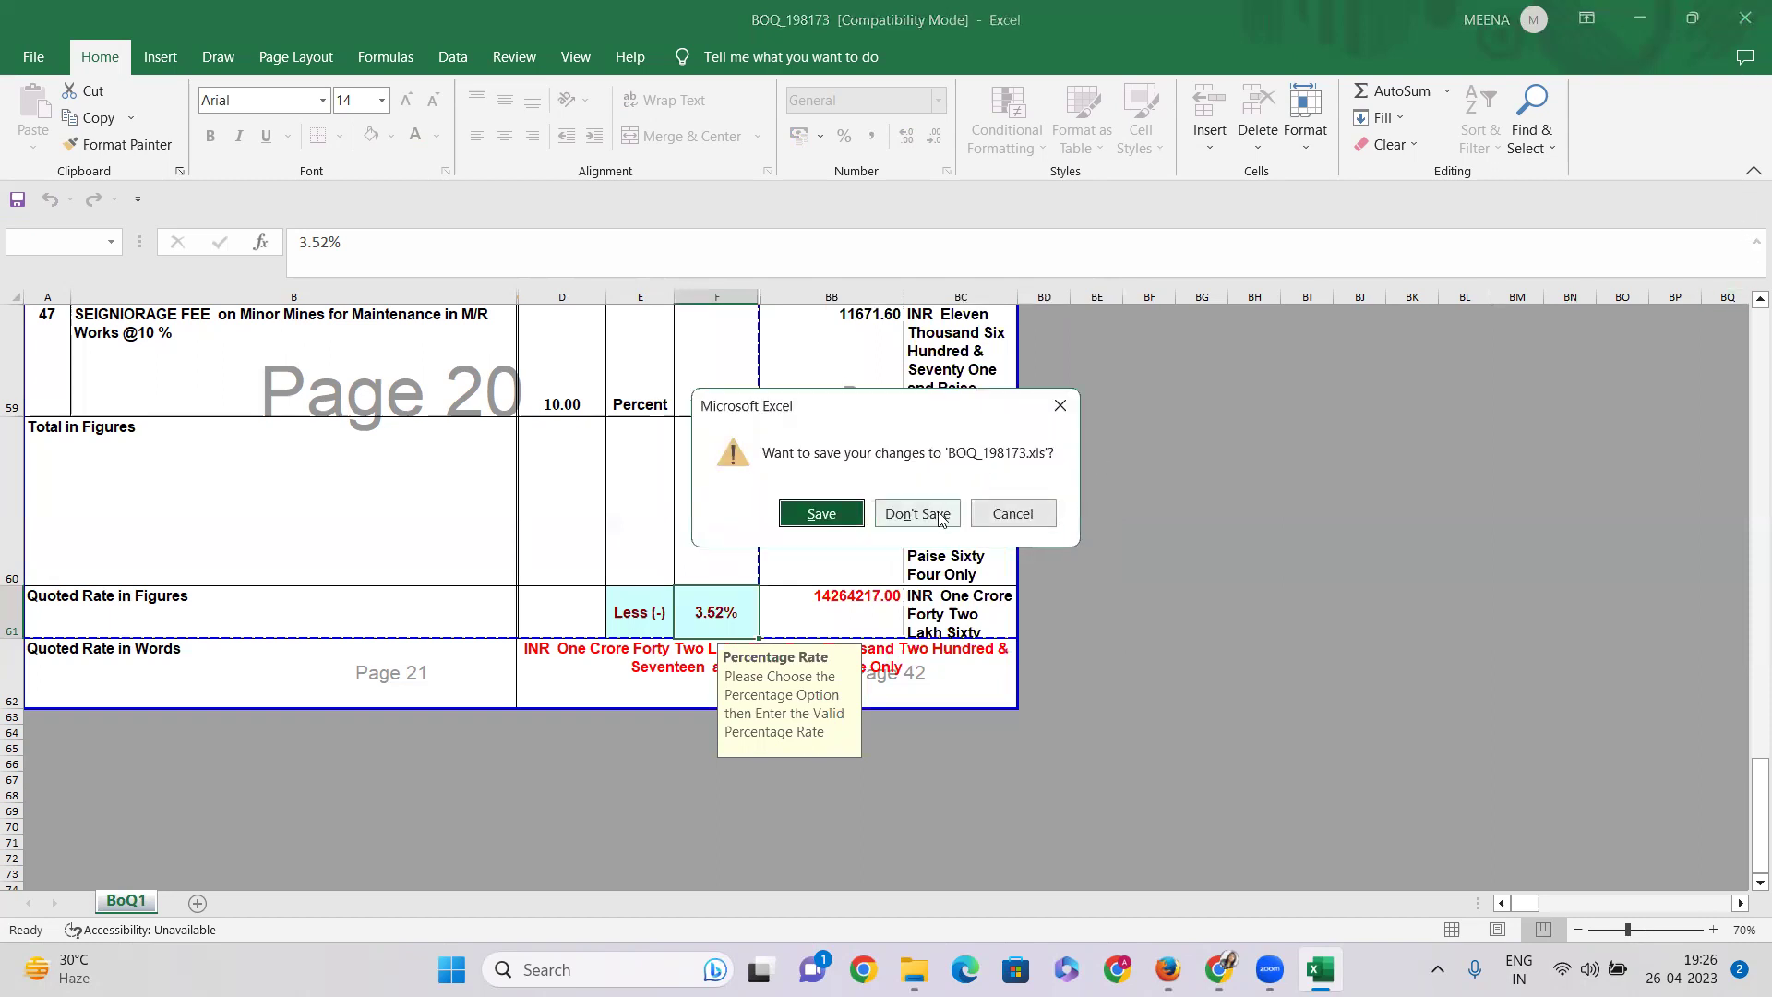
click(938, 516)
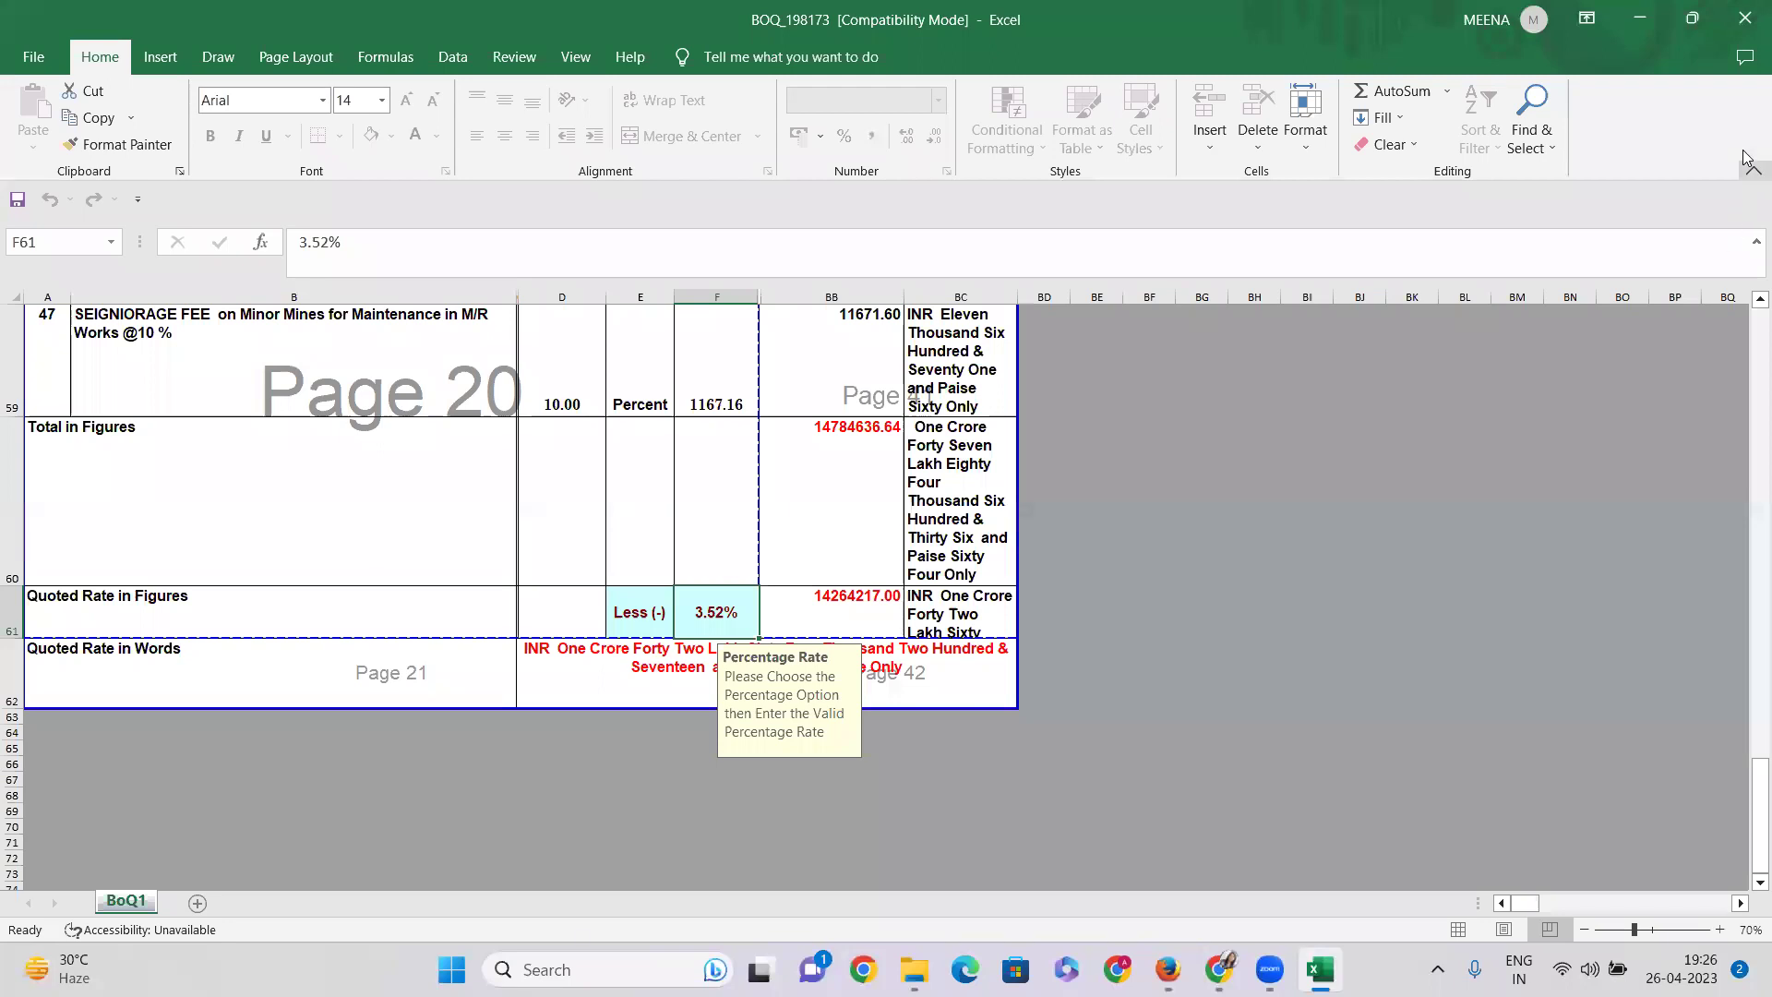
click(1745, 26)
click(921, 513)
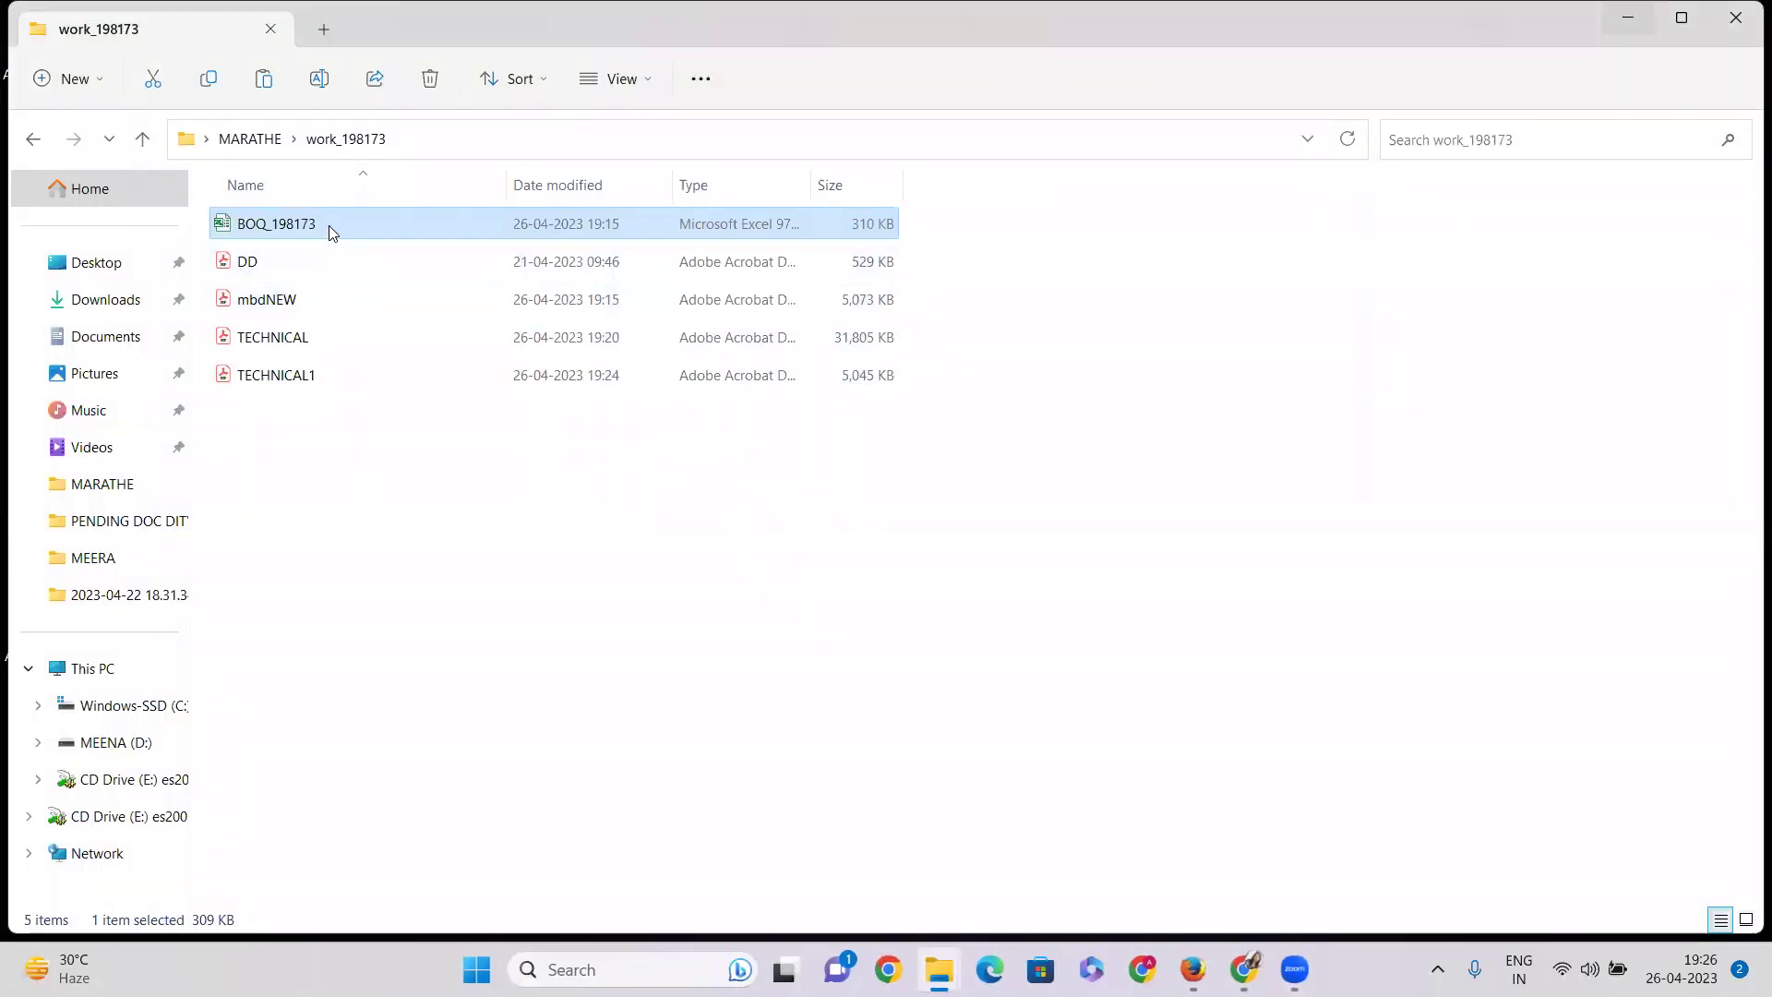
click(1244, 970)
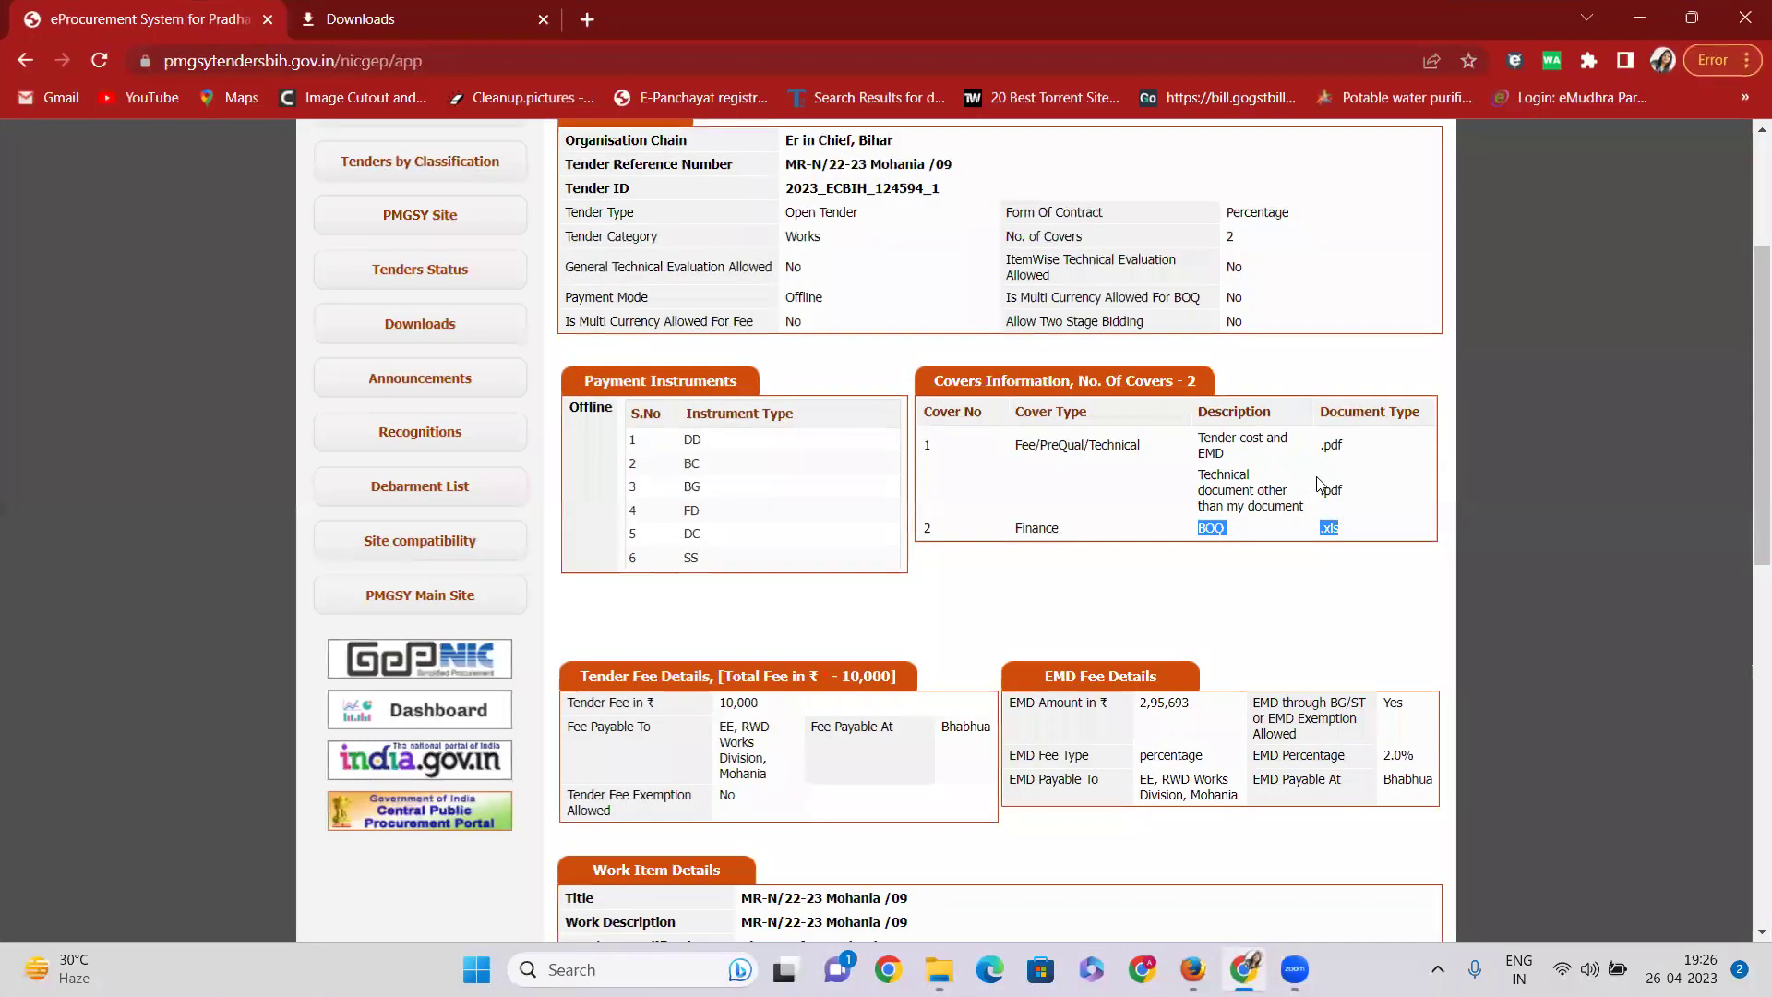
drag(1322, 444, 1320, 530)
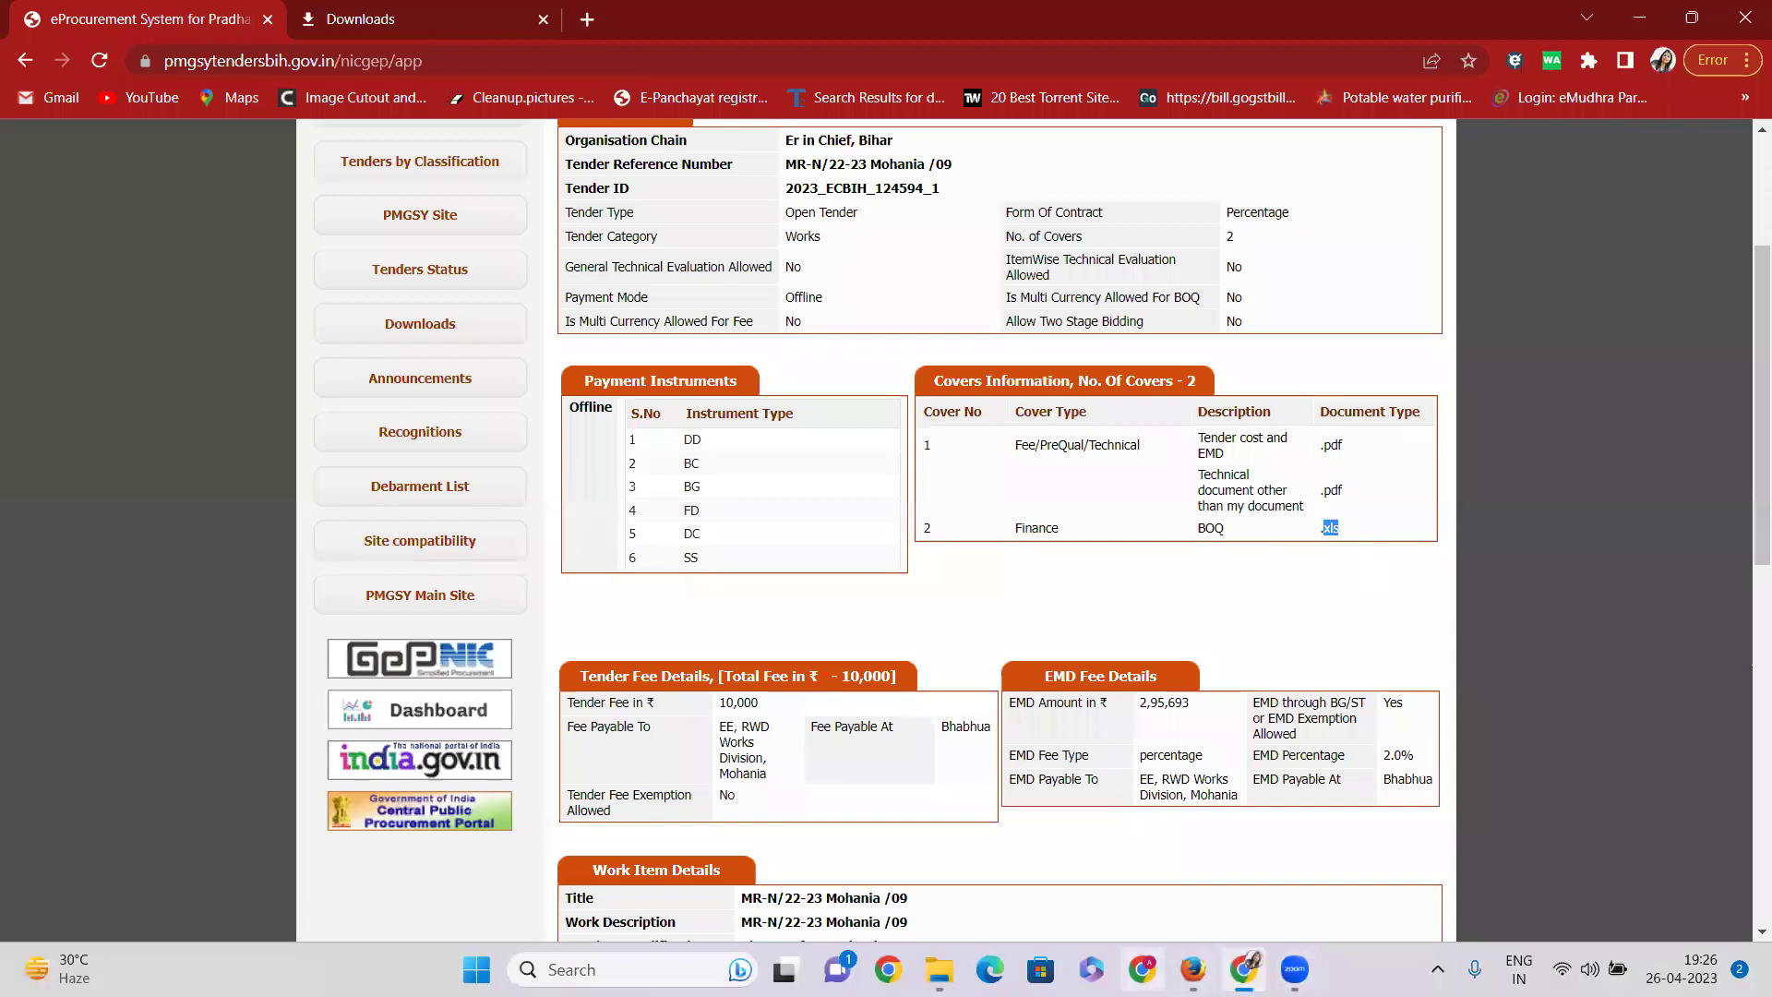
click(1639, 17)
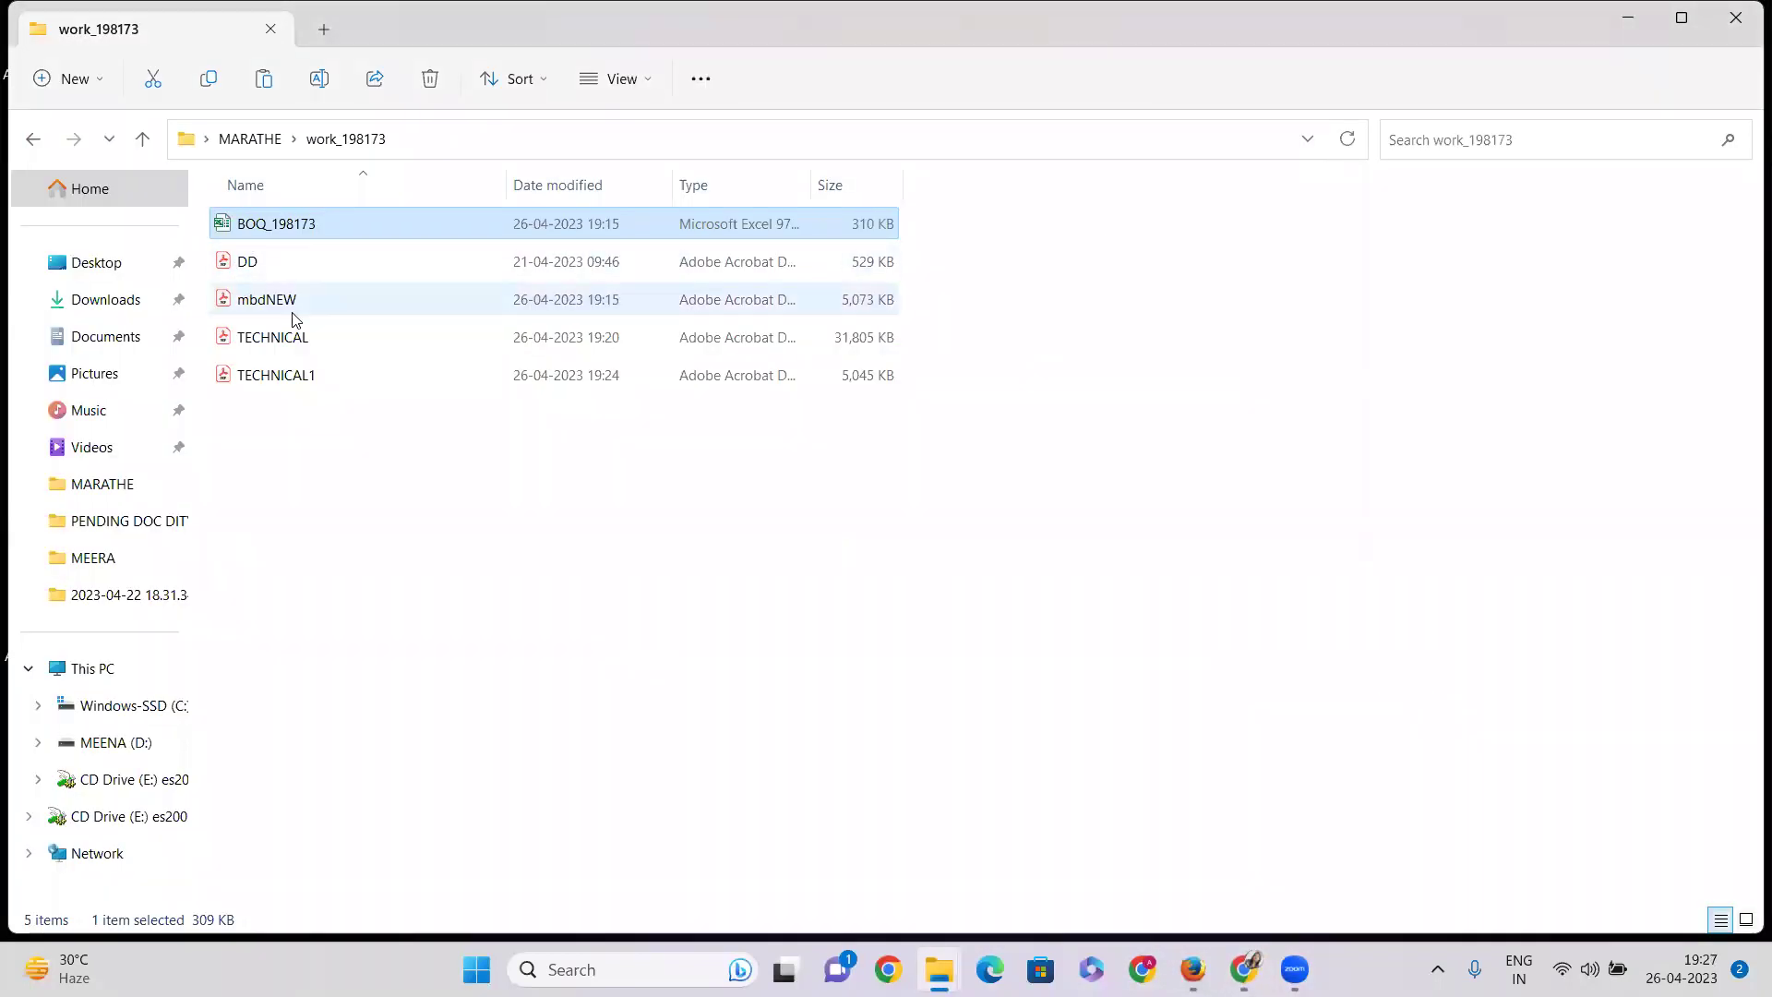
click(283, 266)
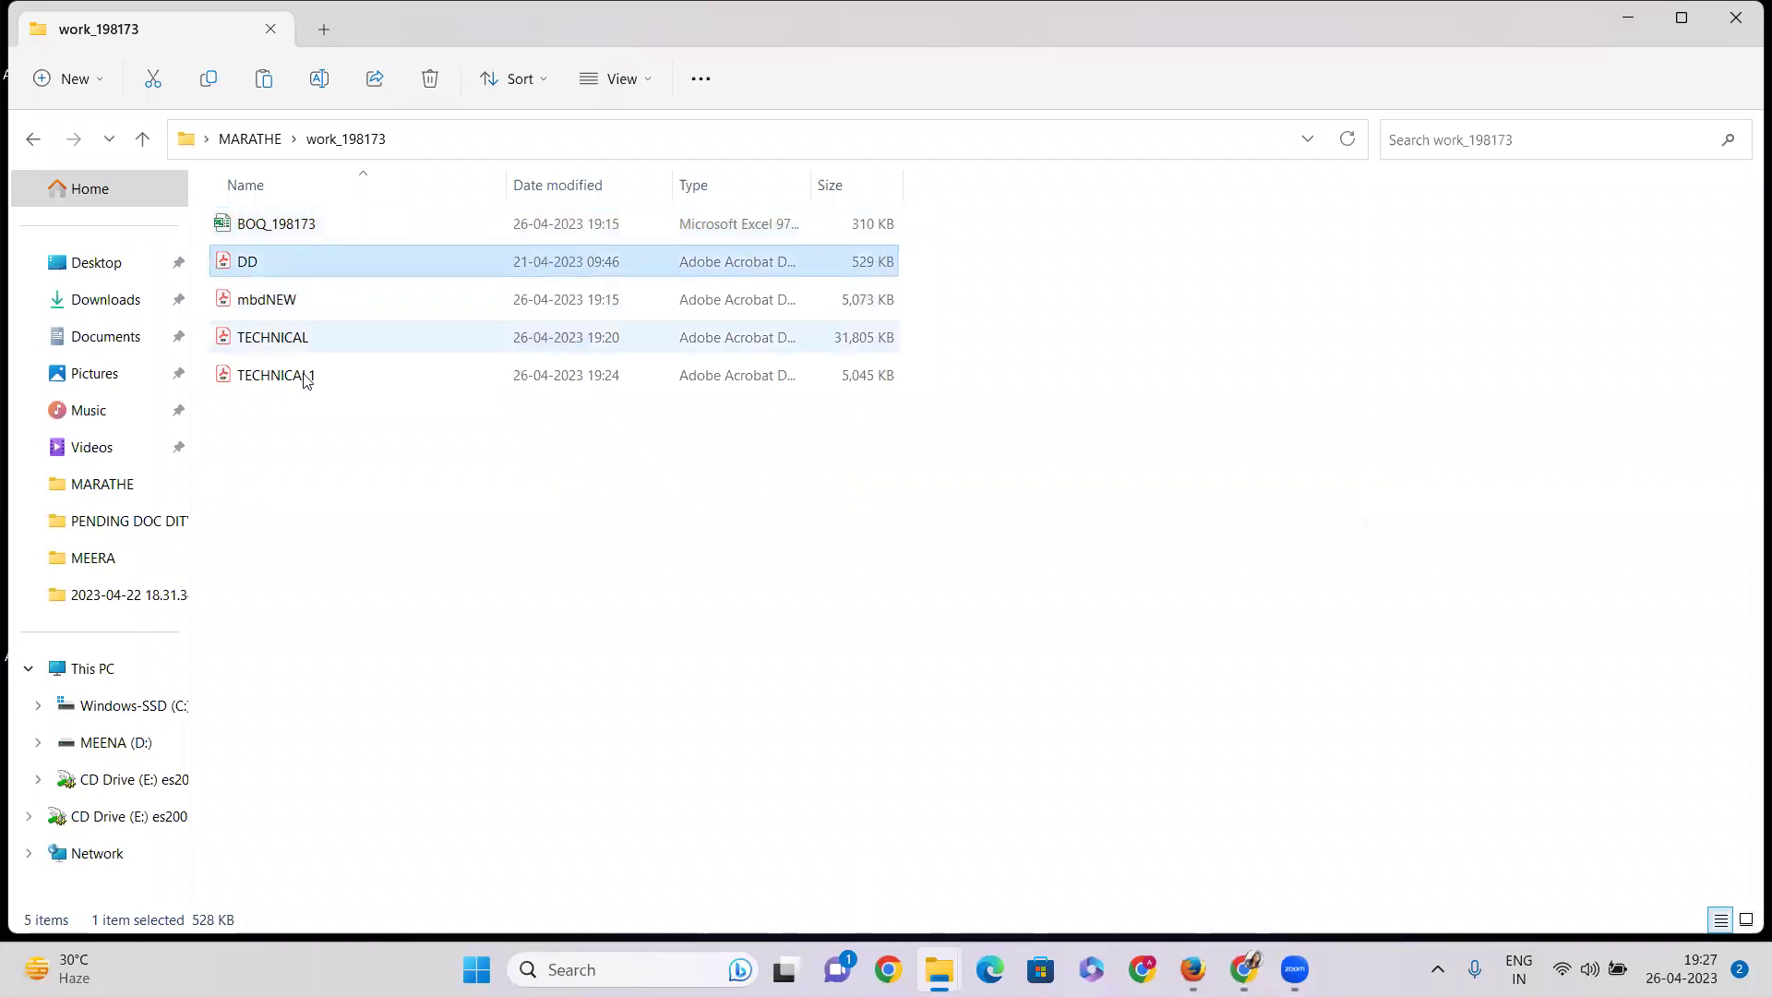
click(305, 378)
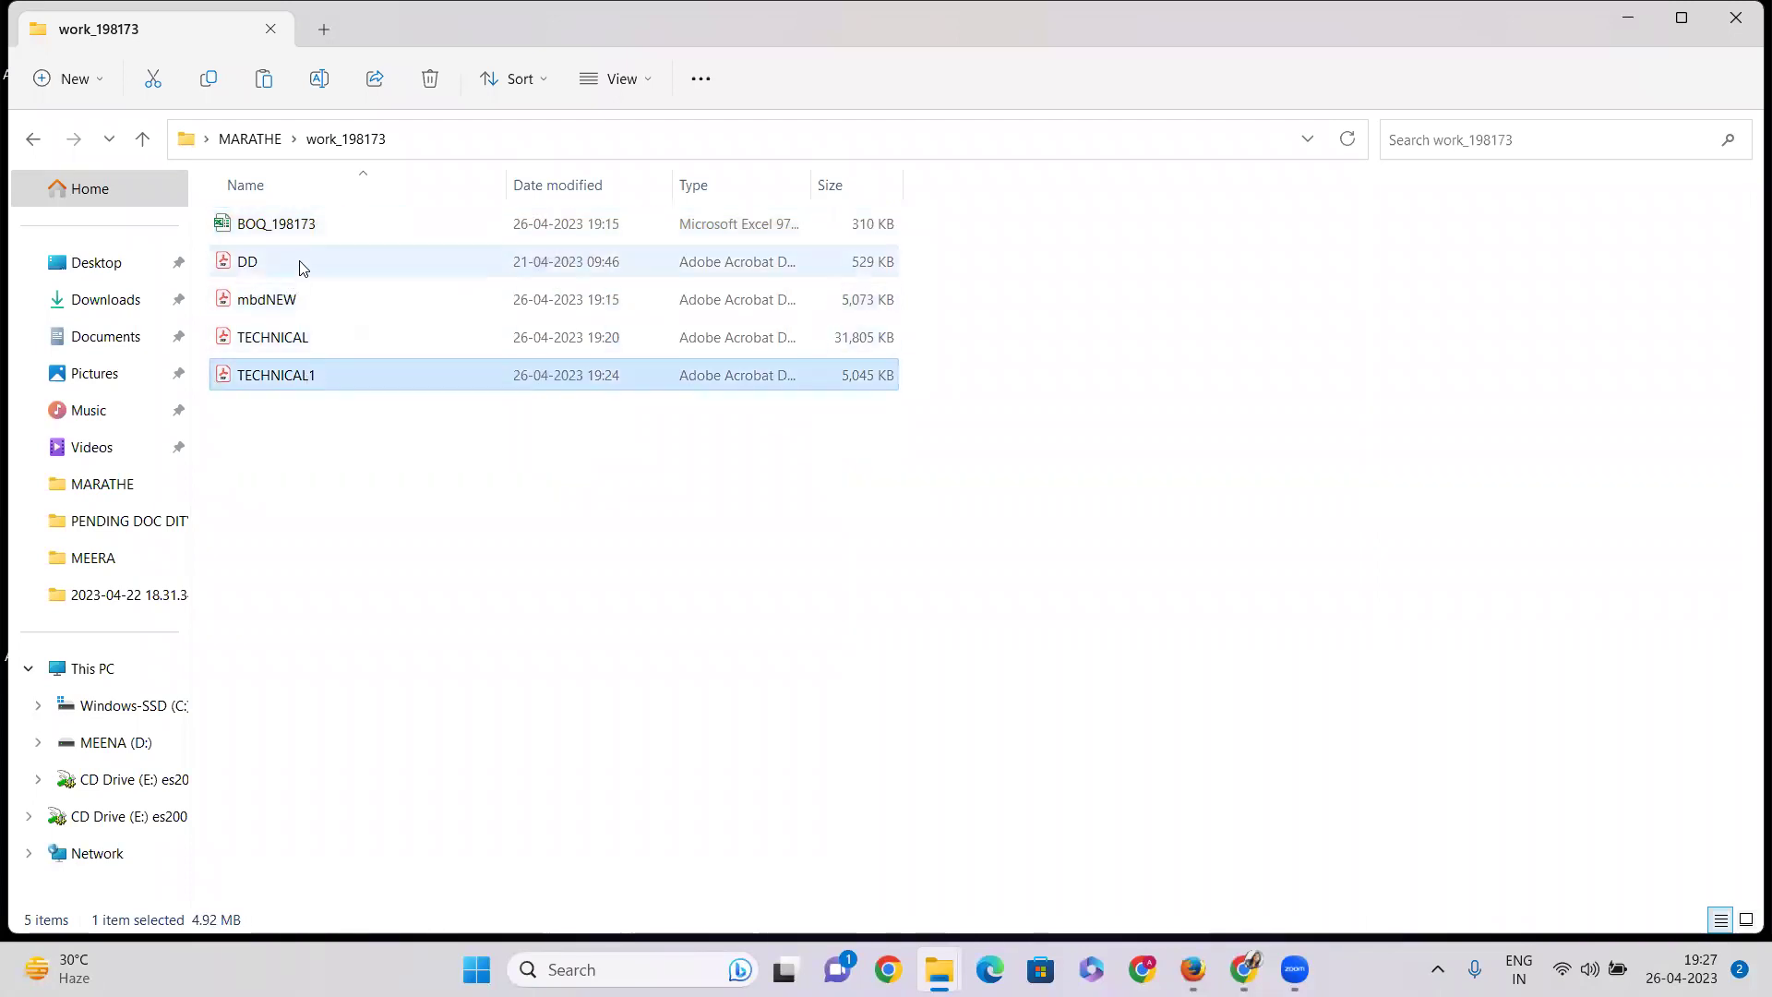
click(307, 378)
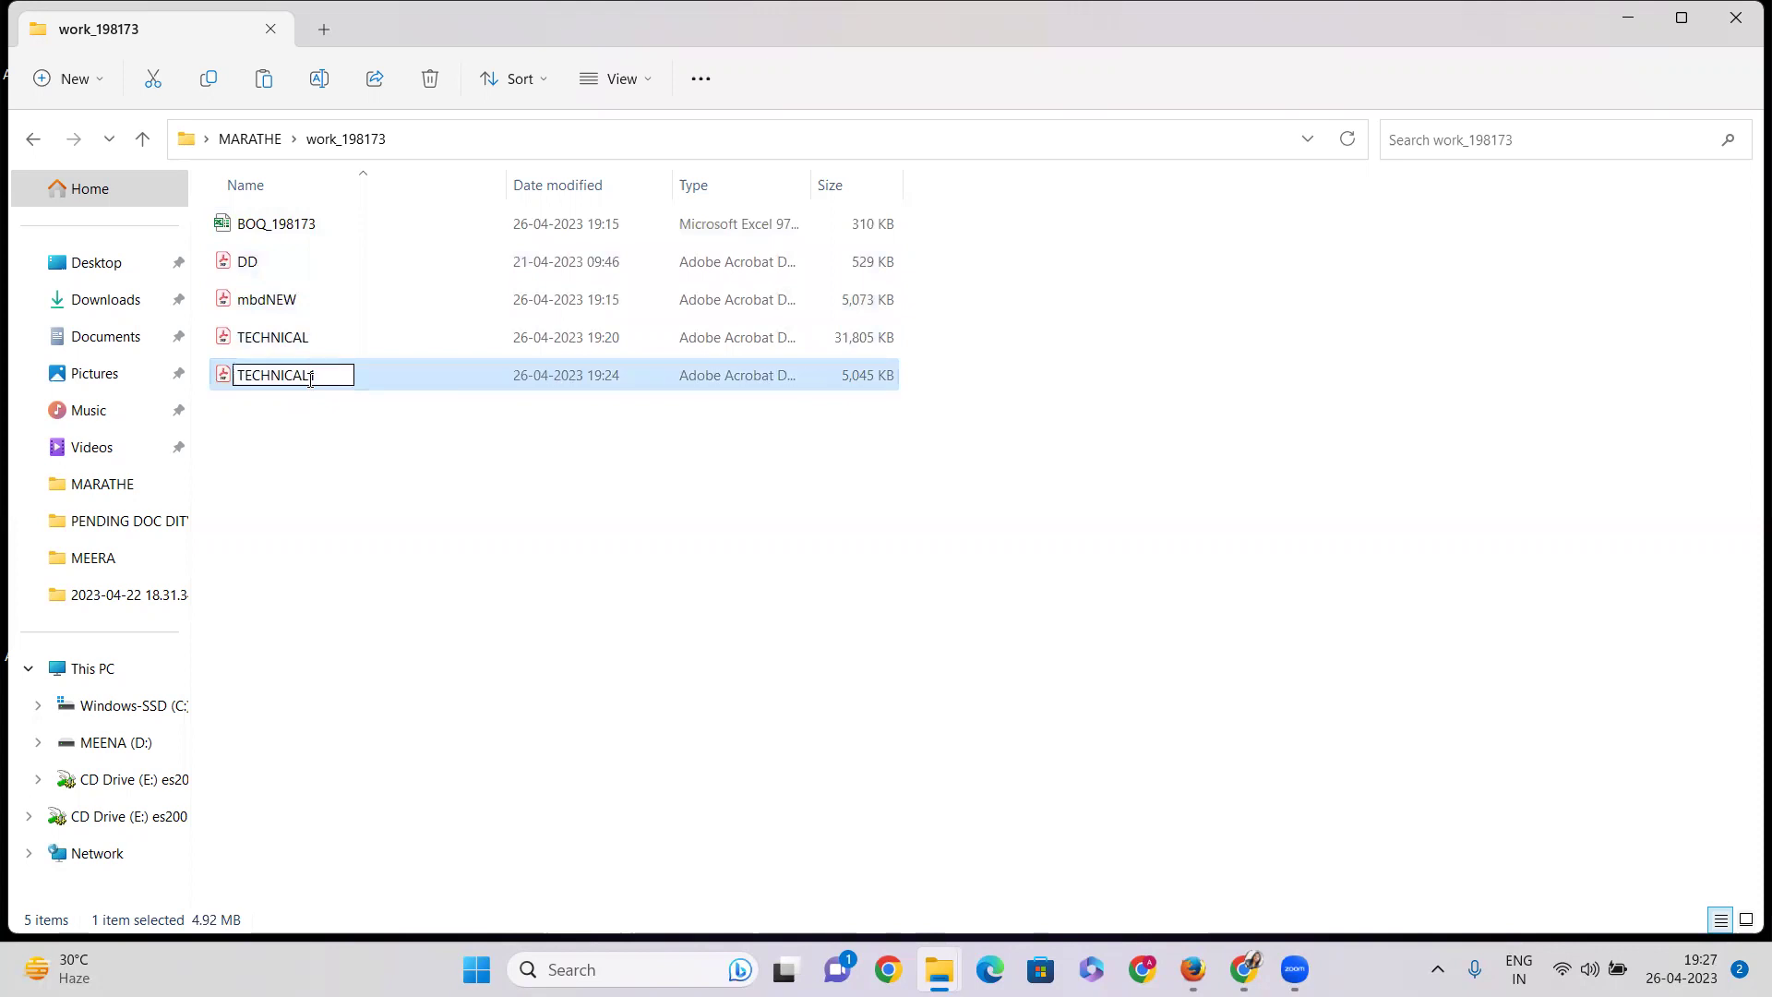
text(DOCUMENTS)
key(Escape)
click(337, 436)
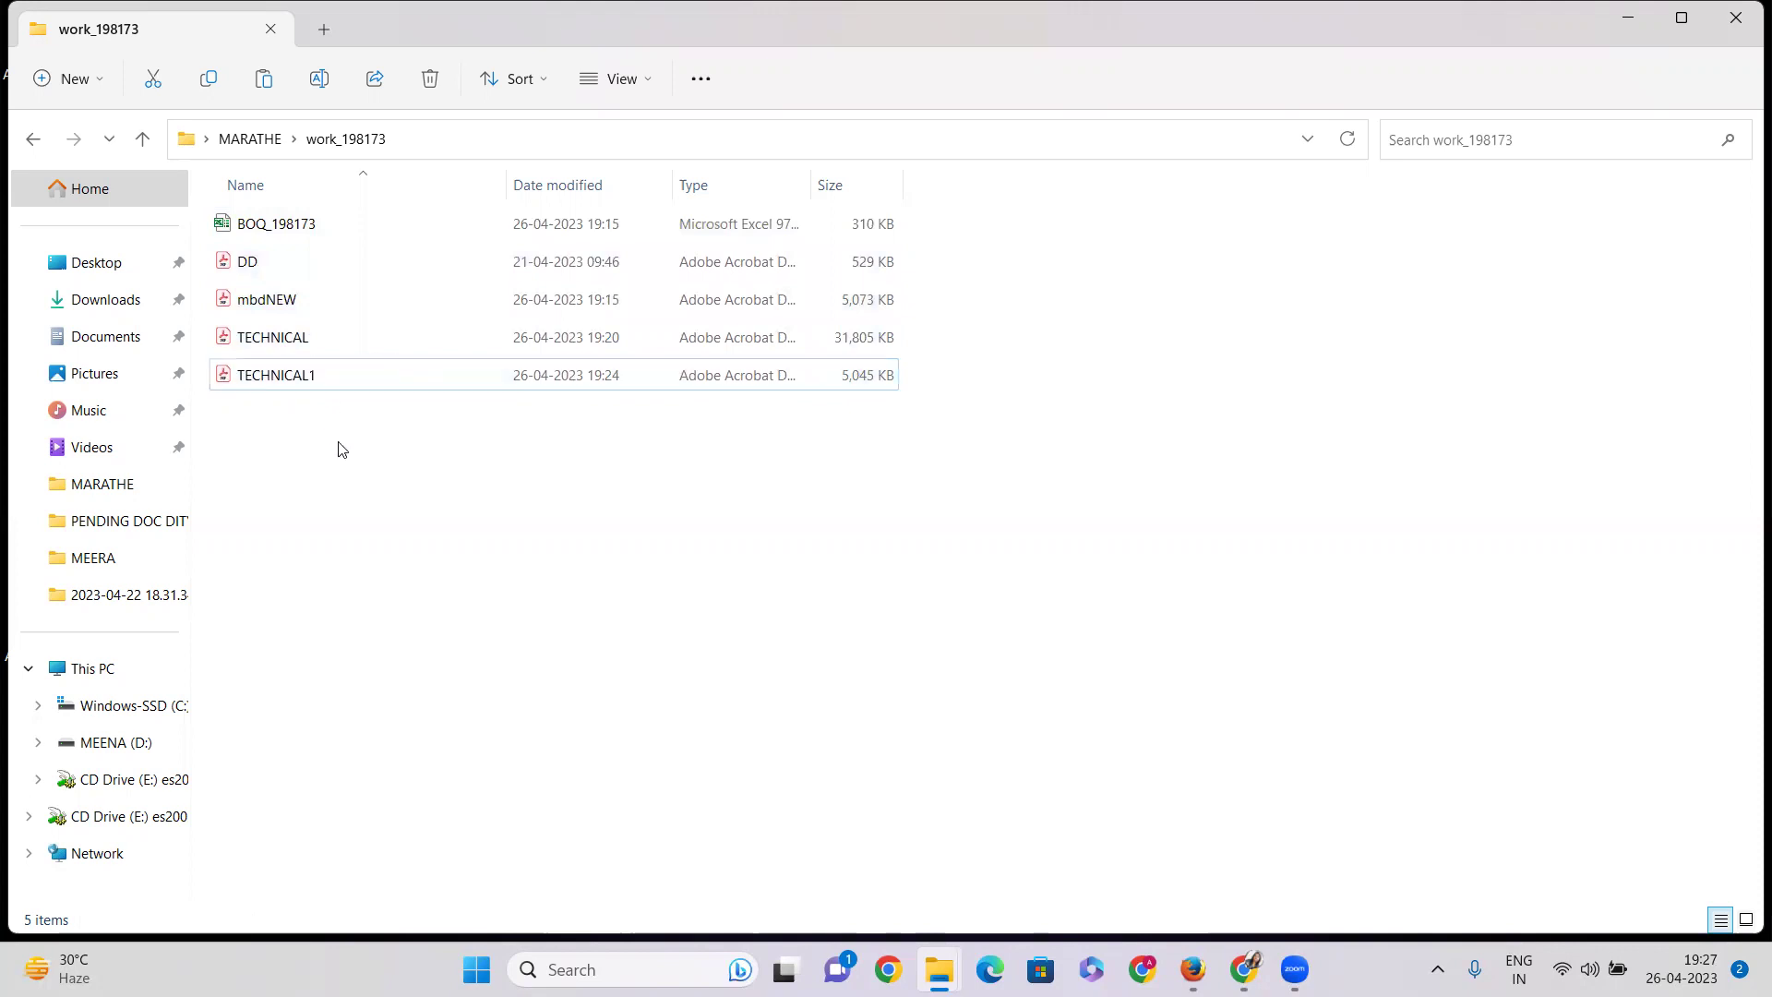
click(307, 379)
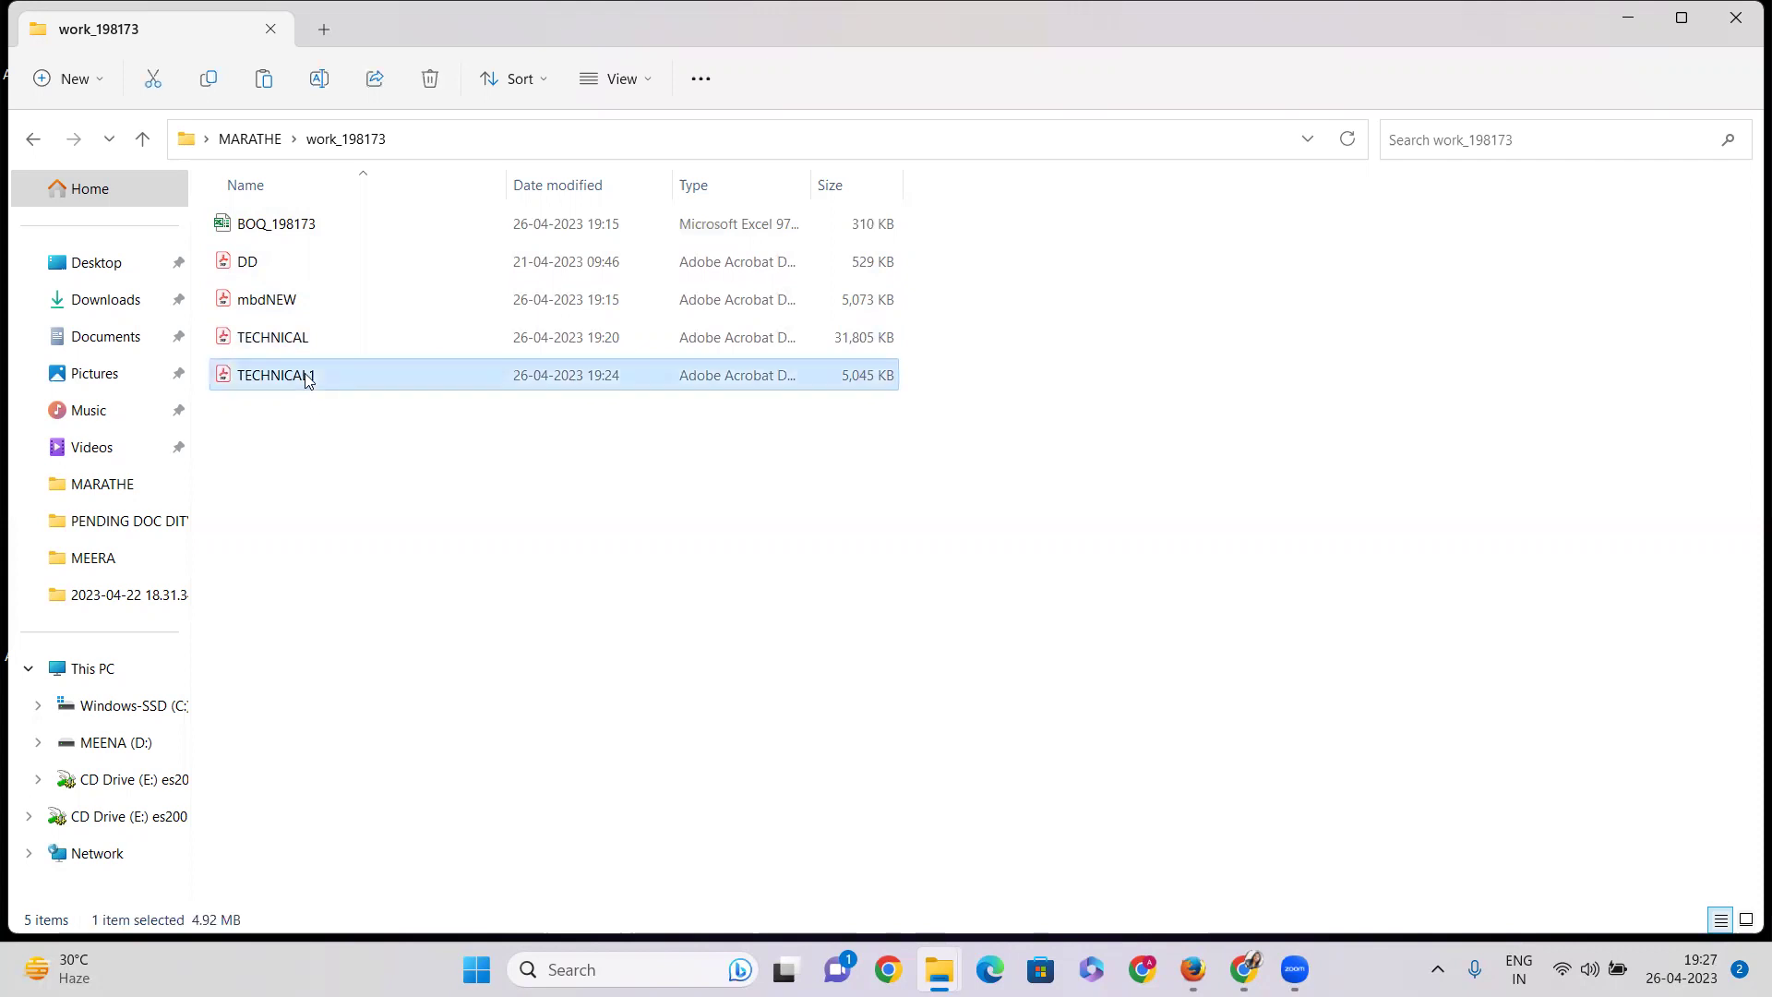
click(307, 378)
click(319, 382)
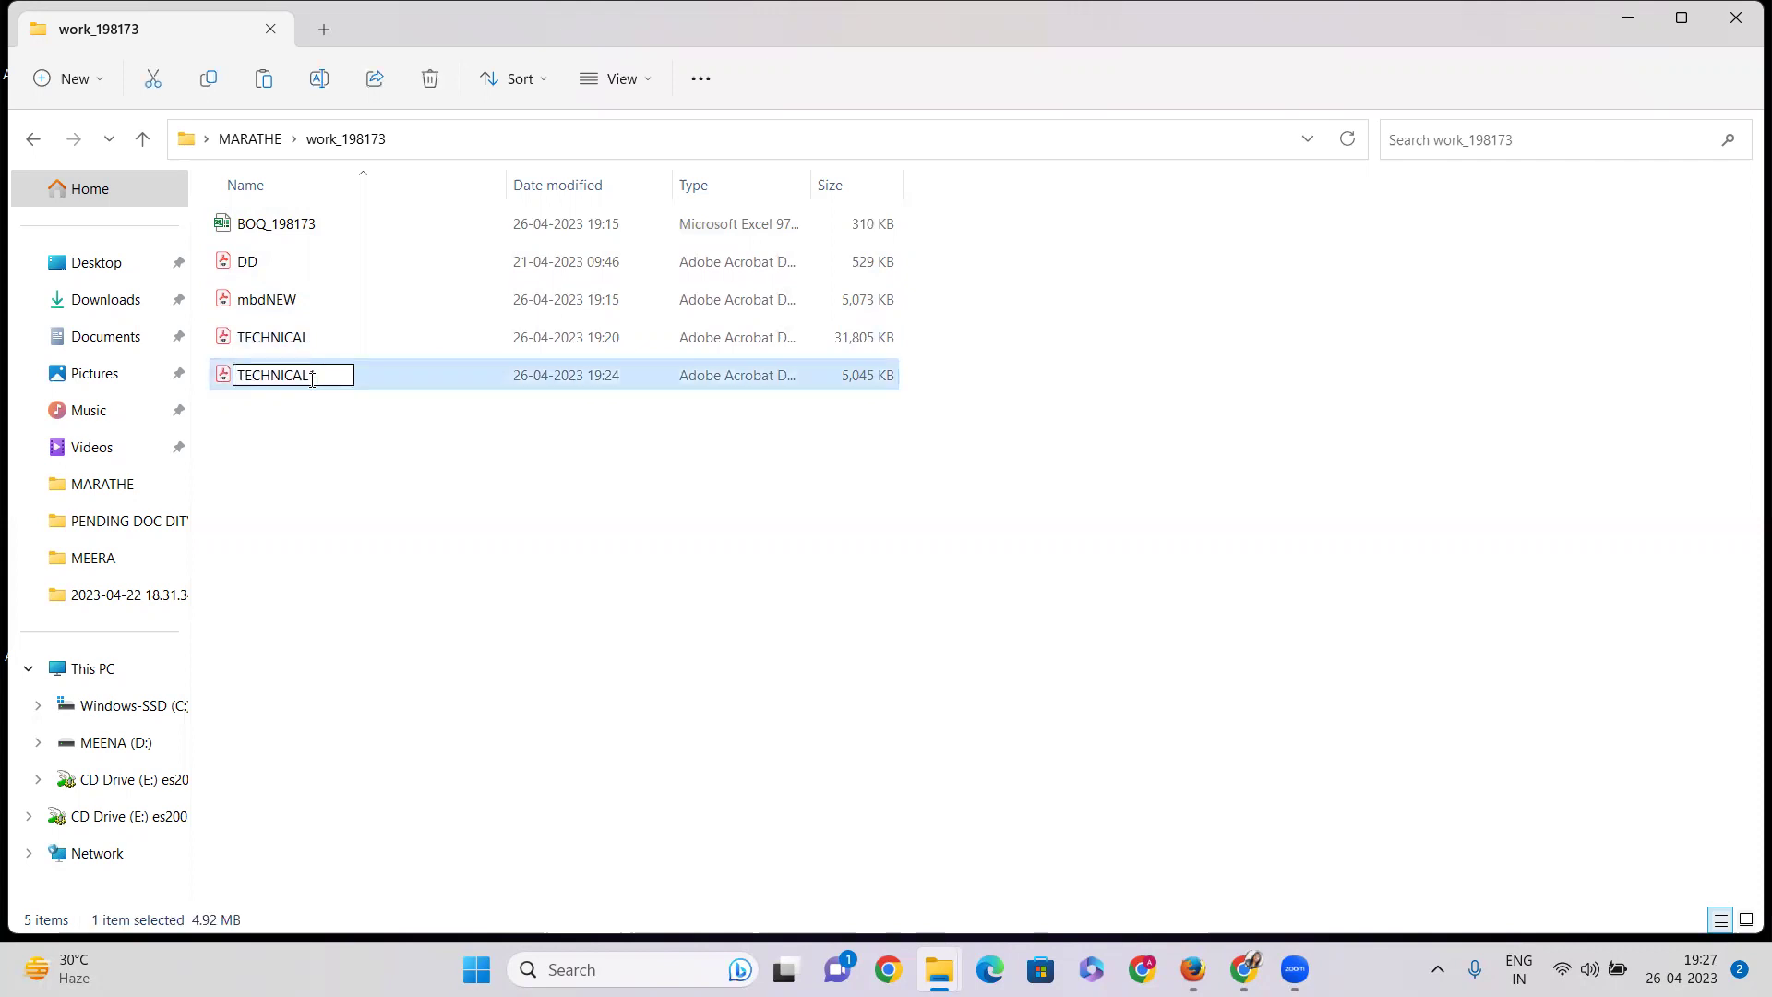
key(BackSpace)
click(327, 485)
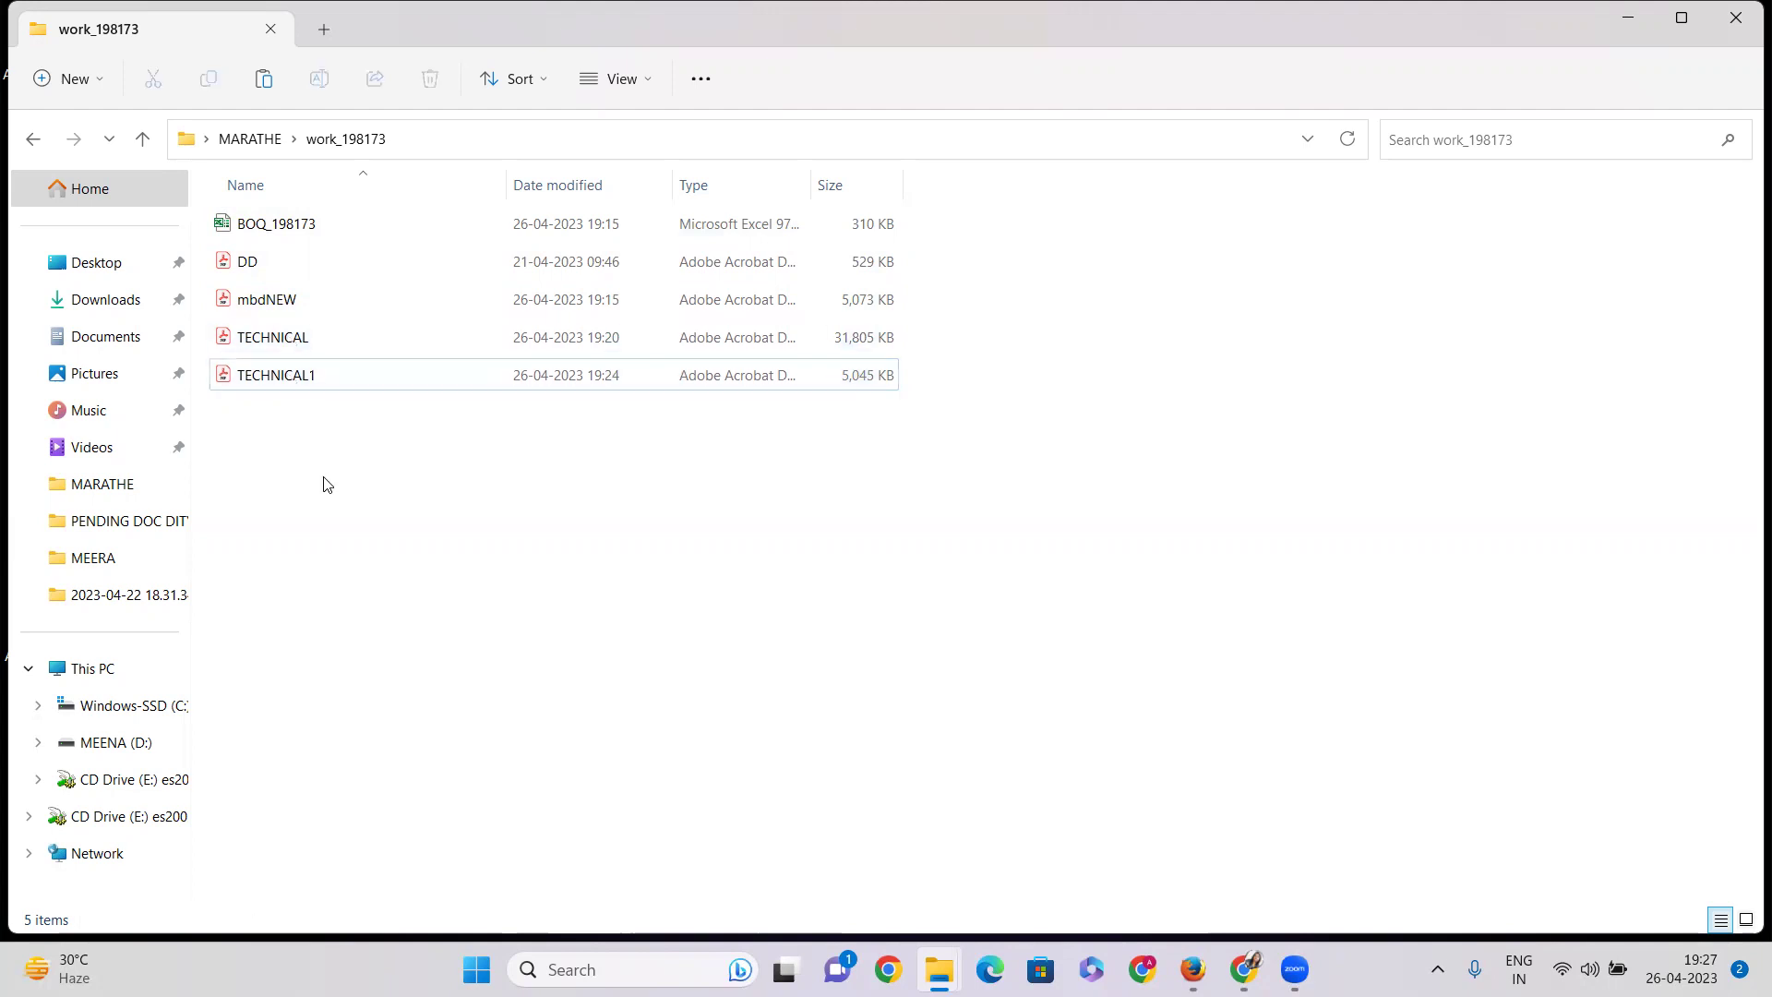
right_click(361, 454)
click(420, 426)
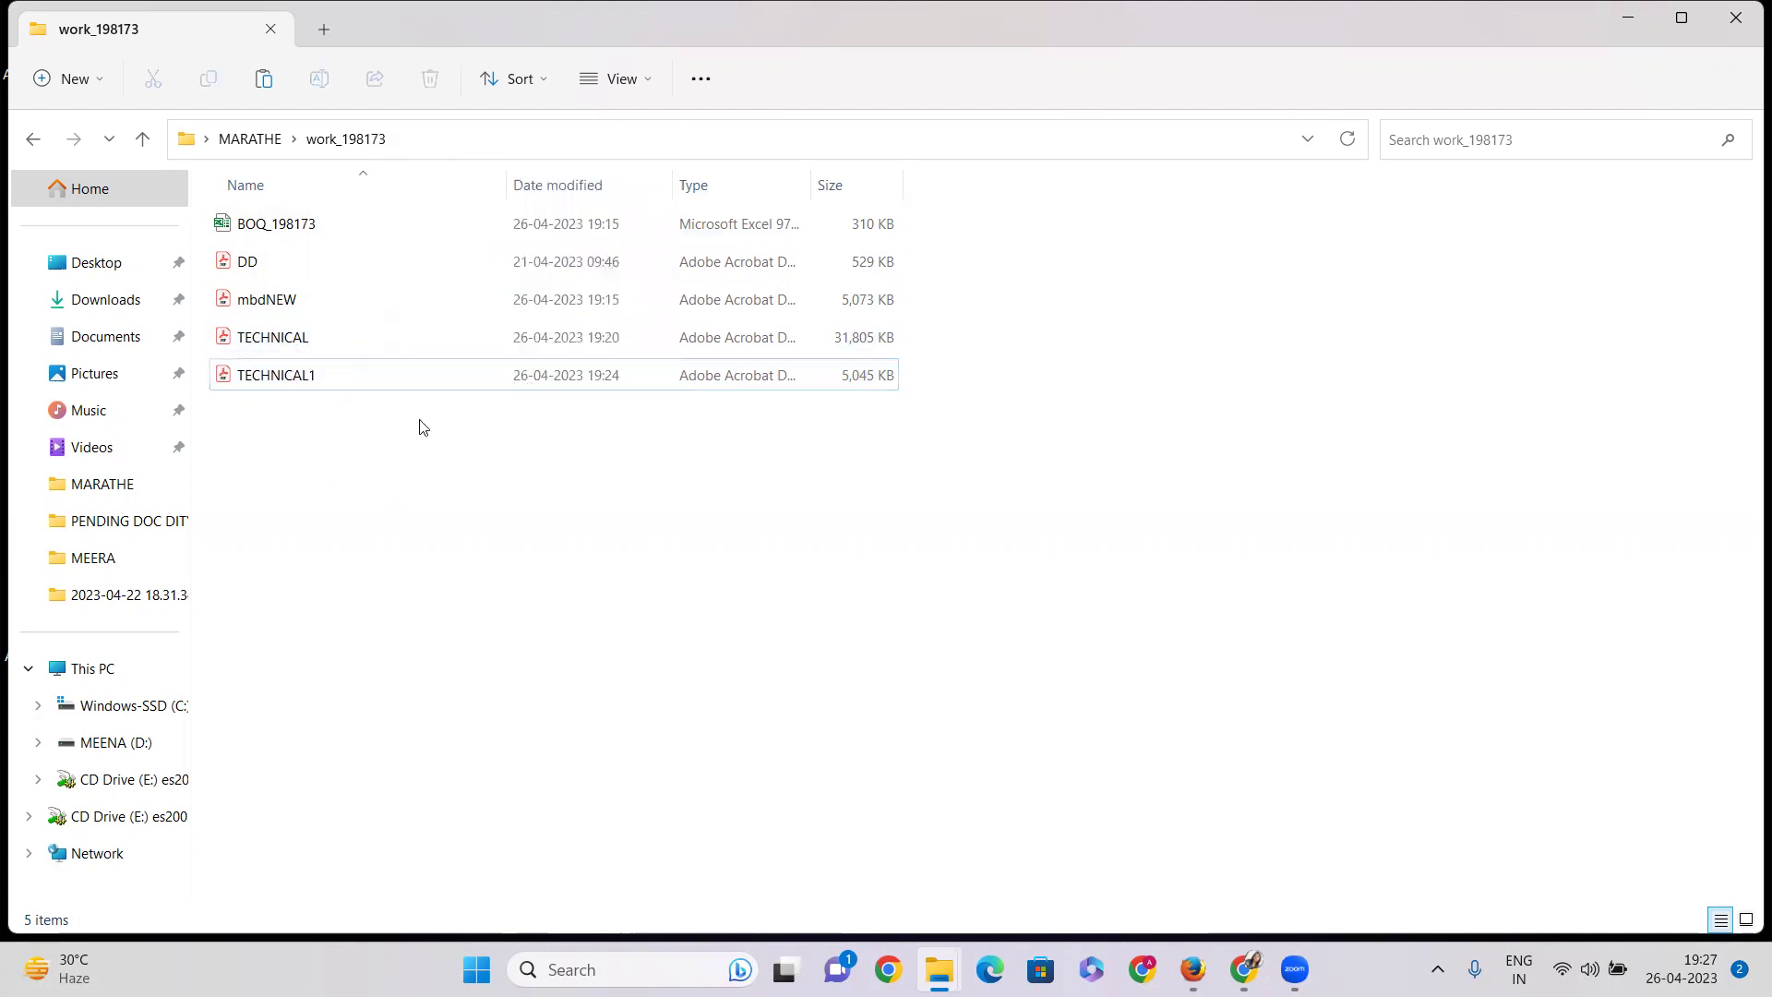
Step: Open the TECHNICAL1 PDF, then the Search Active Tenders page under Bid Management
double_click(313, 386)
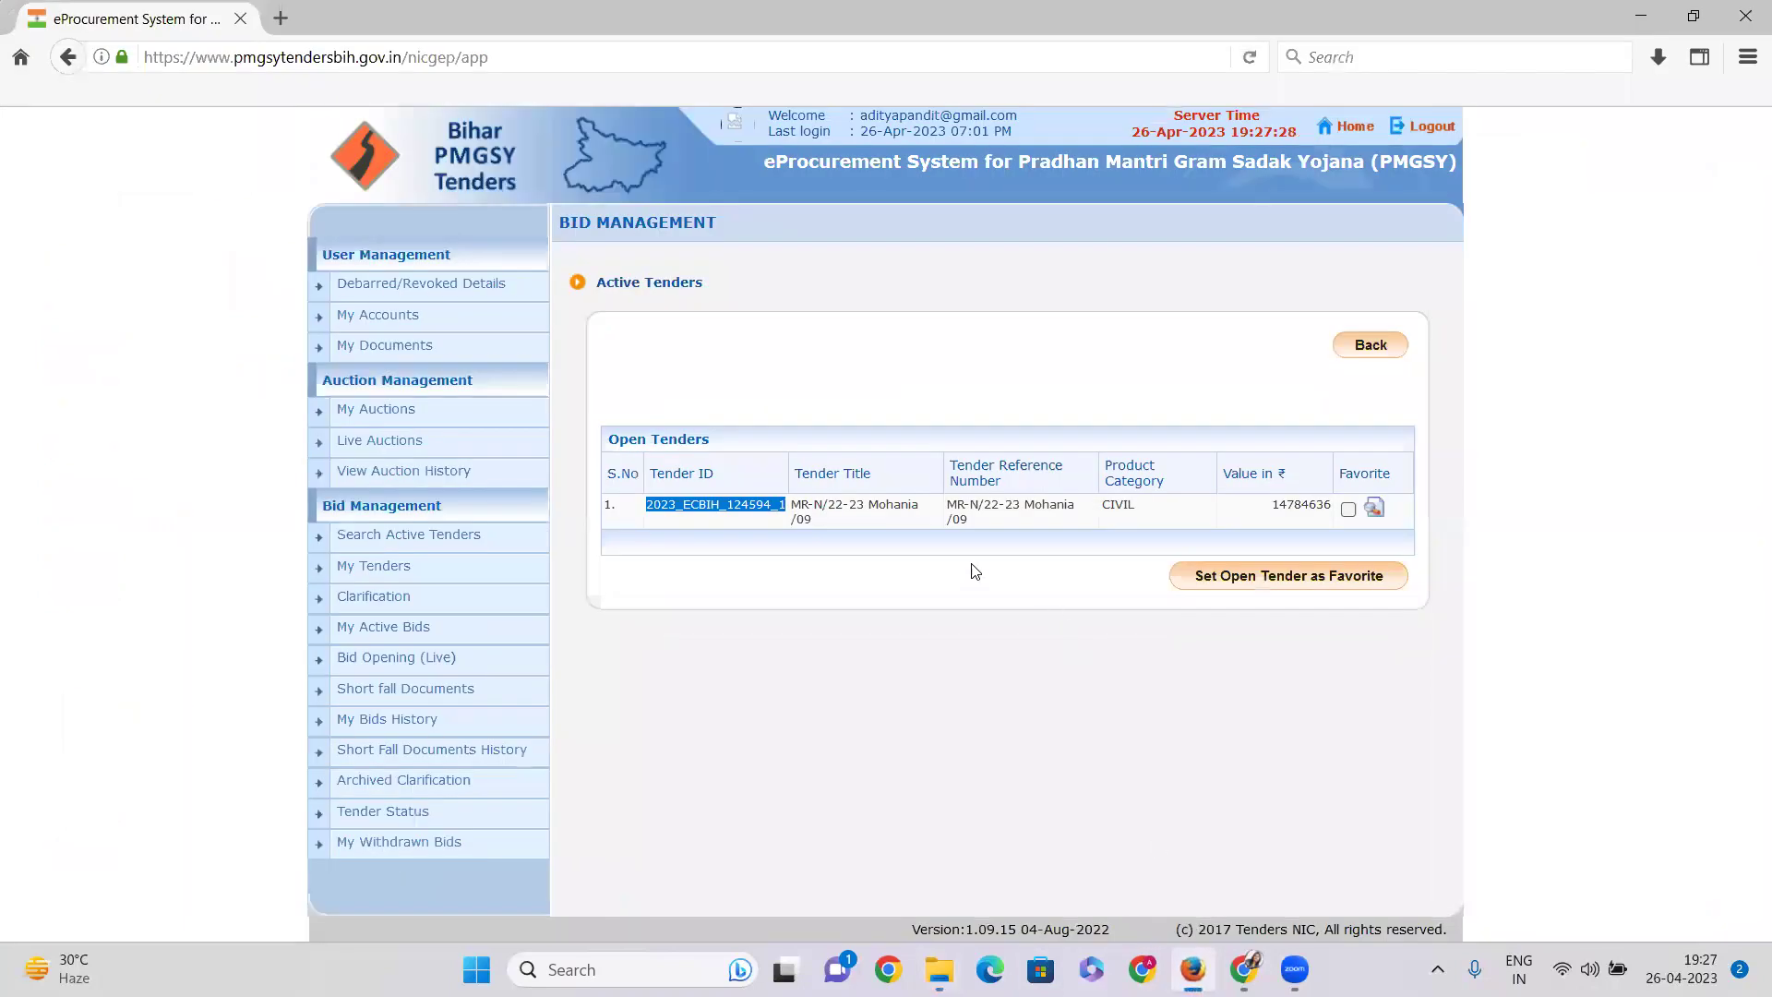
click(401, 549)
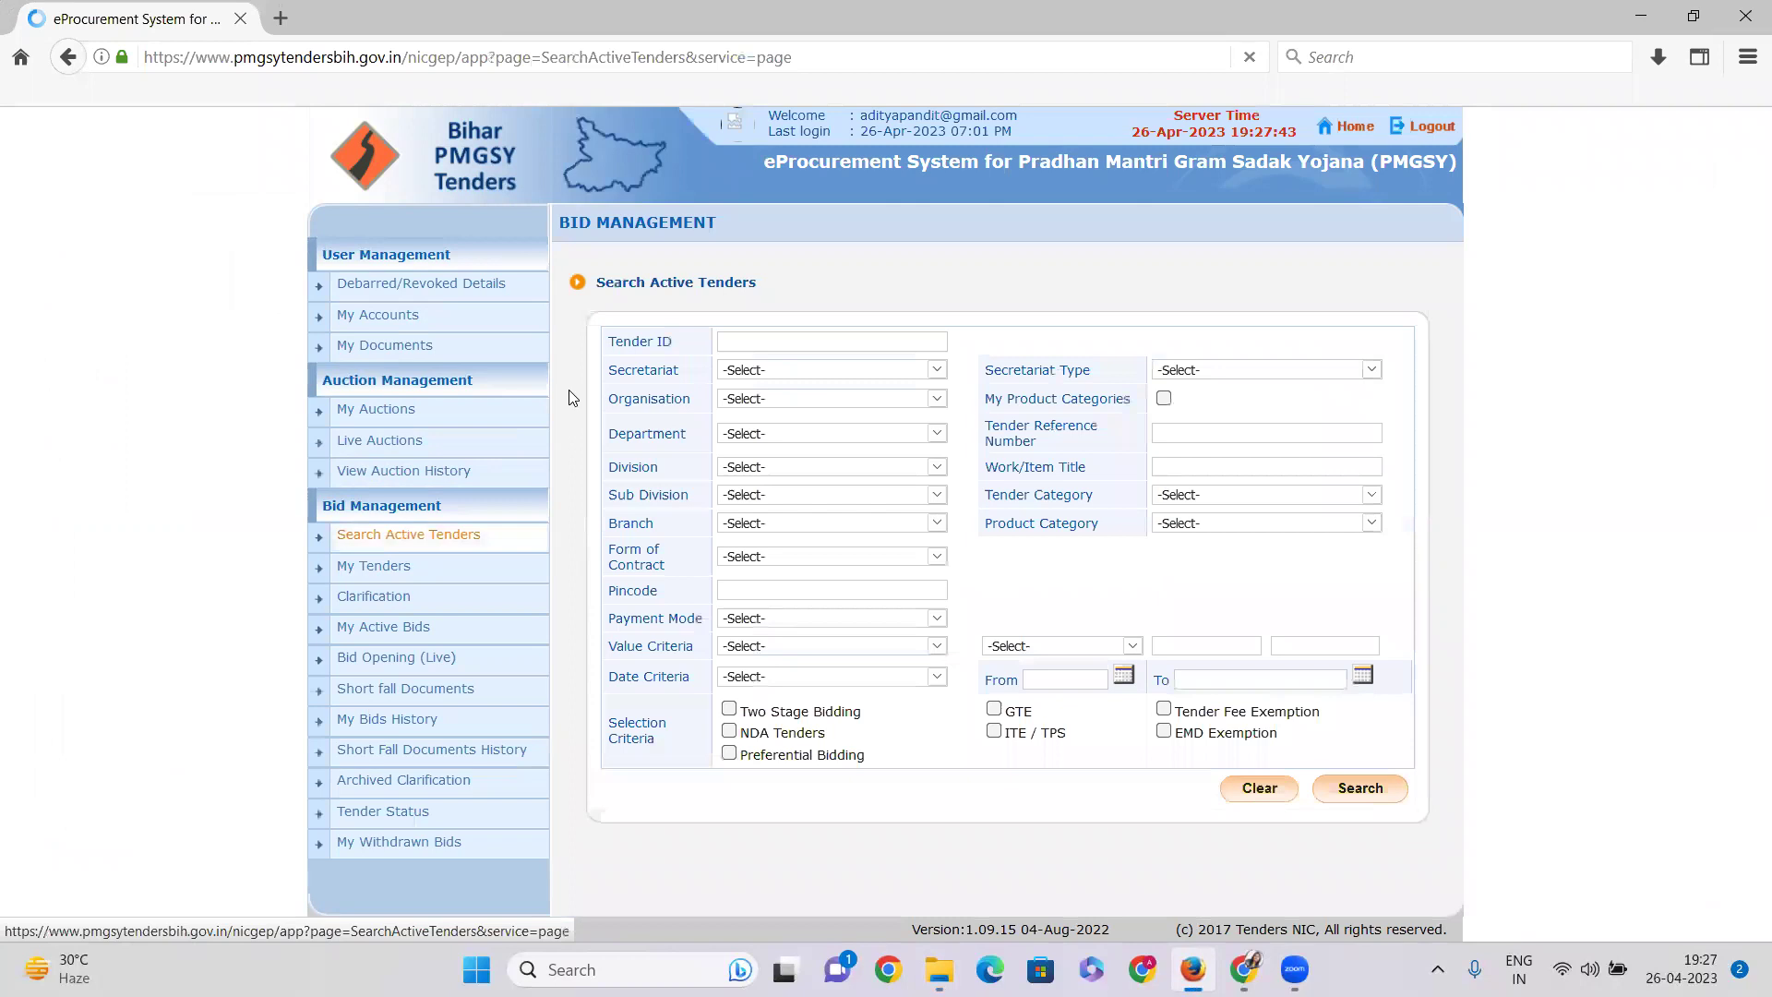
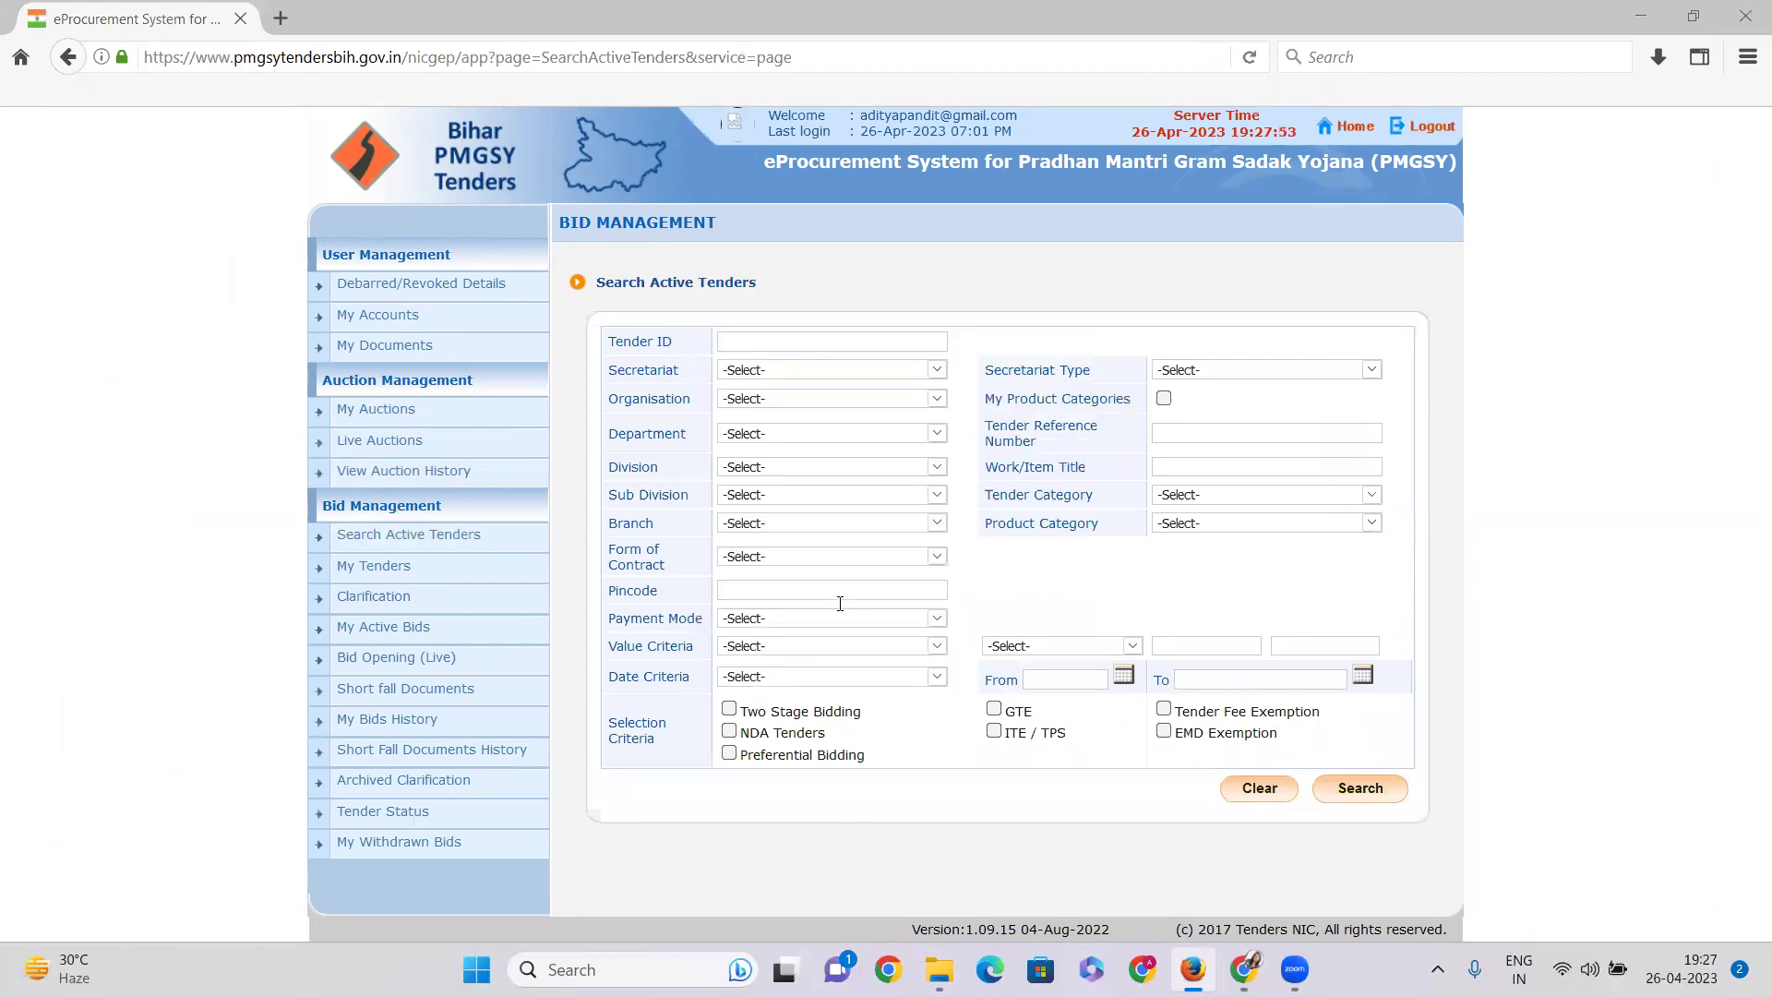
Step: Search Active Tenders for 2023_ECBIH_124594_1 and save it as a favourite
click(829, 341)
text(2023_ECBIH_124594_1)
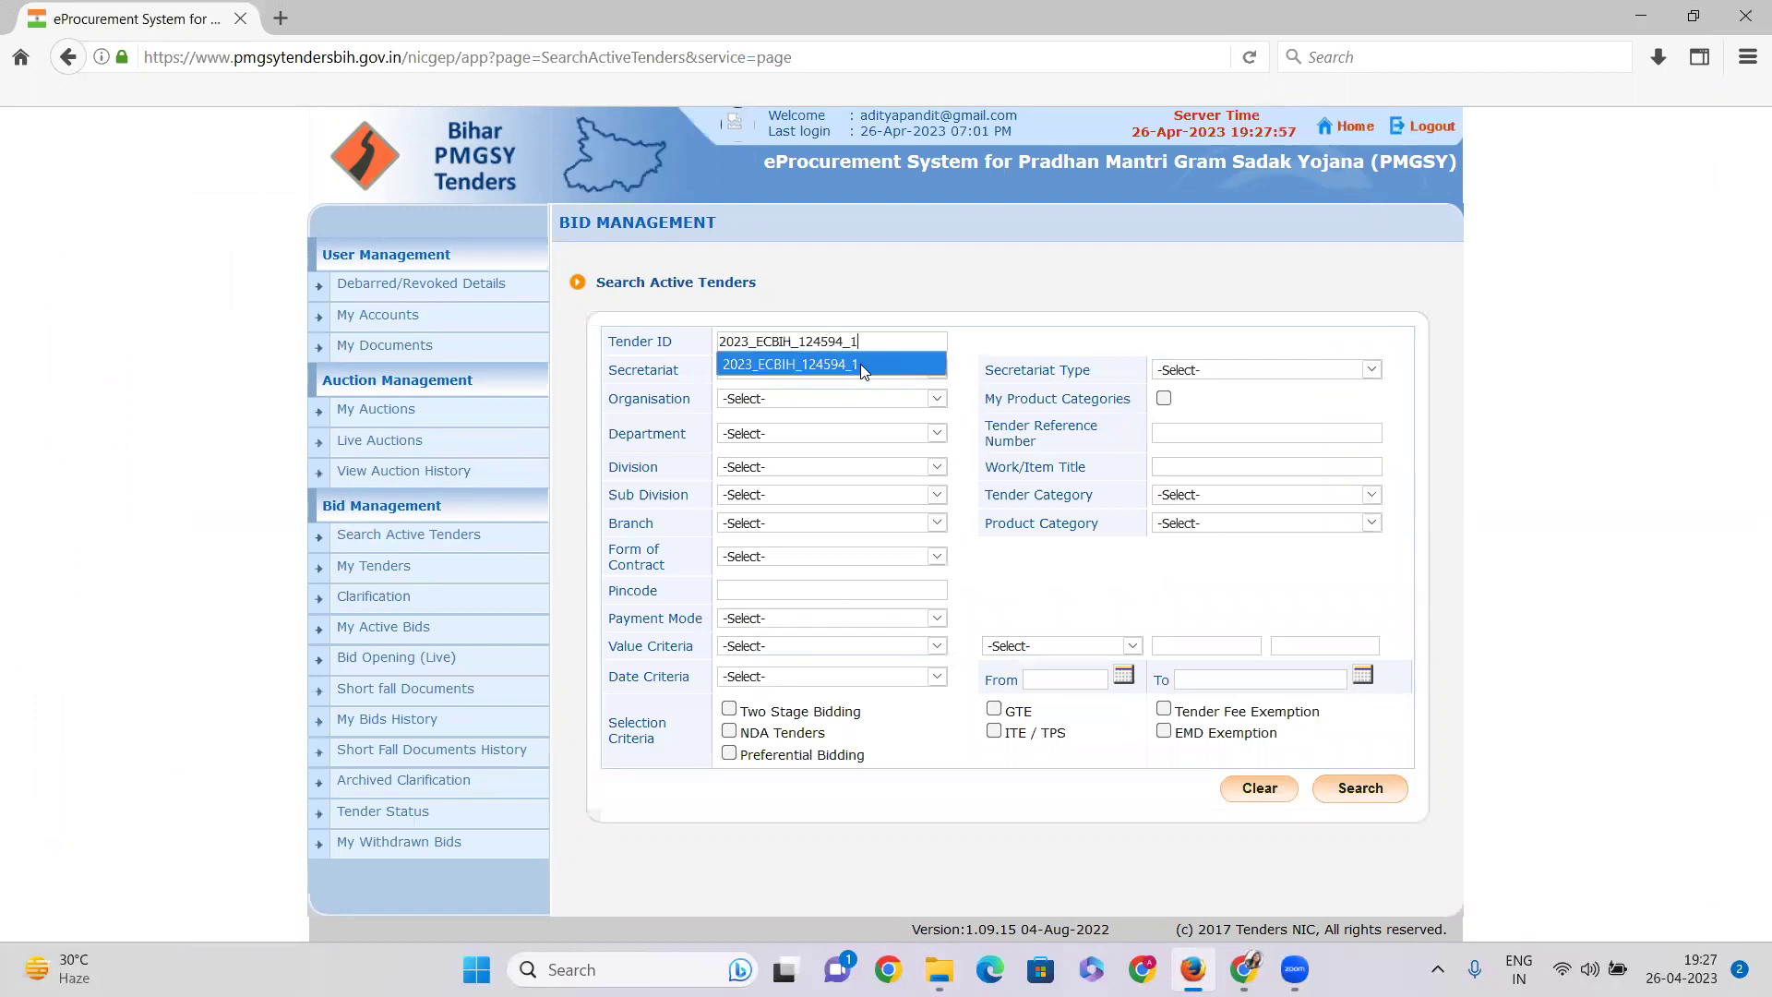
click(861, 363)
click(1363, 790)
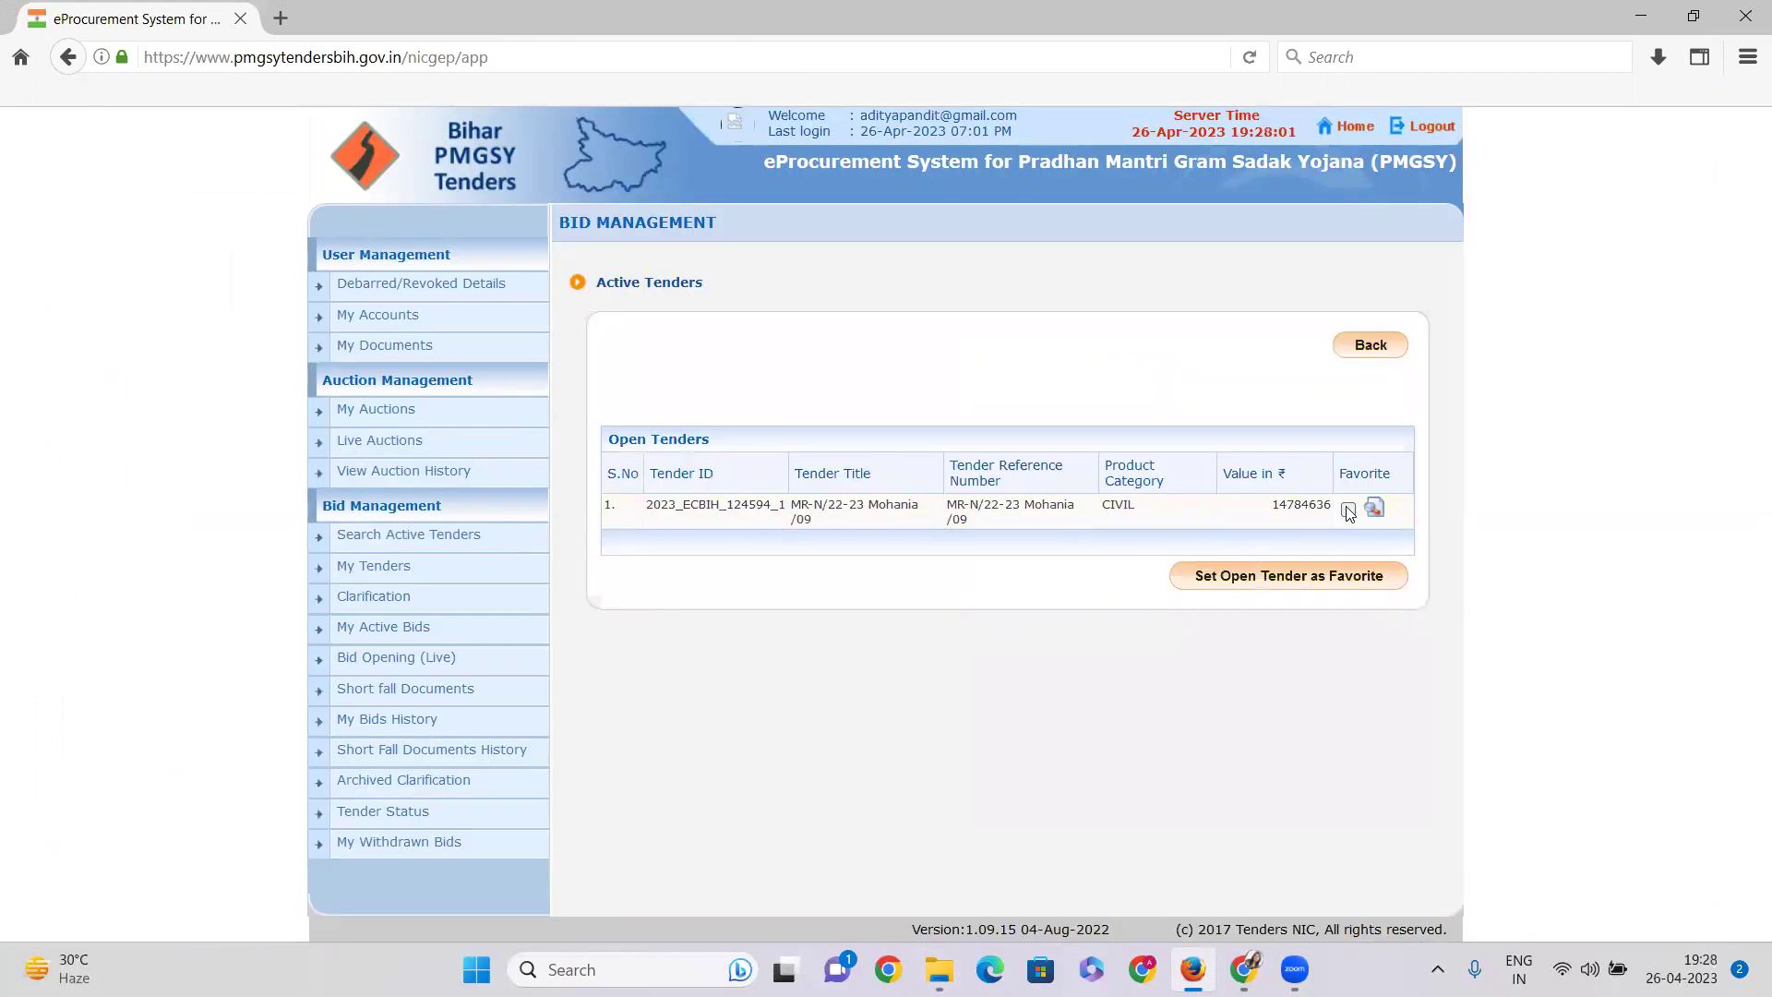
click(1349, 510)
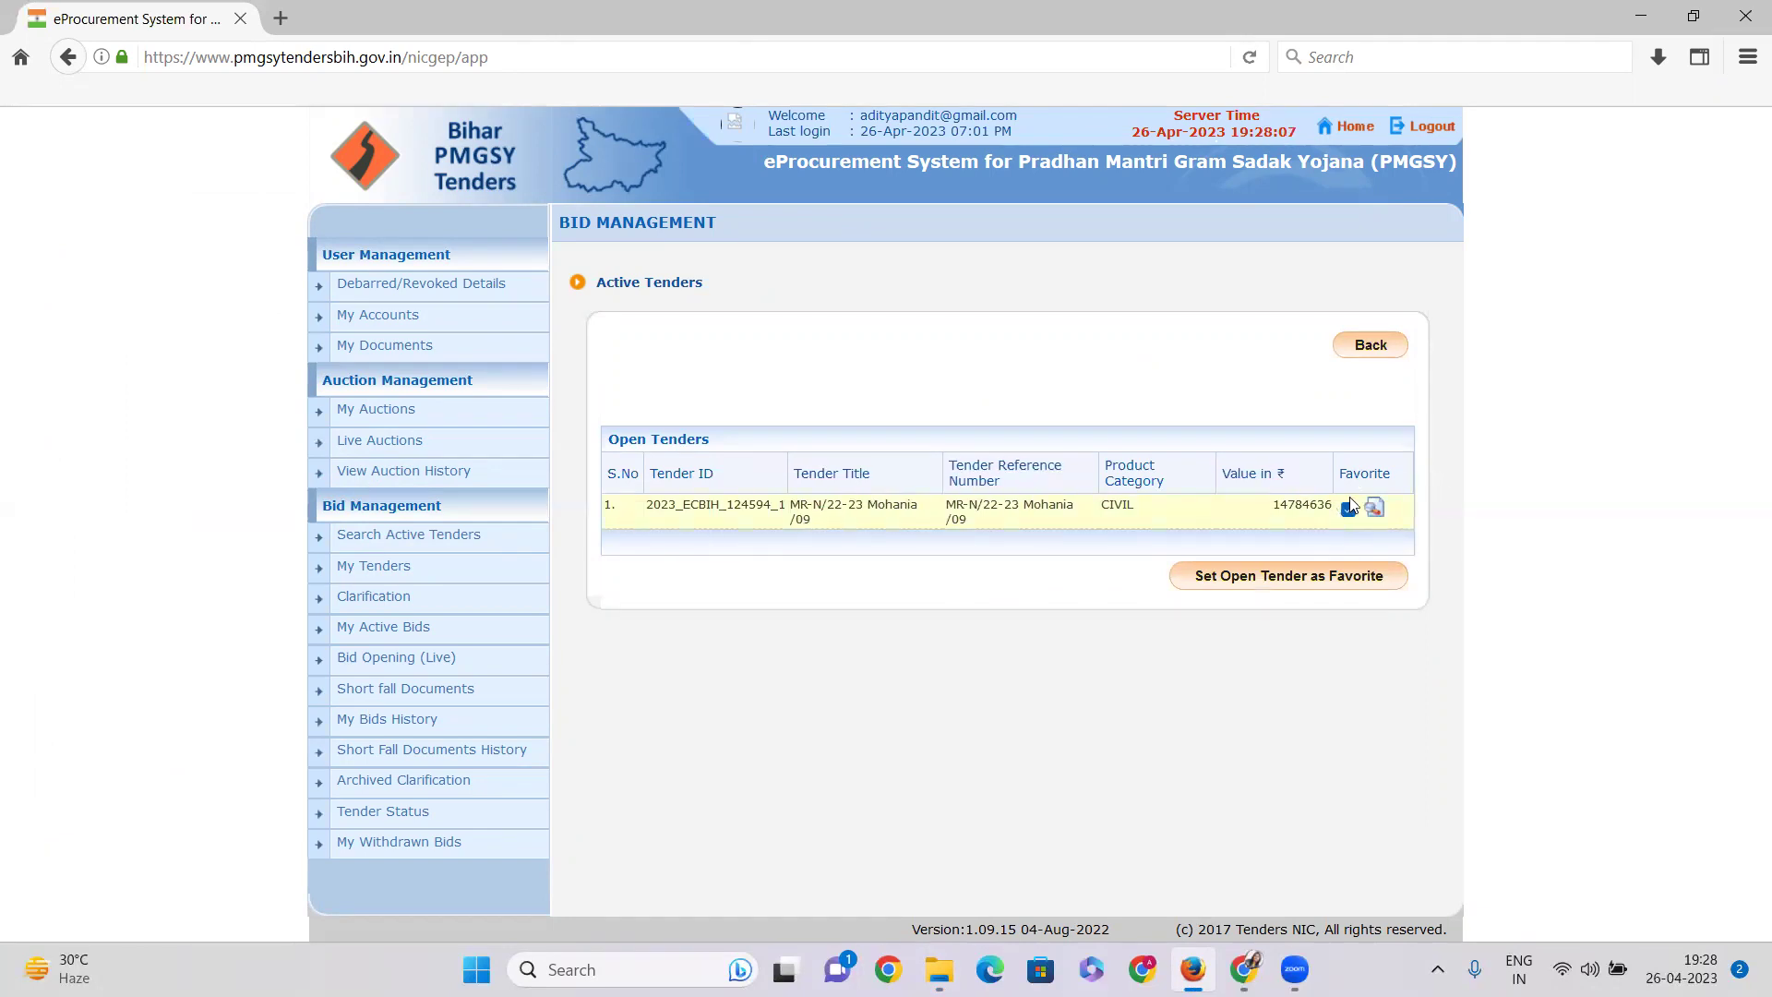
click(1308, 577)
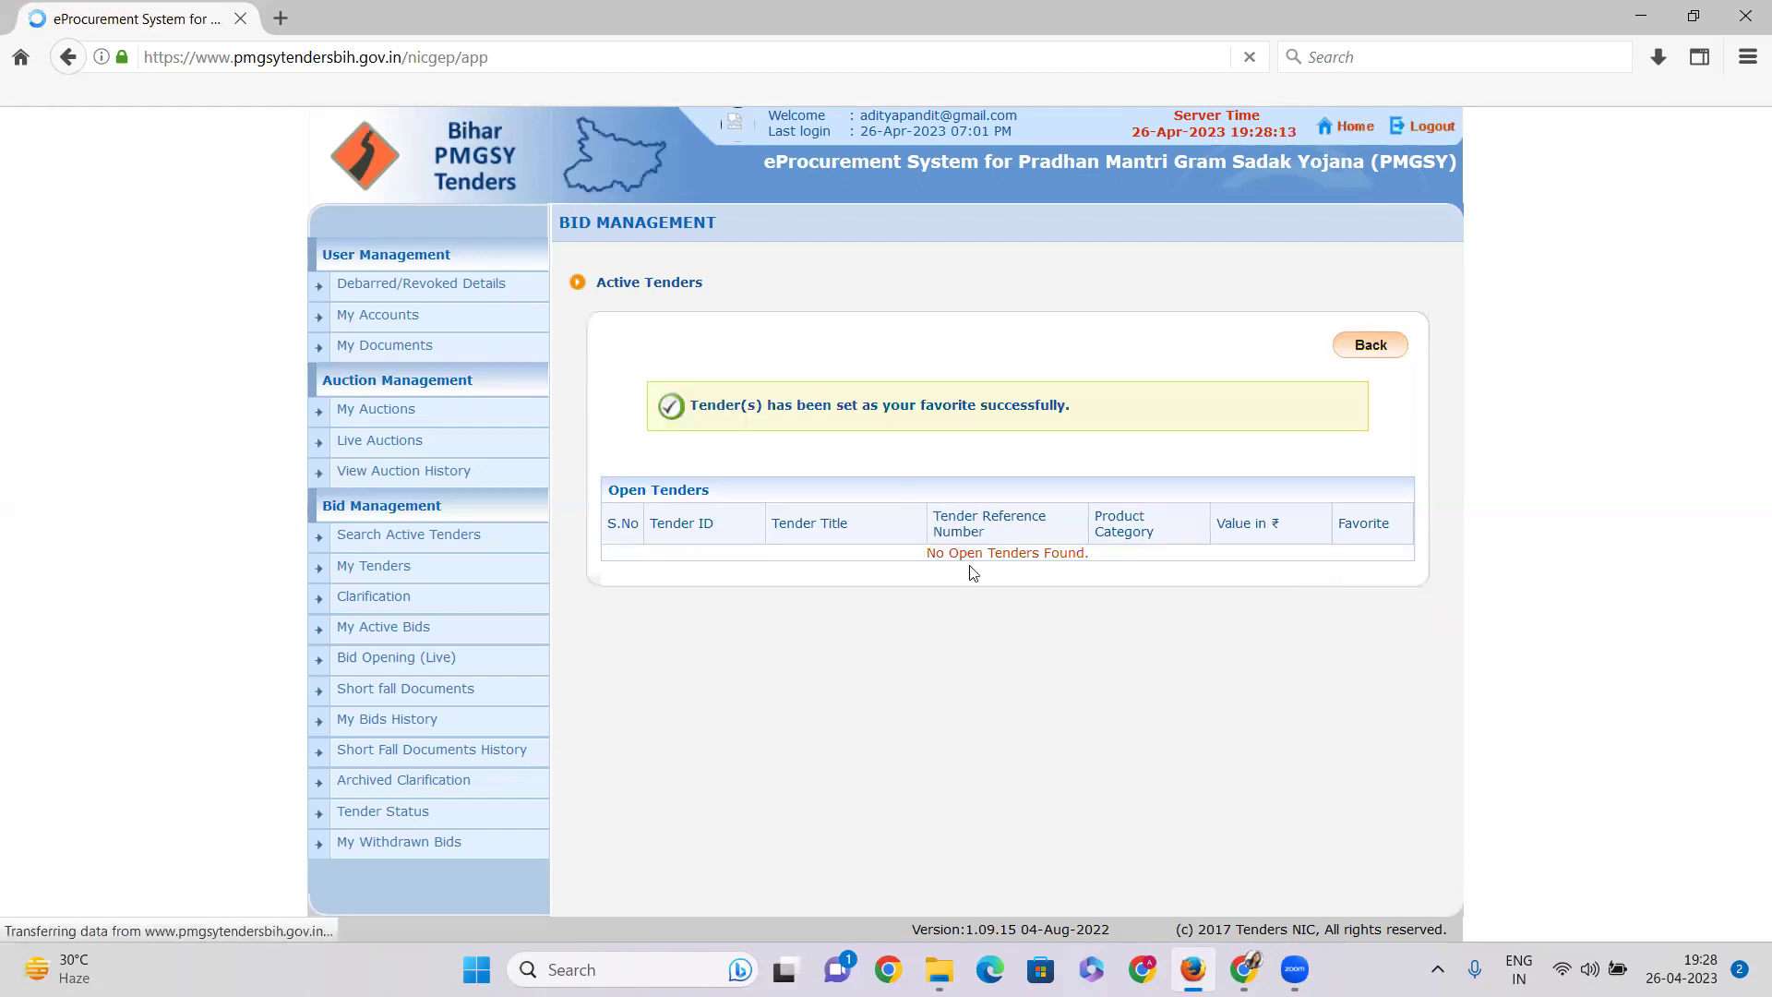
drag(722, 409, 1080, 431)
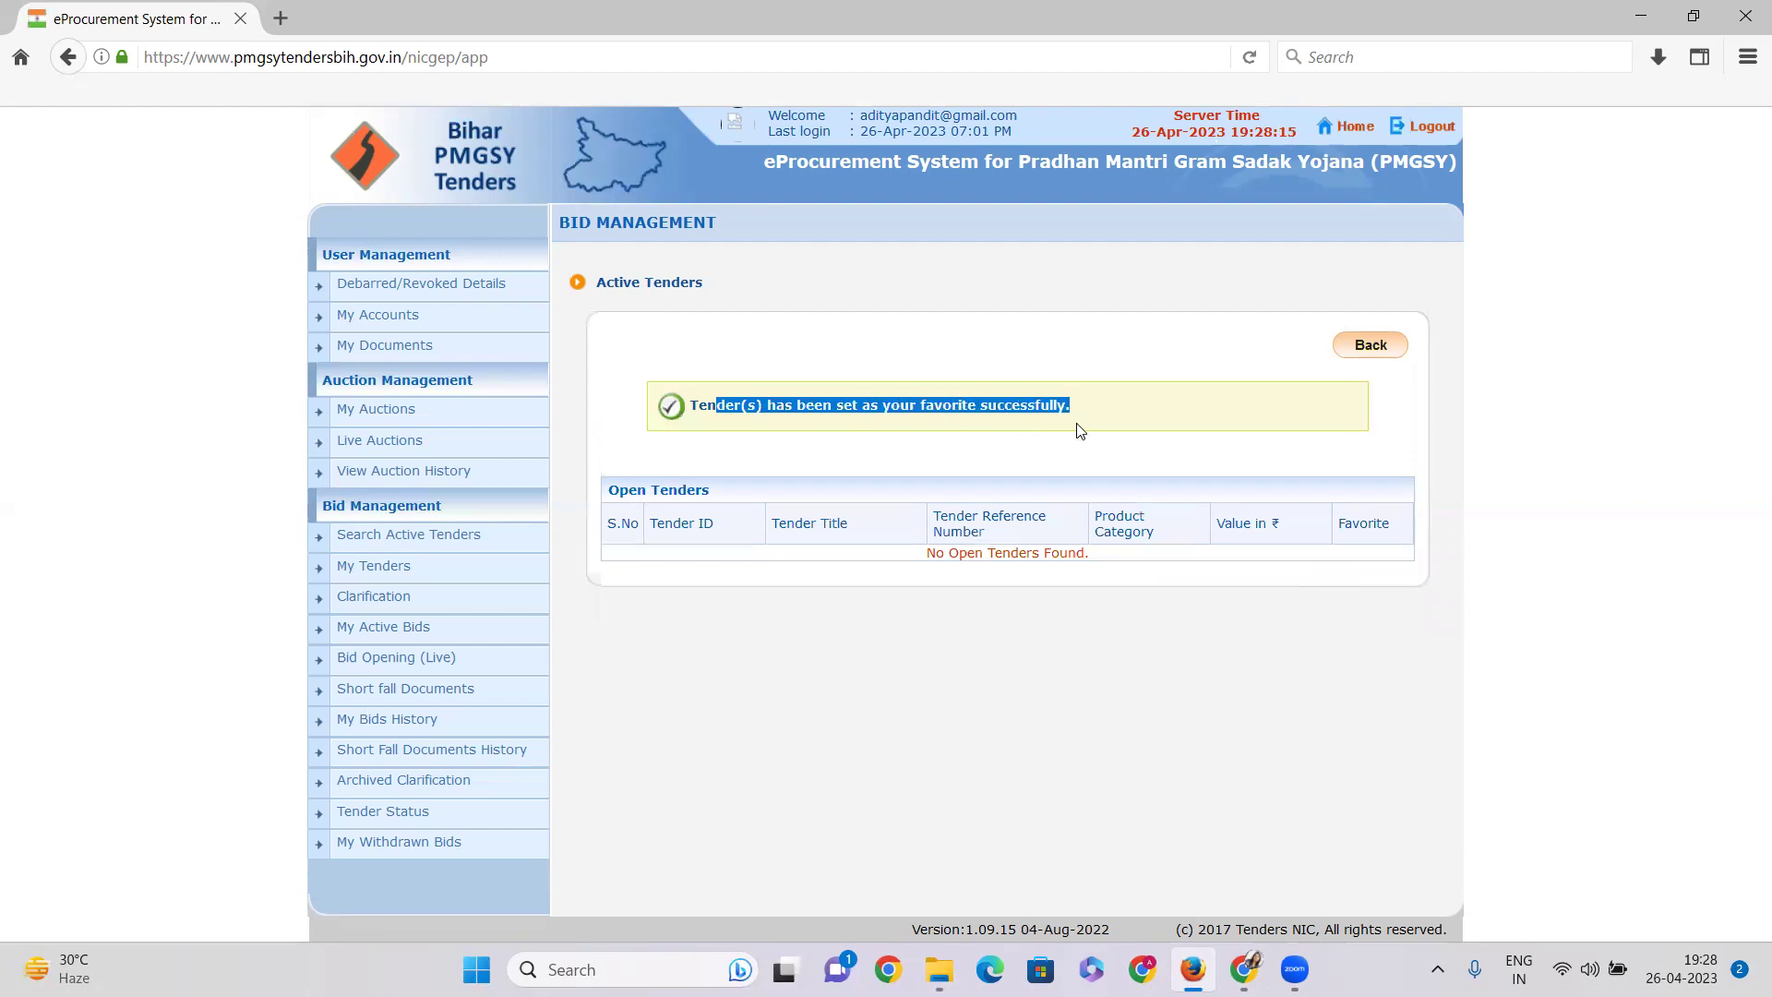
Step: Search the same tender ID again and confirm No Open Tenders Found is shown
click(451, 541)
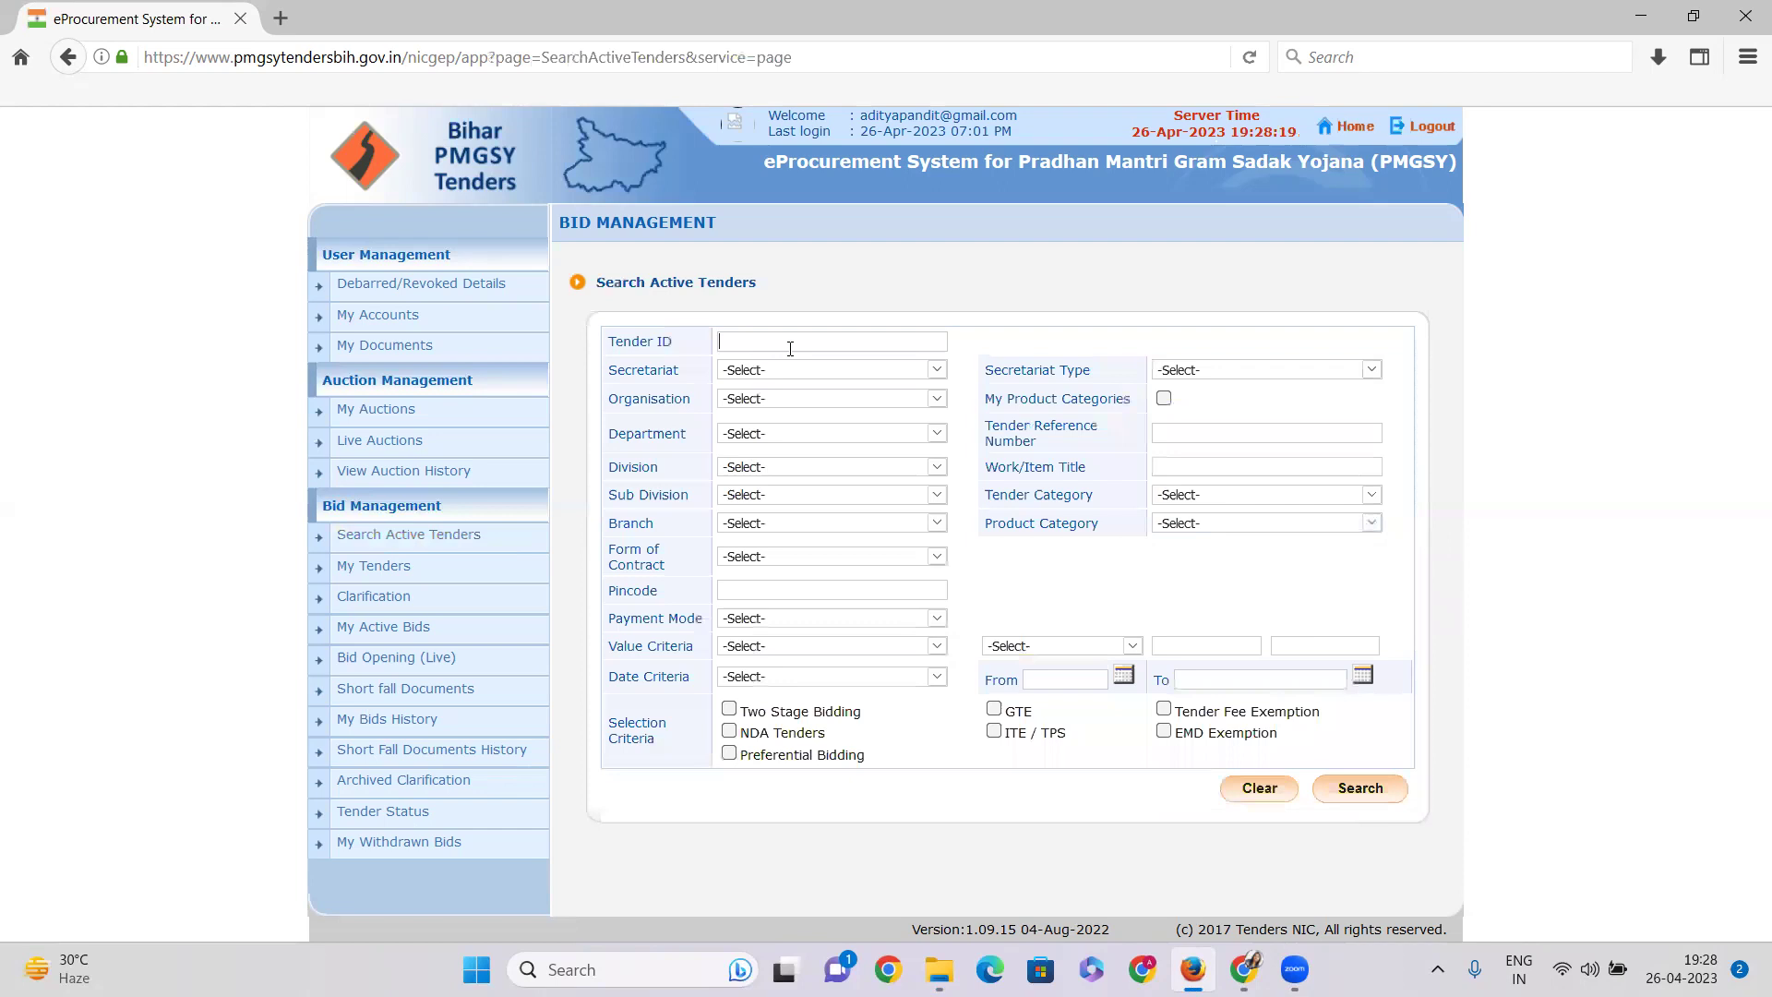
text(2023_ECBIH_124594_1)
click(1373, 799)
drag(910, 499, 1093, 513)
click(1099, 519)
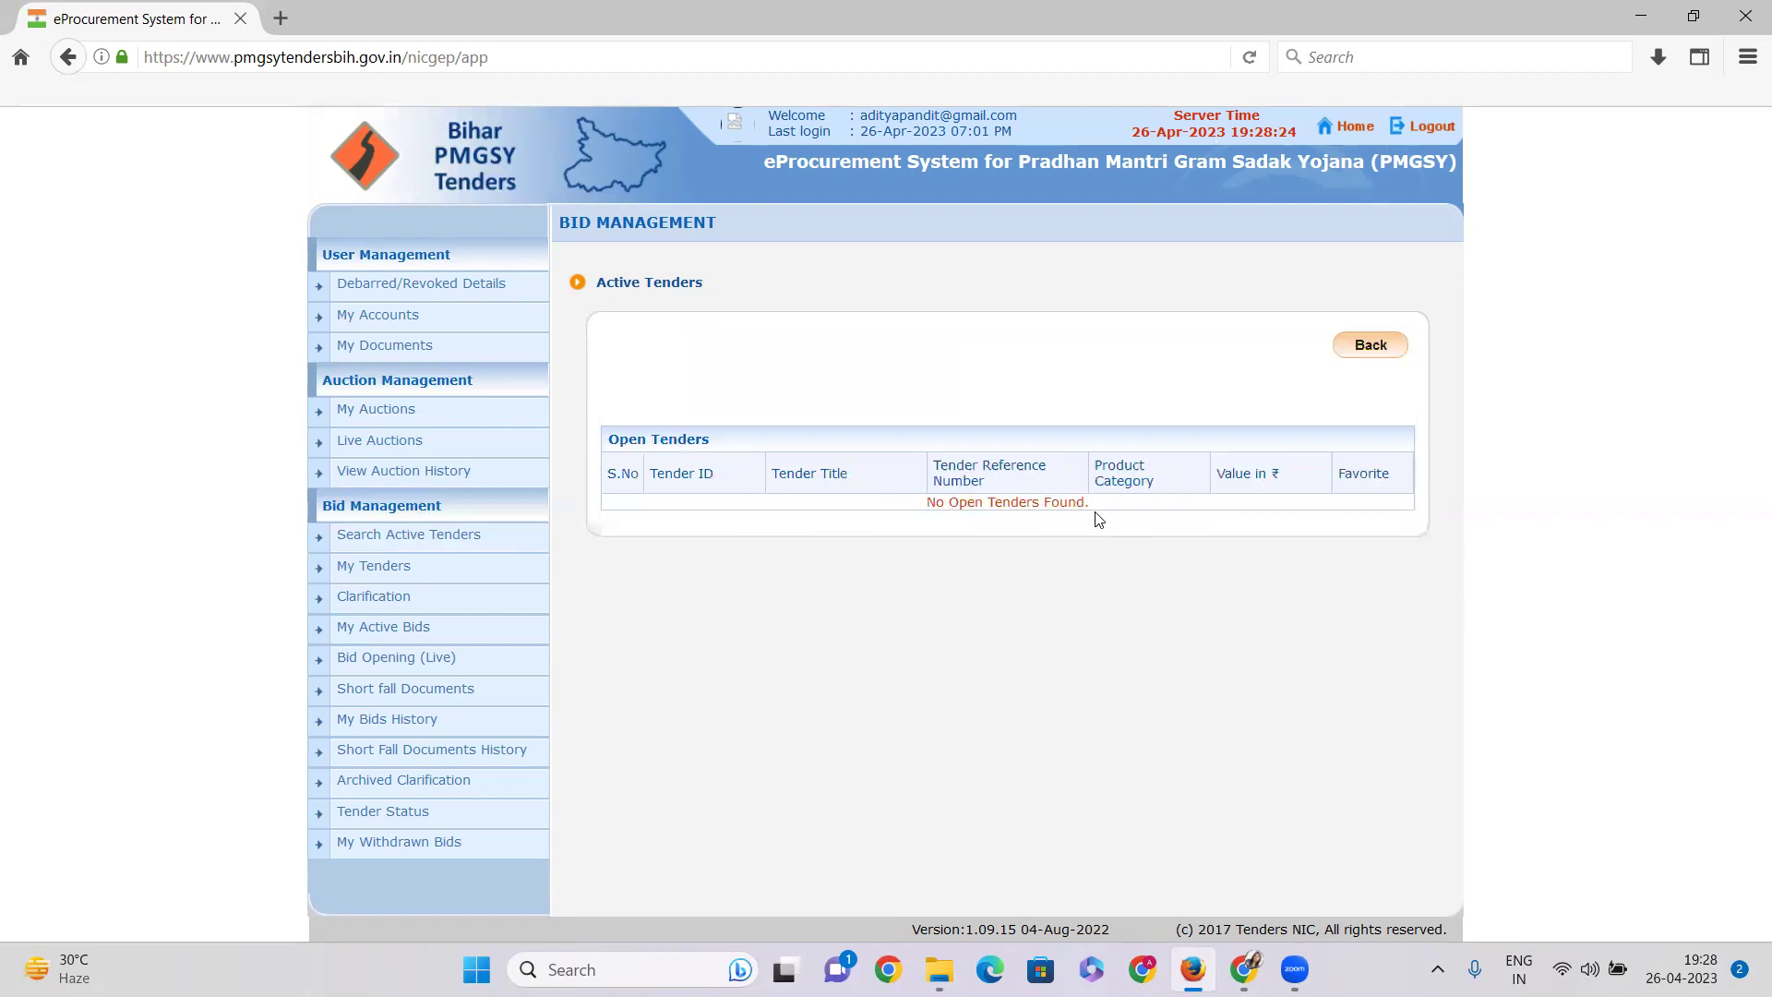
triple_click(936, 506)
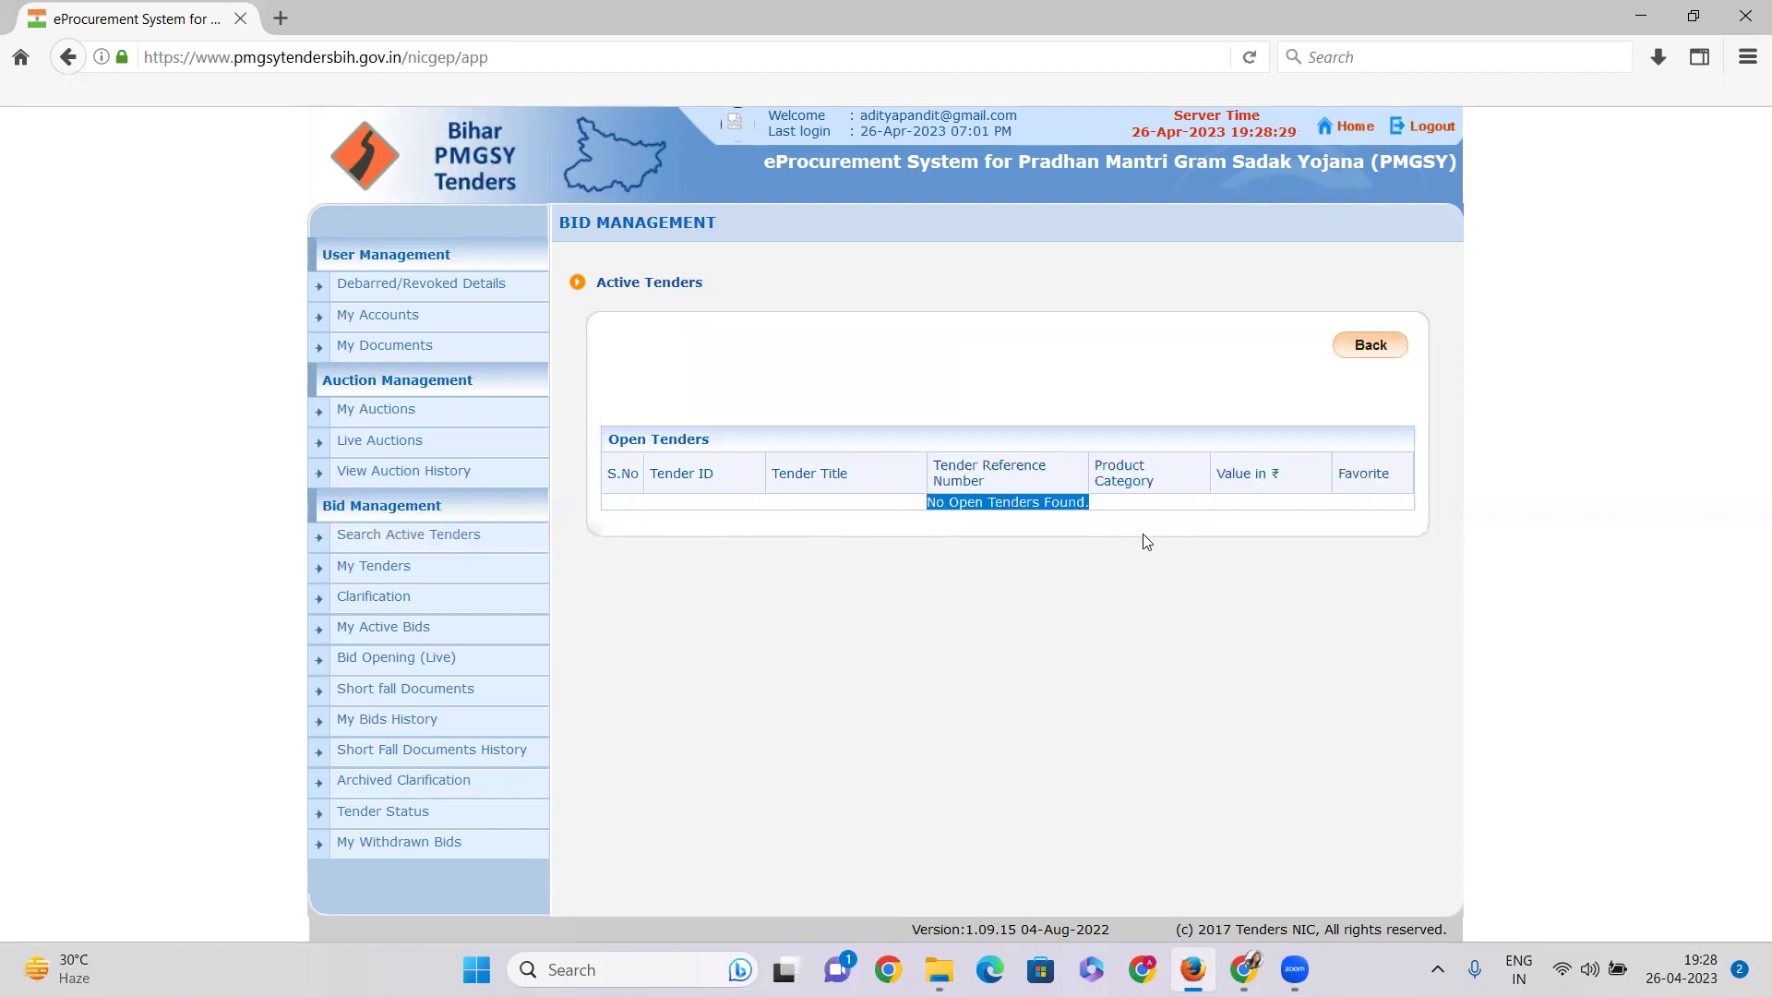
Step: Review the favourited 2023_ECBIH_124594_1 row in My Tenders and view its full details
click(392, 571)
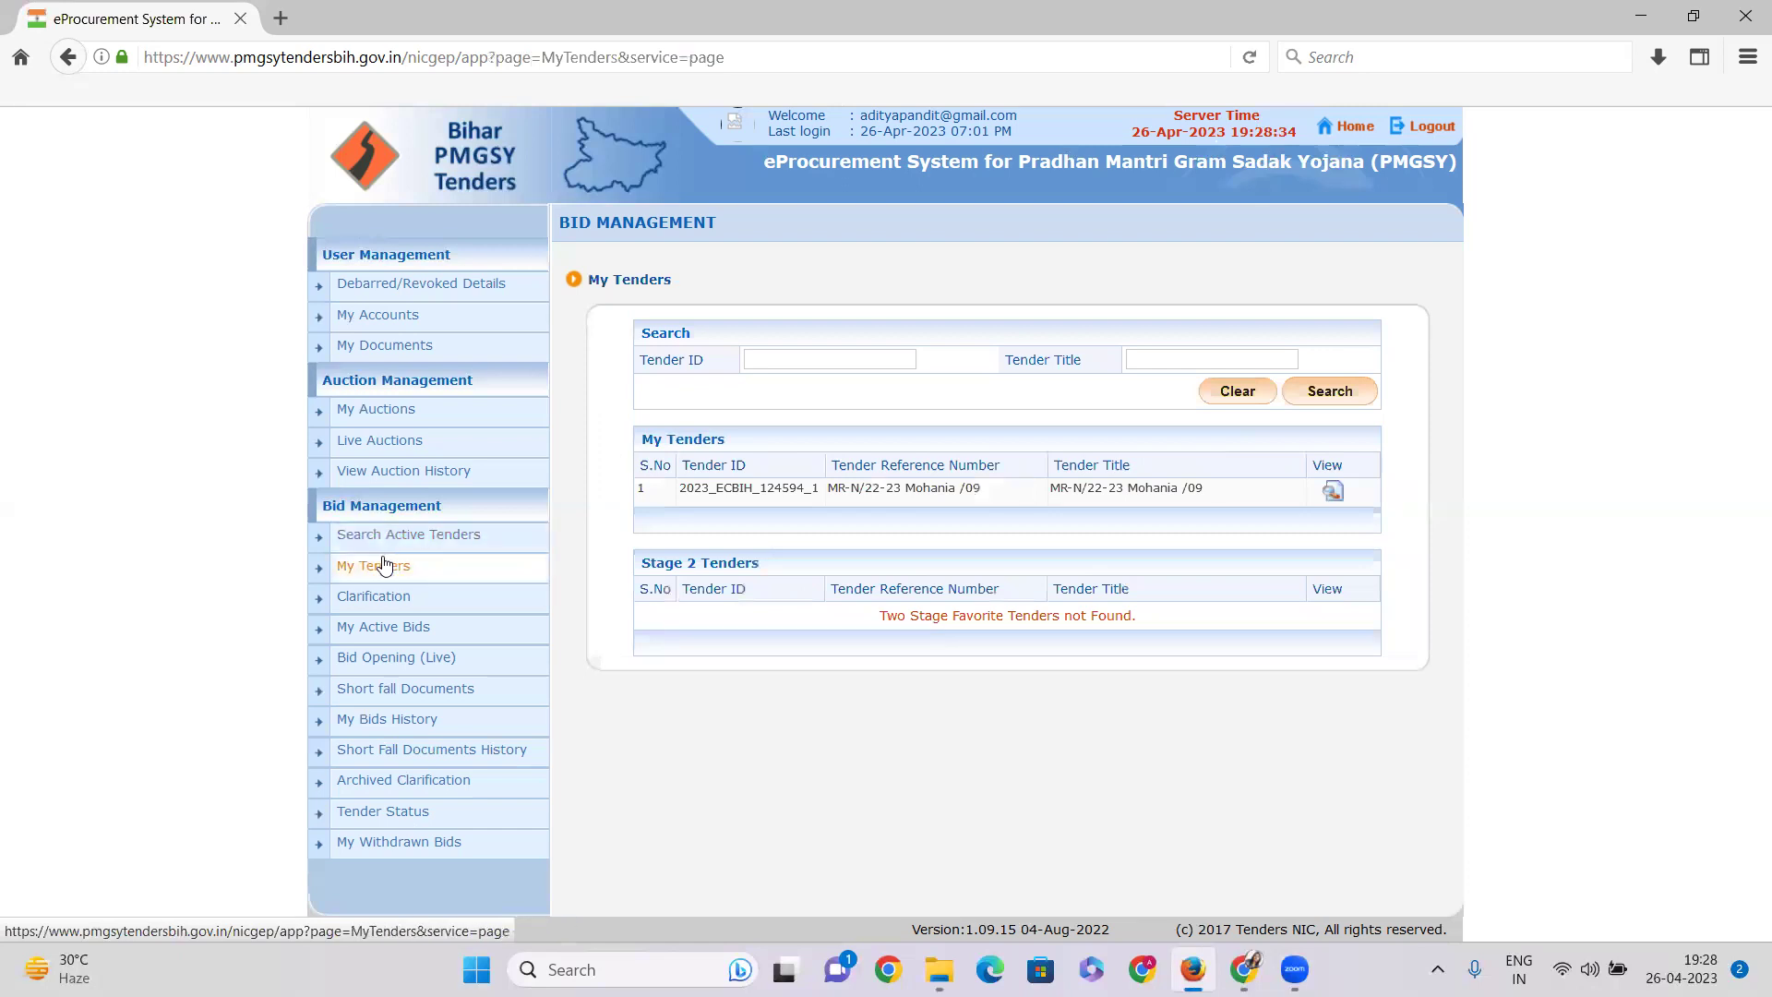
drag(685, 488, 1235, 490)
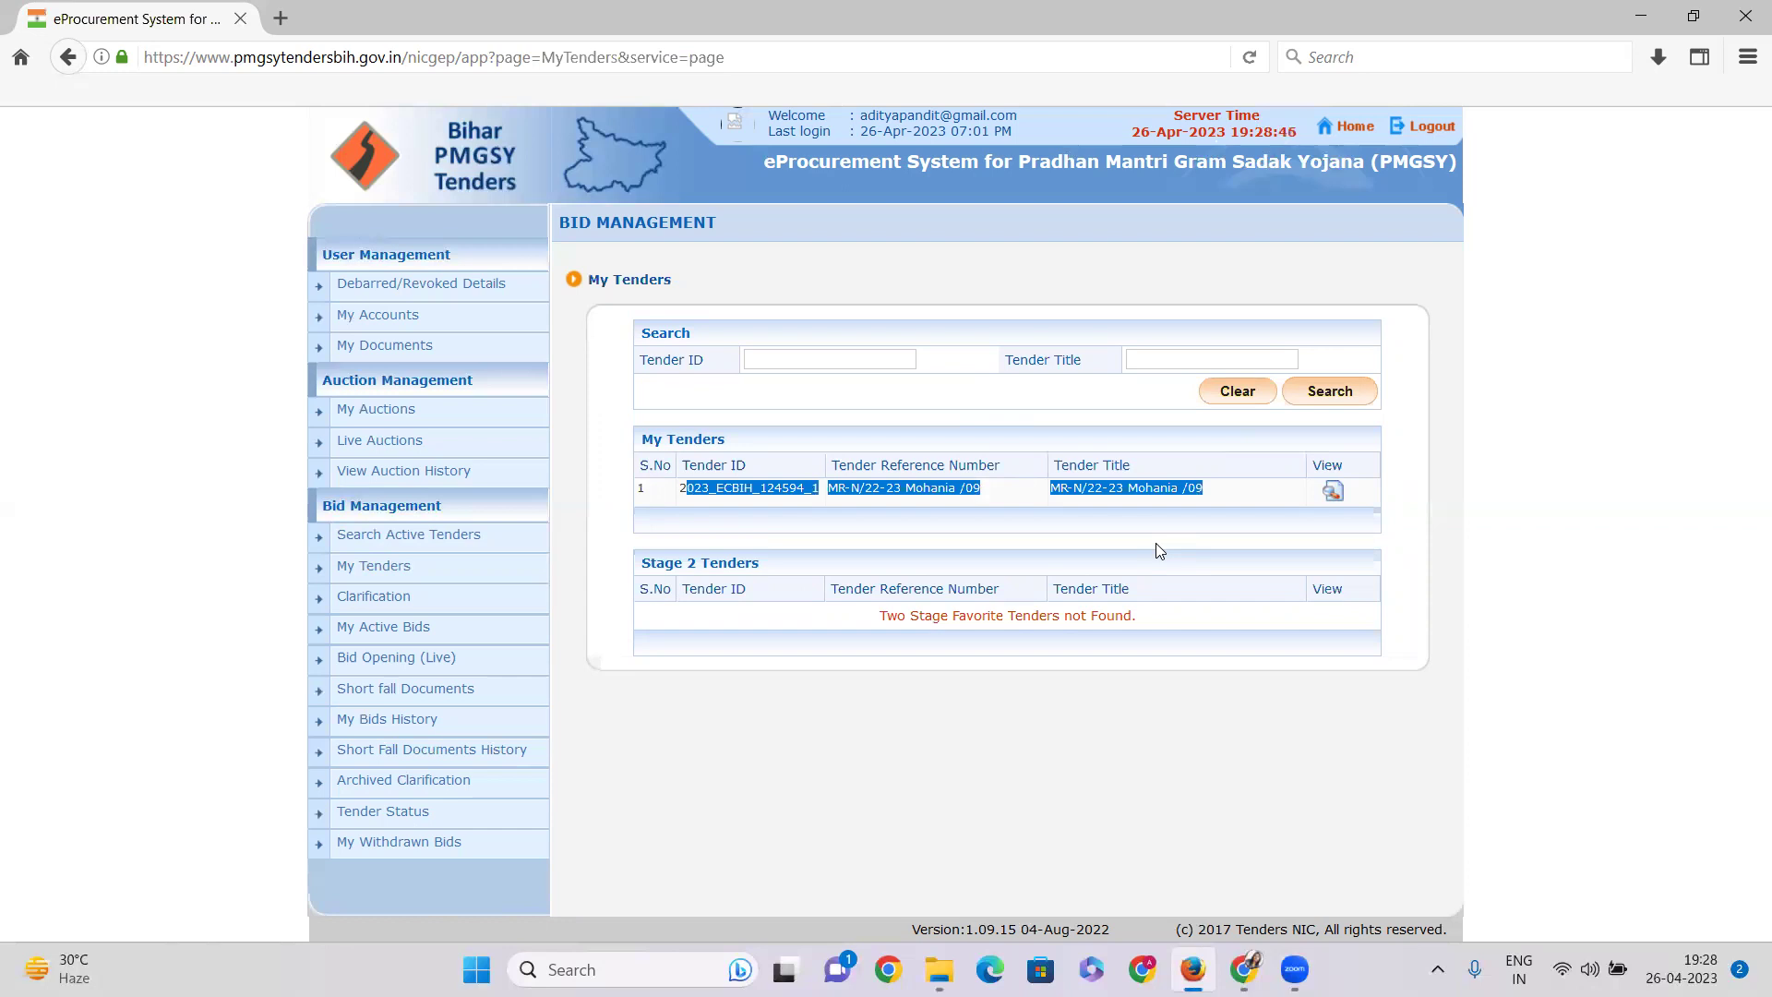
drag(982, 489, 791, 489)
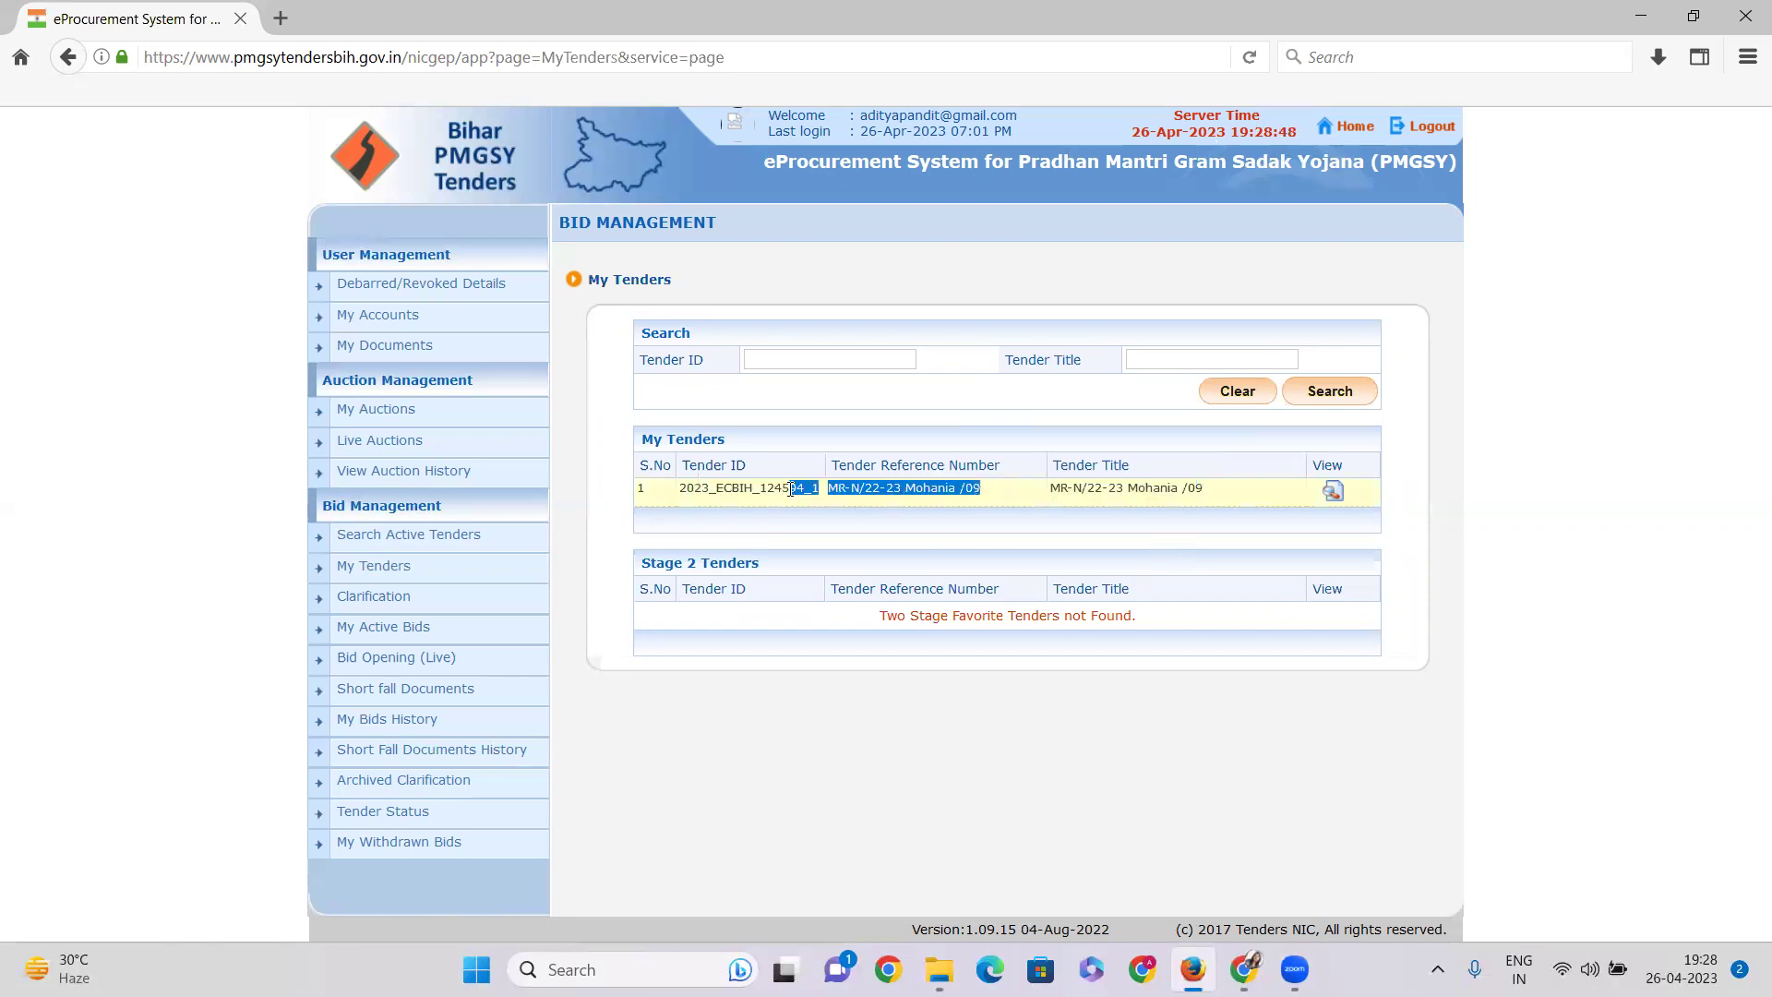
click(1202, 491)
drag(1096, 488, 1198, 486)
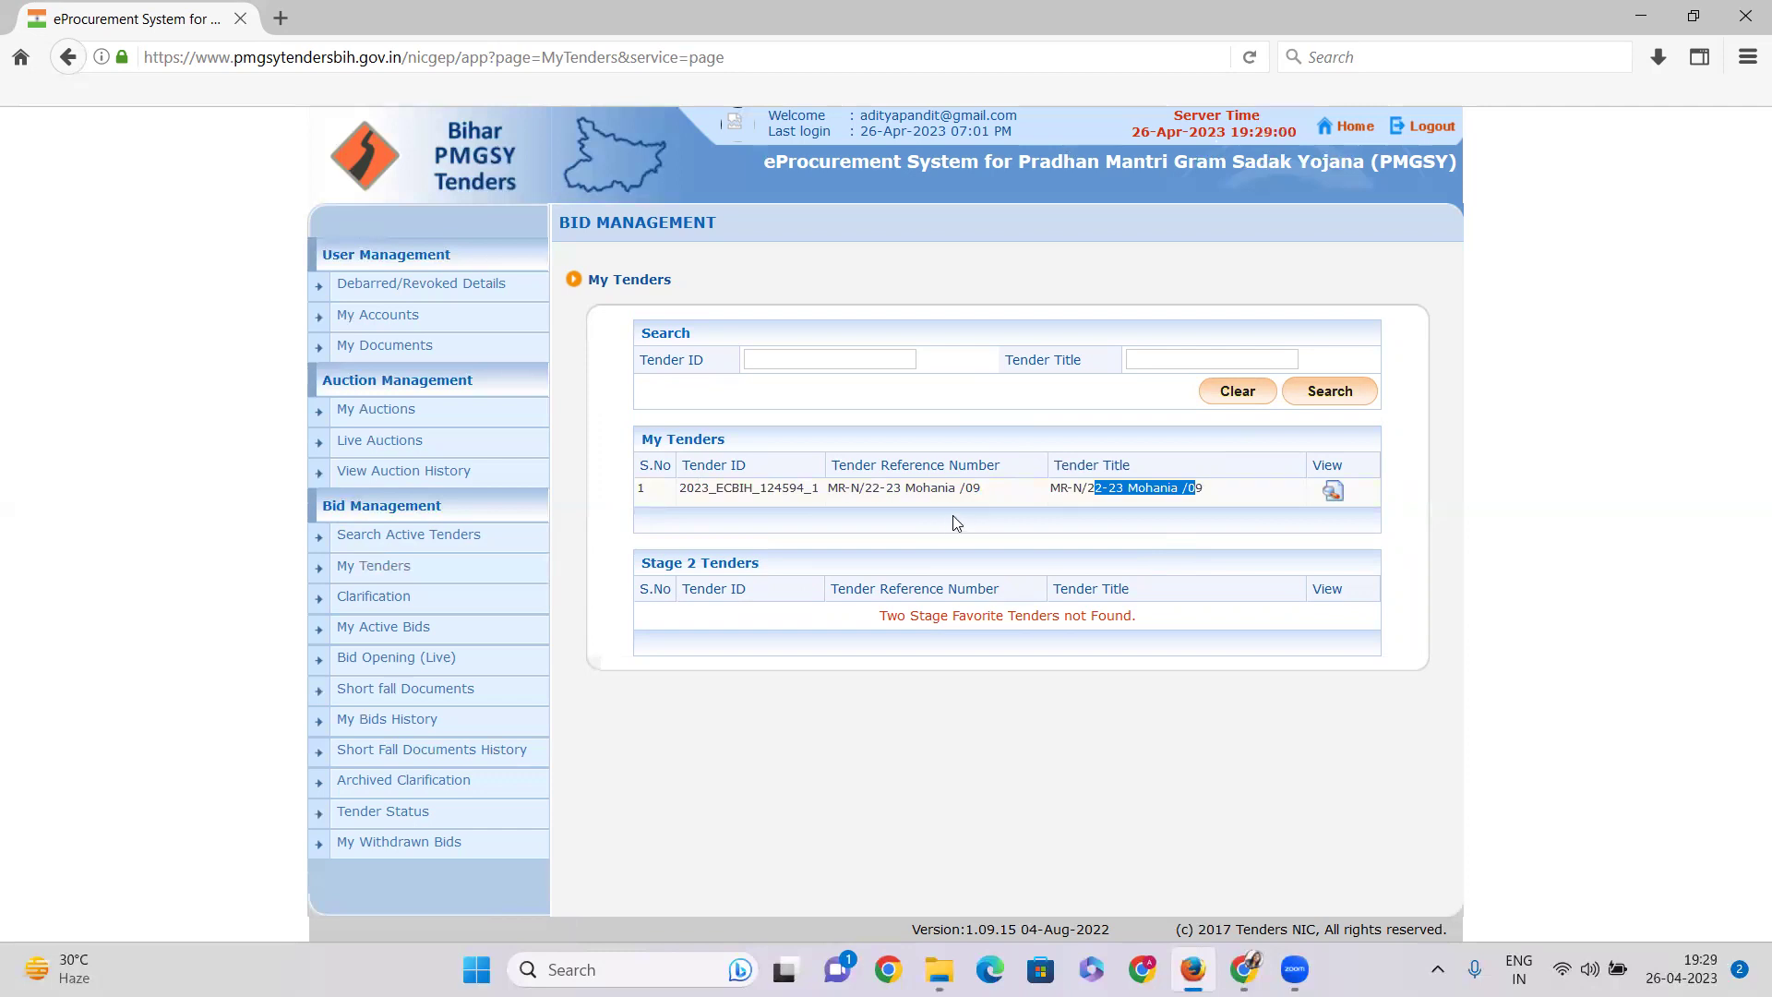
click(1335, 495)
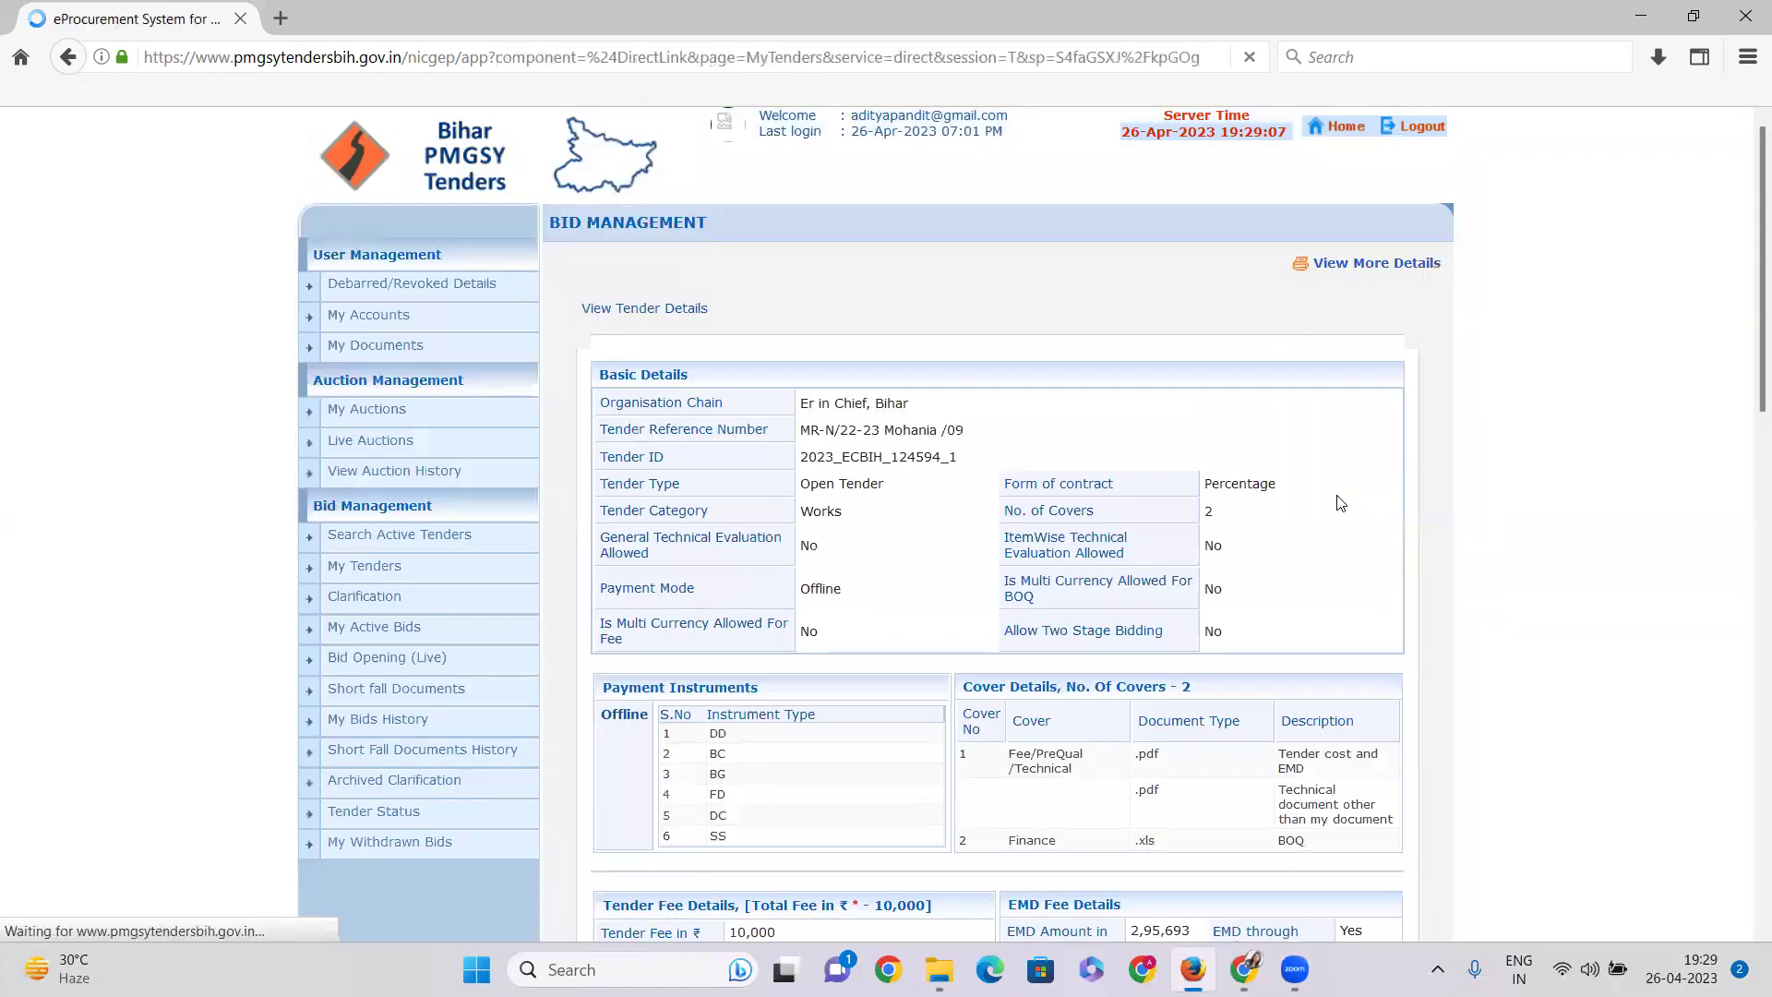
Step: Proceed to bid submission, accept the user agreement, and continue past Bidder Details
scroll(1076, 529, down, 7)
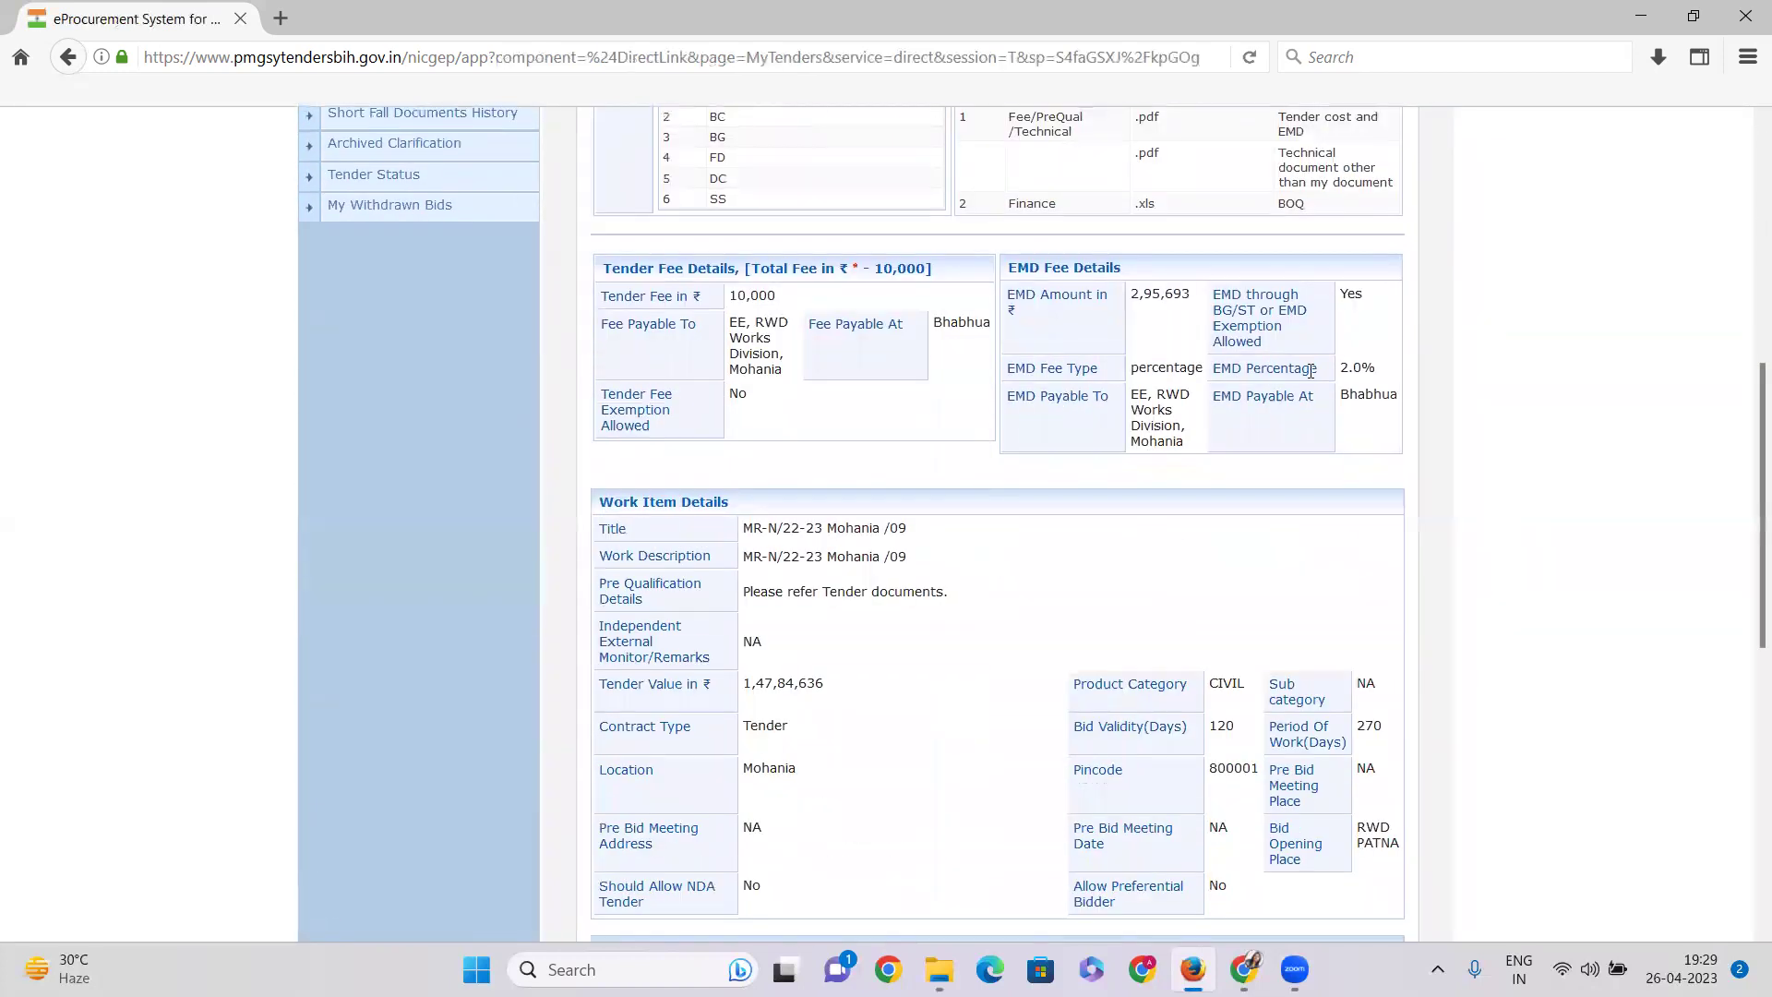
scroll(1177, 612, down, 8)
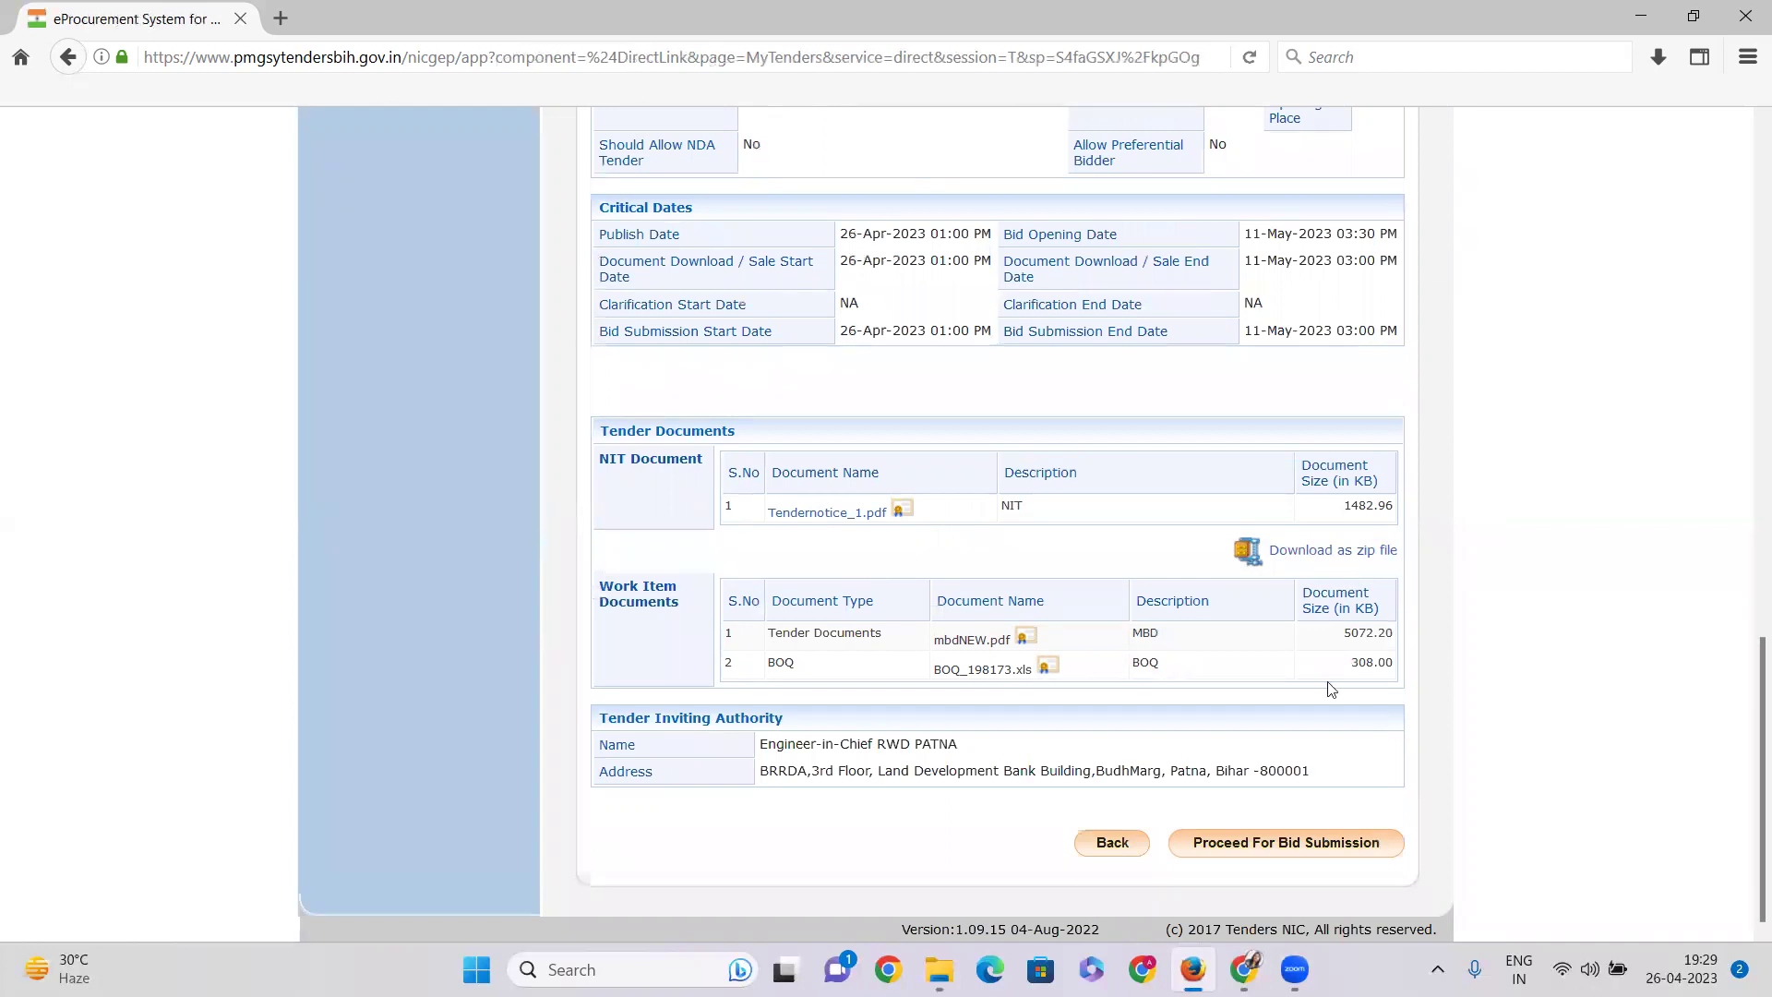
click(1334, 843)
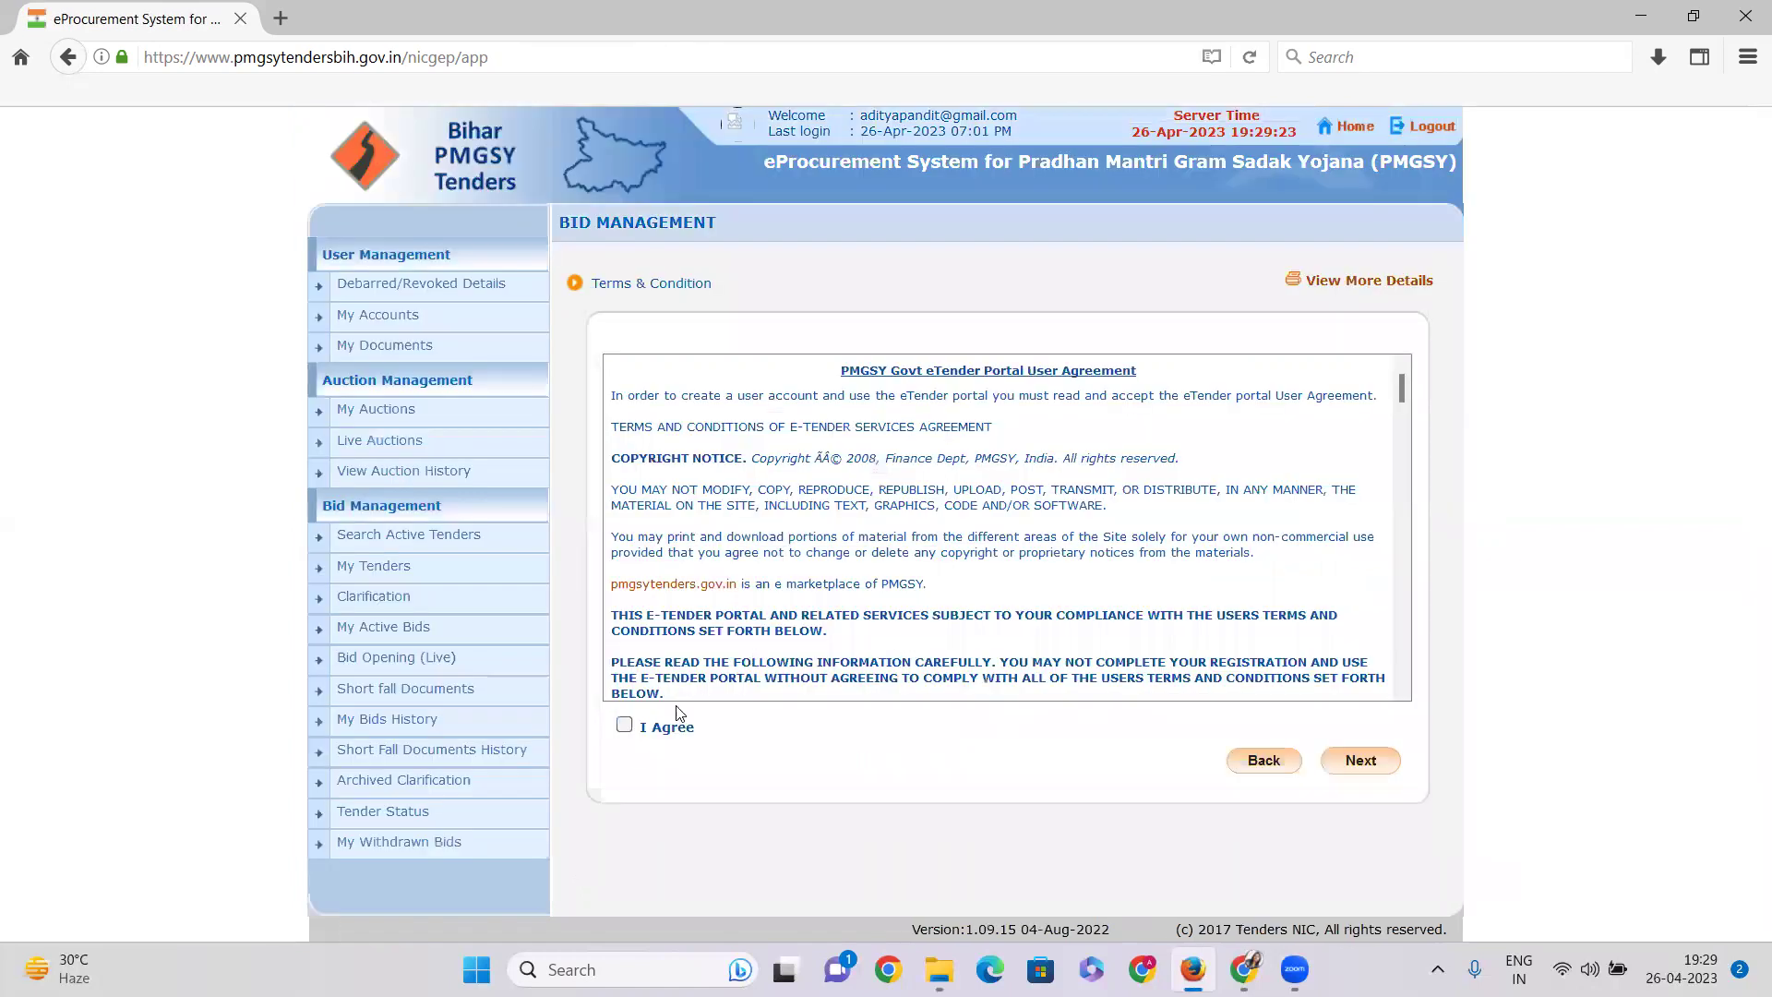
click(625, 725)
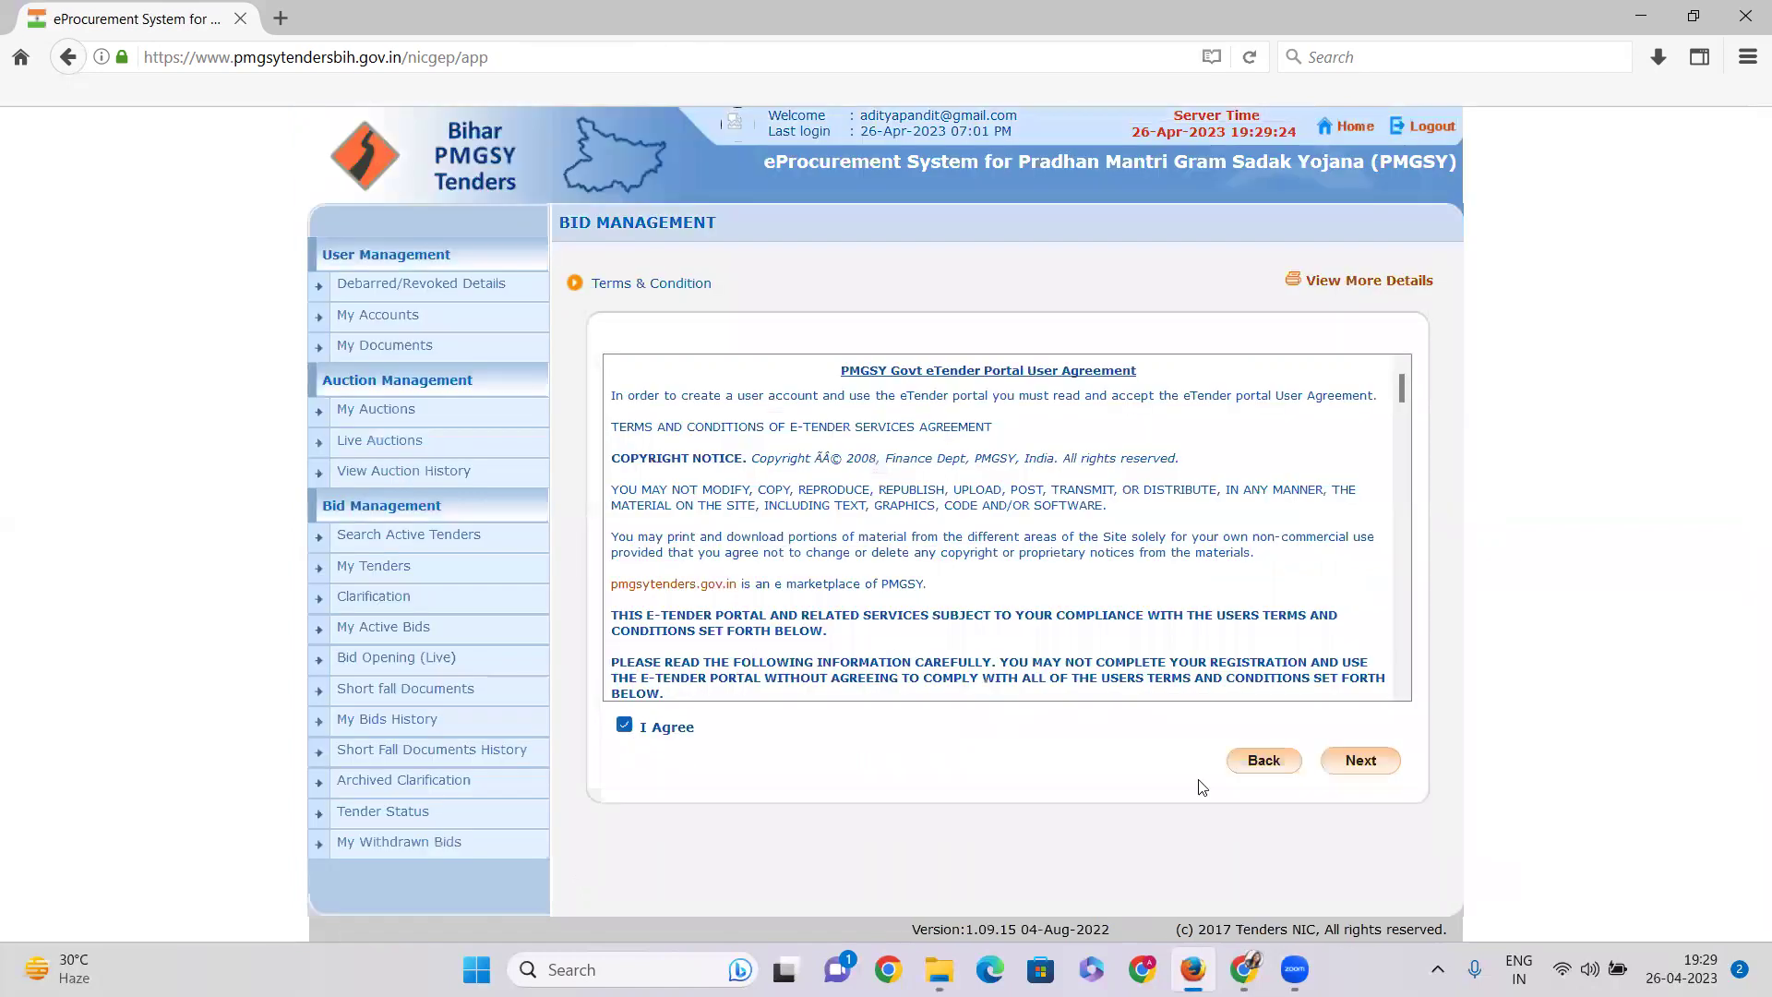
click(1363, 761)
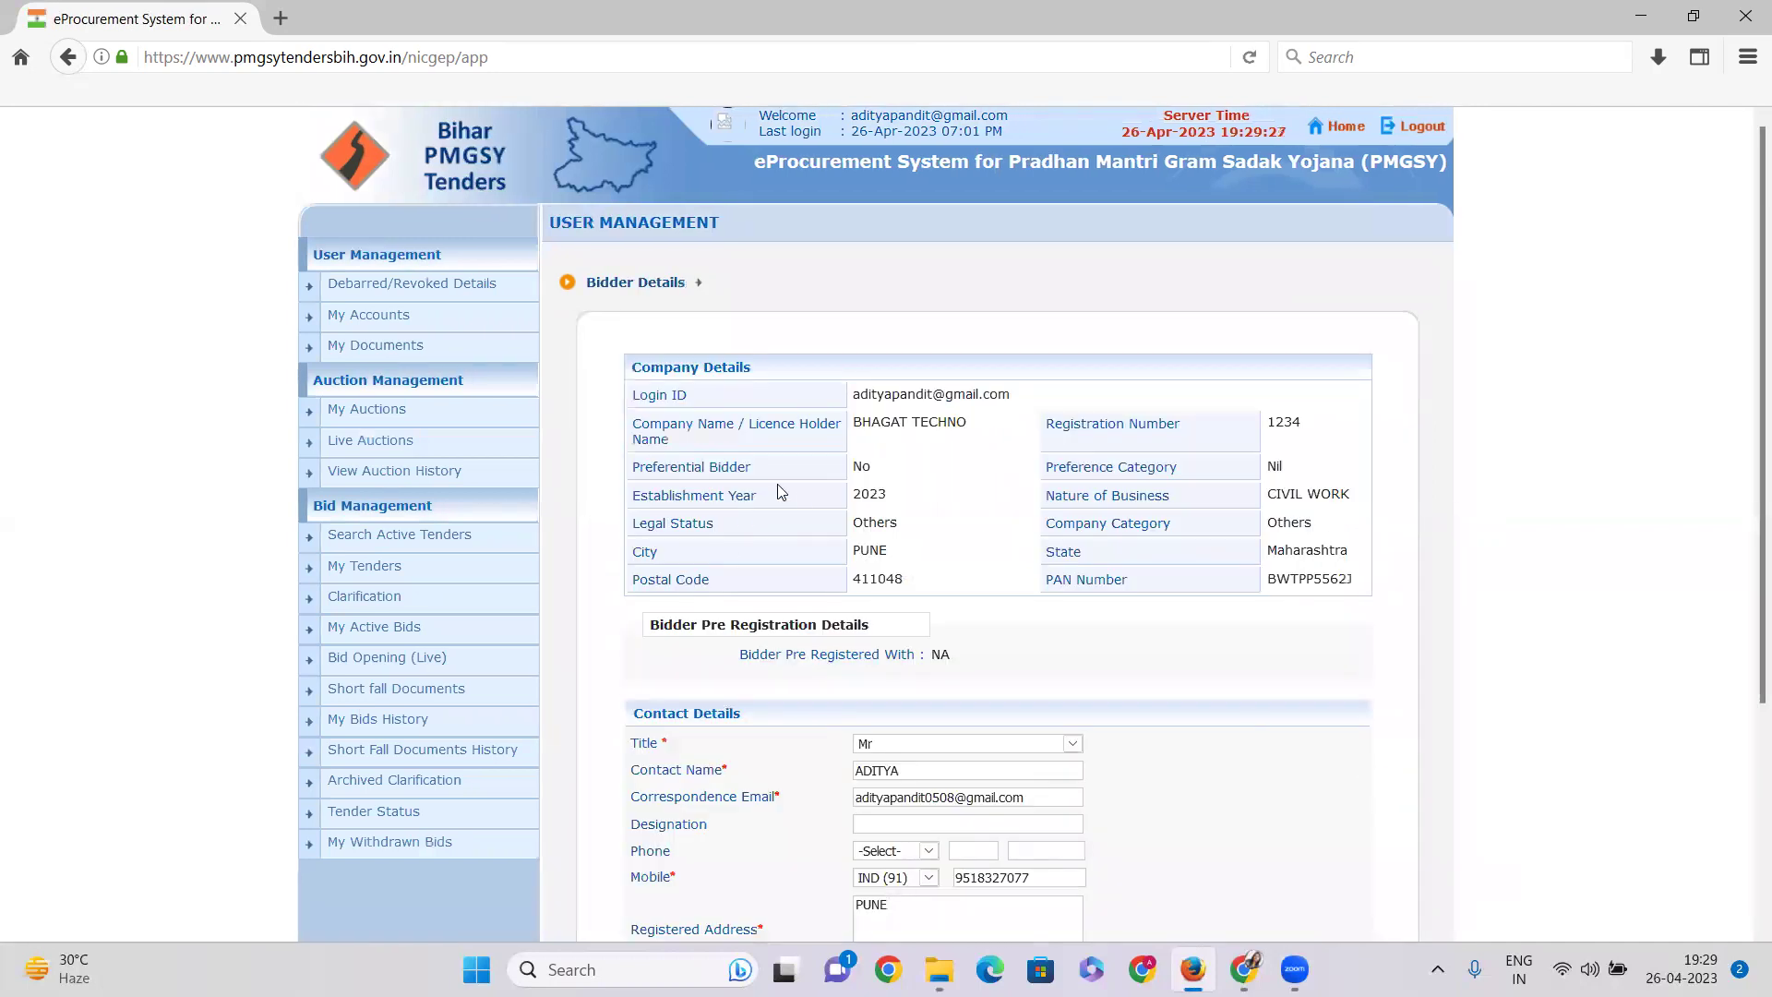
scroll(841, 542, down, 3)
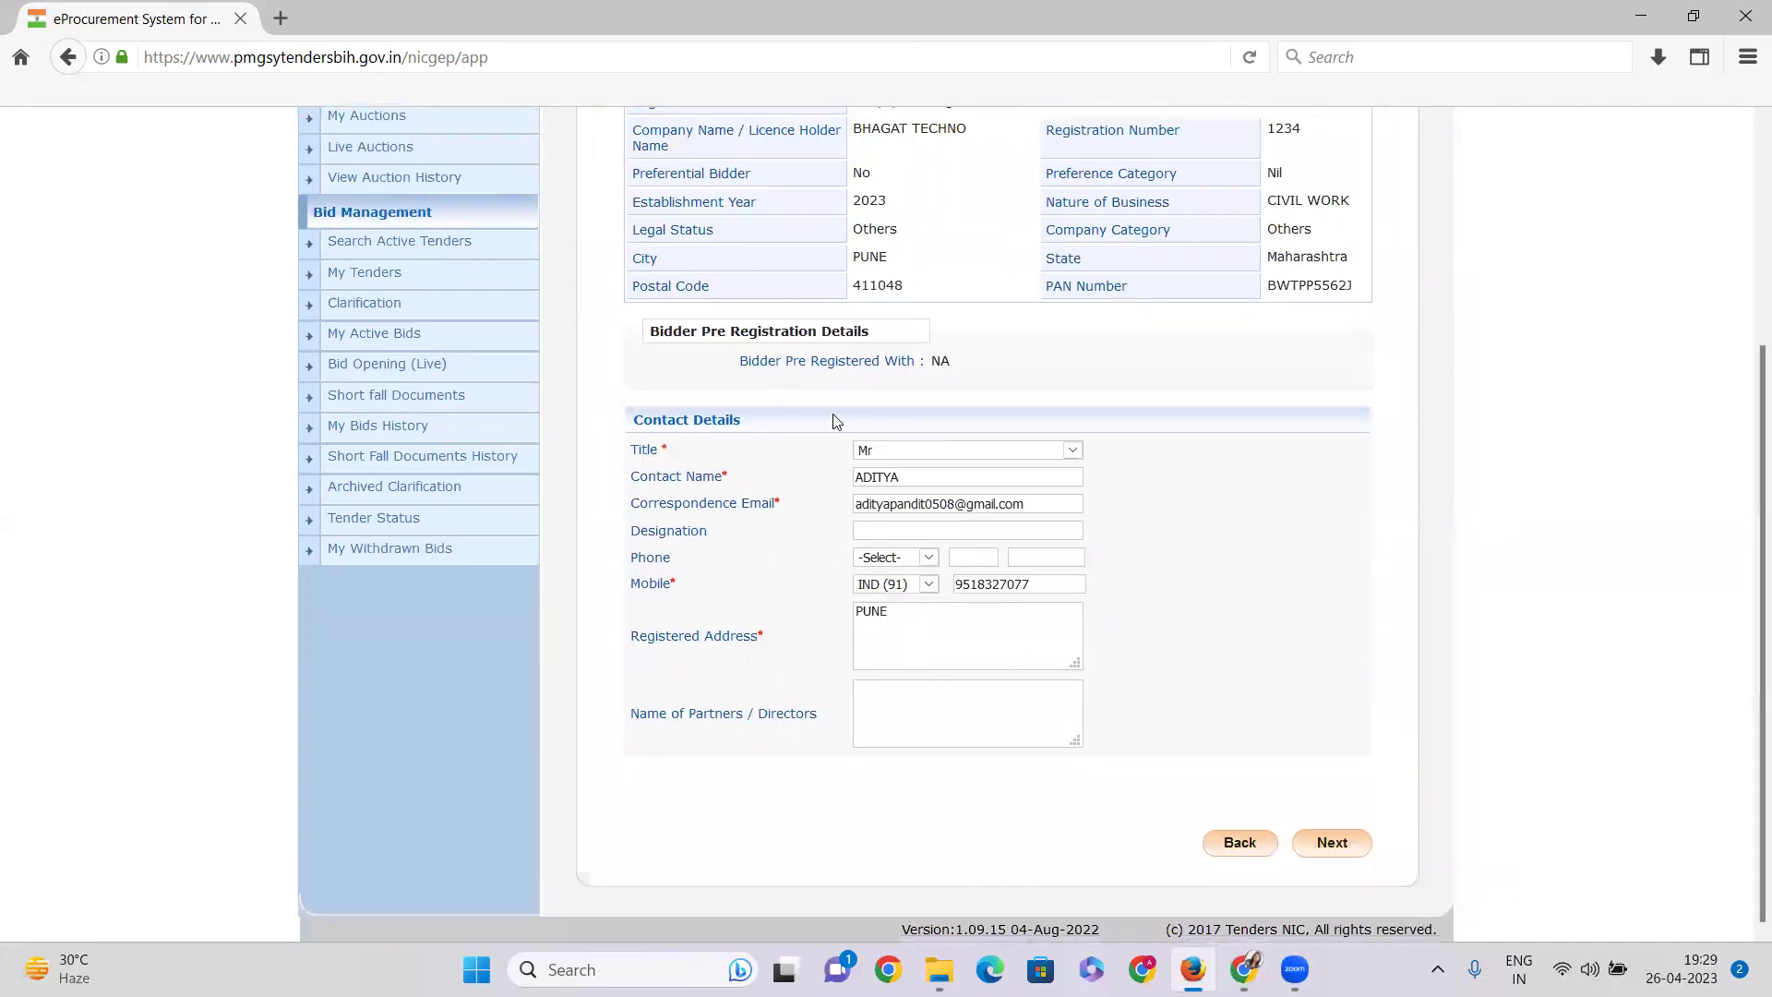
scroll(830, 415, up, 3)
scroll(825, 345, down, 3)
click(1332, 842)
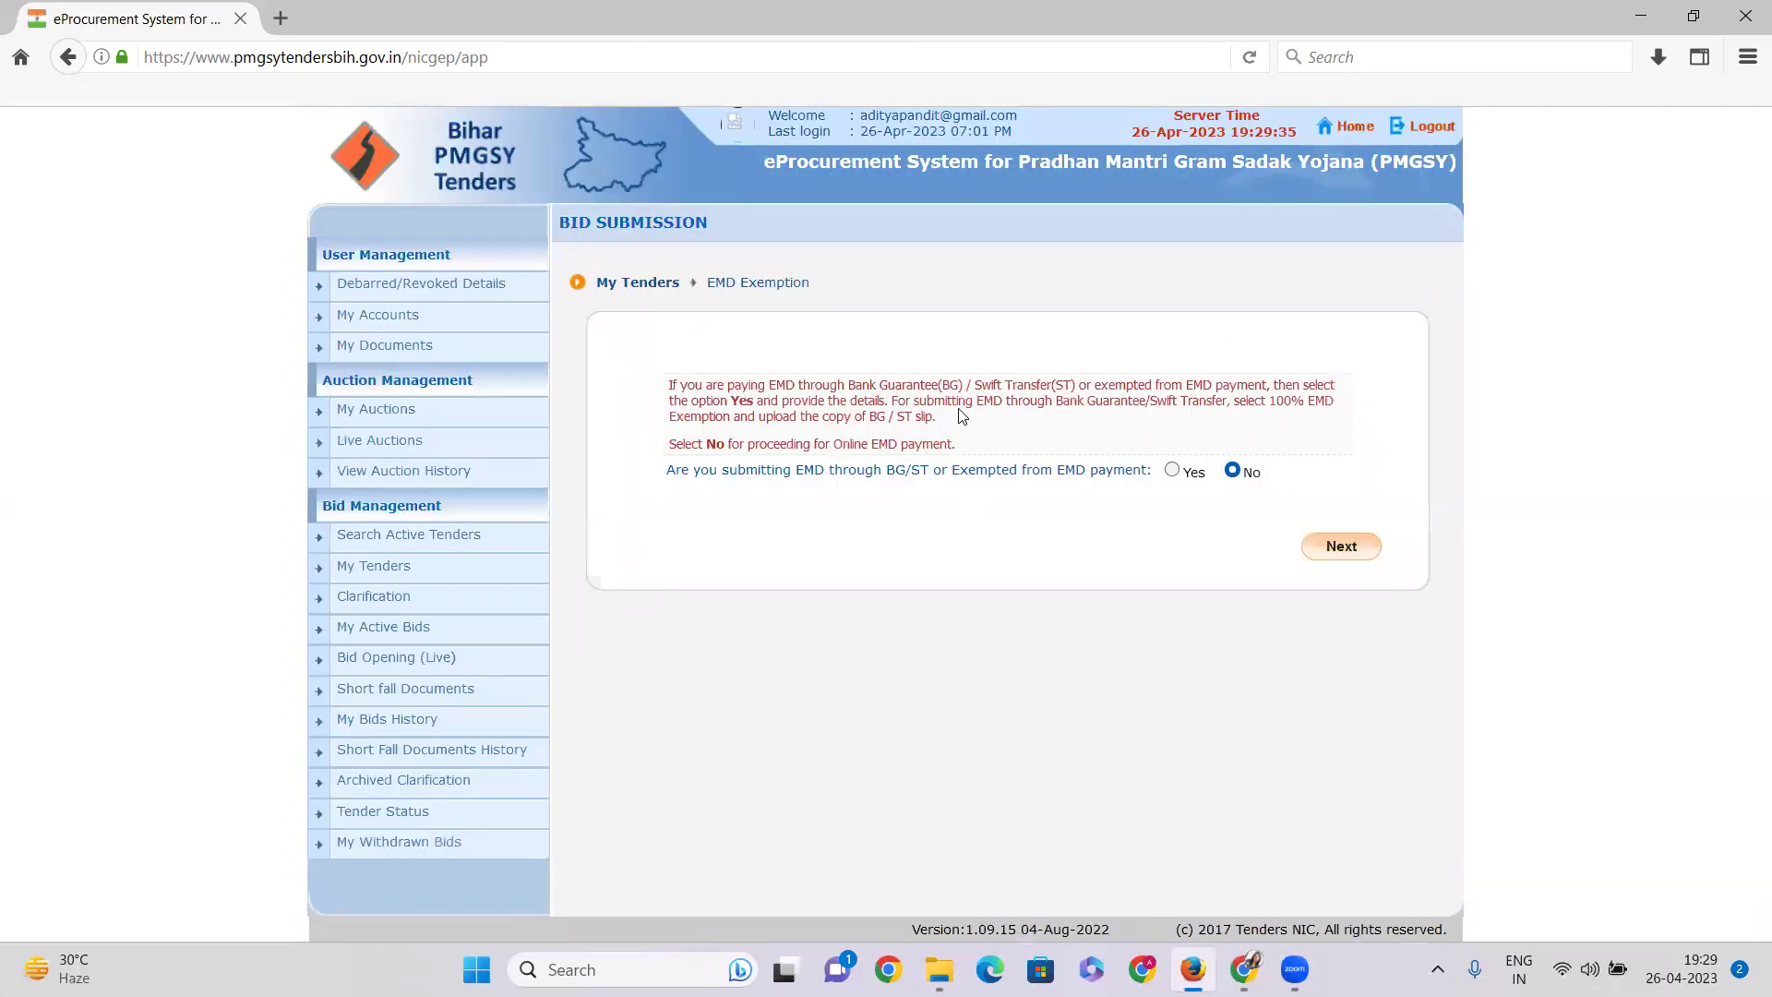
Step: Check in Chrome that EMD exemption is allowed, then select Yes for EMD through BG/ST or exemption
drag(960, 406, 1061, 420)
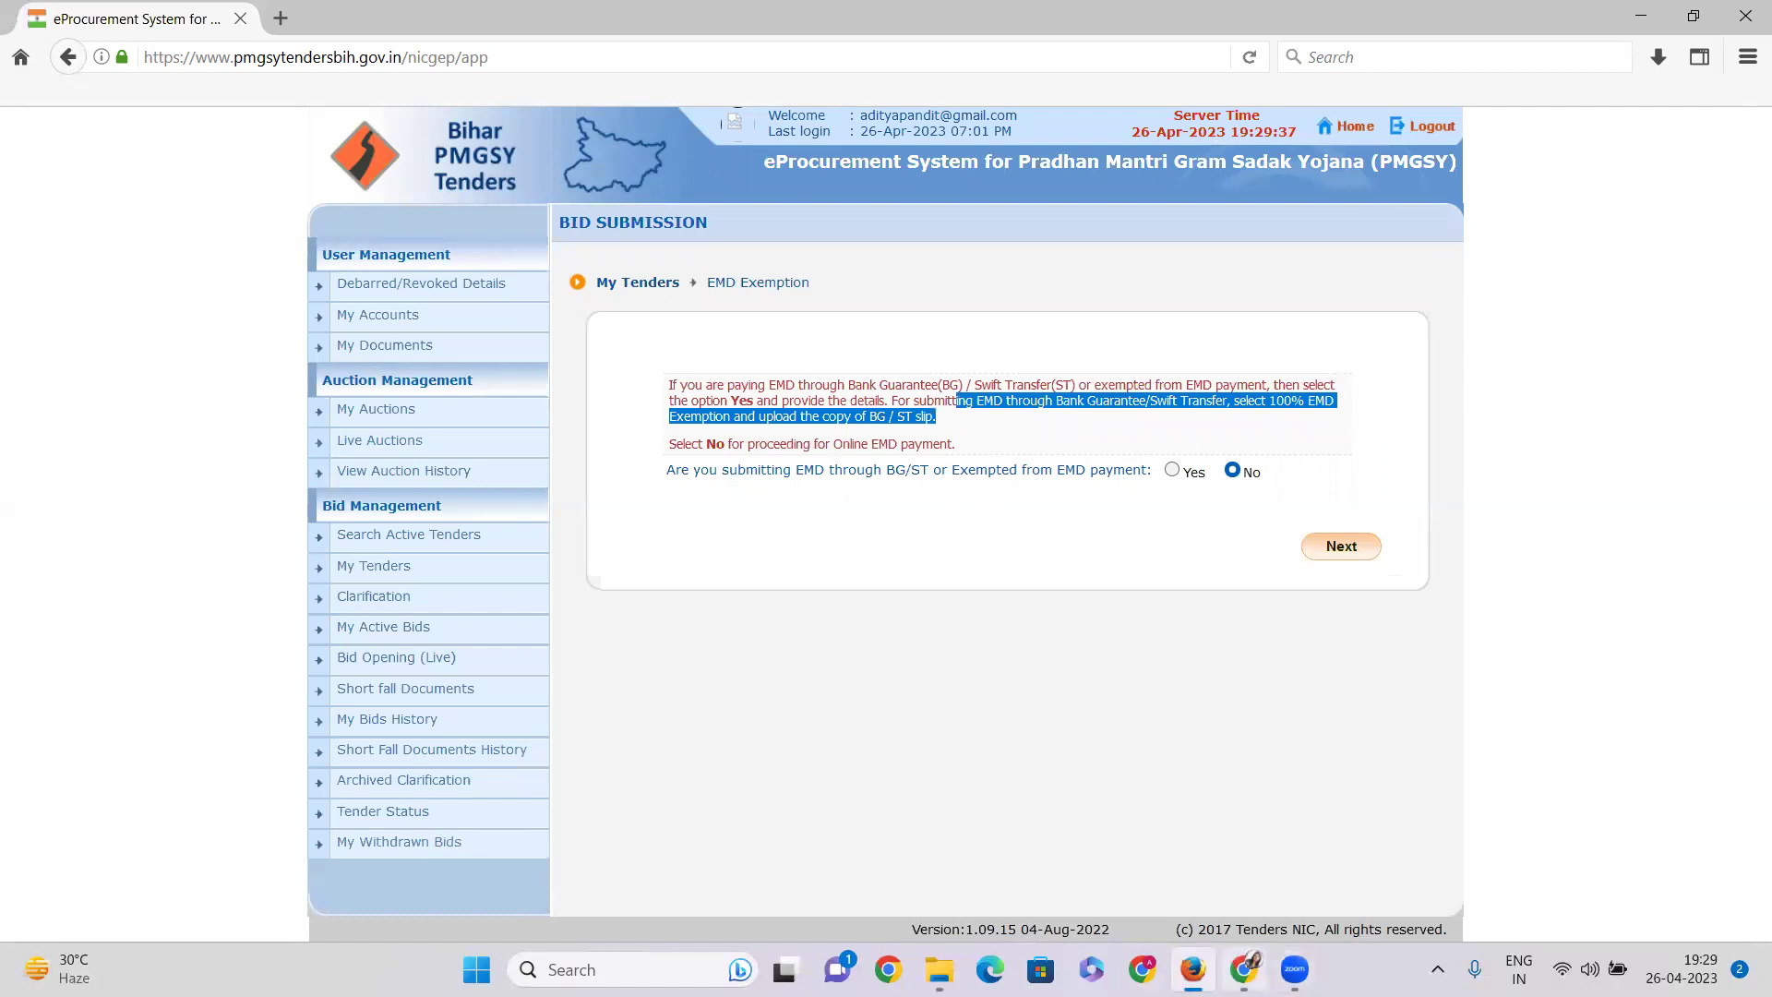
click(1245, 969)
scroll(1371, 559, down, 2)
scroll(1371, 558, down, 1)
drag(1261, 472, 1289, 481)
double_click(1393, 472)
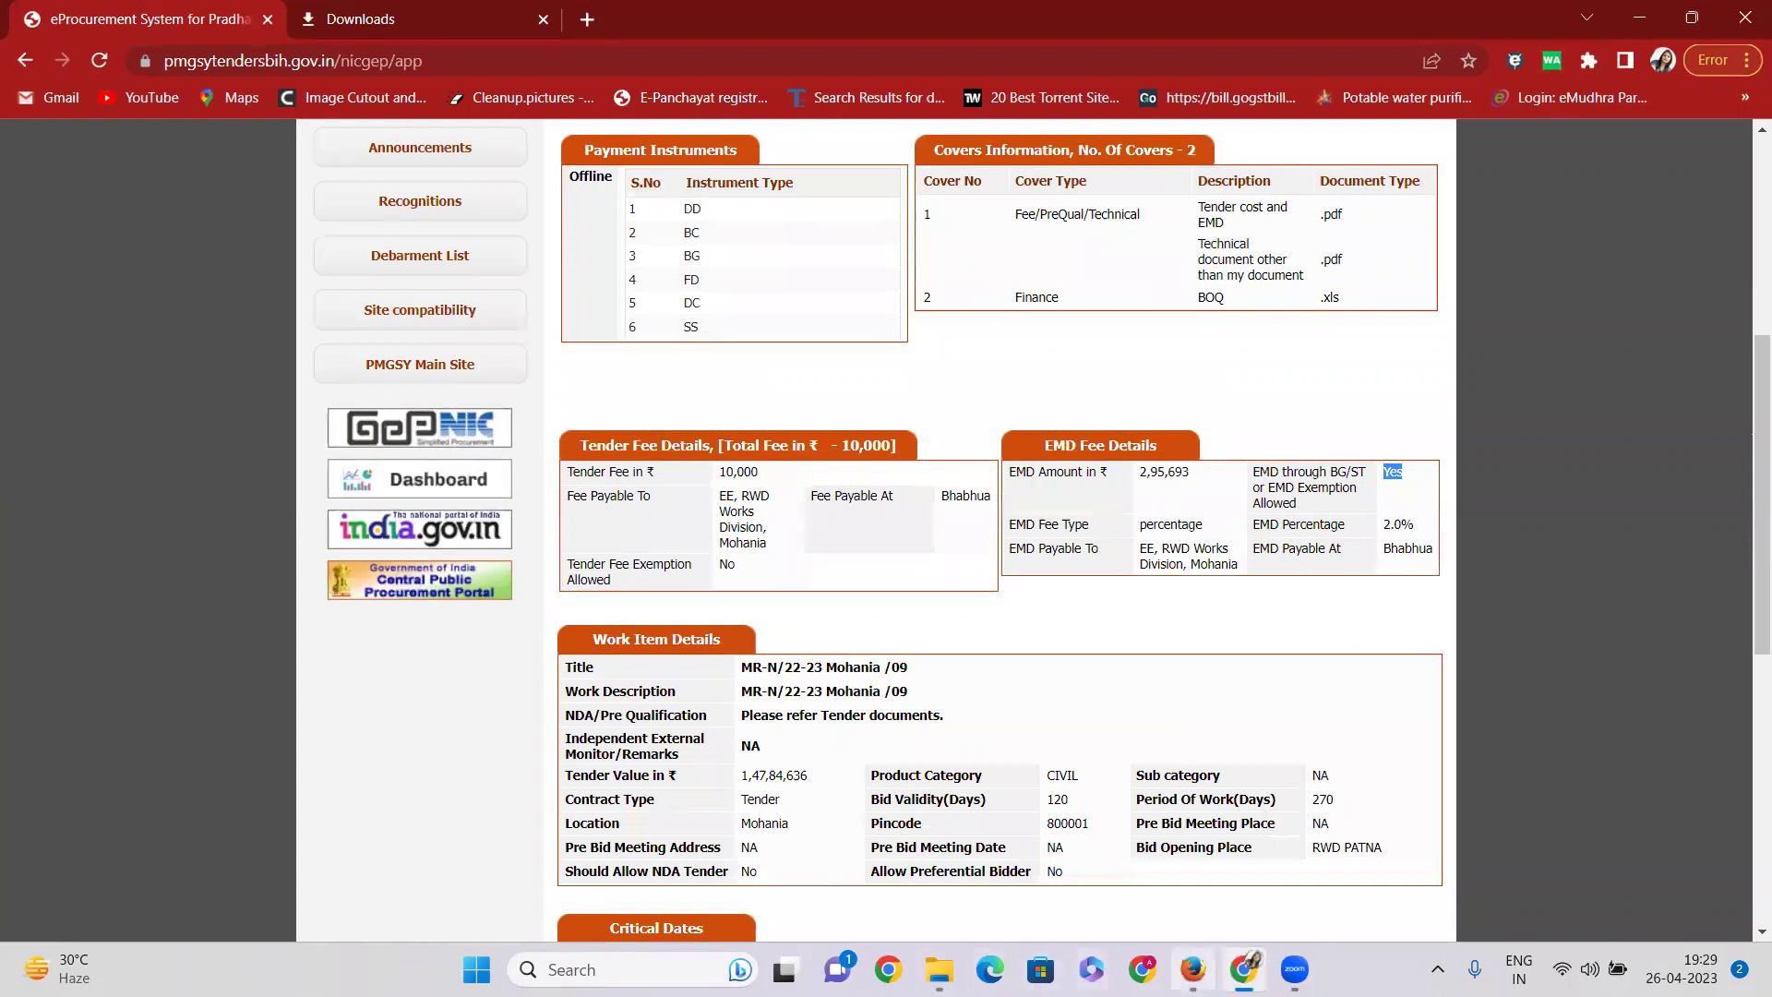
click(1193, 969)
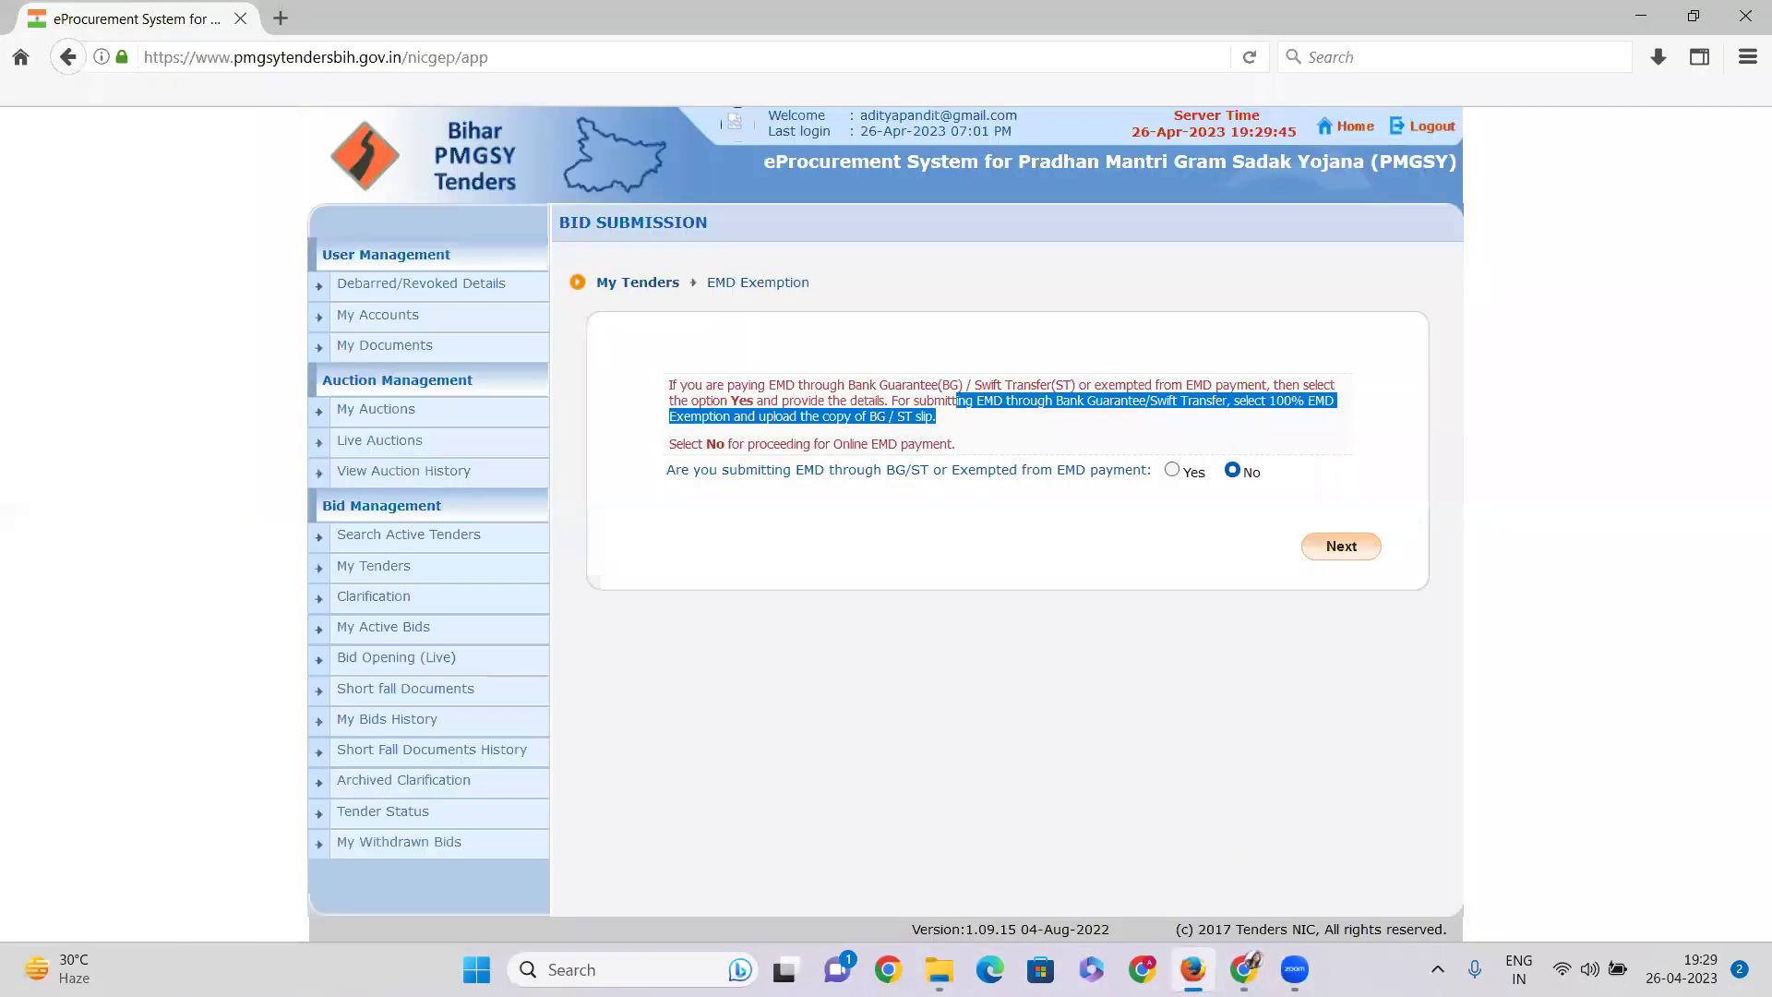
click(1245, 969)
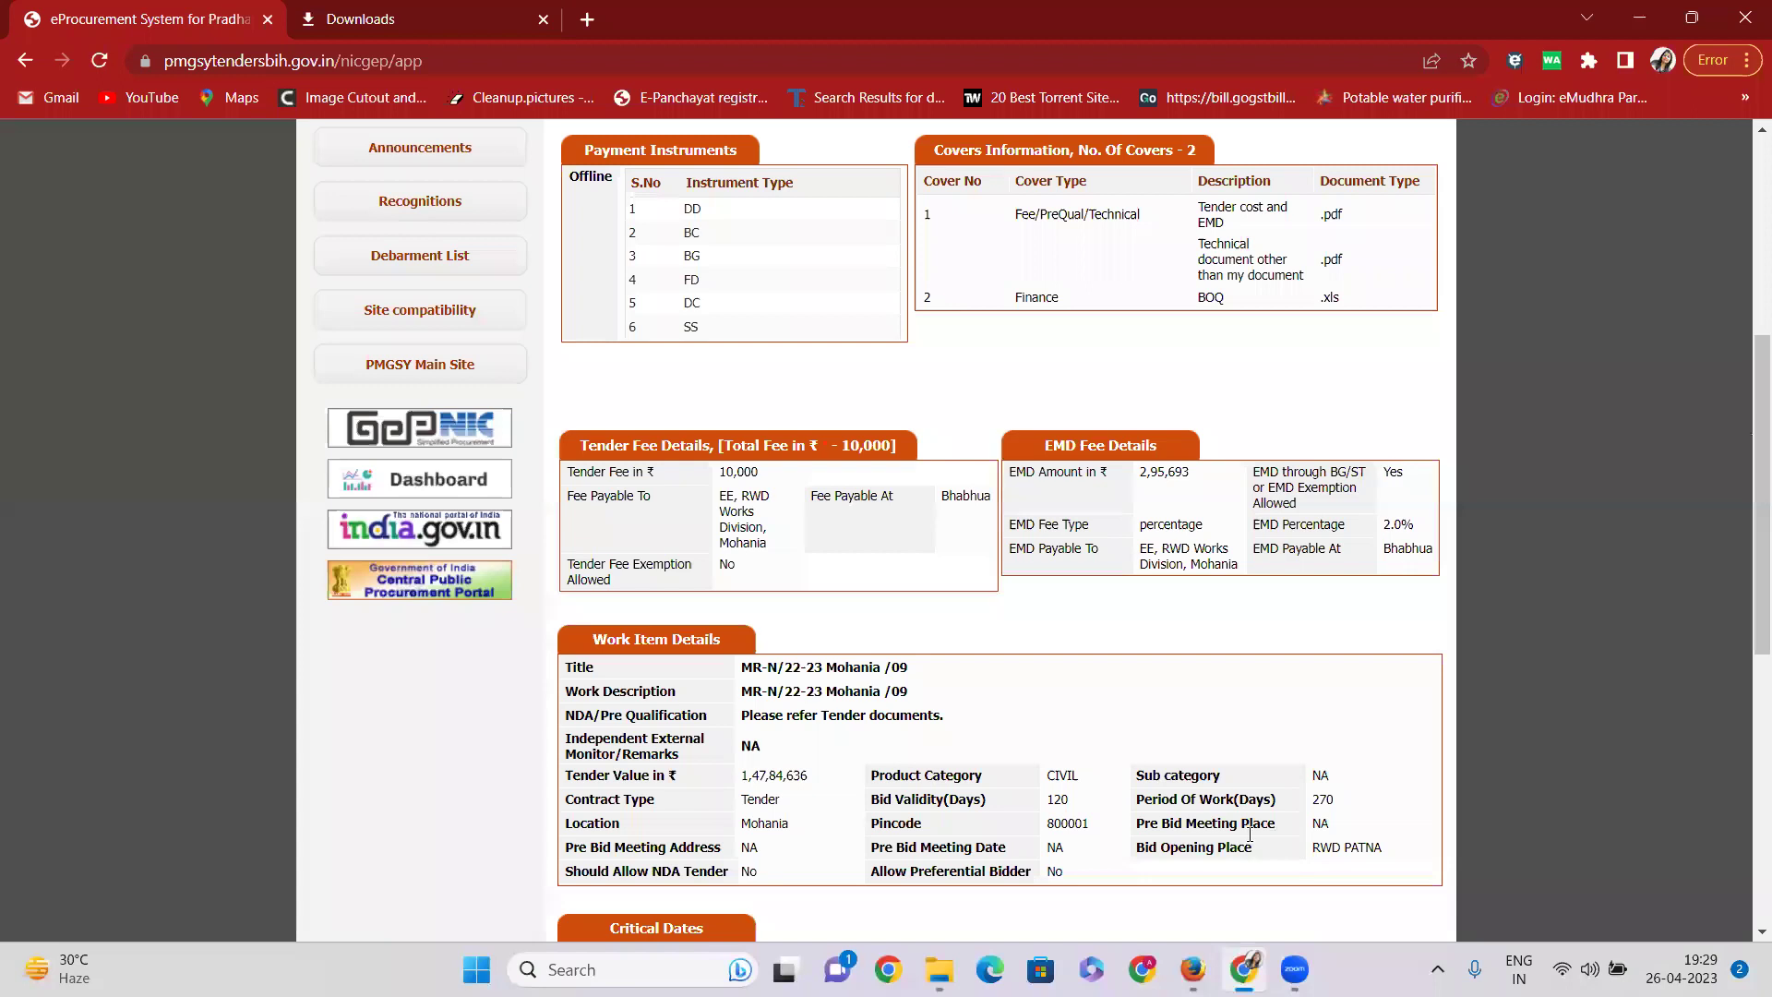
click(1192, 969)
drag(939, 417, 590, 389)
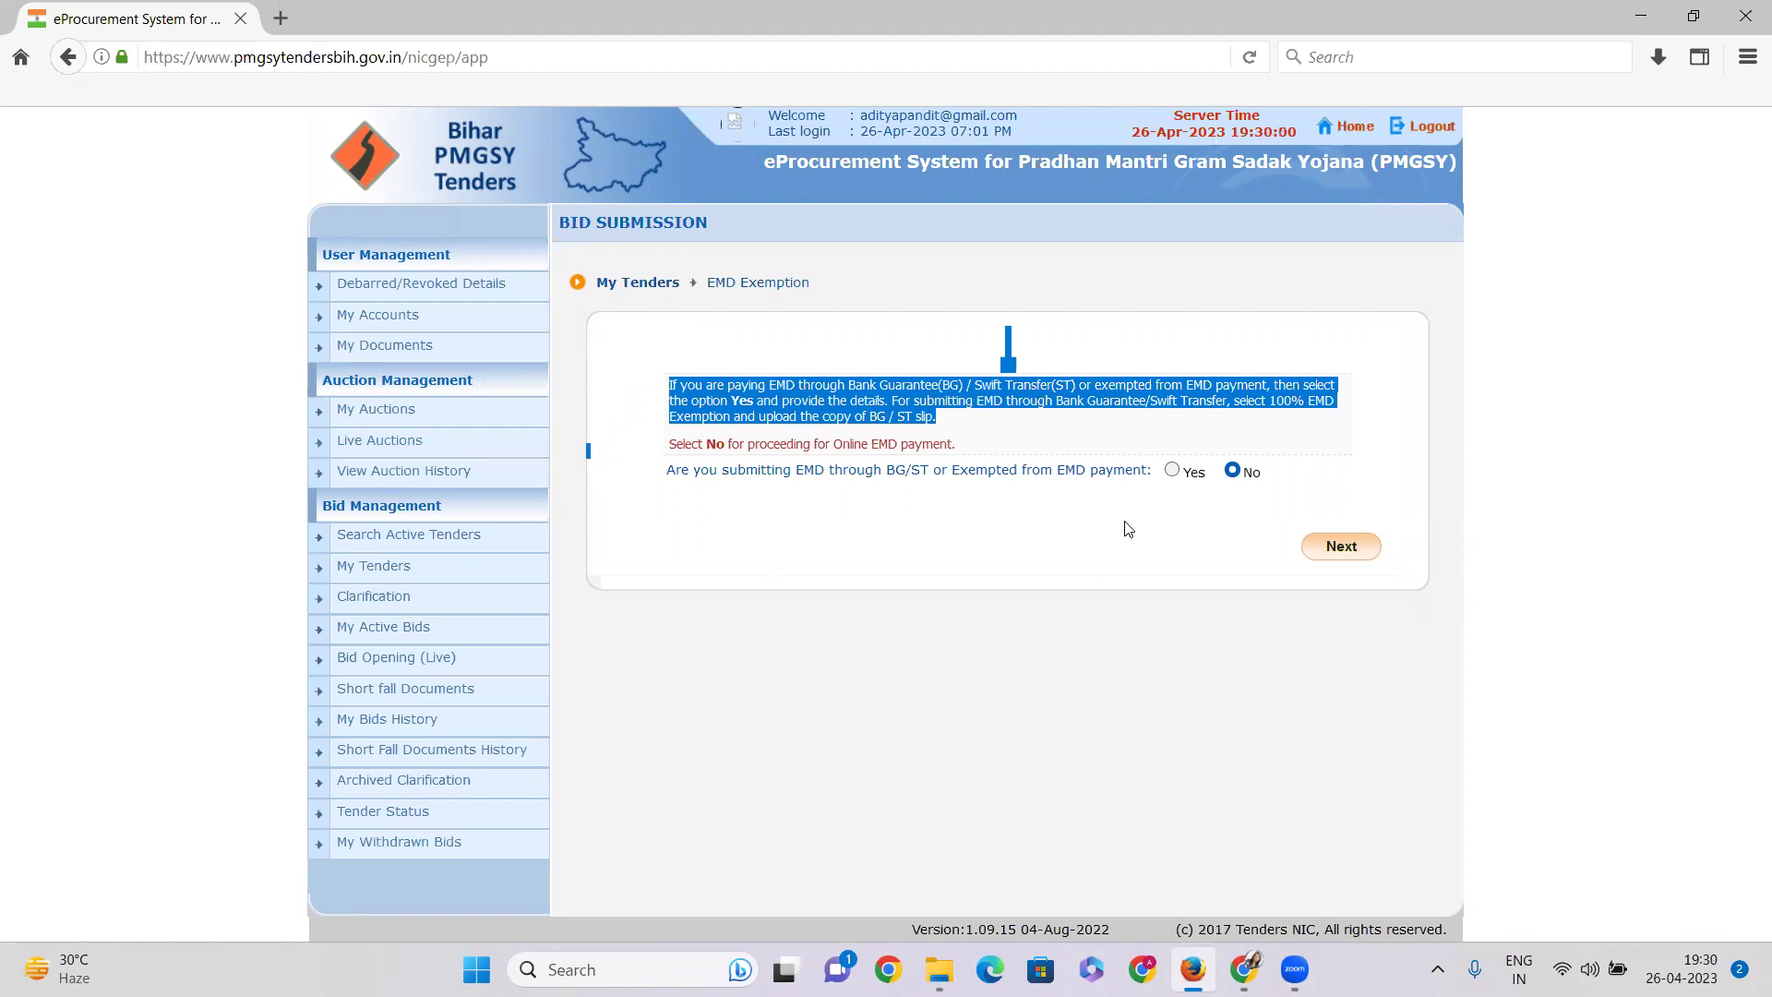
click(1172, 472)
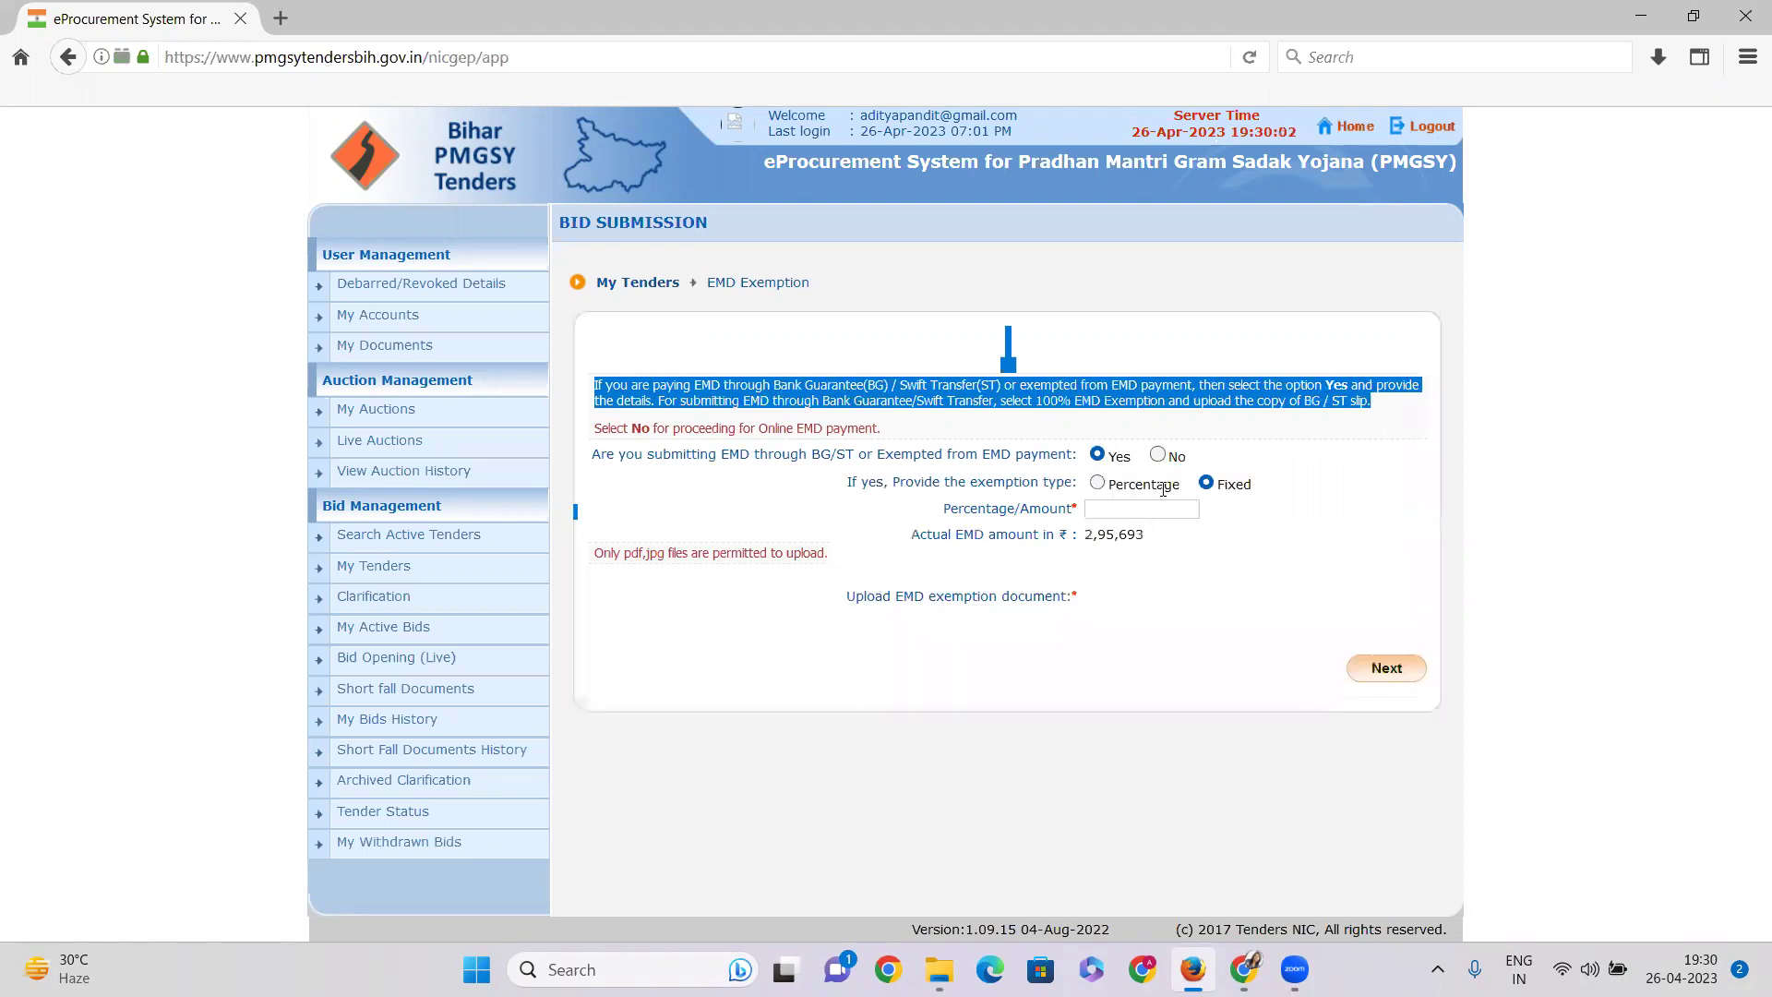
Step: Choose Percentage as the EMD exemption type, letting the Java upload component run
click(1098, 486)
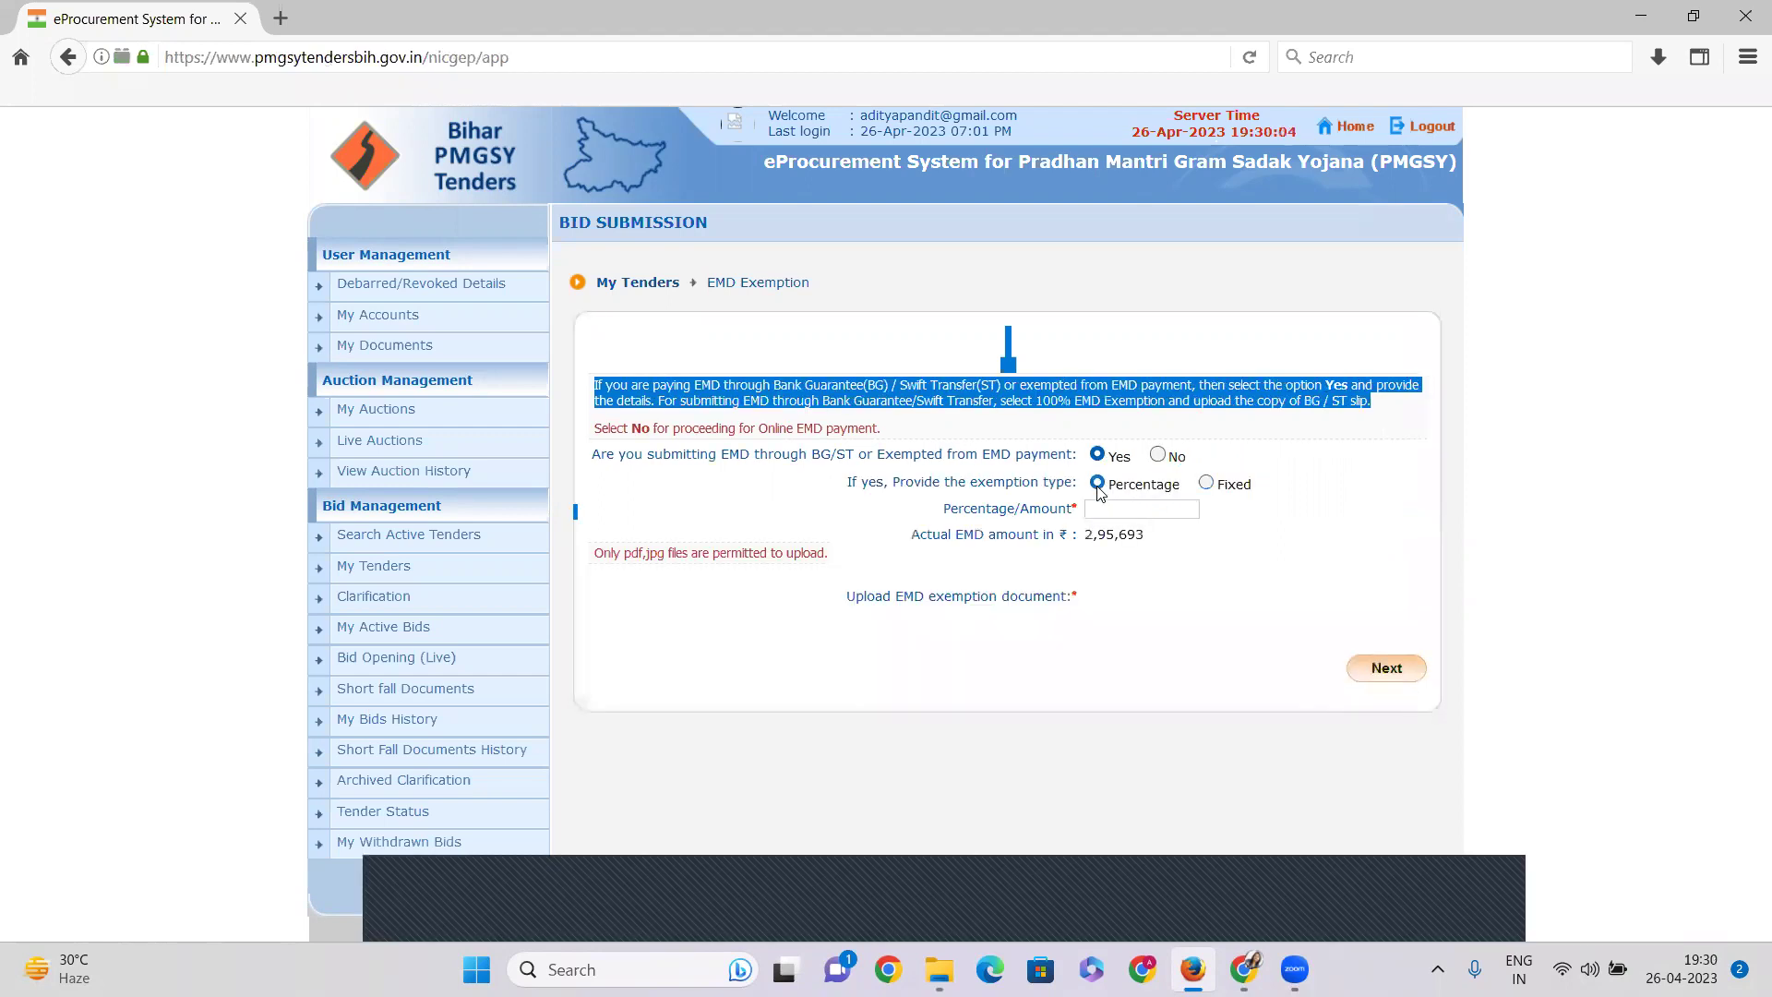
click(998, 582)
click(1119, 511)
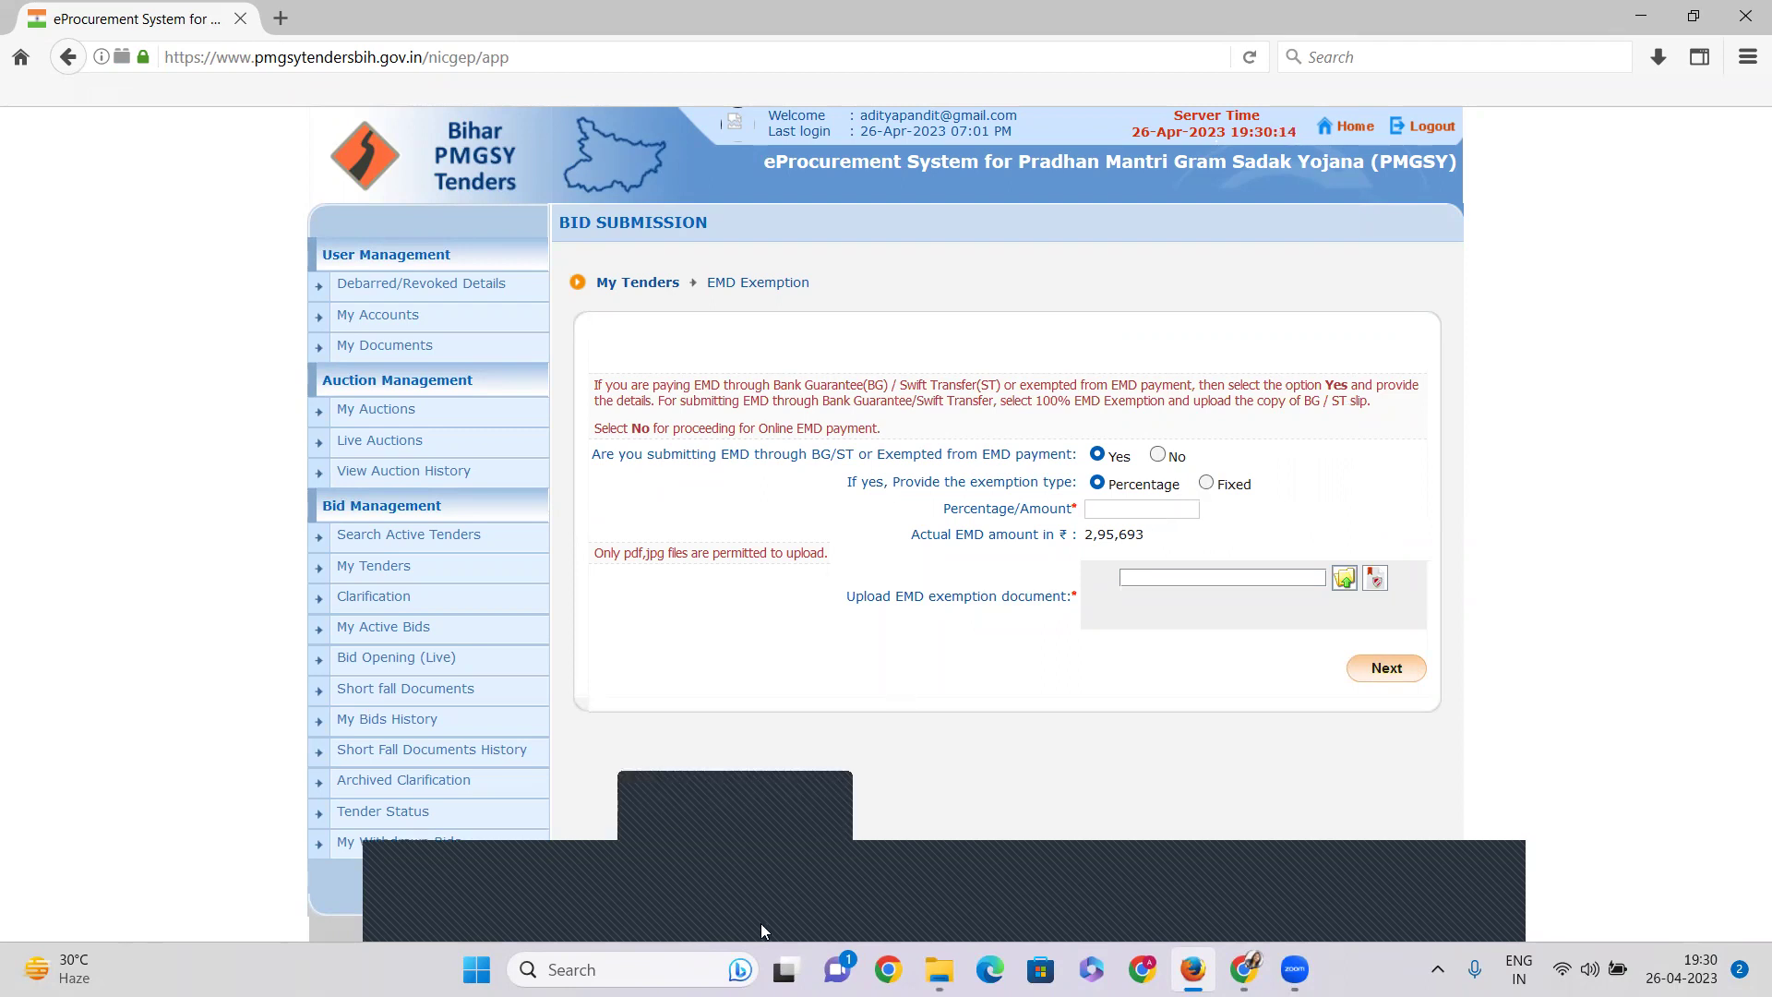
click(936, 960)
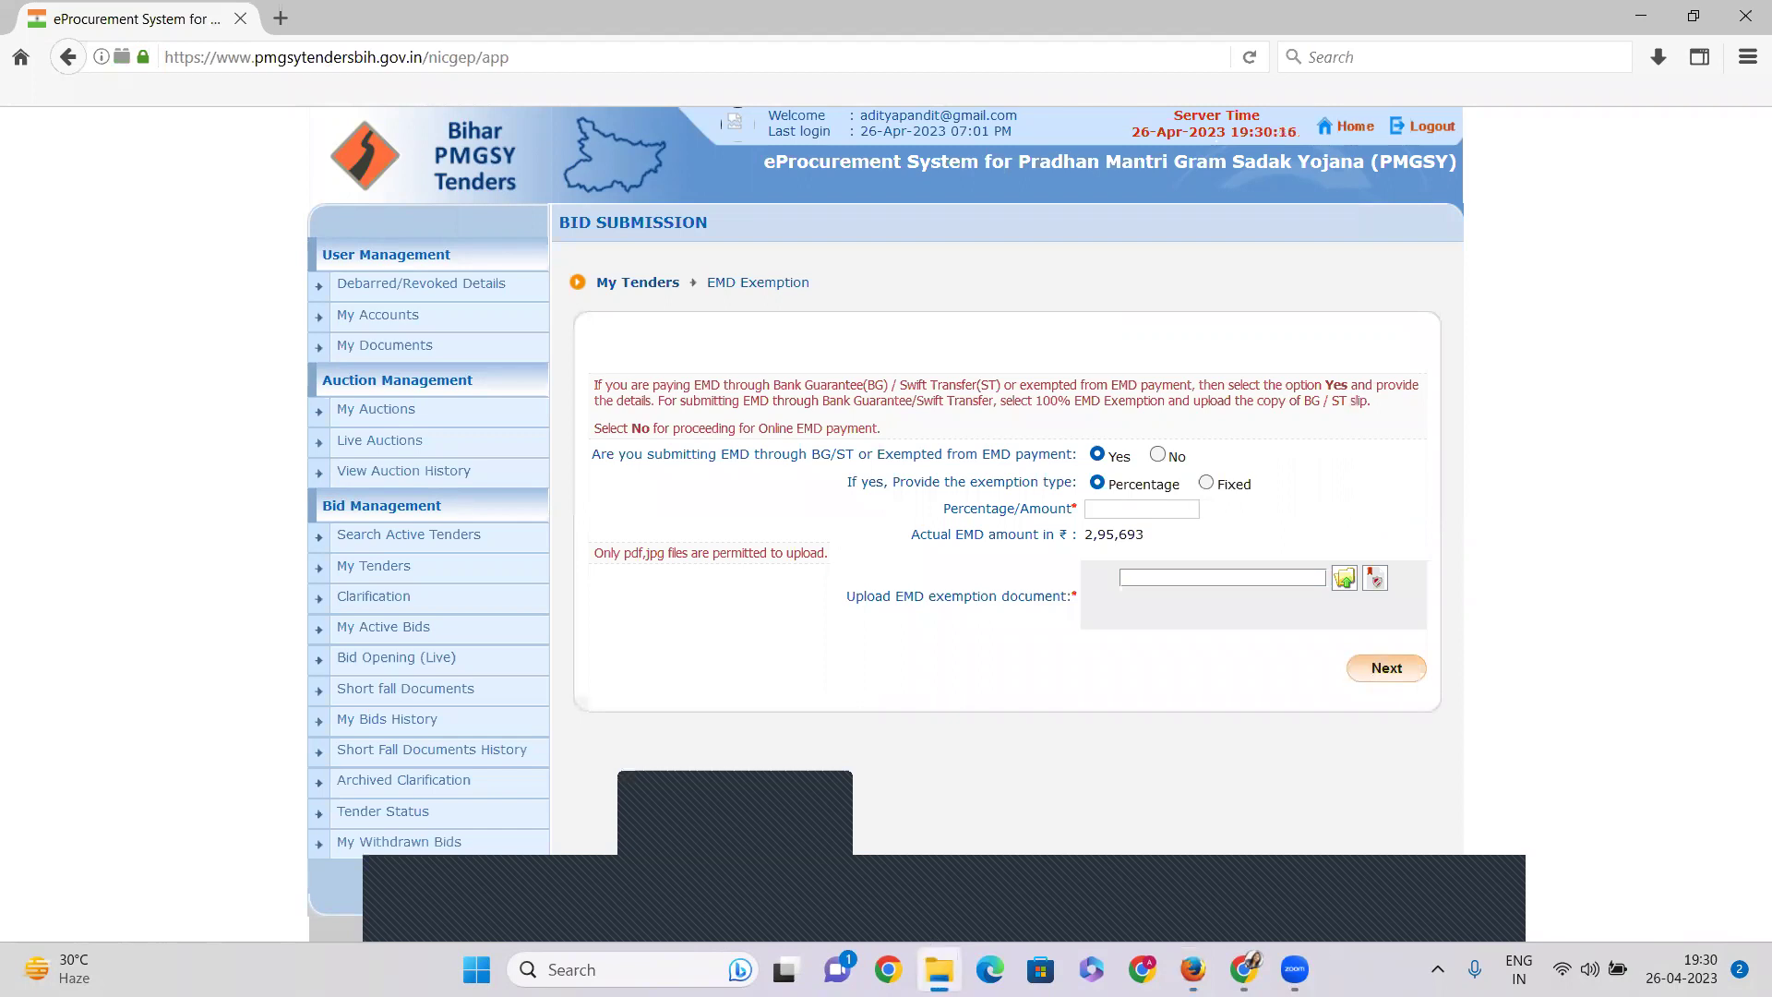
click(751, 916)
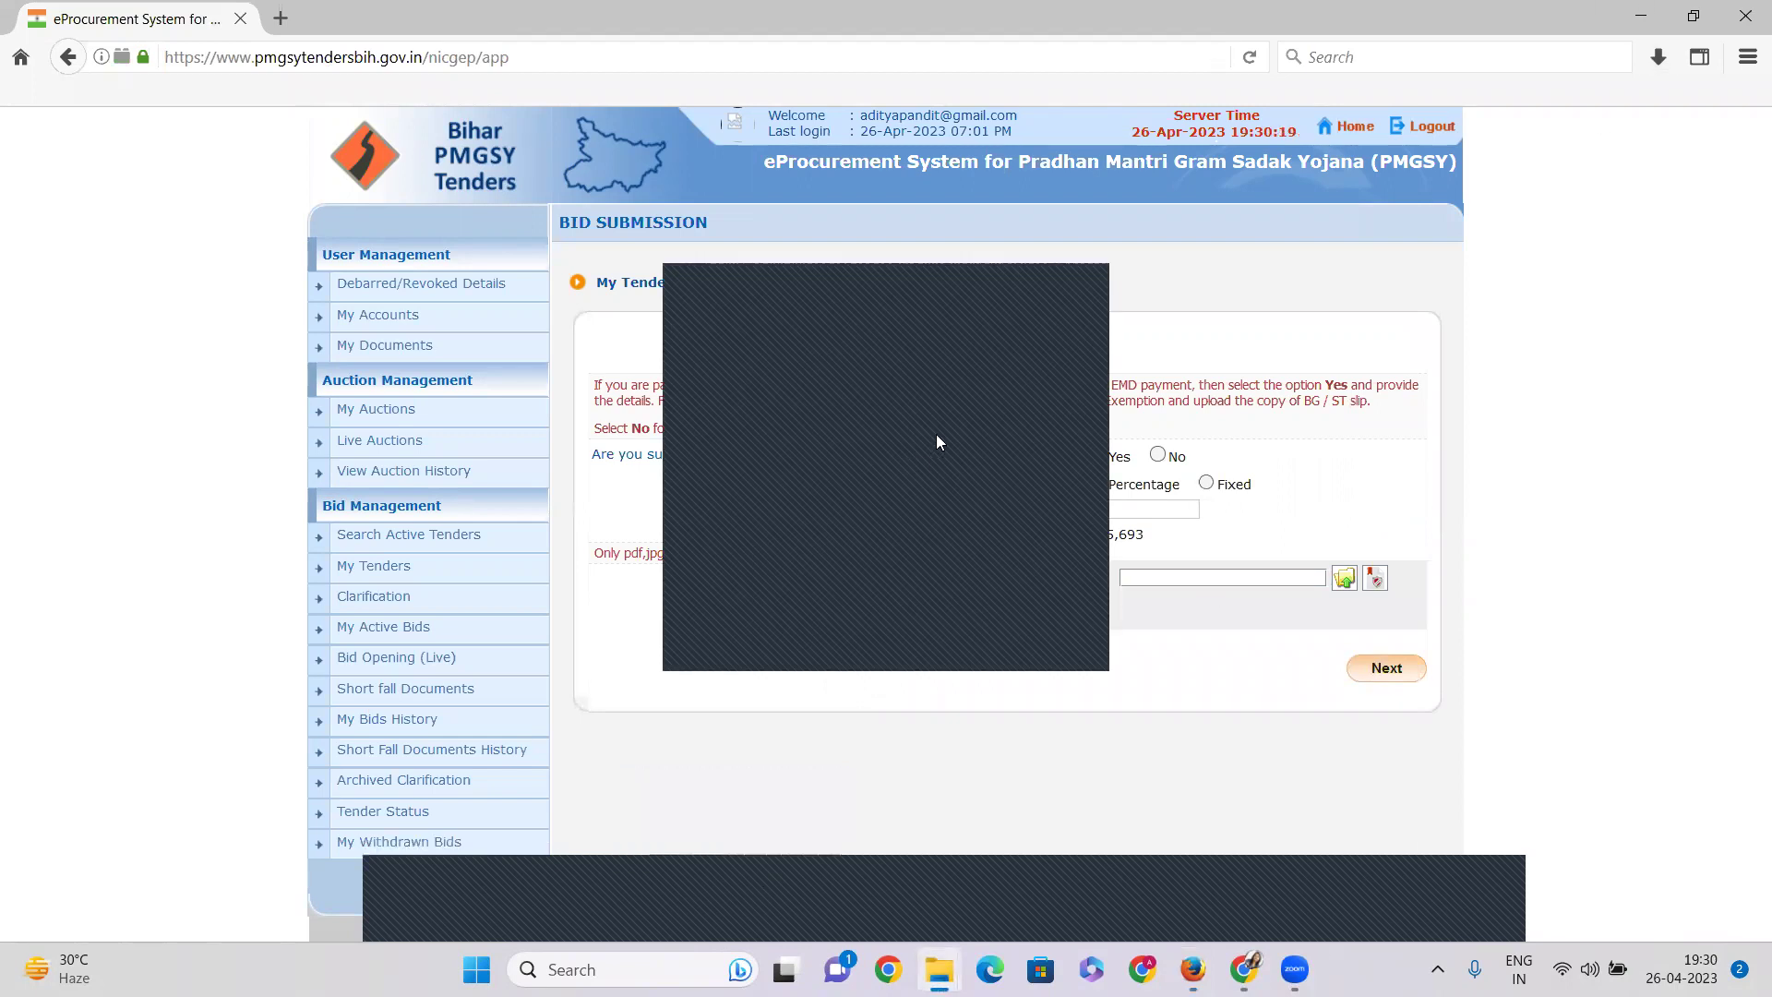
Step: Locate and preview the DD - Copy PDF in the work_198173 folder
click(1088, 293)
click(1640, 19)
click(1641, 18)
click(292, 394)
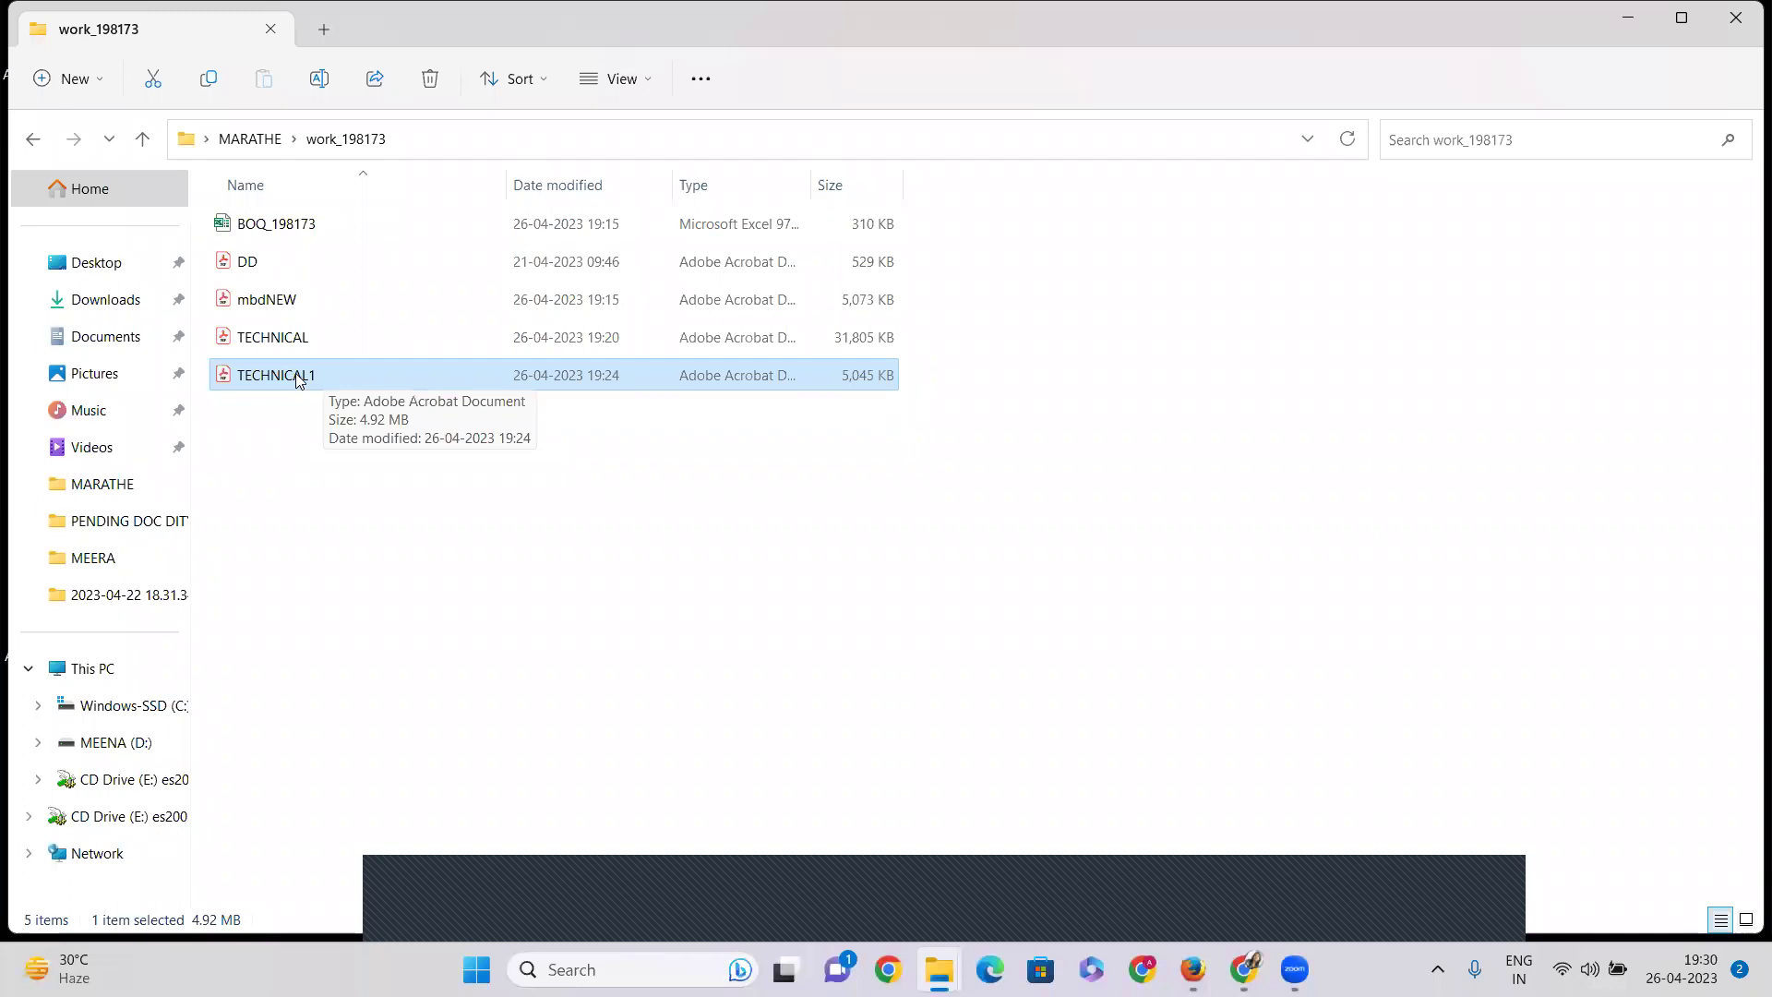
click(275, 258)
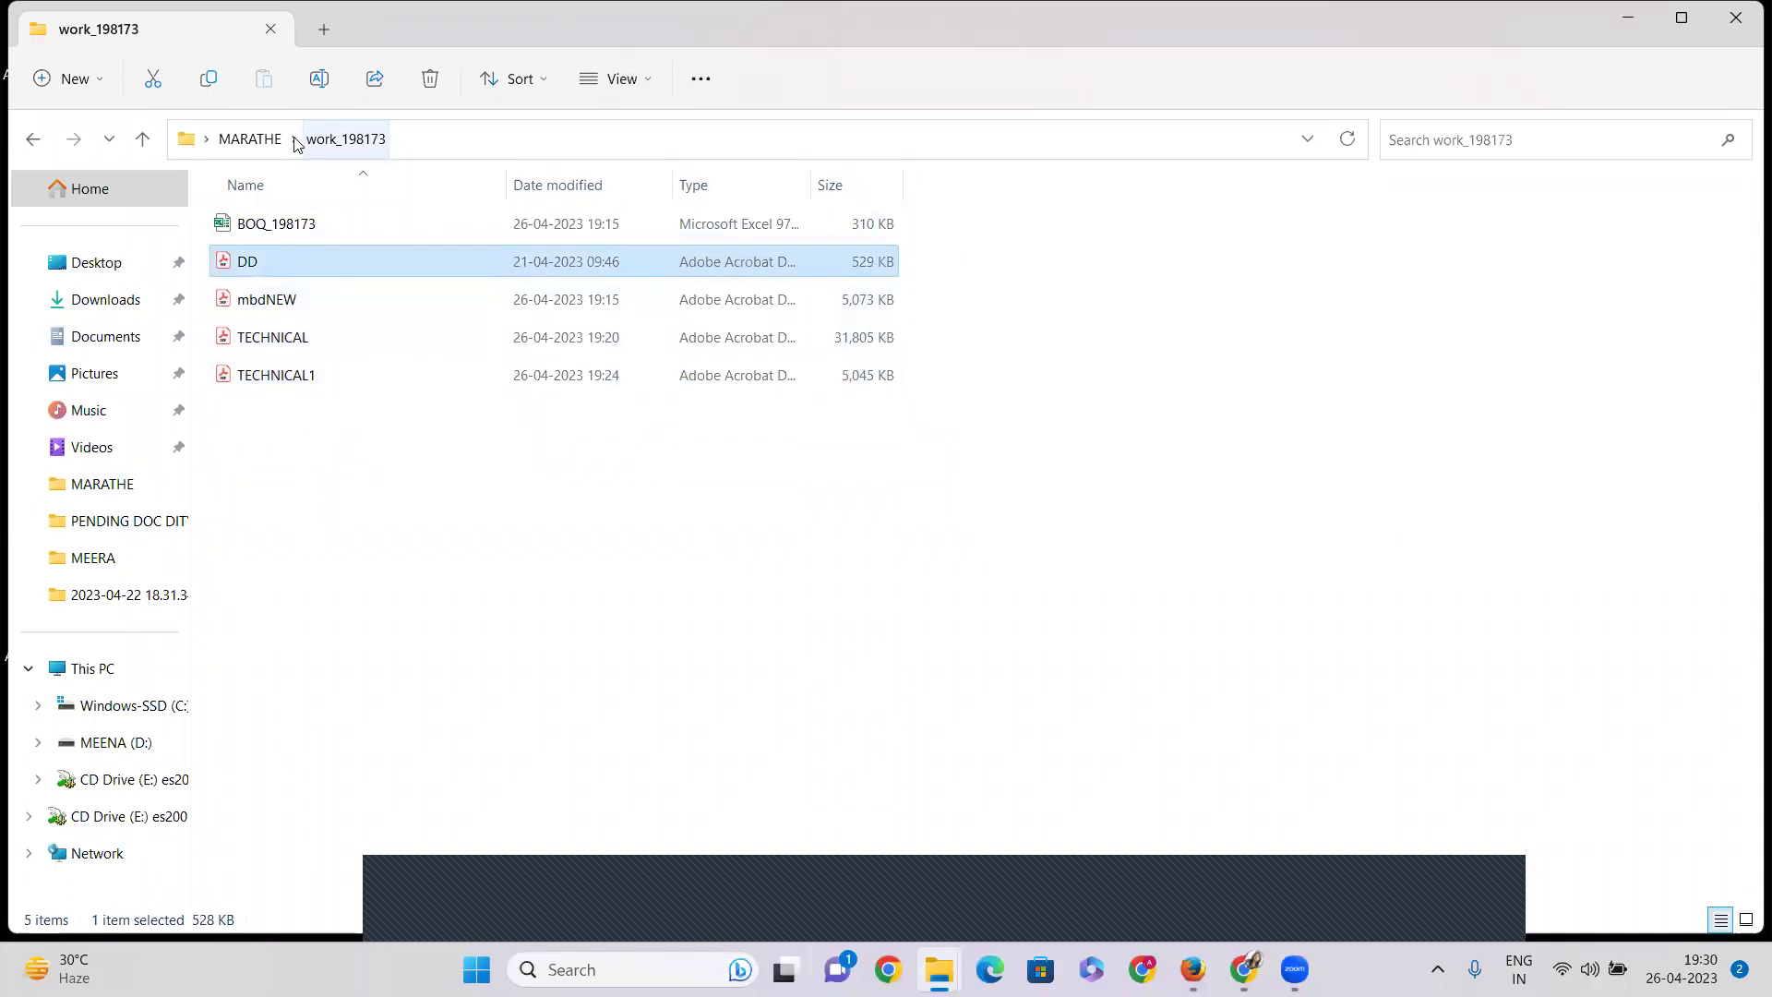
click(235, 146)
double_click(317, 225)
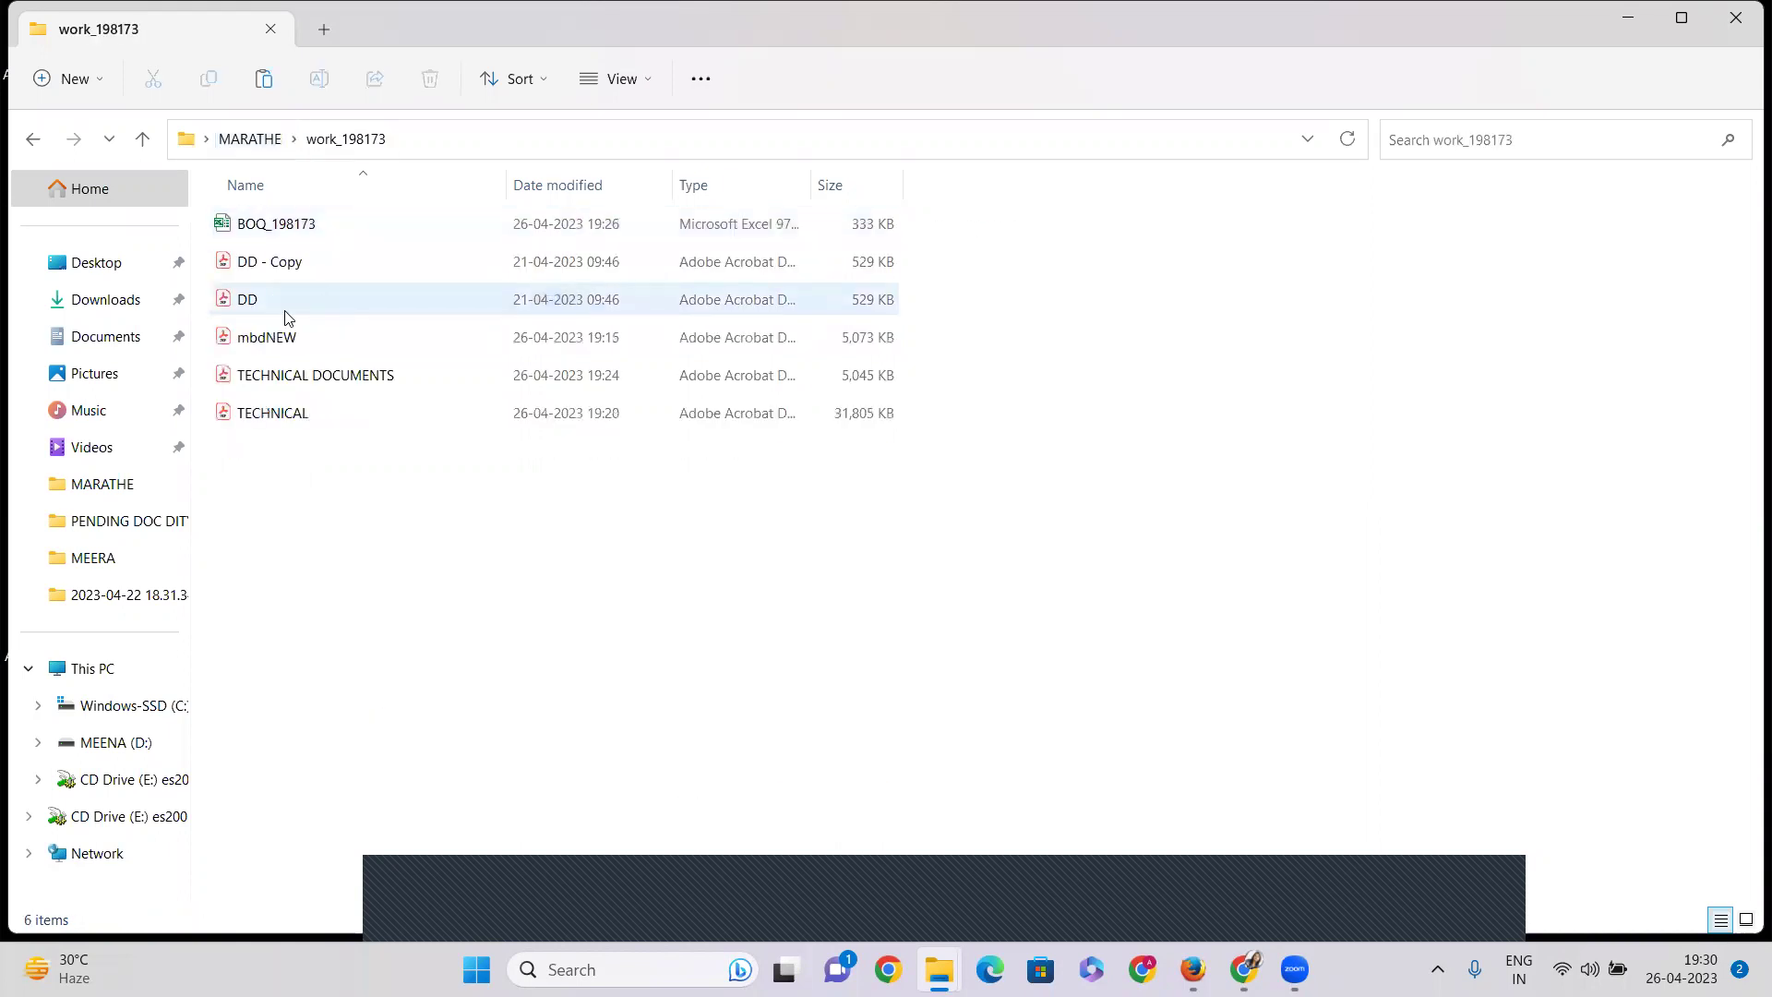
click(269, 299)
click(279, 264)
double_click(279, 265)
key(alt+Tab)
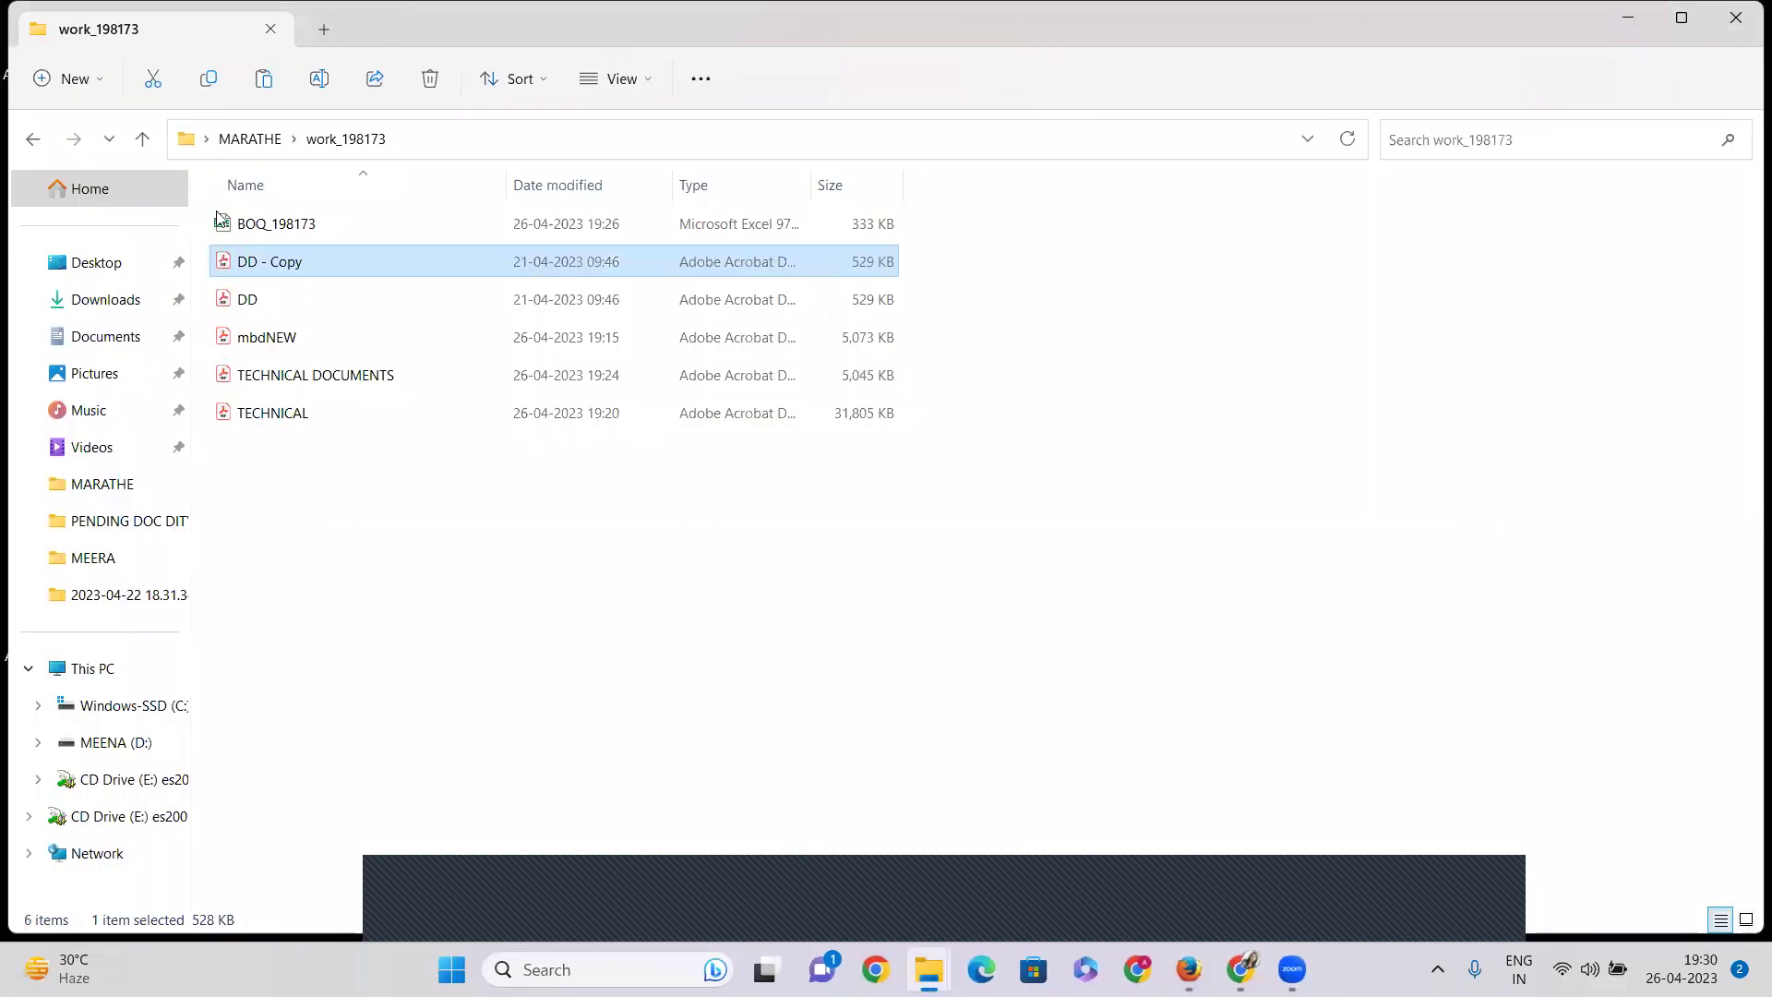
Step: Rename DD - Copy to UDYAM, refresh the folder listing, and minimize File Explorer
click(273, 265)
text(UDYAM)
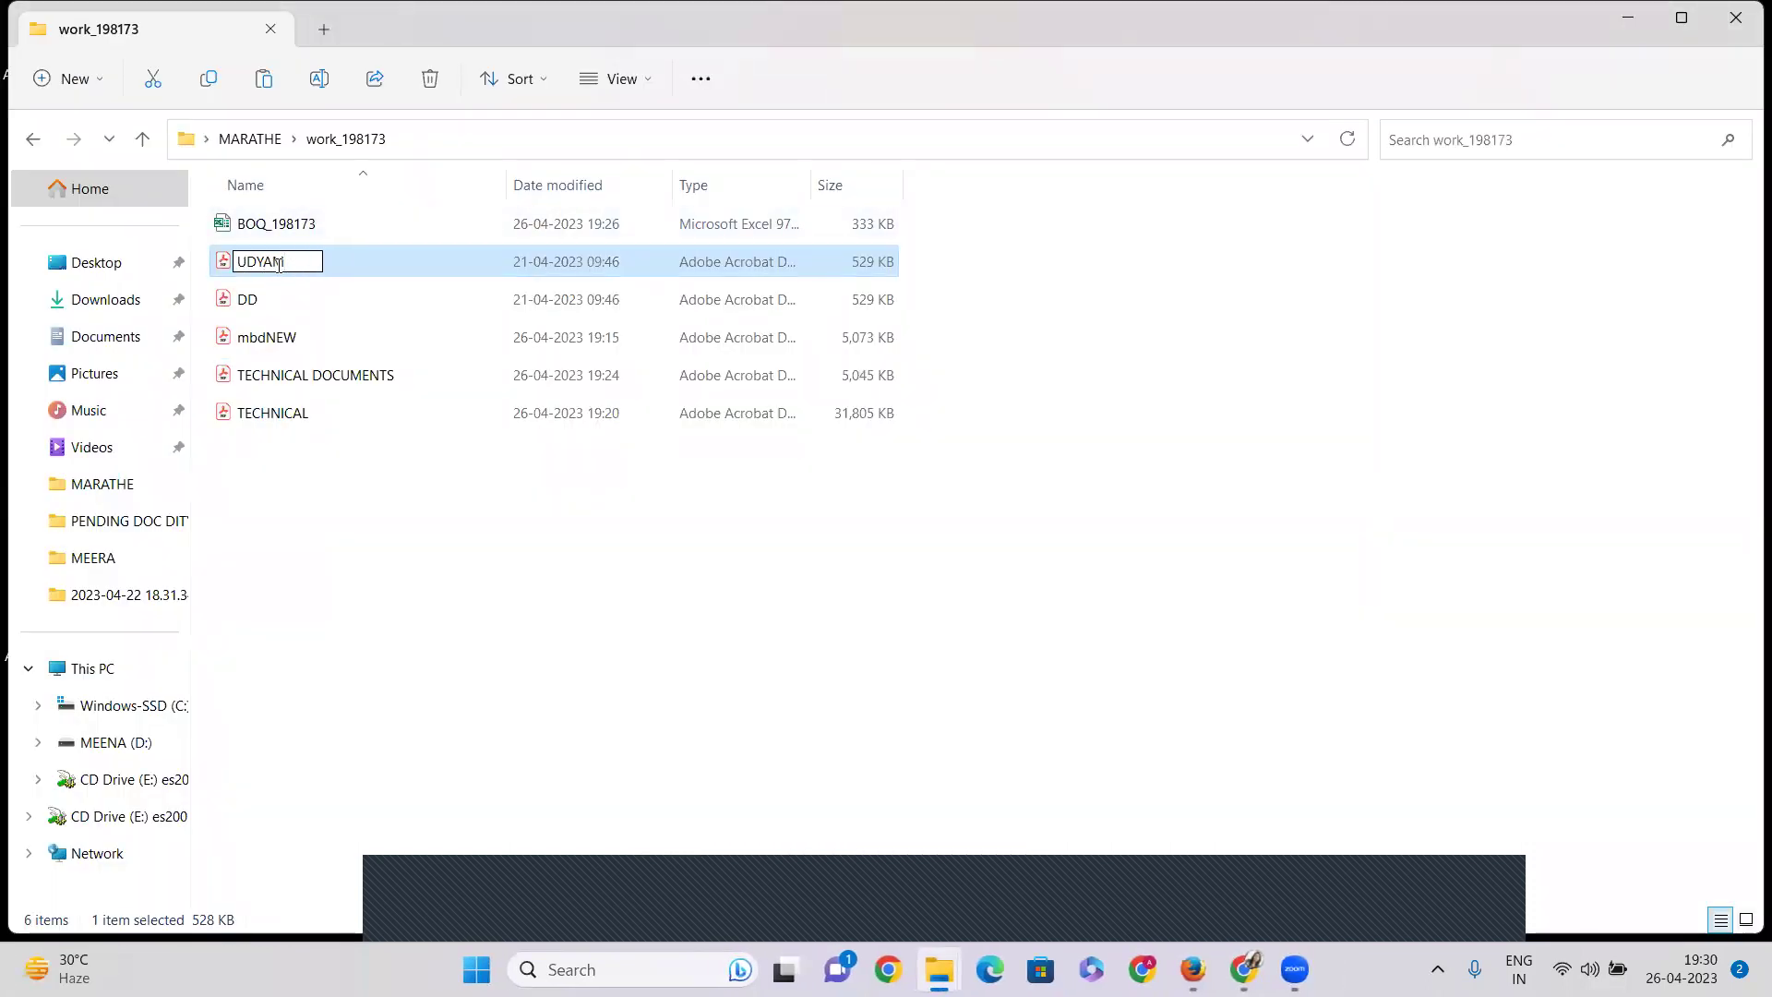
key(Escape)
click(324, 482)
click(262, 134)
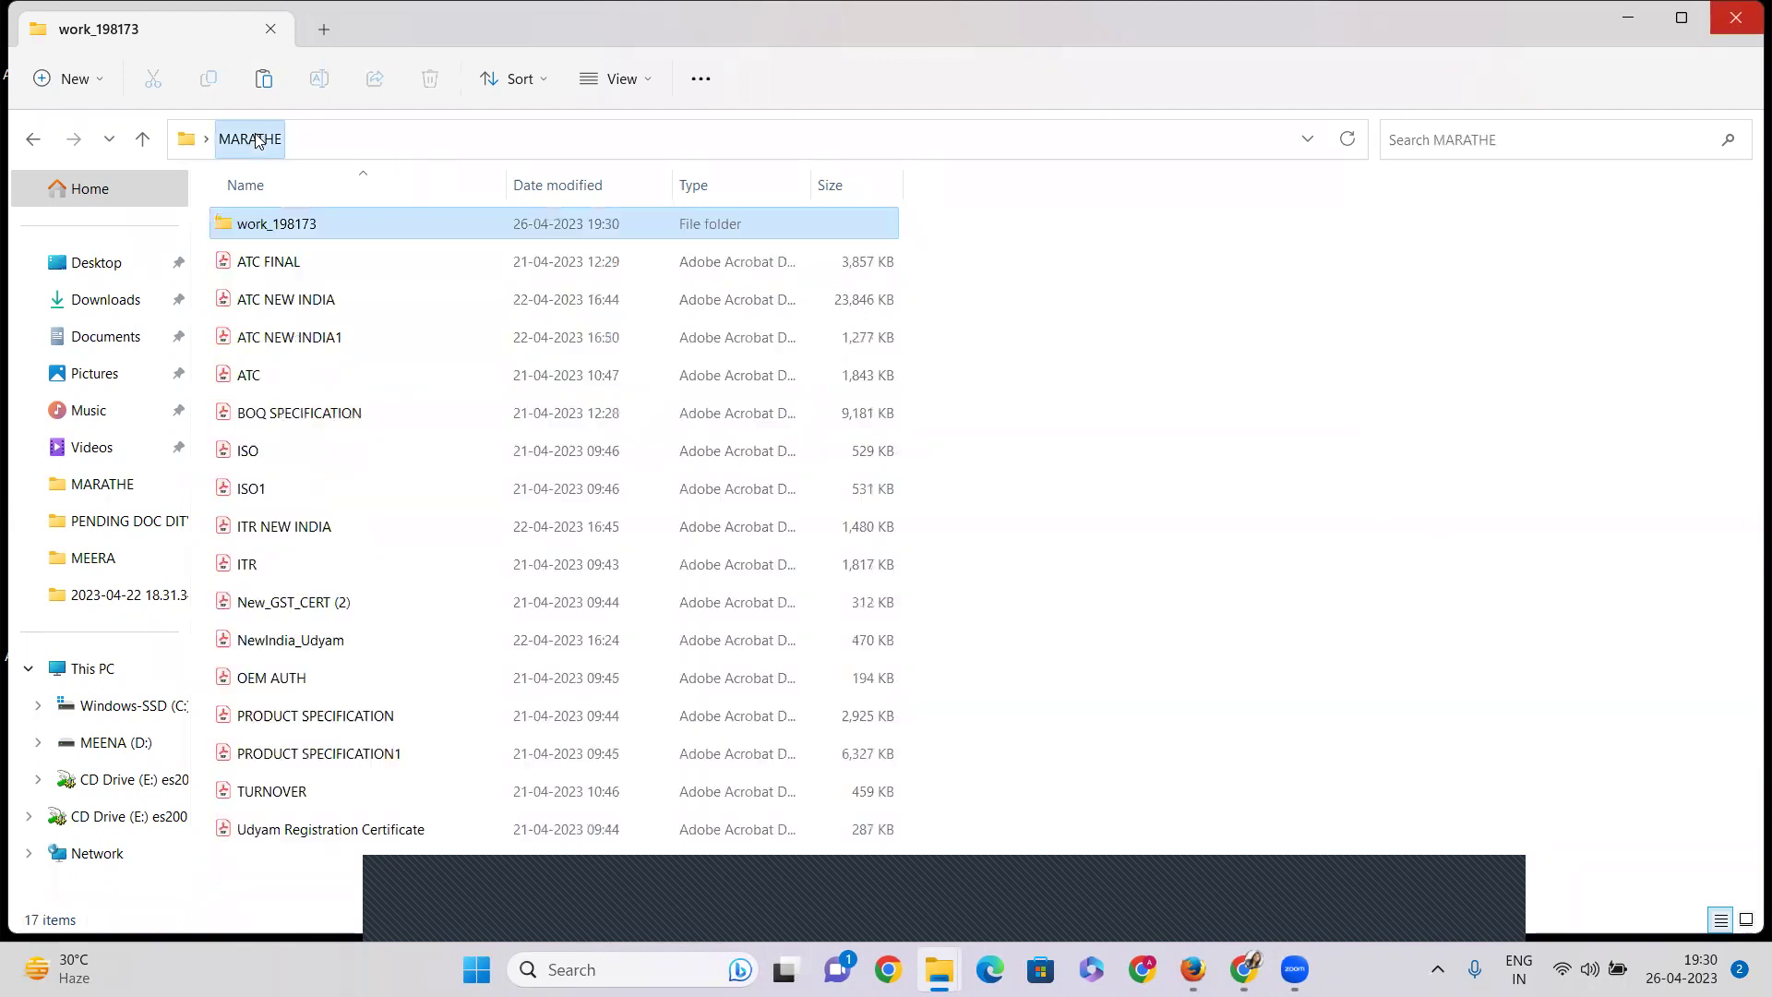
double_click(325, 217)
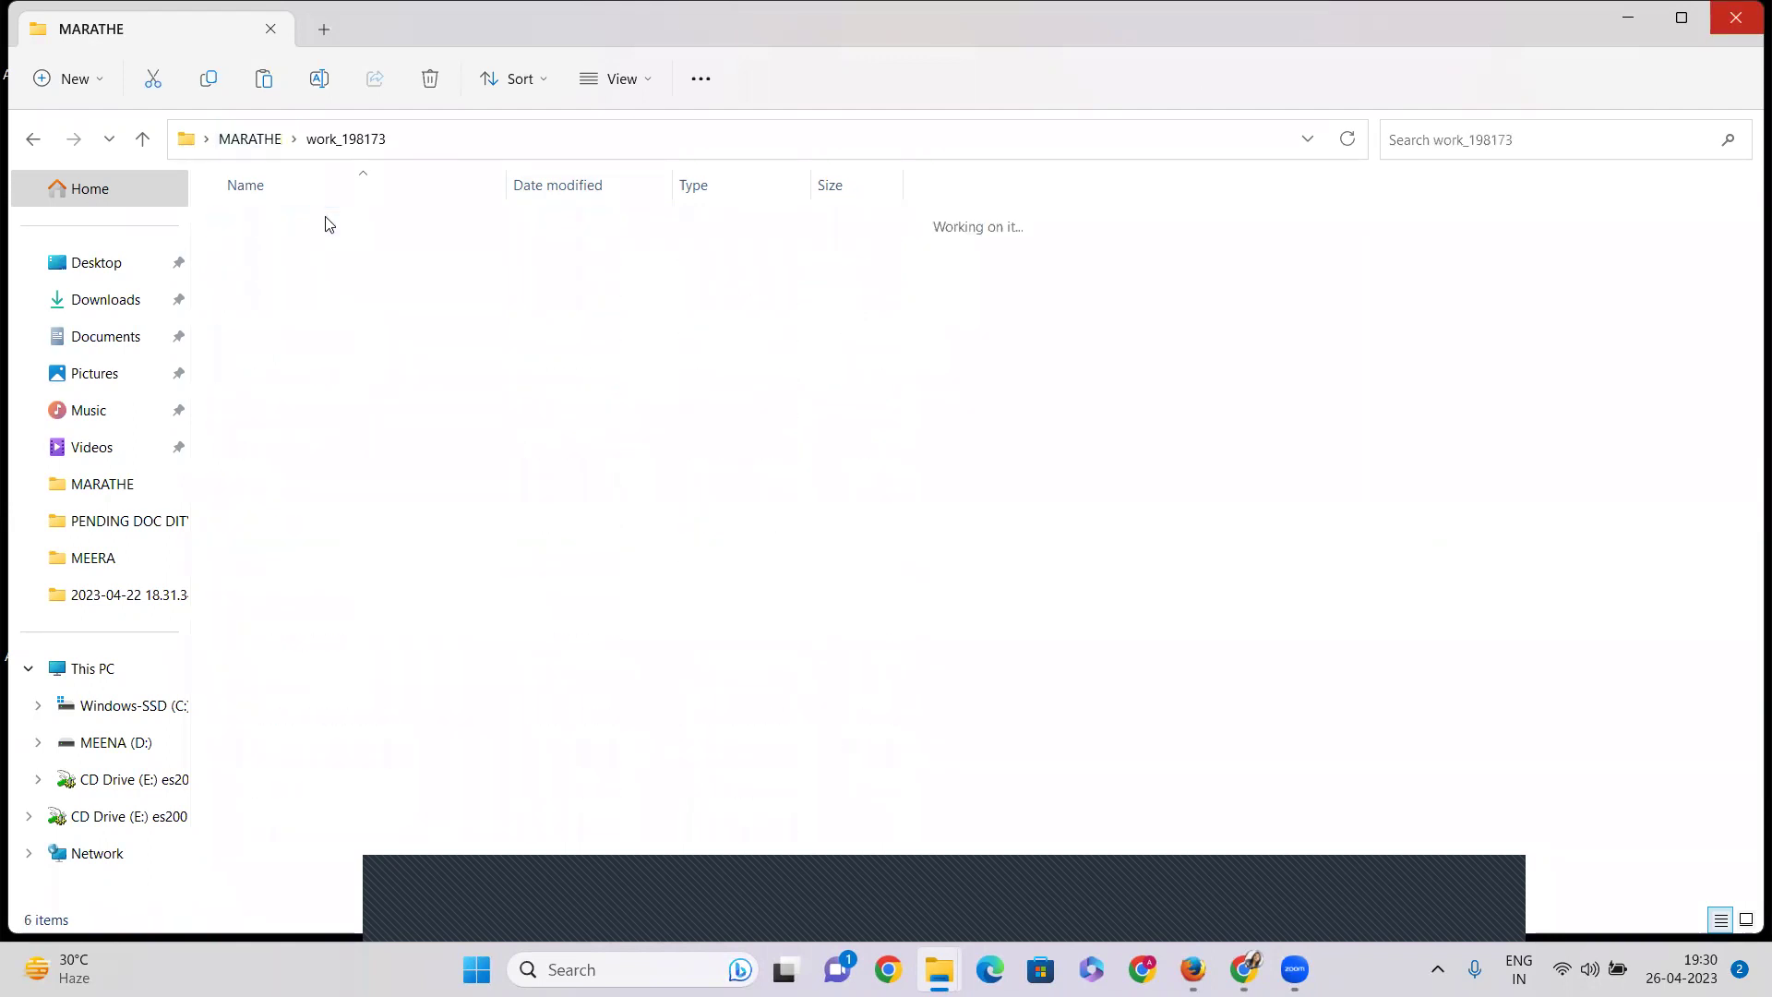
click(1629, 17)
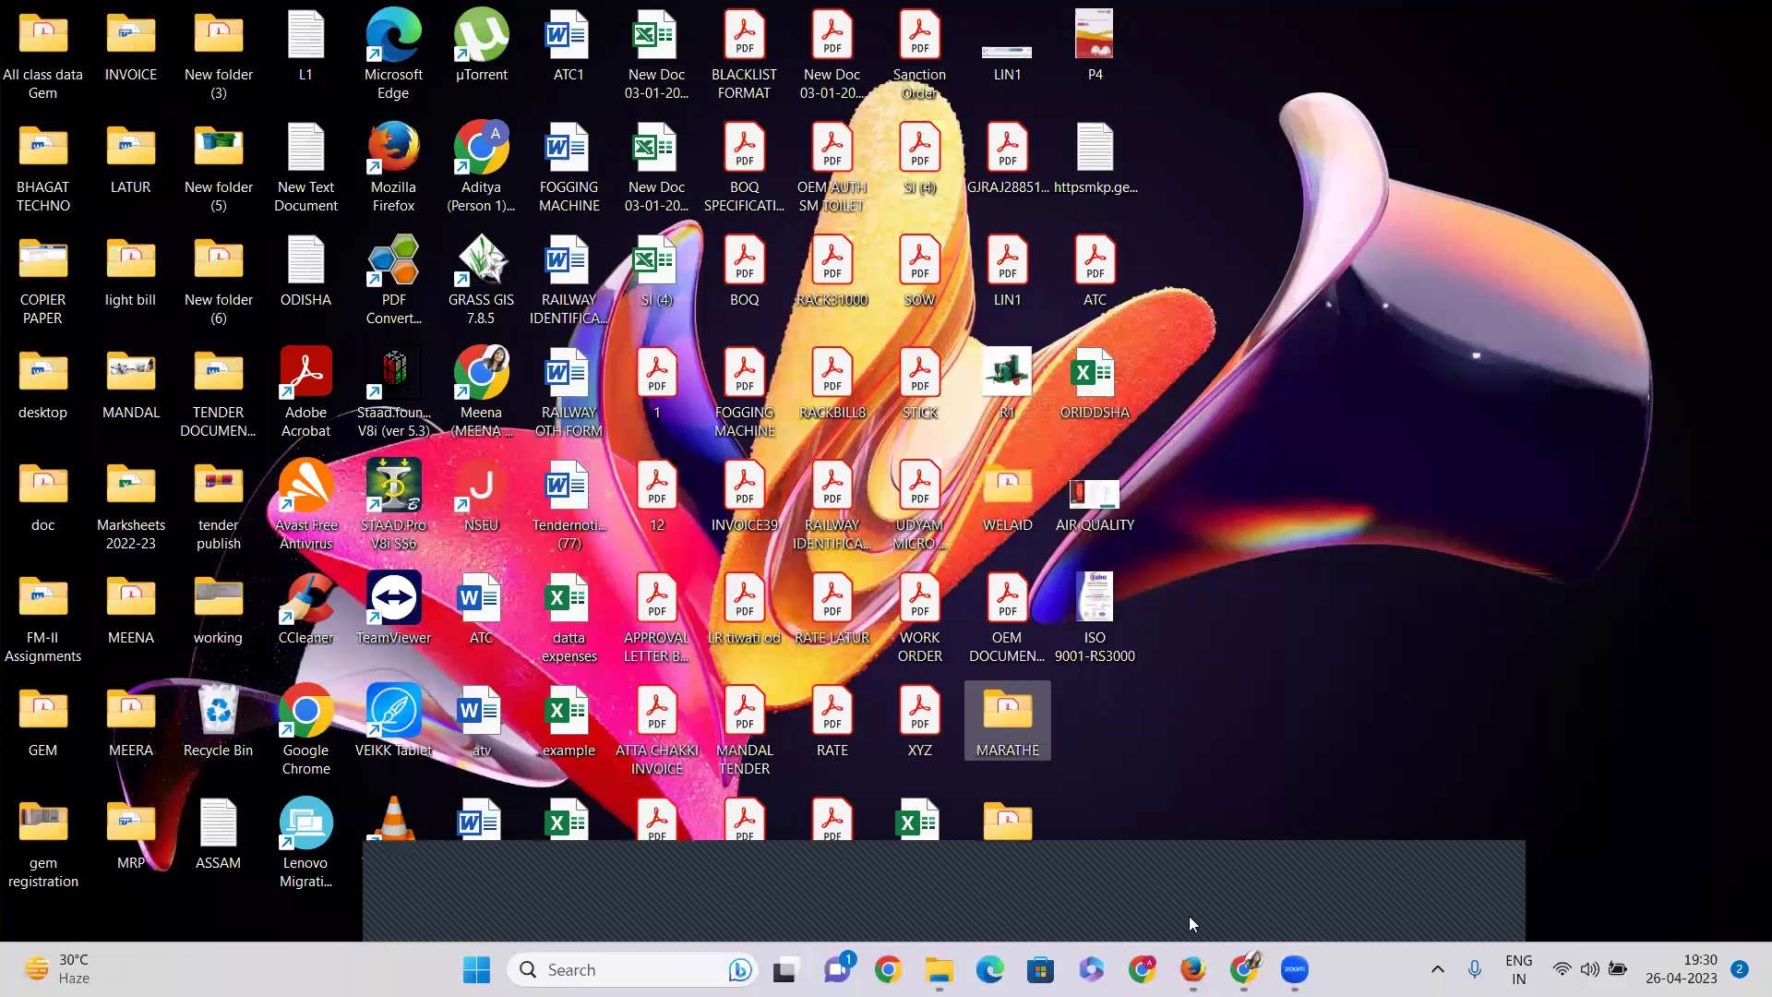
Step: Enter 100 percent EMD exemption, leaving 0.00 EMD payable, and dismiss the payment notice
click(1046, 915)
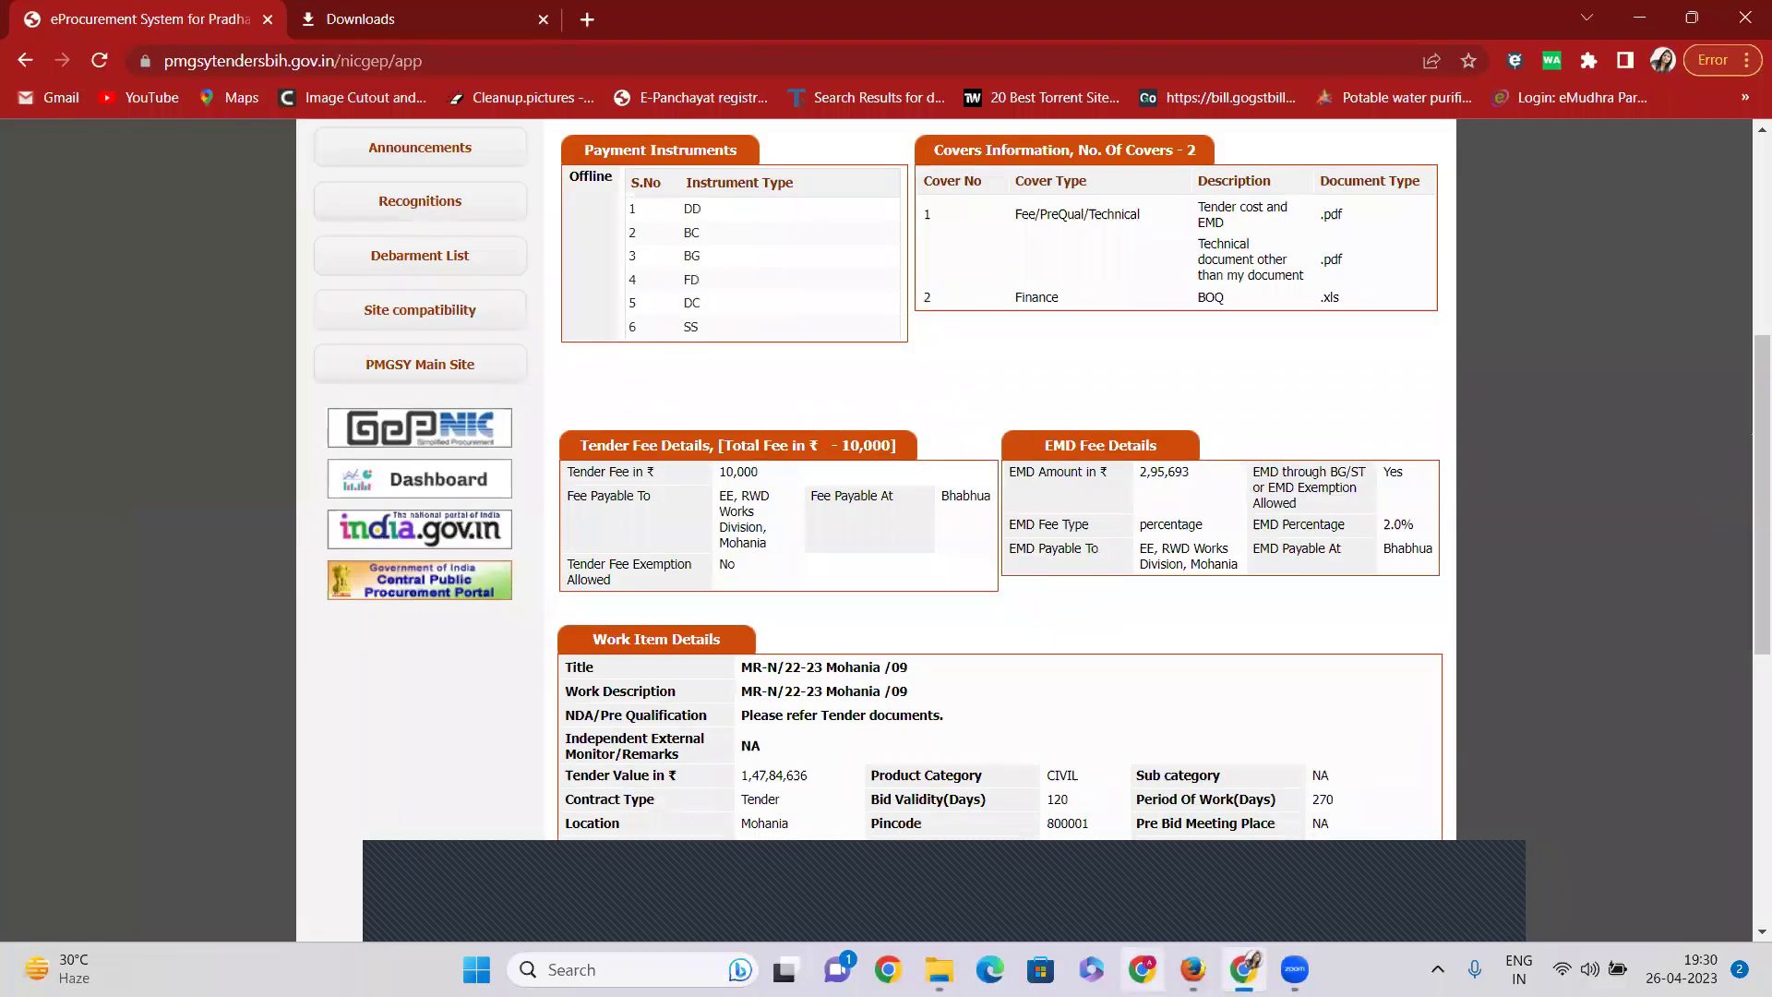
click(1192, 970)
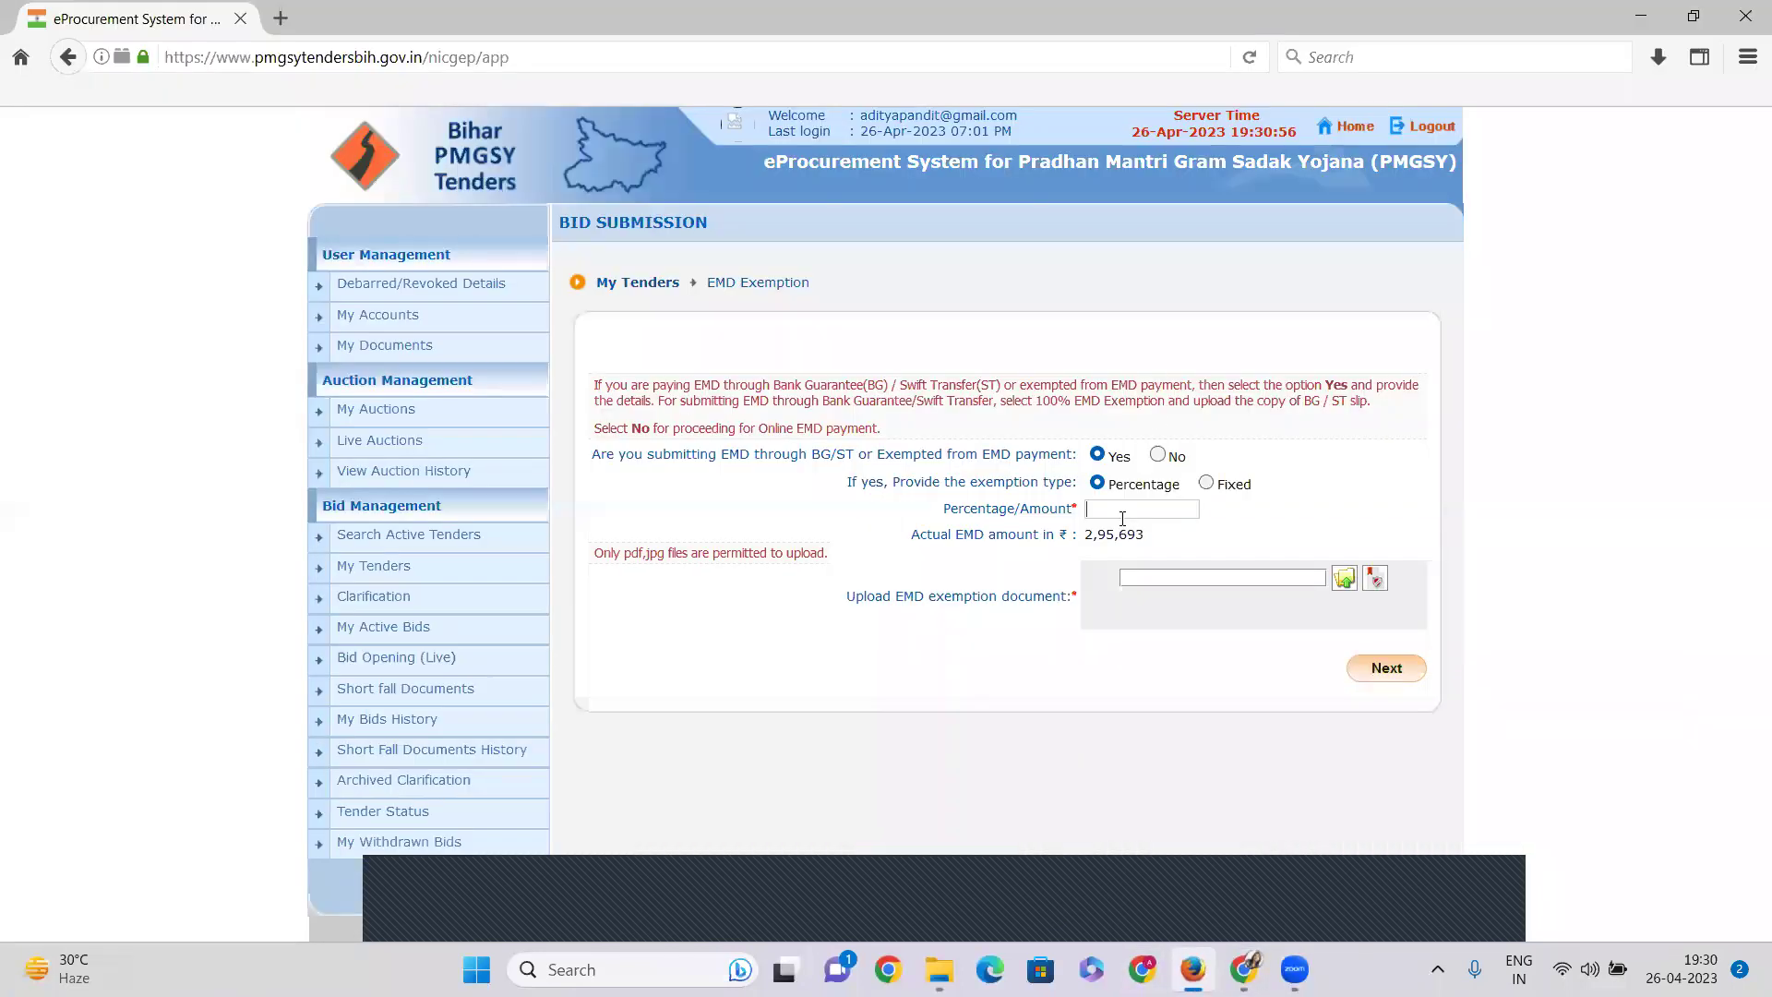
click(1122, 515)
text(100)
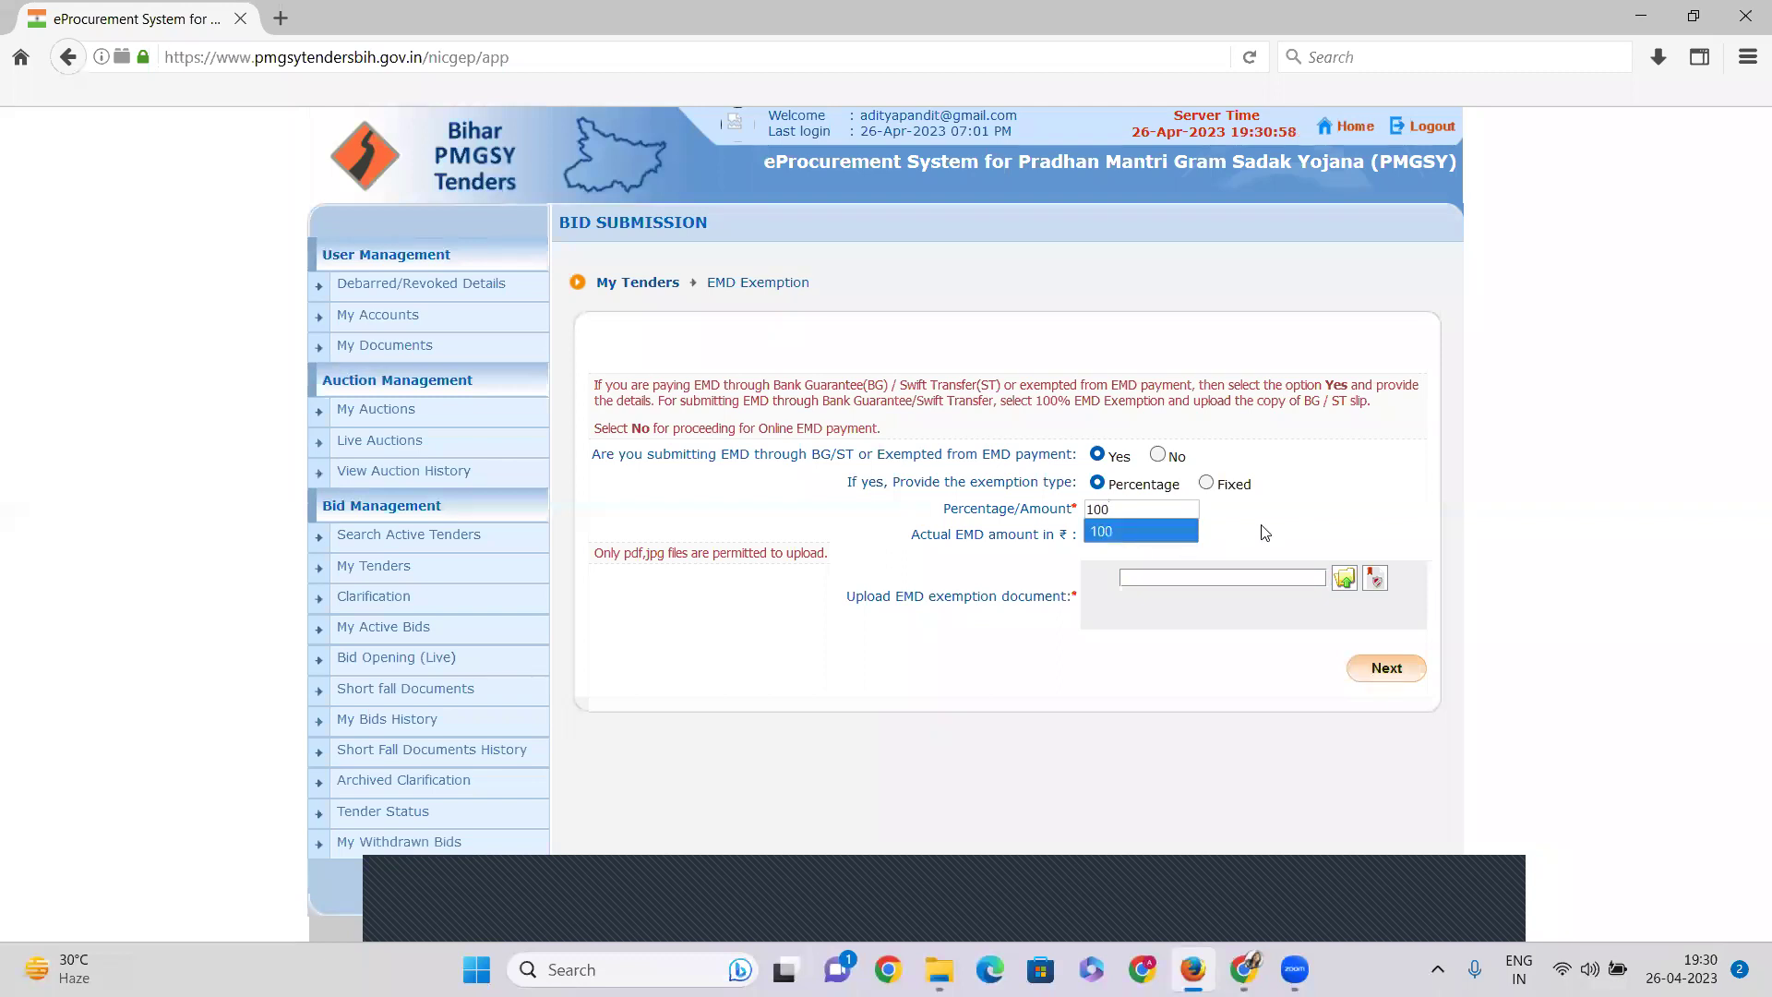
click(1113, 536)
drag(1017, 432, 1056, 441)
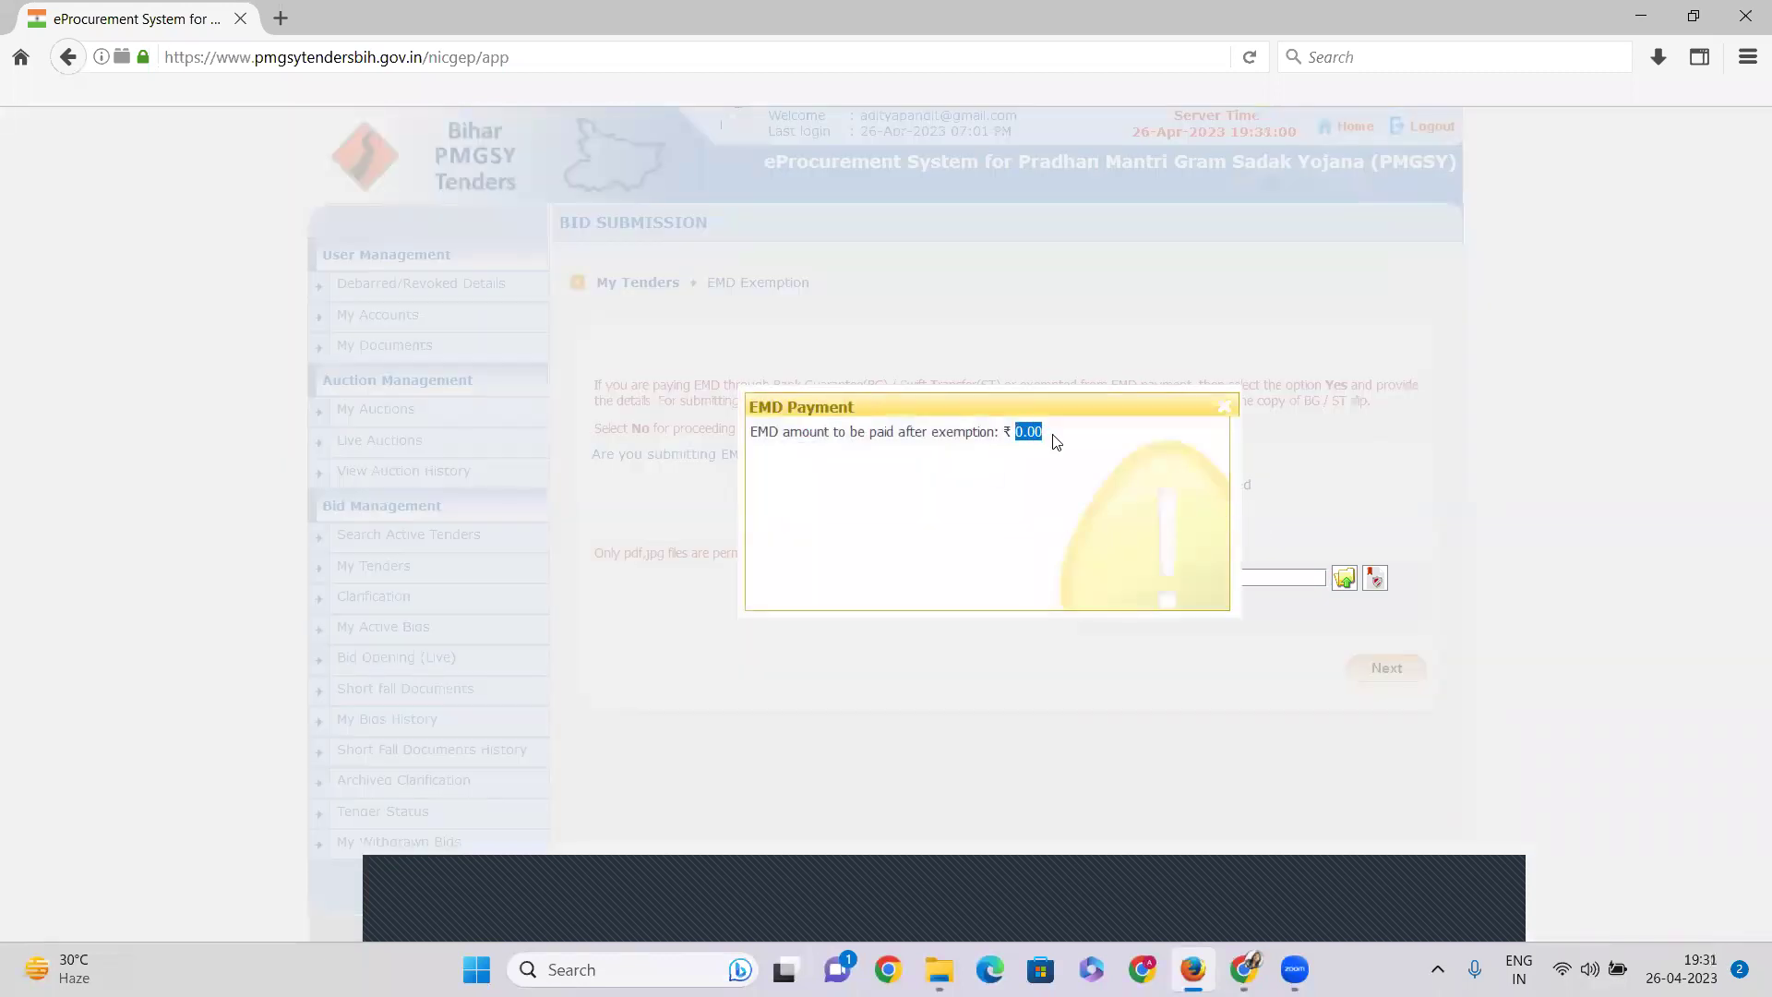
click(1225, 407)
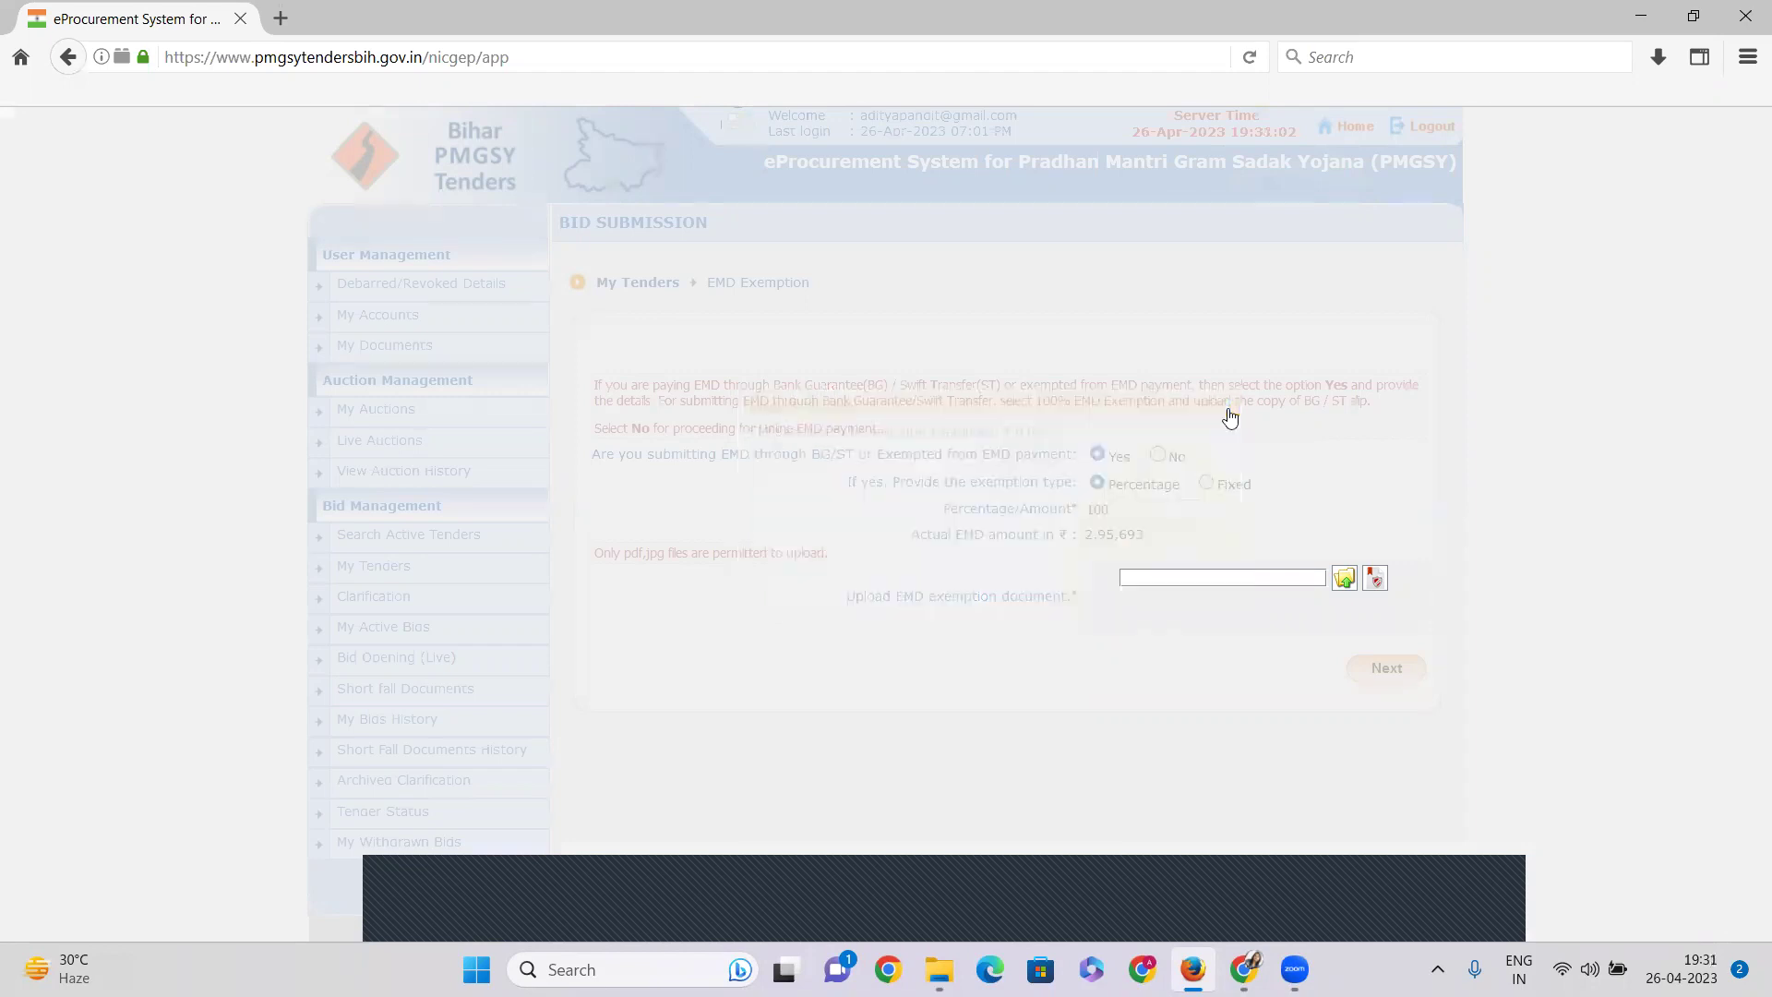
Step: Browse for the exemption document through Desktop > MARATHE > work_198173
click(1344, 580)
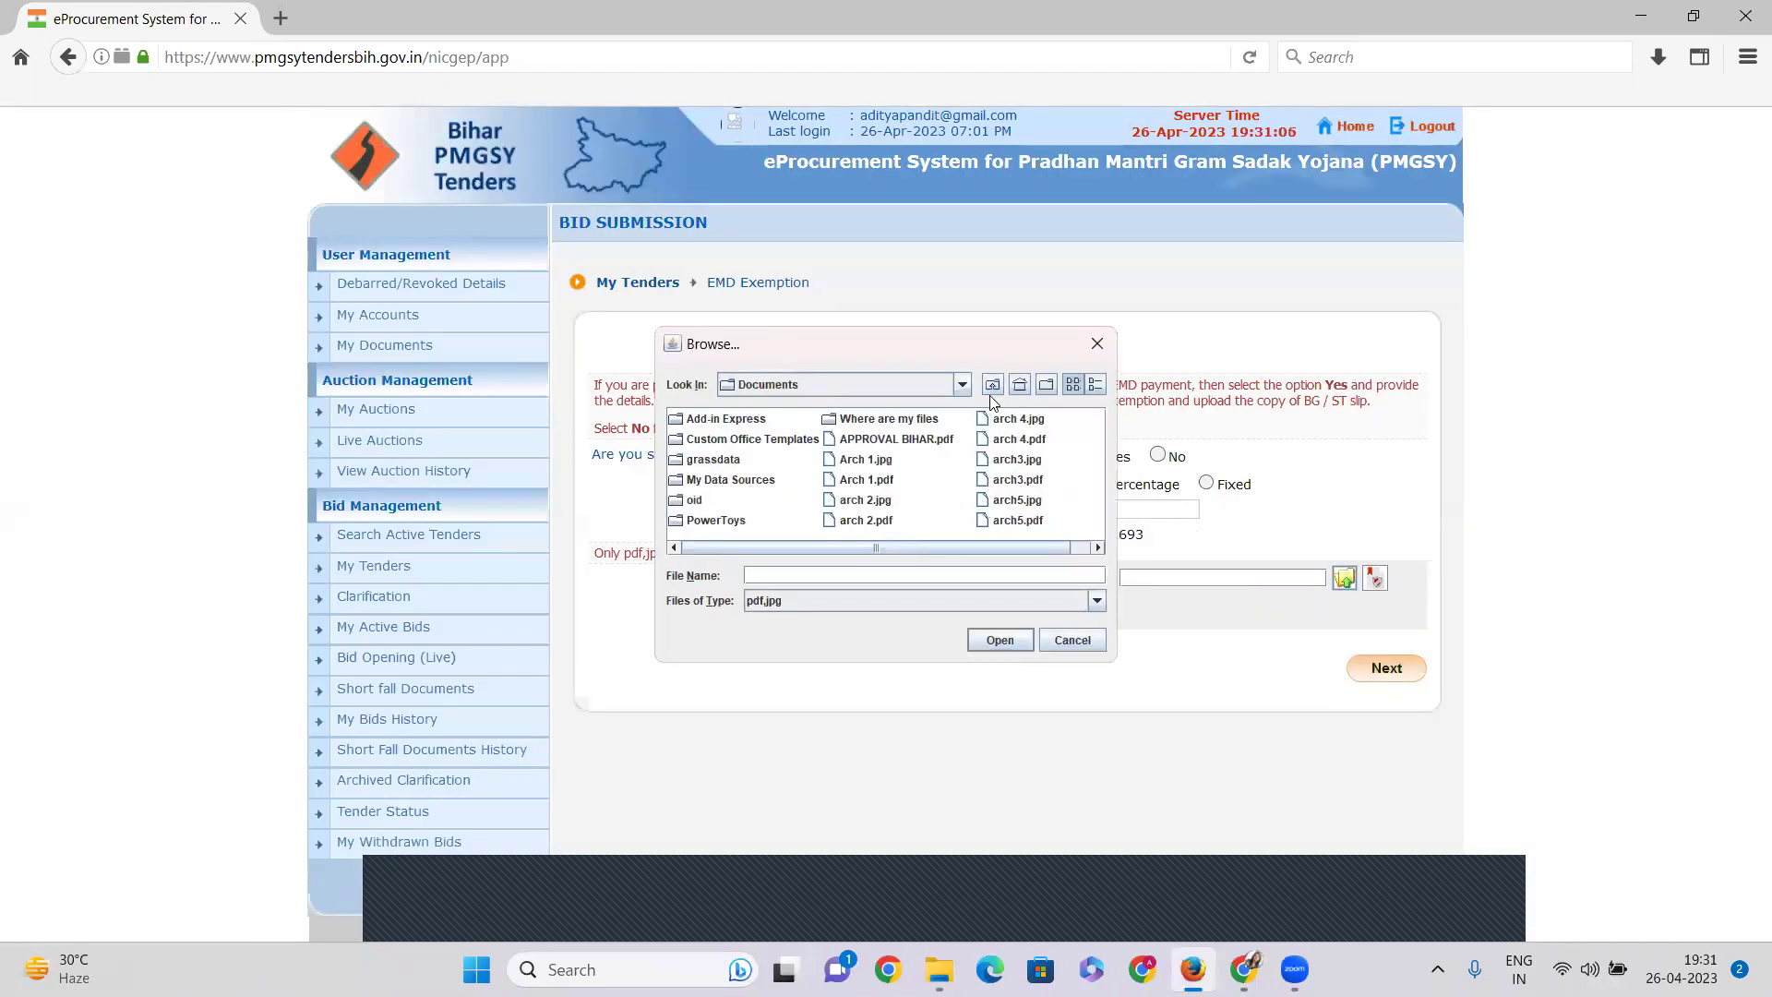
click(963, 384)
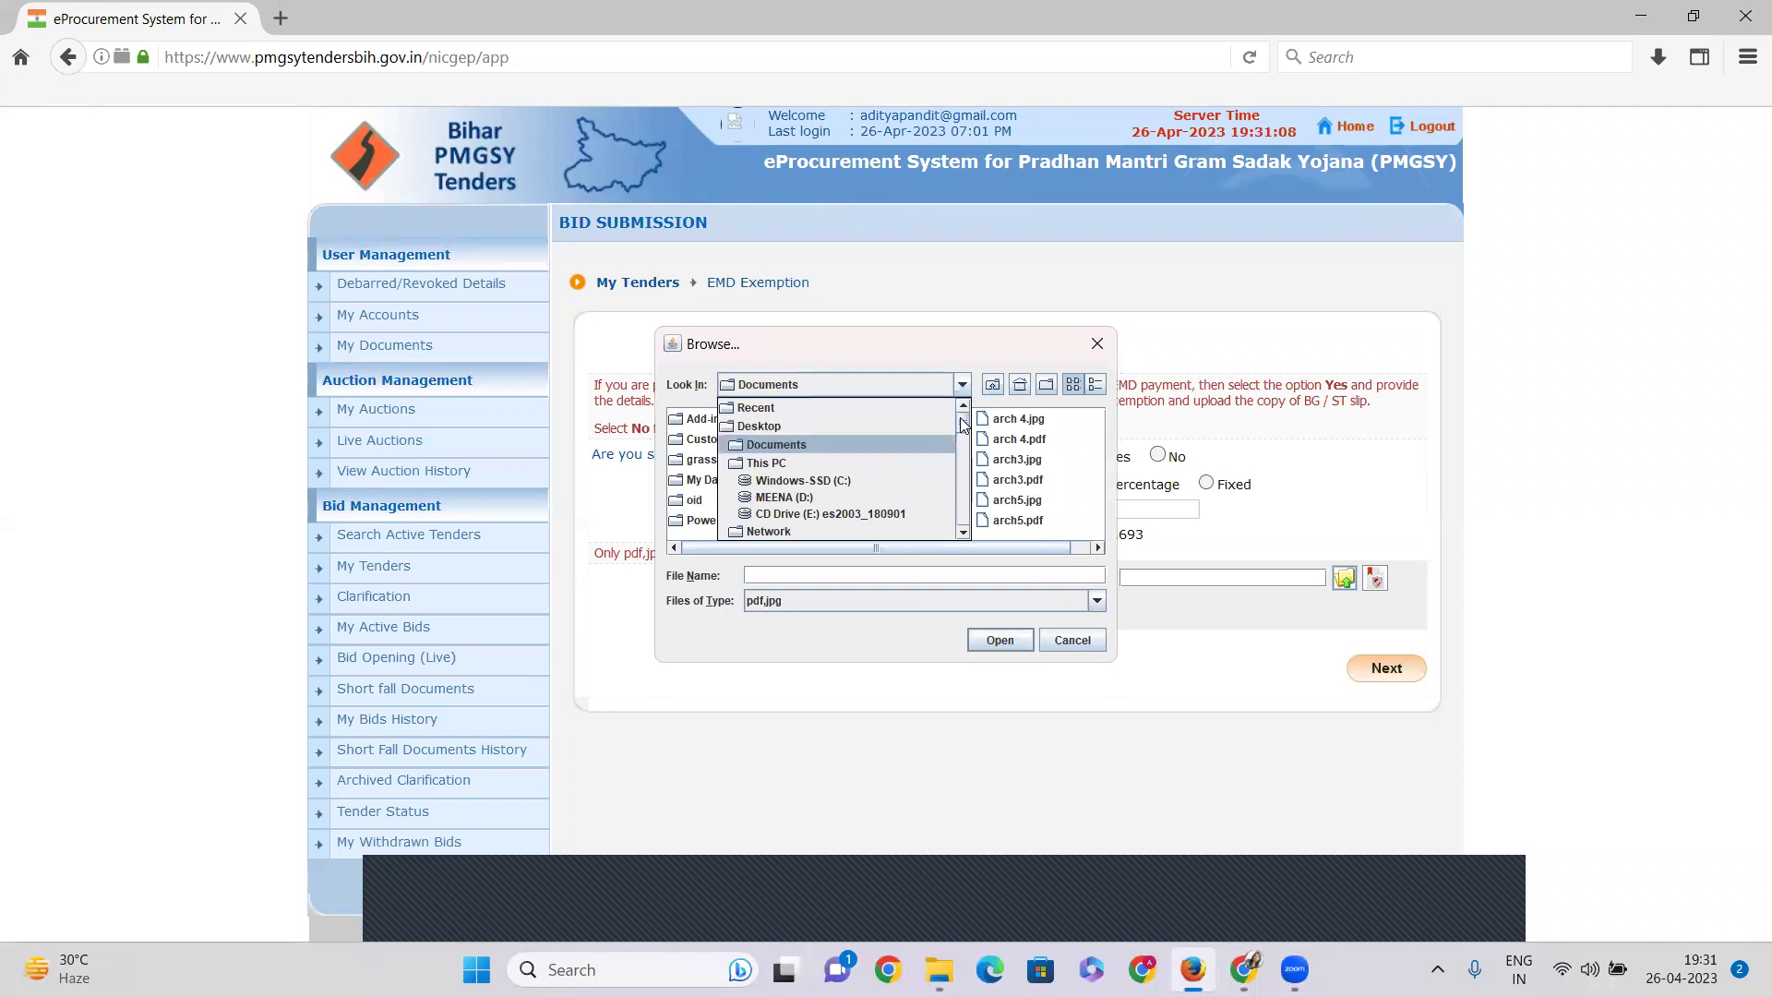
click(831, 425)
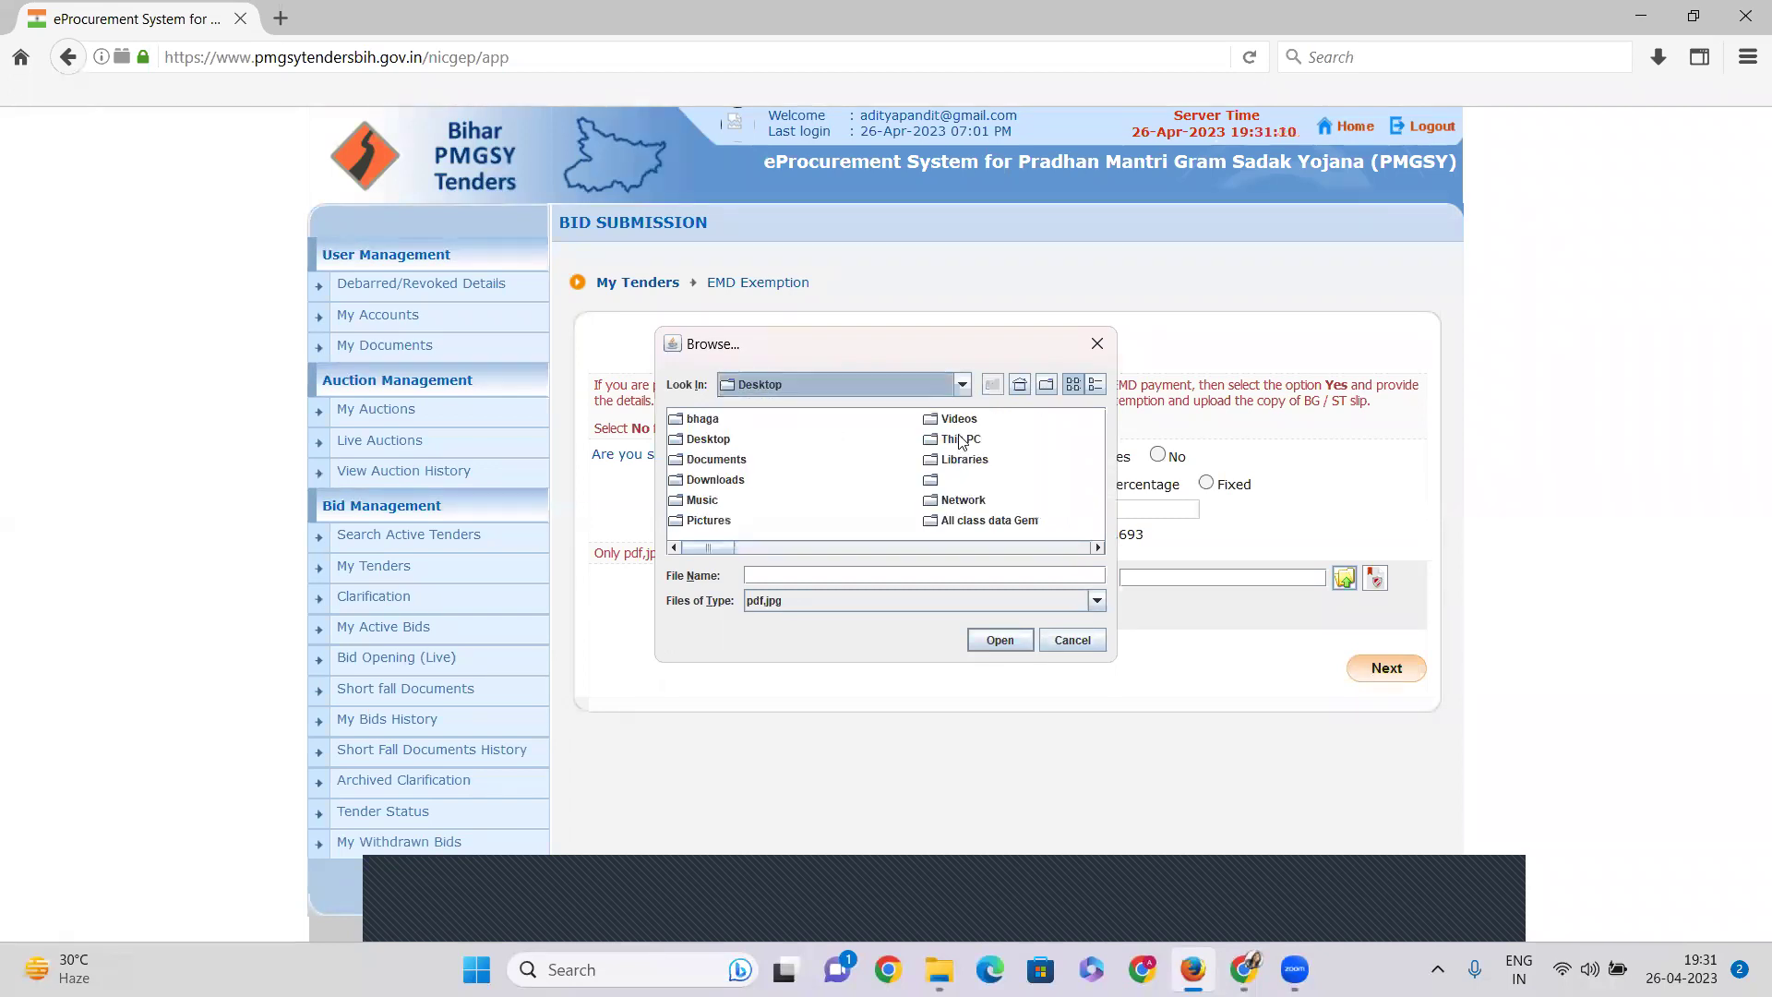
click(713, 443)
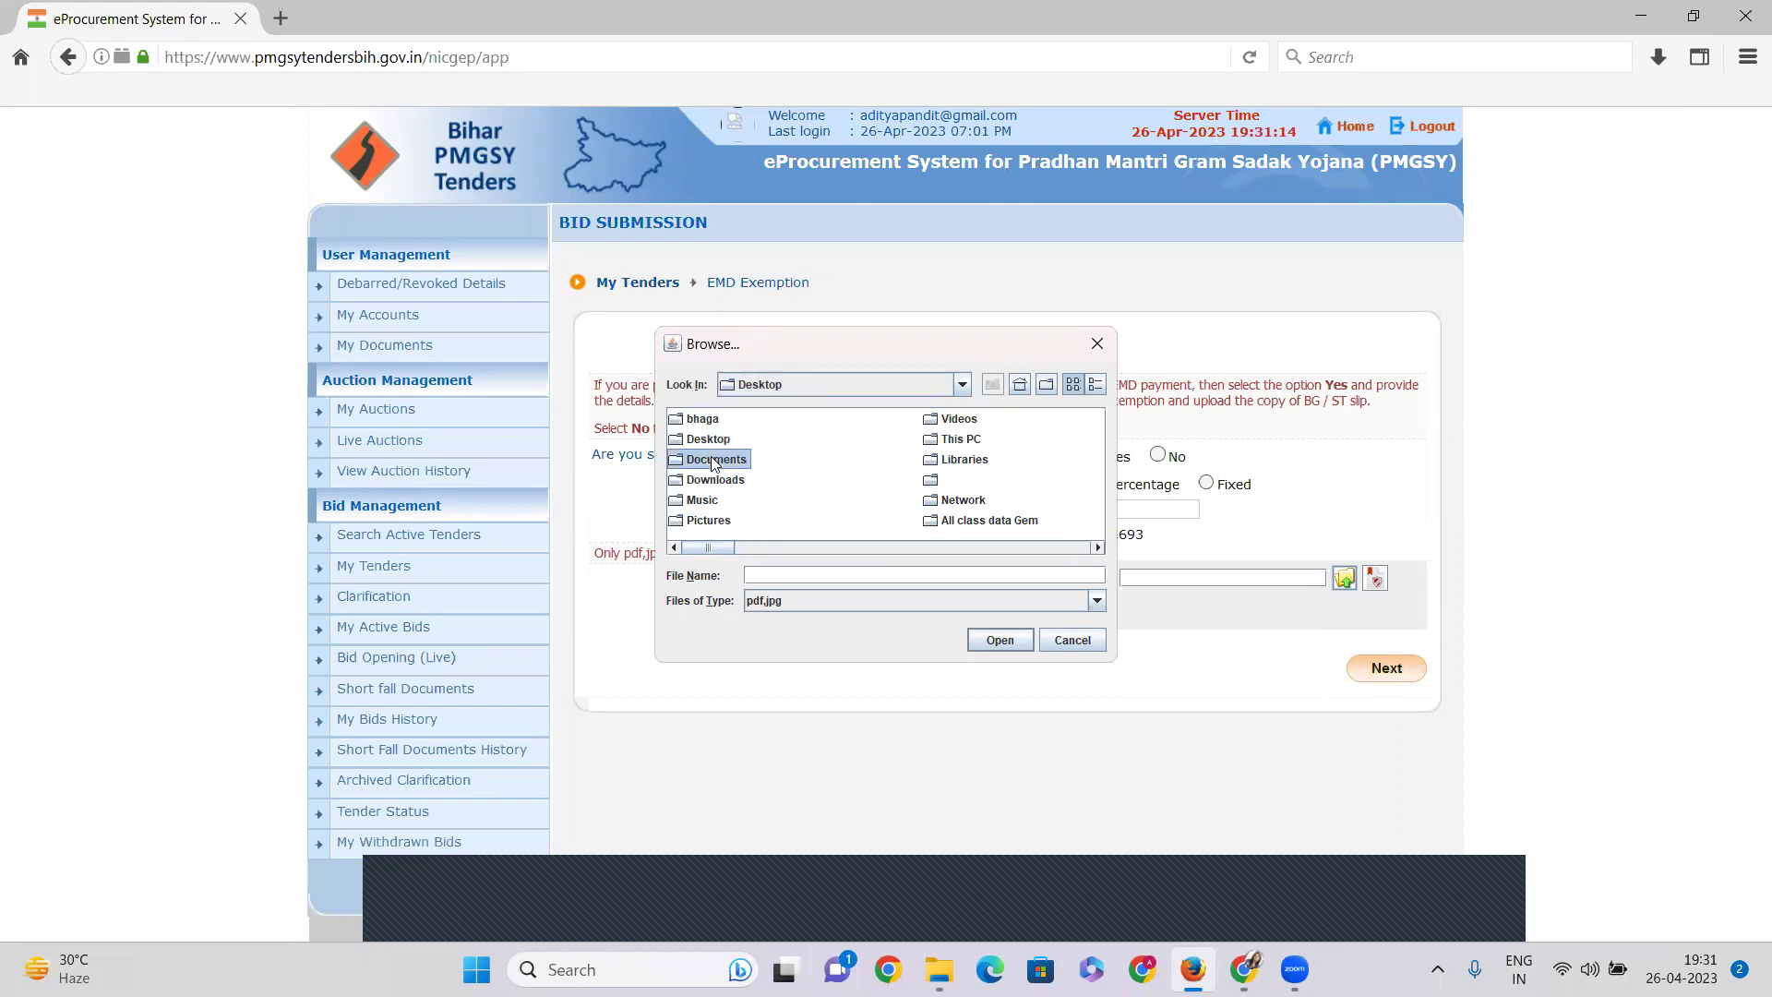
scroll(725, 489, right, 3)
click(888, 499)
double_click(868, 521)
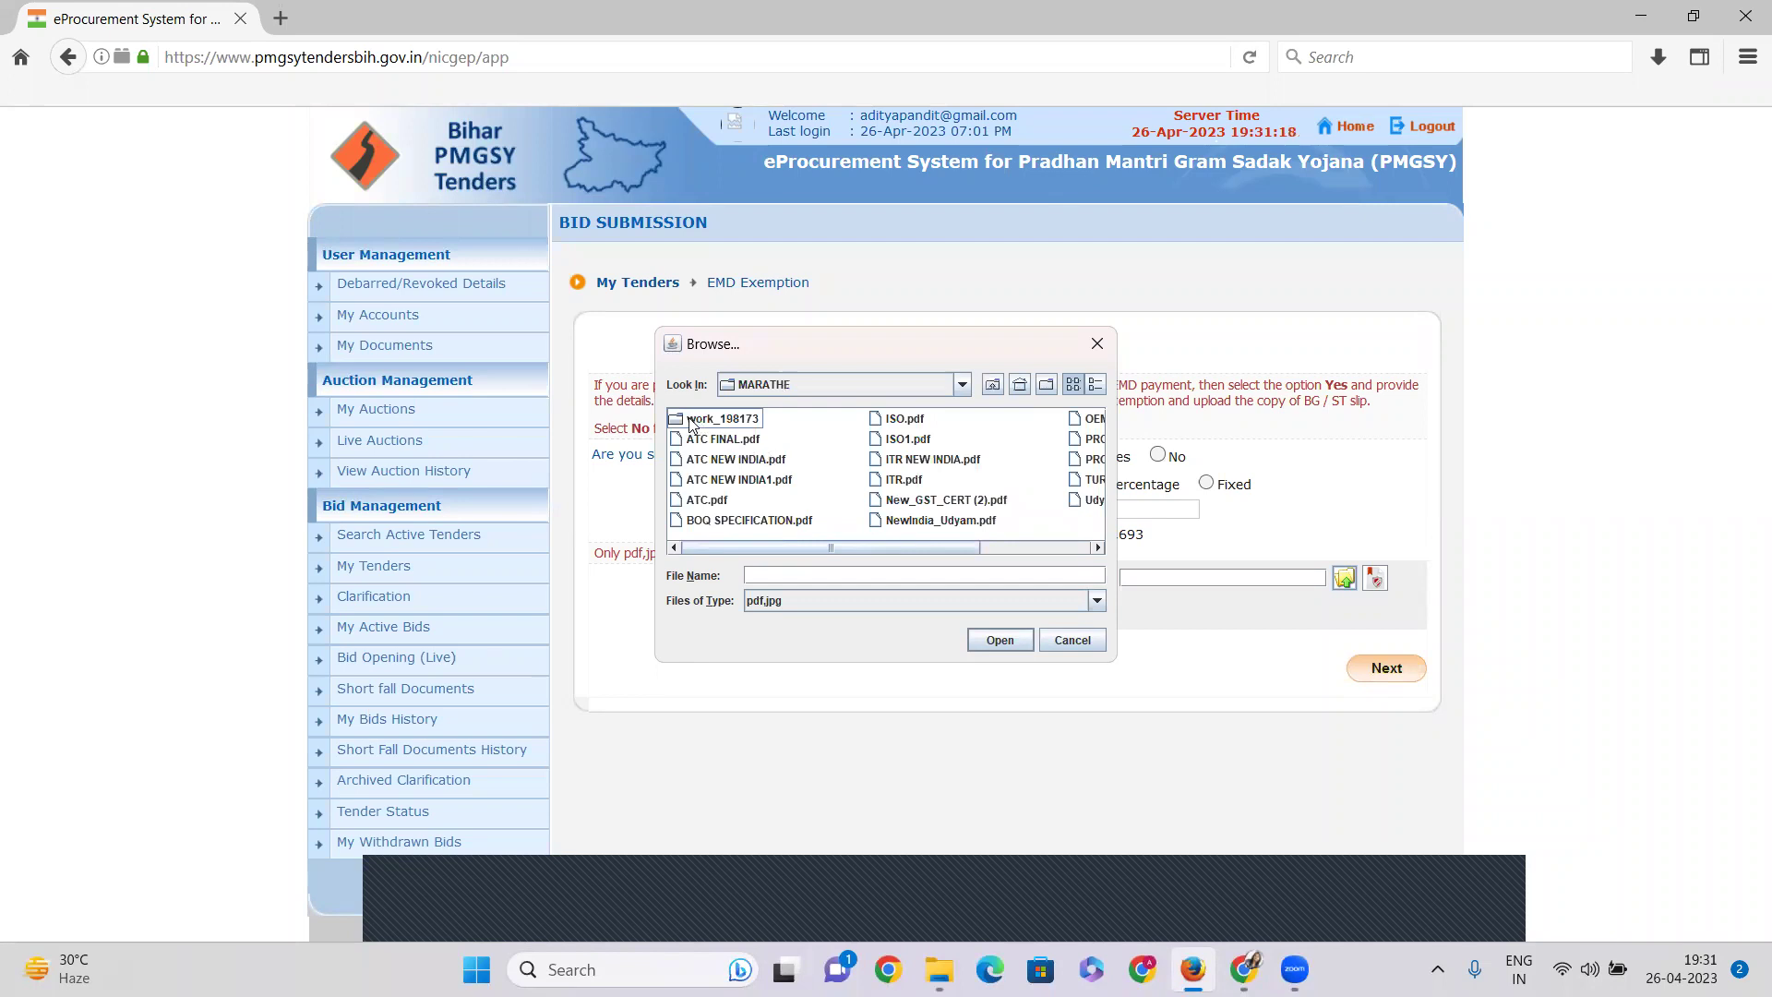
double_click(690, 421)
Step: Attach UDYAM.pdf, sign it with the user PIN, and proceed from the EMD exemption form
click(718, 500)
click(1004, 643)
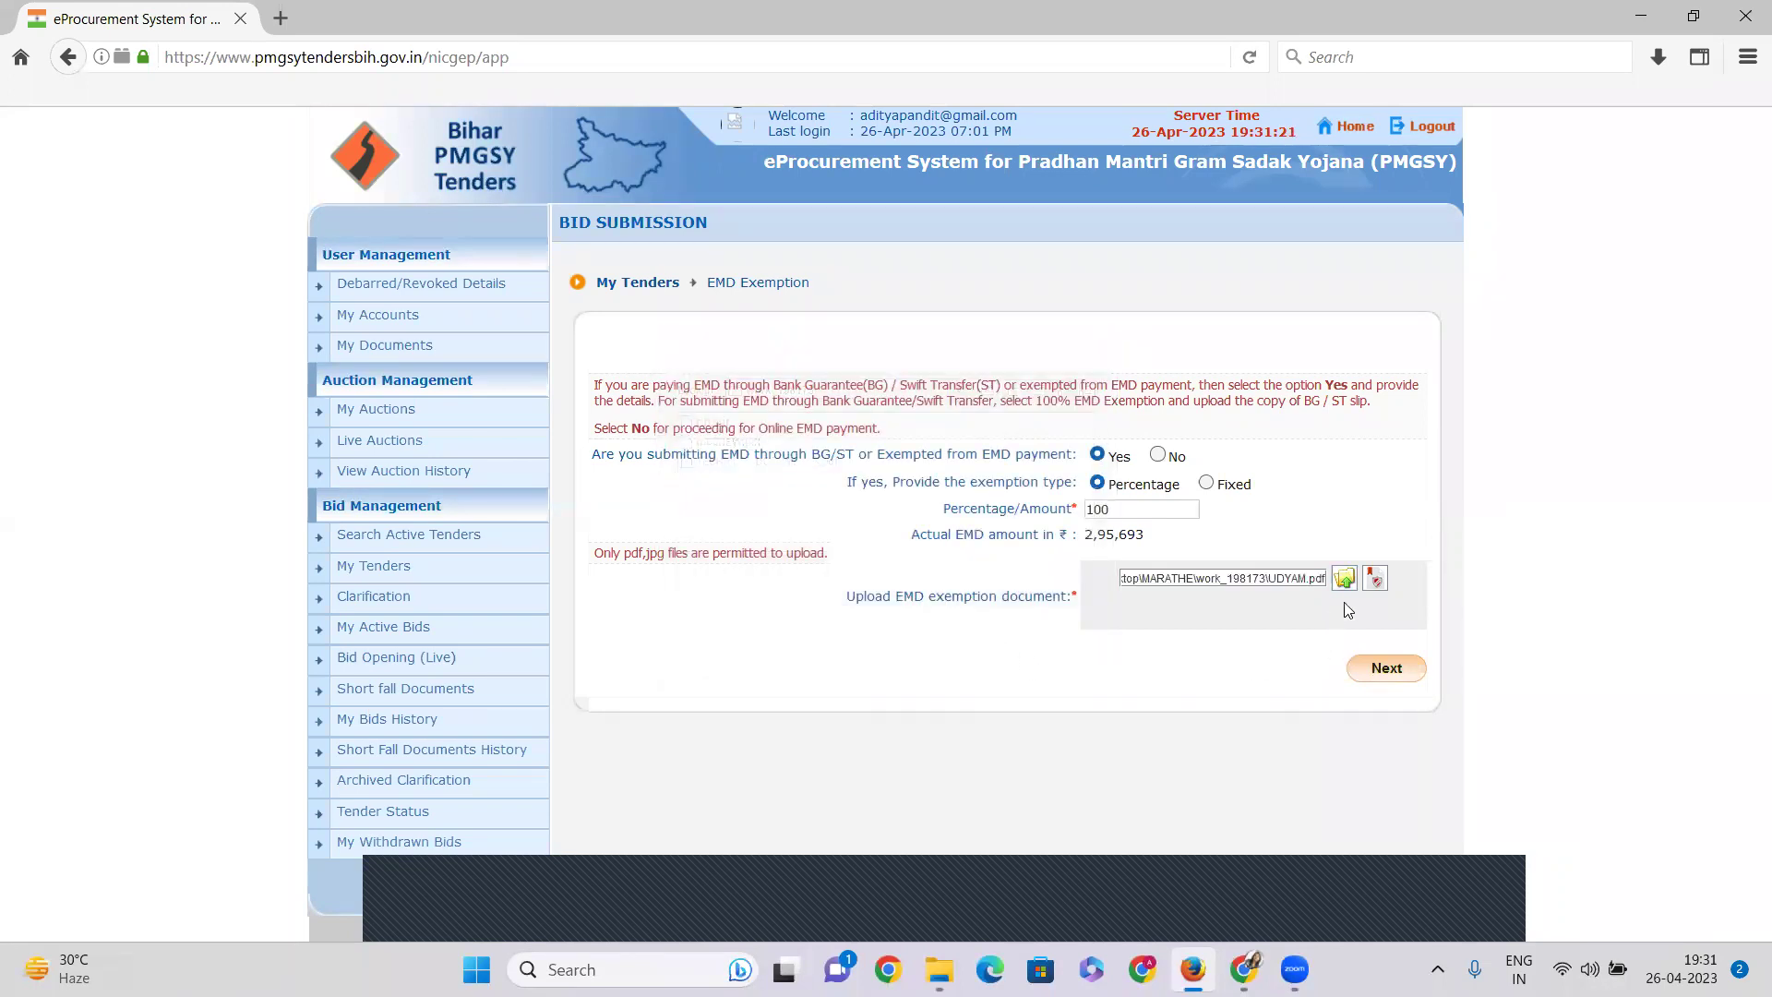
click(1376, 579)
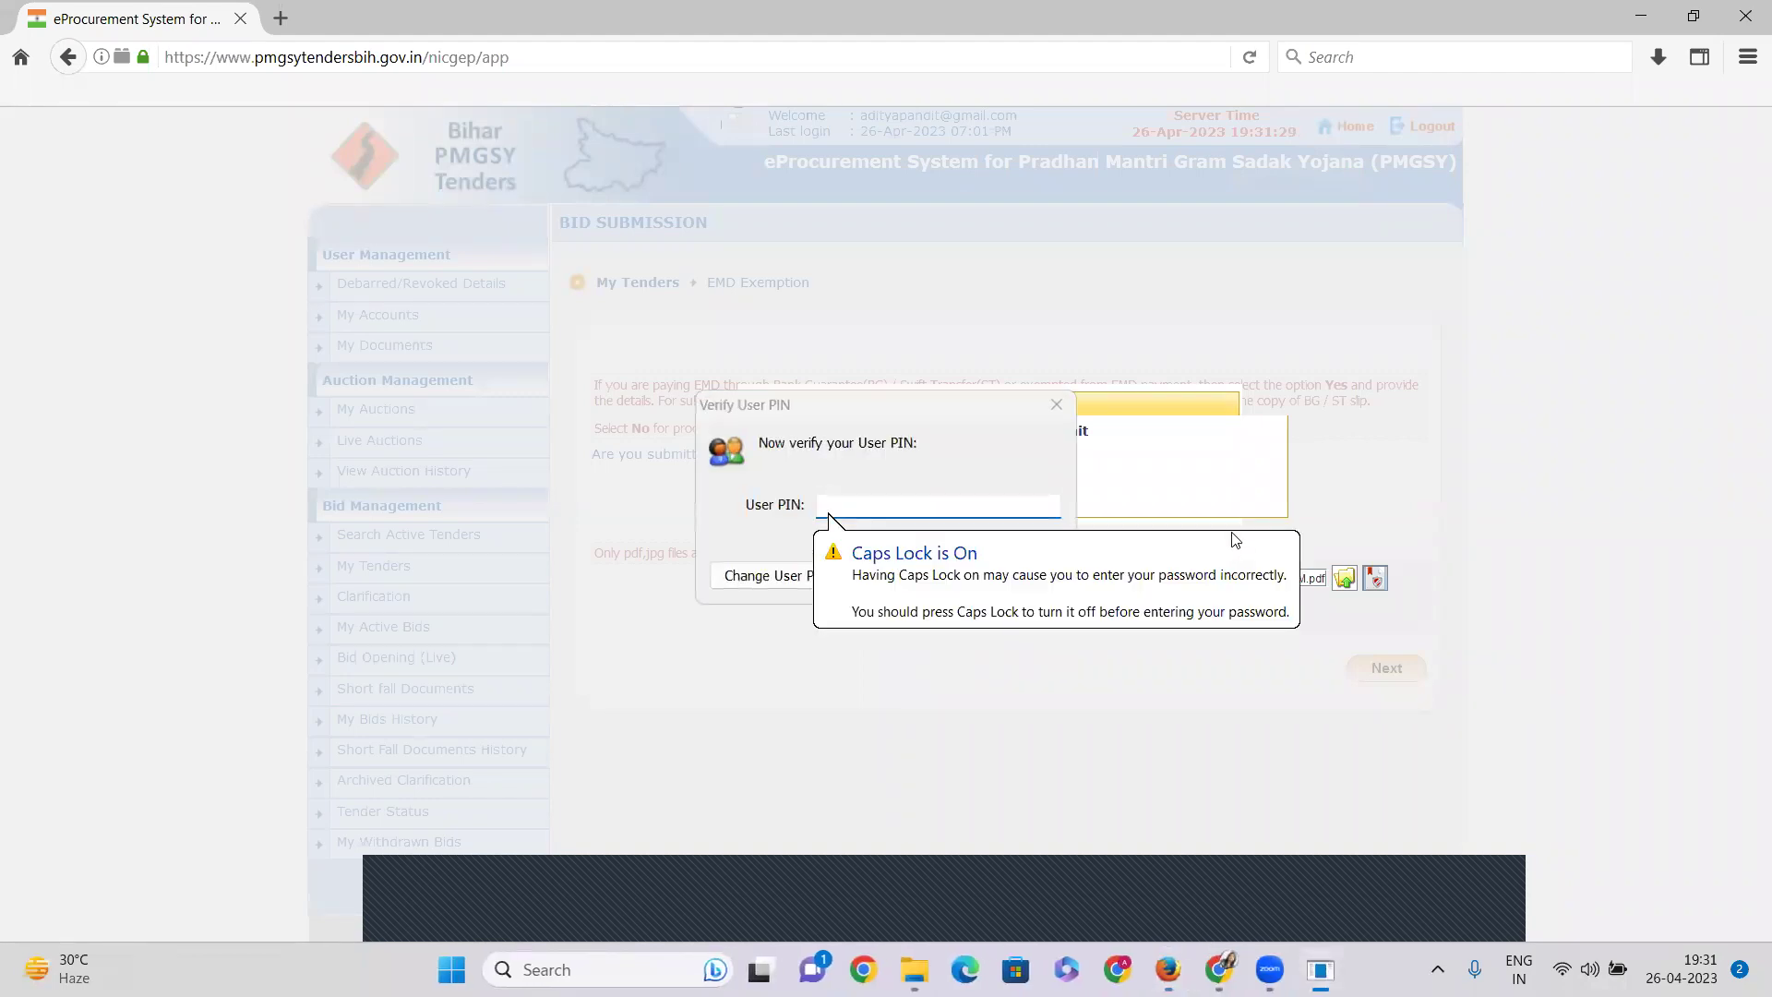
text(••)
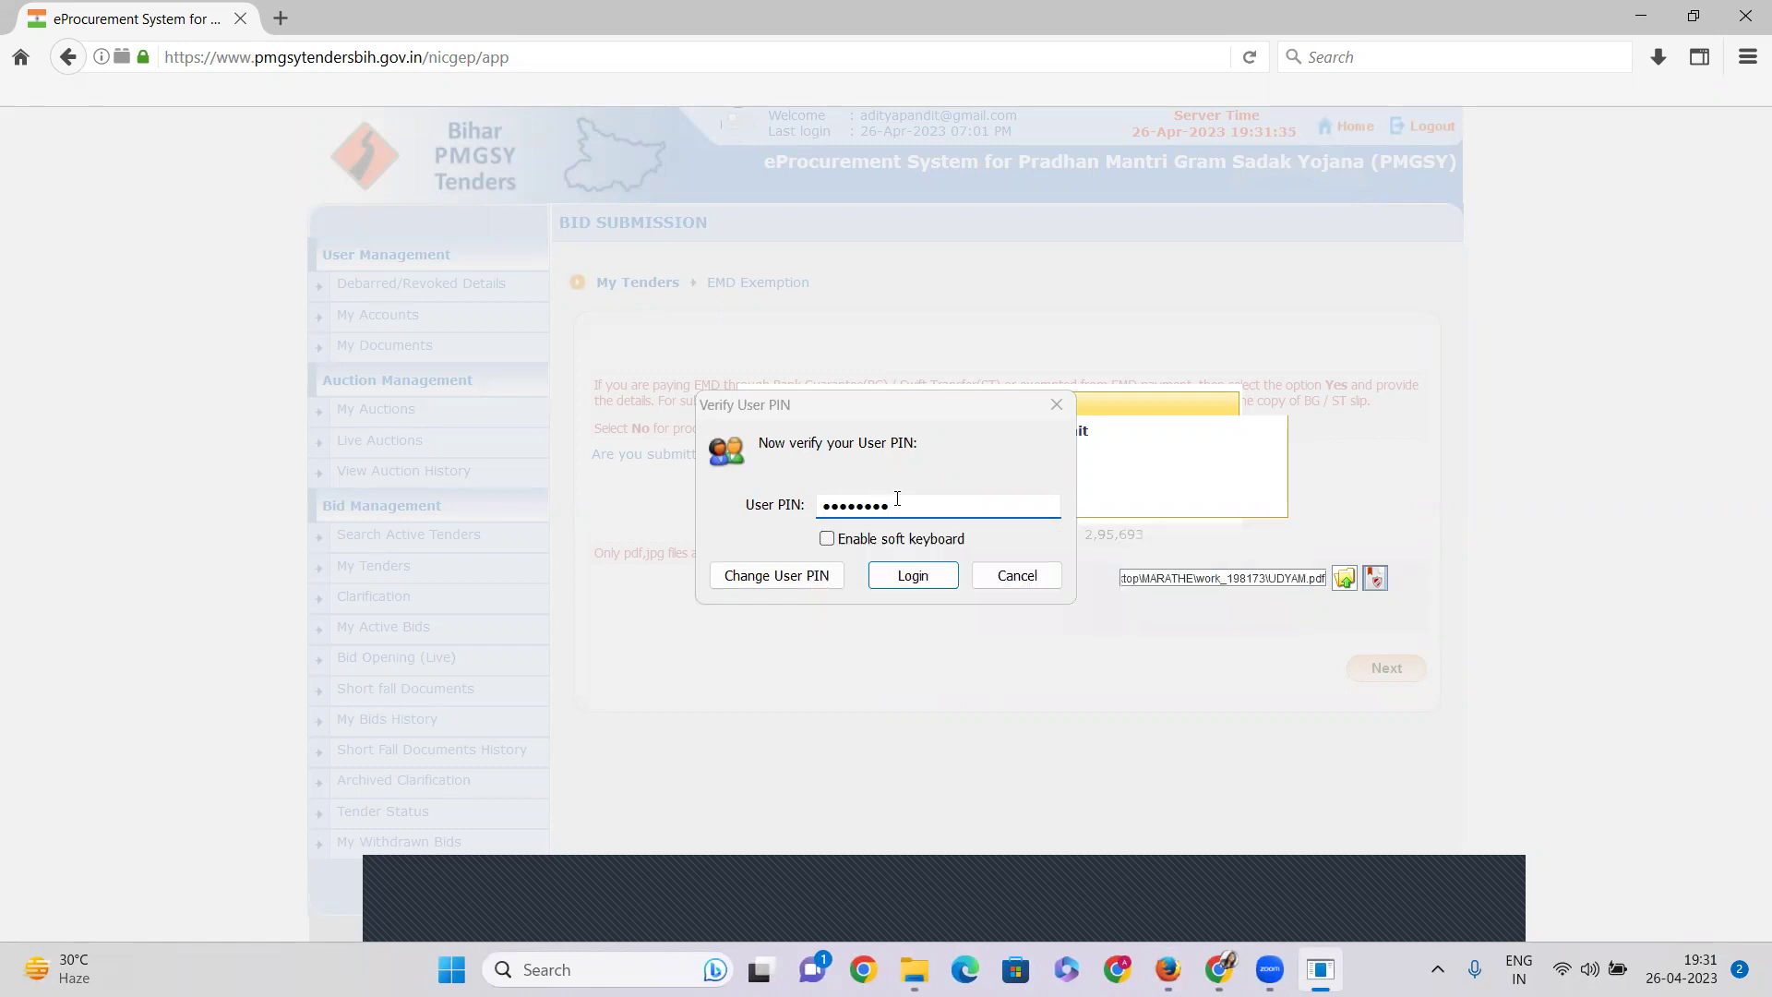
click(910, 582)
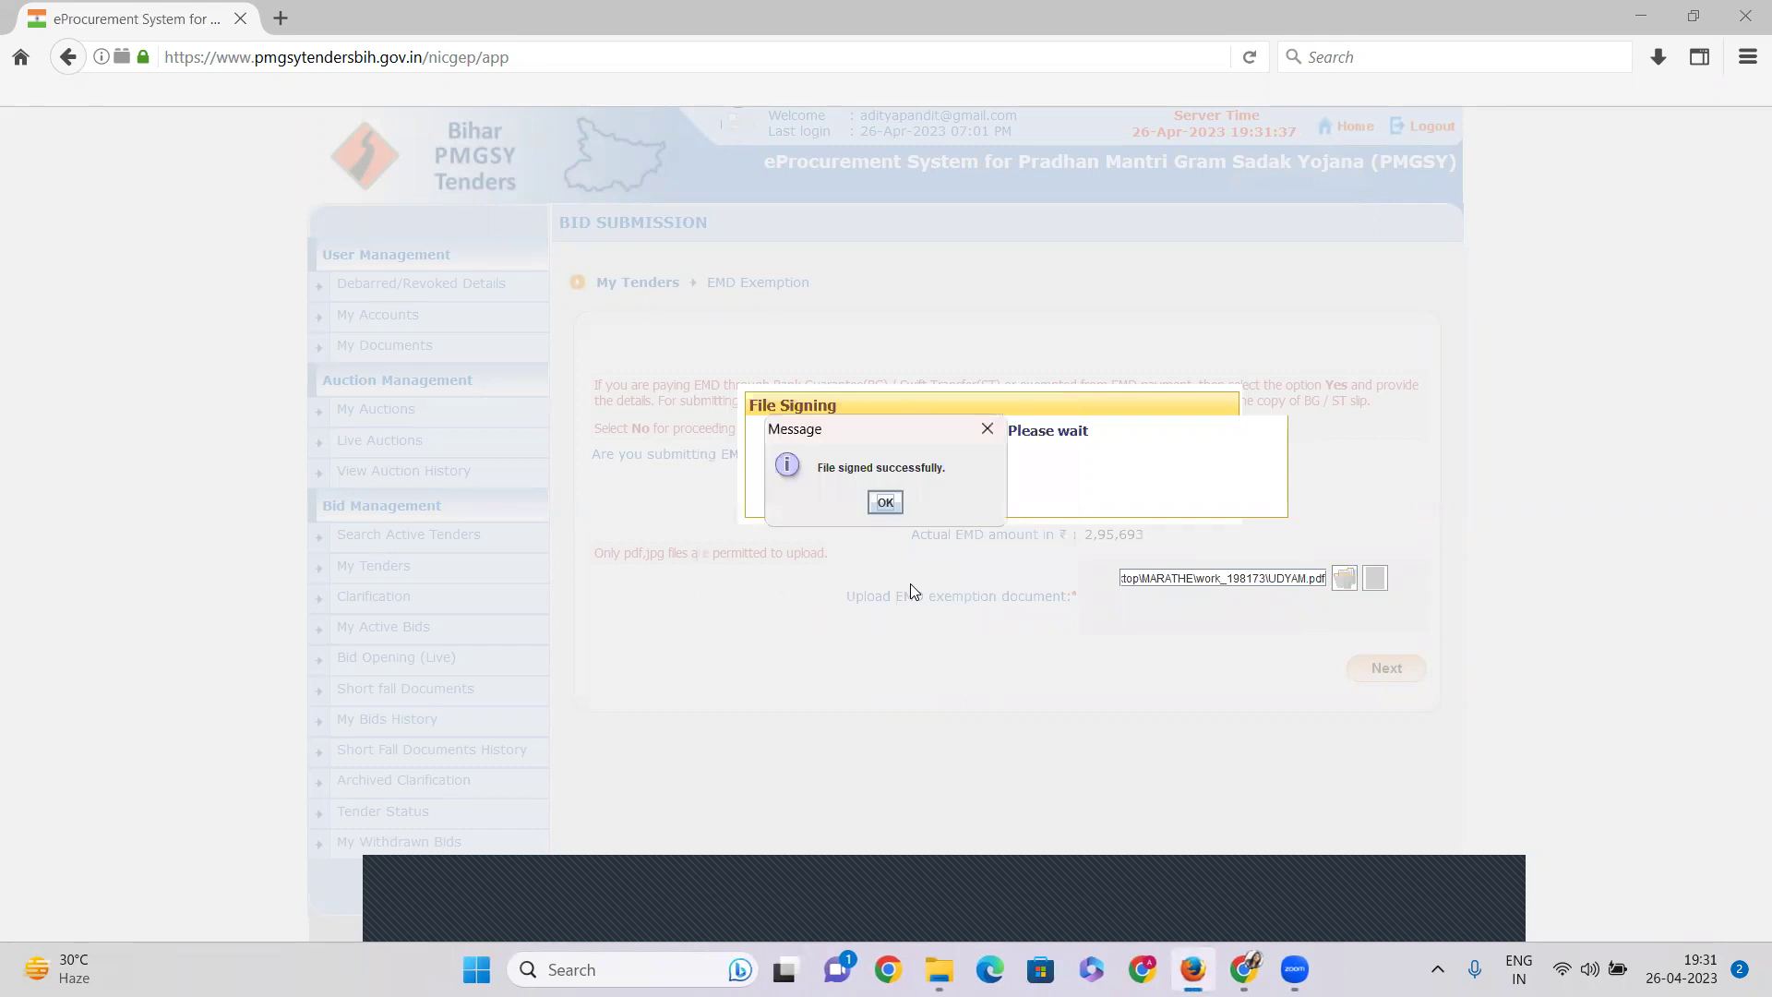
click(886, 503)
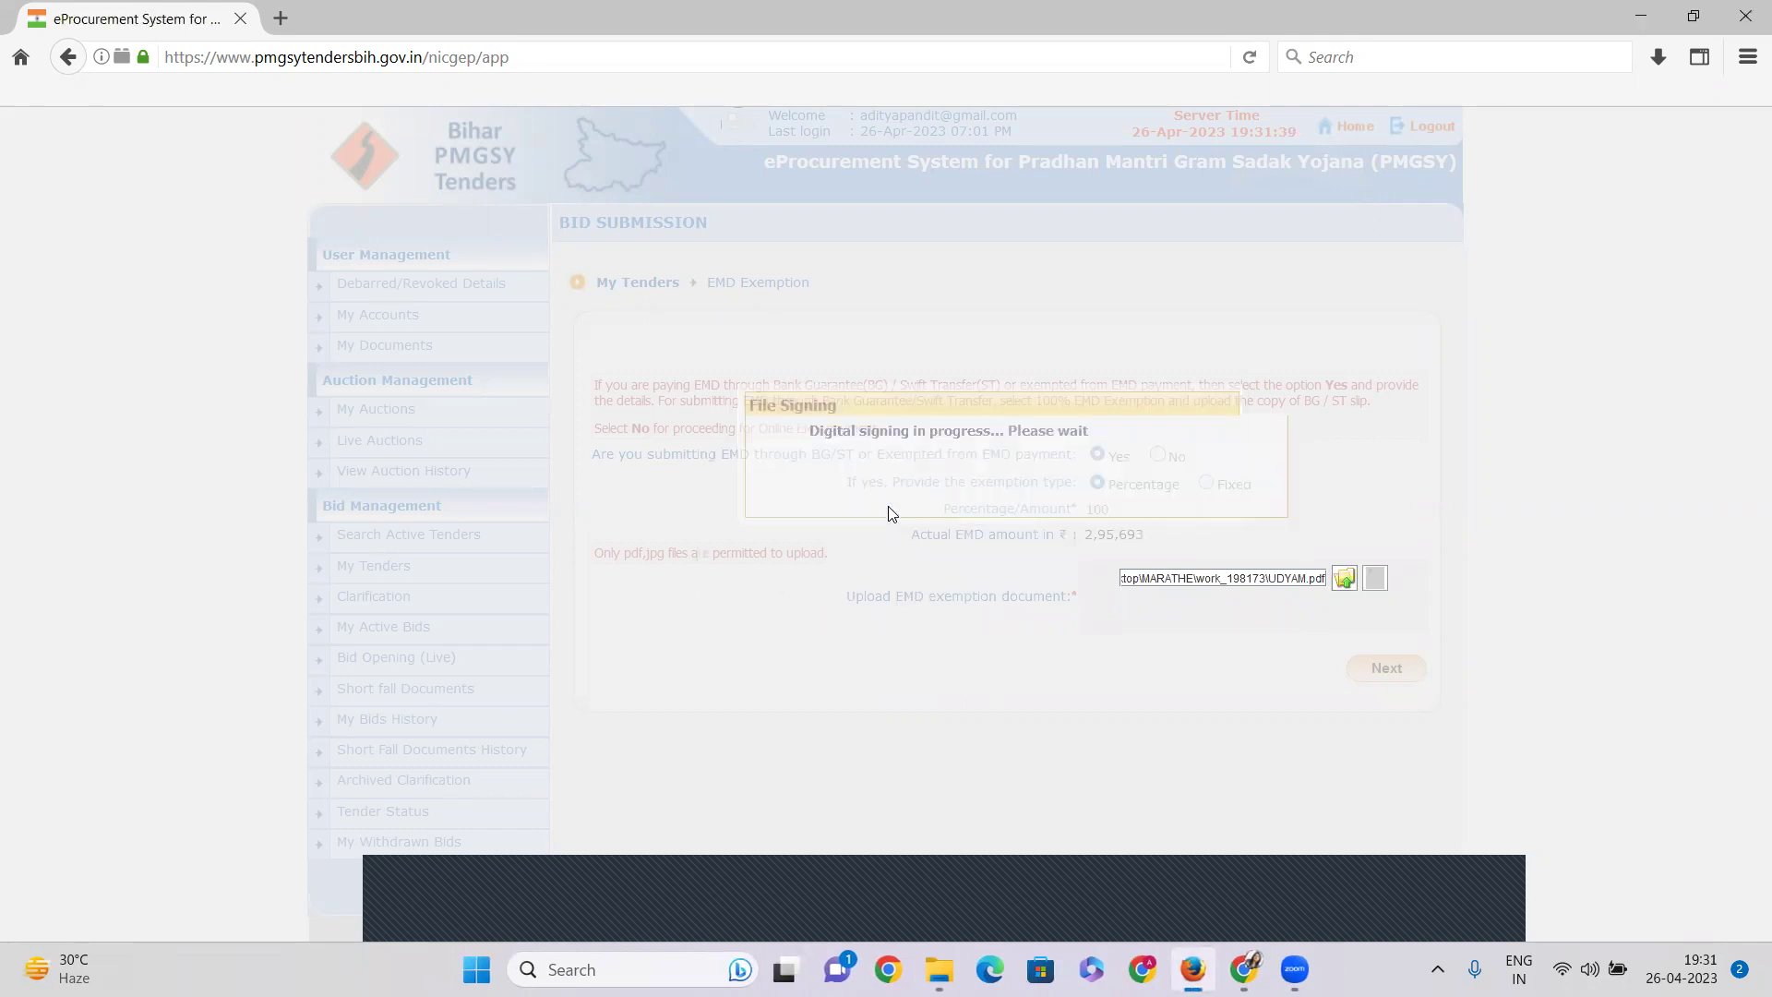
click(1384, 677)
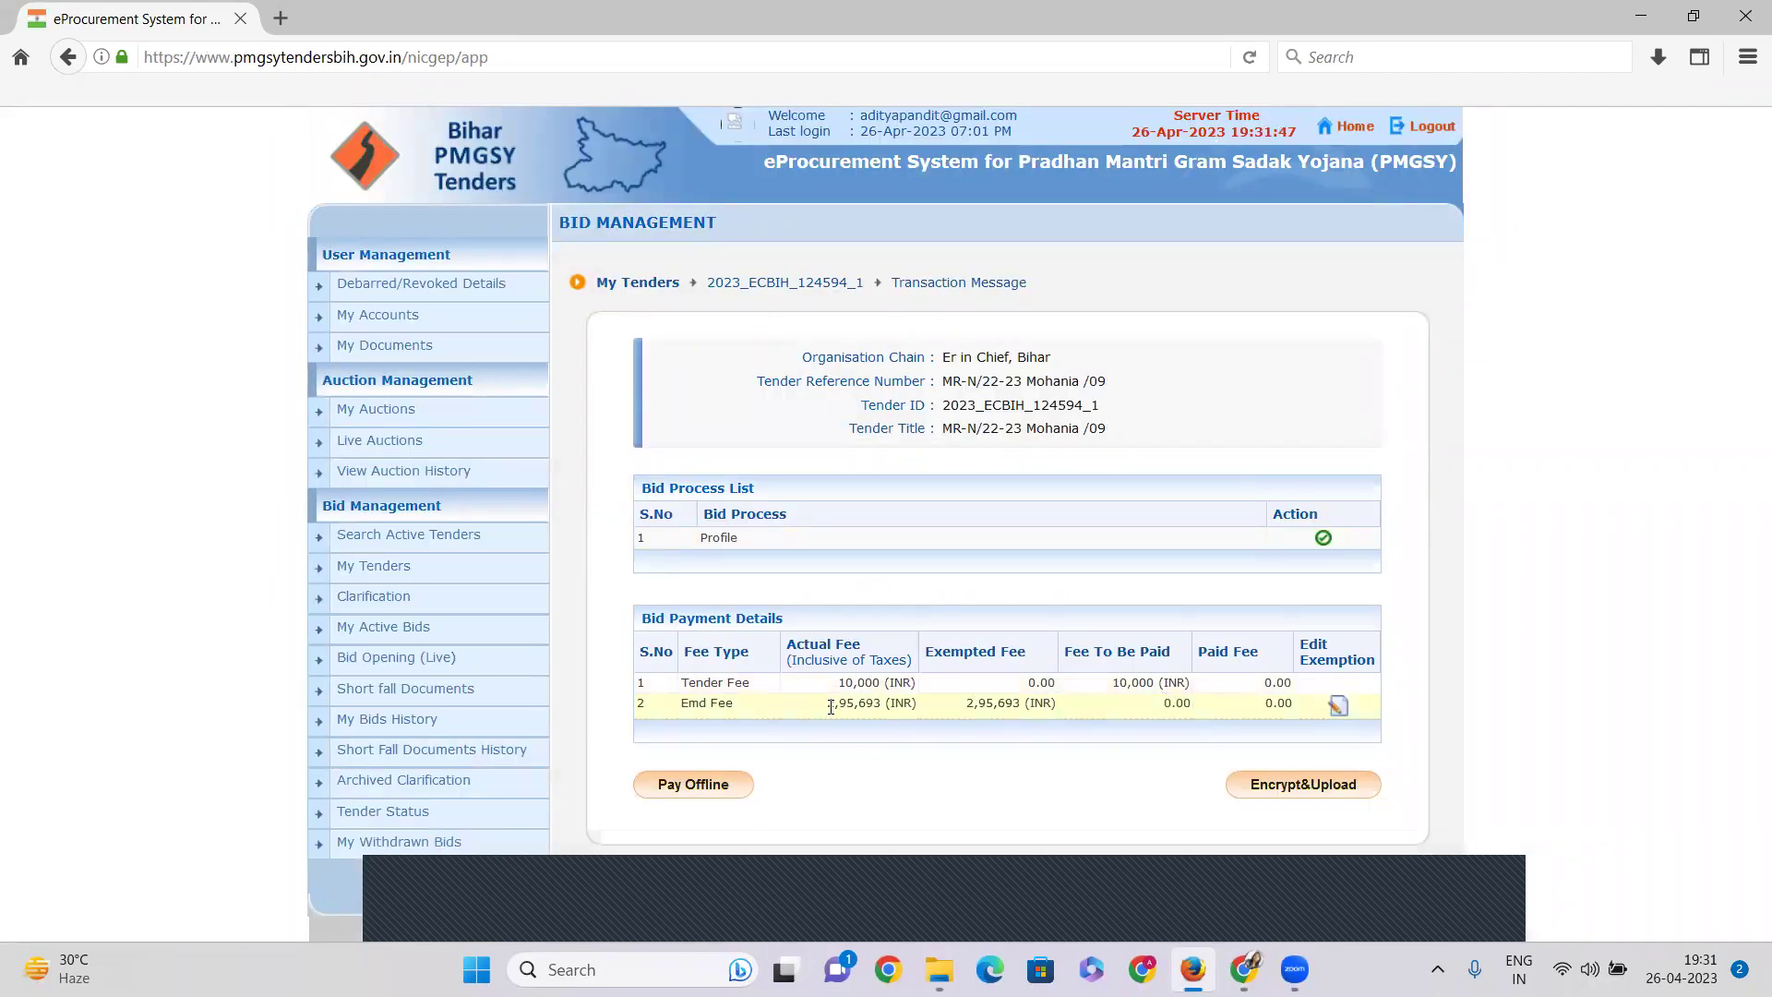
Step: Review the ₹10,000 tender fee and exempted EMD, choose Pay Offline, and confirm payment details
drag(831, 707, 1019, 707)
drag(1159, 705, 1190, 705)
drag(680, 706, 741, 709)
drag(840, 683, 1289, 685)
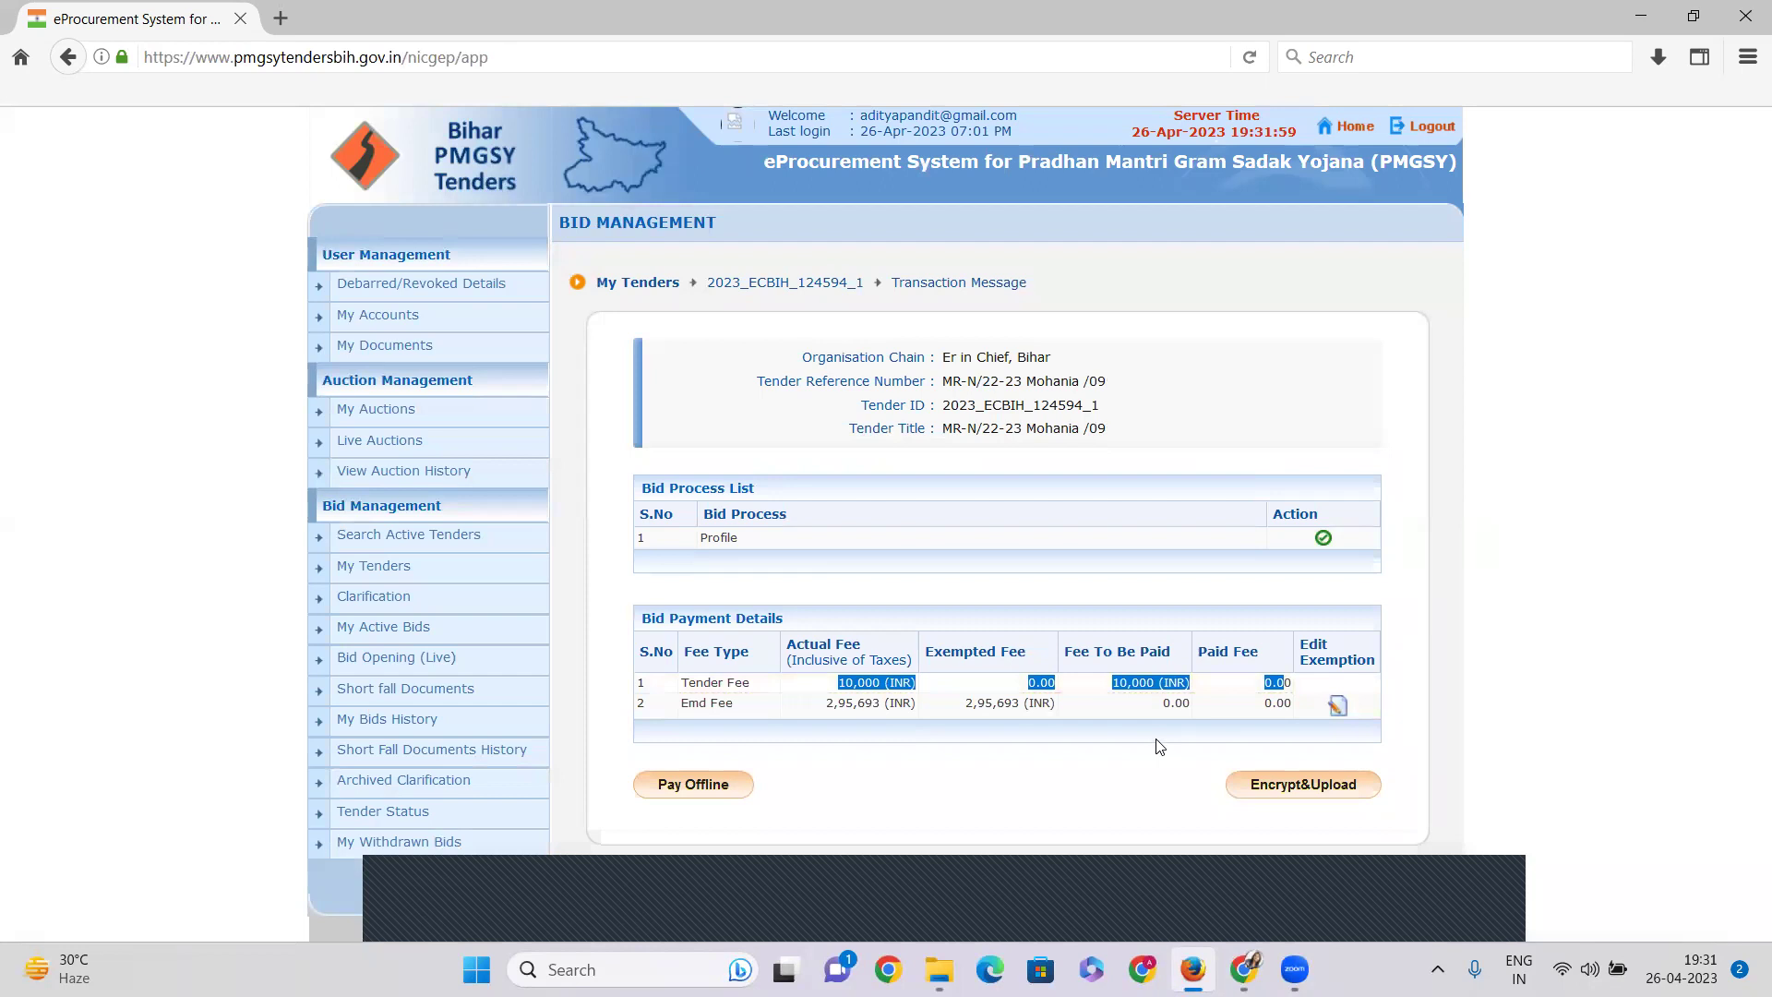
click(694, 784)
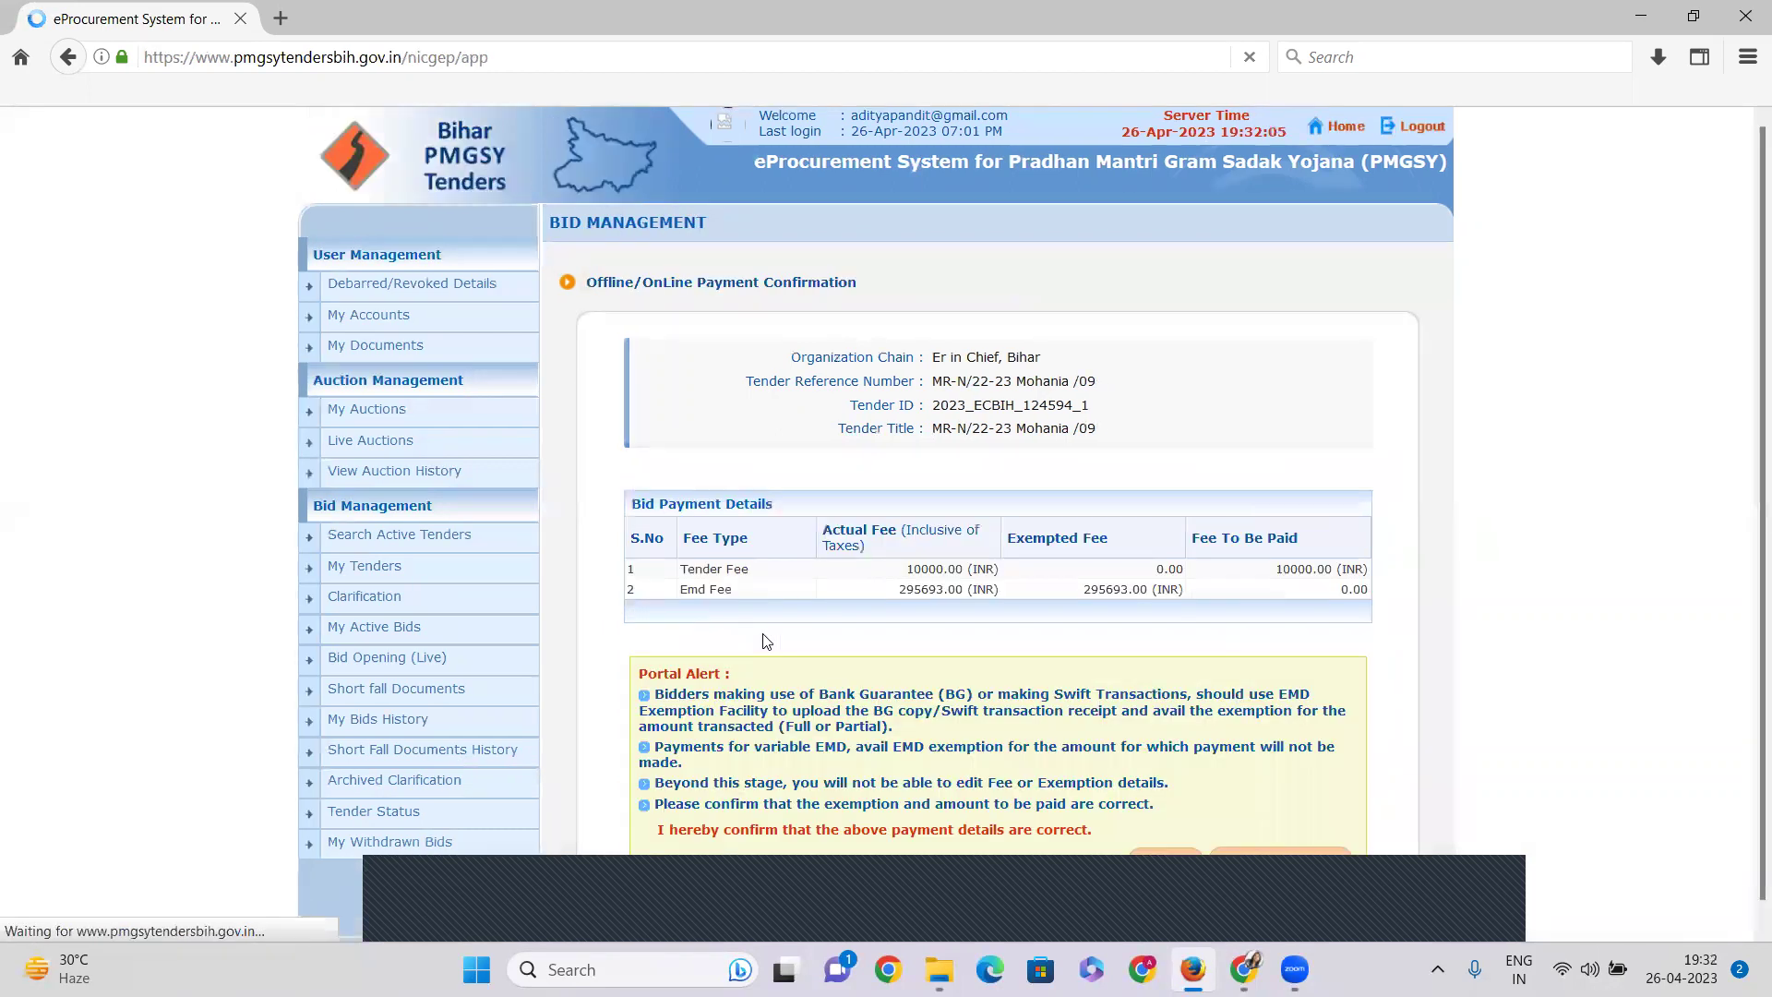
scroll(923, 628, down, 1)
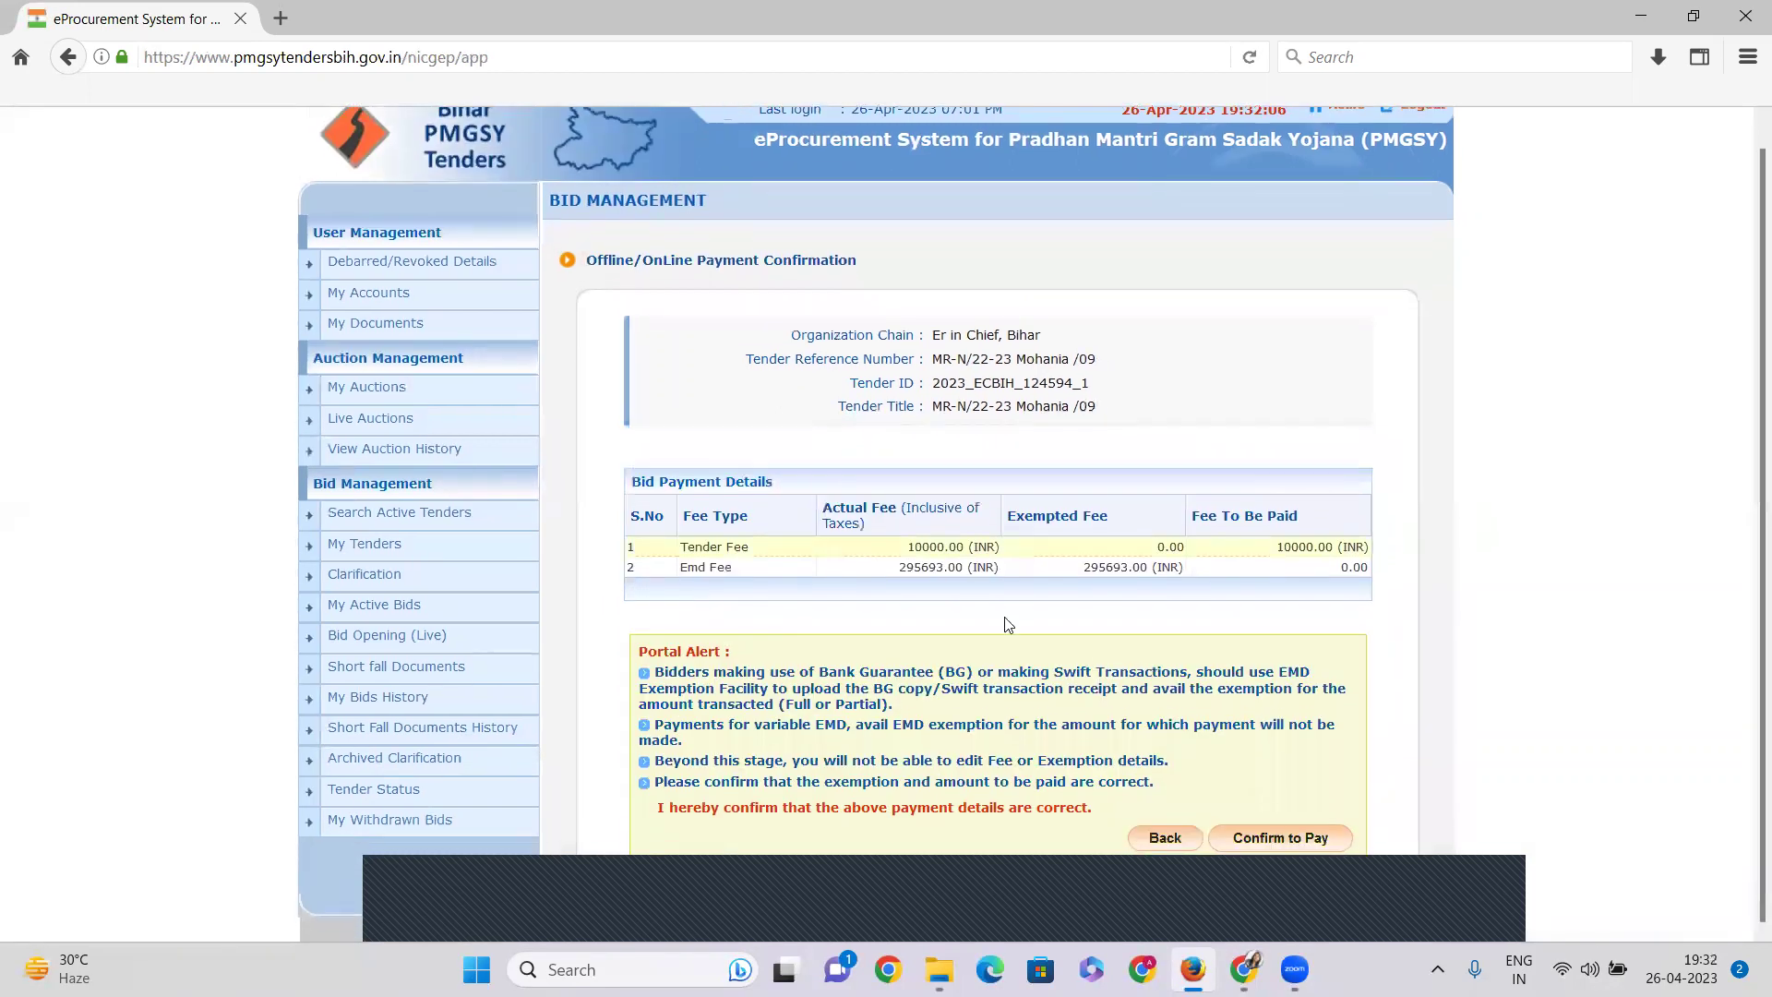
click(1314, 842)
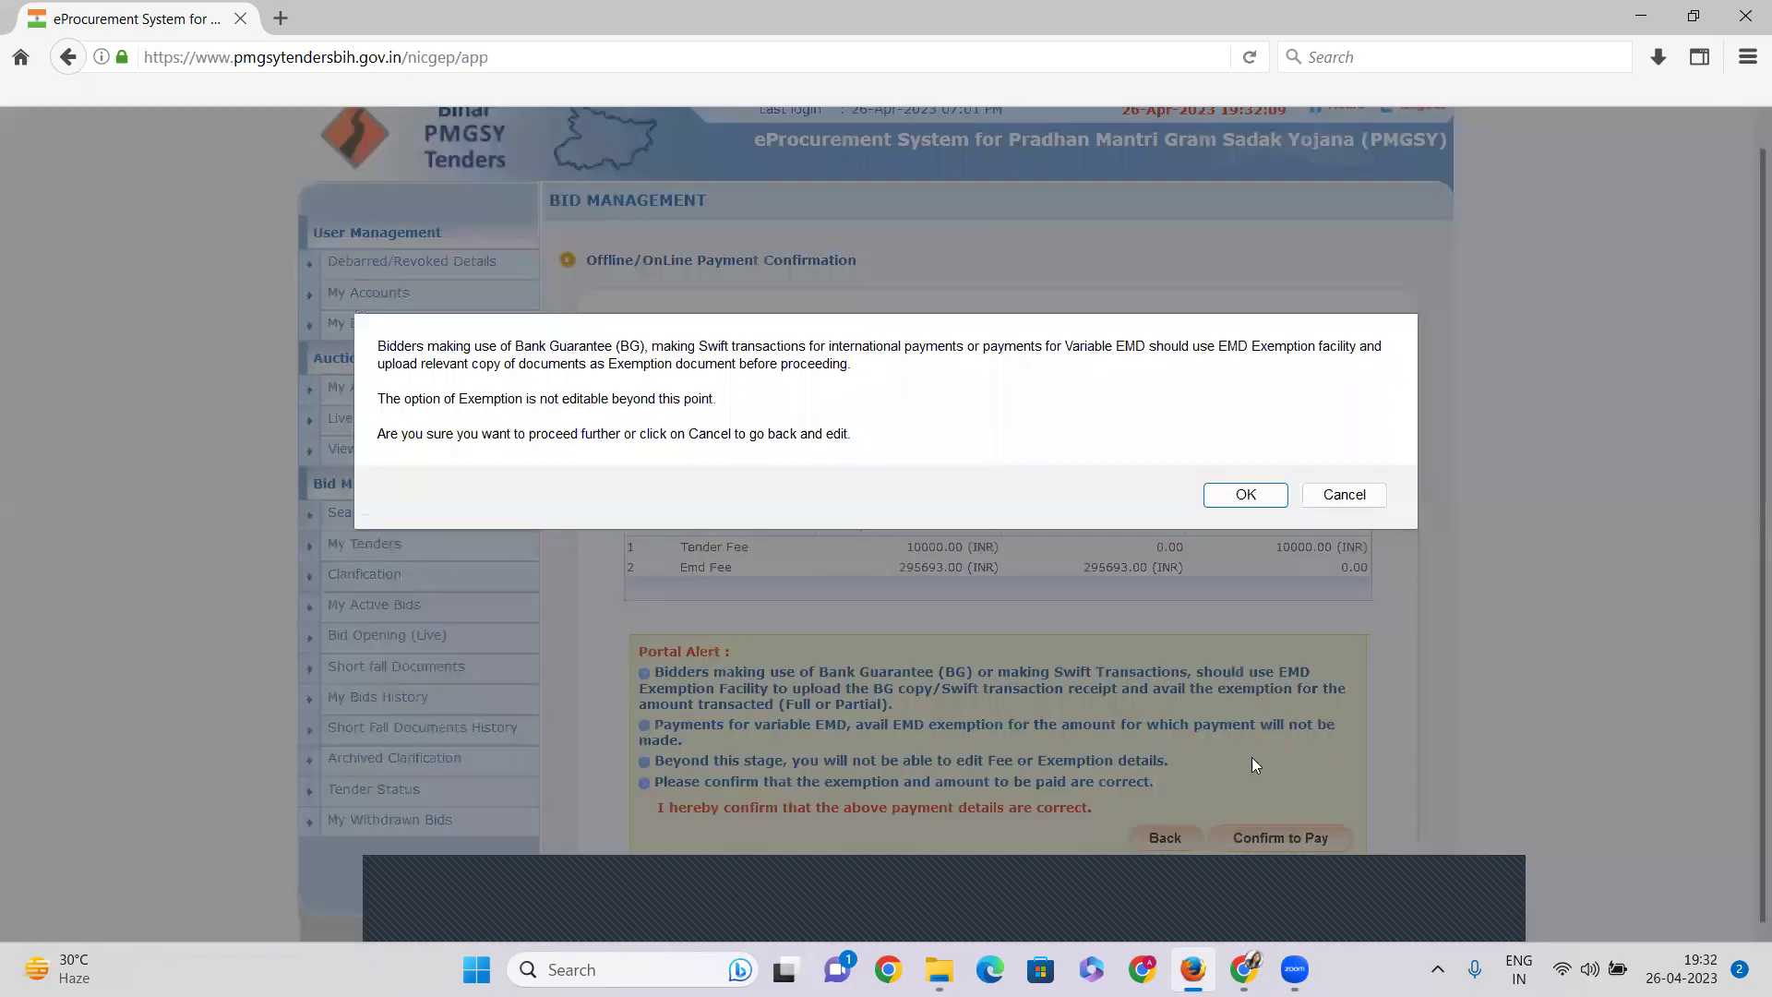
click(1246, 496)
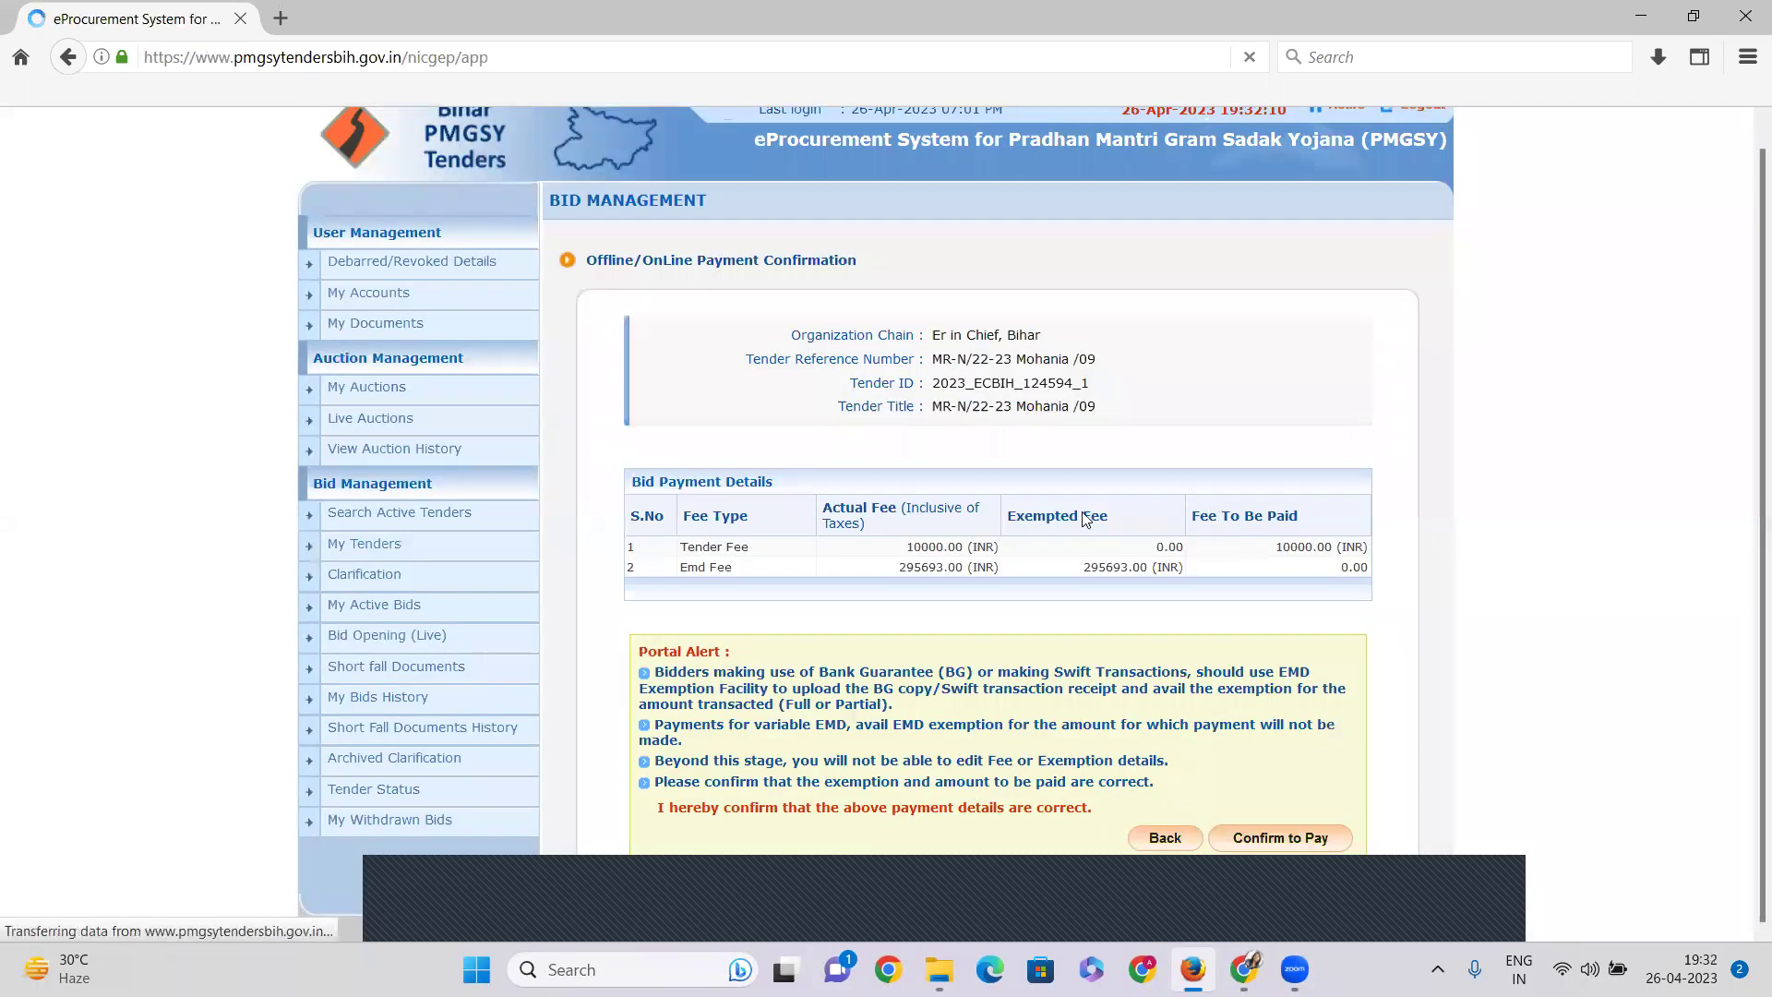
Step: Enter a DD of 10000 with its instrument number and issuer details 'hd'
click(942, 527)
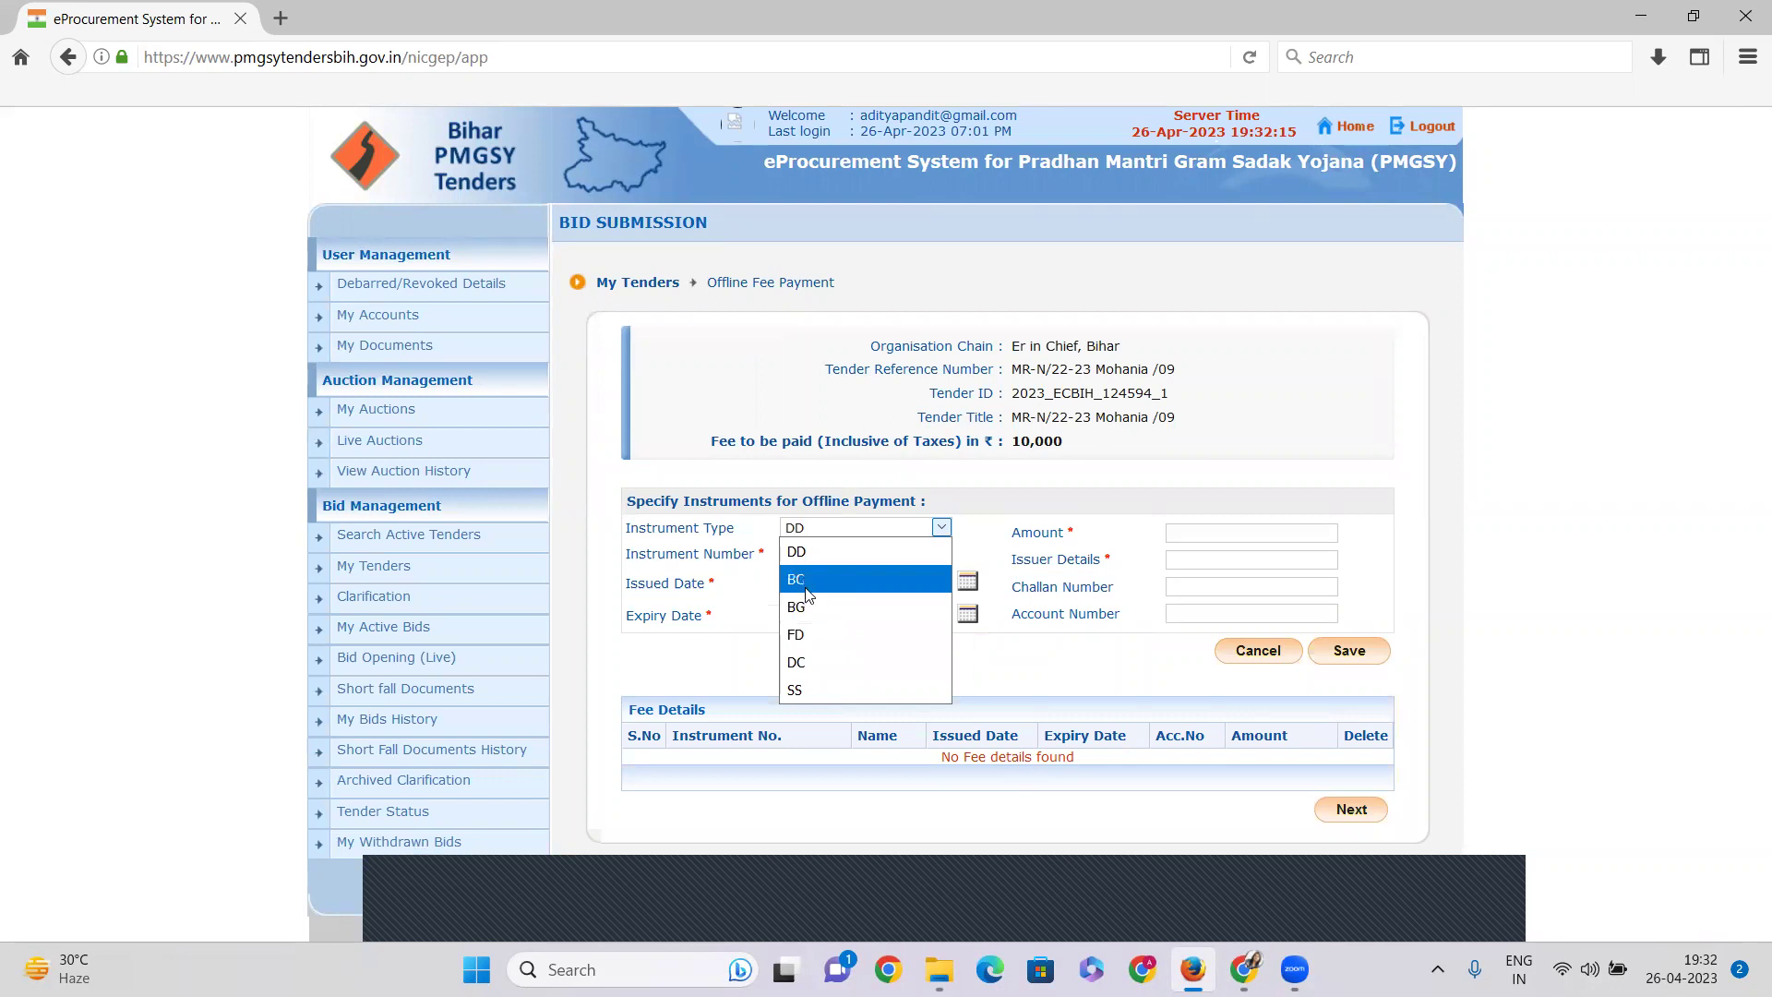
click(817, 554)
click(1248, 534)
drag(1014, 439, 1071, 447)
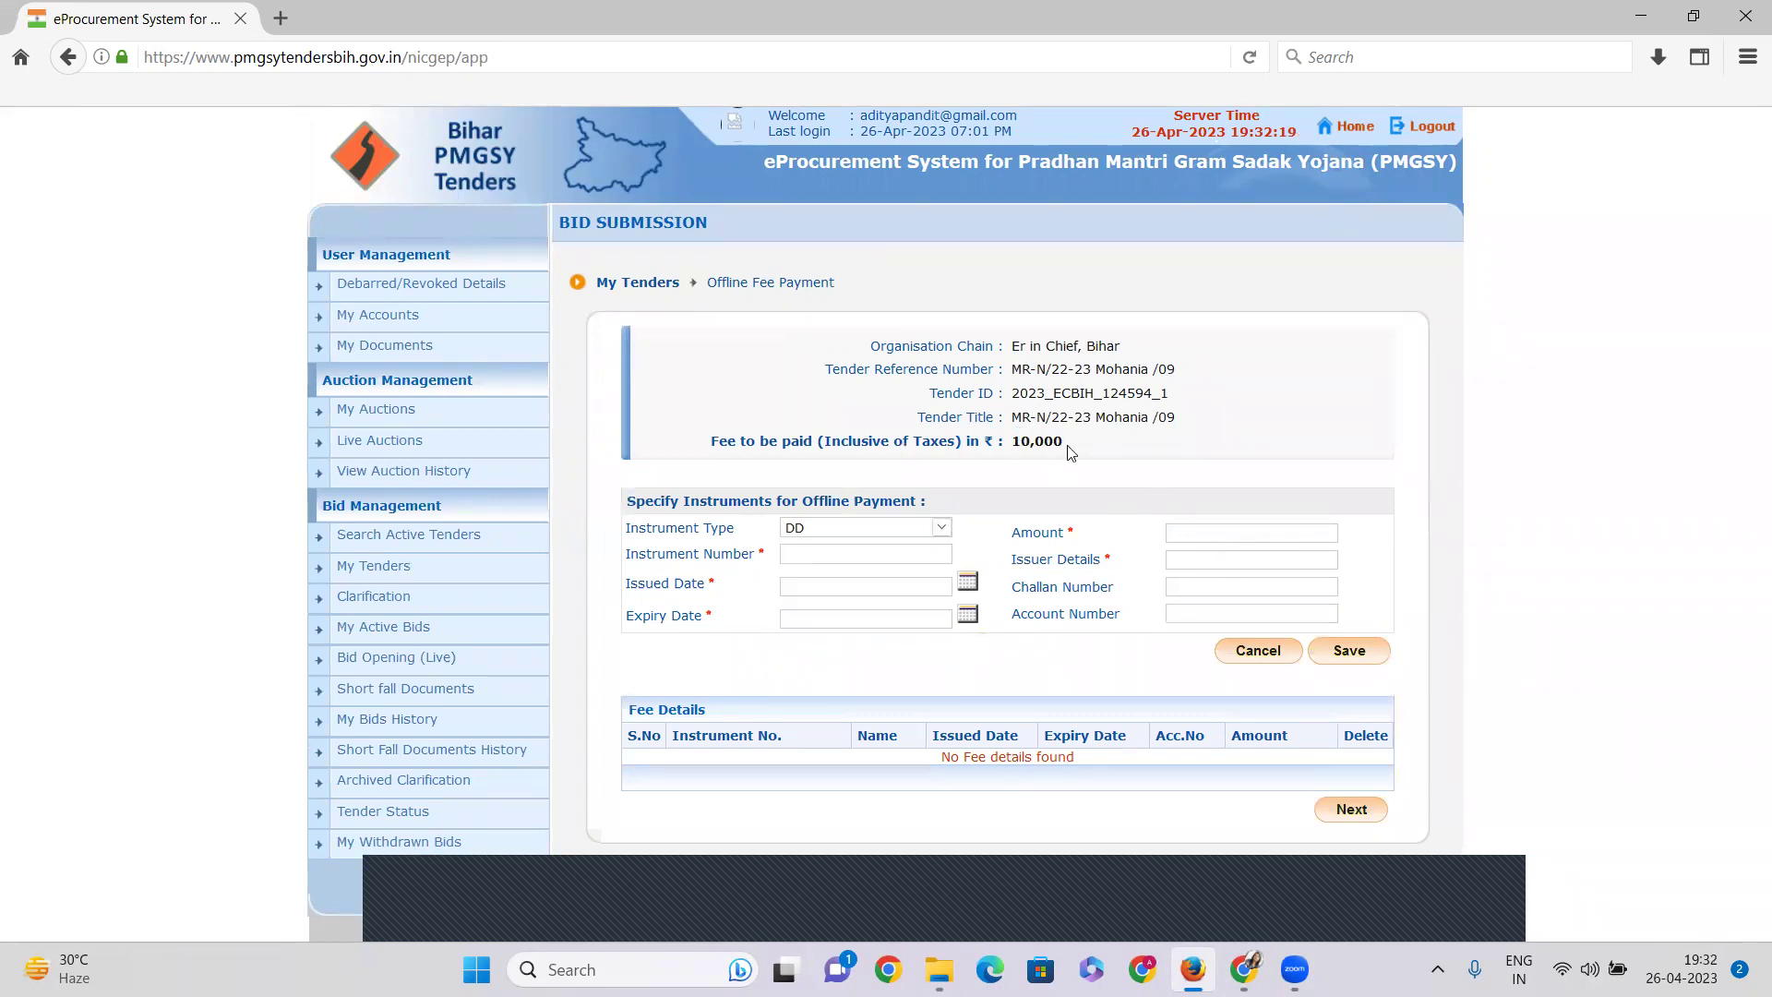
click(1209, 535)
text(10000)
click(816, 559)
text(56278)
click(1191, 560)
text(hs)
key(BackSpace)
text(d)
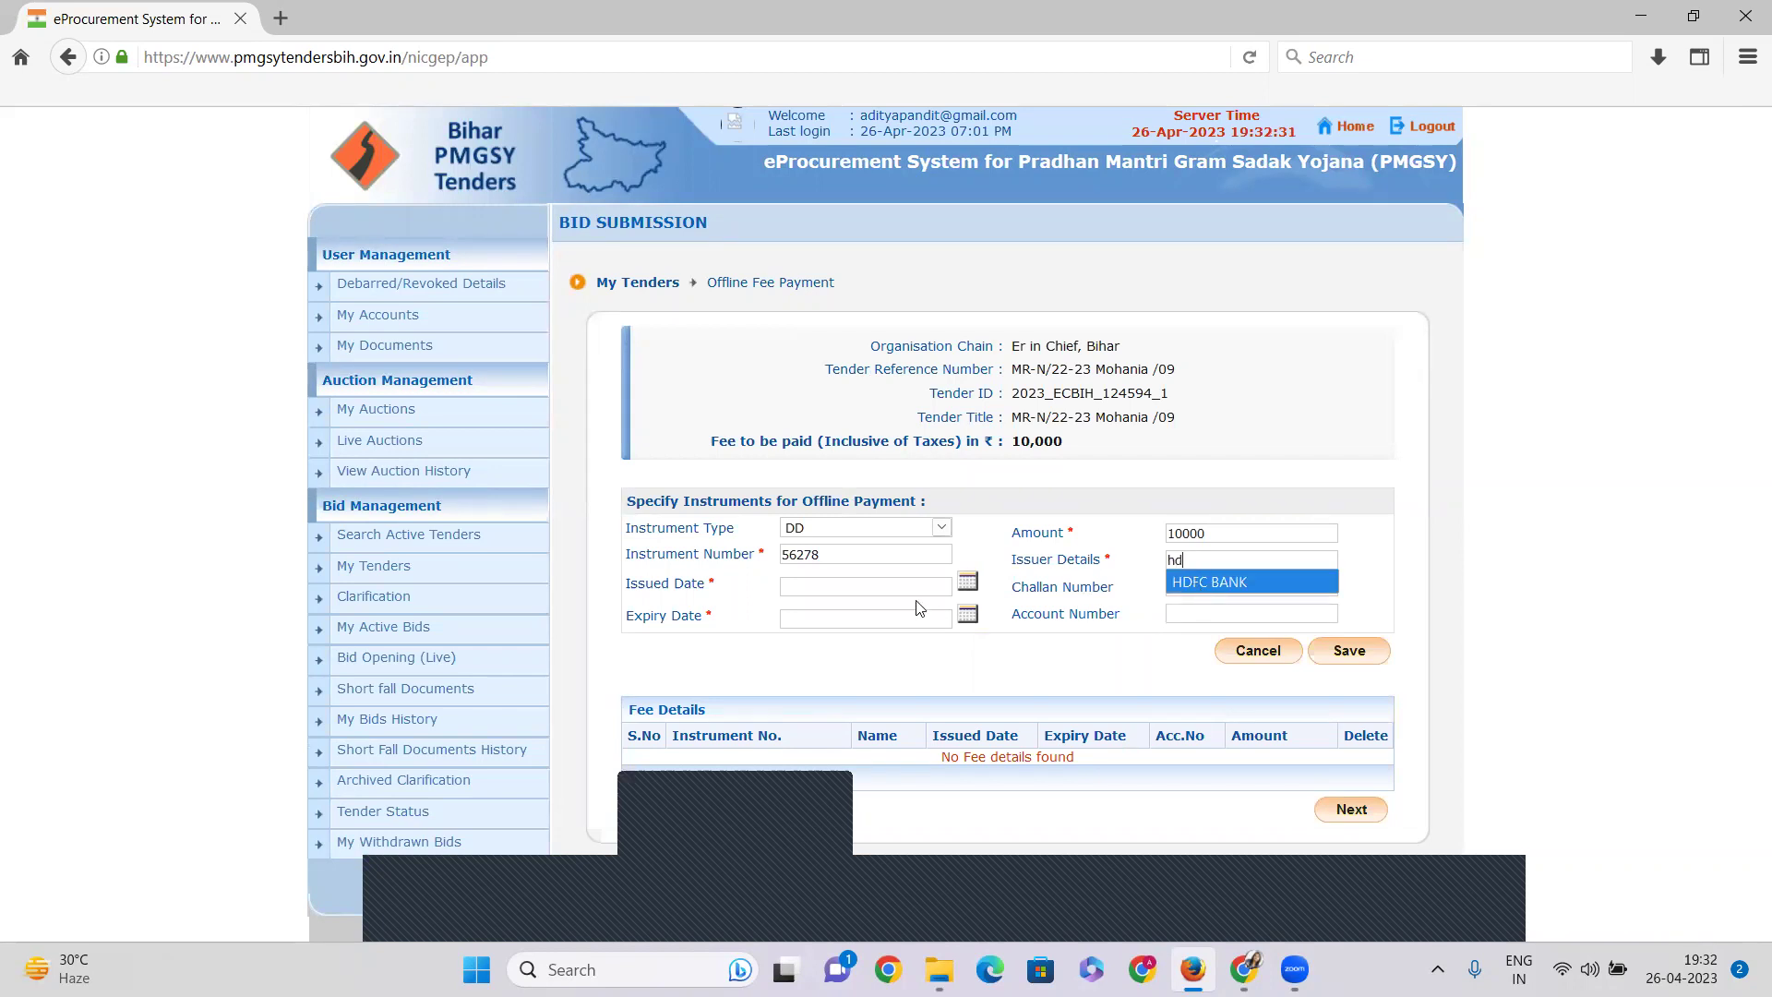
Step: Set issued date 1 April 2023 and expiry 30/06/2023, save the DD, and continue
click(964, 583)
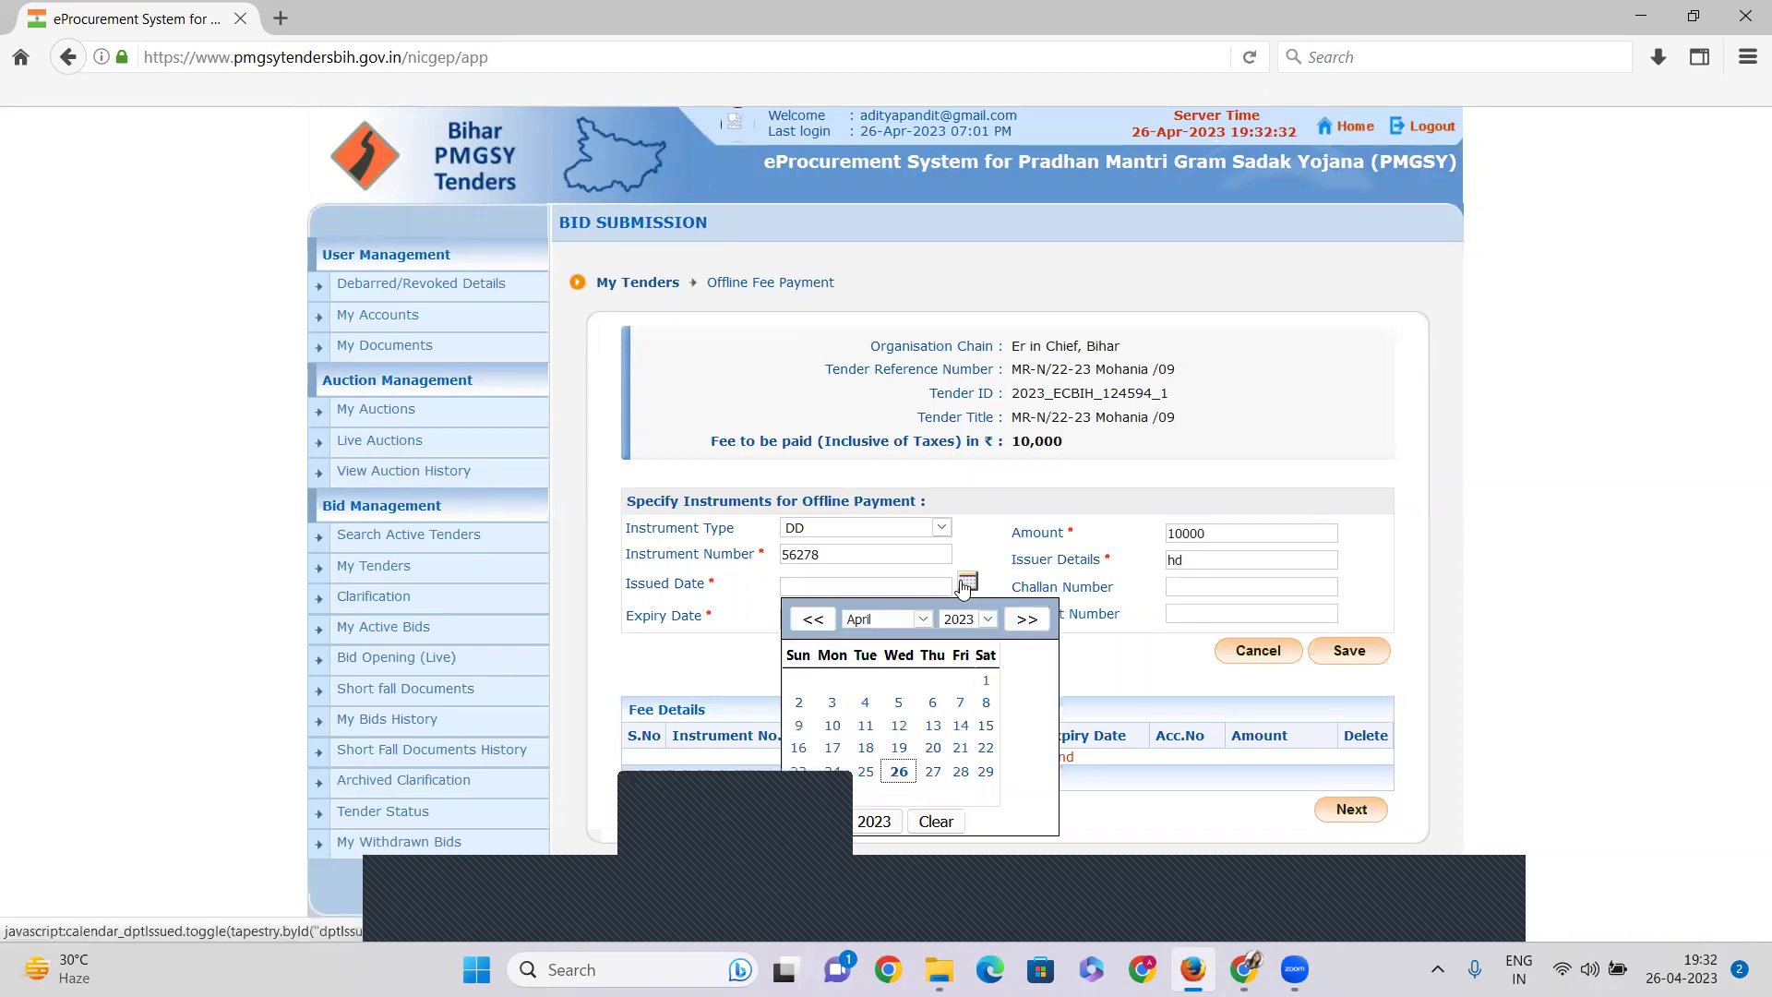
click(986, 681)
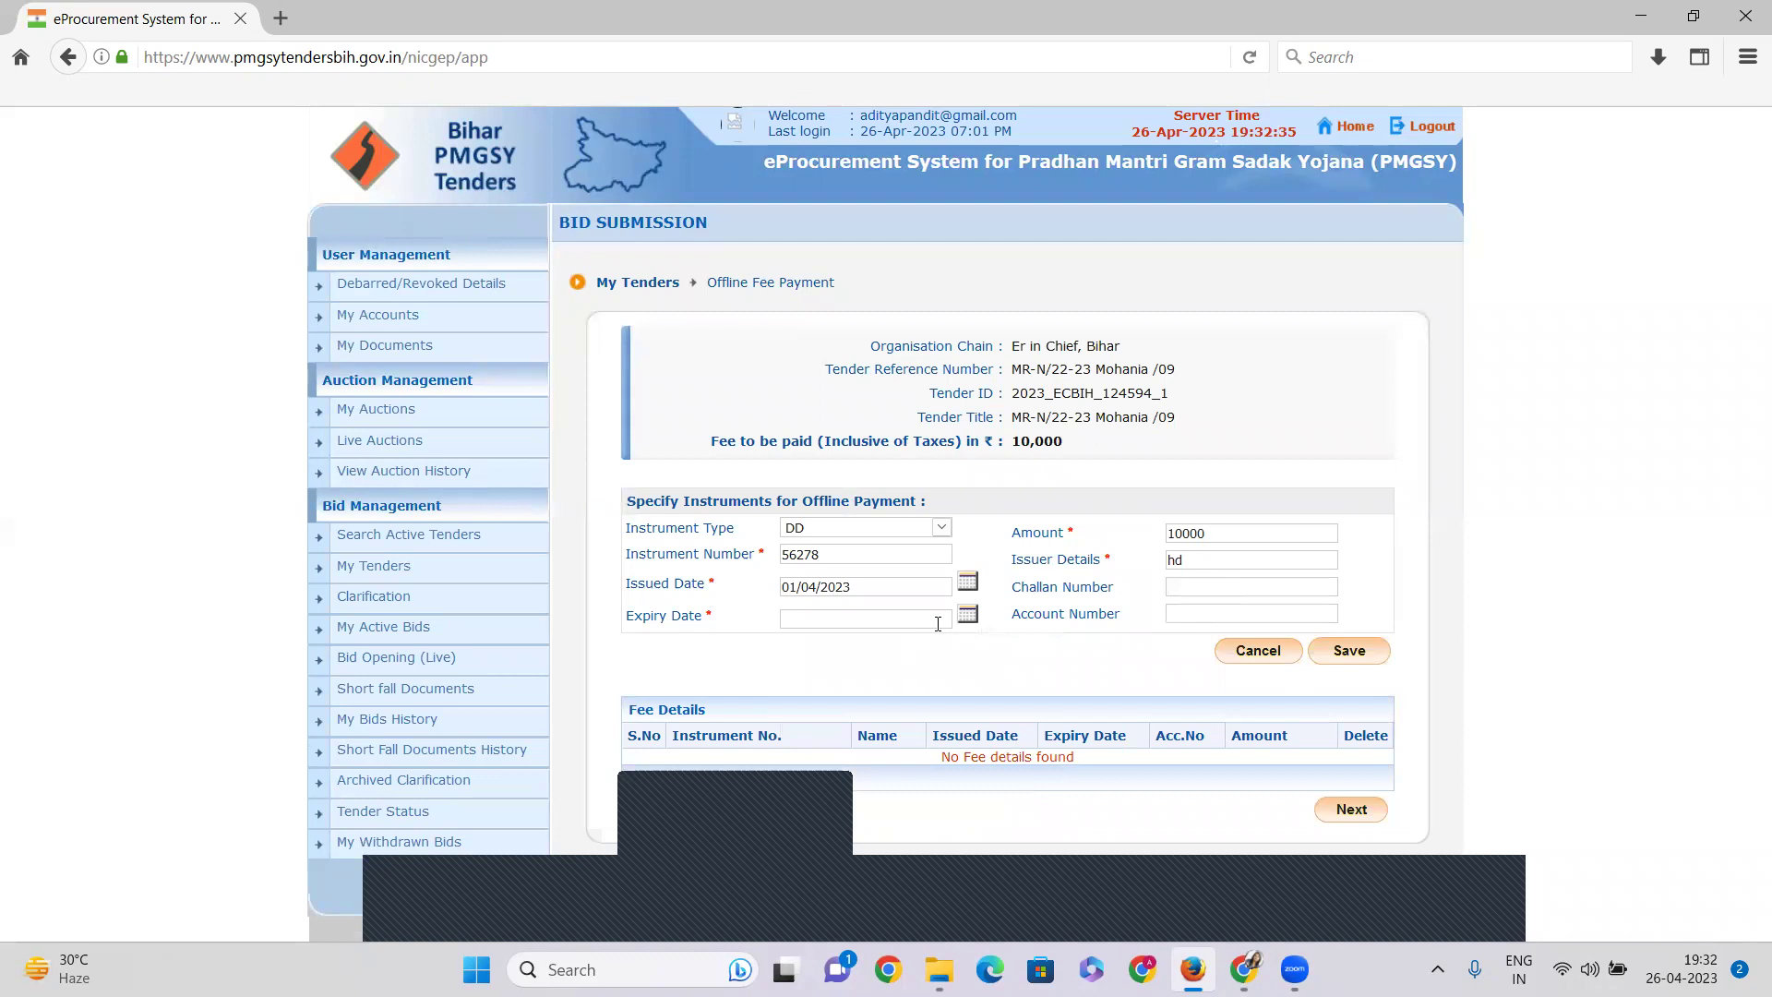
click(968, 614)
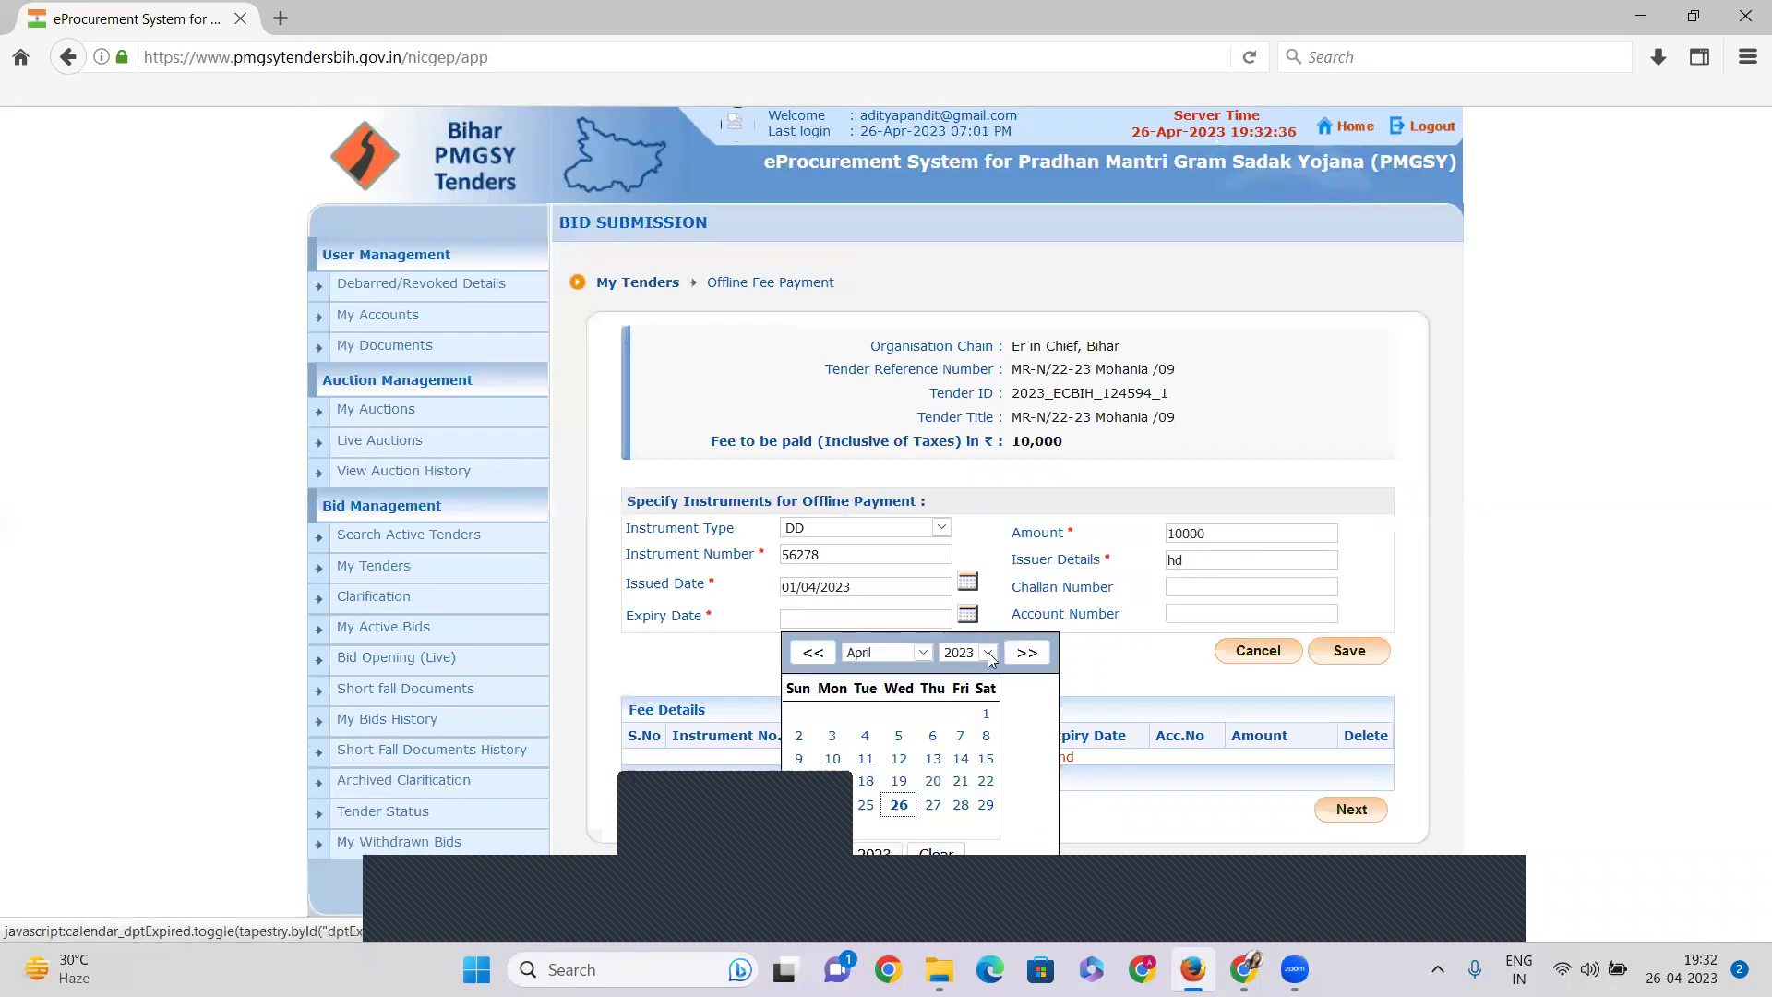
click(920, 653)
click(877, 462)
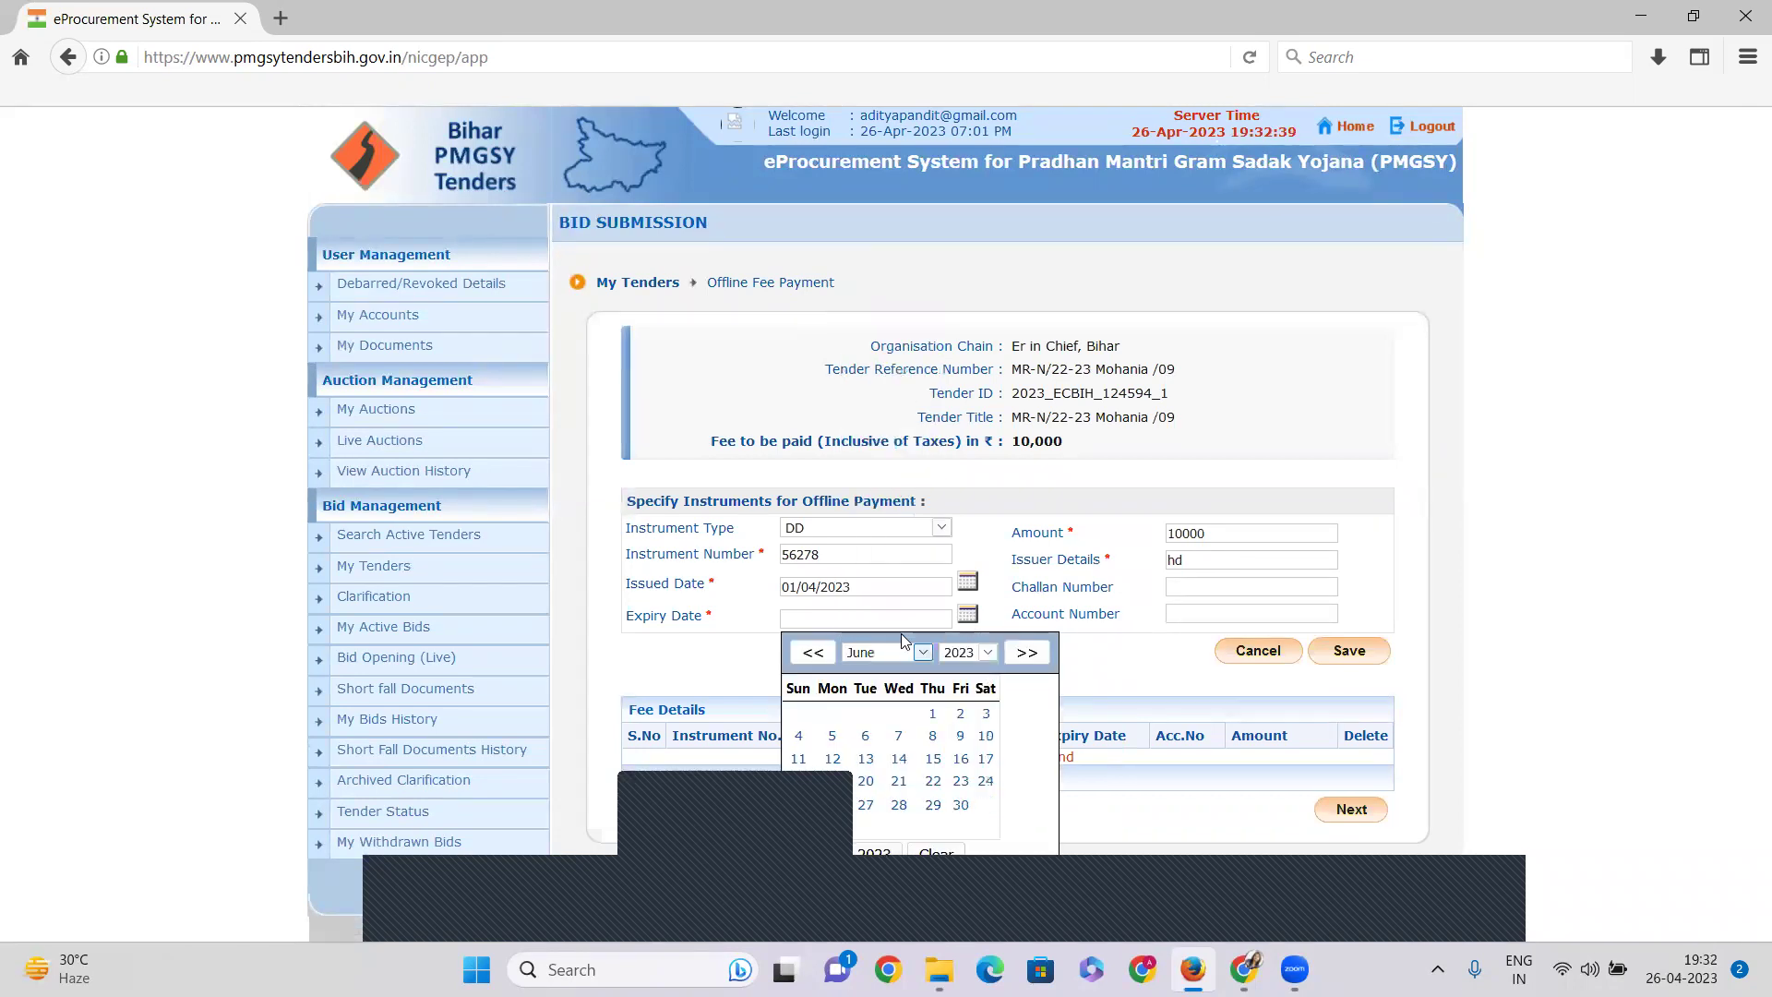
click(961, 804)
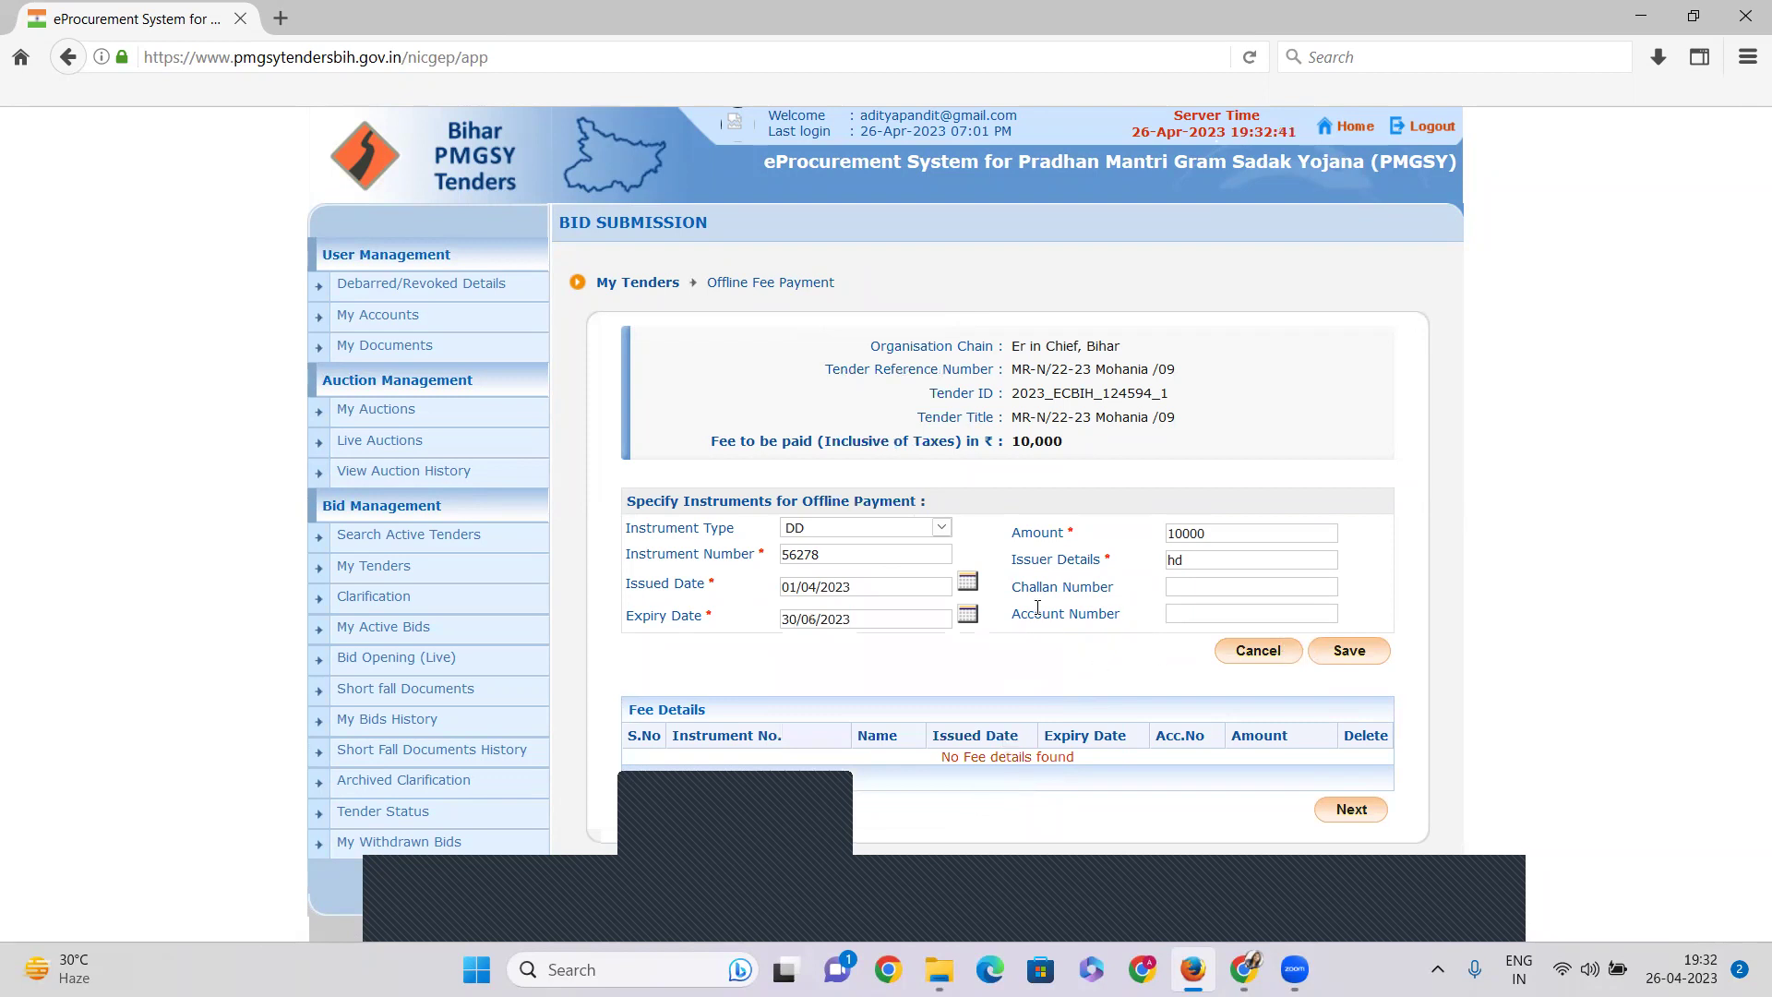
click(1351, 652)
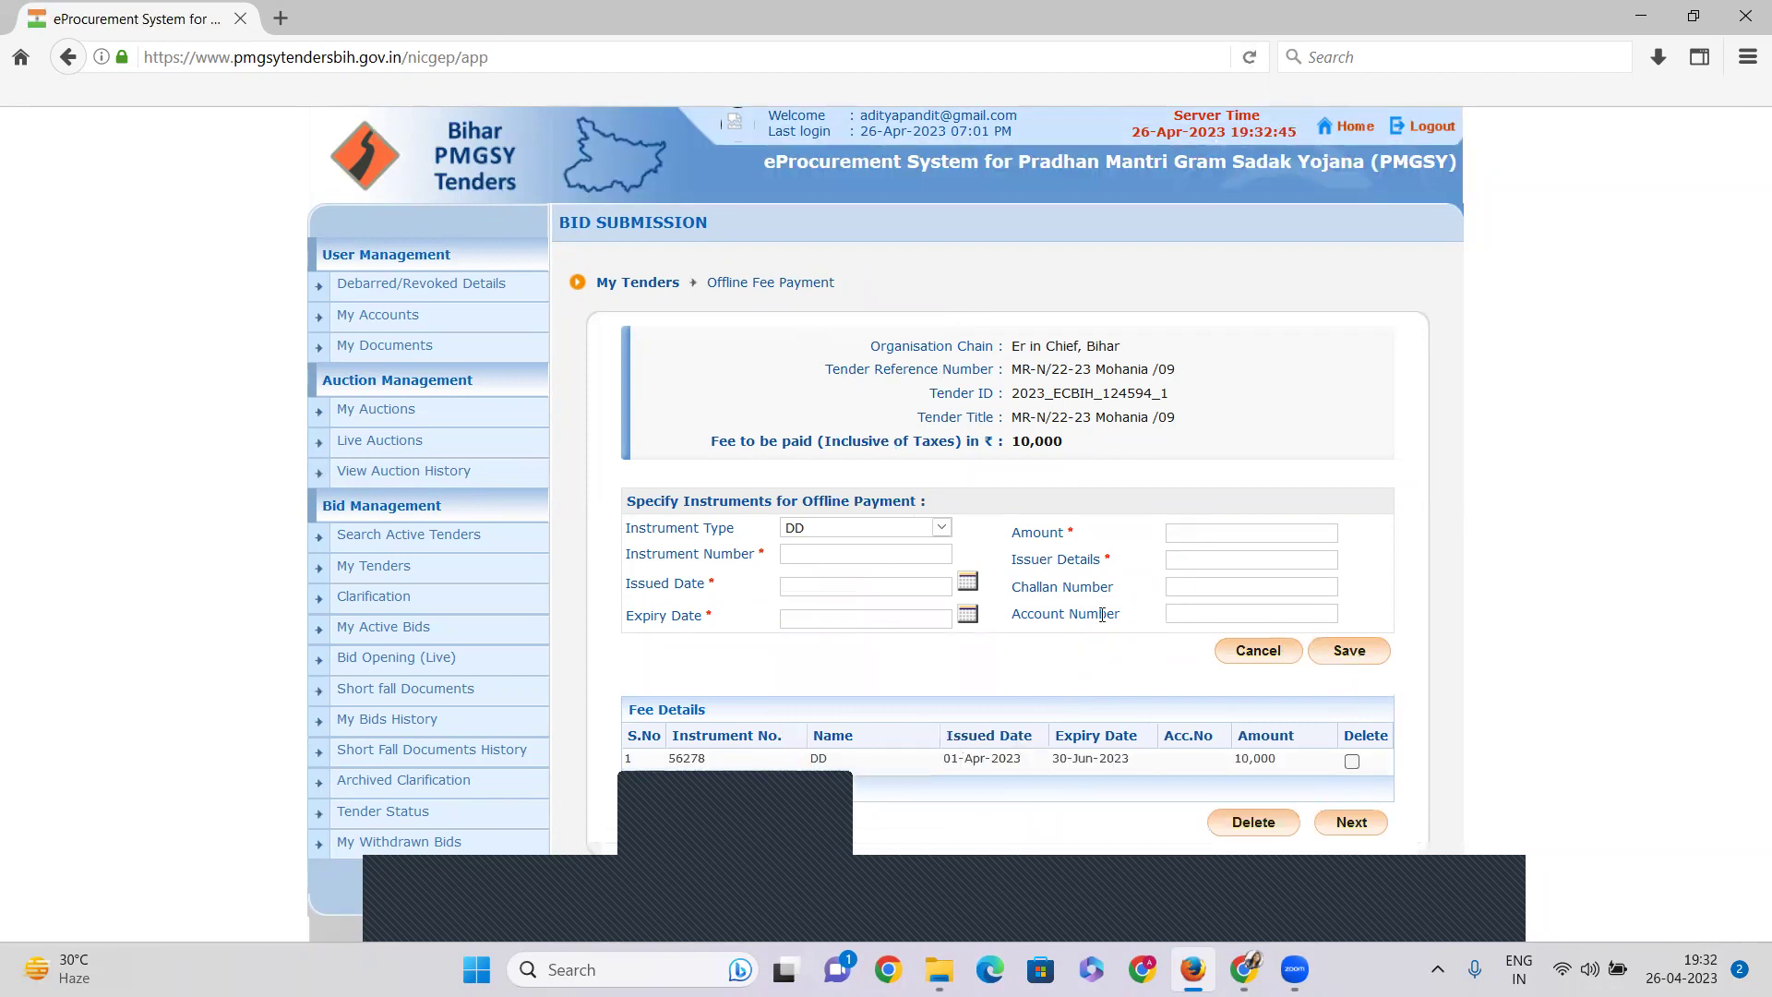
click(1353, 824)
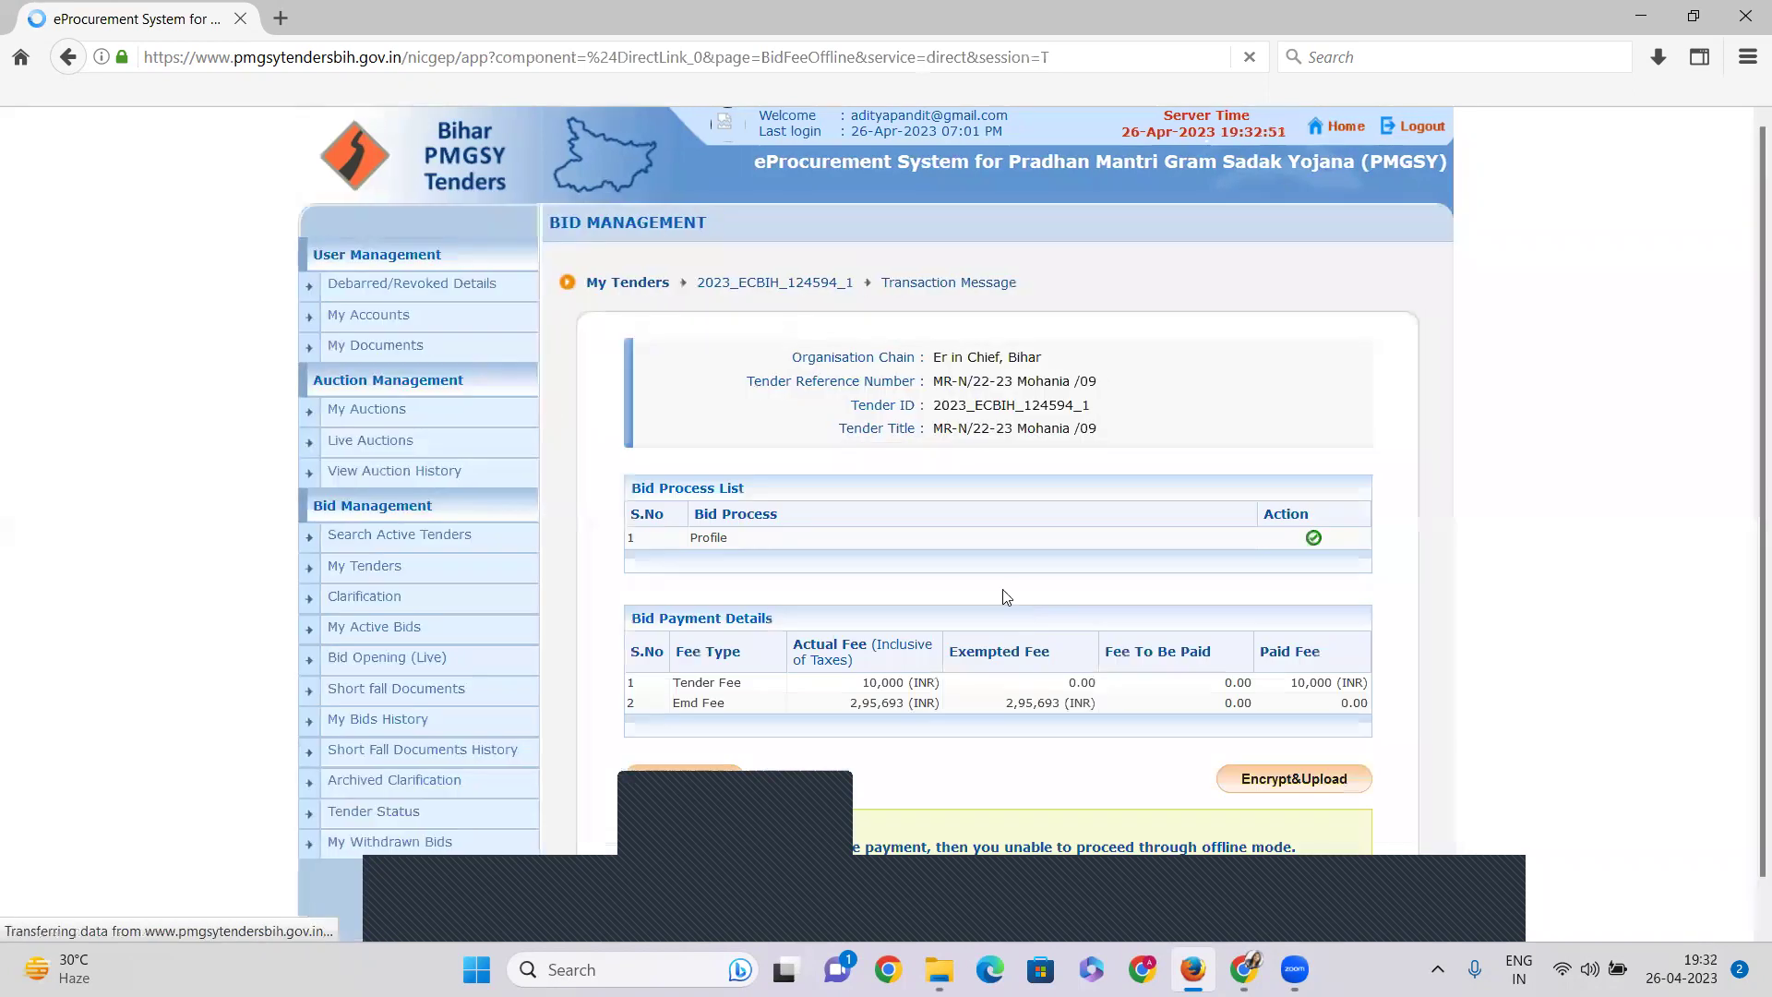
Step: Review the Bid Payment Details showing the paid tender fee of 10,000 and dismiss the dialog
scroll(1013, 600, down, 1)
scroll(1012, 598, down, 1)
drag(862, 637, 905, 637)
drag(1291, 637, 1343, 640)
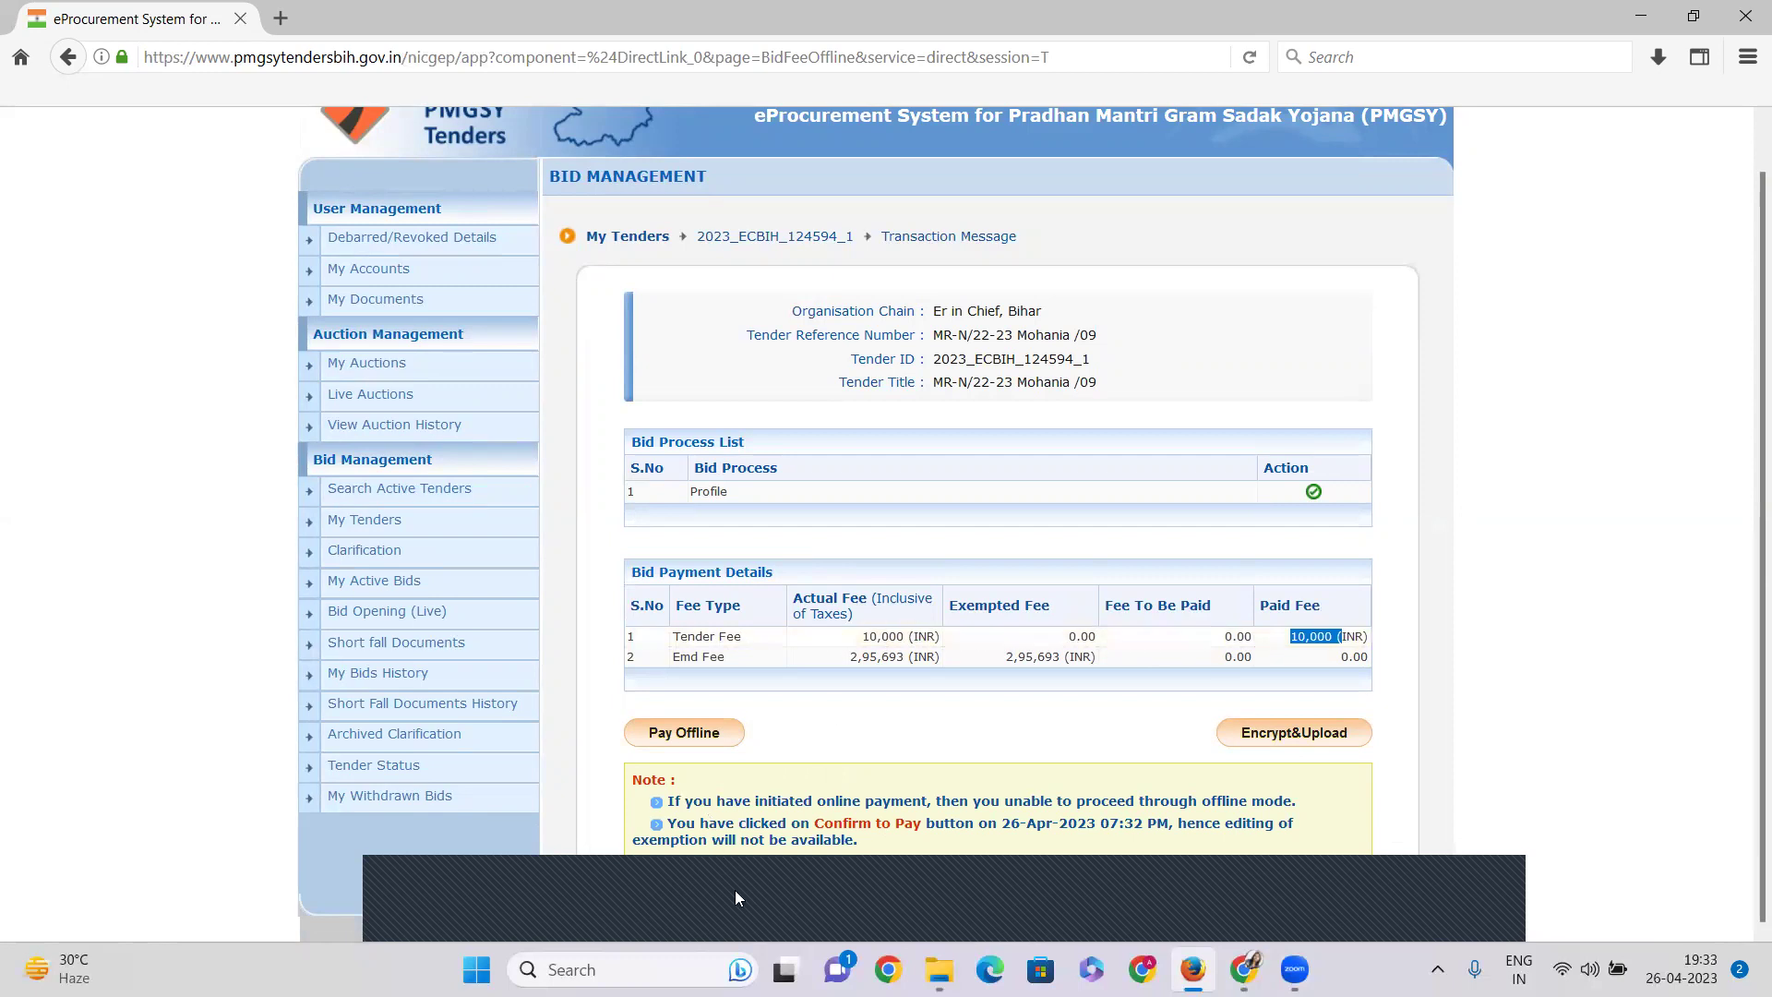
click(734, 731)
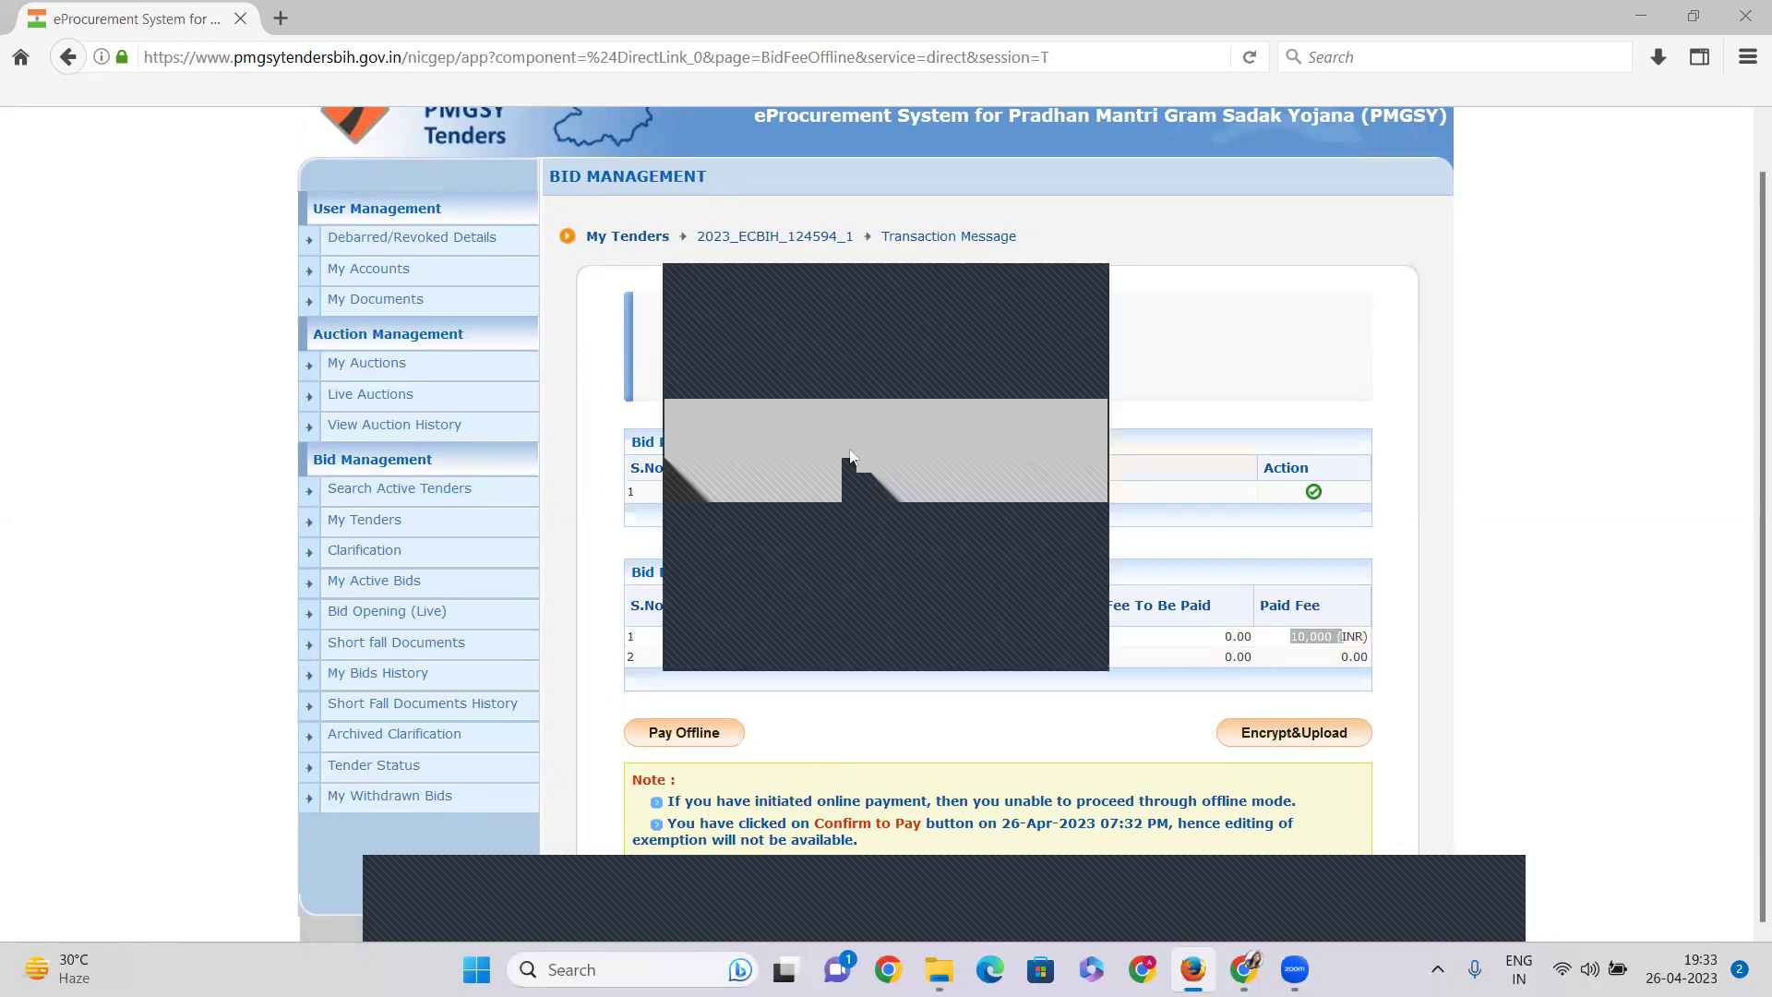
click(1085, 297)
Step: Clear the remaining prompts and choose Encrypt&Upload to start uploading bid documents
click(752, 896)
click(1094, 279)
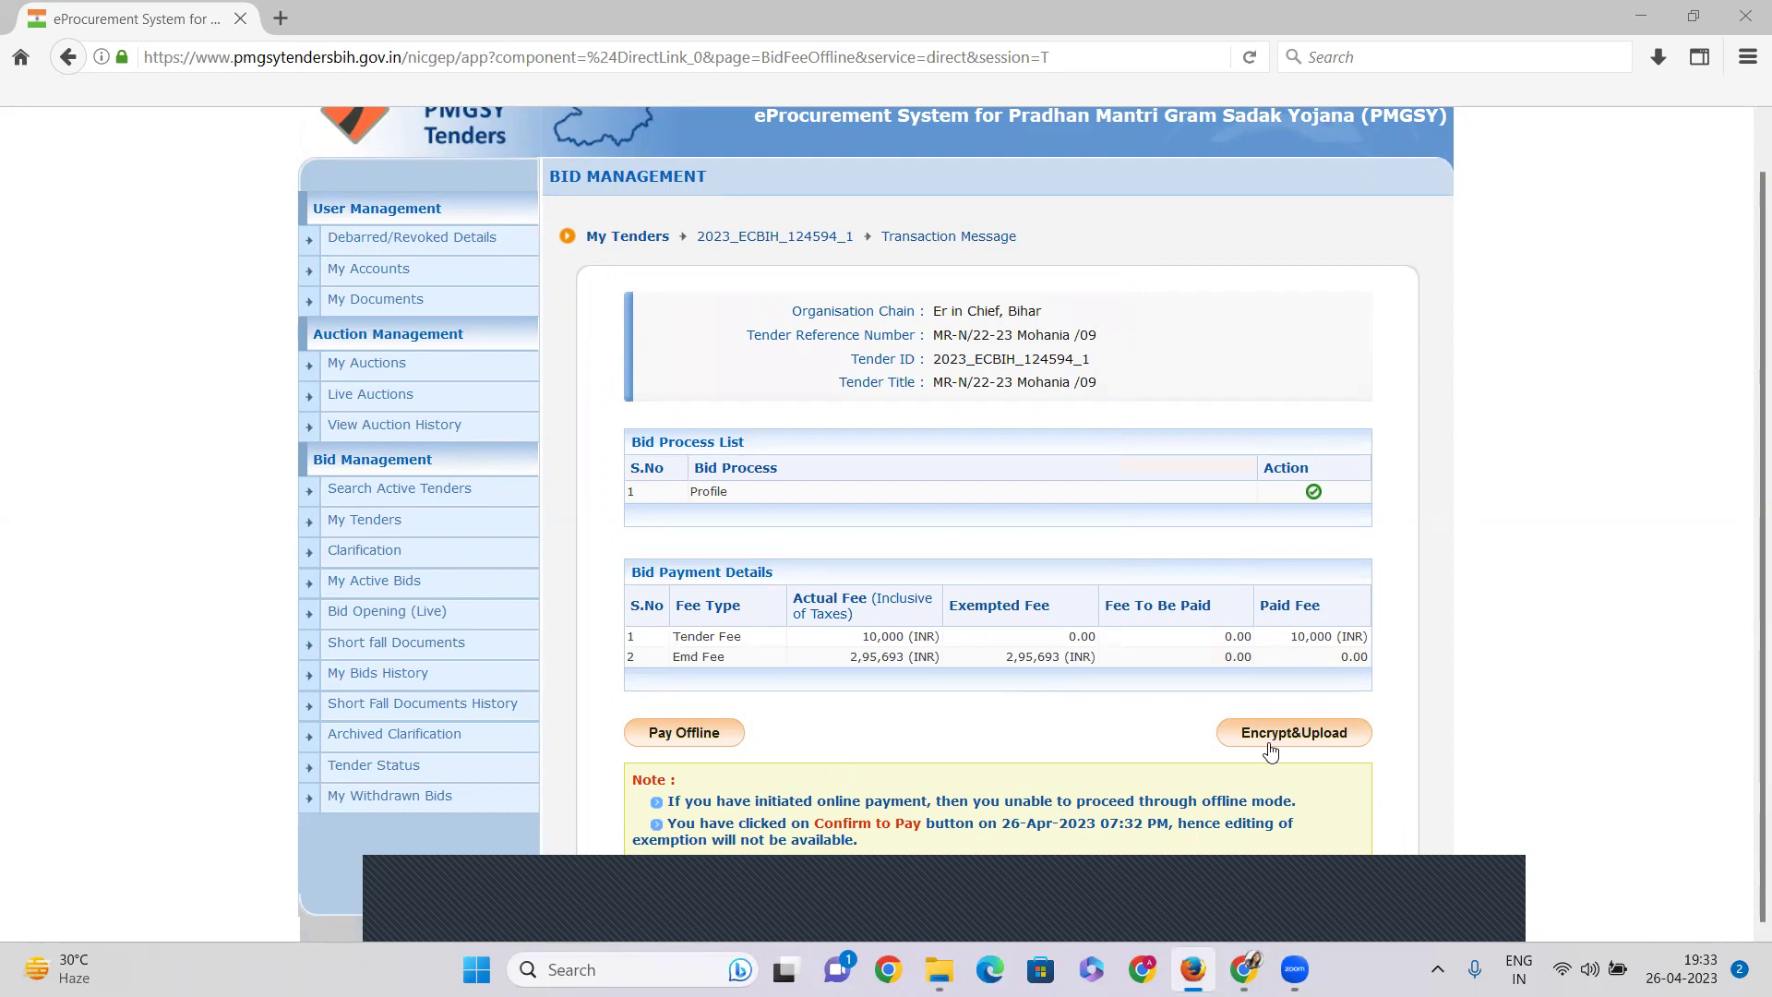
click(1137, 870)
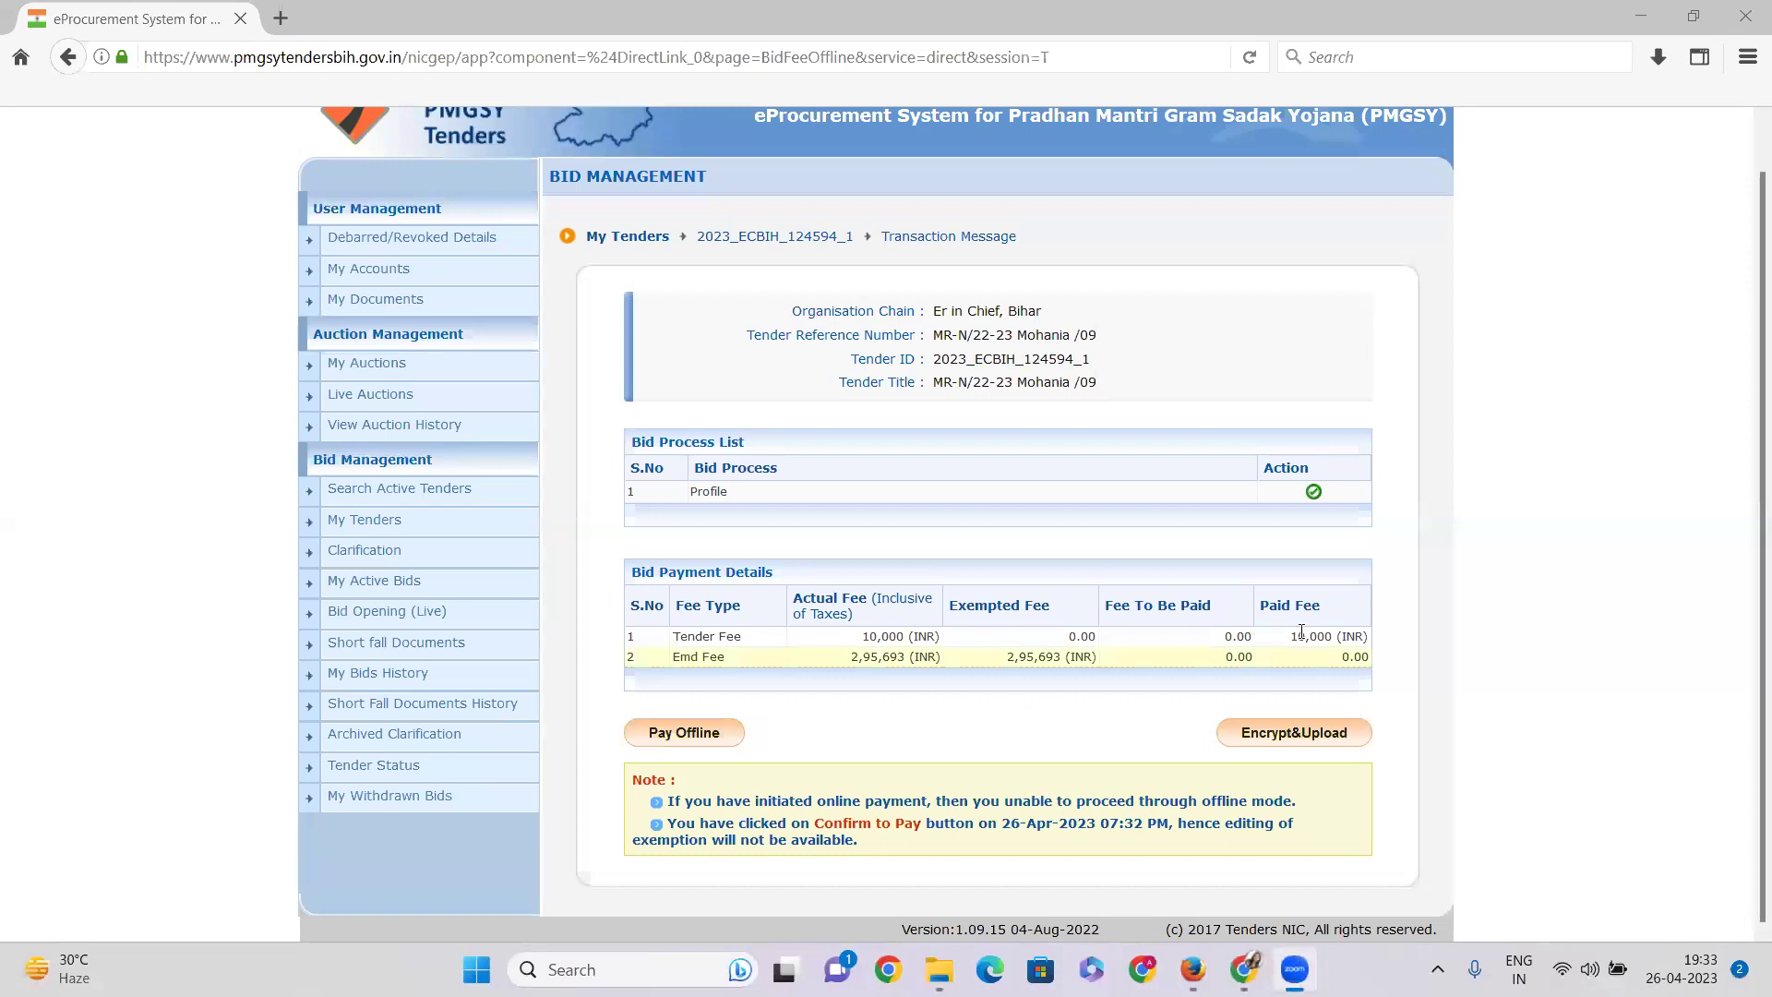
drag(1302, 635, 1391, 639)
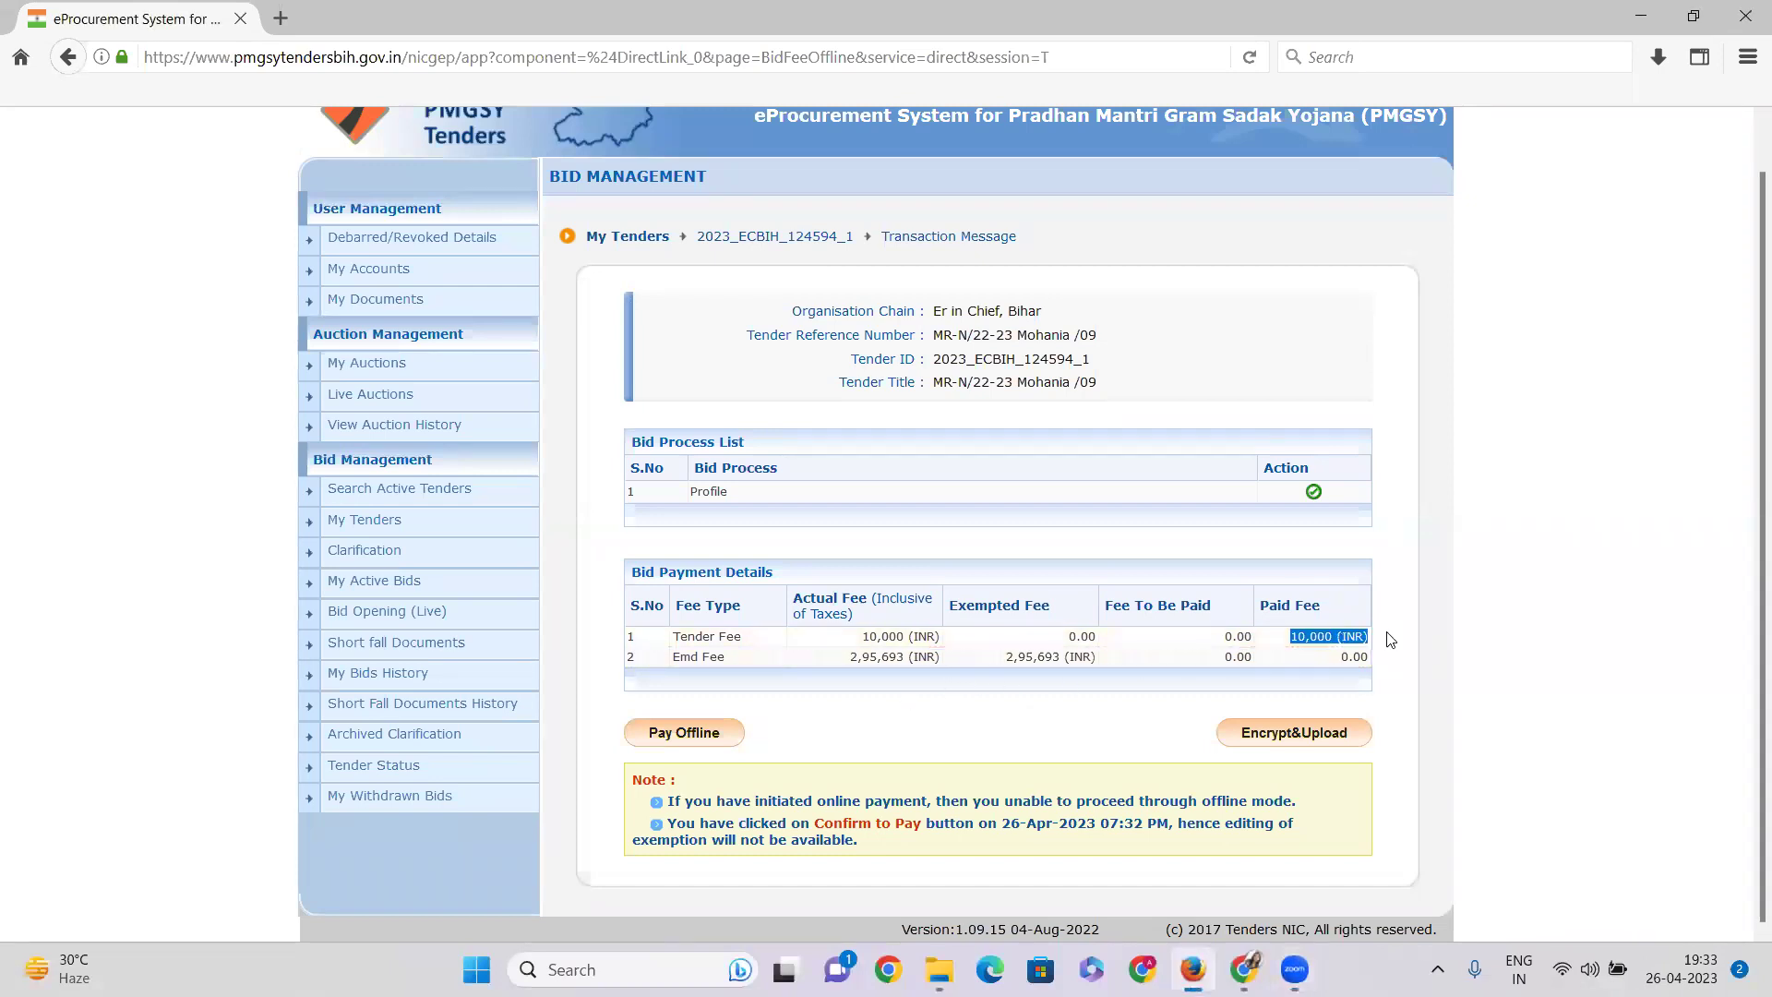
click(1295, 740)
click(1292, 736)
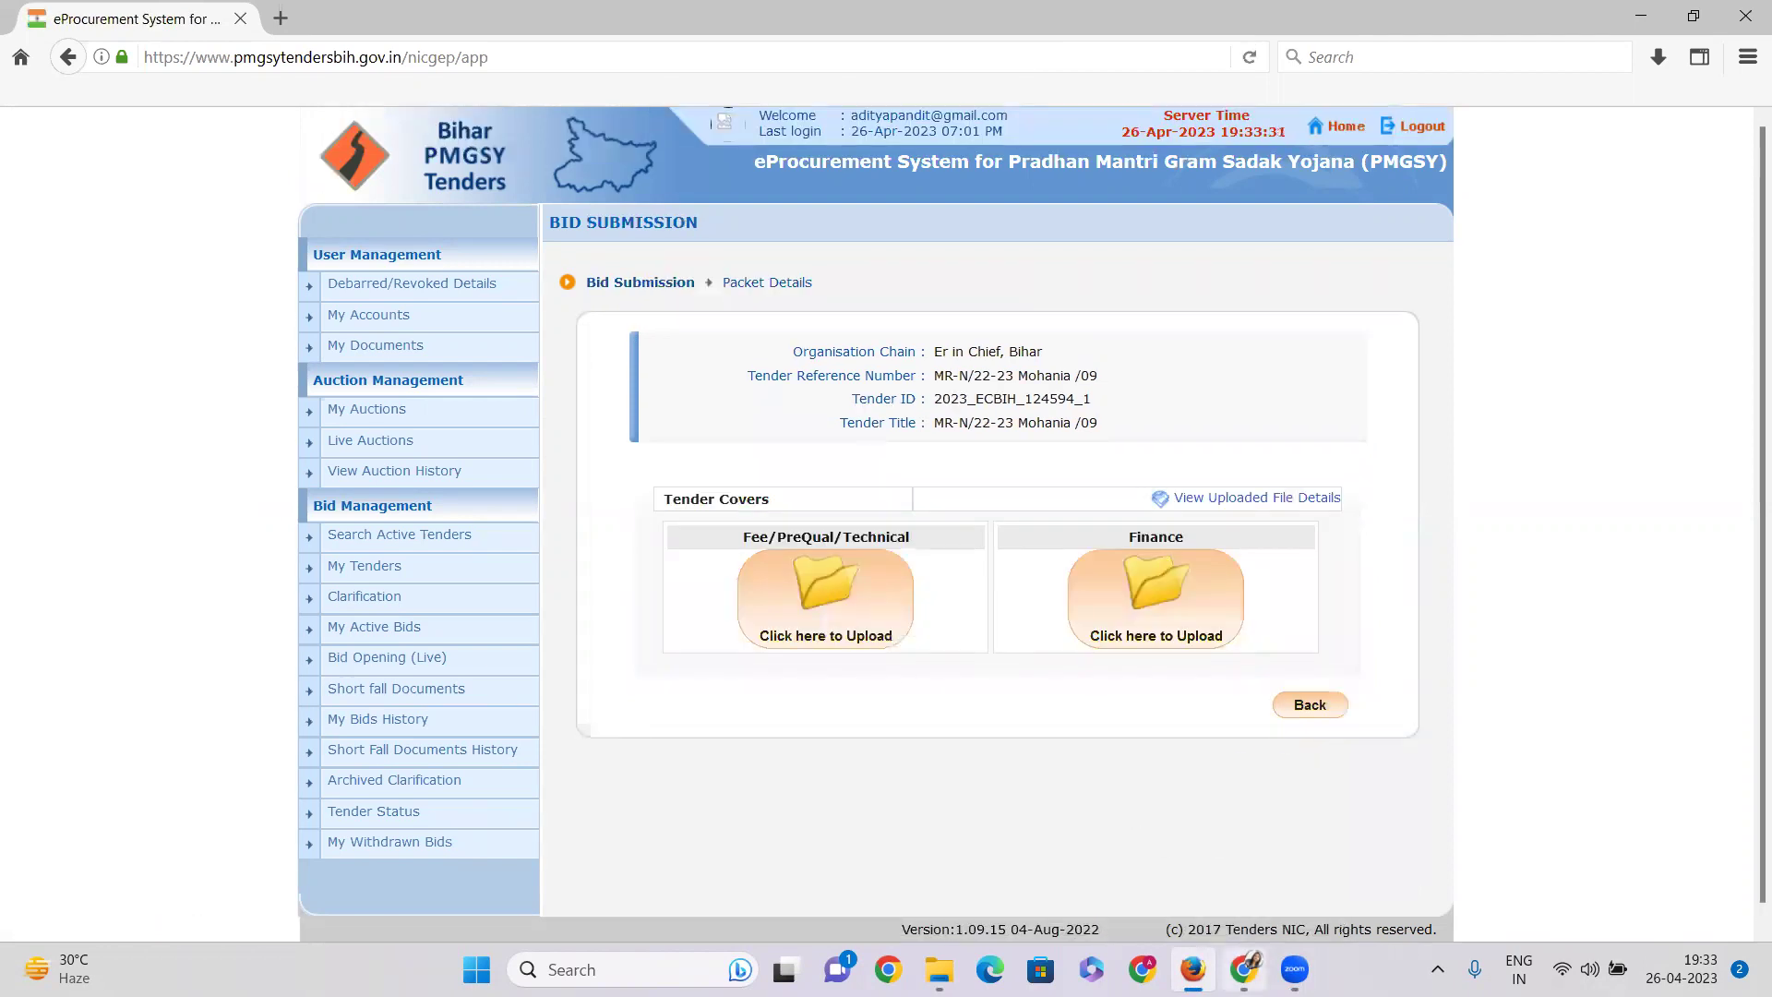
click(1244, 969)
scroll(1334, 420, up, 4)
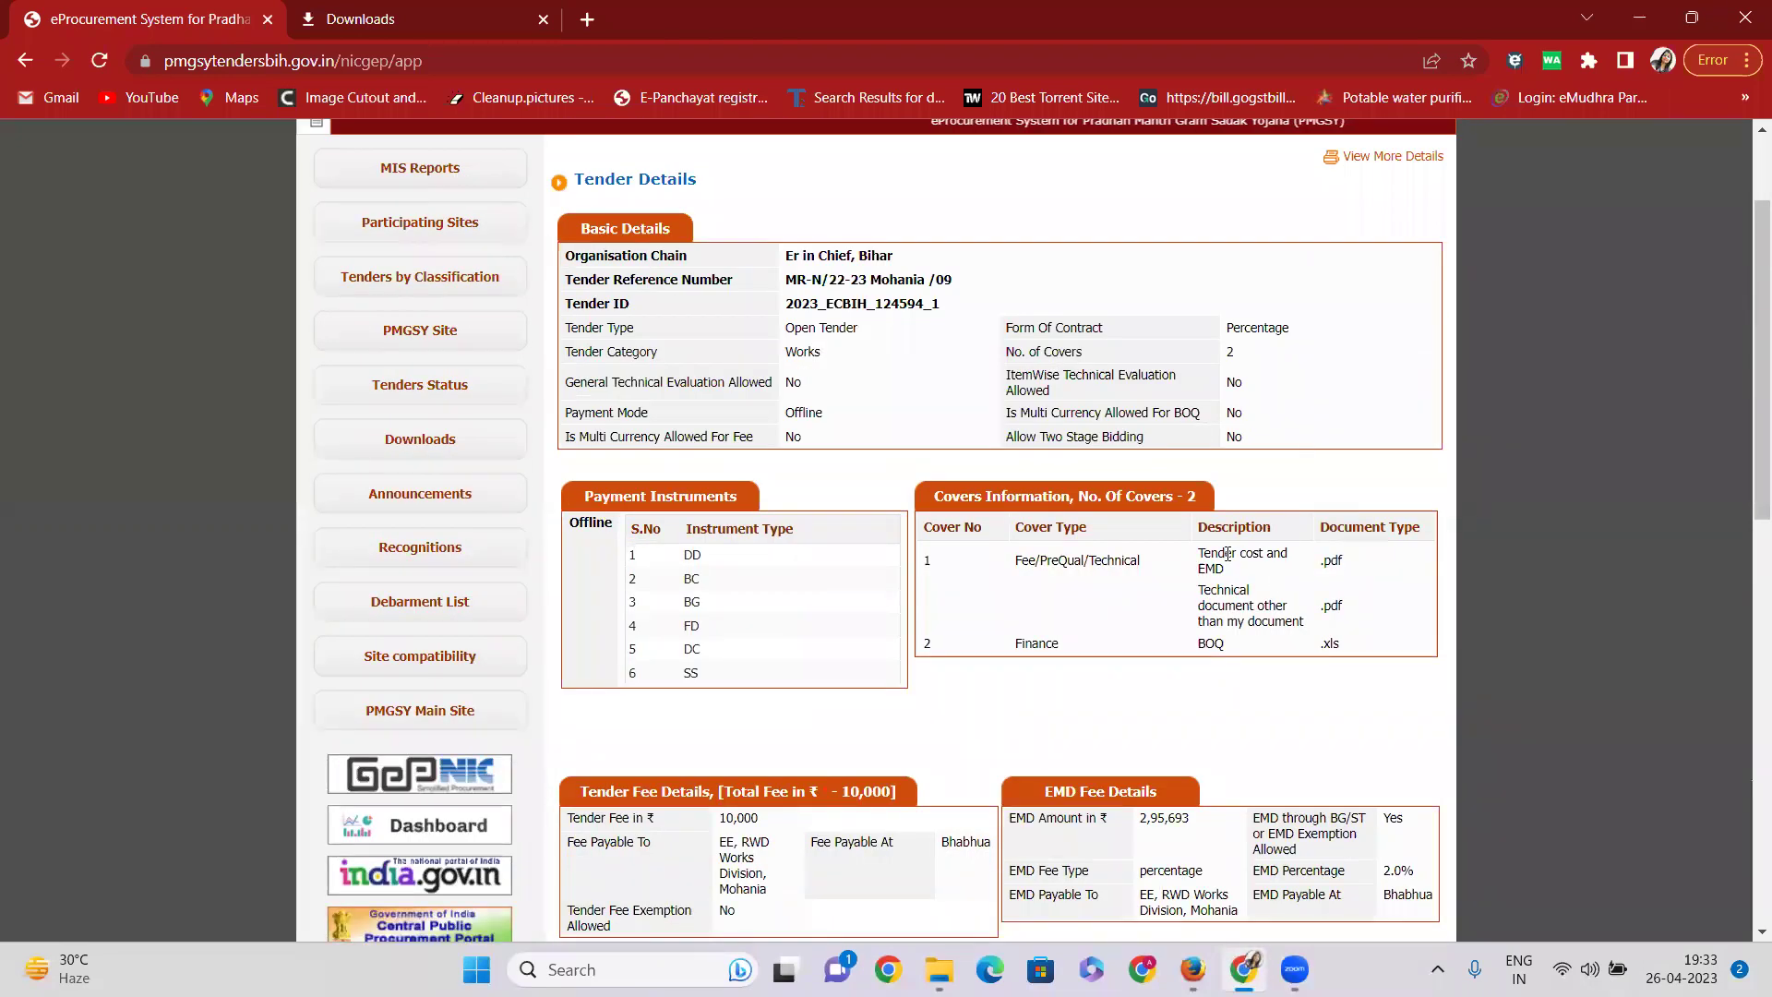
drag(1202, 554, 1343, 605)
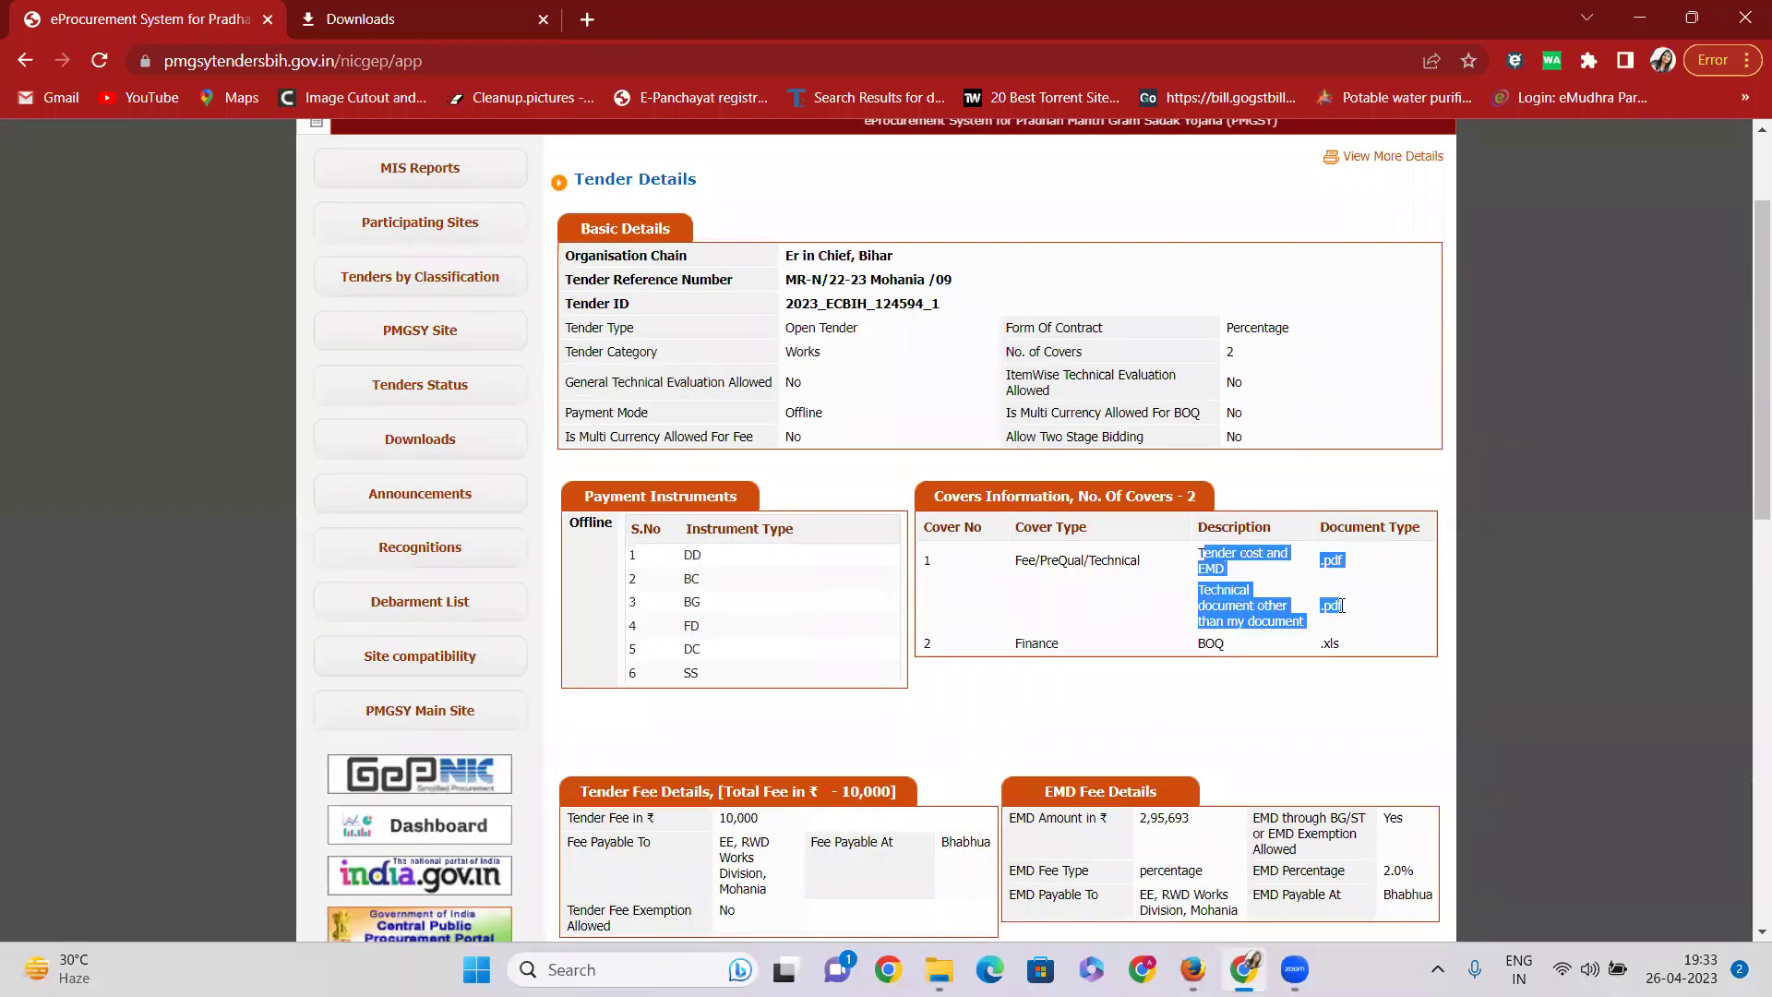
click(1203, 551)
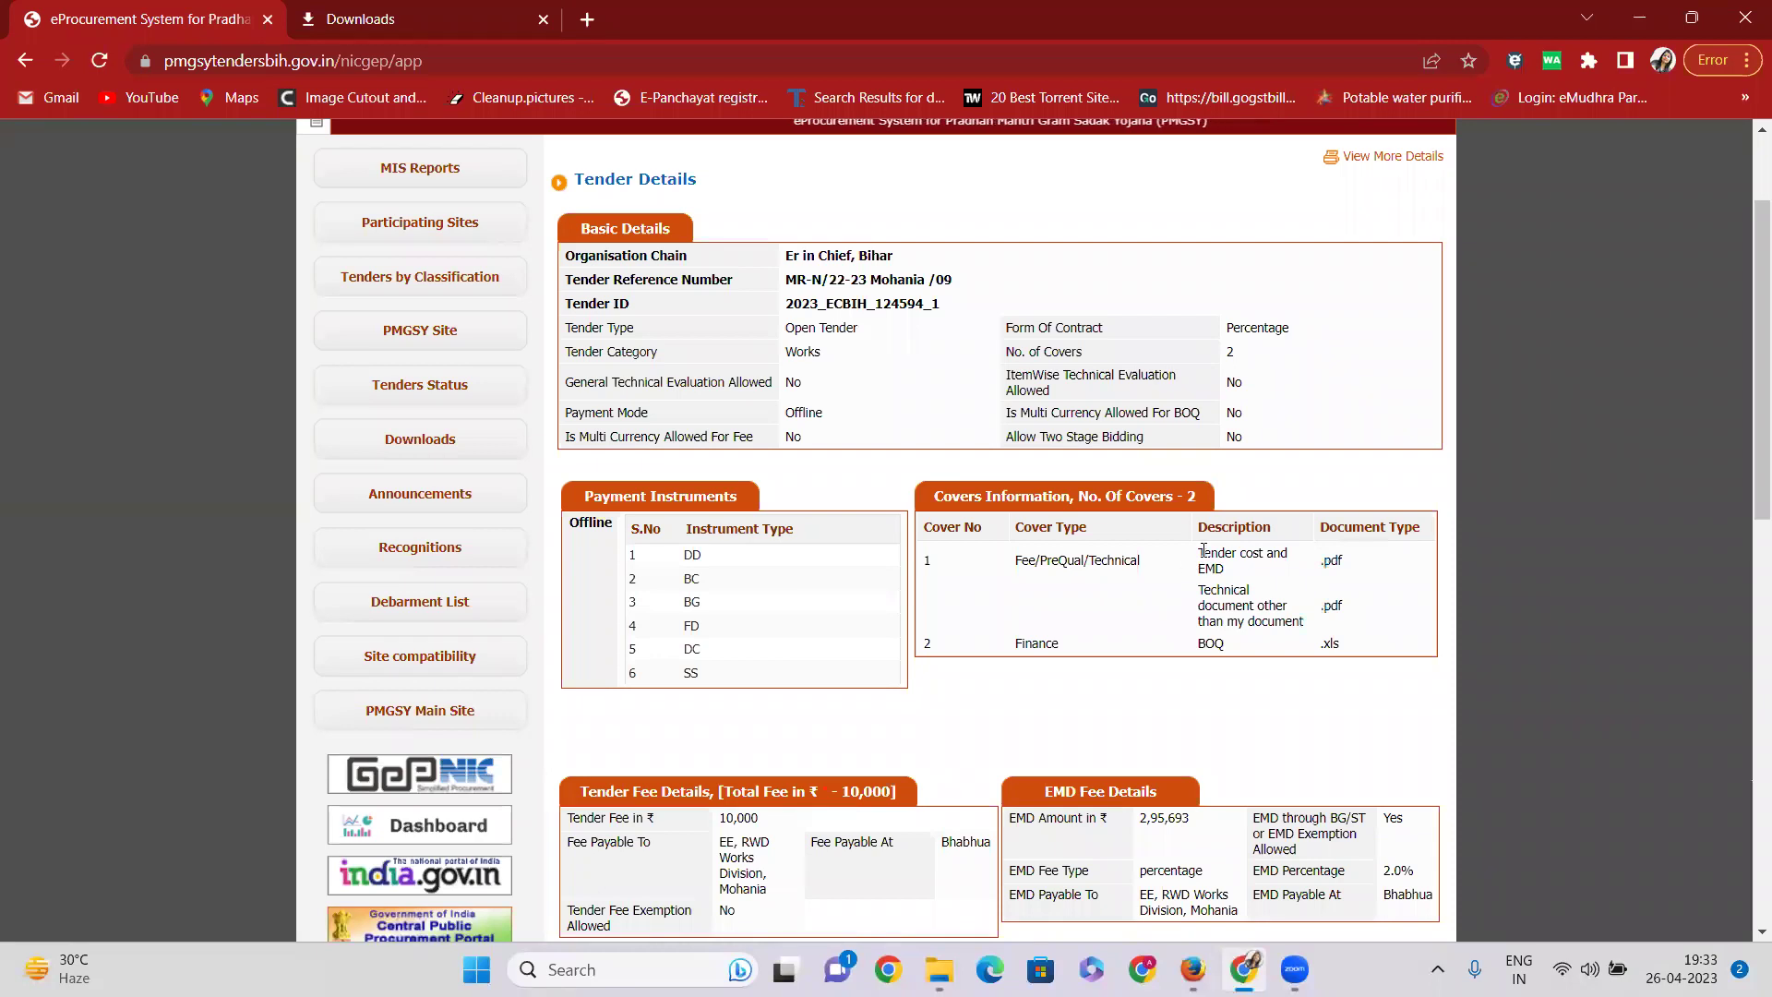
drag(1203, 551, 1343, 607)
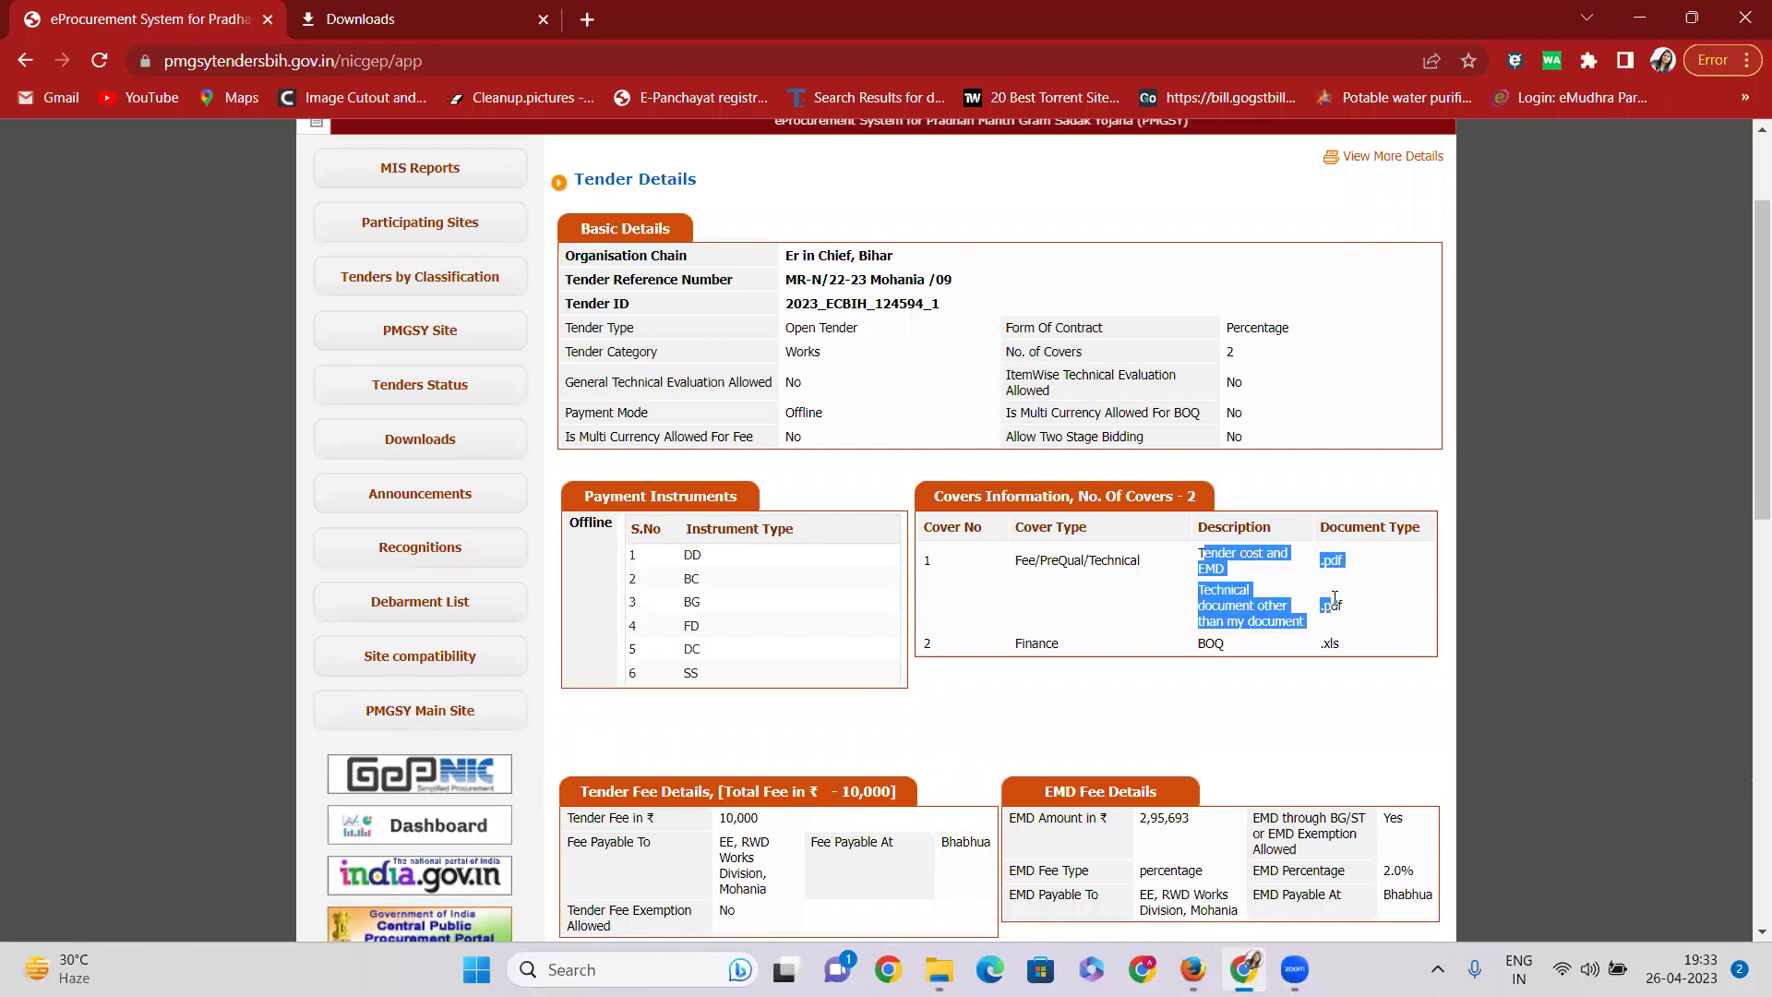
click(929, 853)
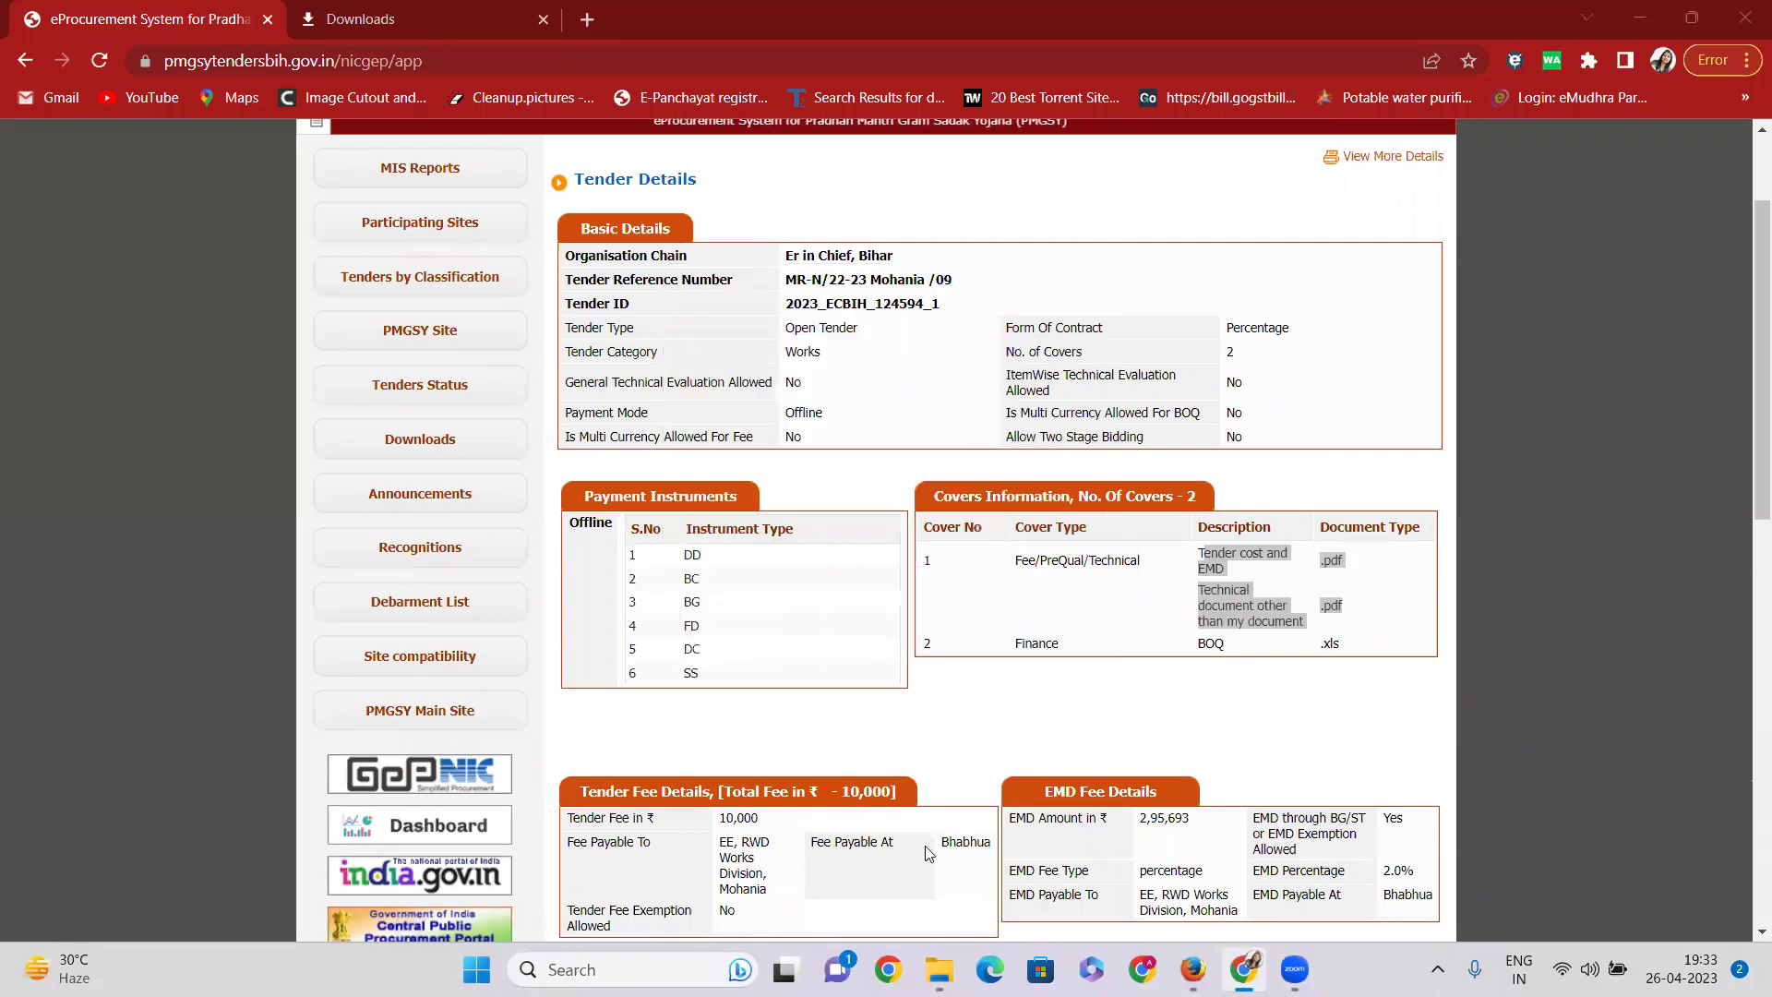
click(1193, 970)
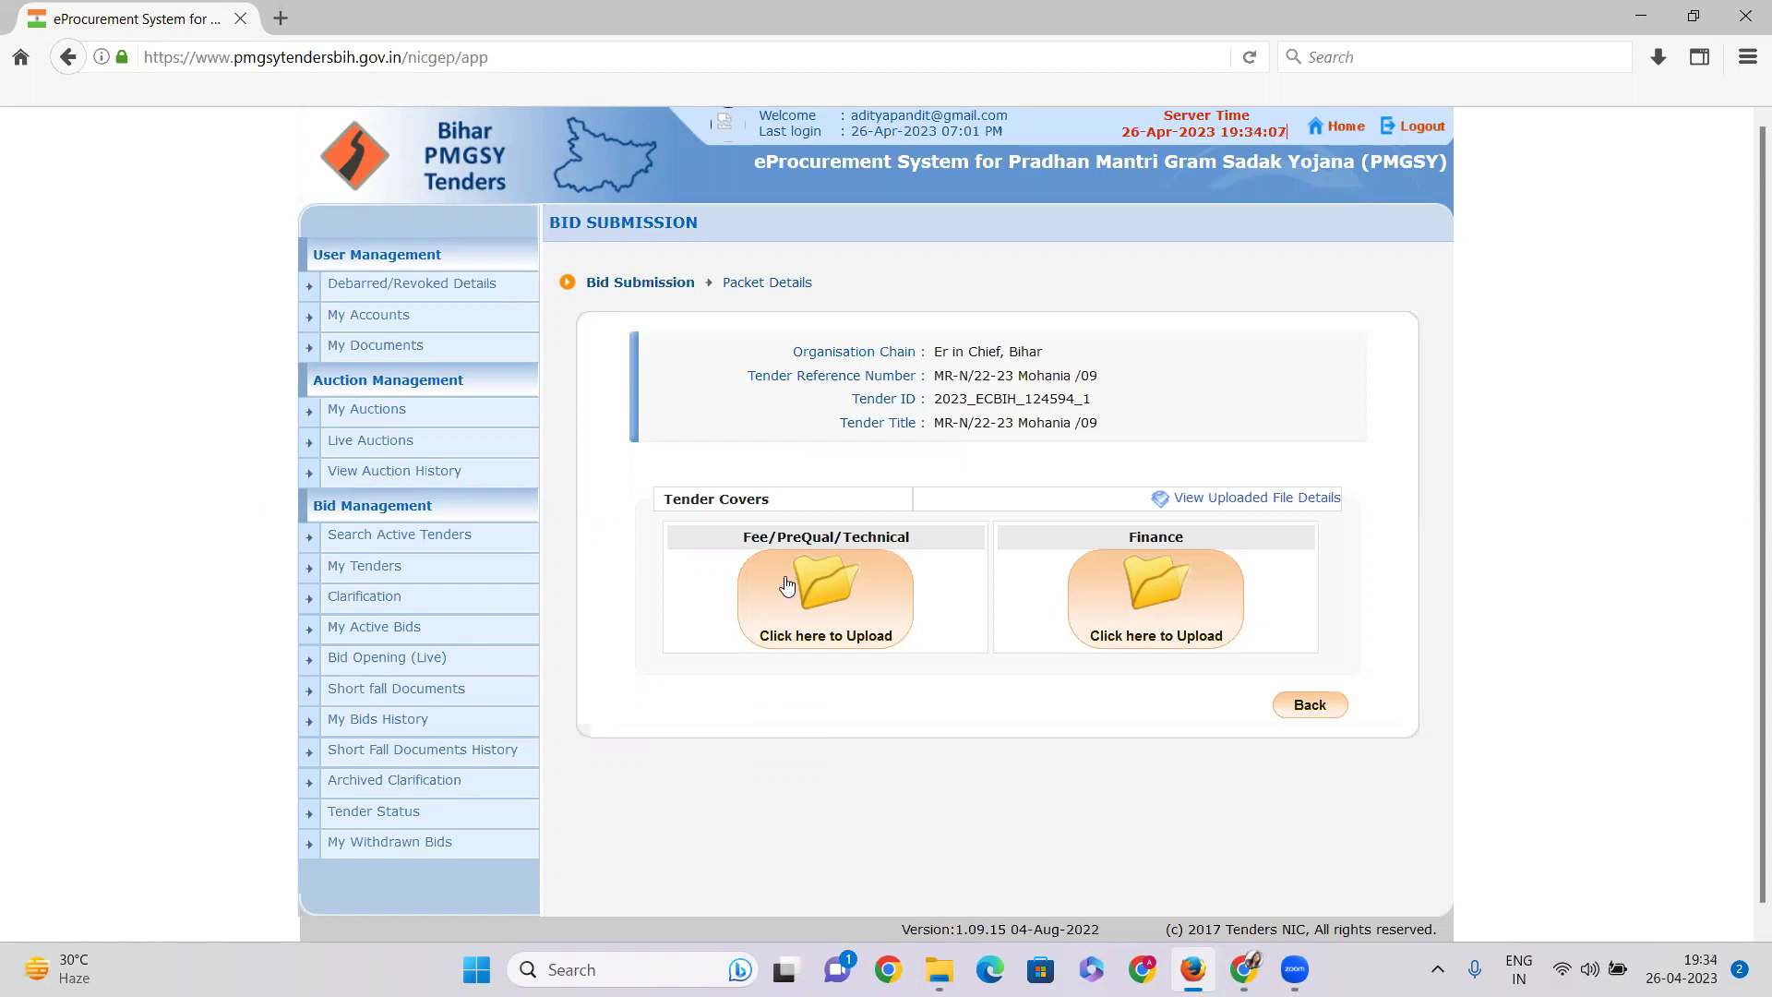
Step: Open the Fee/PreQual/Technical upload page, allow the Java application, and widen the document table
click(827, 596)
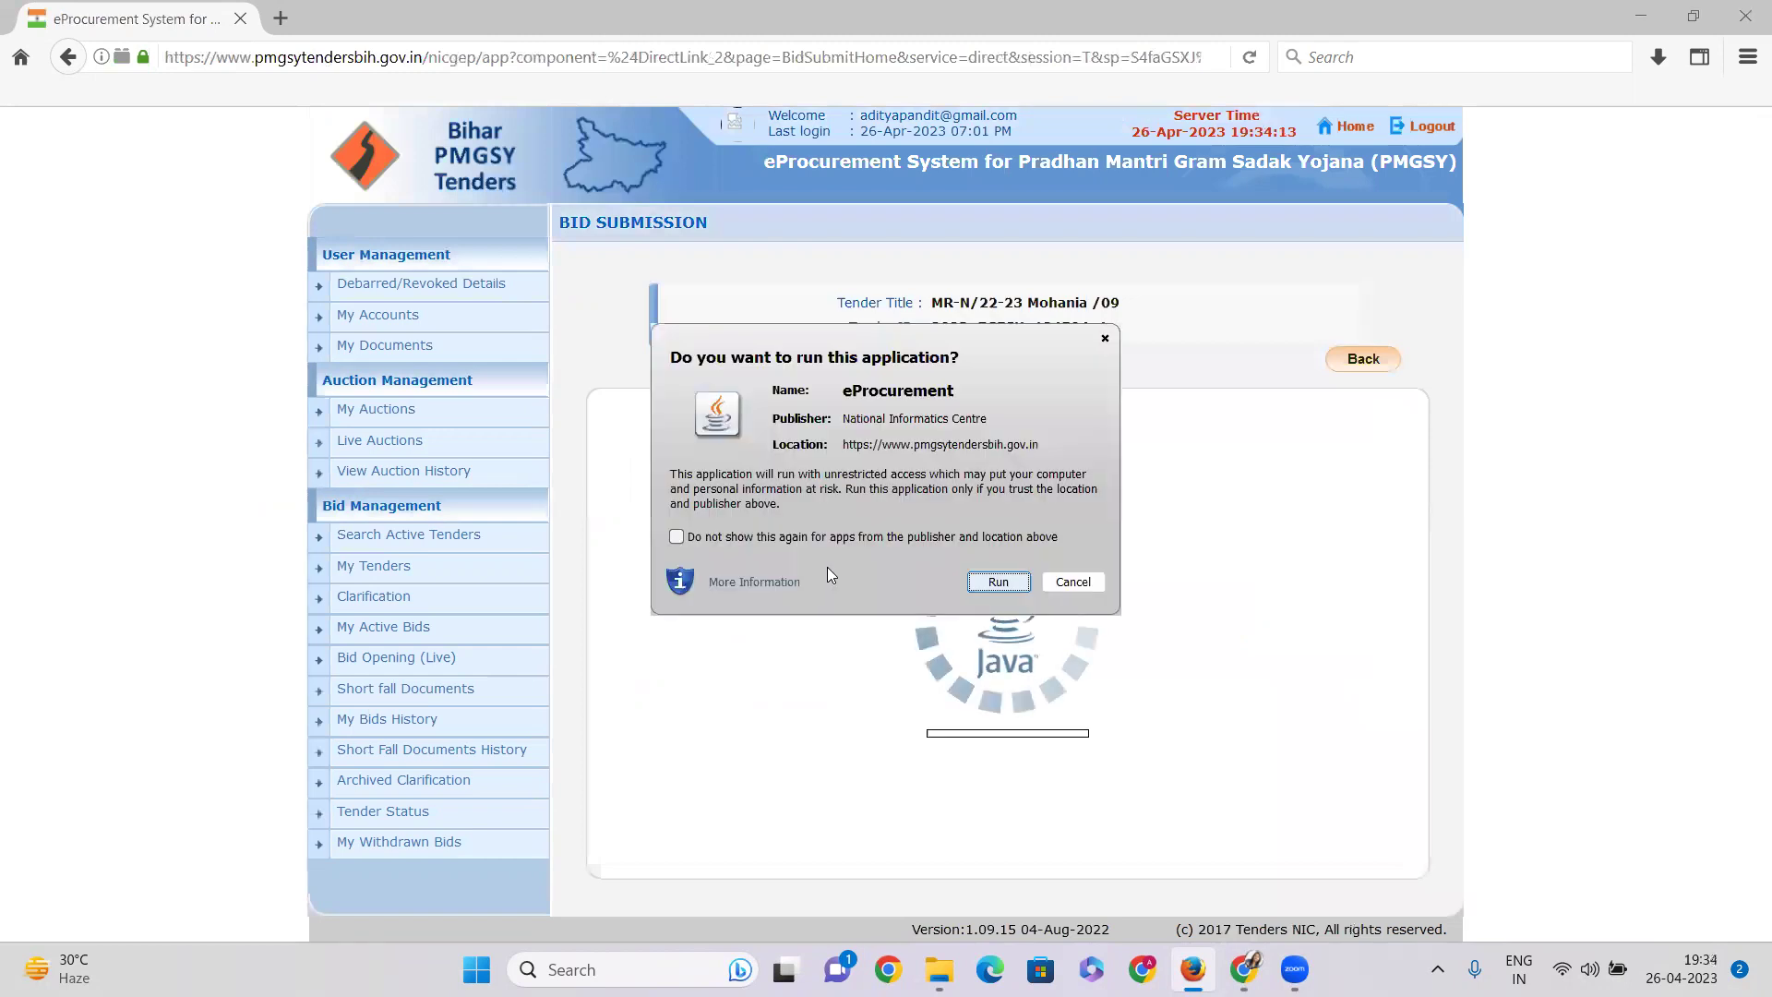
click(1014, 585)
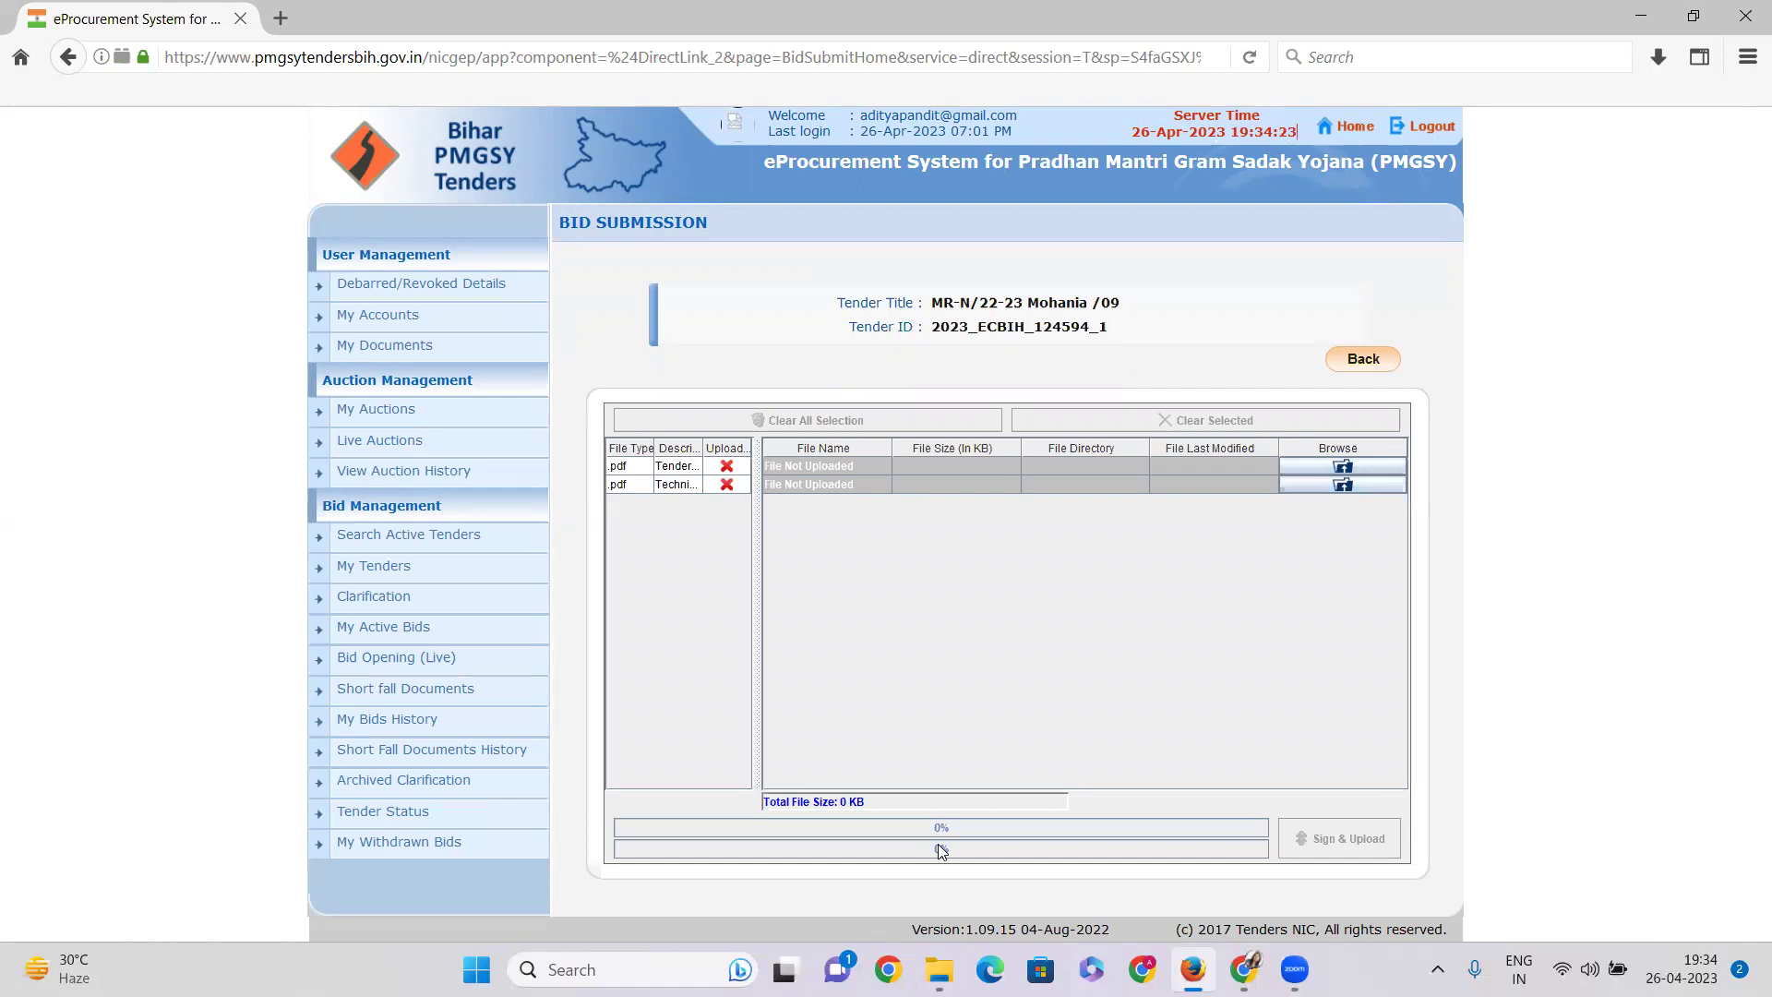
drag(757, 510, 1197, 509)
drag(799, 444, 724, 448)
click(805, 468)
click(806, 486)
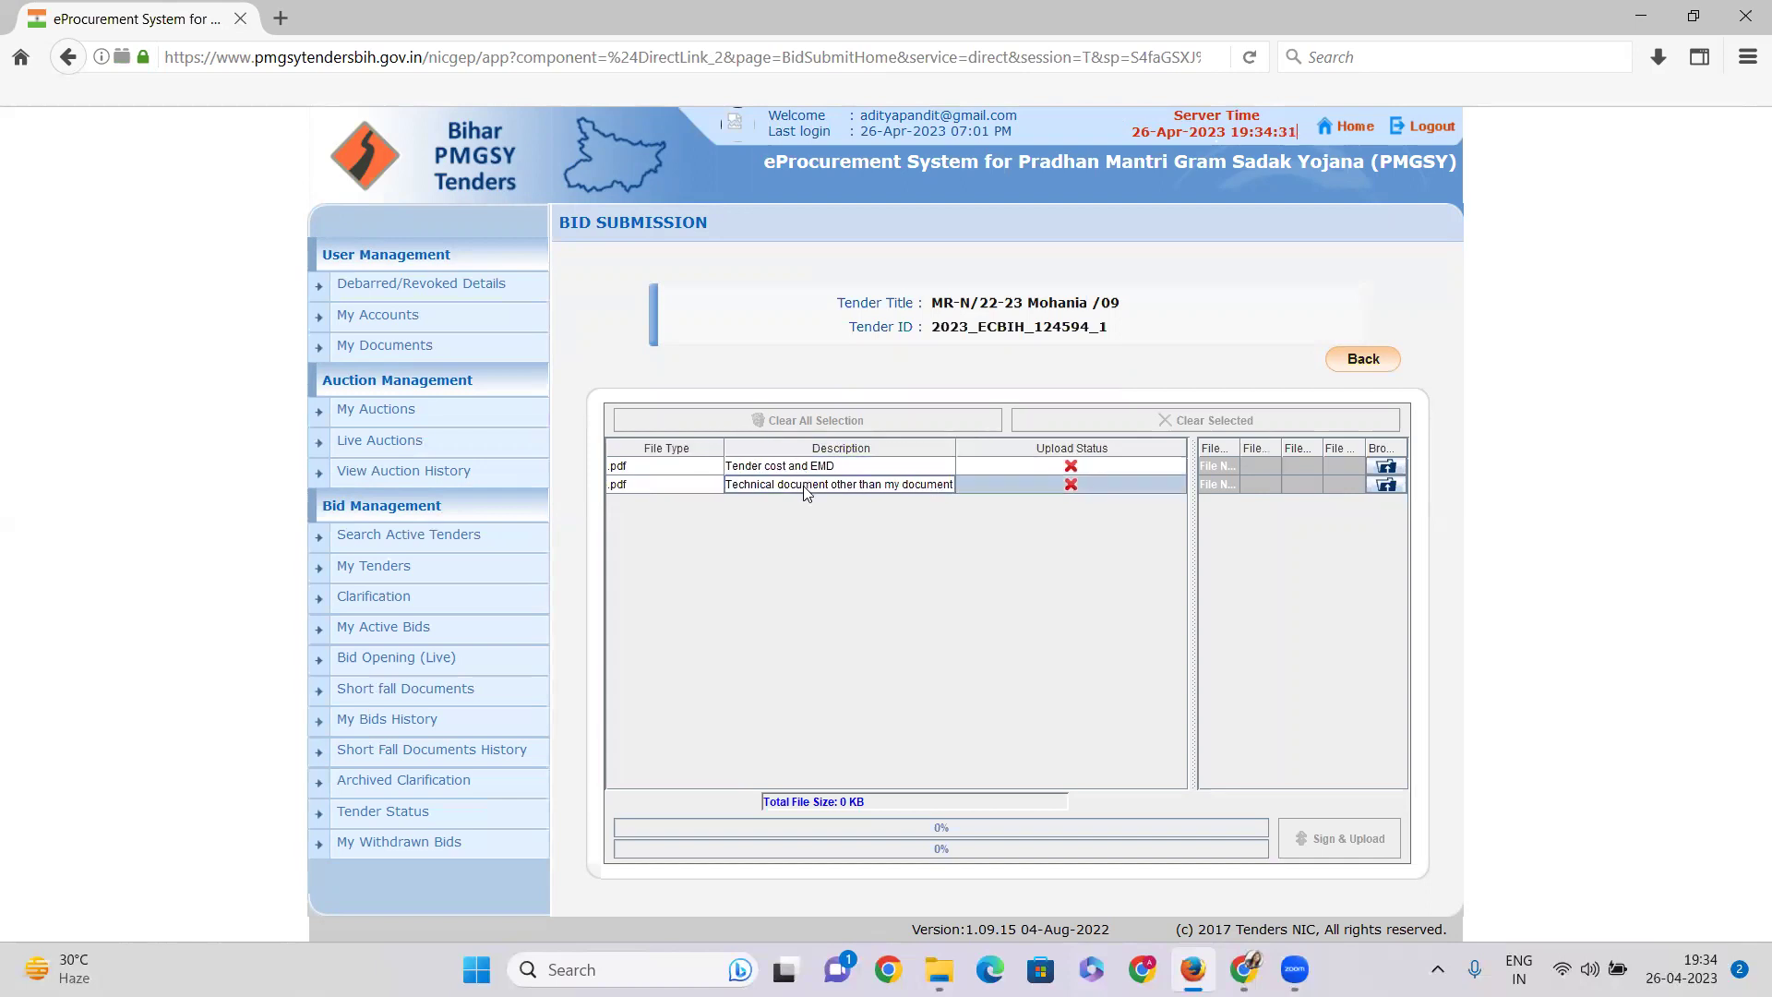
Step: Attach DD.pdf from Desktop > MARATHE > work_198173 to the Tender cost and EMD row
click(1375, 473)
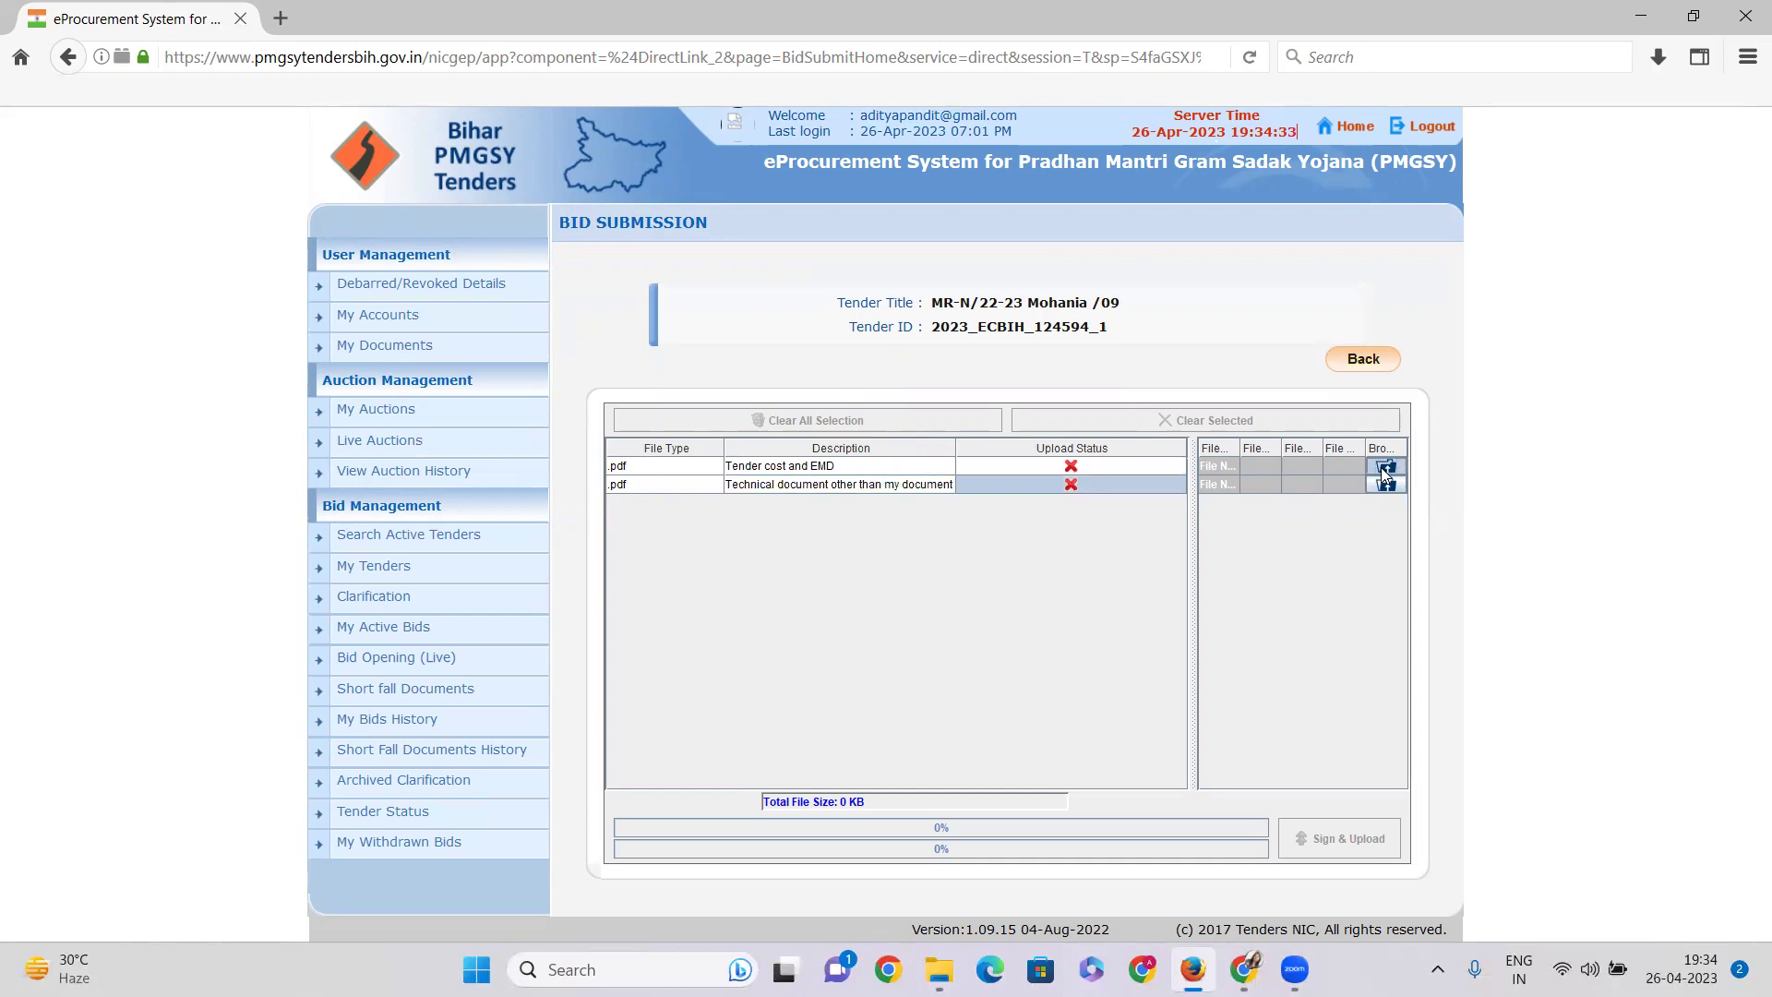
click(961, 407)
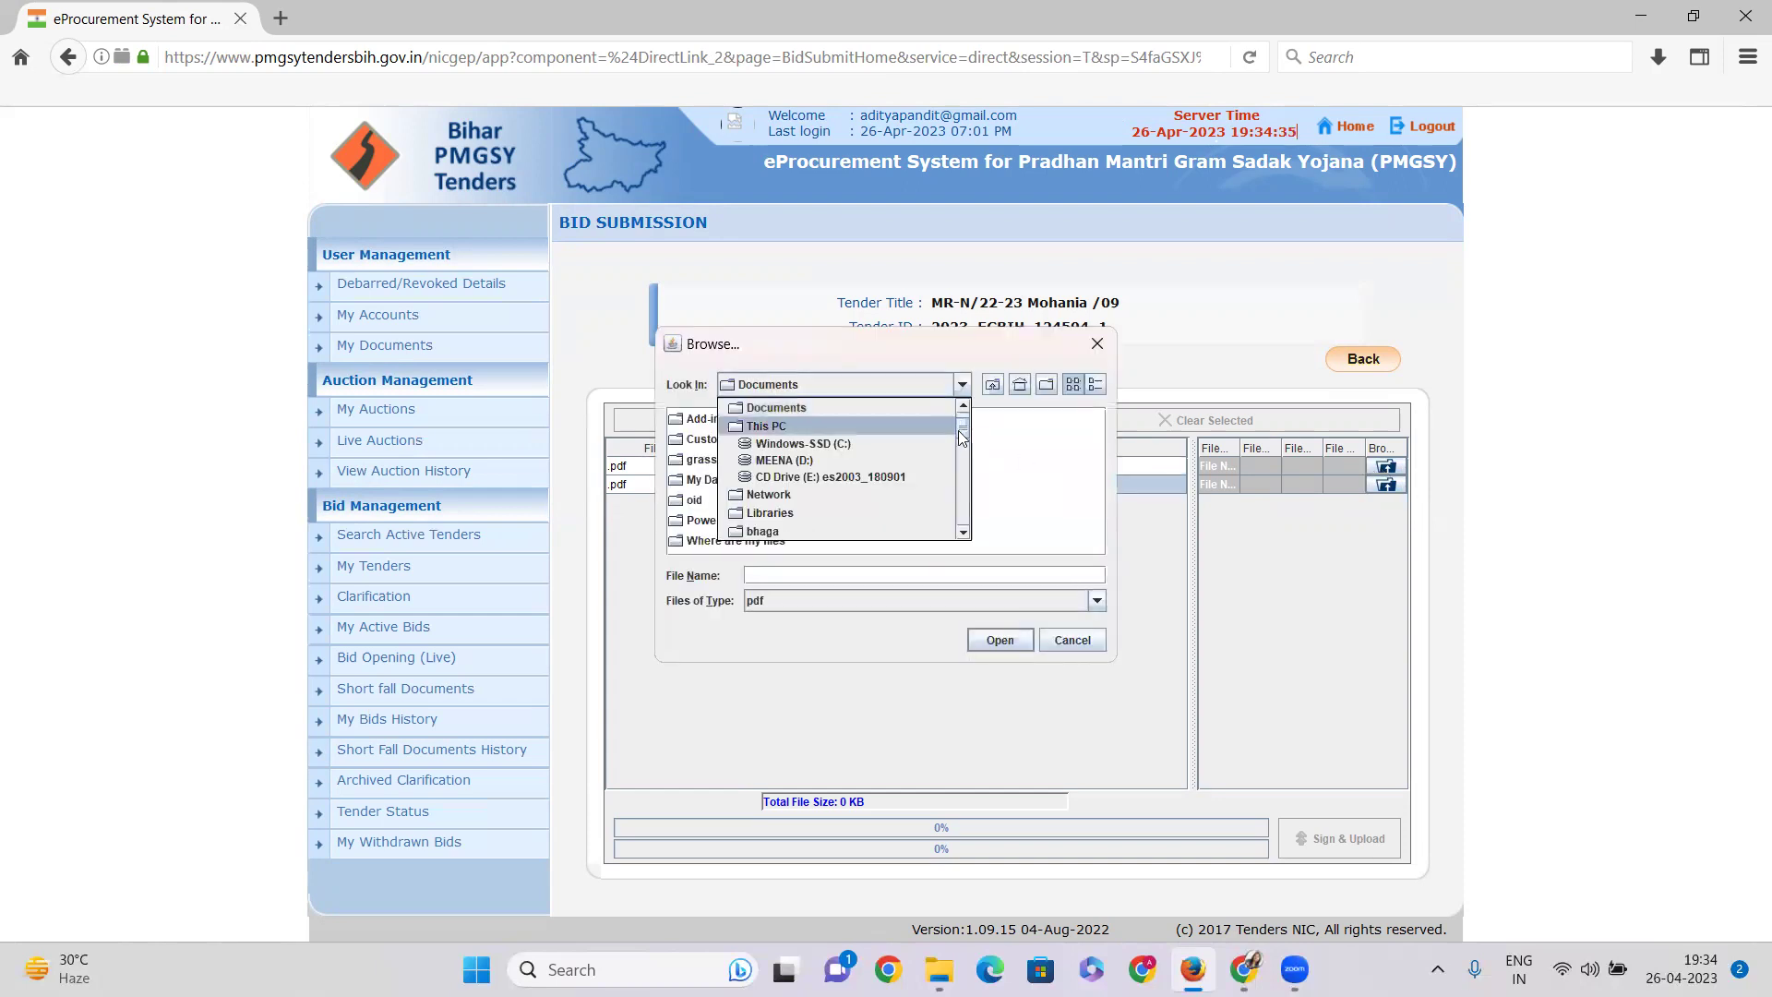
click(961, 407)
click(785, 426)
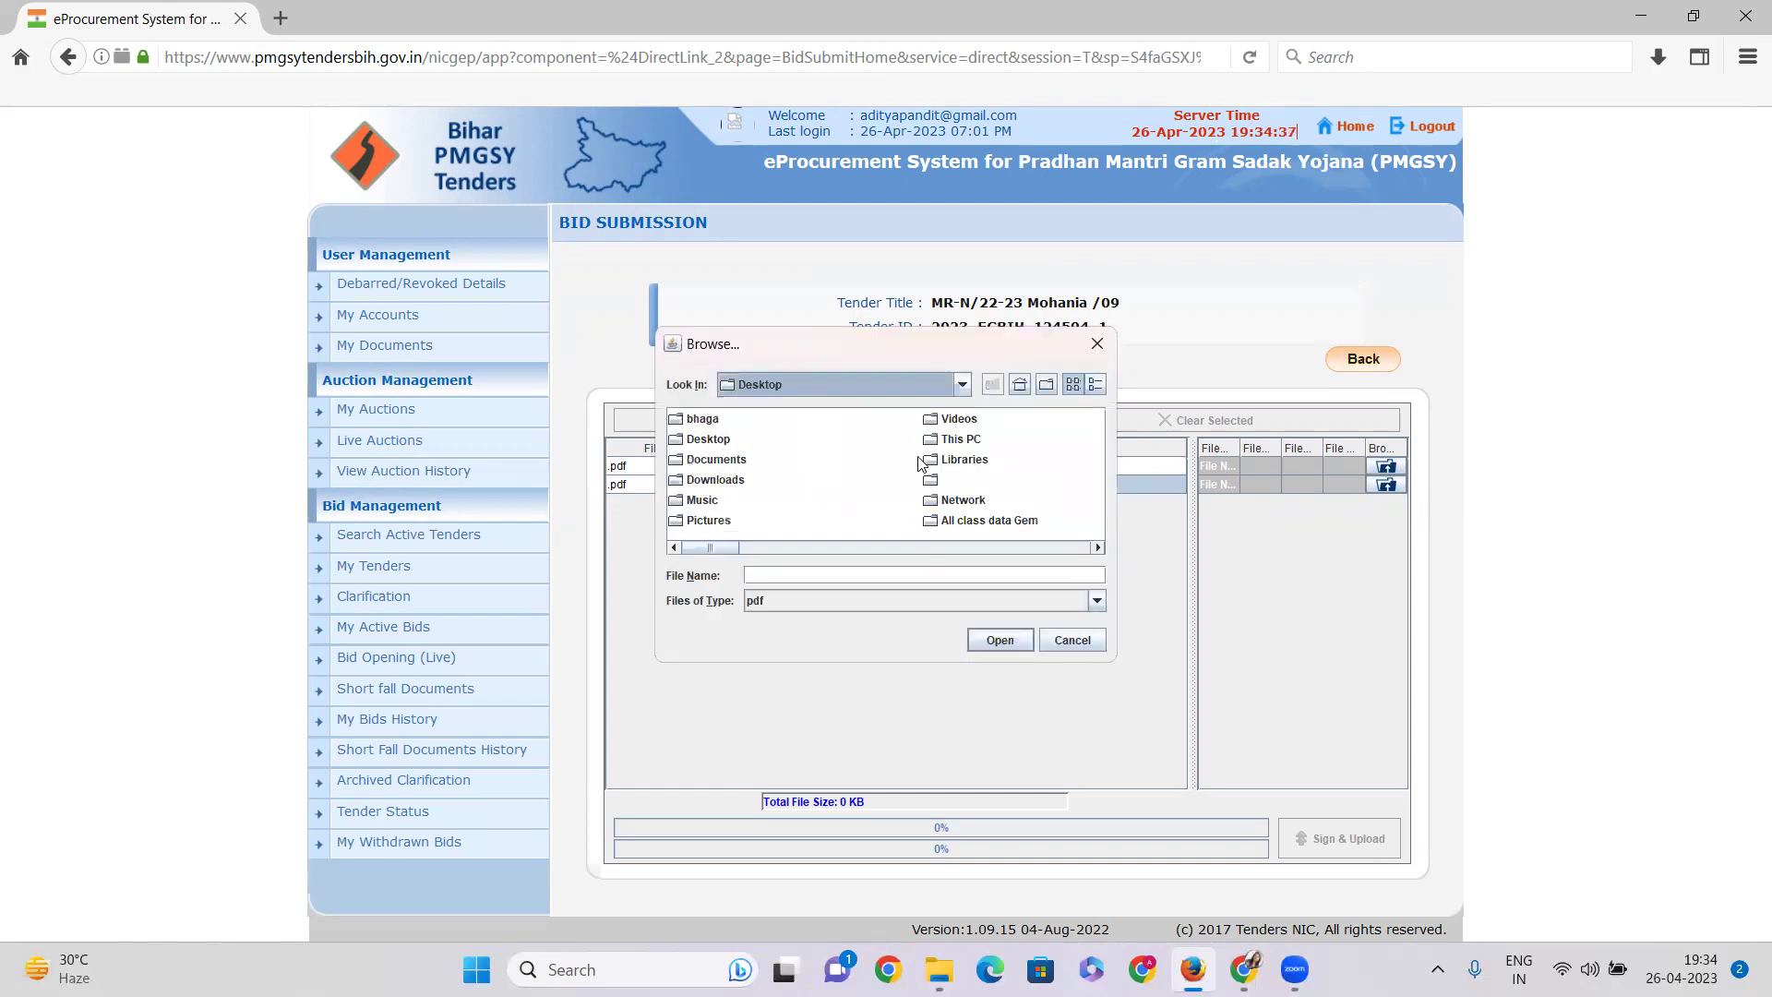
key(m)
double_click(887, 521)
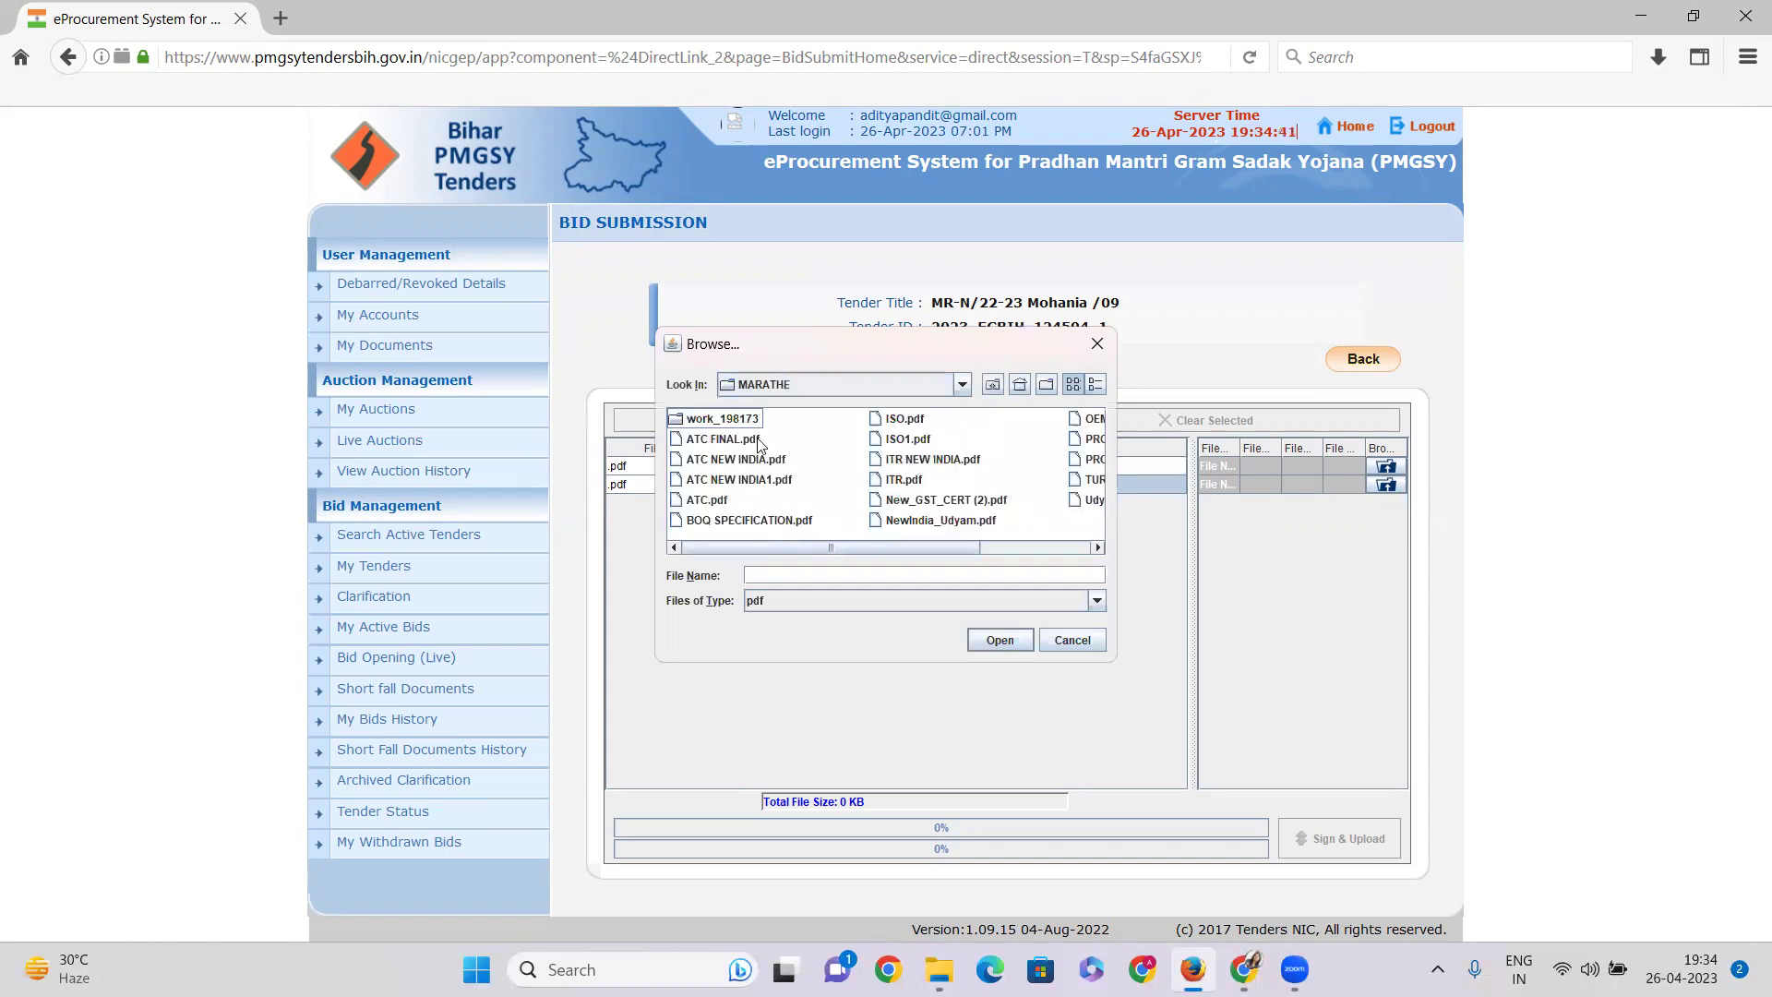
double_click(676, 421)
click(694, 420)
click(1001, 639)
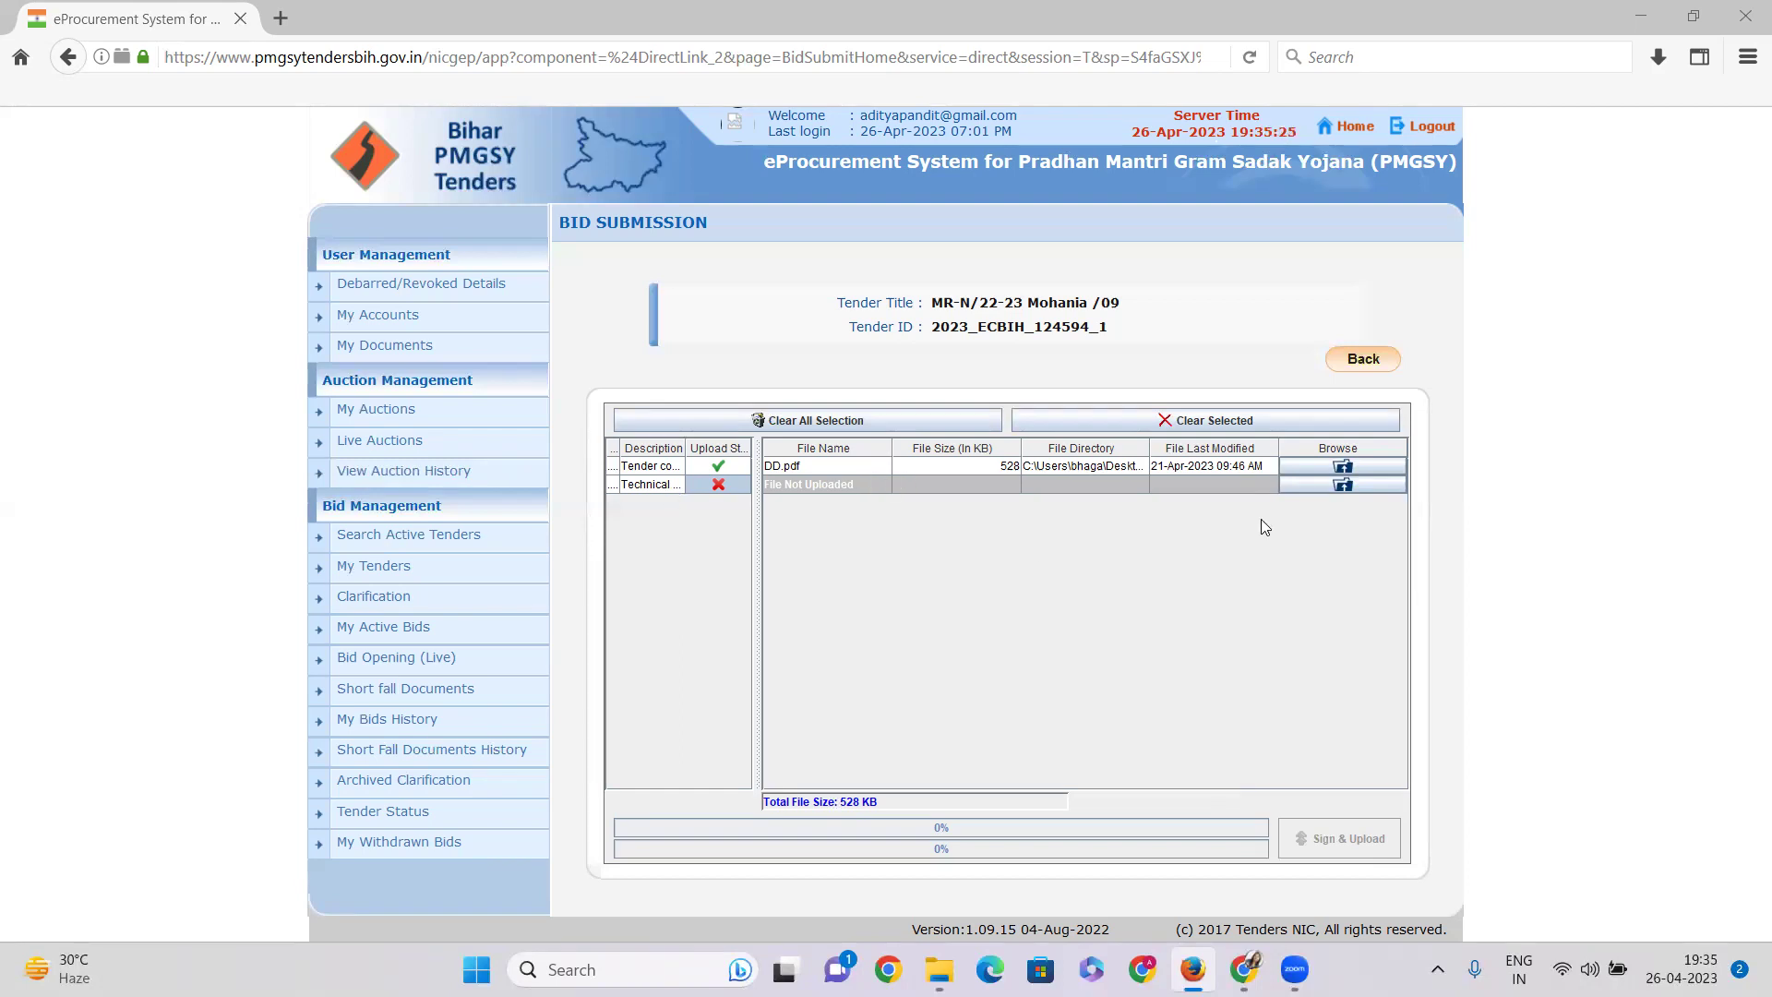
Step: Try attaching TECHNICAL DOCUMENTS.pdf from MARATHE > work_198173 to the technical document row
click(1342, 485)
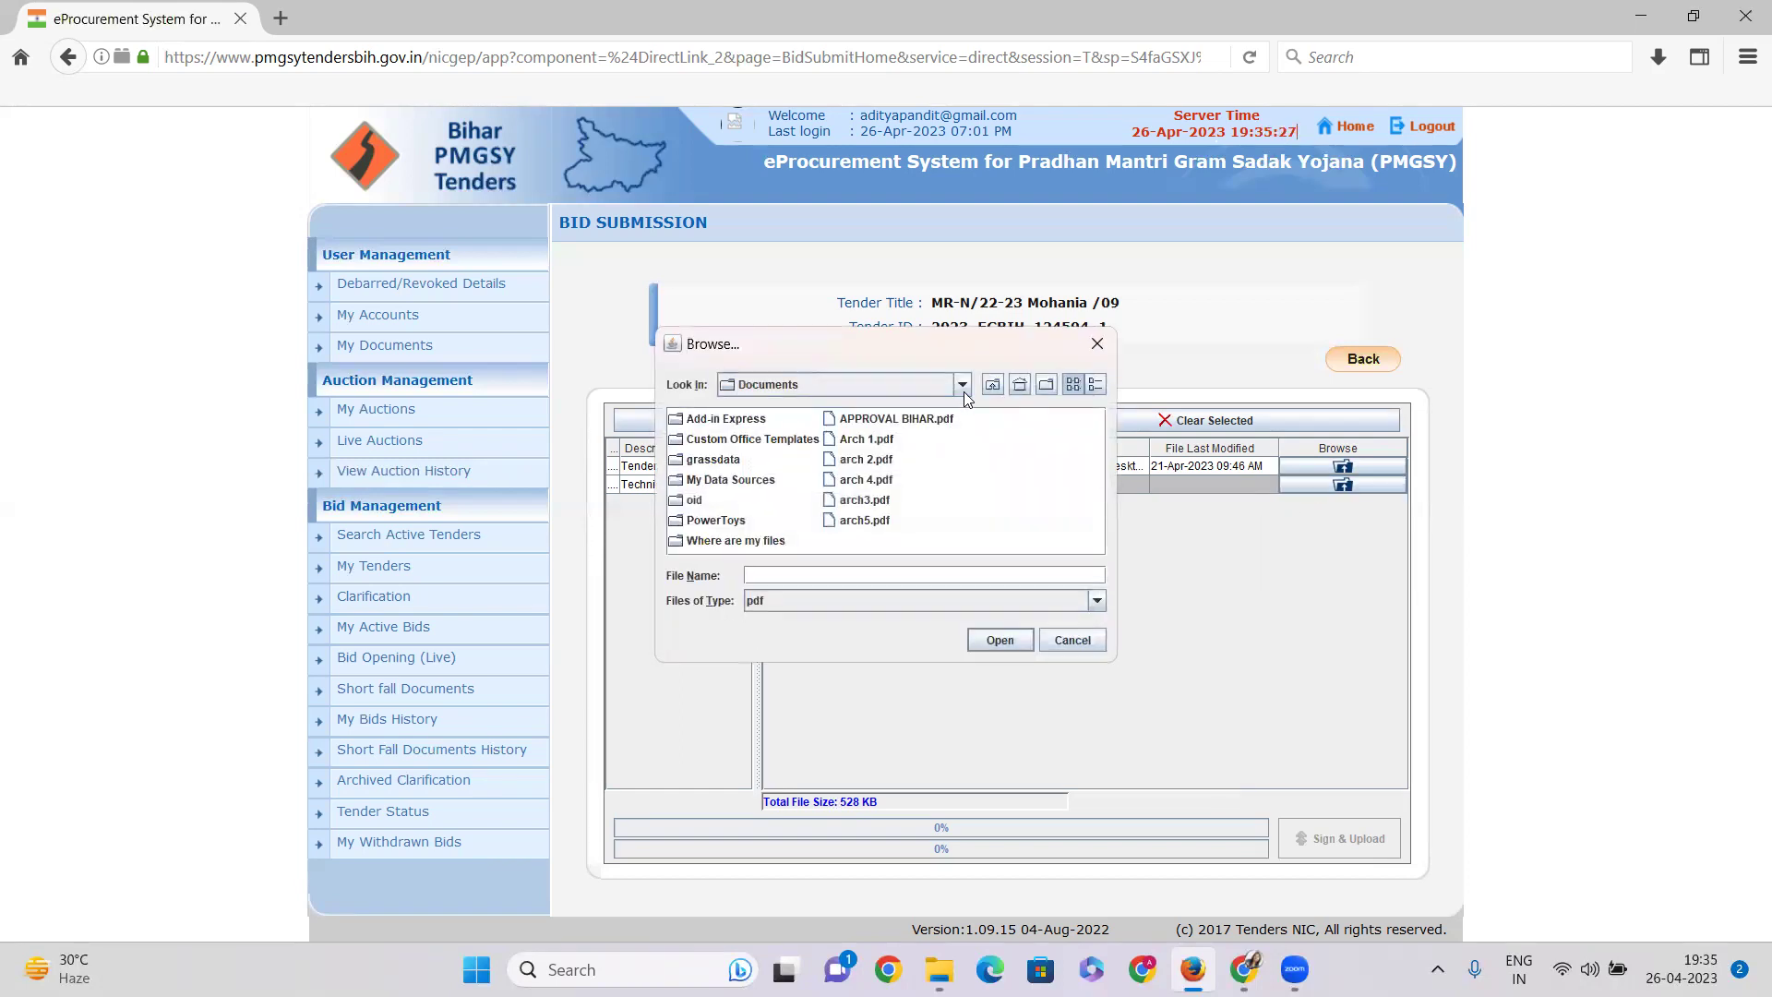
click(962, 385)
scroll(933, 410, up, 1)
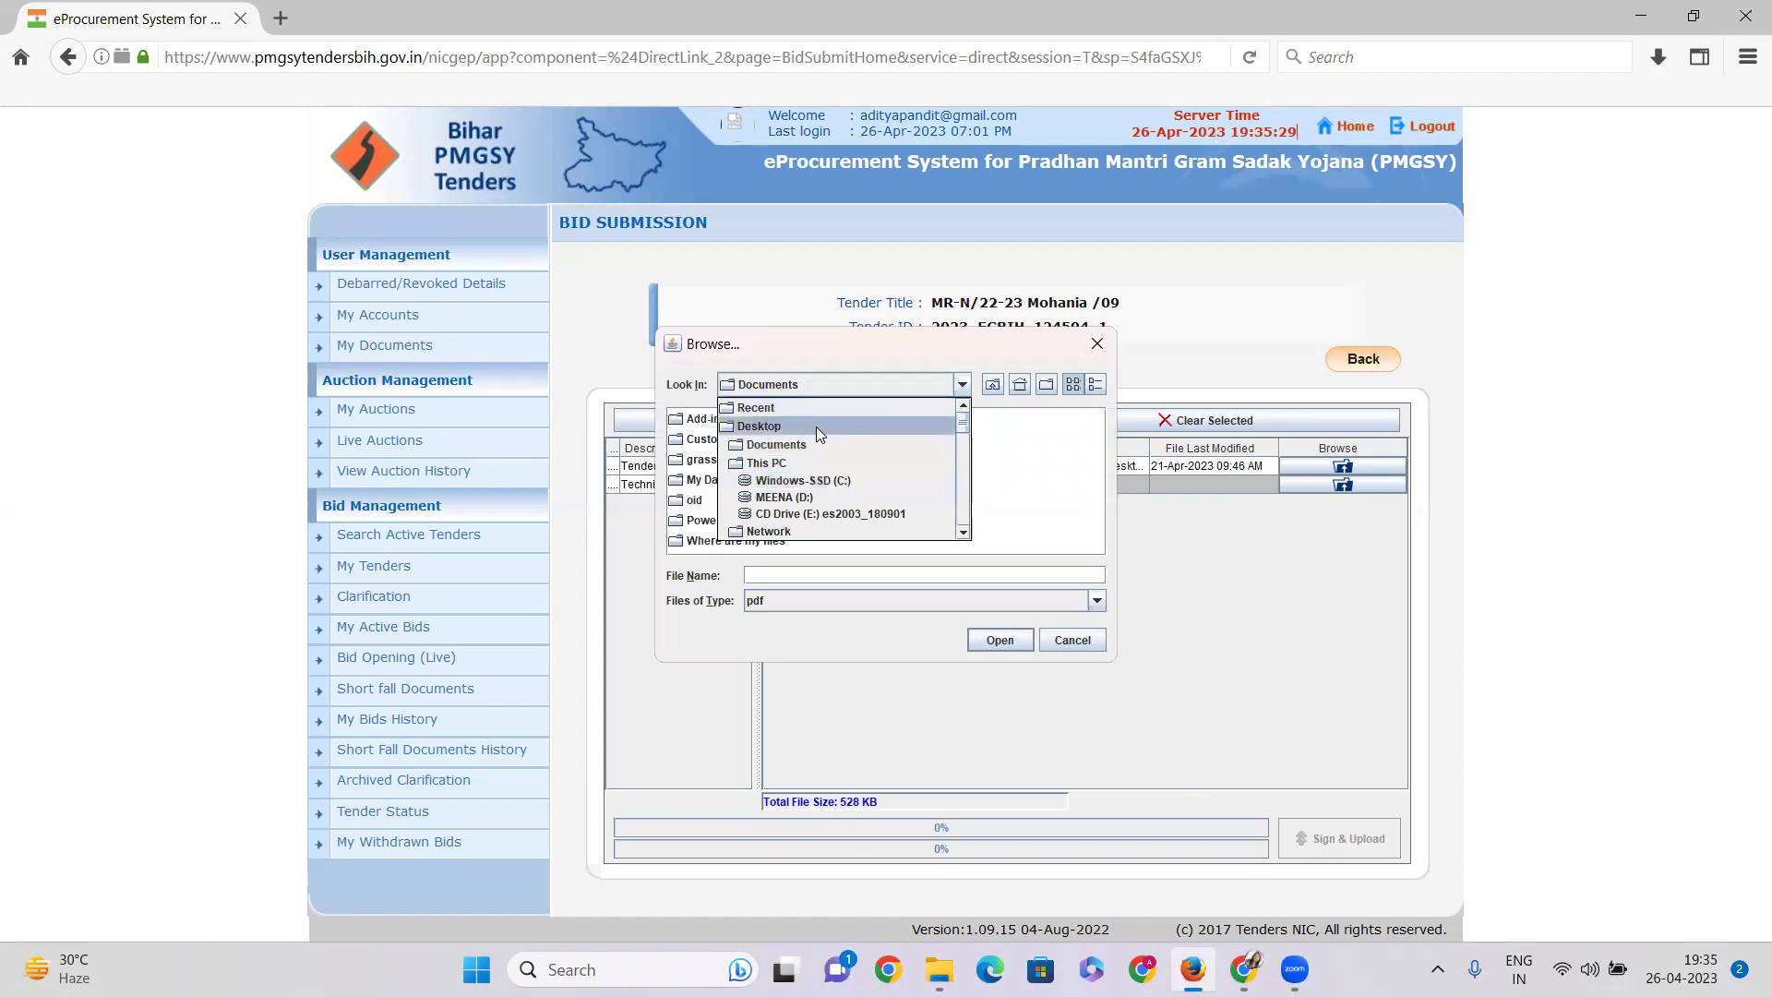
click(814, 427)
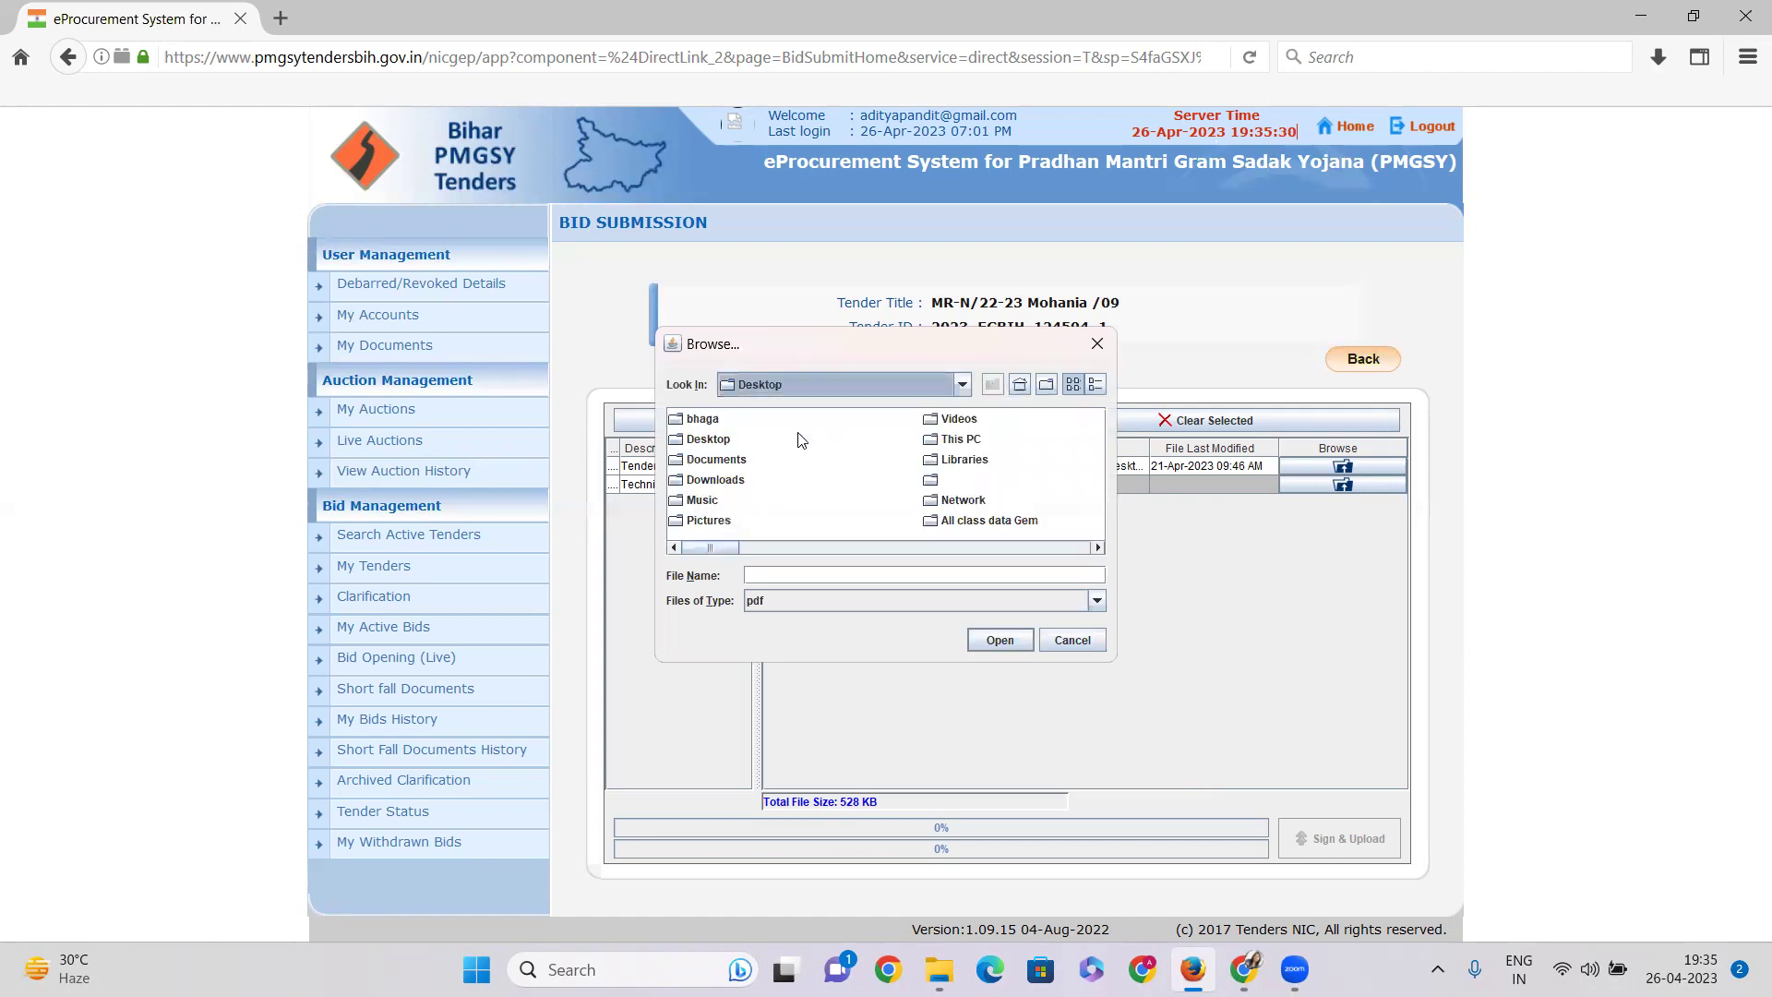
click(708, 440)
key(Down)
key(Down)
key(Down)
key(m)
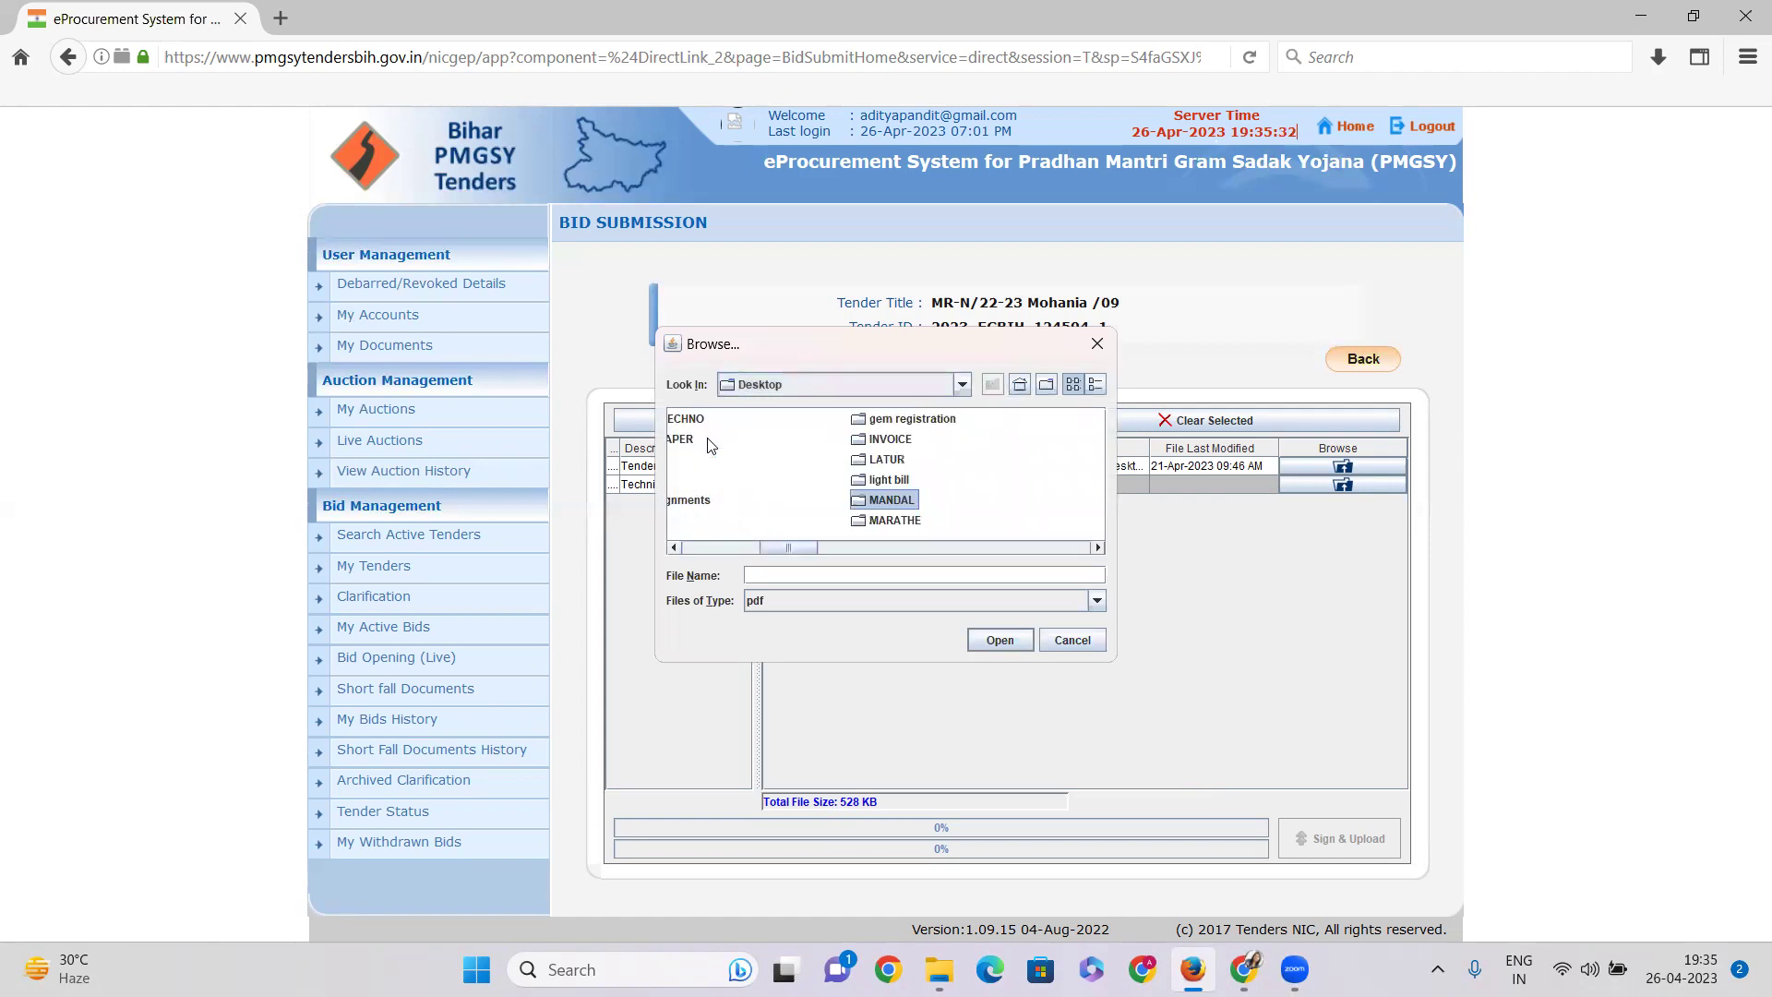
click(856, 523)
double_click(857, 523)
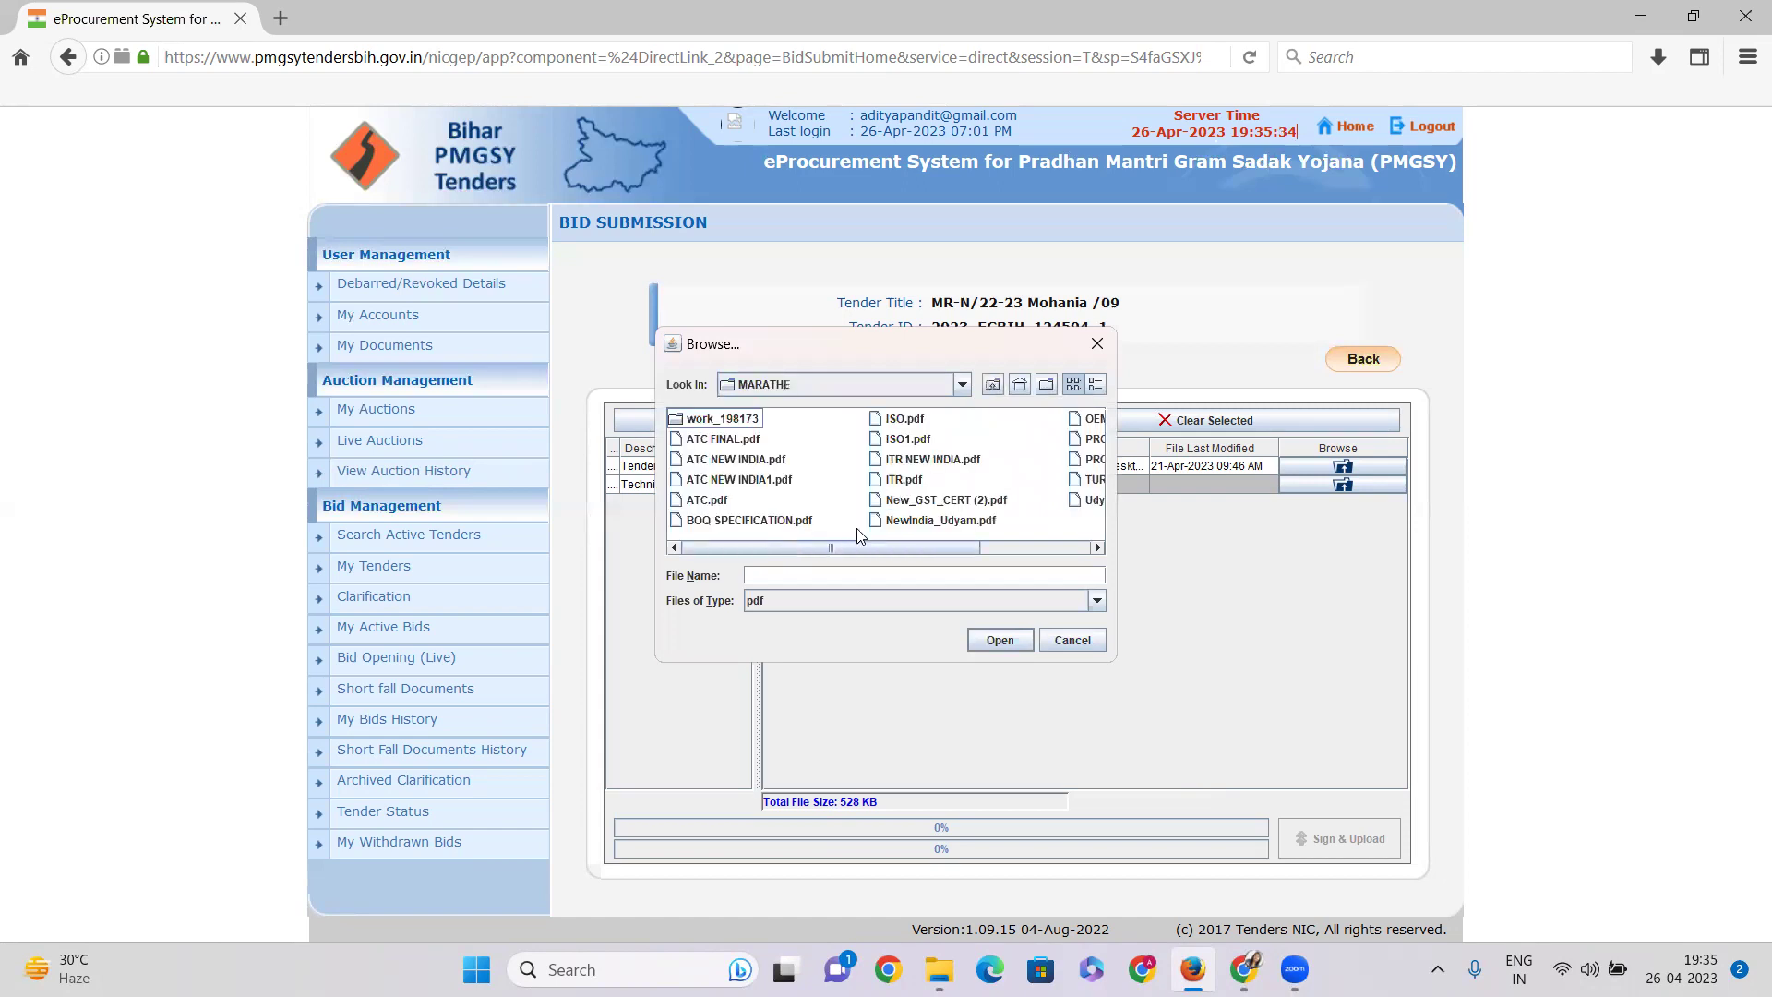
double_click(688, 423)
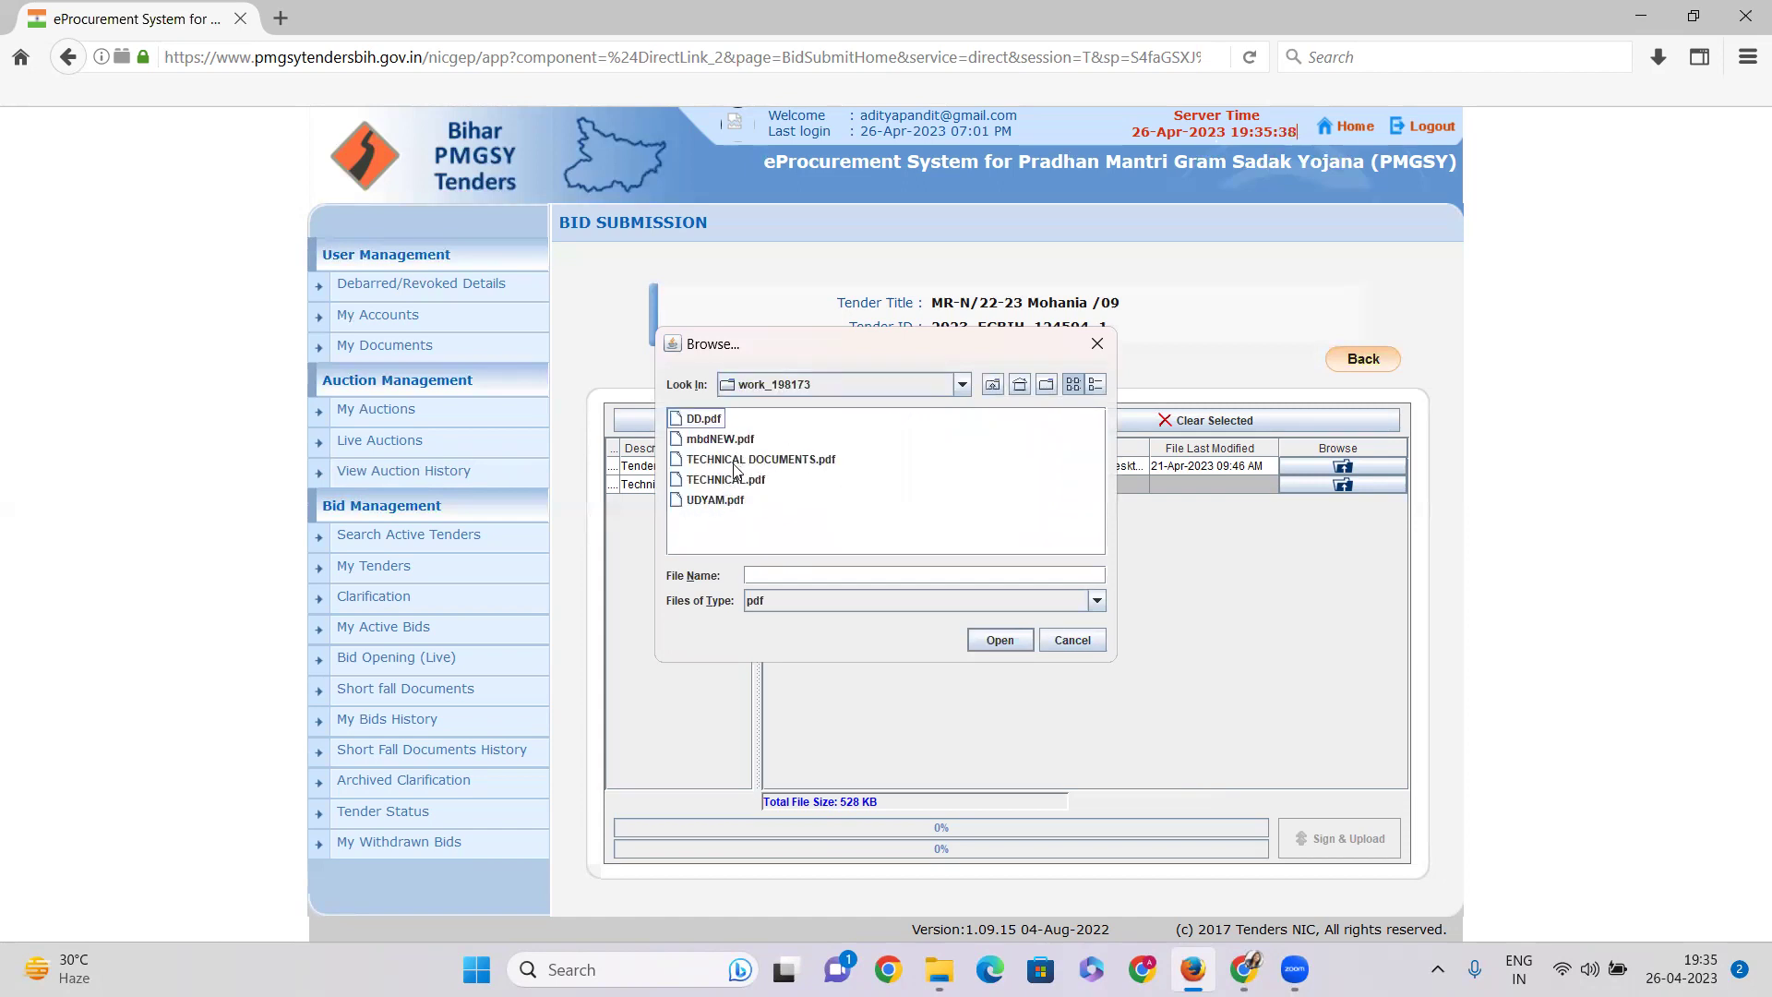
click(738, 480)
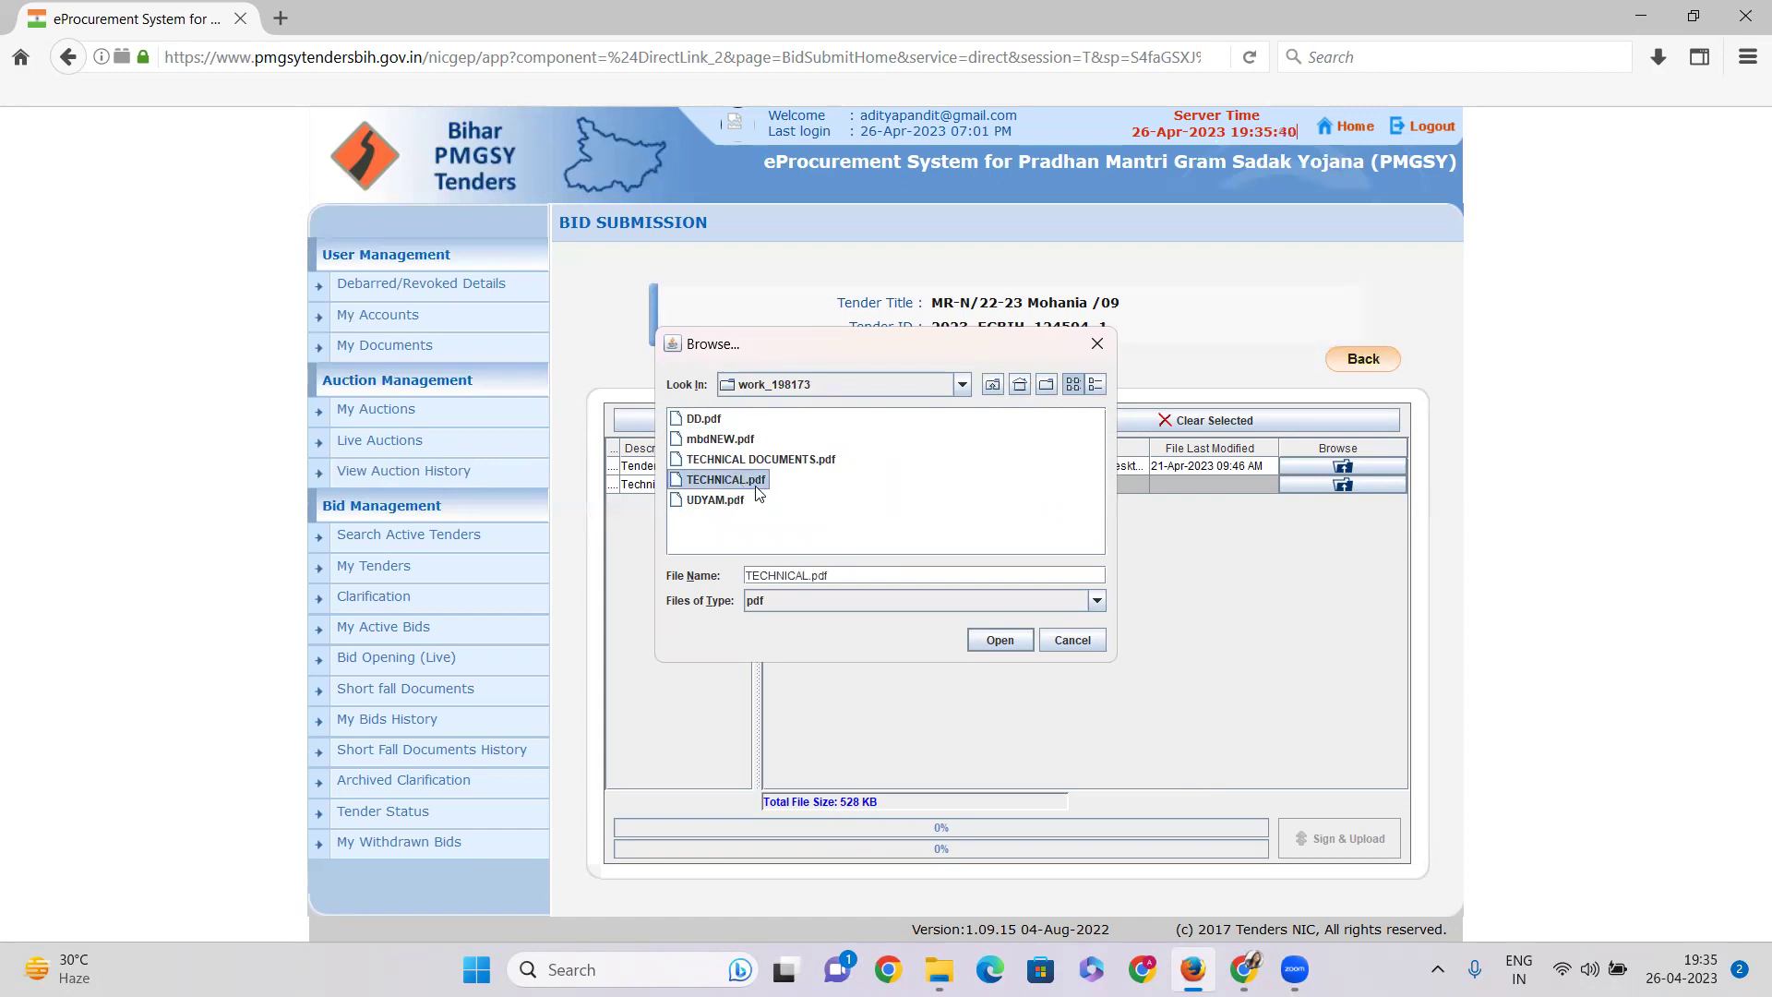
click(753, 460)
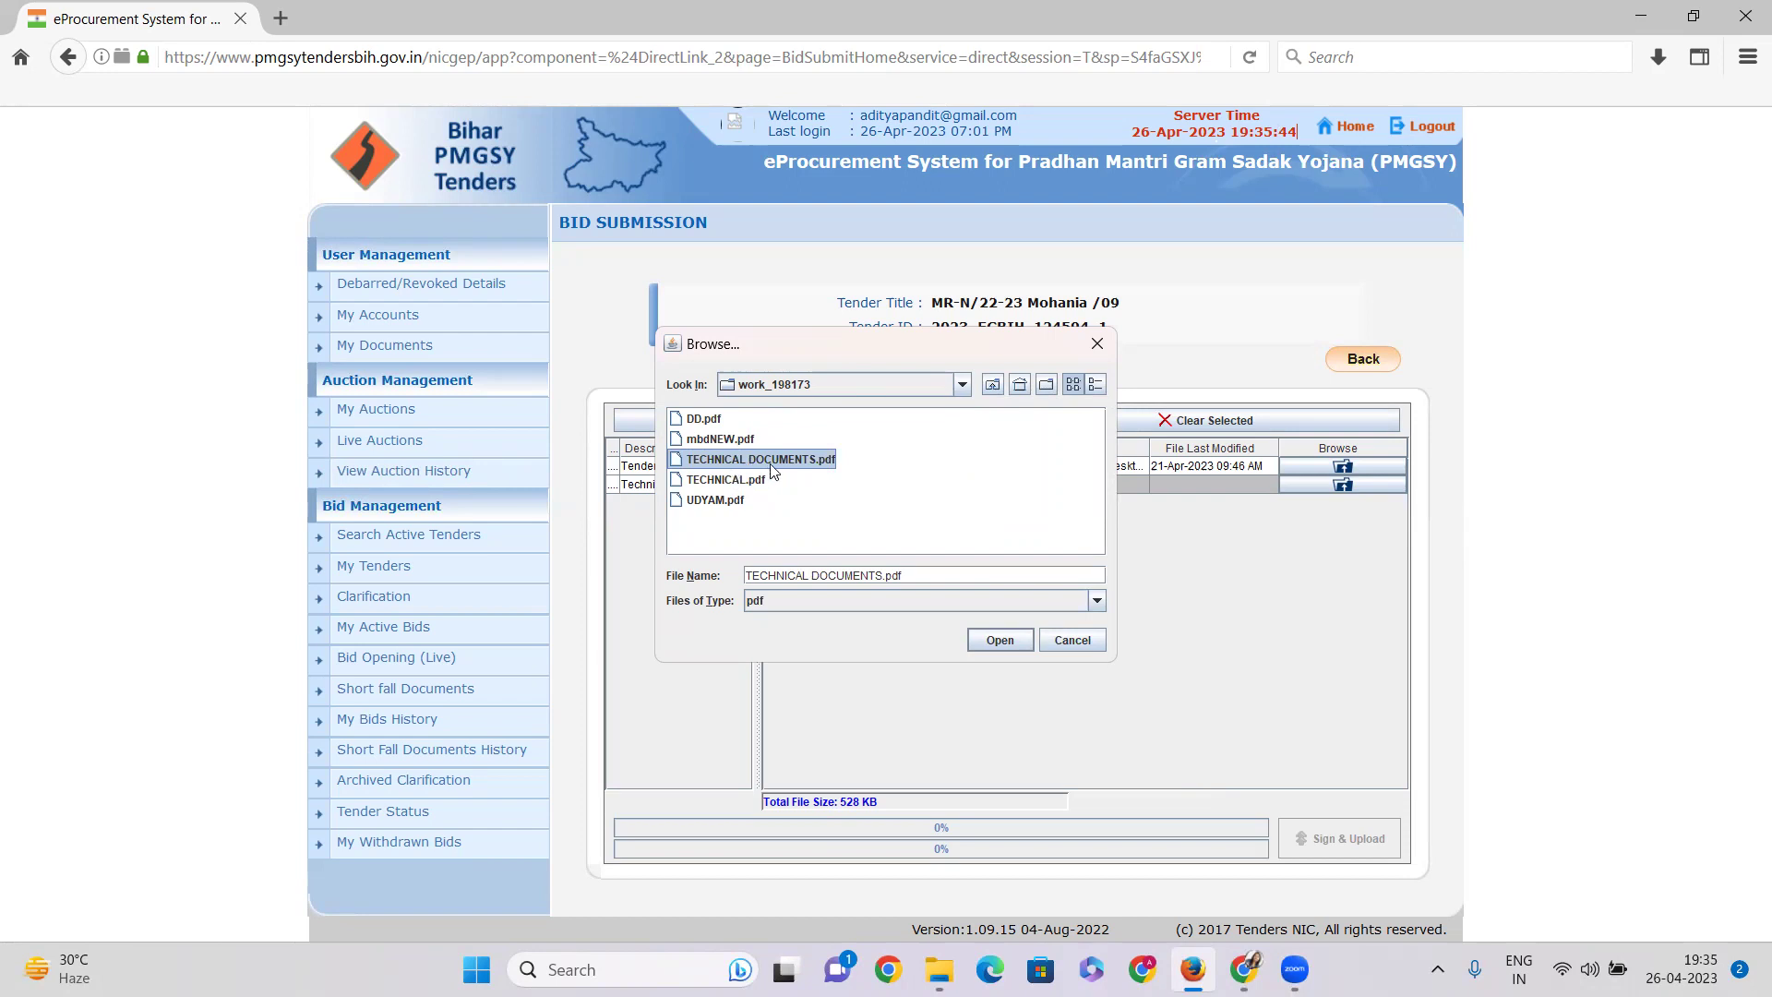
click(717, 460)
double_click(716, 460)
double_click(676, 459)
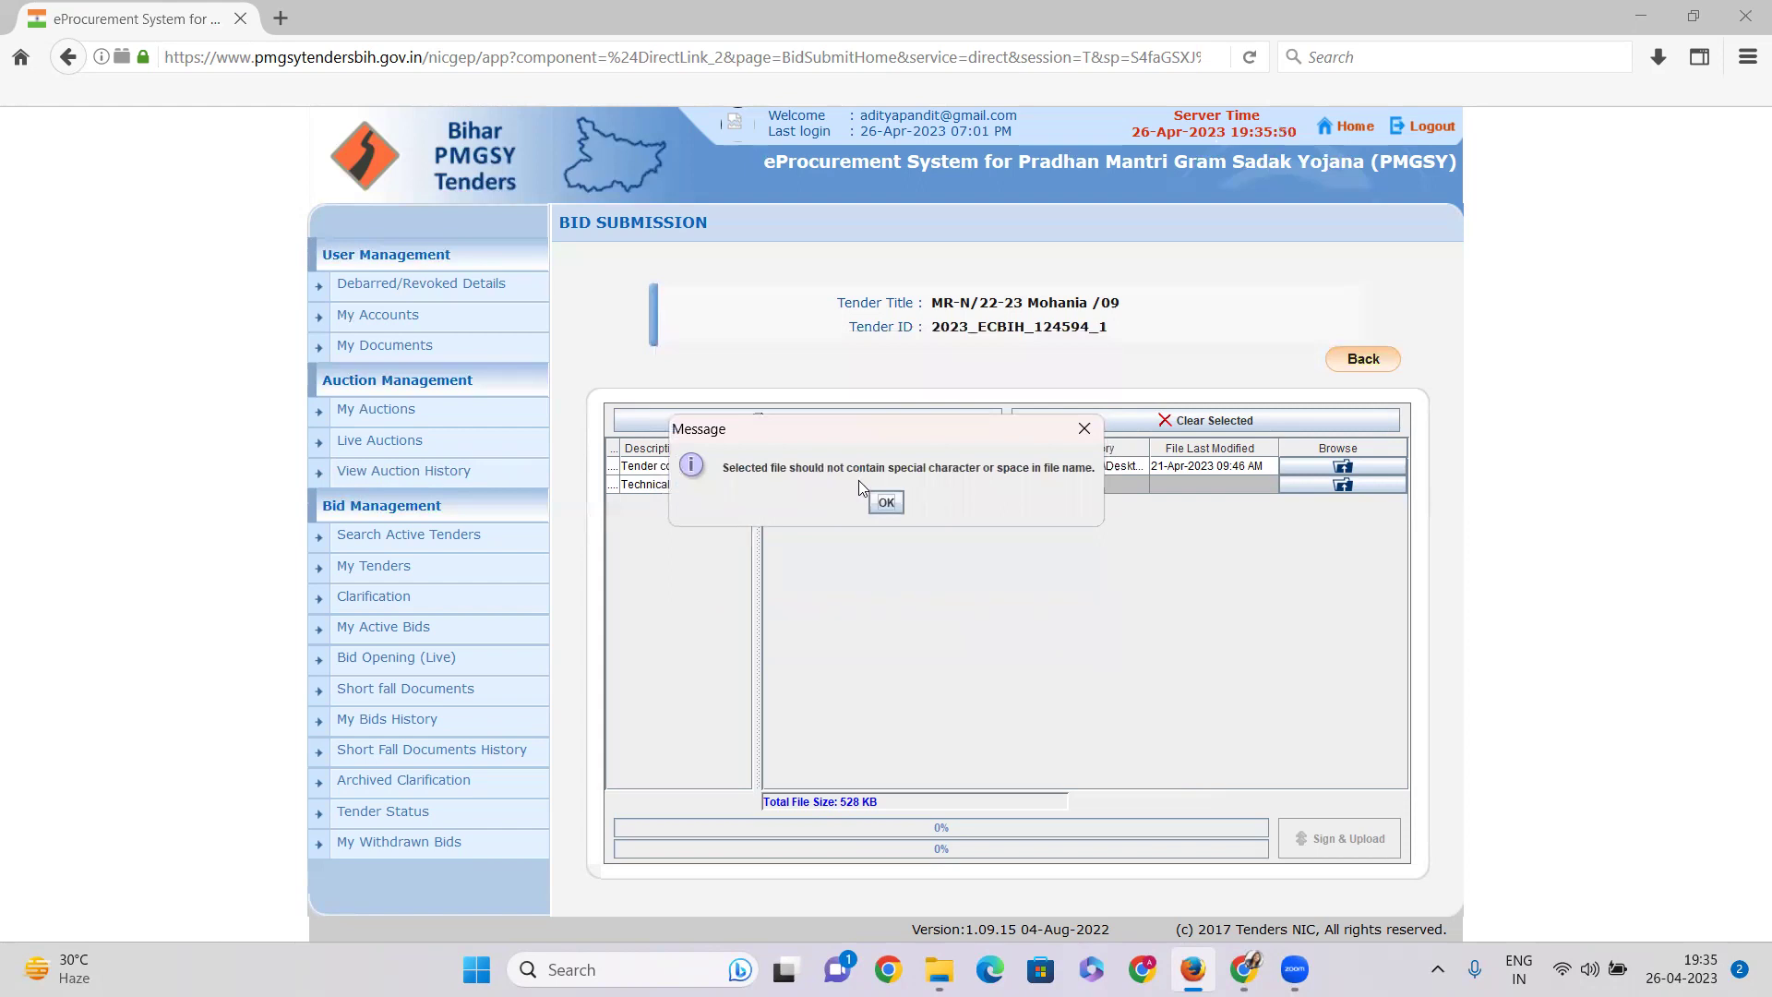
Step: Dismiss the file name warning and attach TECHNICAL.pdf from work_198173 to the technical row instead
click(886, 502)
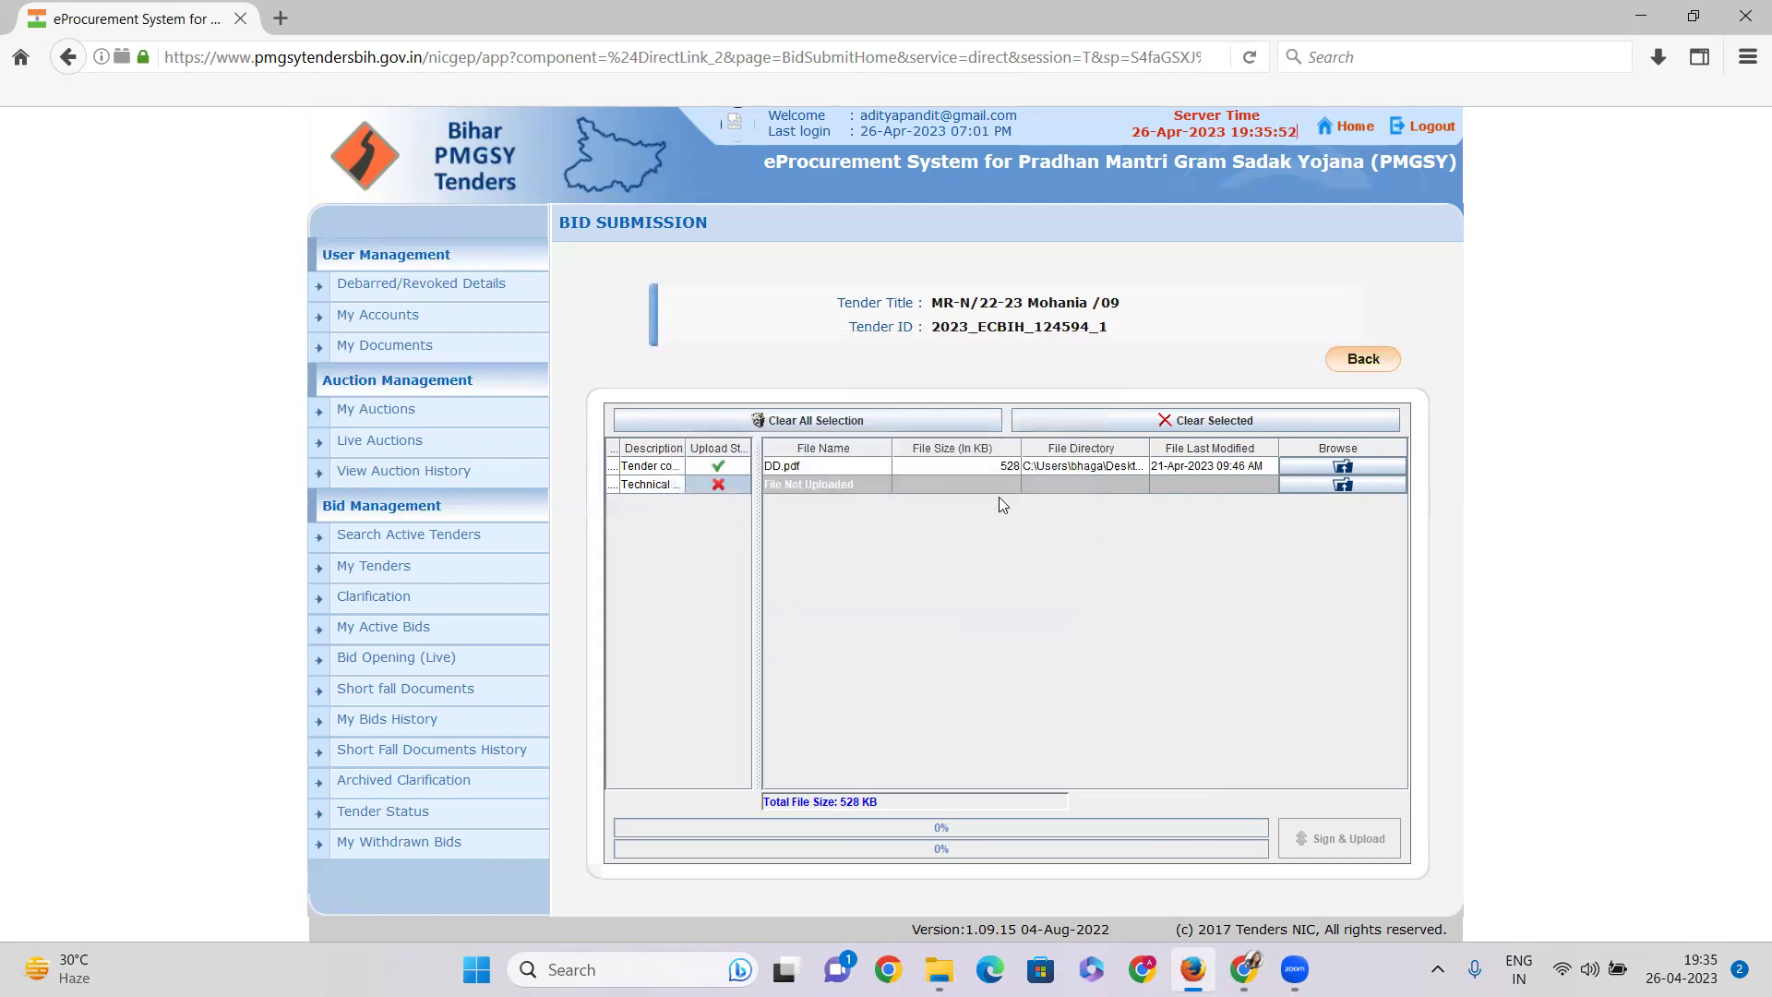
click(1343, 484)
click(963, 386)
scroll(960, 427, up, 1)
click(783, 432)
click(729, 440)
text(ma)
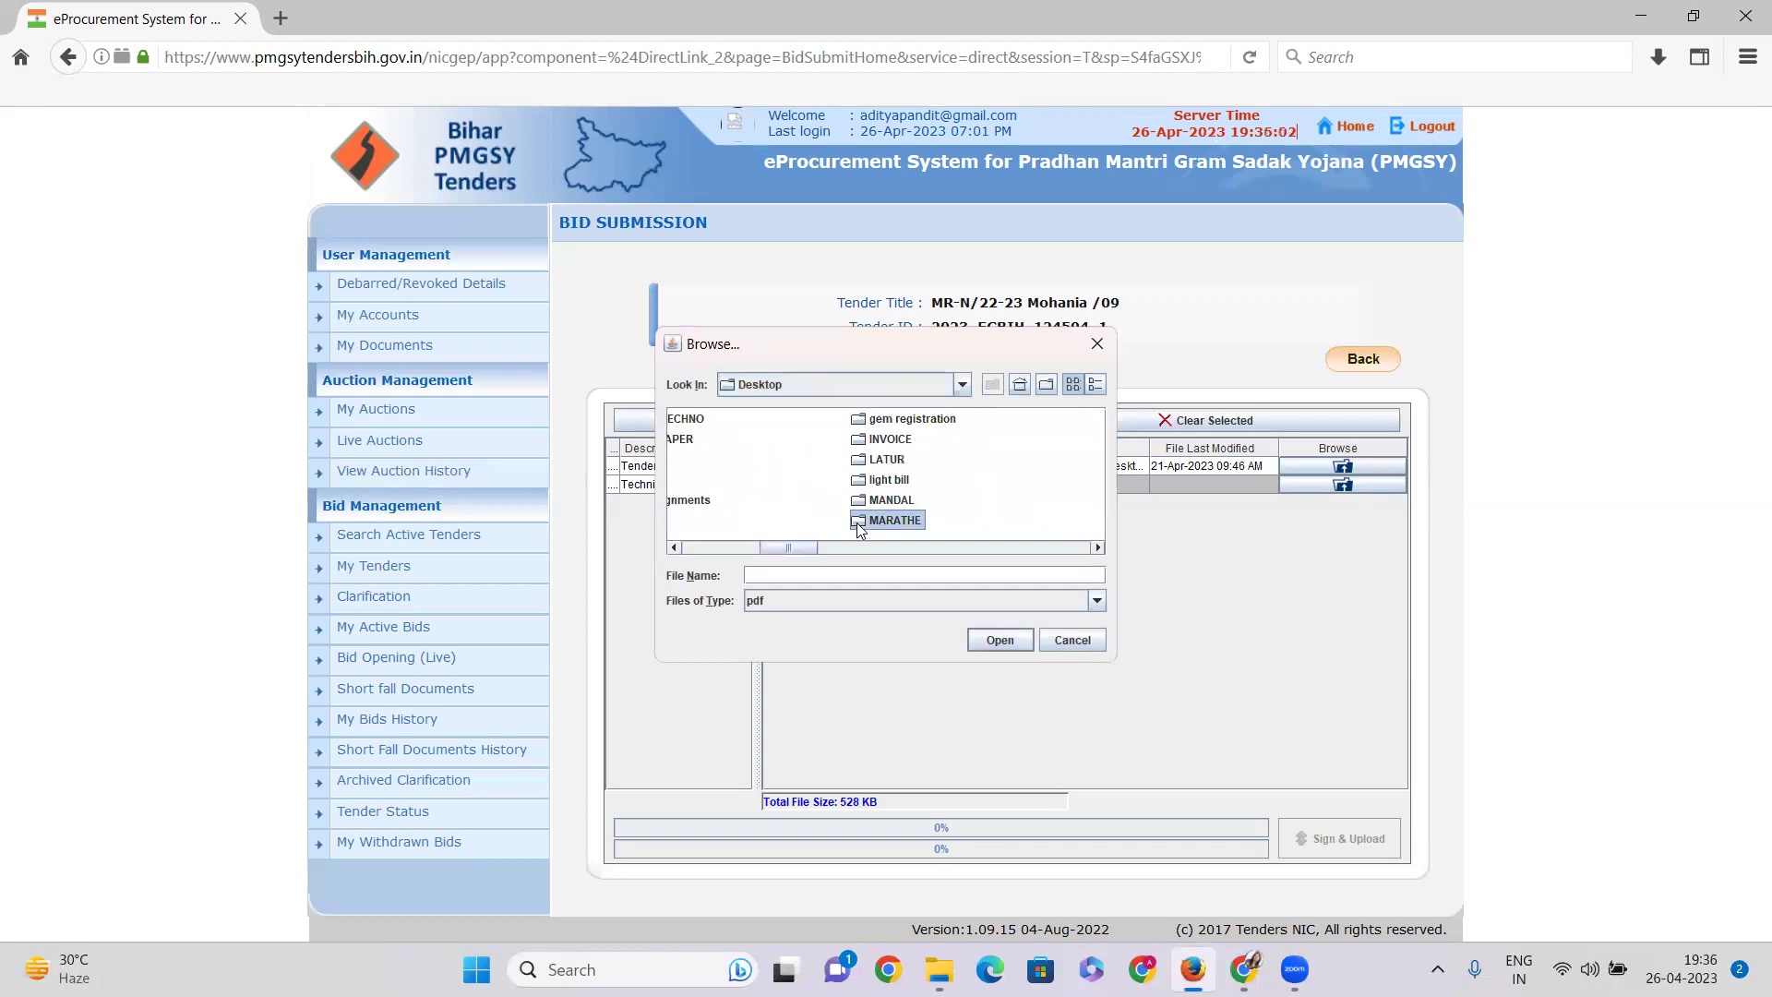
double_click(856, 523)
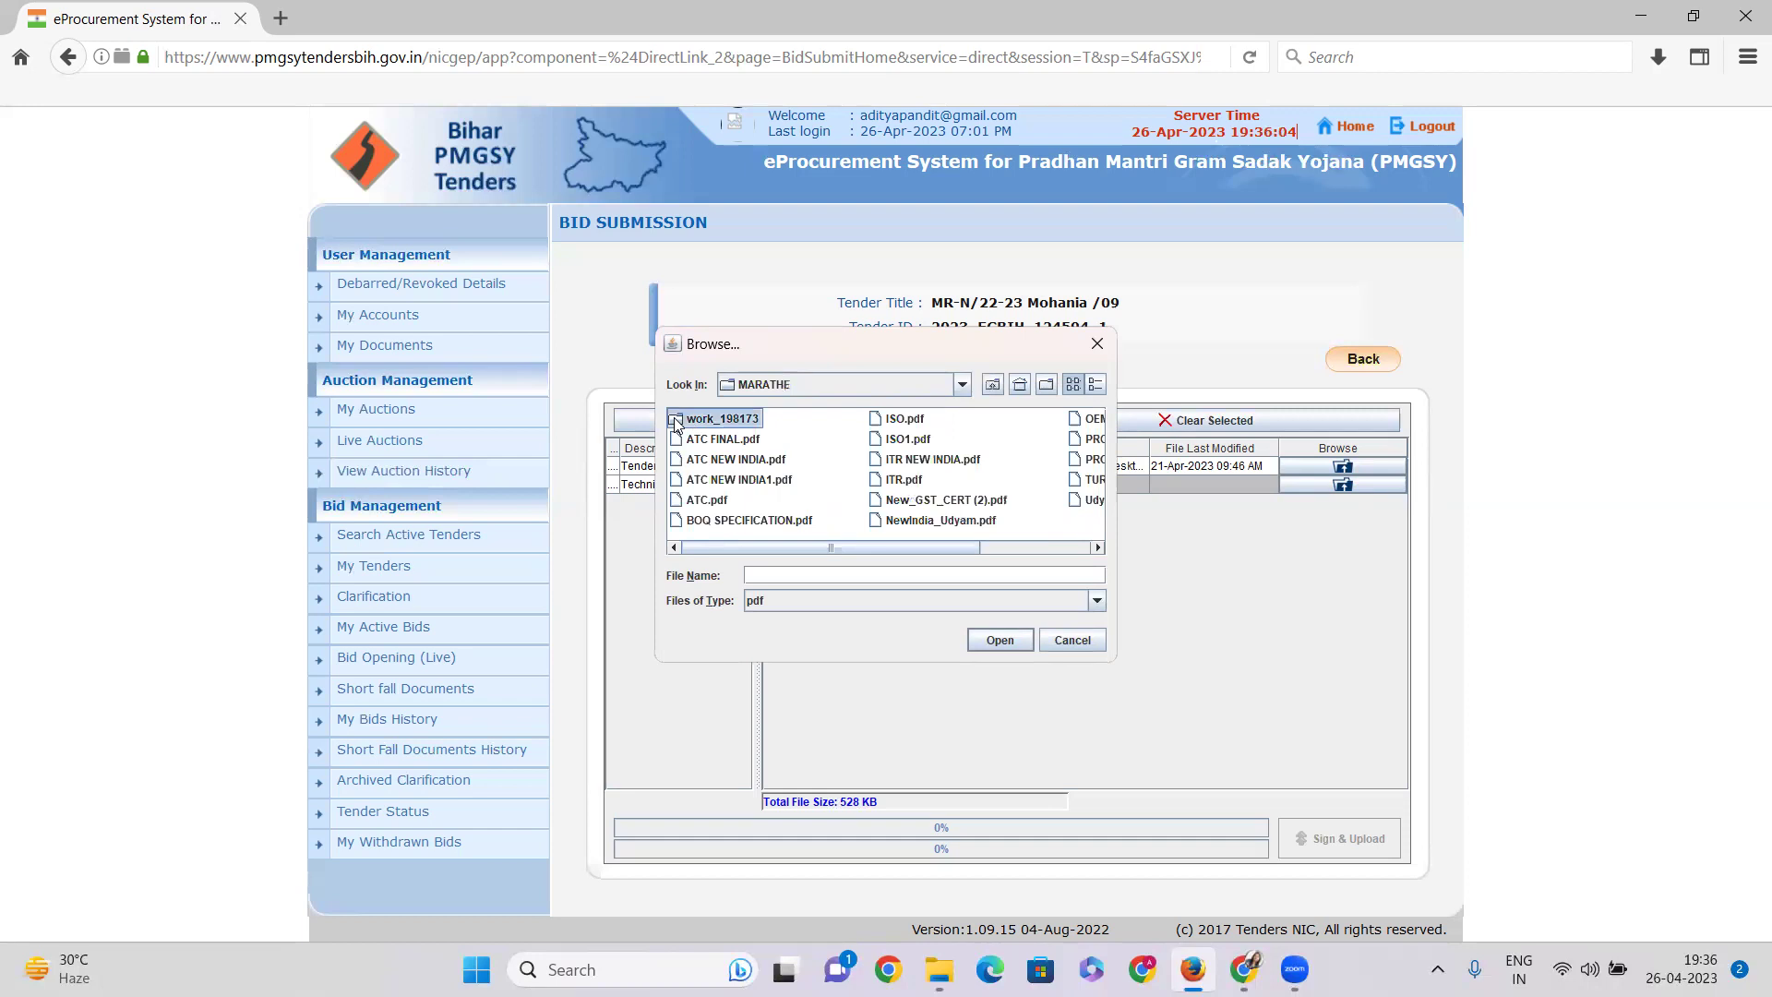
double_click(719, 419)
click(718, 483)
click(753, 460)
click(725, 480)
click(1000, 643)
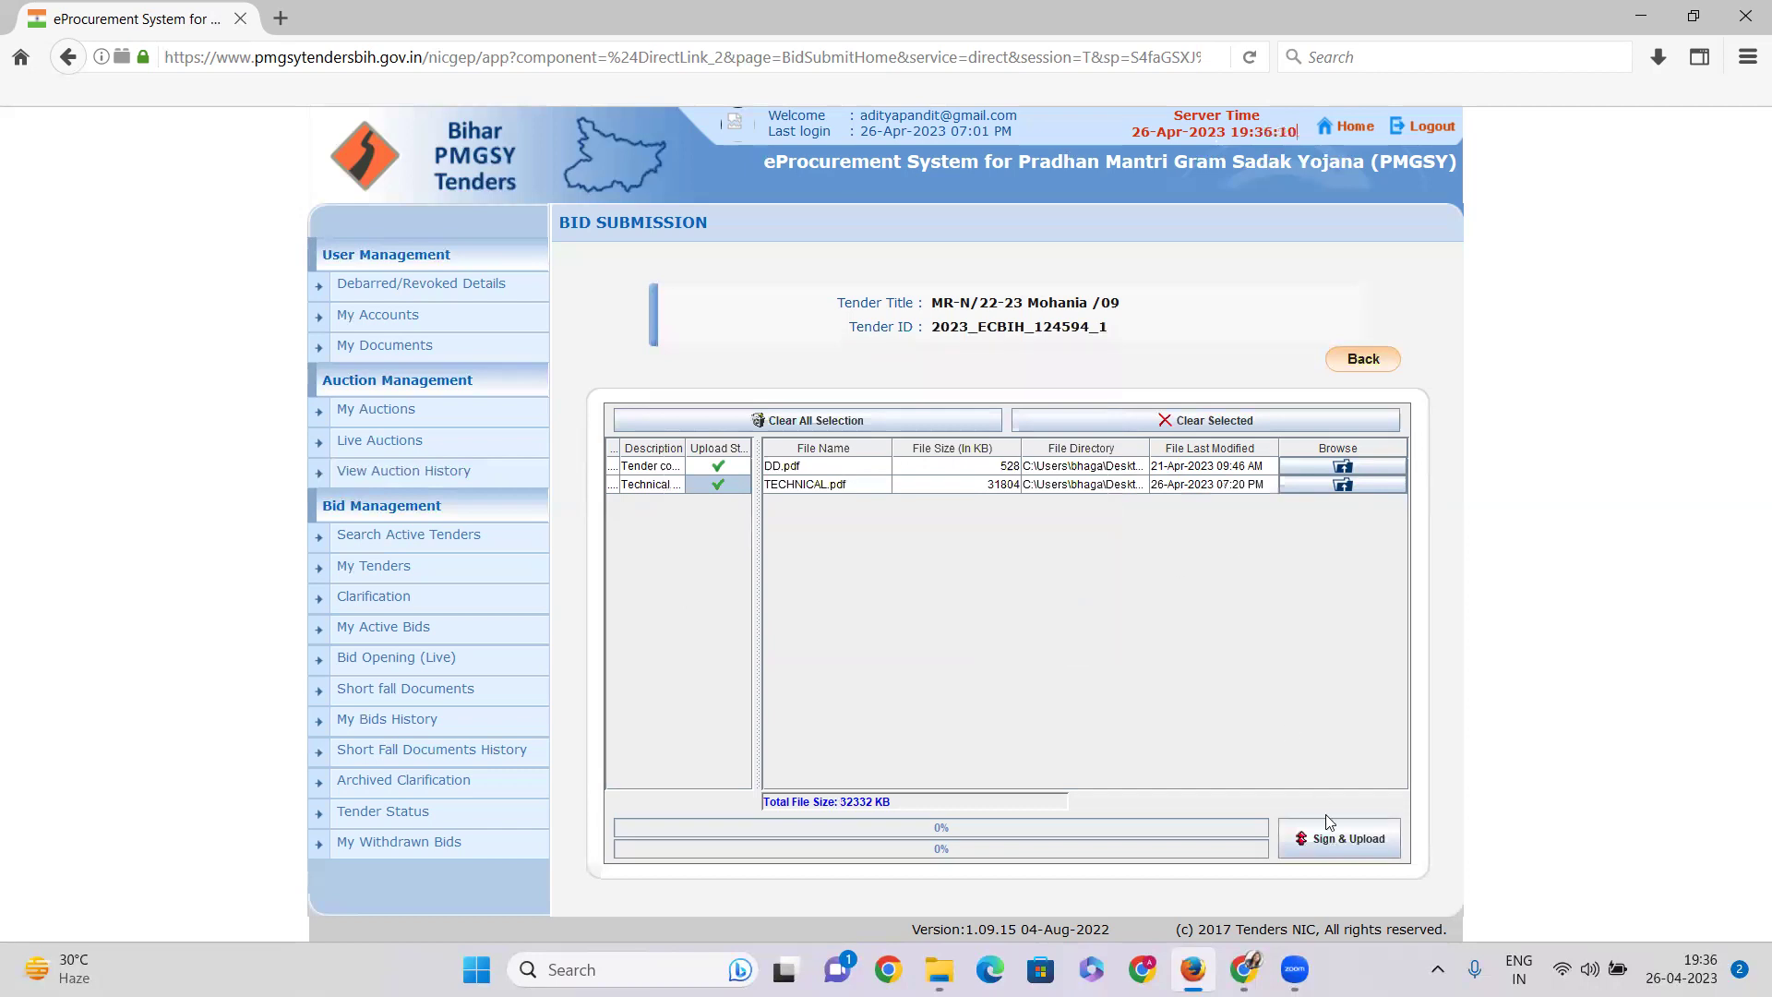
Step: Sign and upload the Fee/PreQual/Technical documents with the user PIN and acknowledge the success message
click(1358, 839)
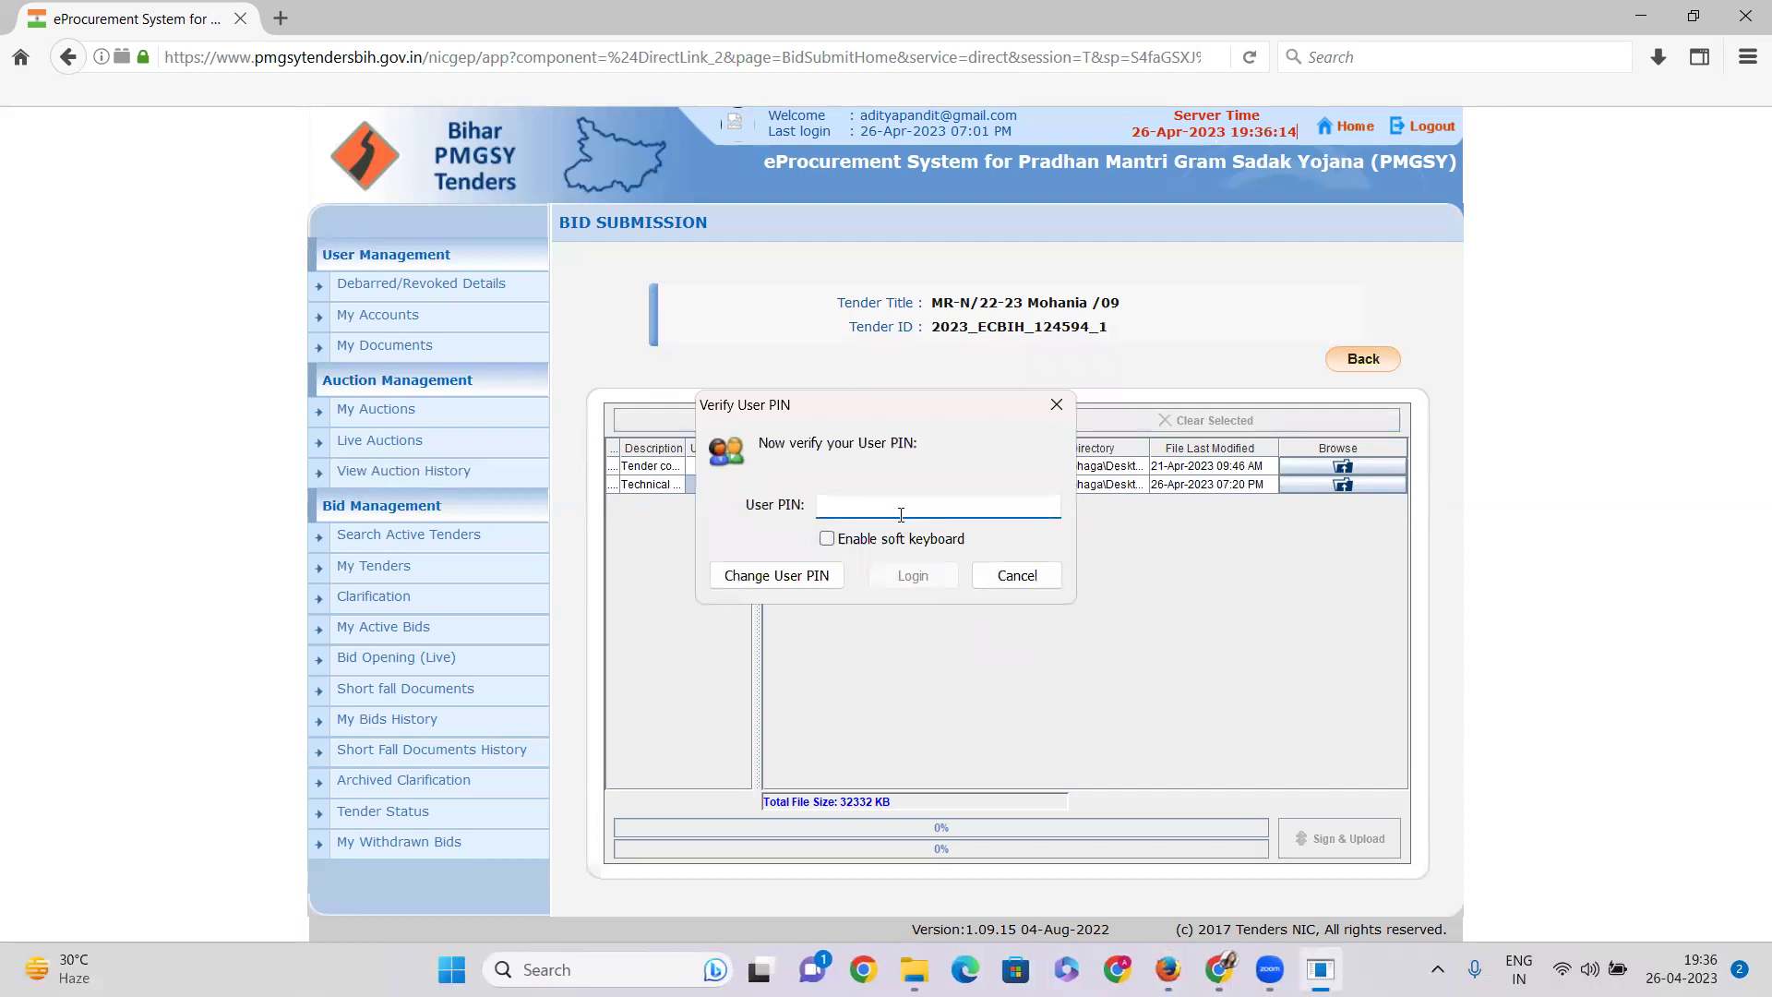
text(•••••••)
click(925, 576)
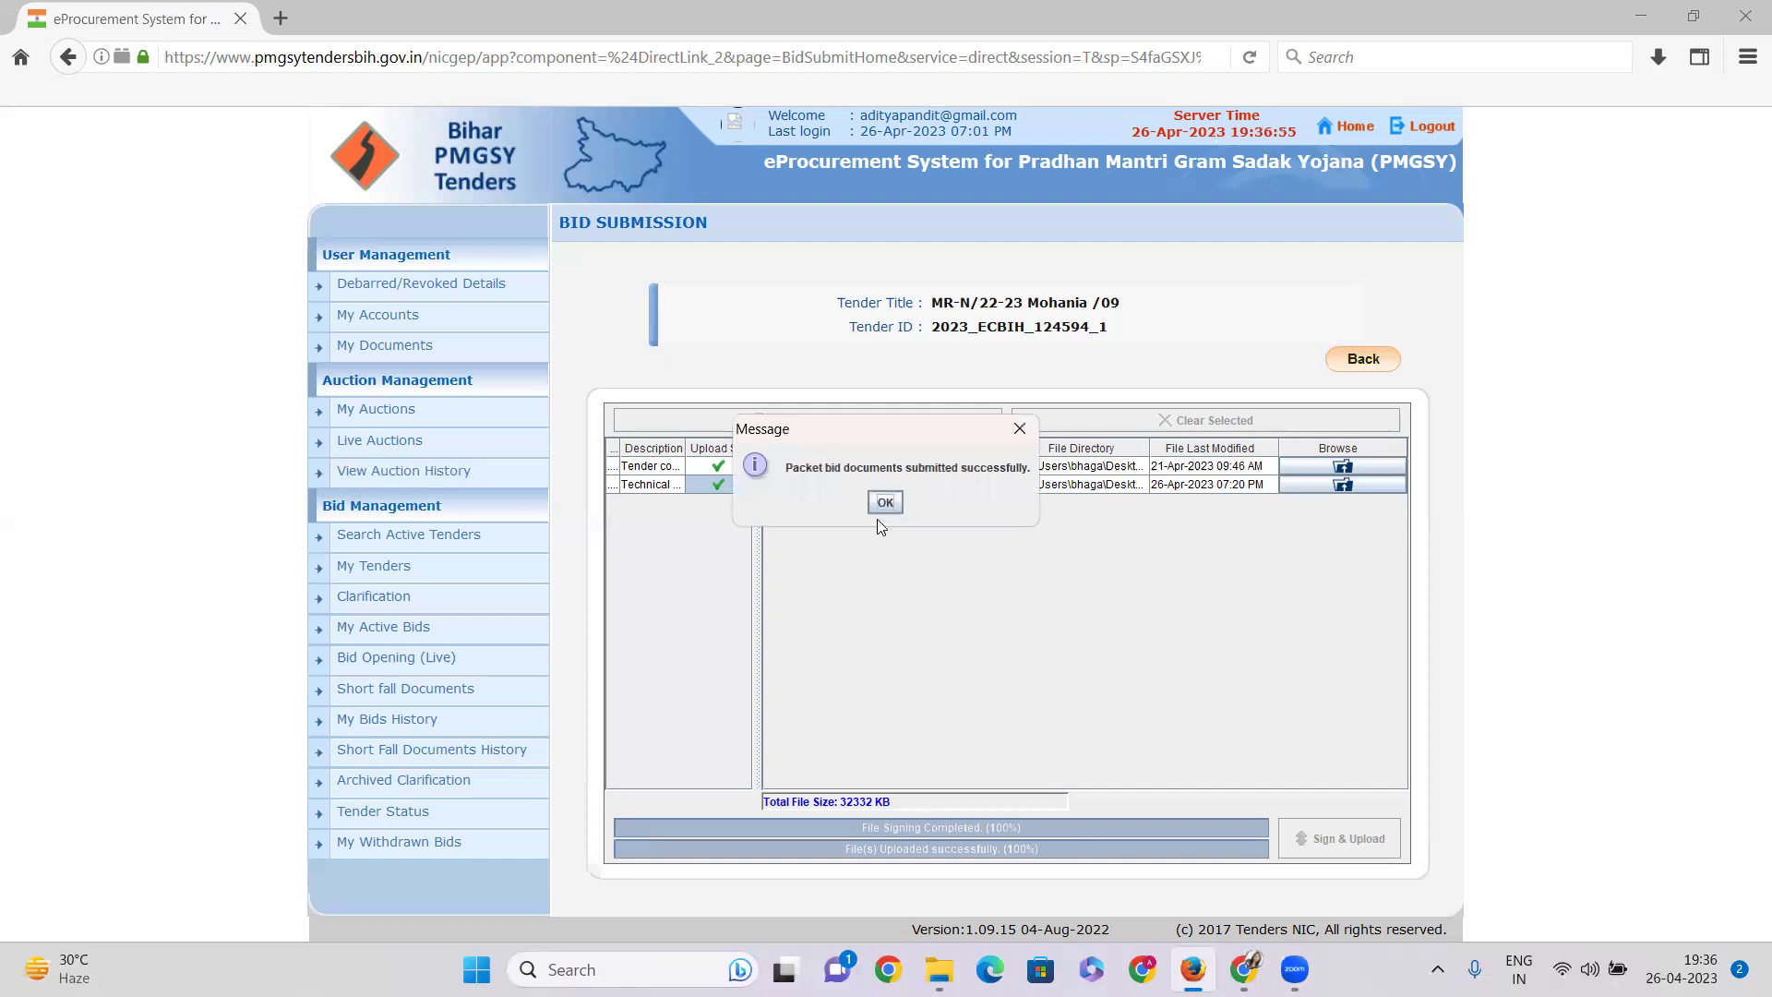
click(880, 506)
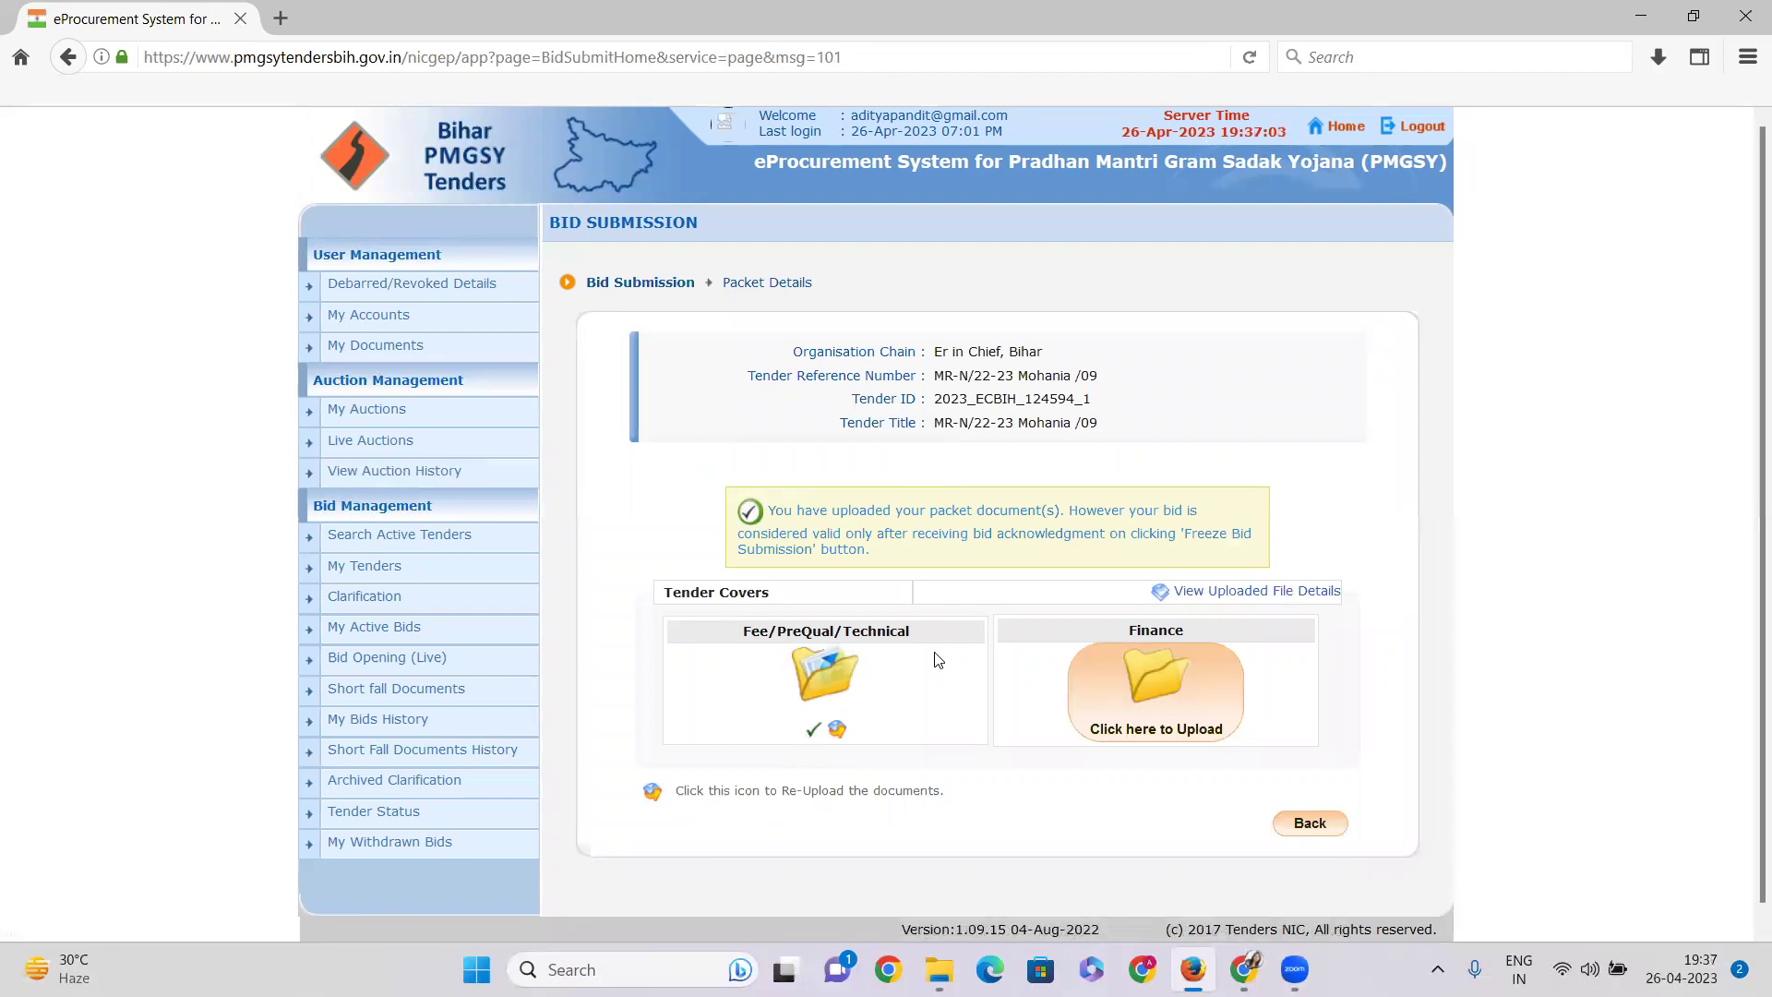
Step: Open the Finance cover upload and confirm in the tender details that it requires a BOQ .xls
click(1160, 683)
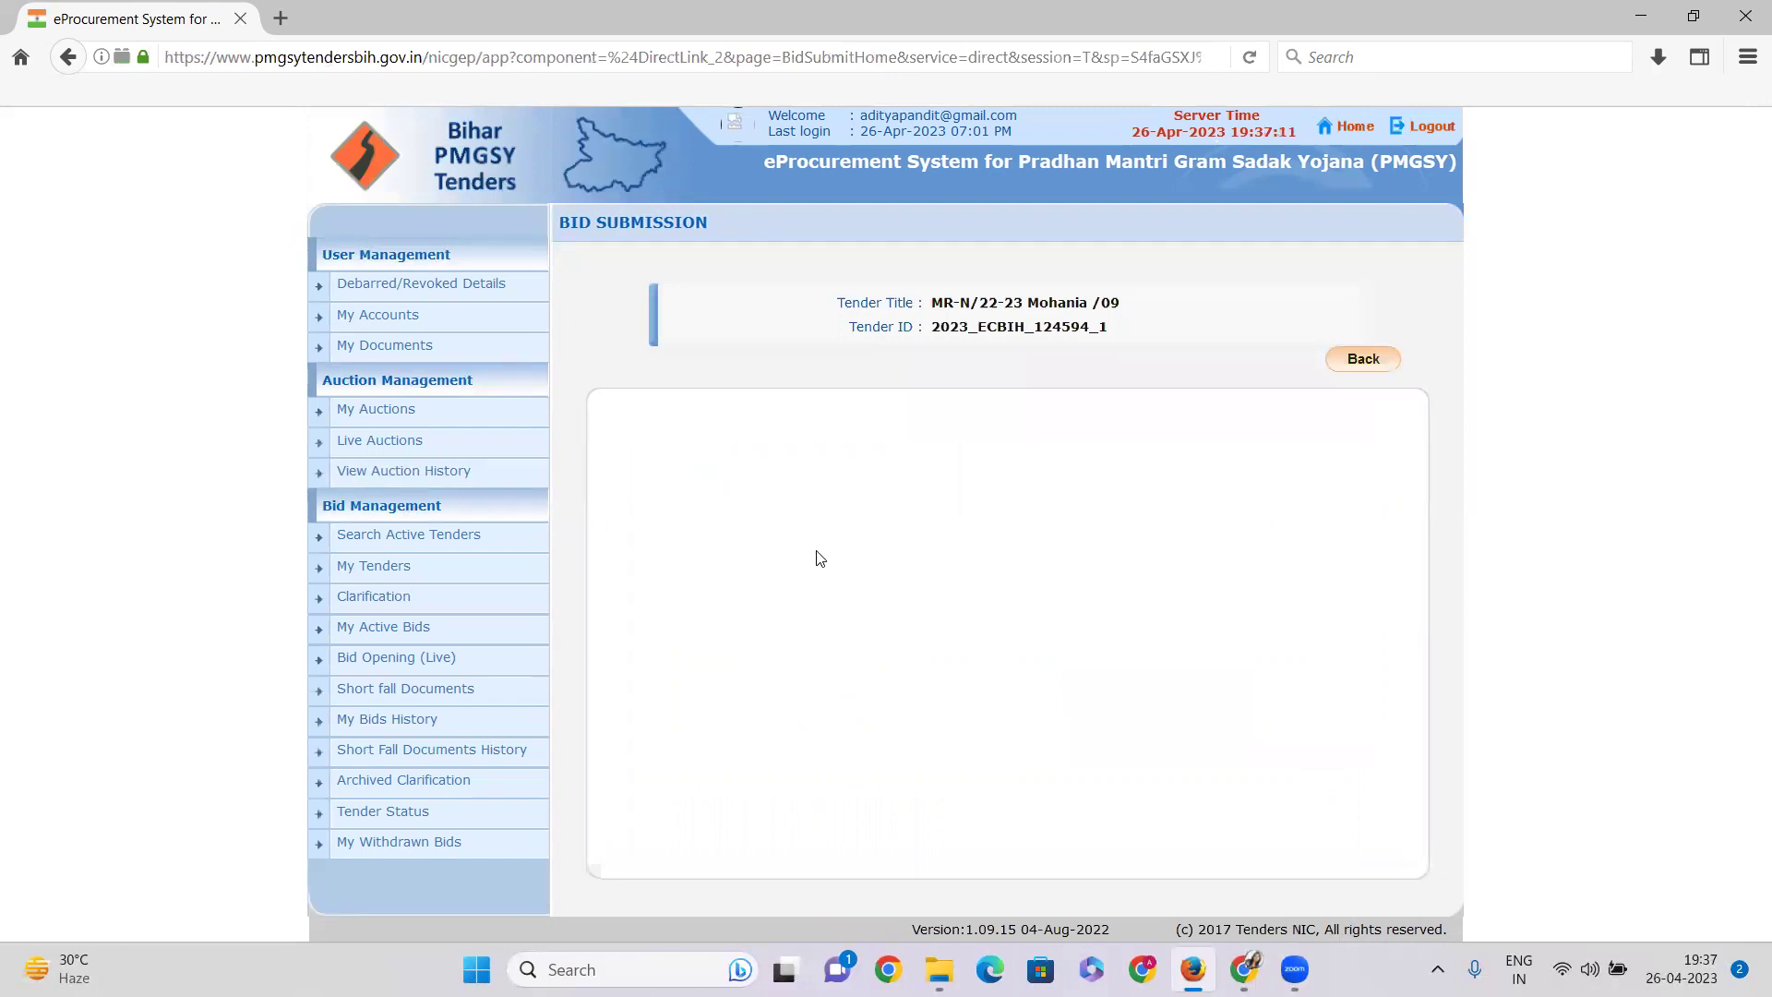
click(1245, 969)
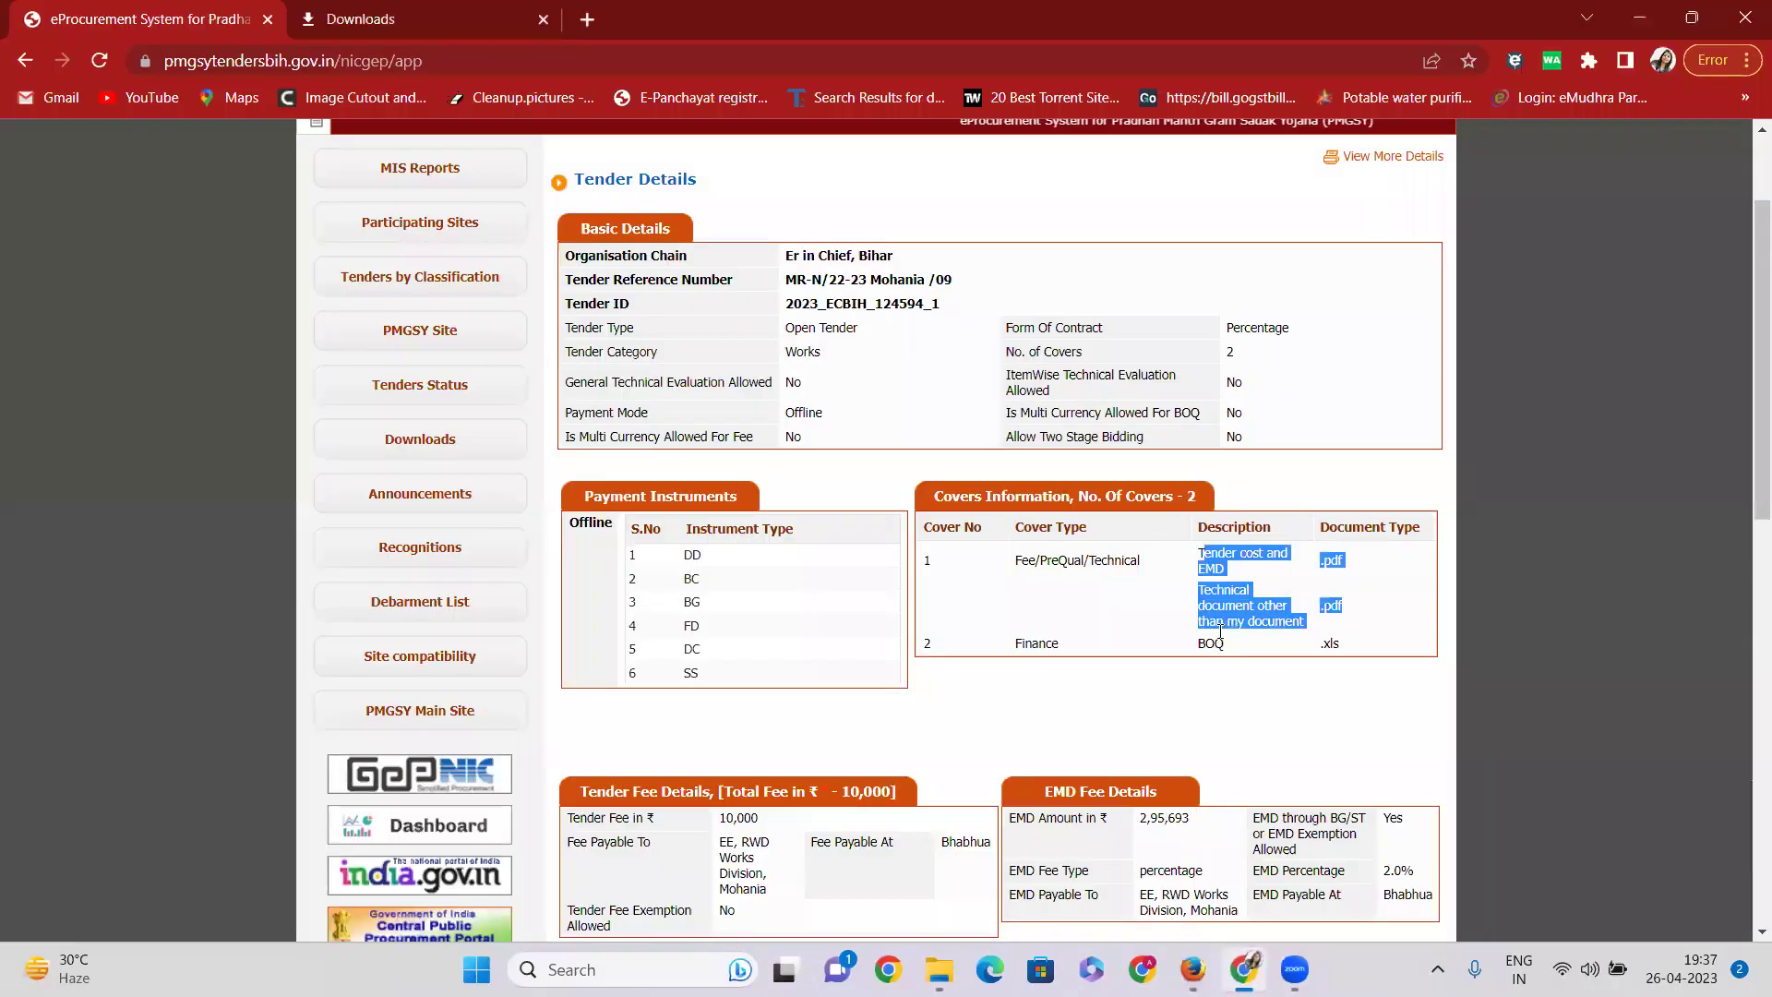
drag(1198, 643, 1343, 646)
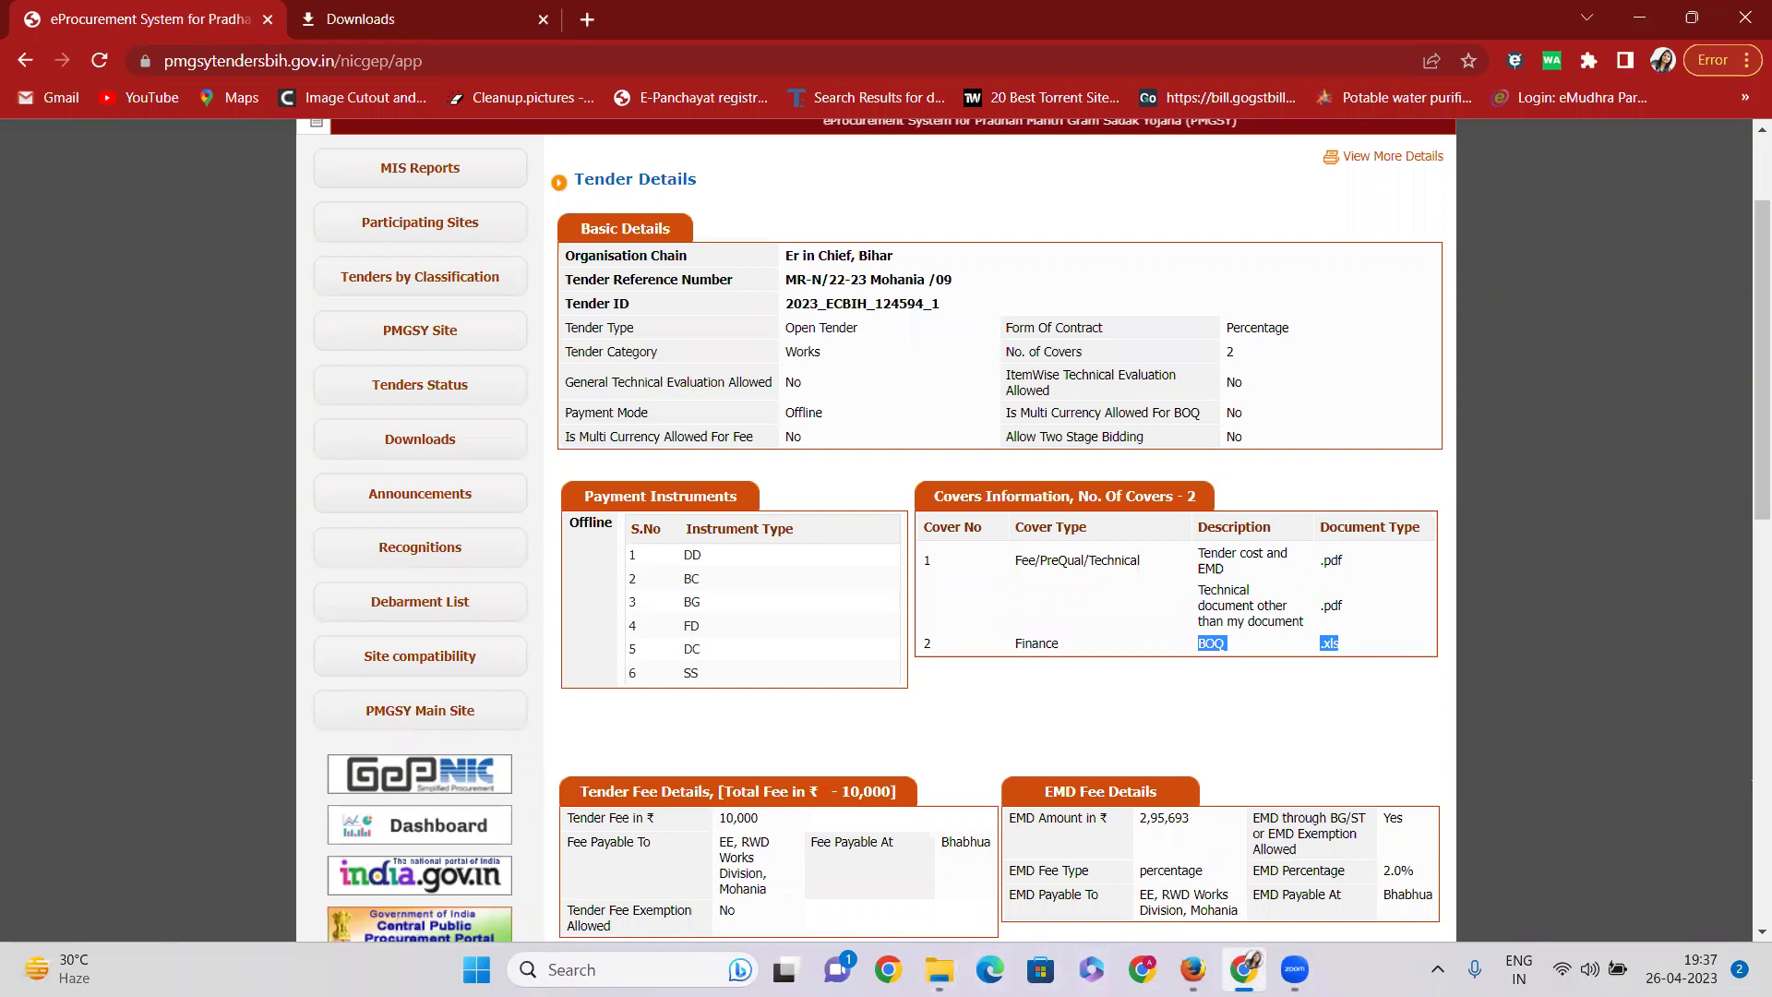
key(alt+Tab)
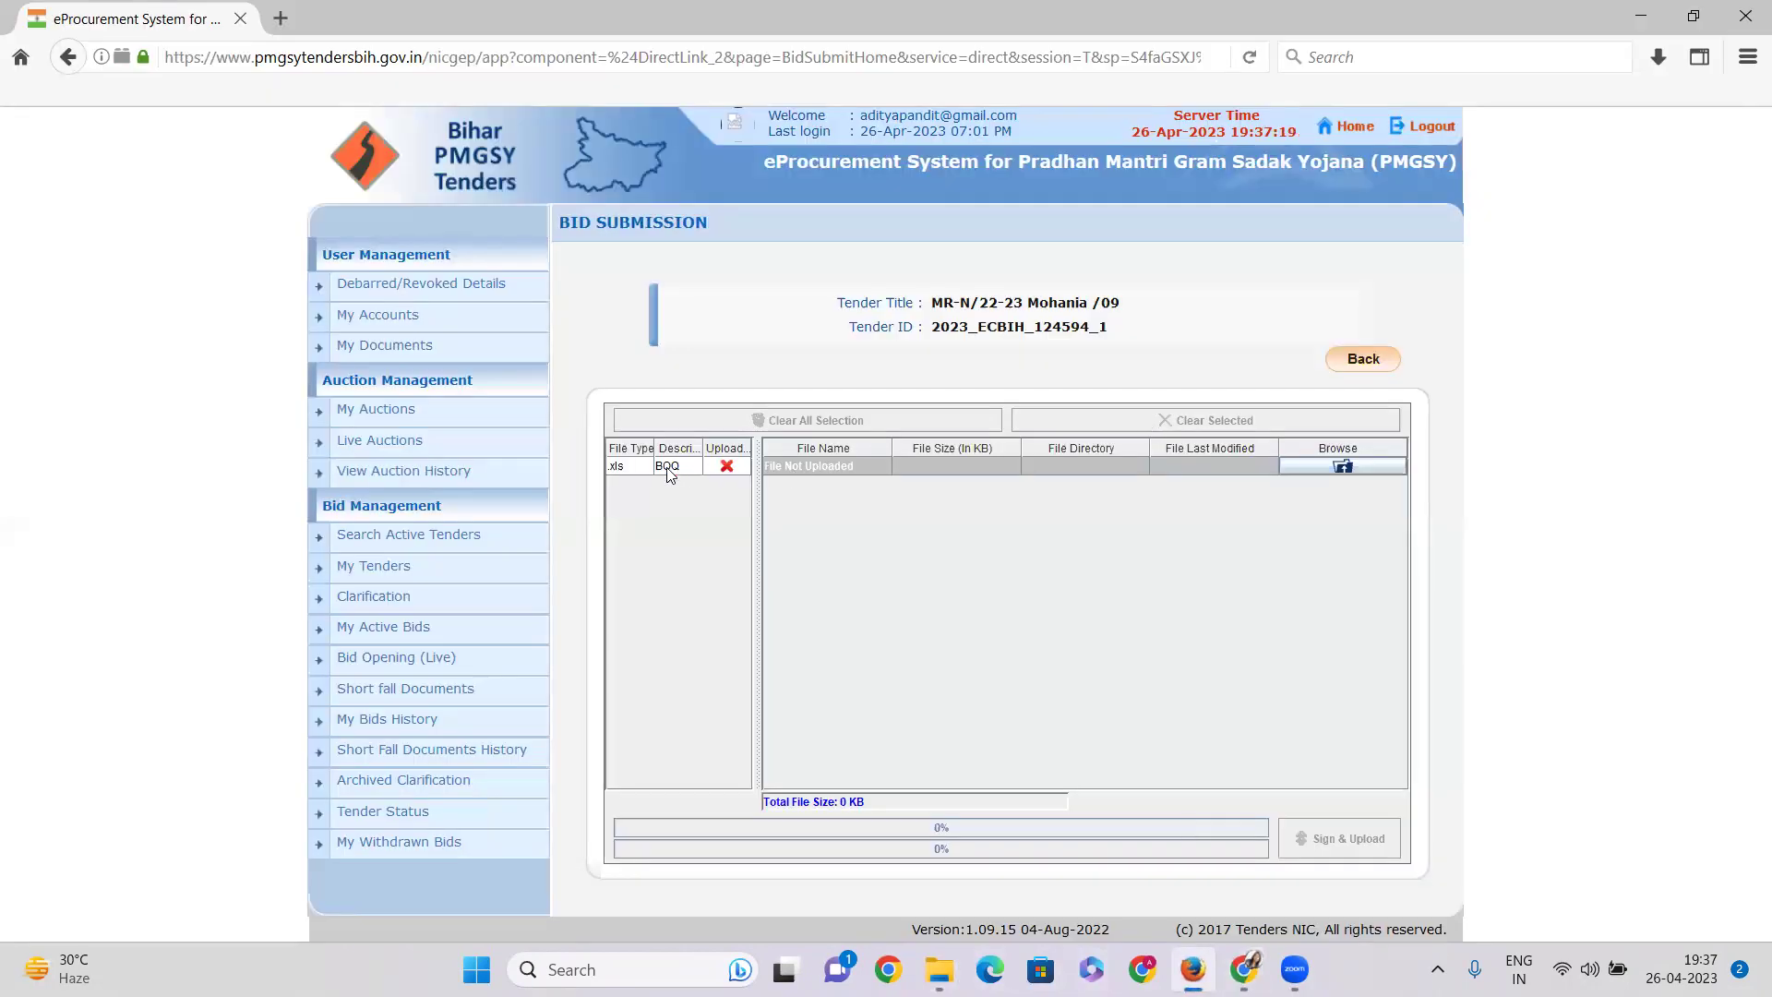
Step: Attach BOQ_198173.xls from Desktop > MARATHE > work_198173 to the BOQ row
click(1343, 467)
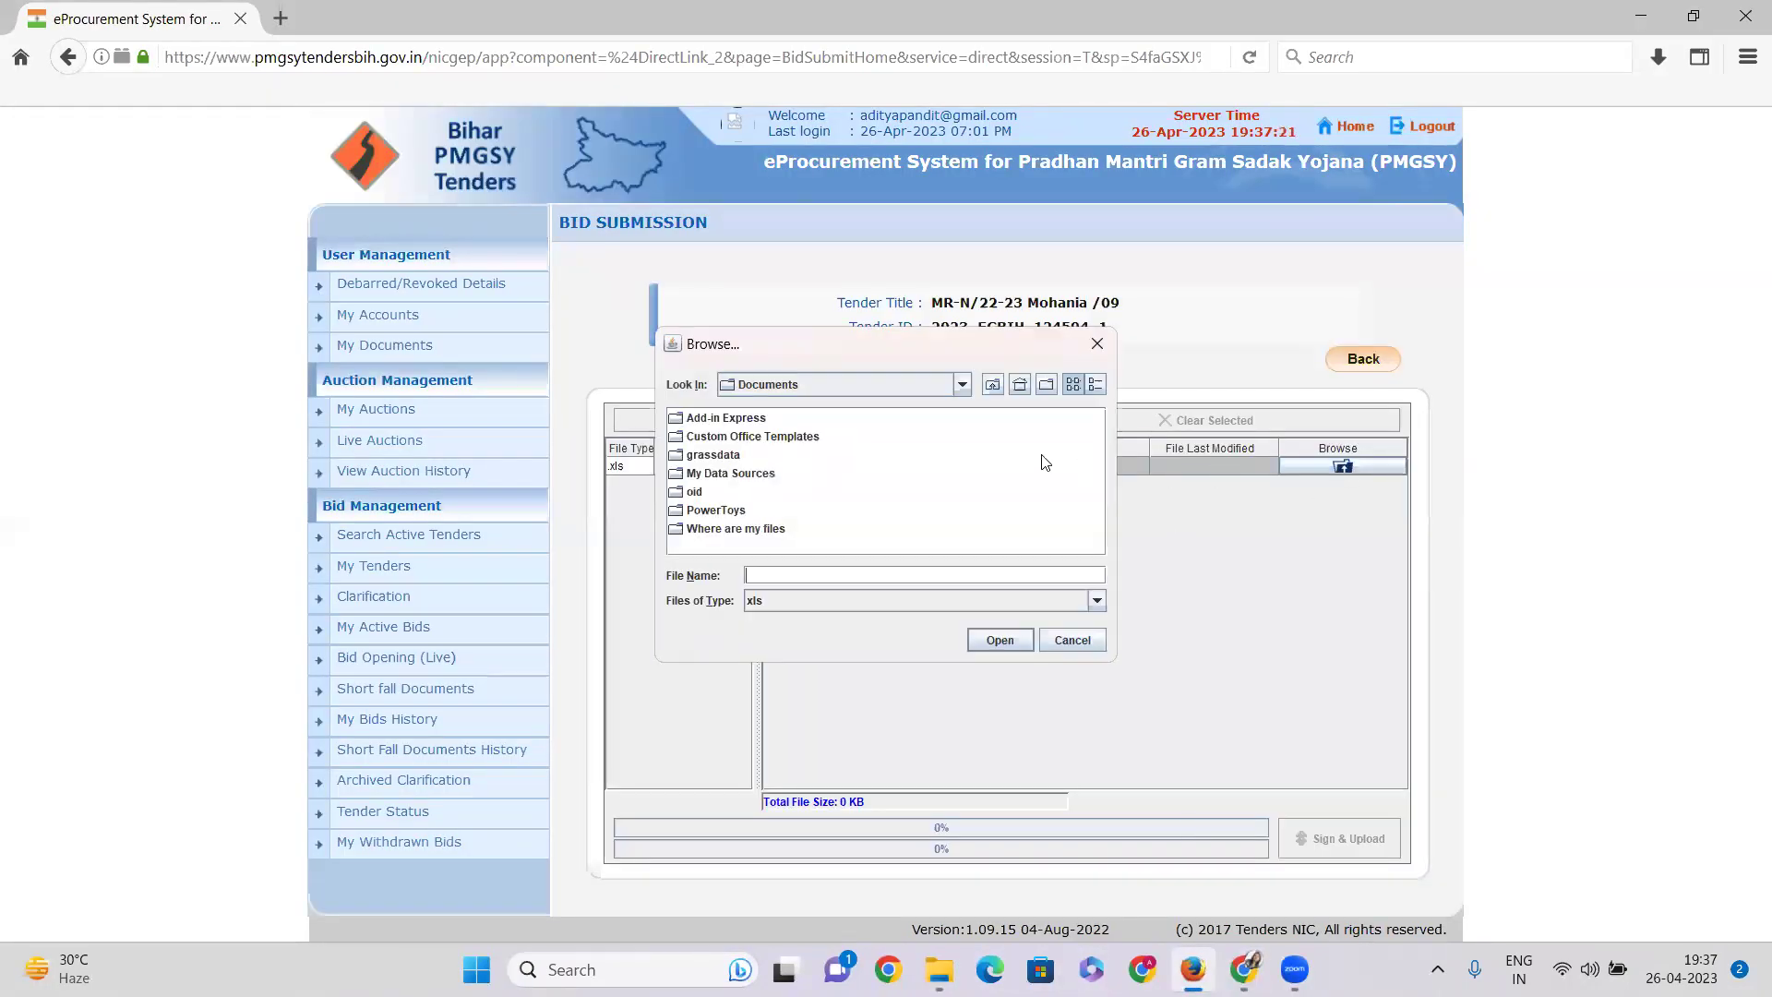
click(962, 384)
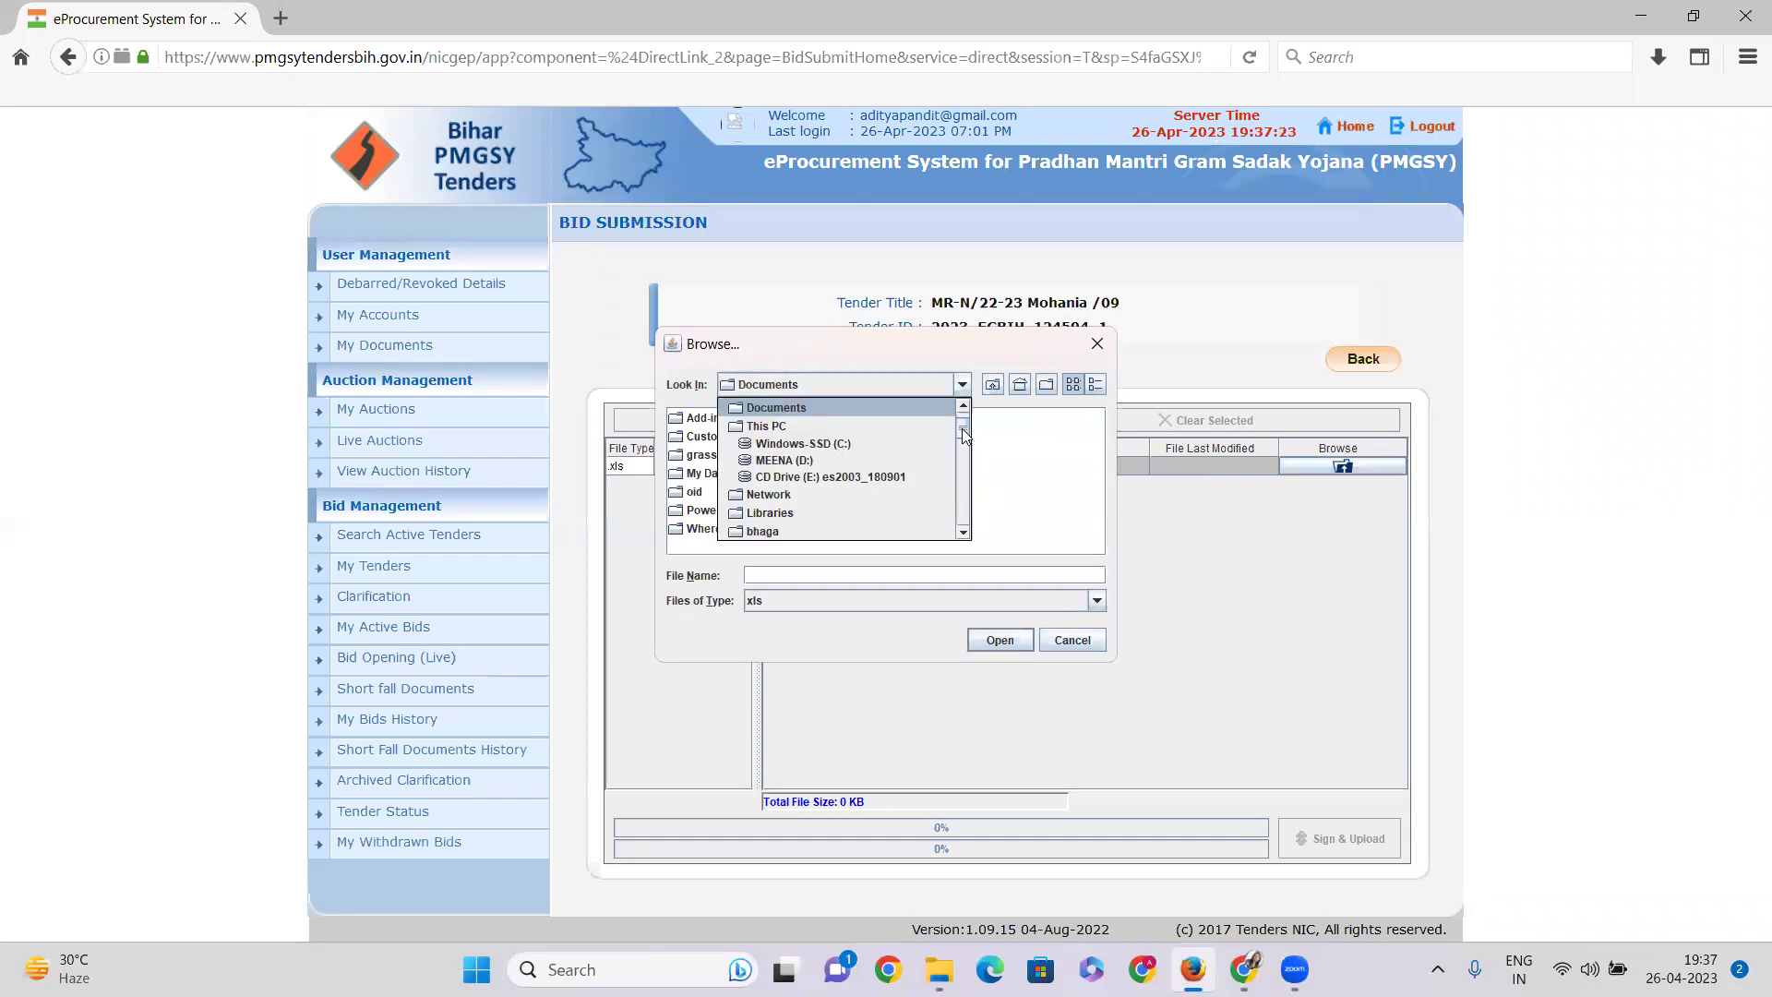
scroll(967, 433, up, 1)
click(885, 420)
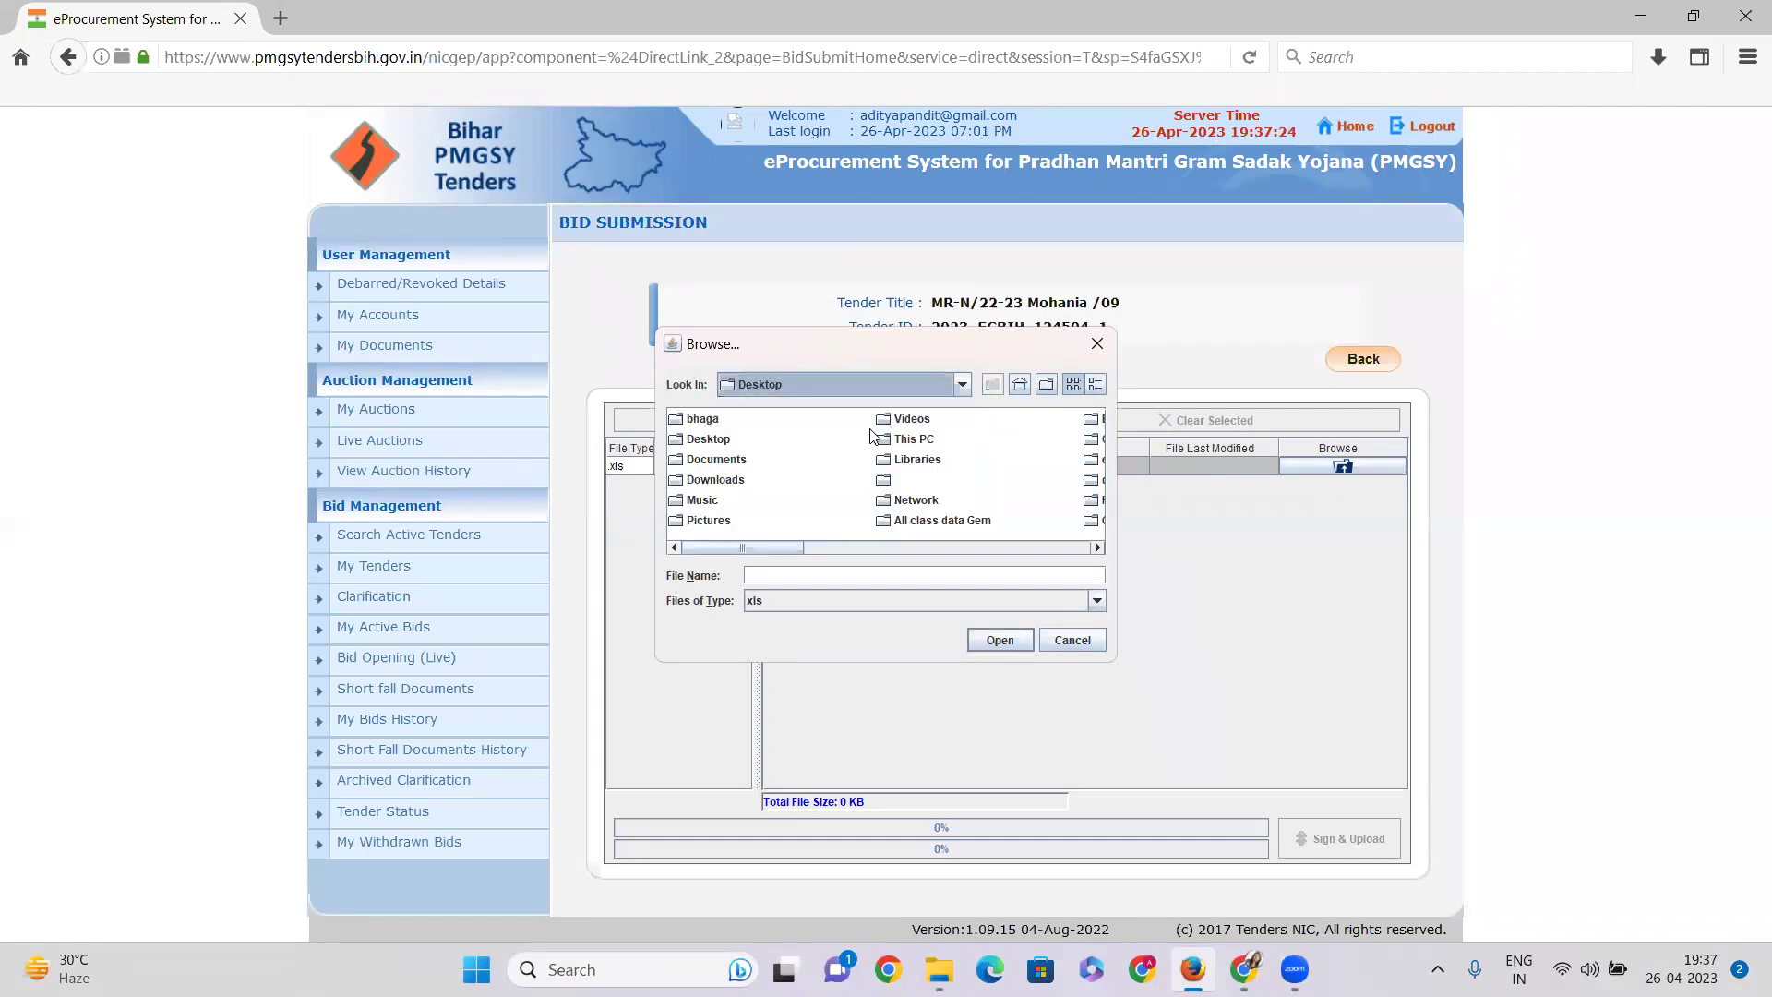
click(710, 442)
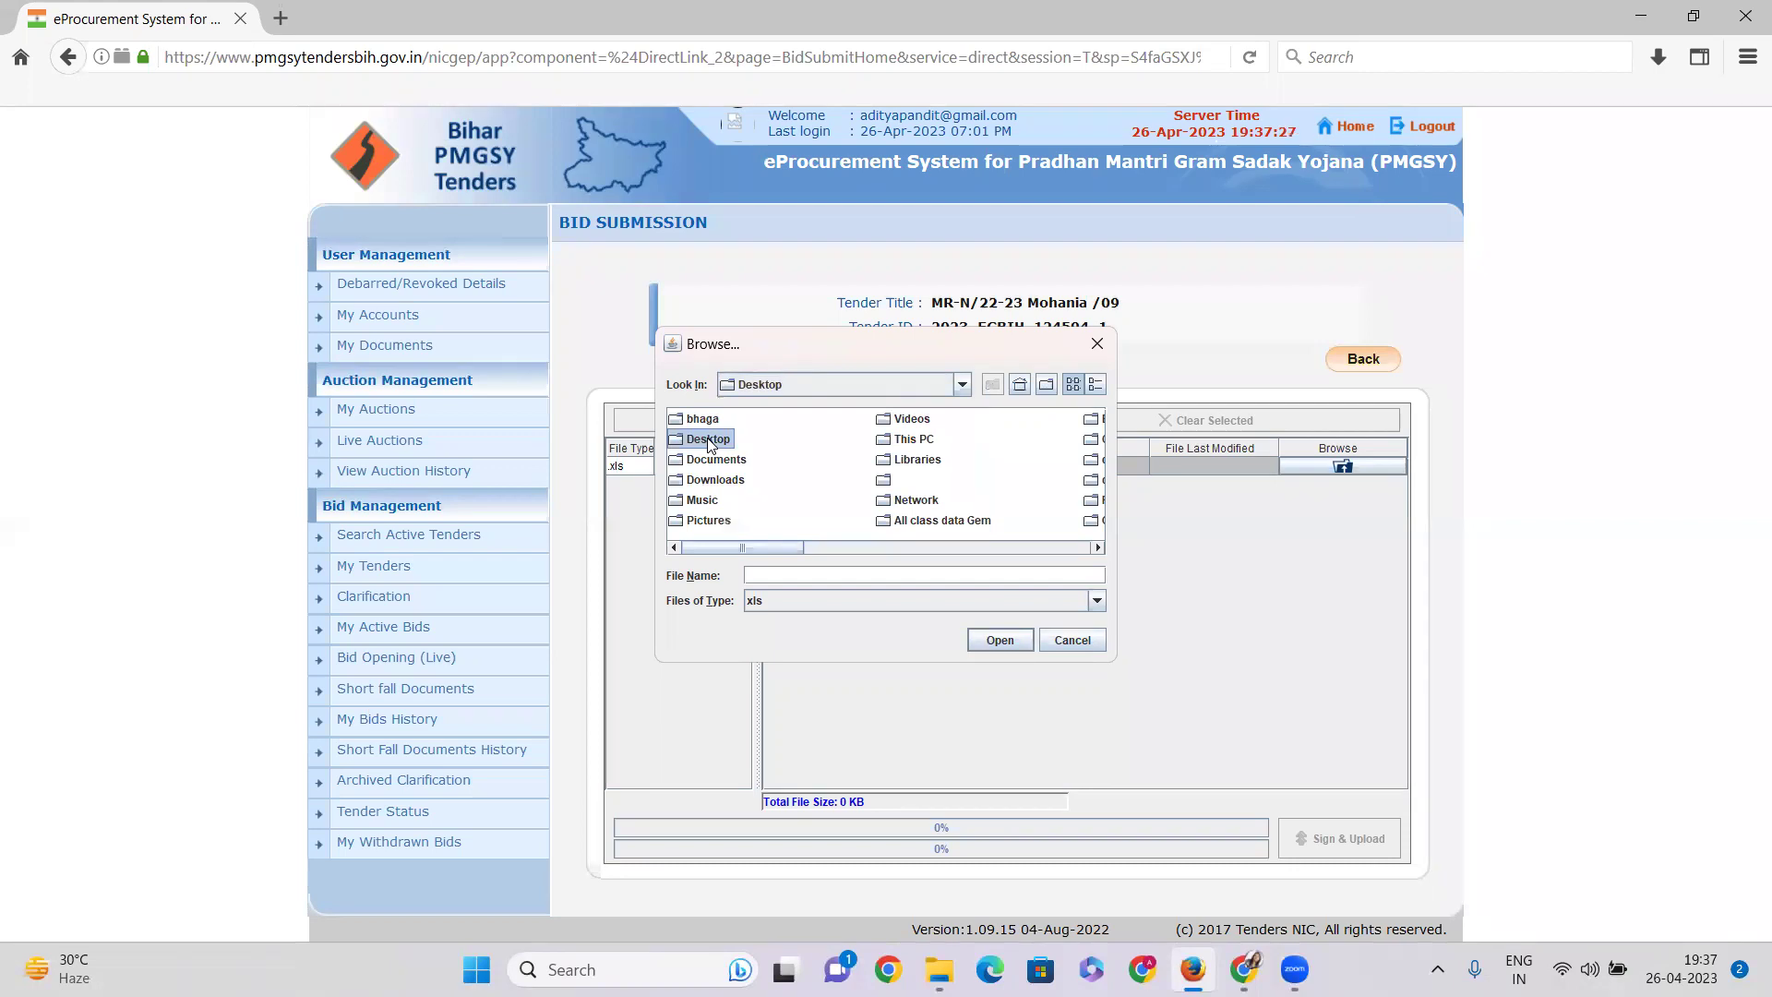
double_click(683, 441)
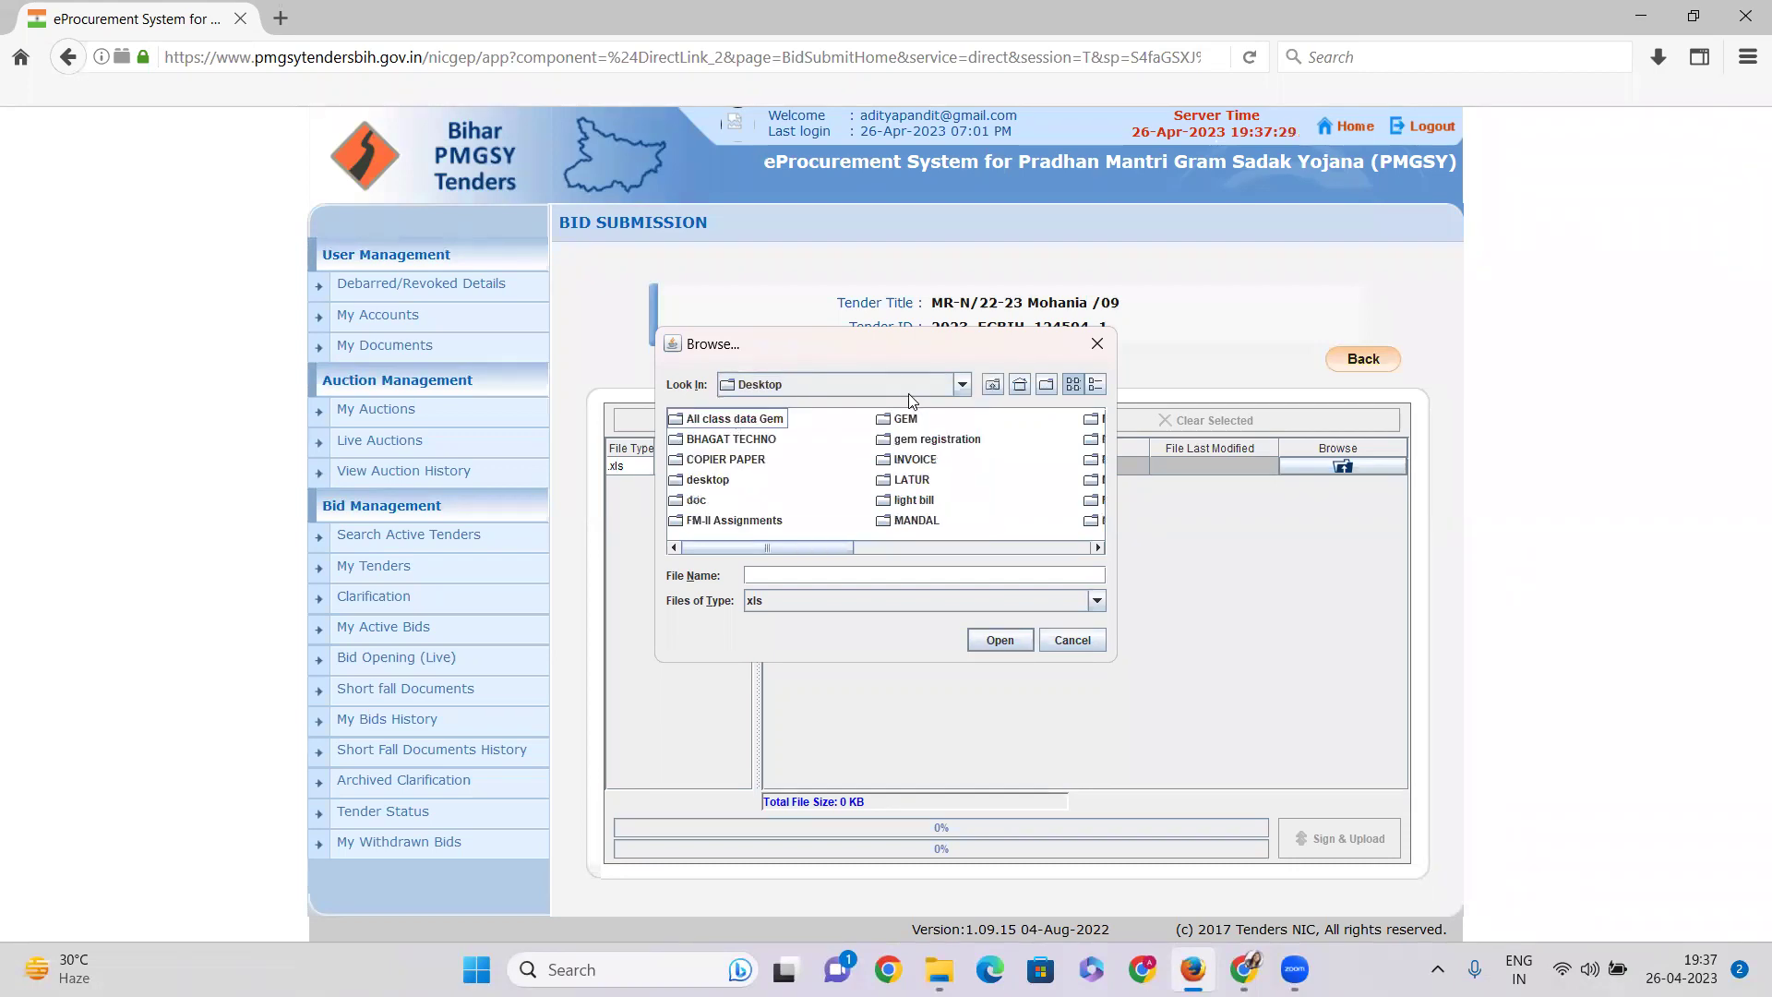
click(962, 385)
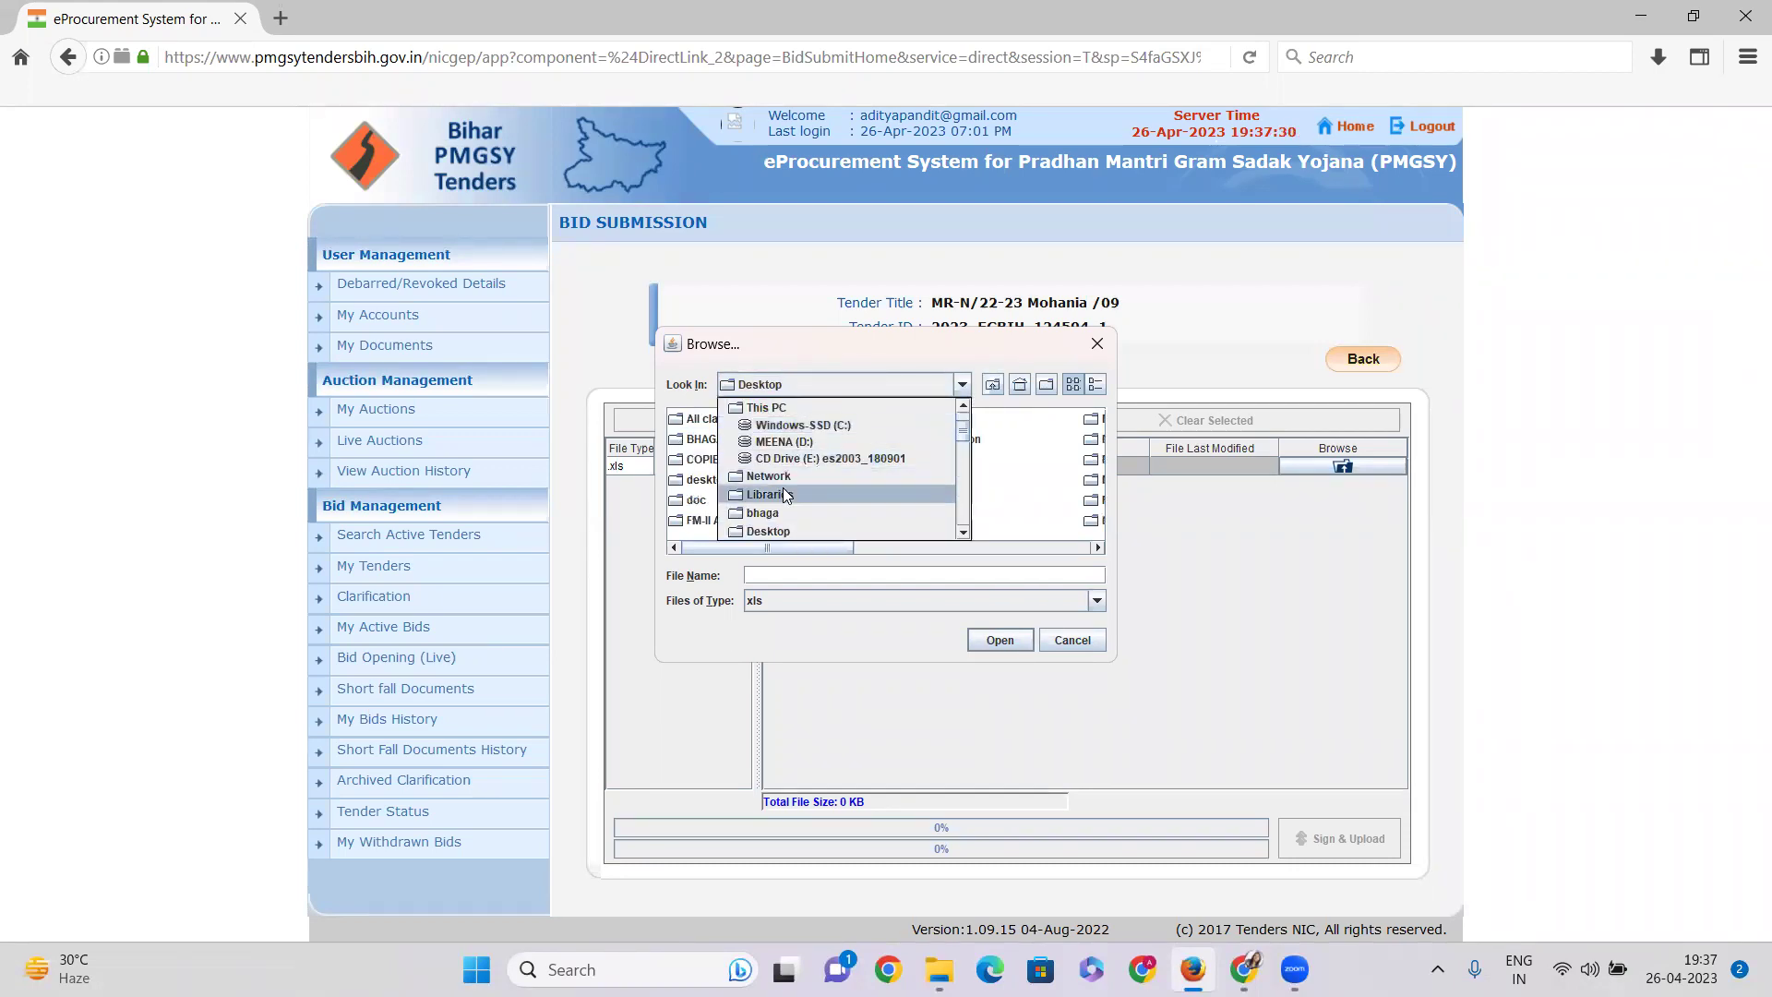
scroll(803, 471, up, 3)
click(784, 419)
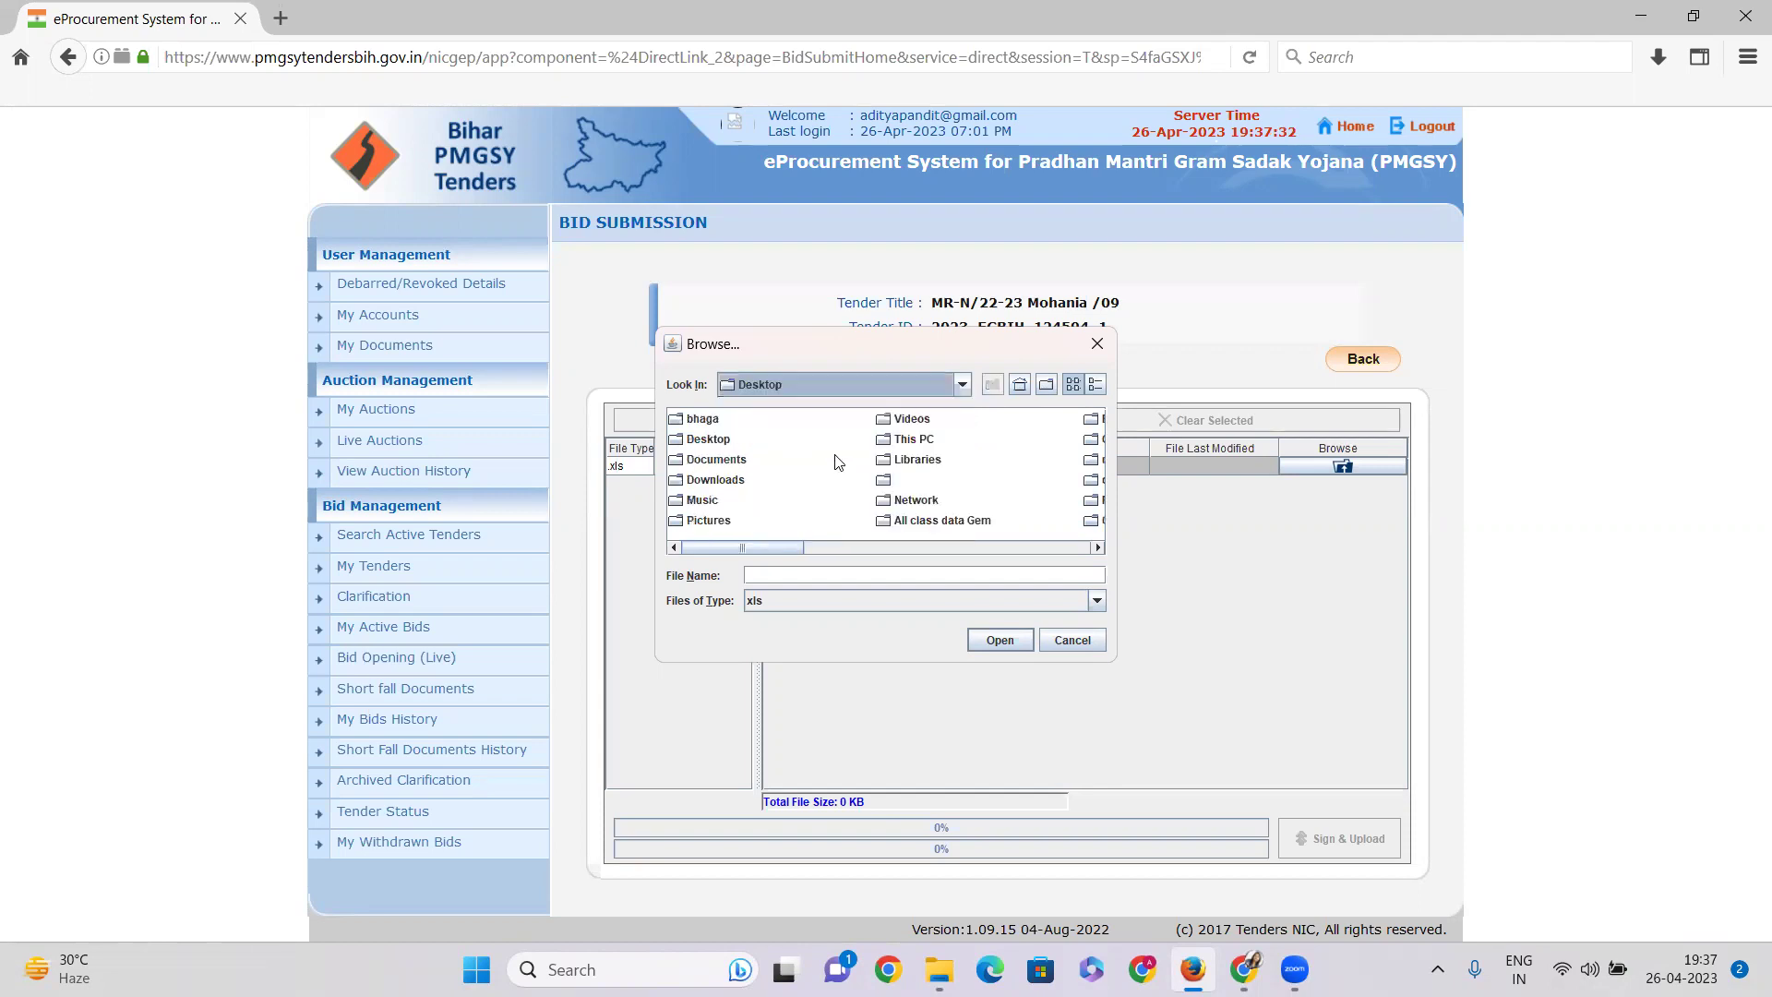
click(916, 460)
key(m)
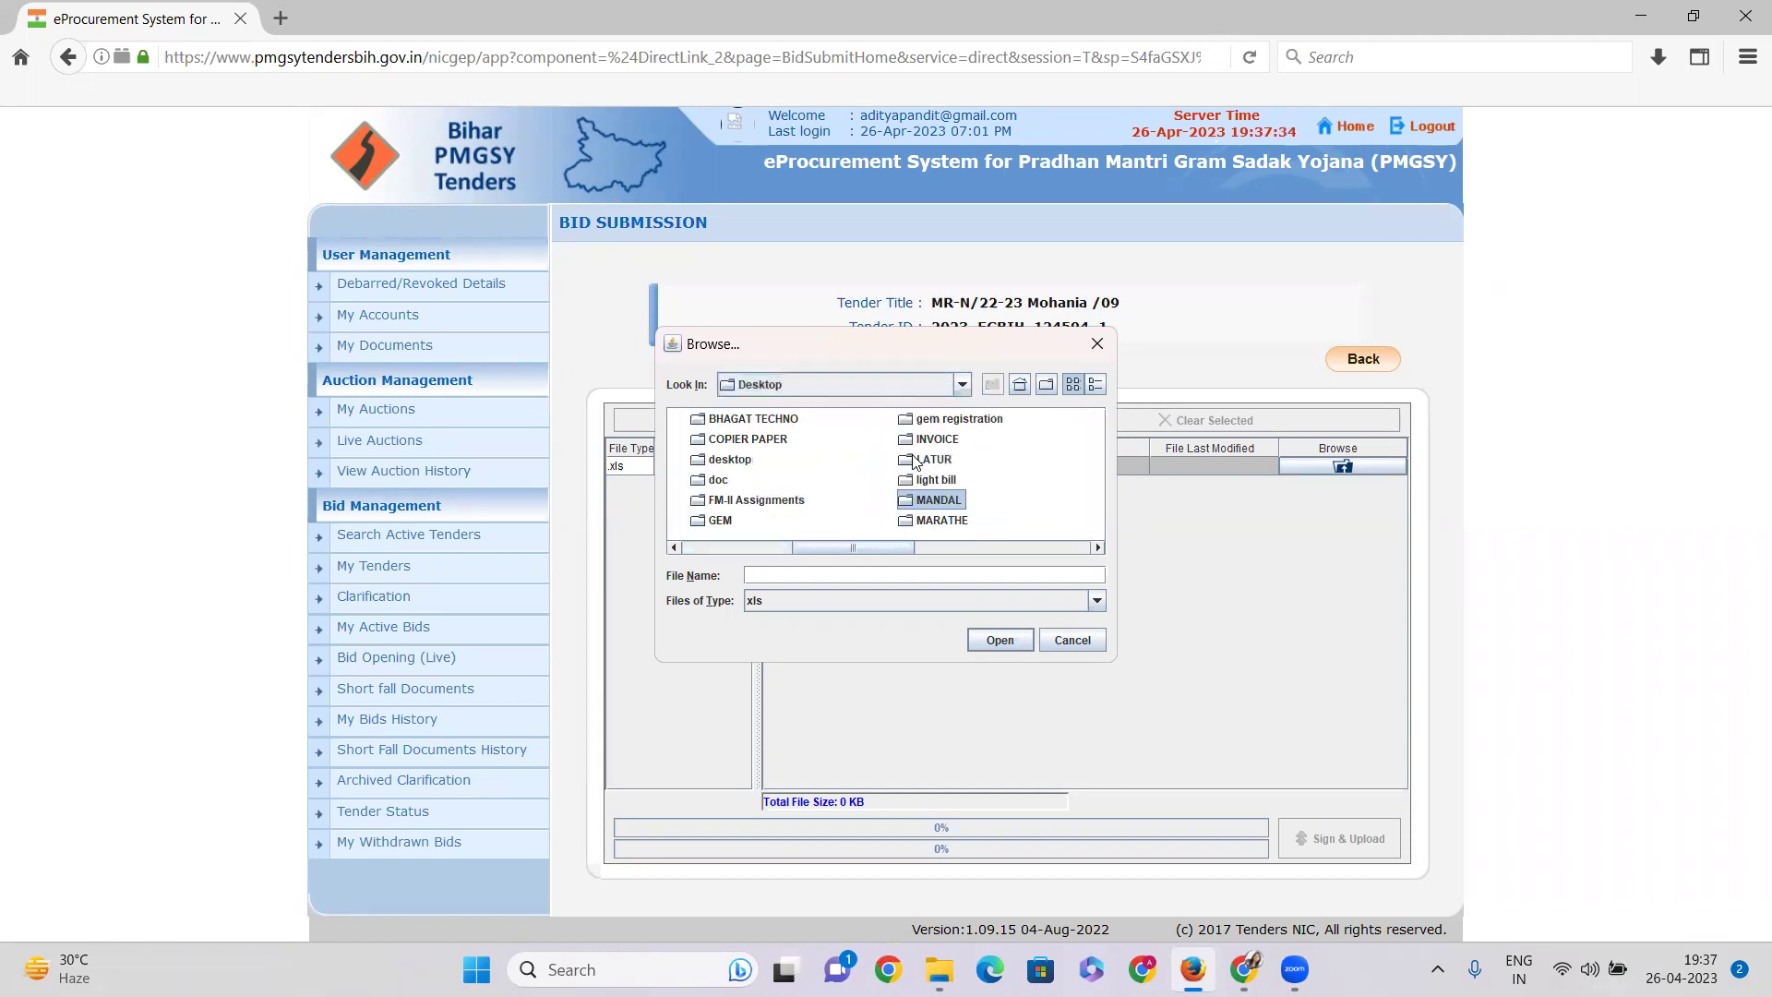
key(m)
key(Return)
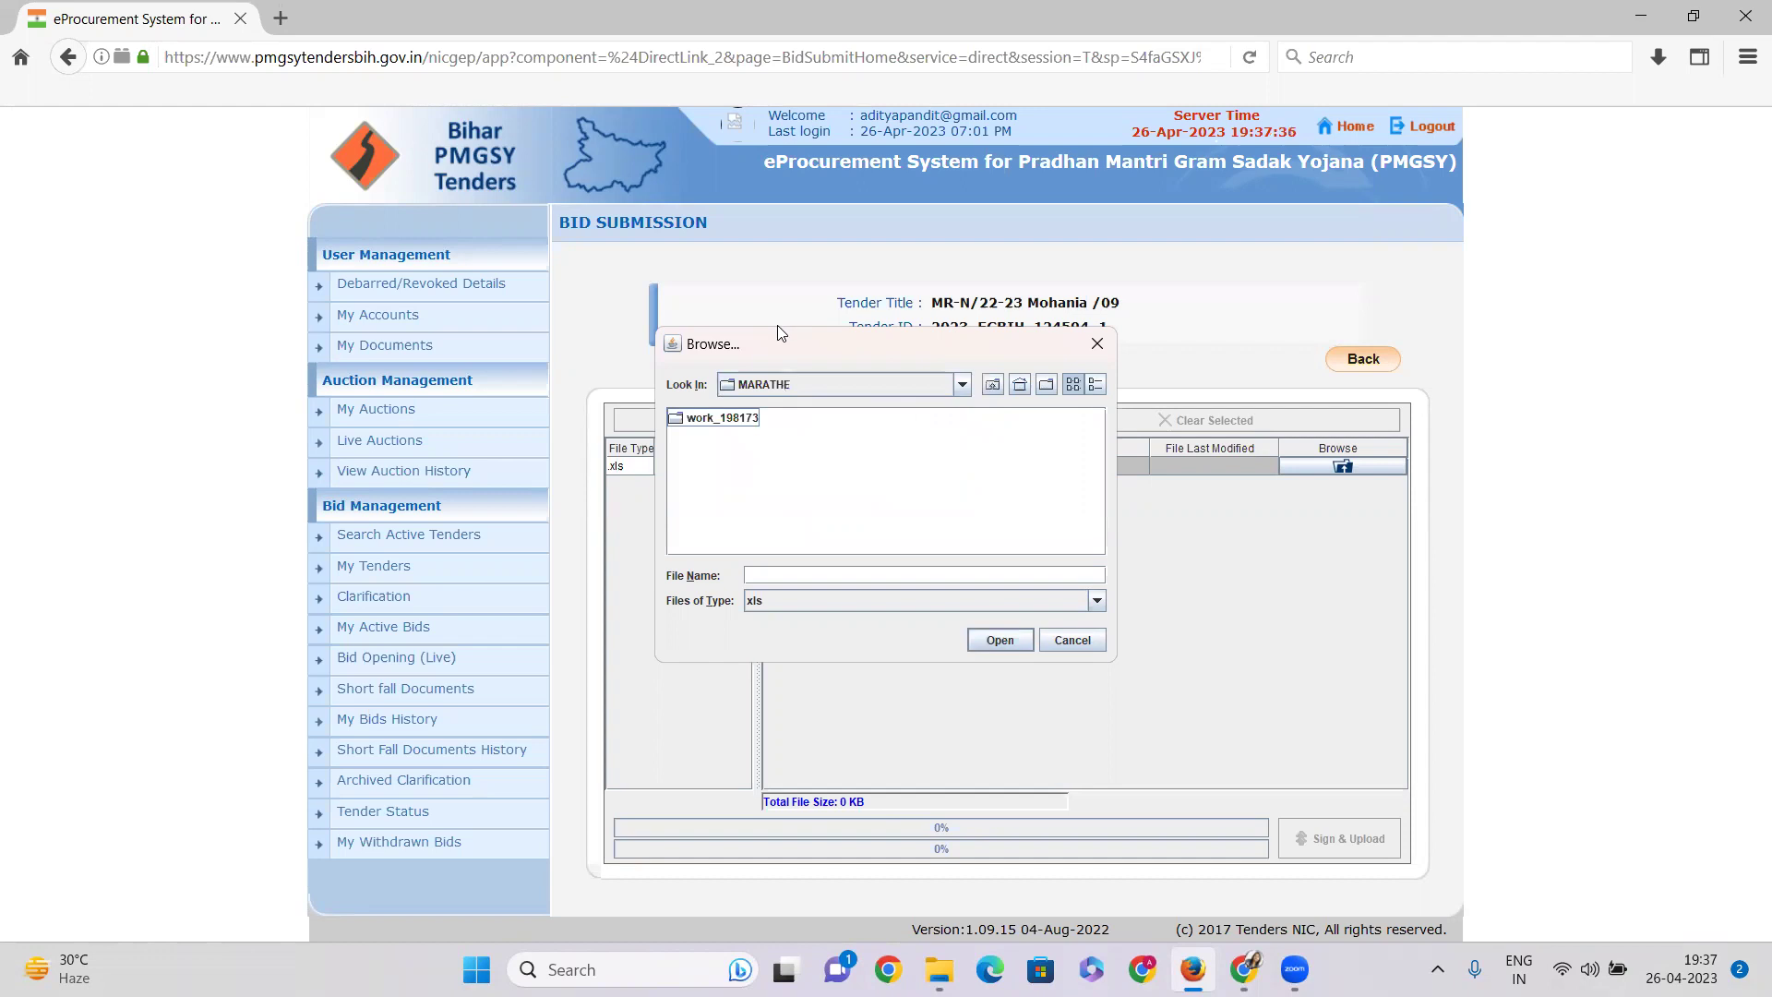
double_click(685, 422)
click(691, 422)
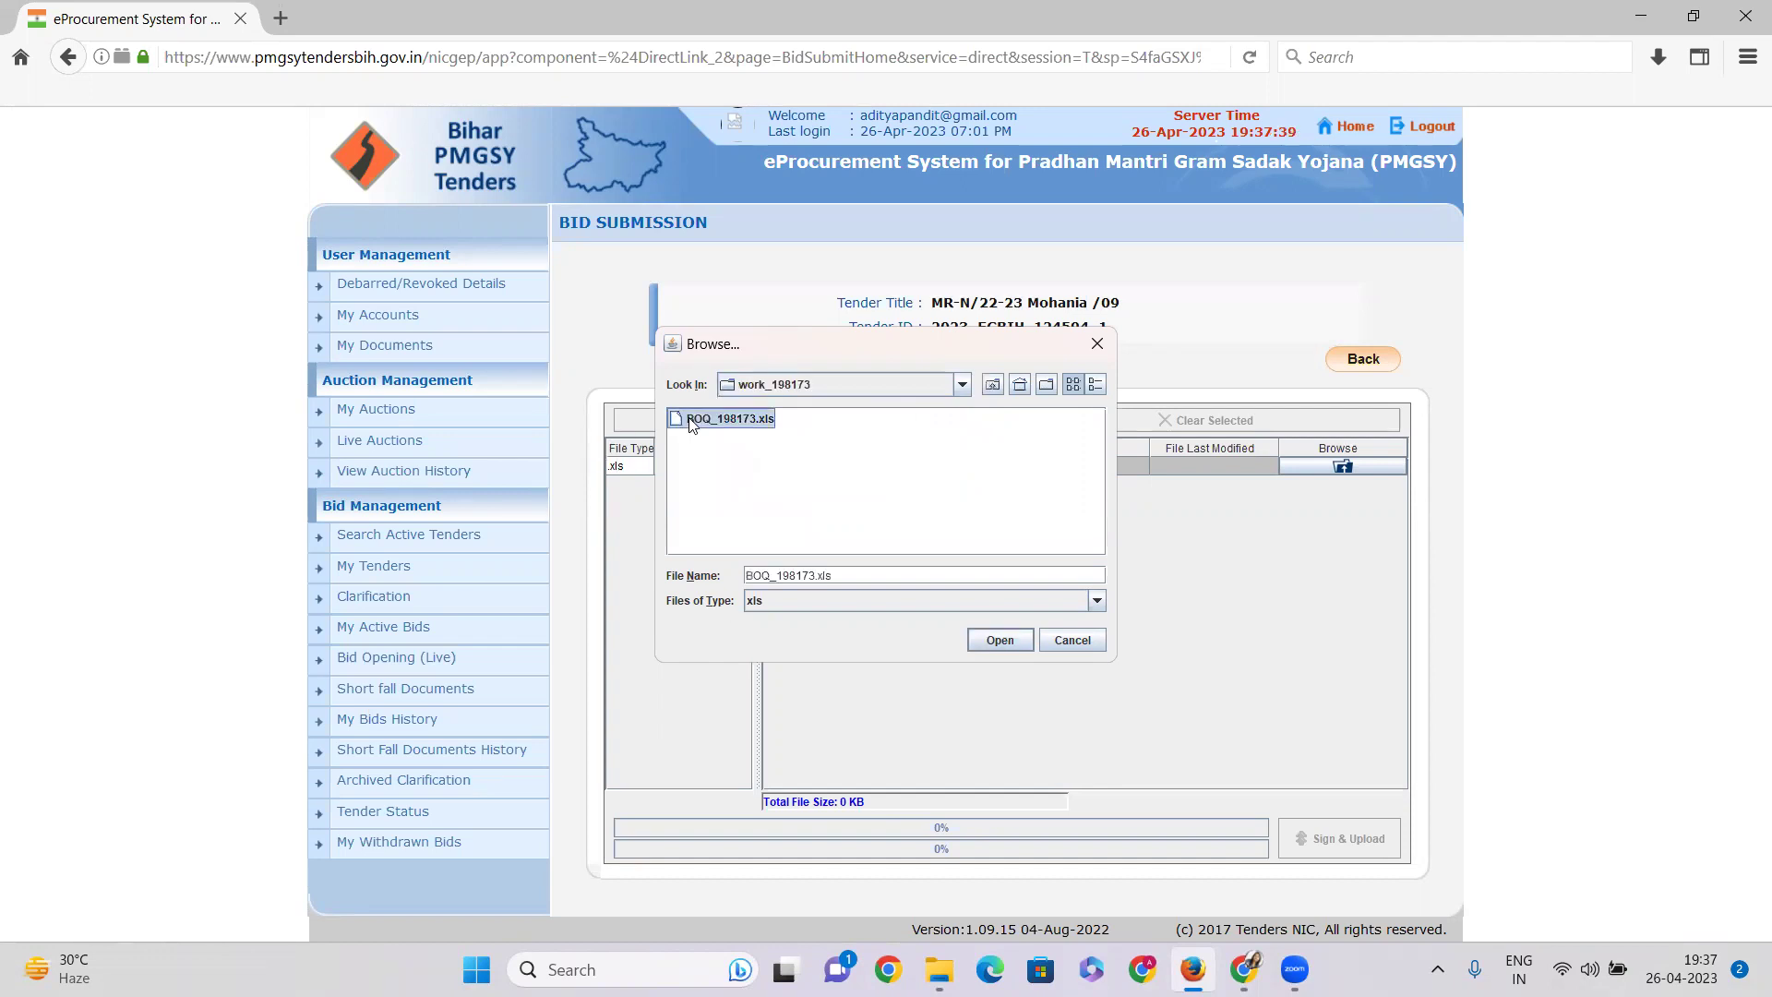
click(1000, 644)
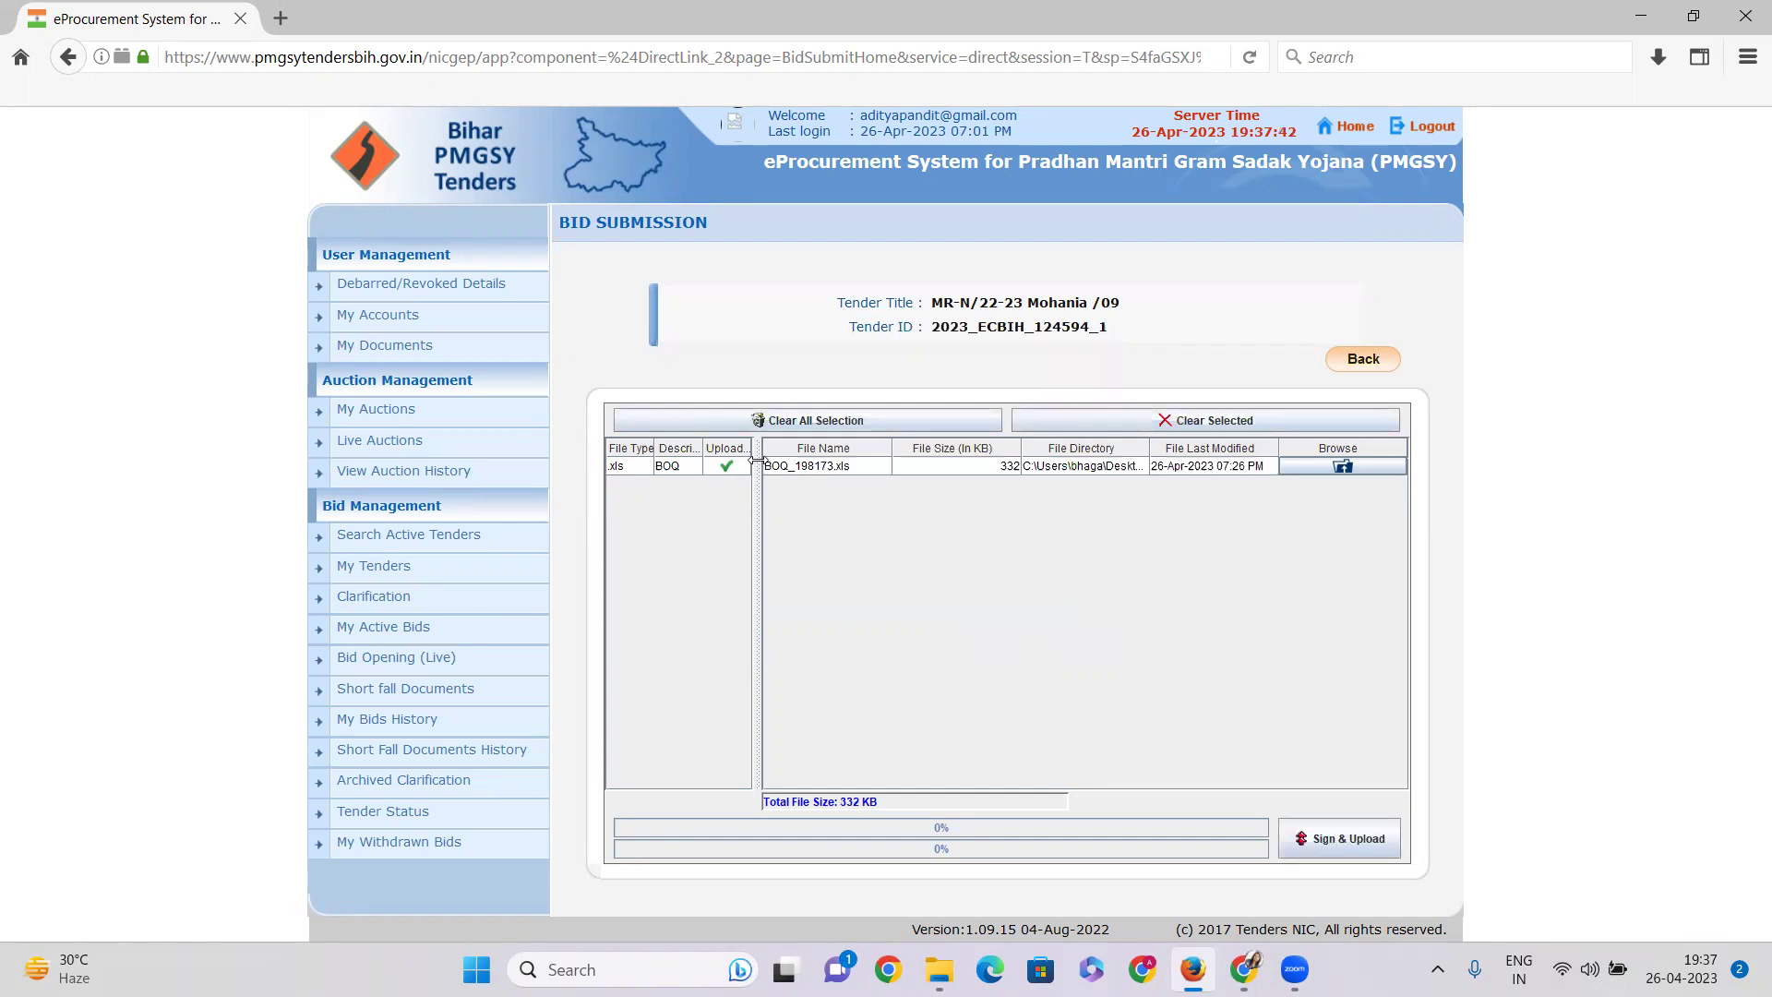
Step: Sign and upload the BOQ file and acknowledge the completion message
click(1346, 836)
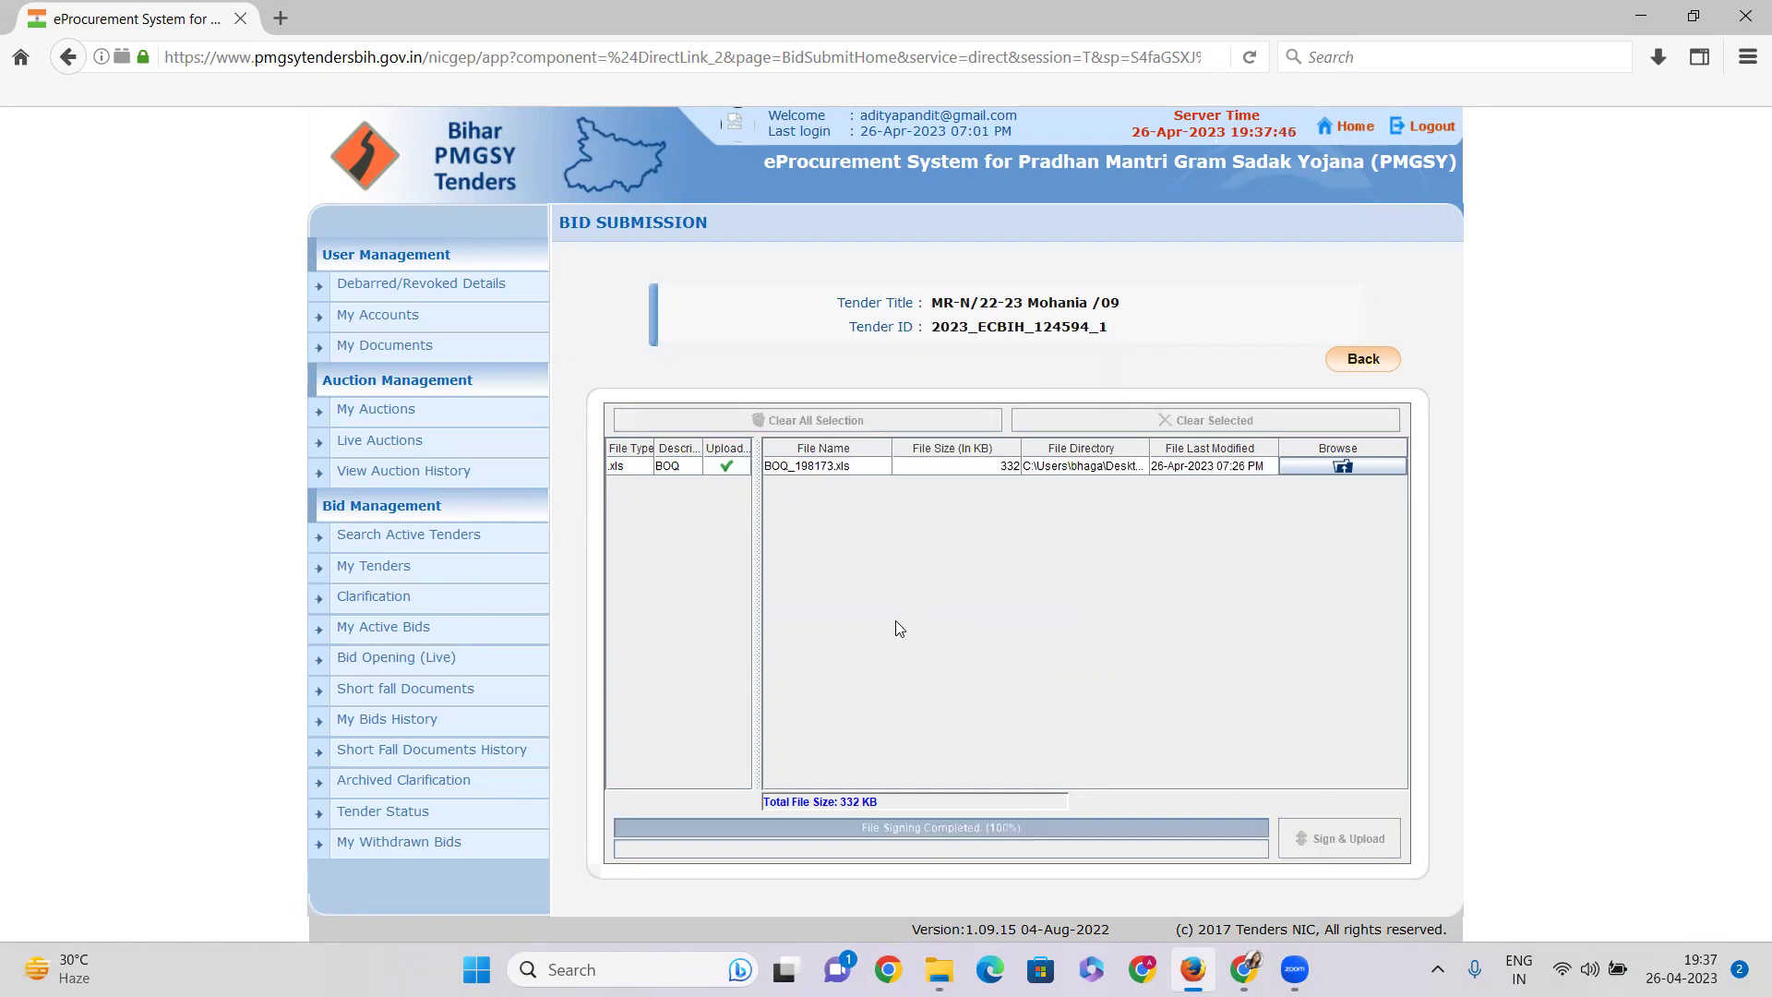
click(884, 498)
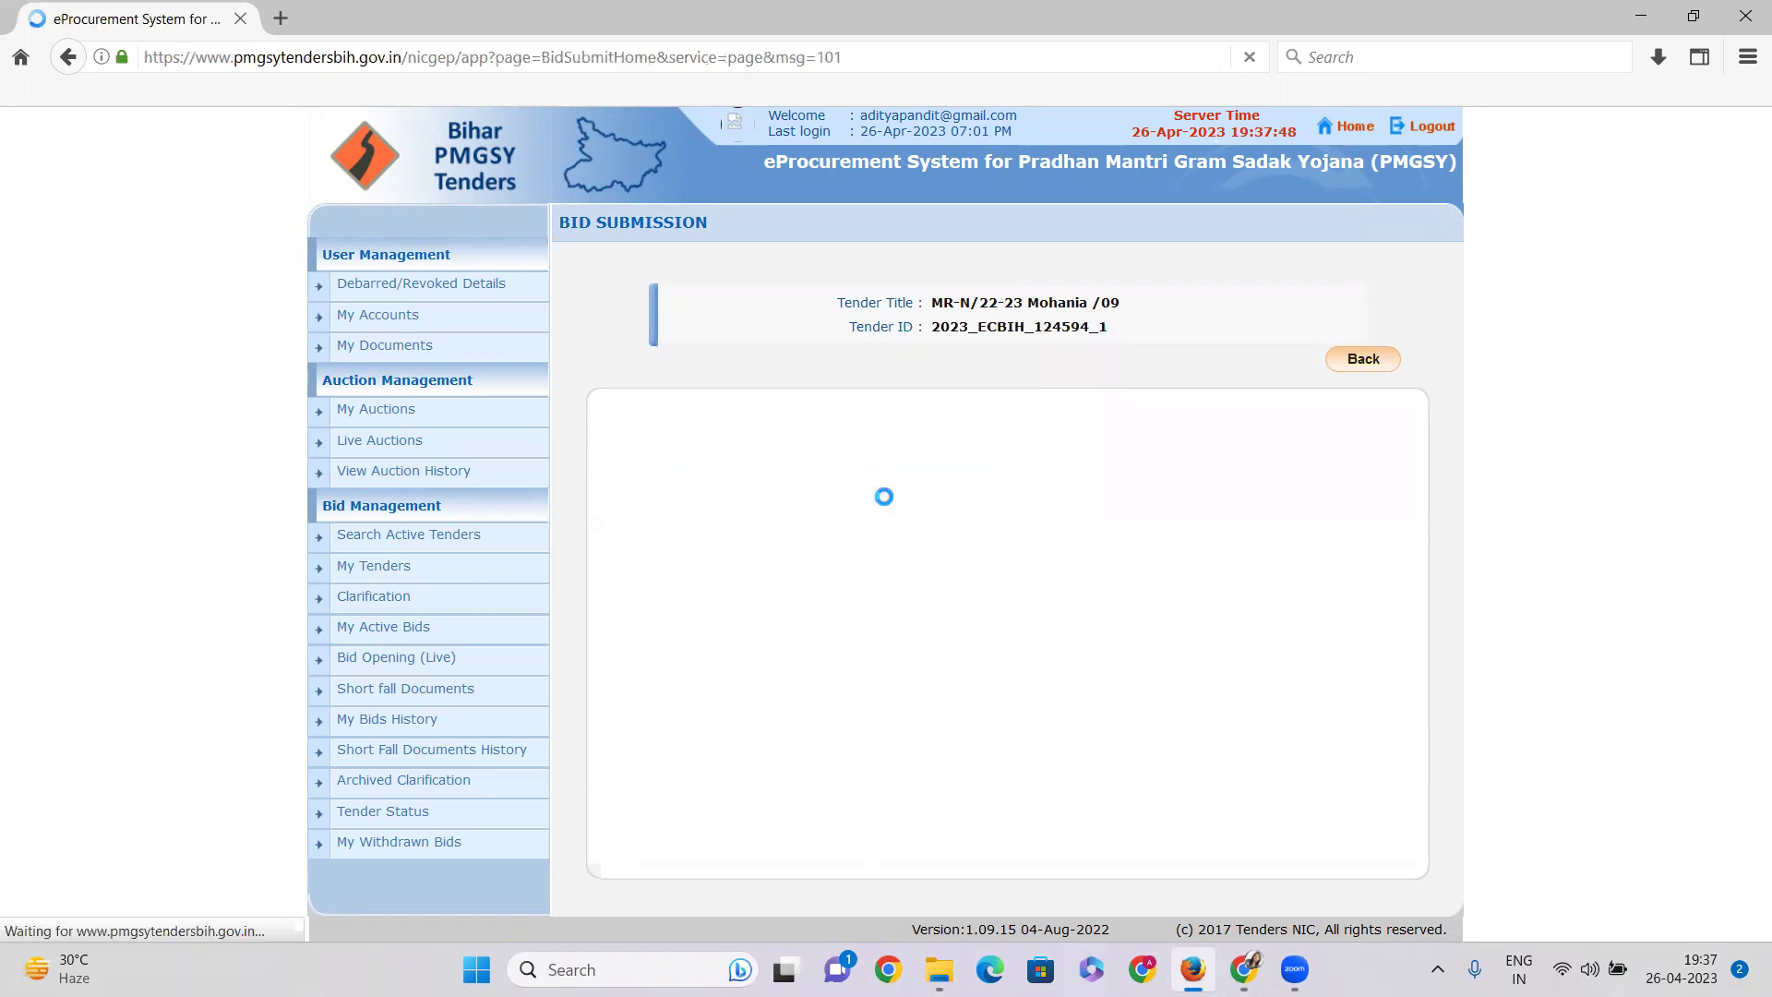
scroll(884, 499, down, 1)
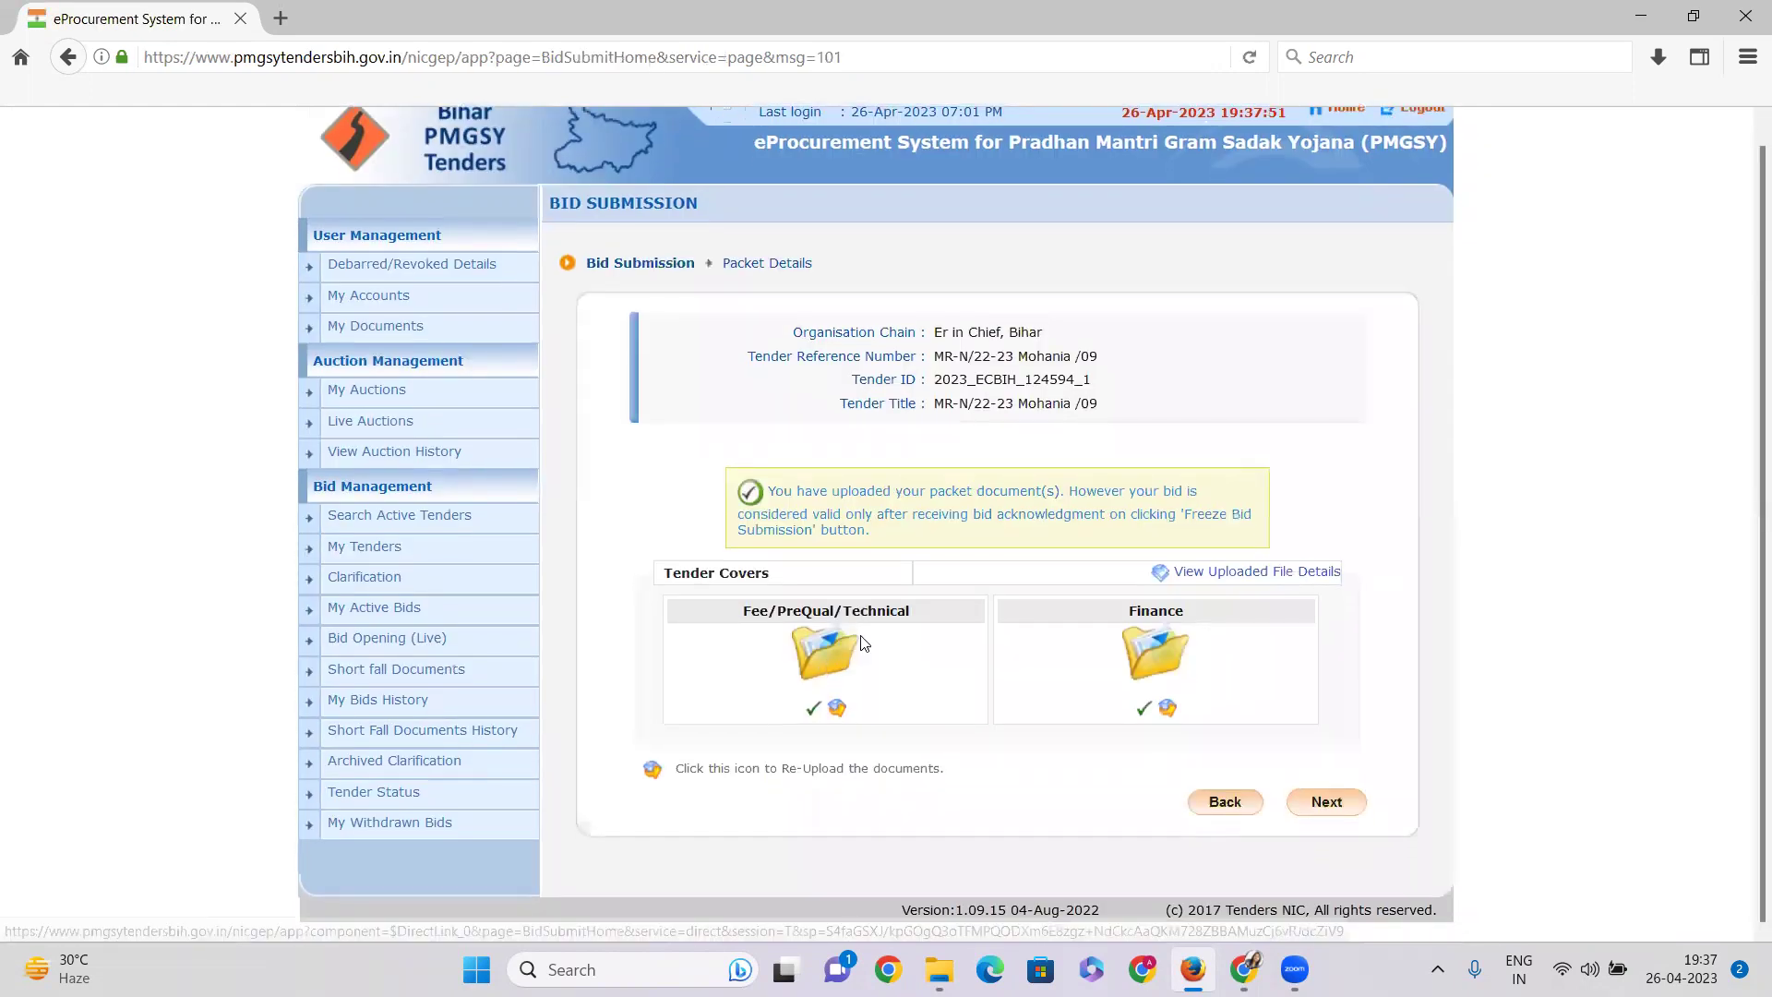
Step: Open Bid Preparation Confirmation and check the EMD total and DD.pdf, TECHNICAL.pdf, BOQ rows
click(1328, 802)
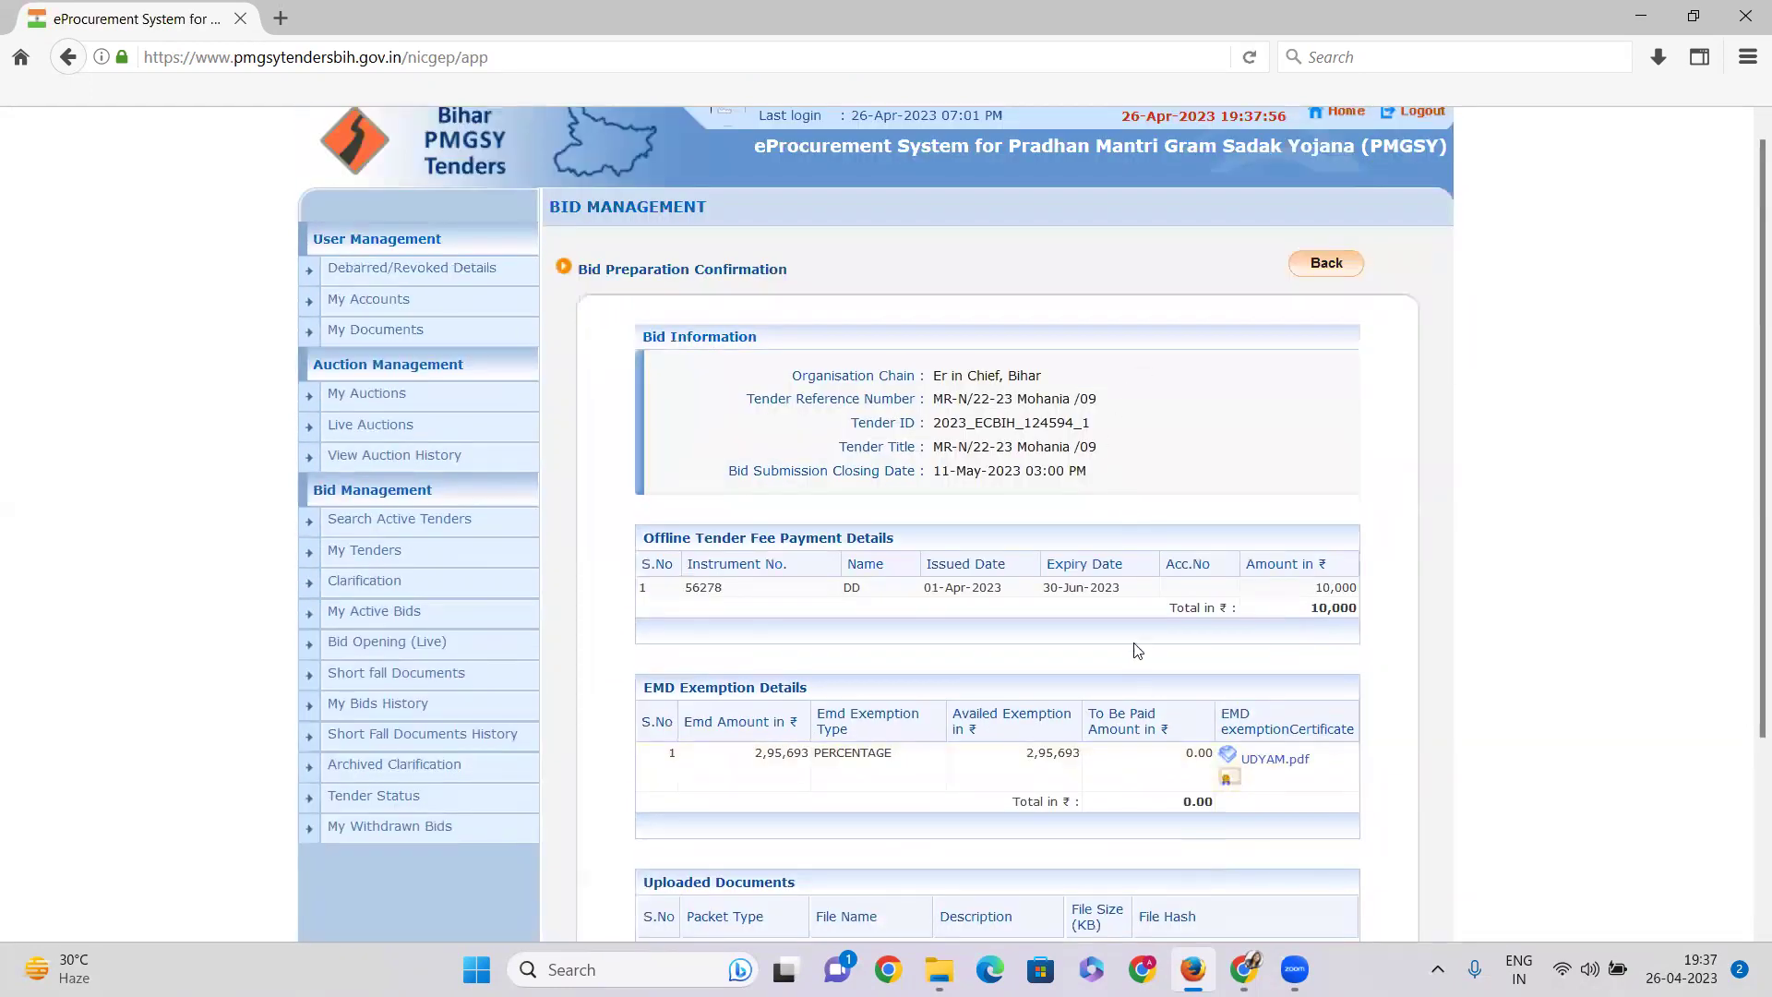
drag(1310, 583, 1368, 614)
scroll(1366, 619, down, 1)
scroll(1364, 614, down, 2)
triple_click(1069, 571)
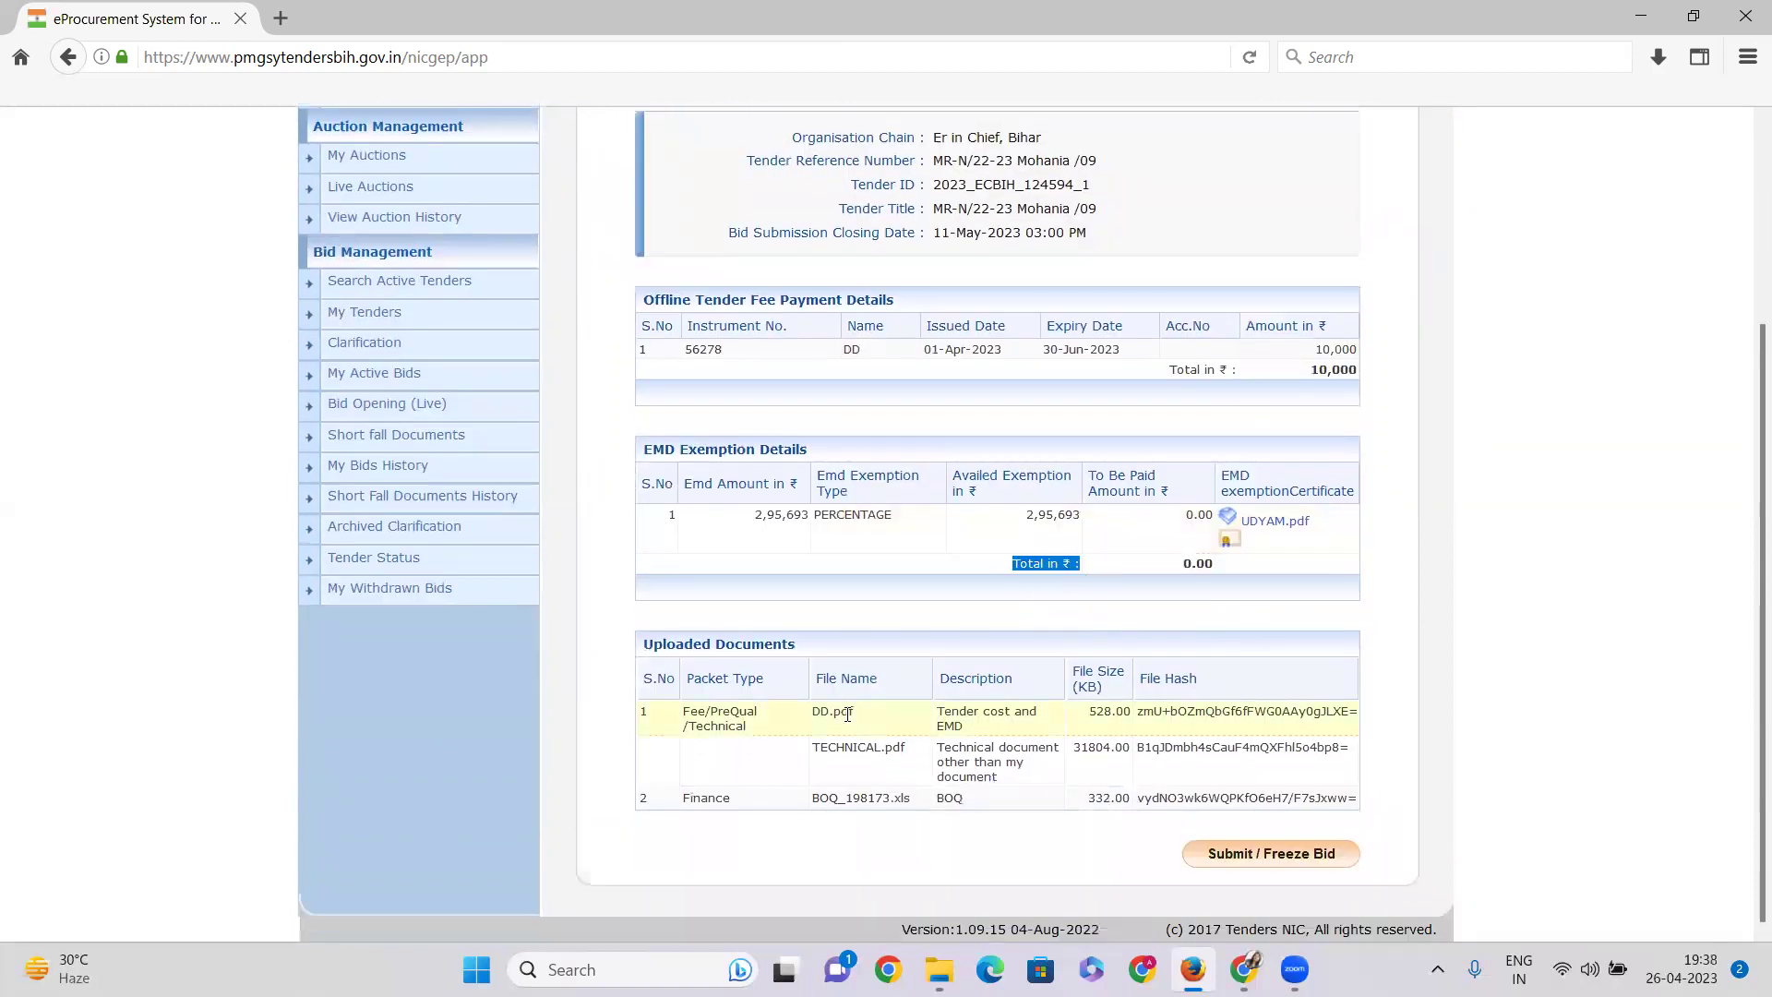
drag(847, 714, 1087, 729)
drag(843, 732, 1256, 835)
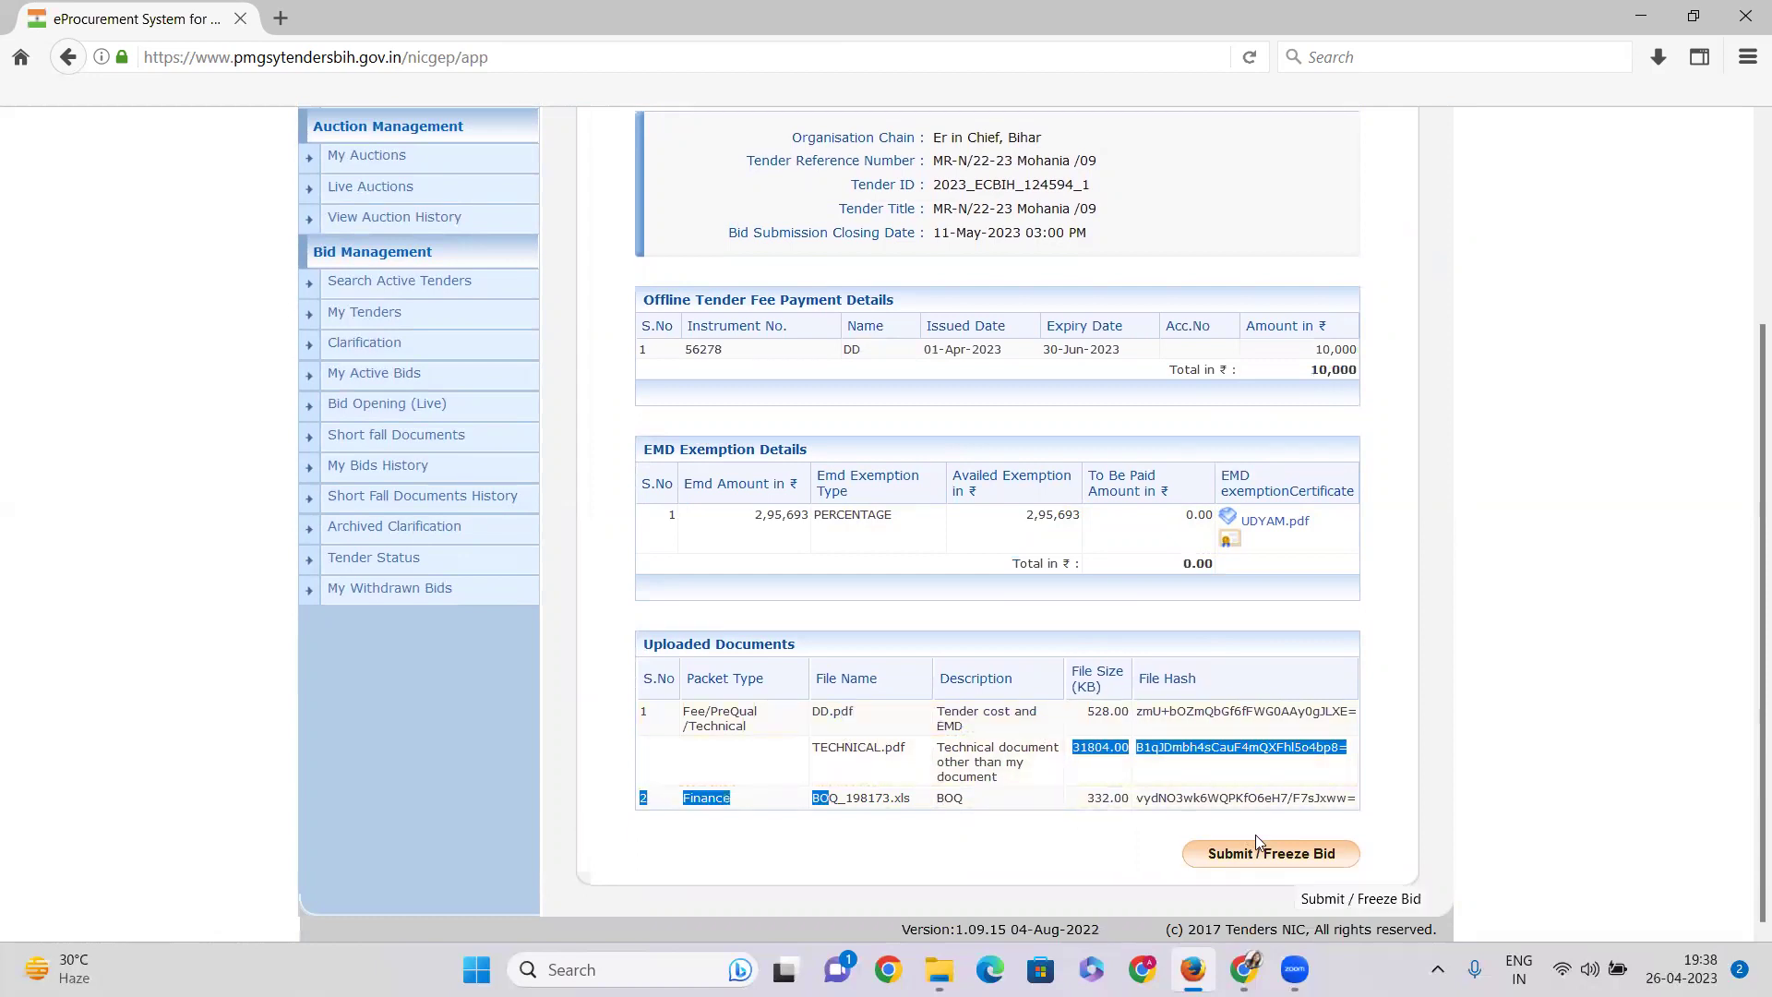
Step: Submit and freeze the bid, view the printable acknowledgement, then minimize Firefox to reveal tender details
click(1256, 838)
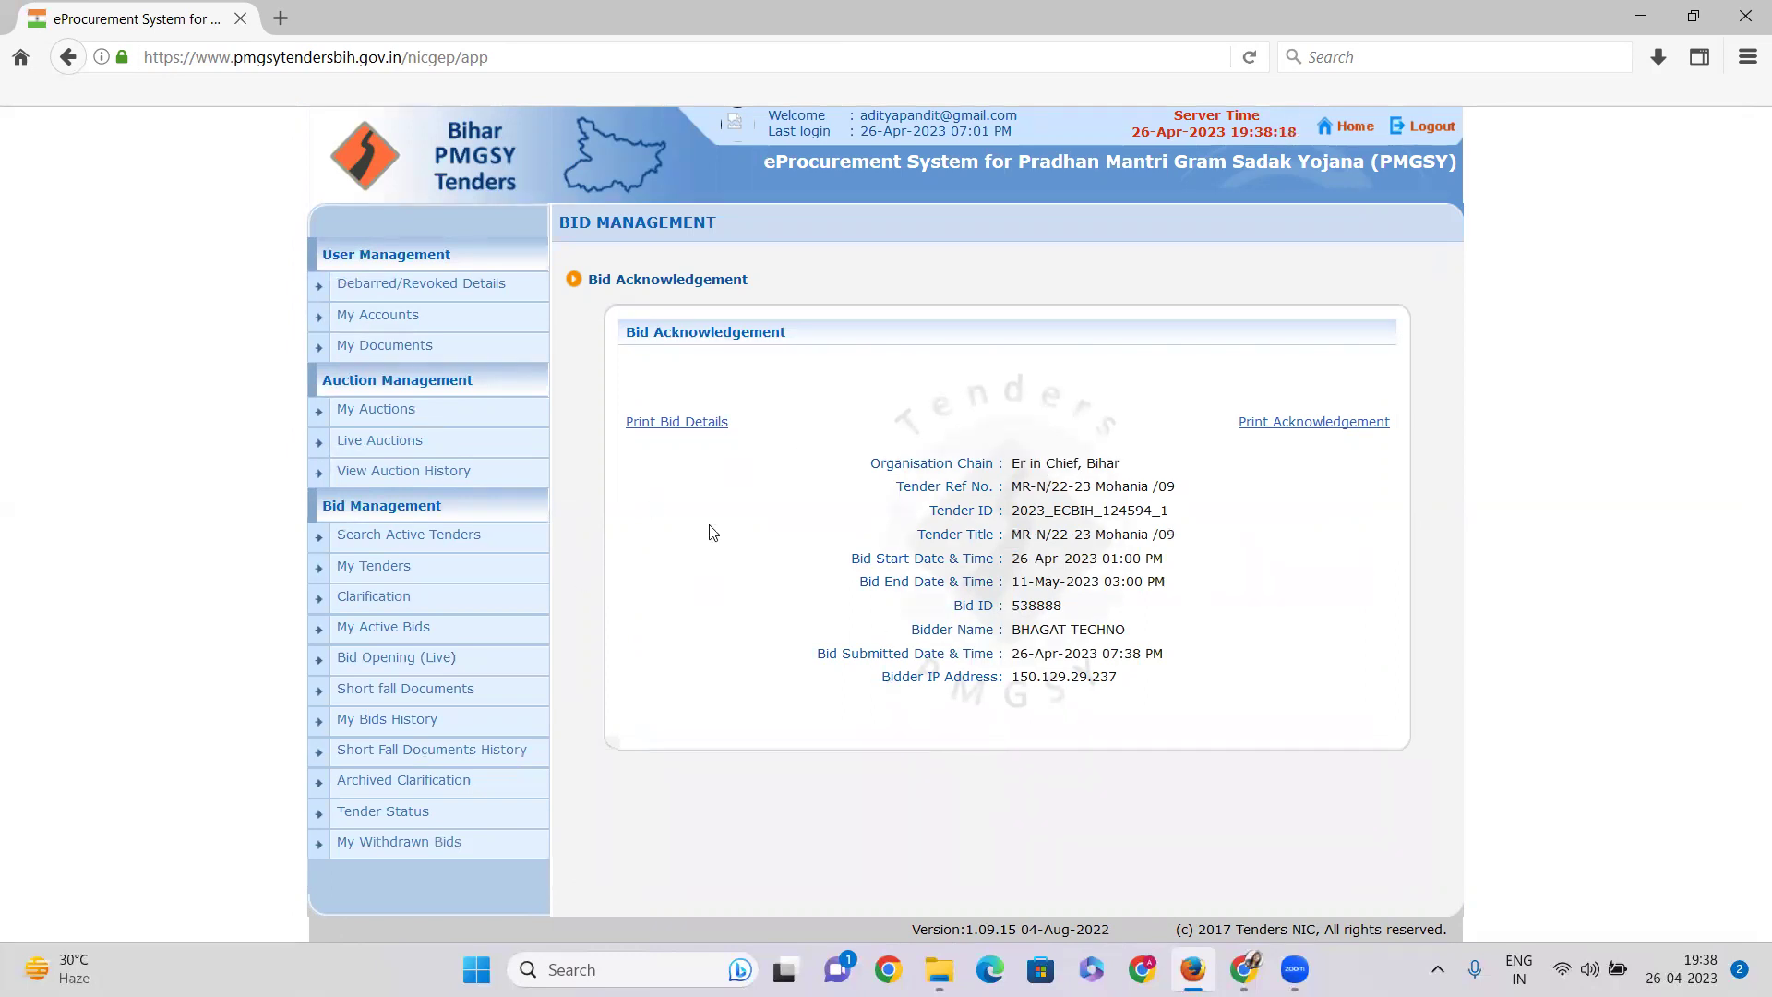
click(1314, 423)
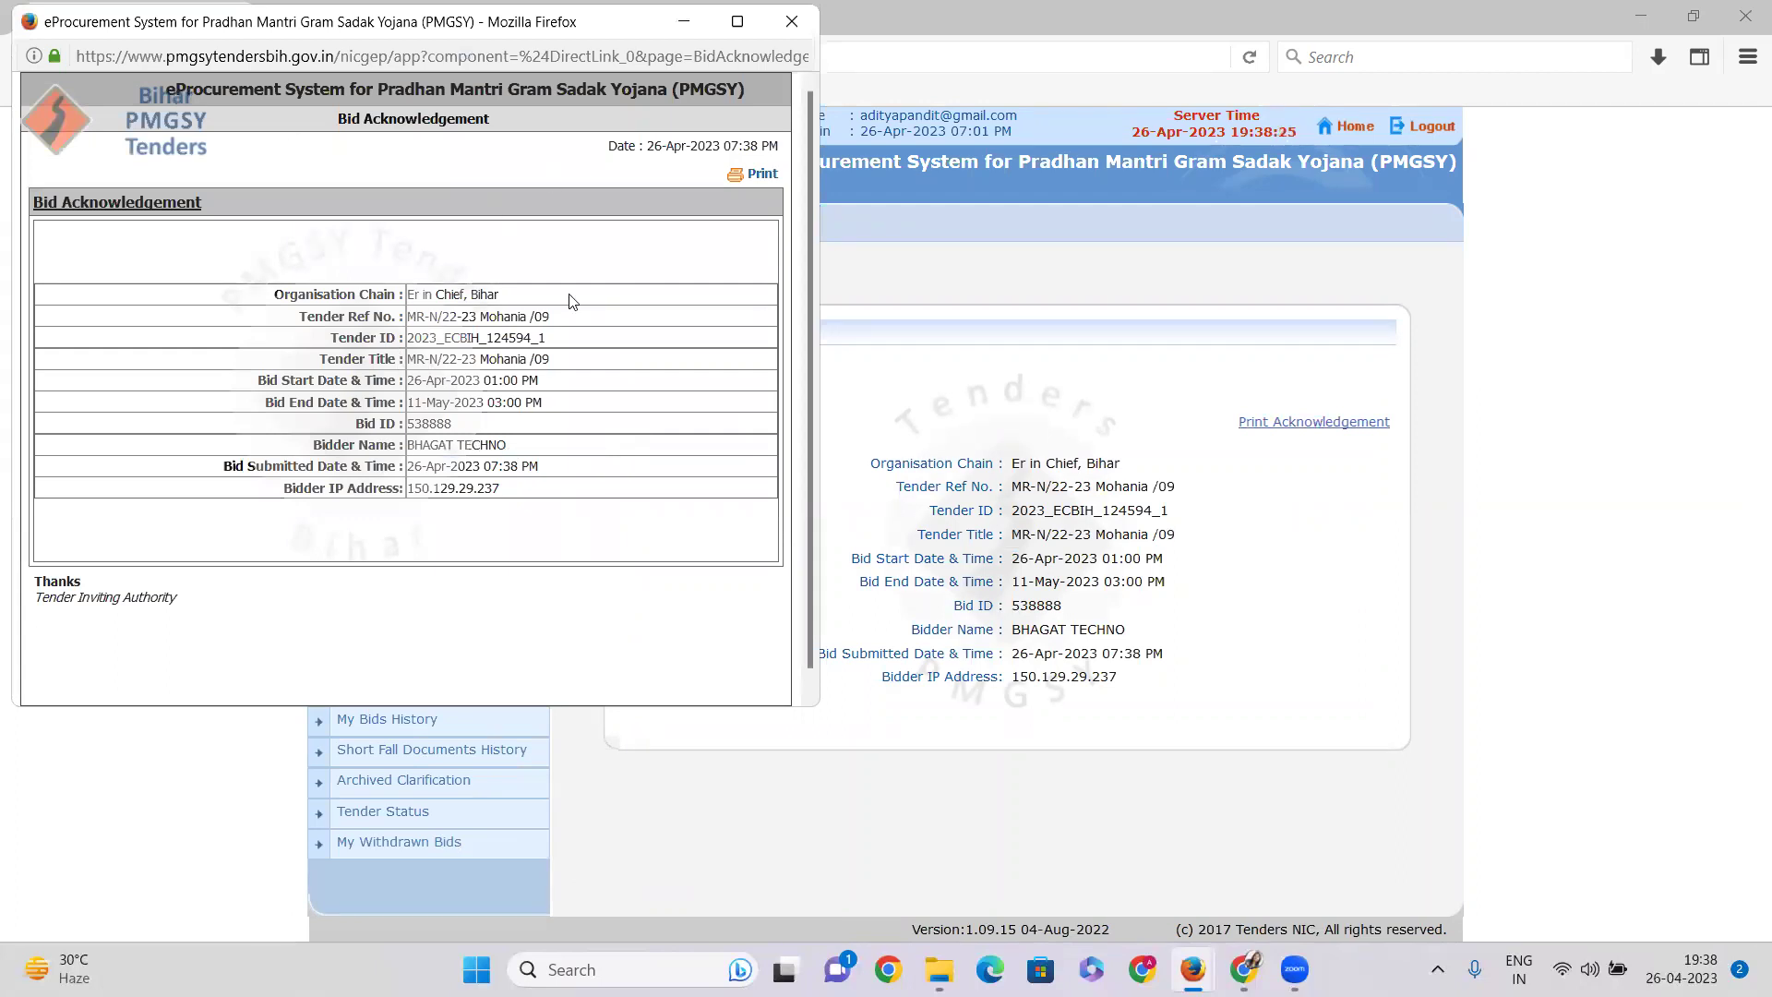
click(792, 20)
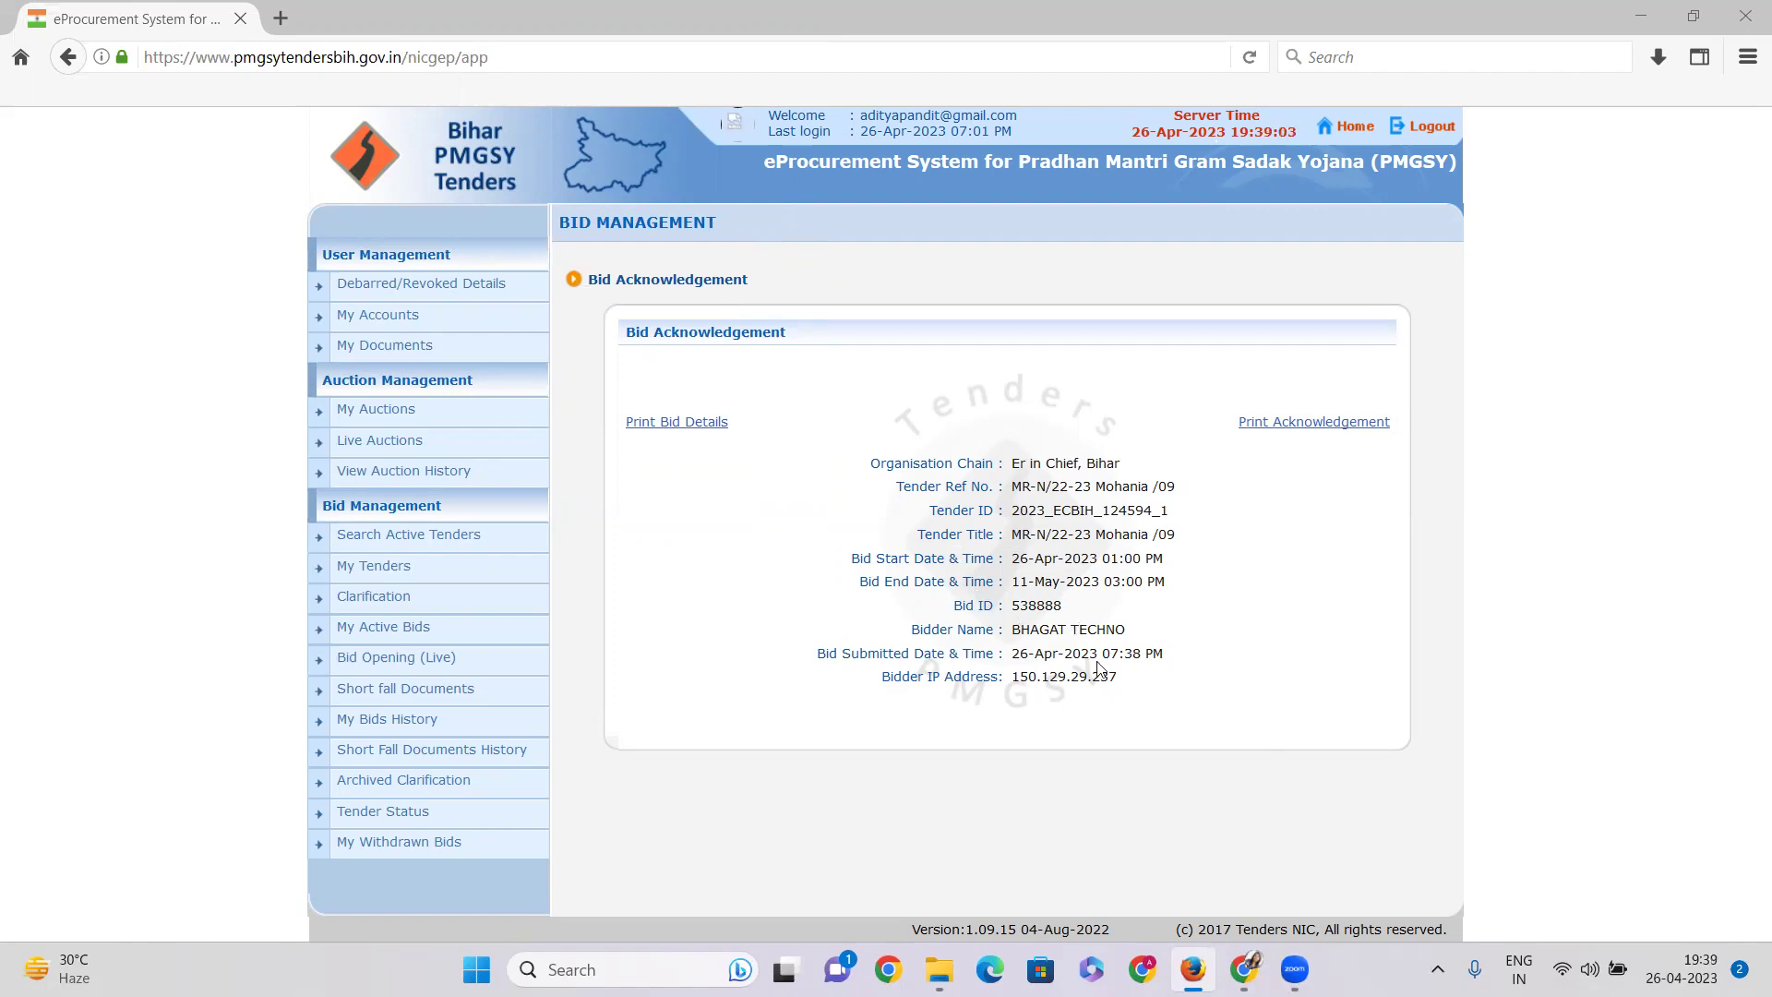
click(940, 970)
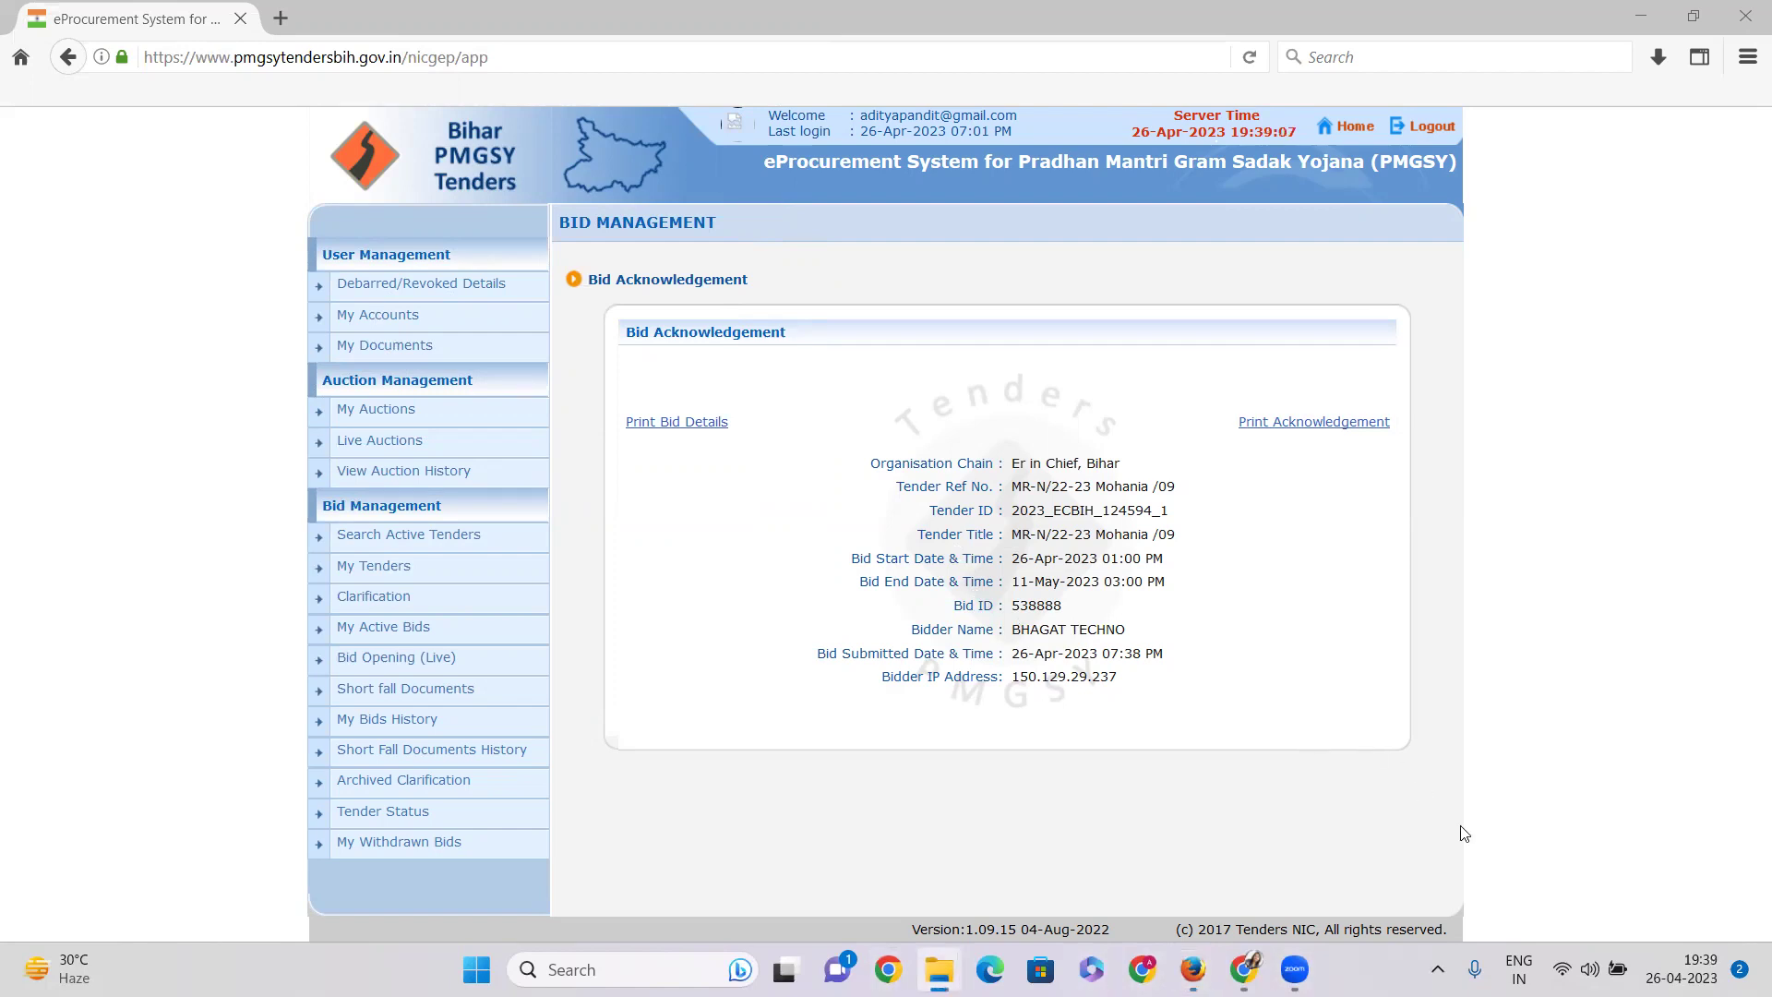
click(1665, 17)
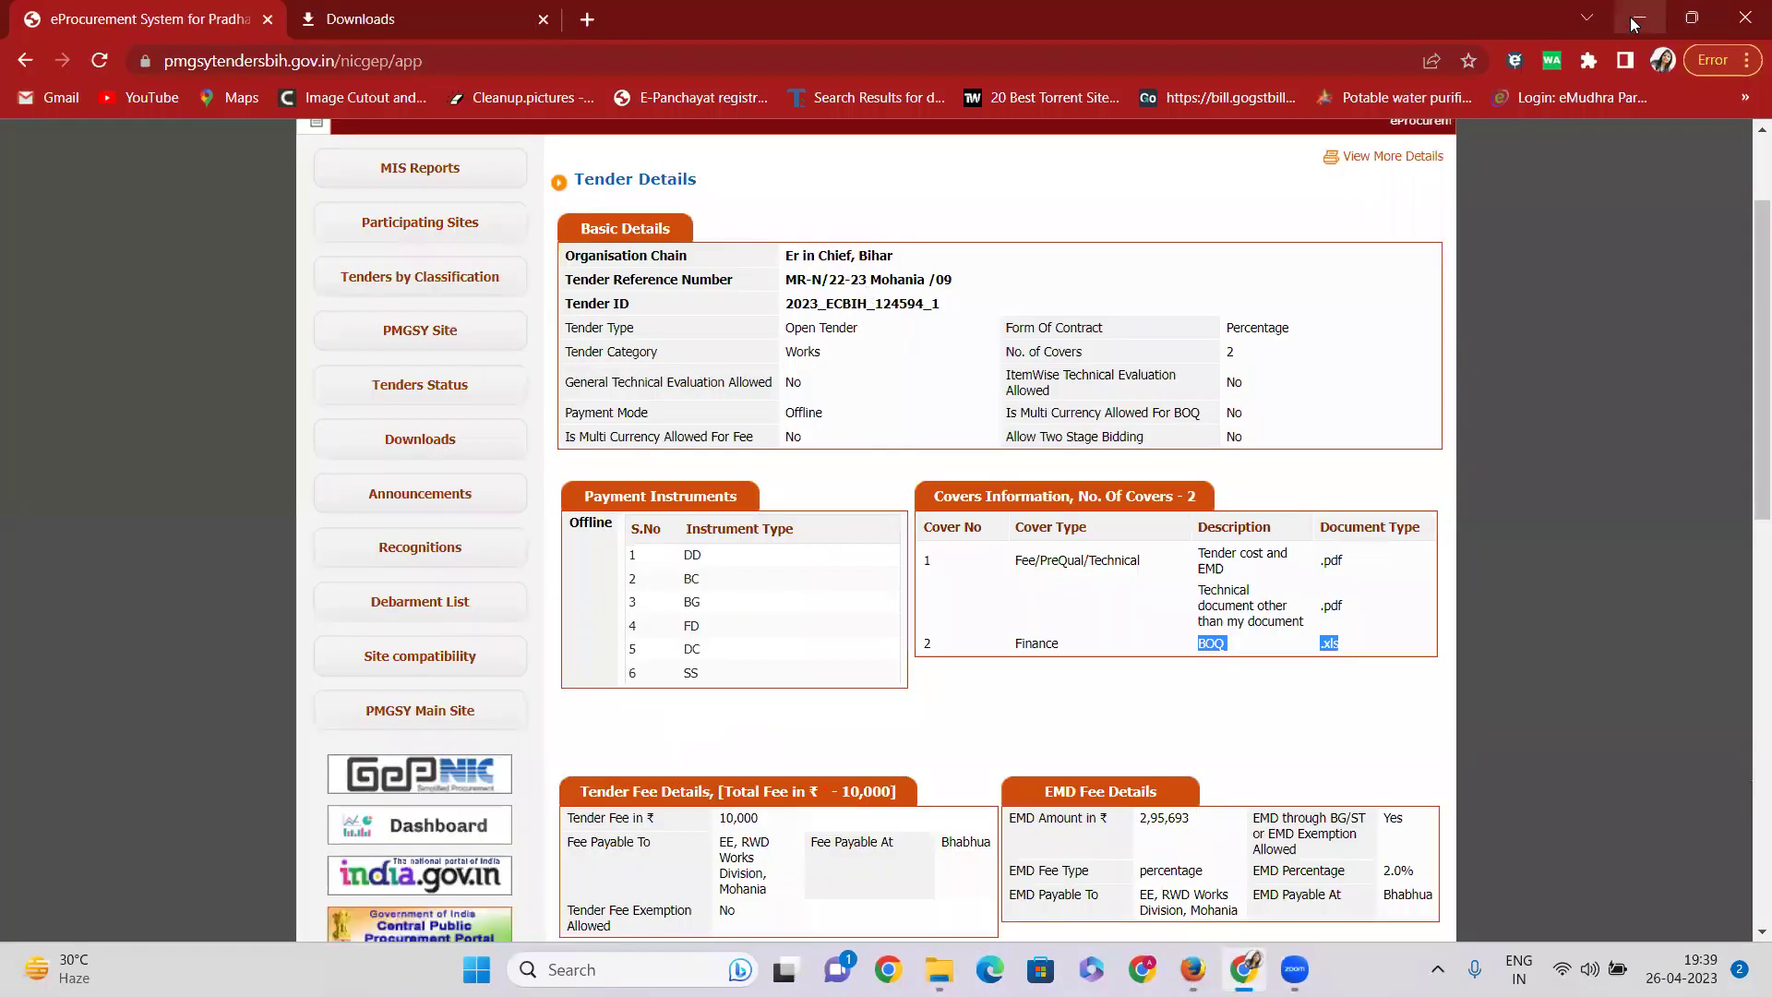
Step: Open the BOQ_198173 workbook from MARATHE > work_198173 in Excel
click(1630, 17)
double_click(1027, 707)
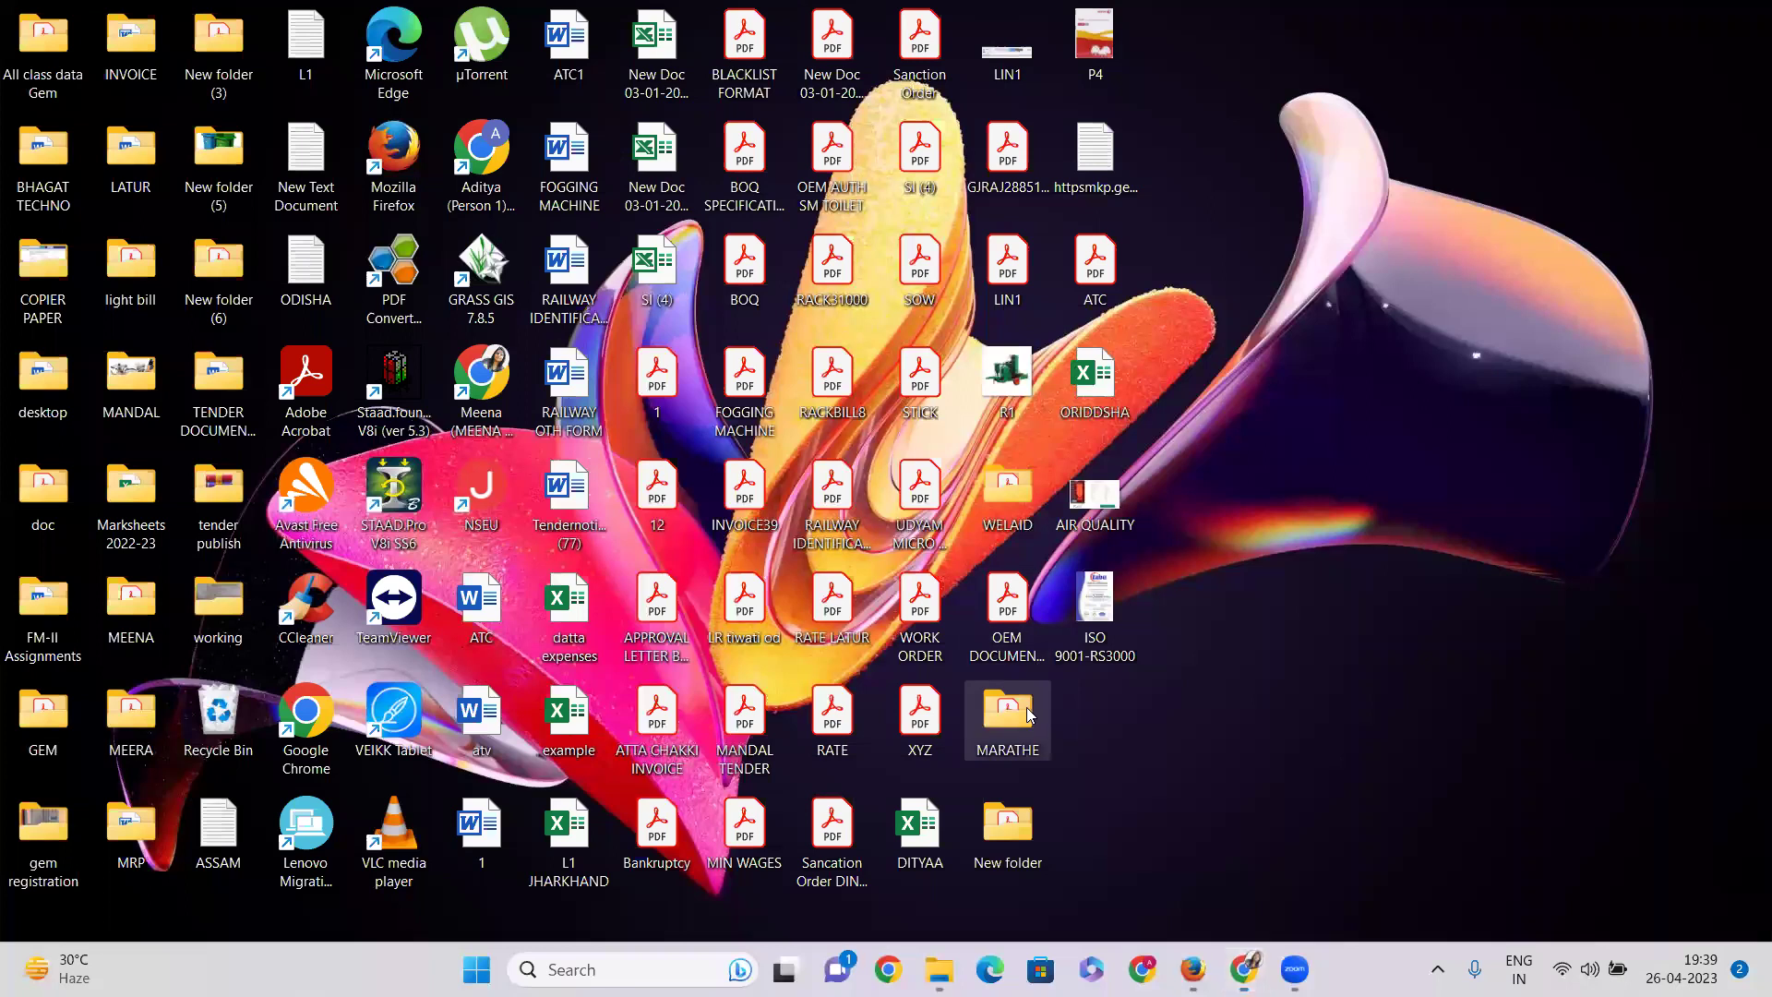
double_click(277, 225)
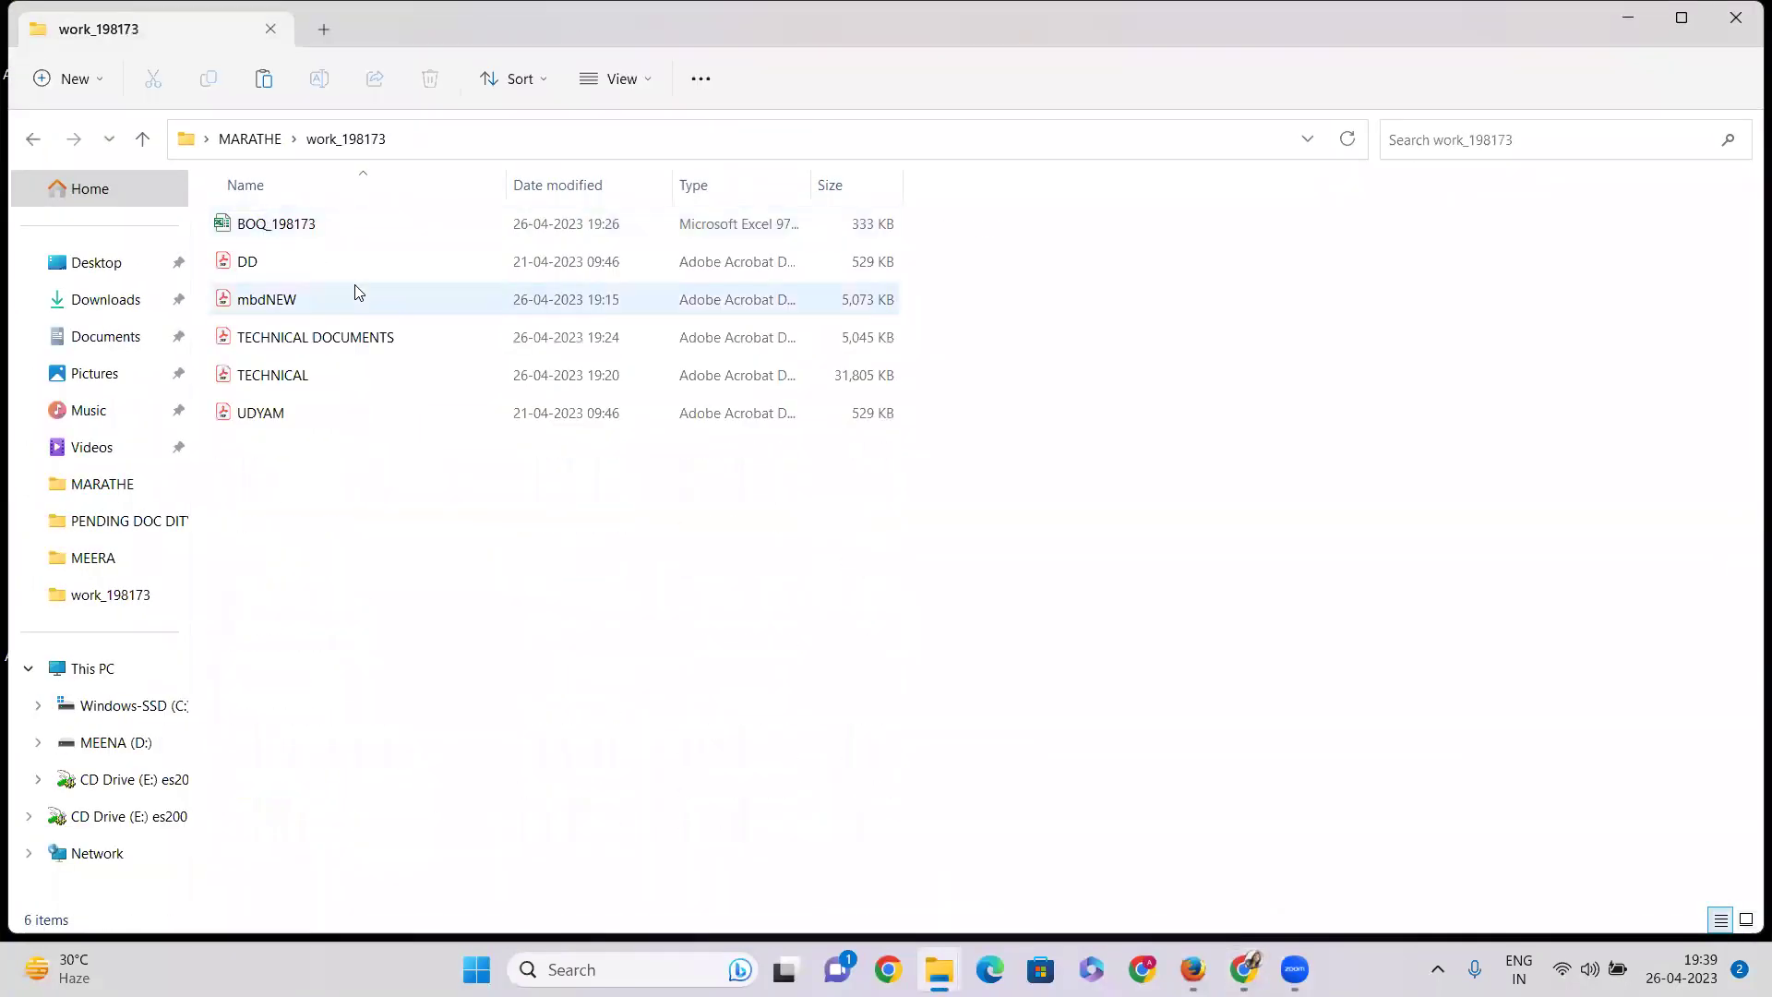
double_click(298, 222)
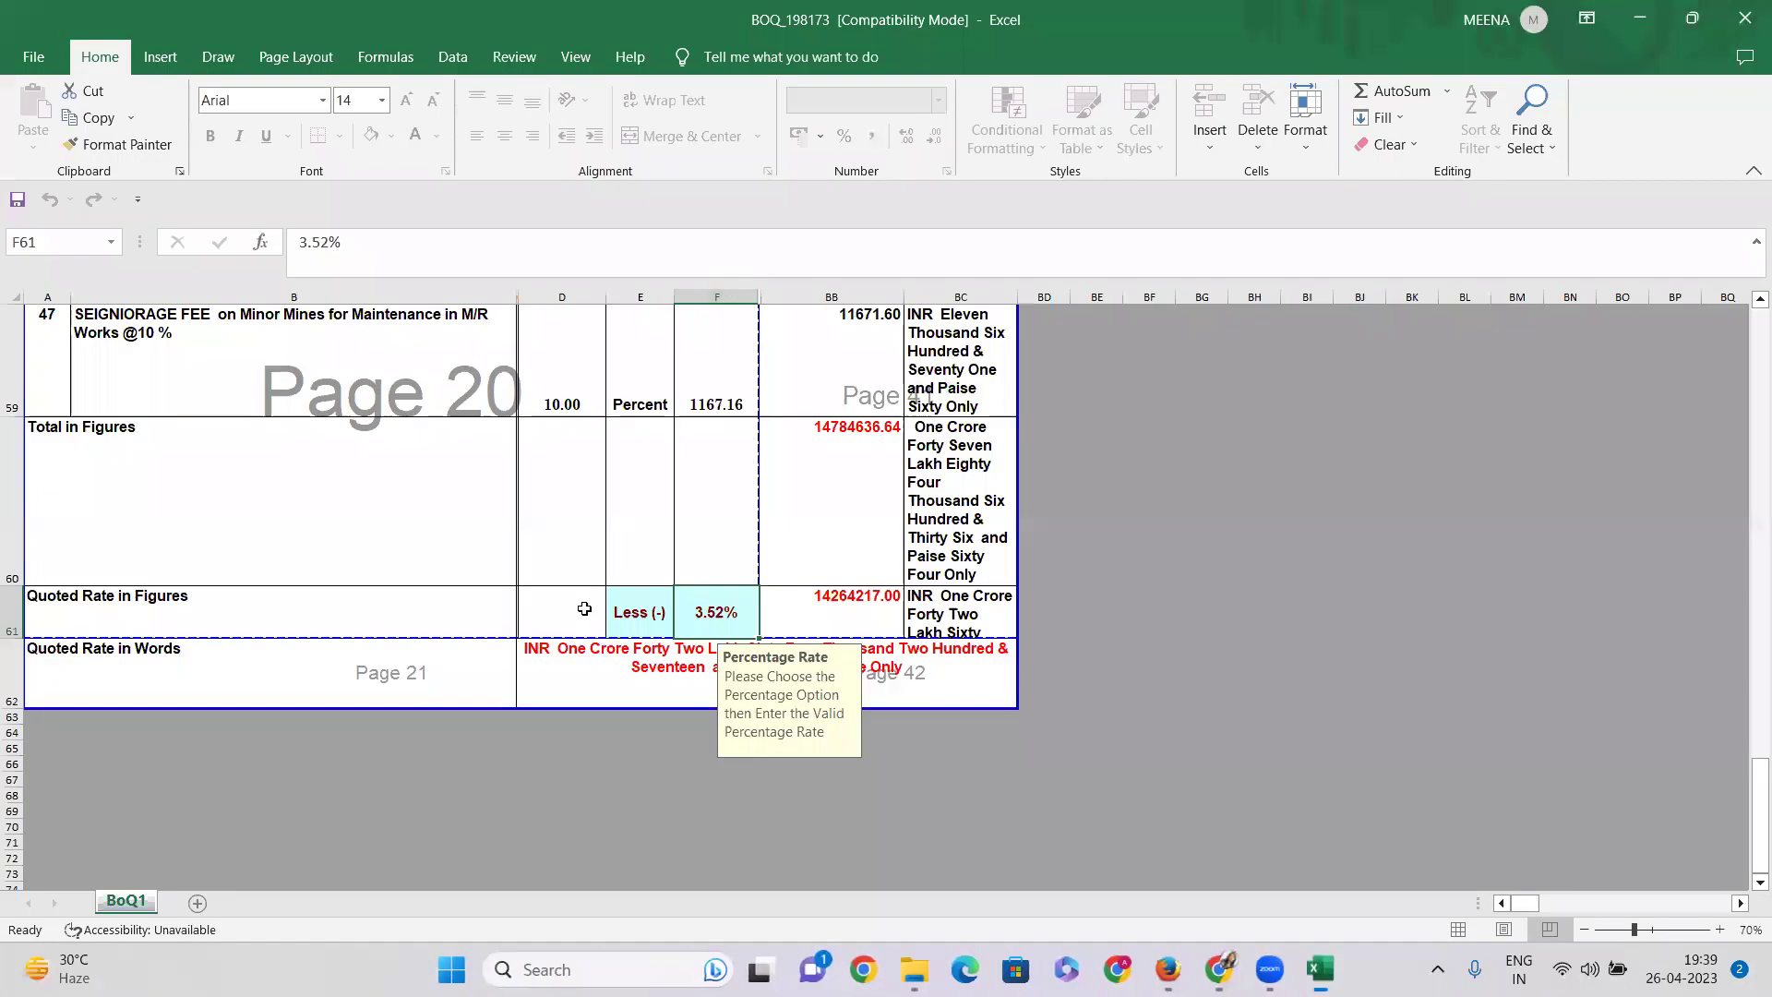
Step: Set E61 to Excess (+) and F61 to 5 as the quoted rate
click(642, 611)
click(684, 628)
click(630, 655)
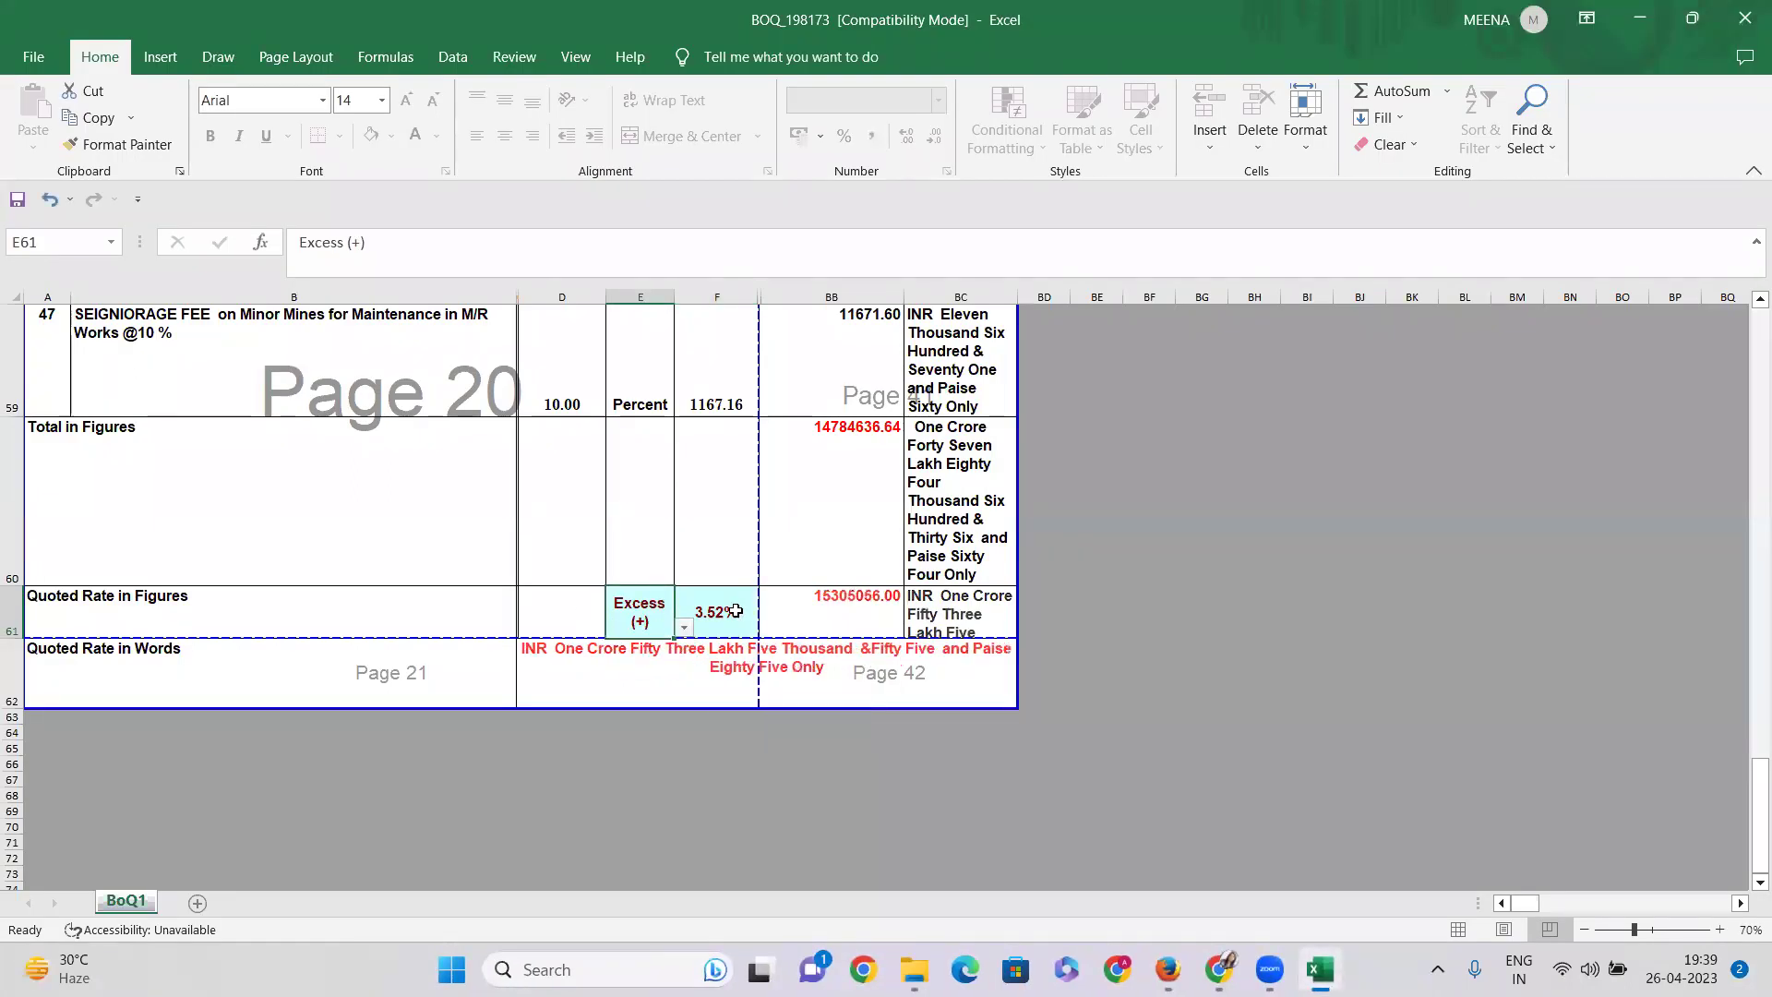
click(735, 612)
text(5)
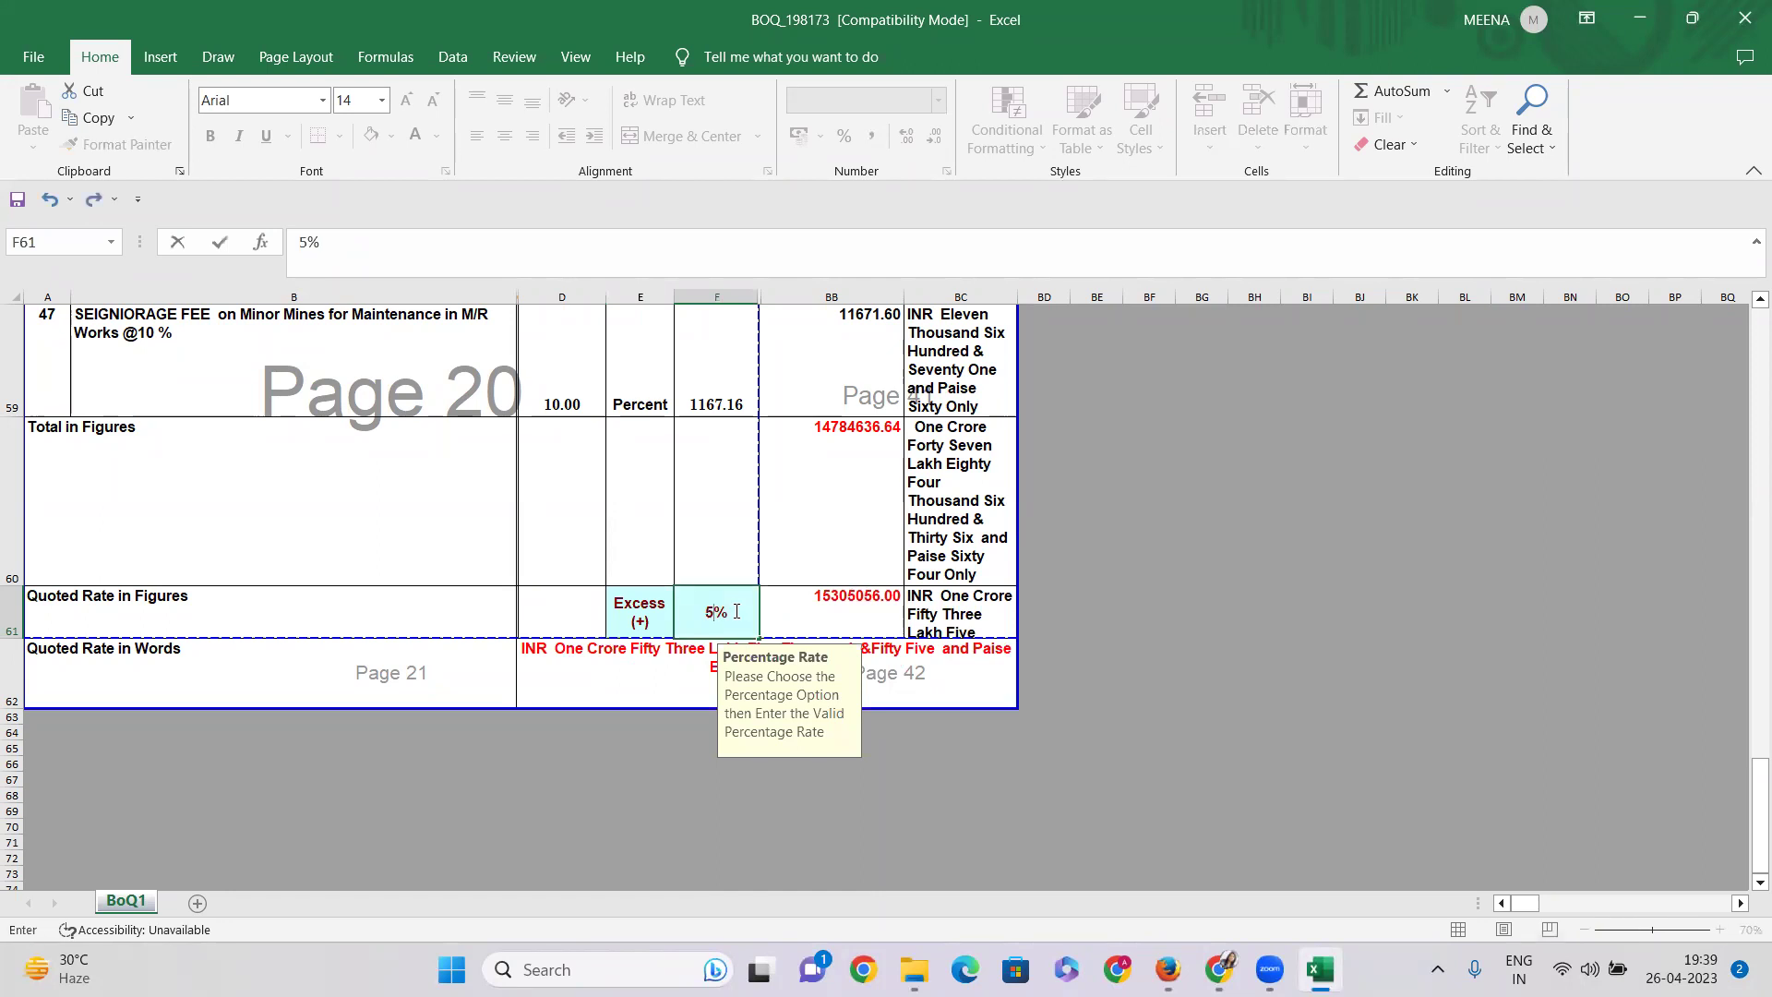
key(Return)
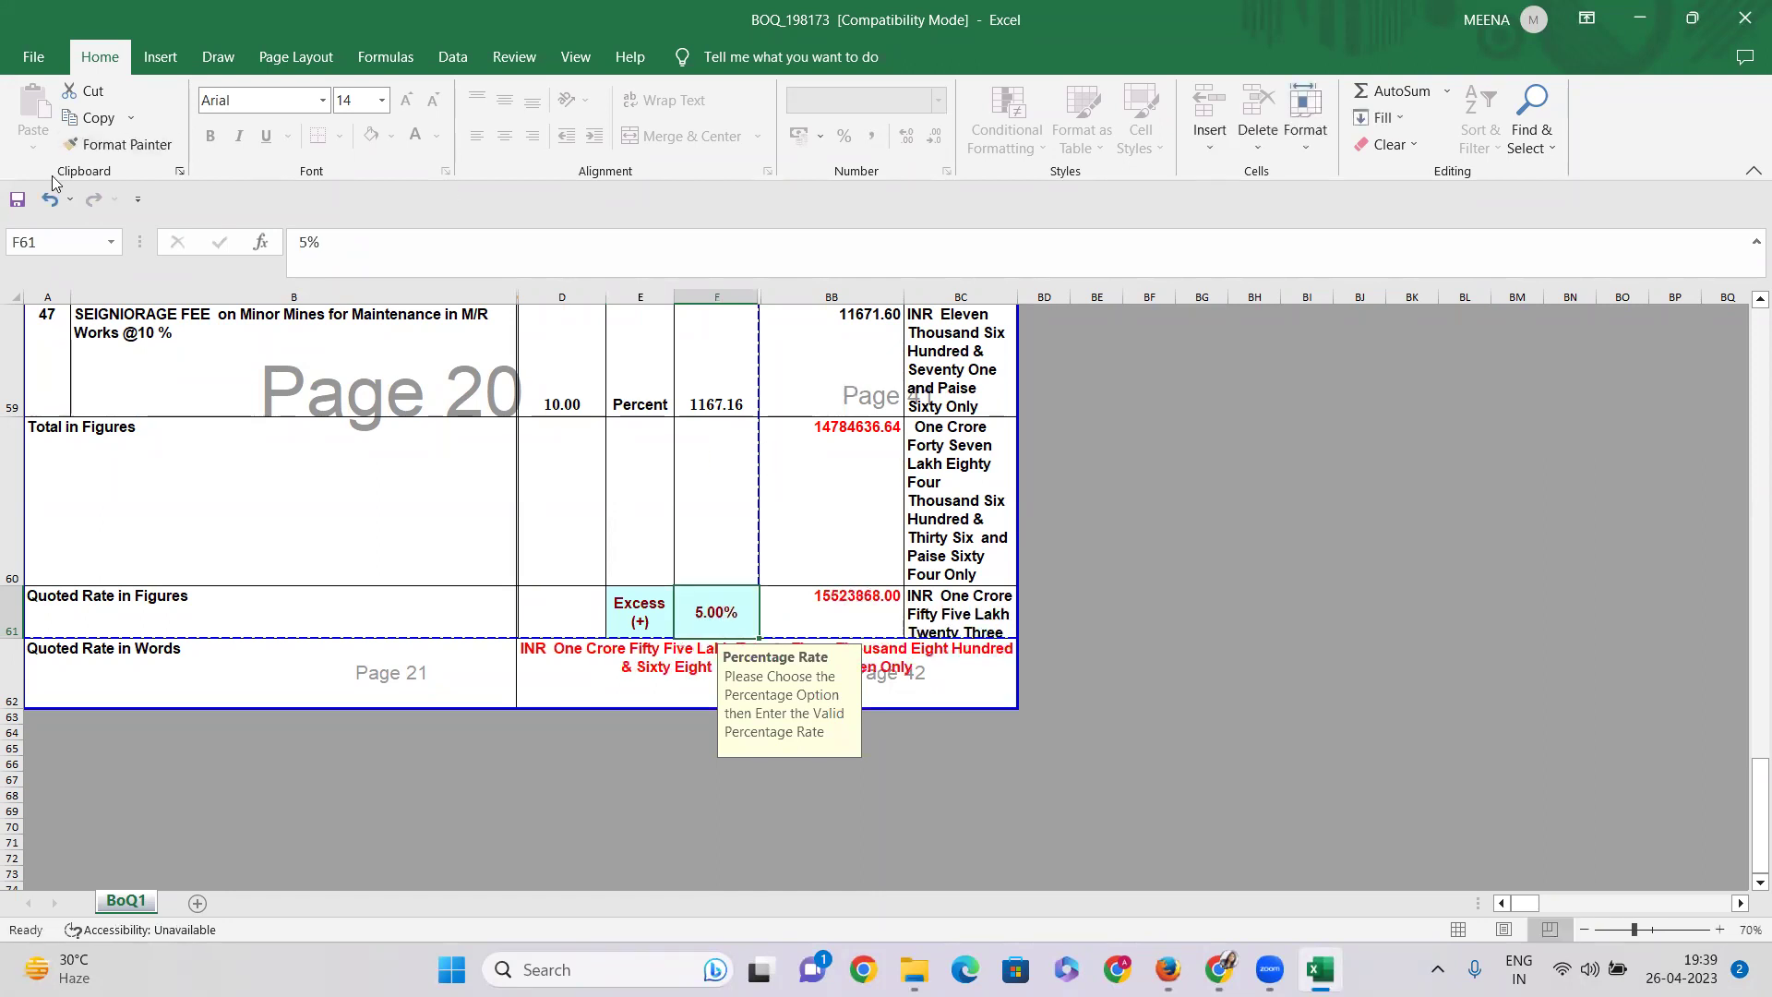
Step: Save the workbook past the compatibility warning and close Excel
click(17, 199)
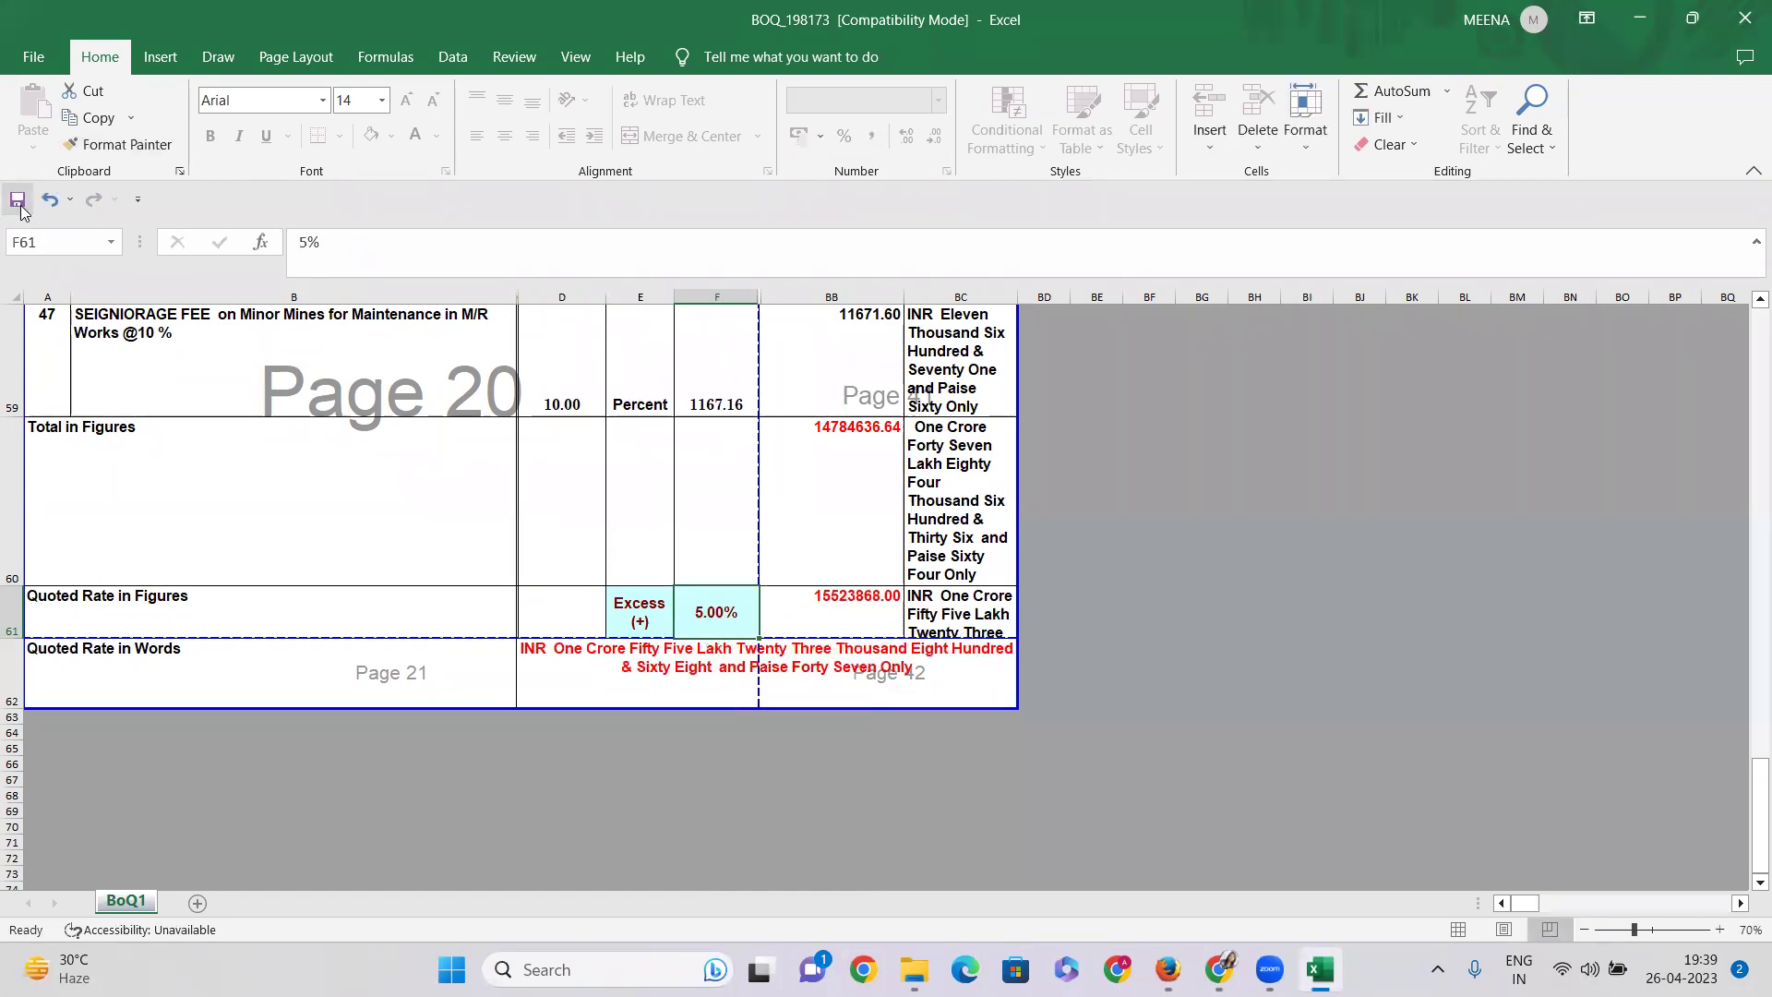
click(1011, 639)
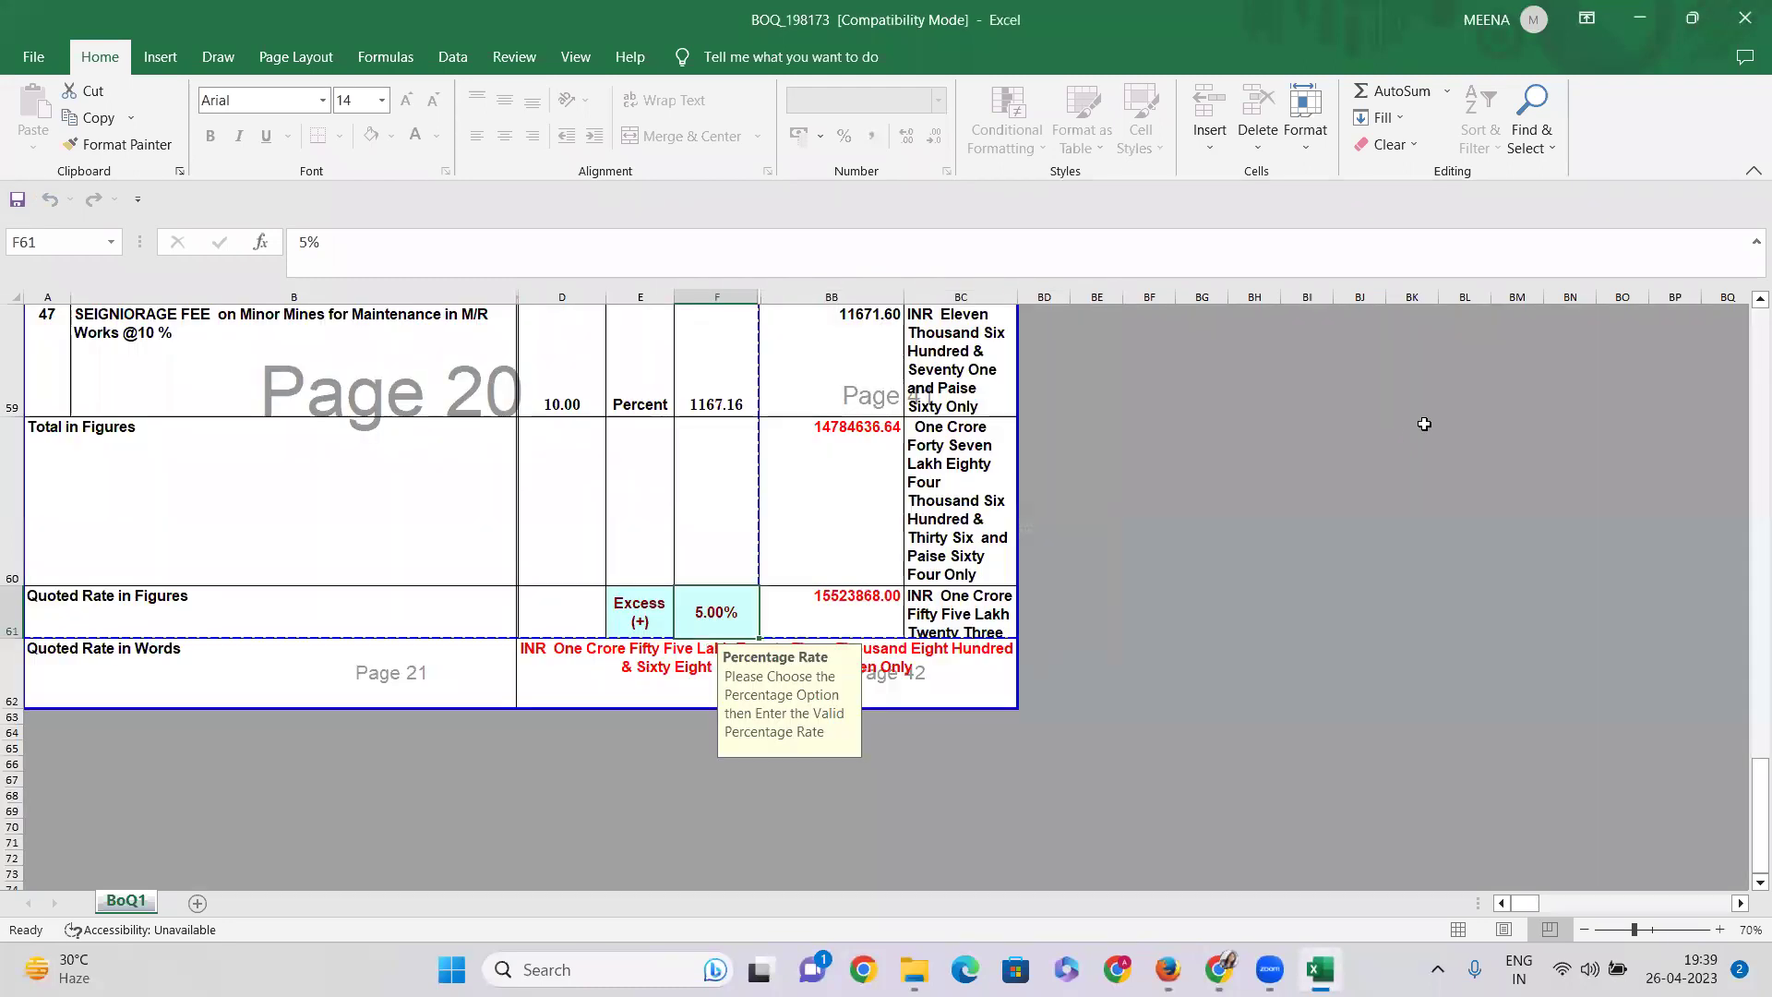
click(1744, 21)
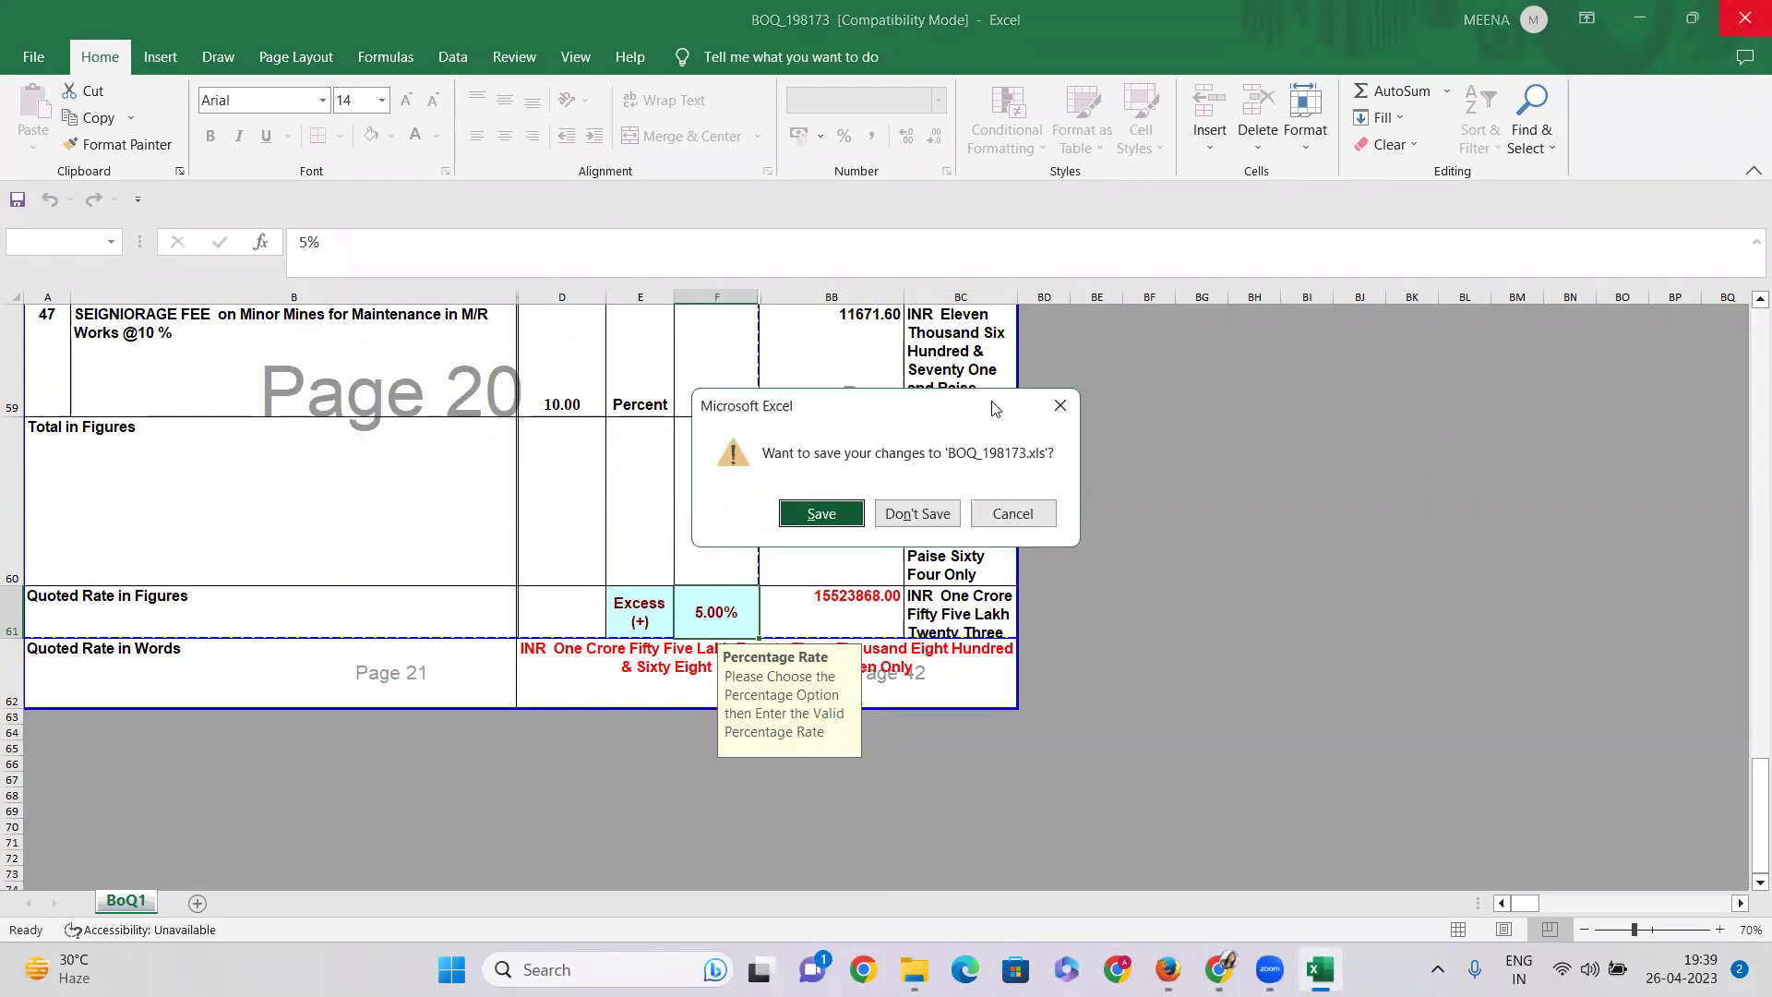
click(939, 522)
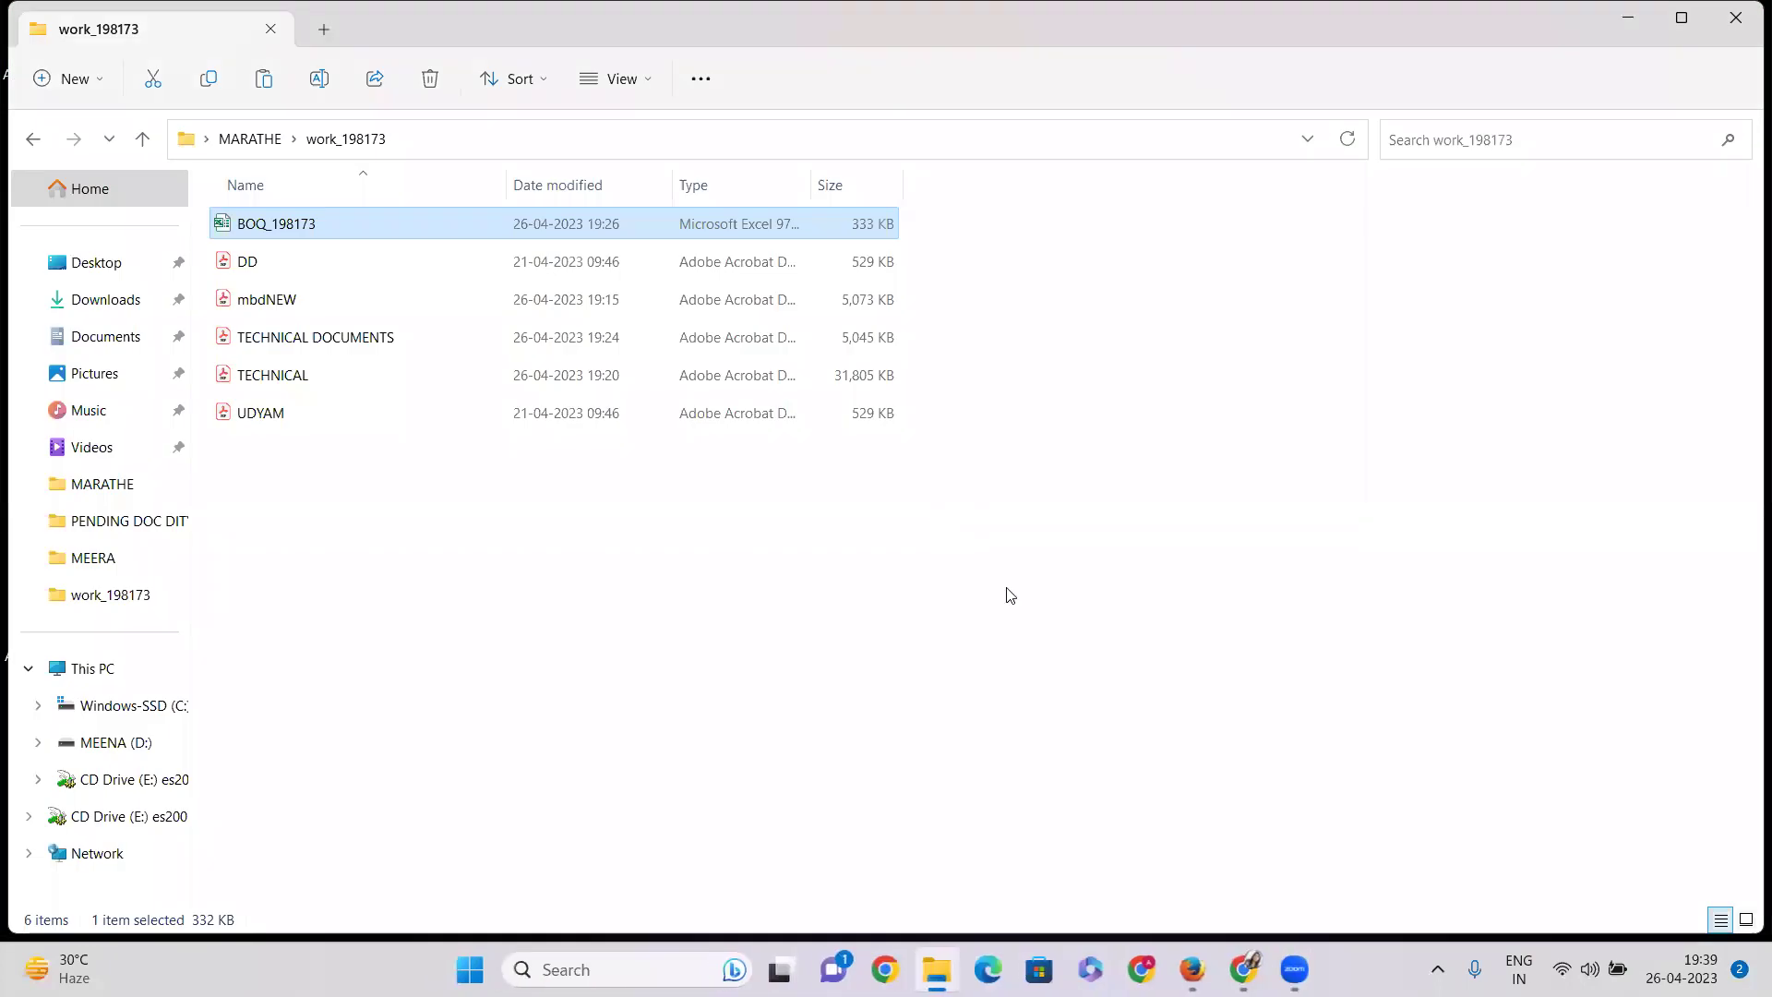
Step: Return to the portal in Firefox and open My Tenders, which shows no favorite tenders
click(1192, 970)
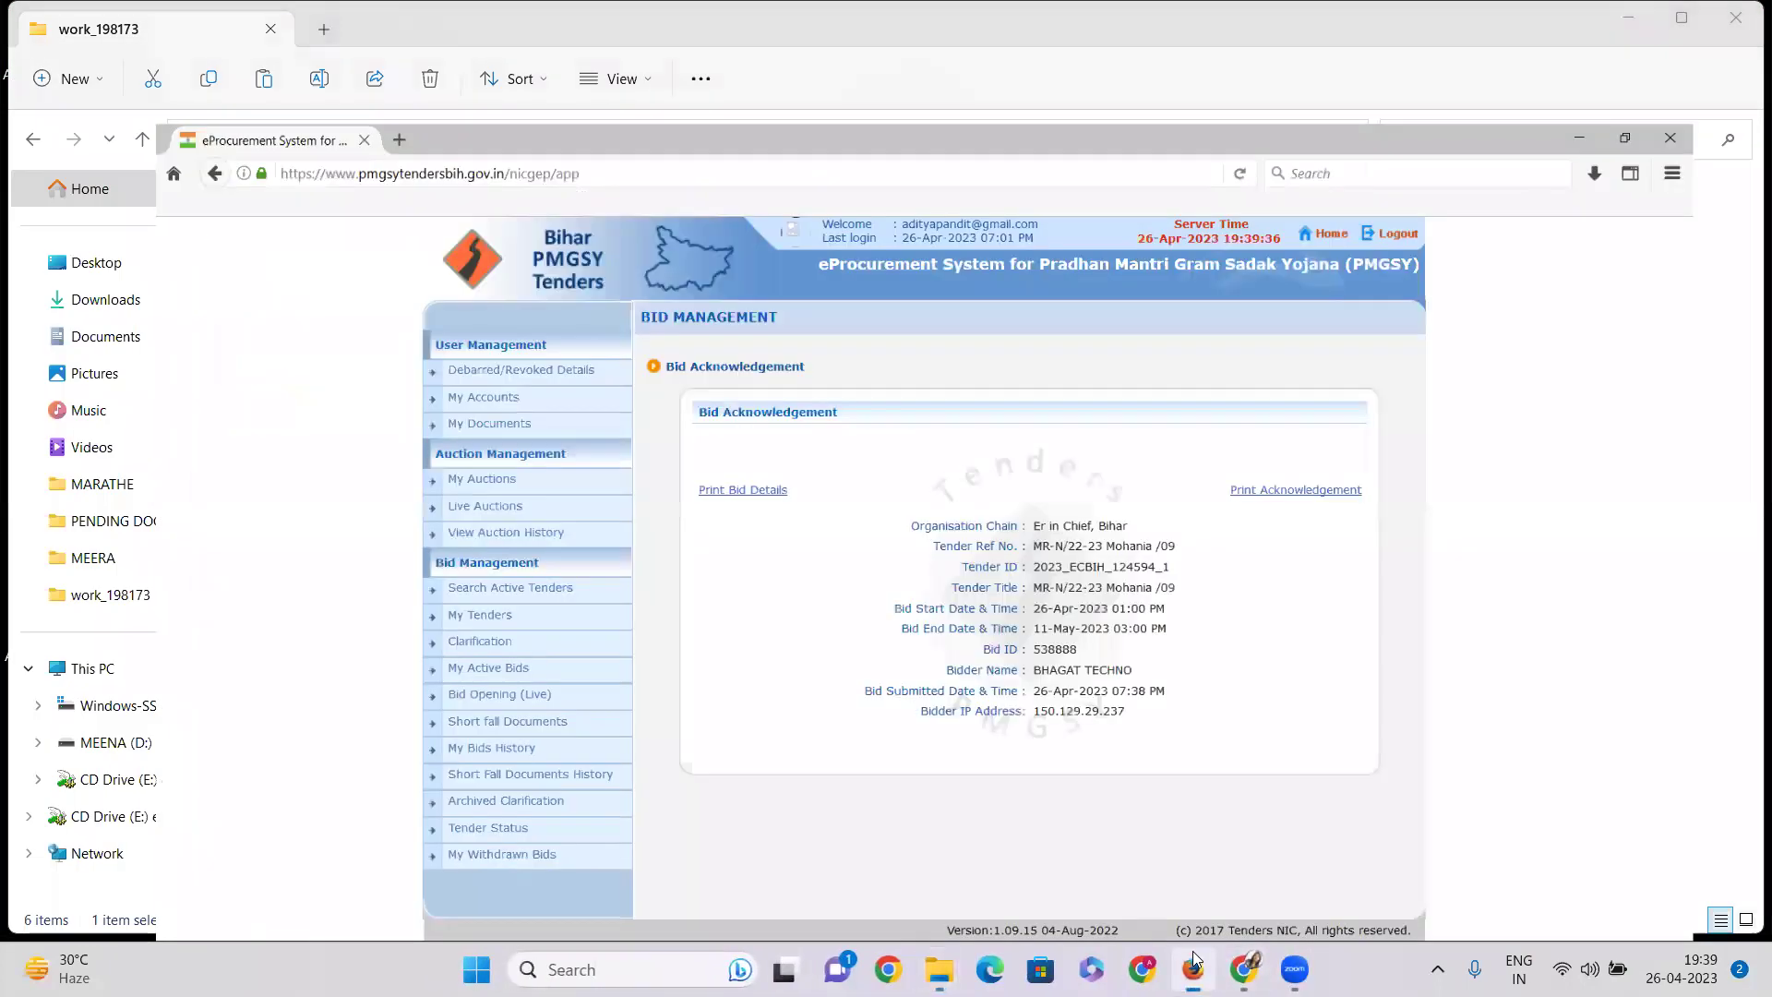
click(397, 566)
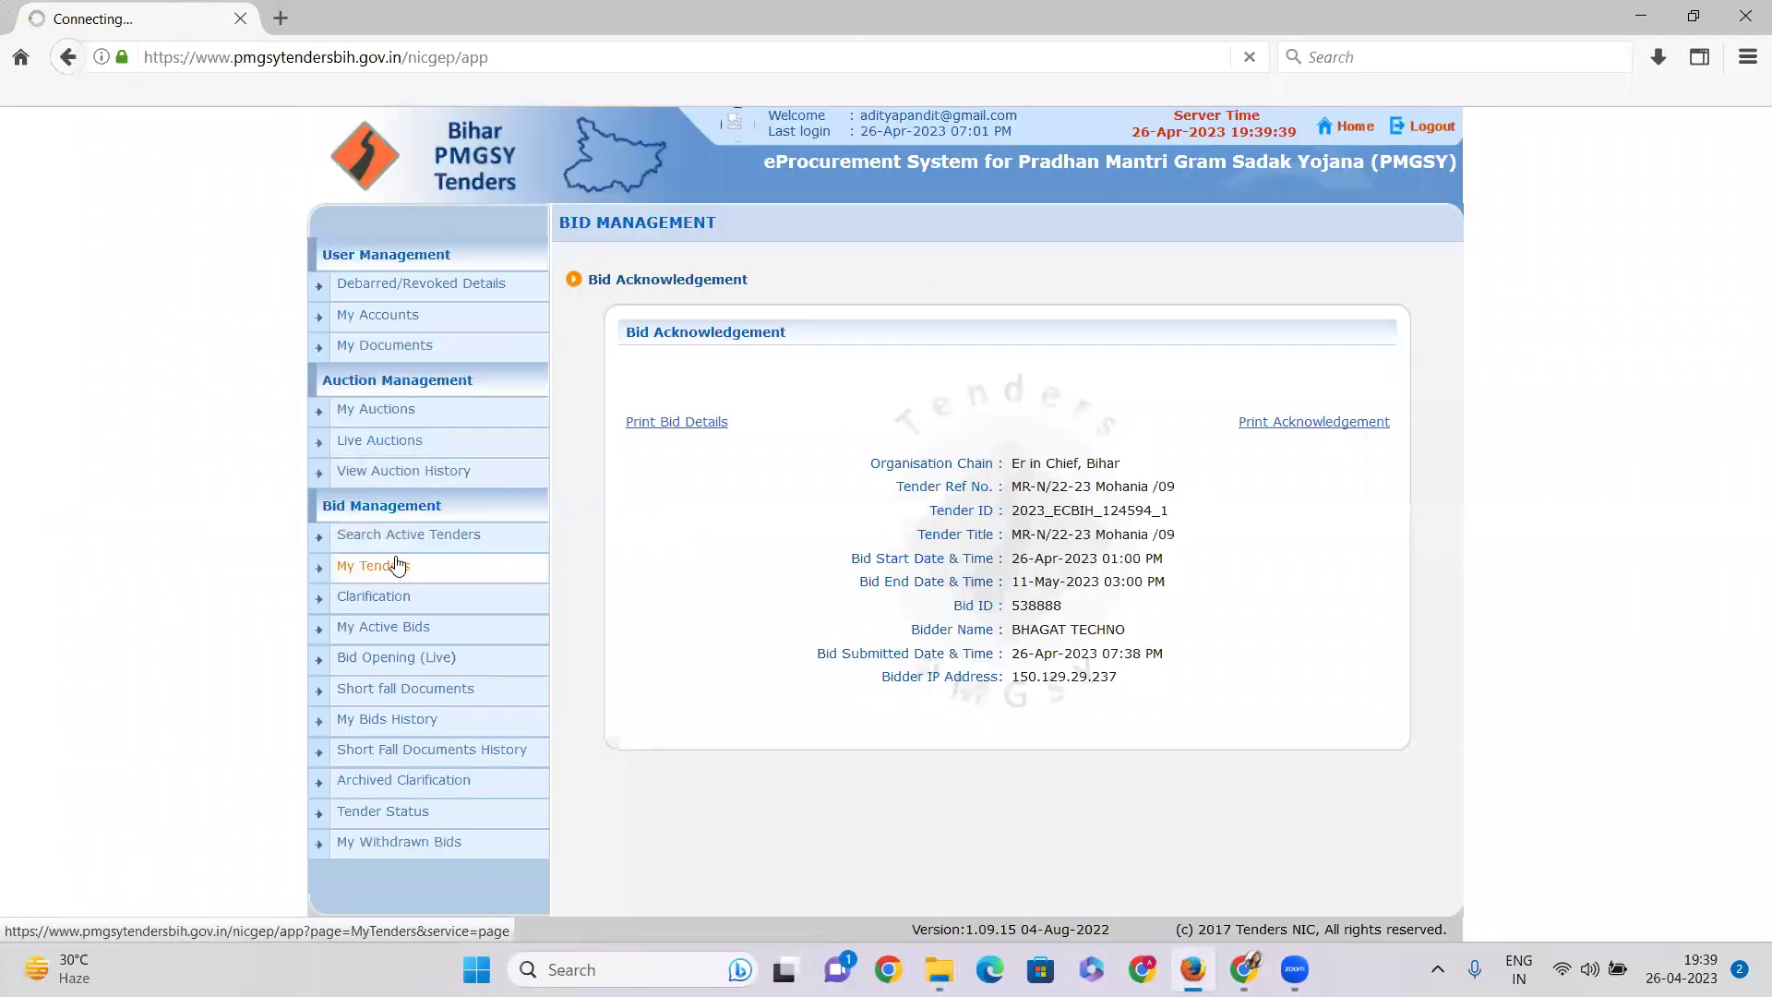
drag(923, 492, 1111, 501)
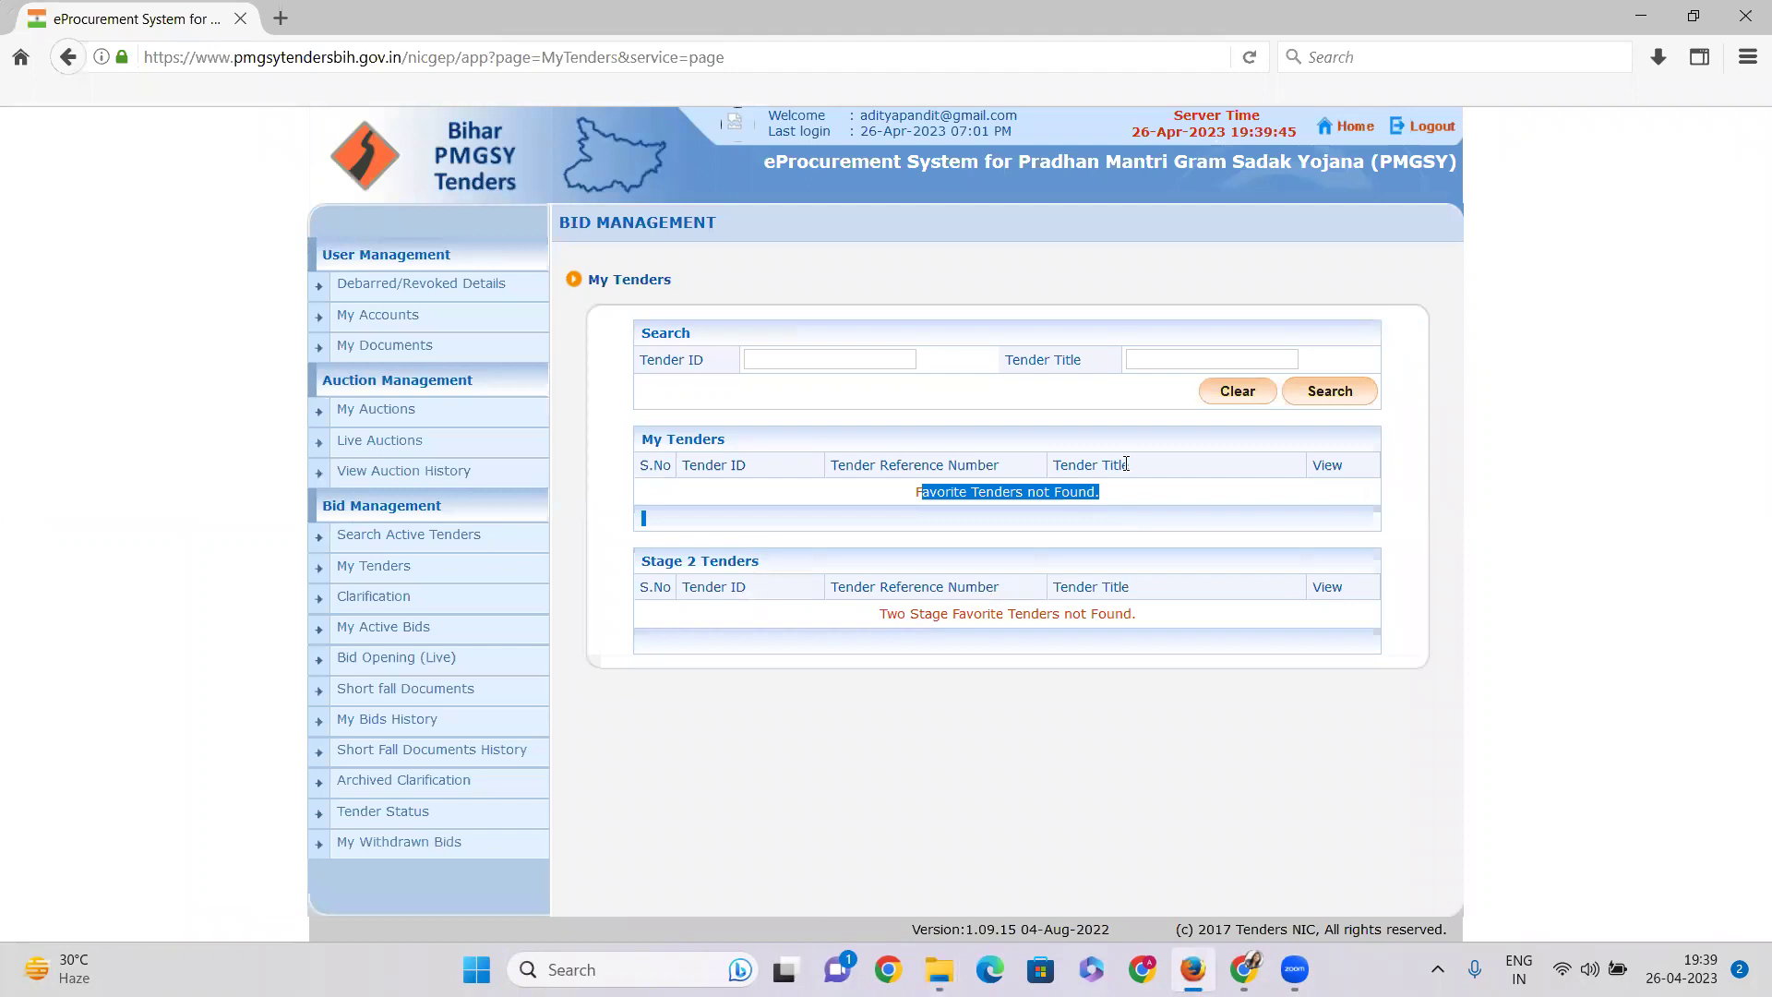
key(alt+Tab)
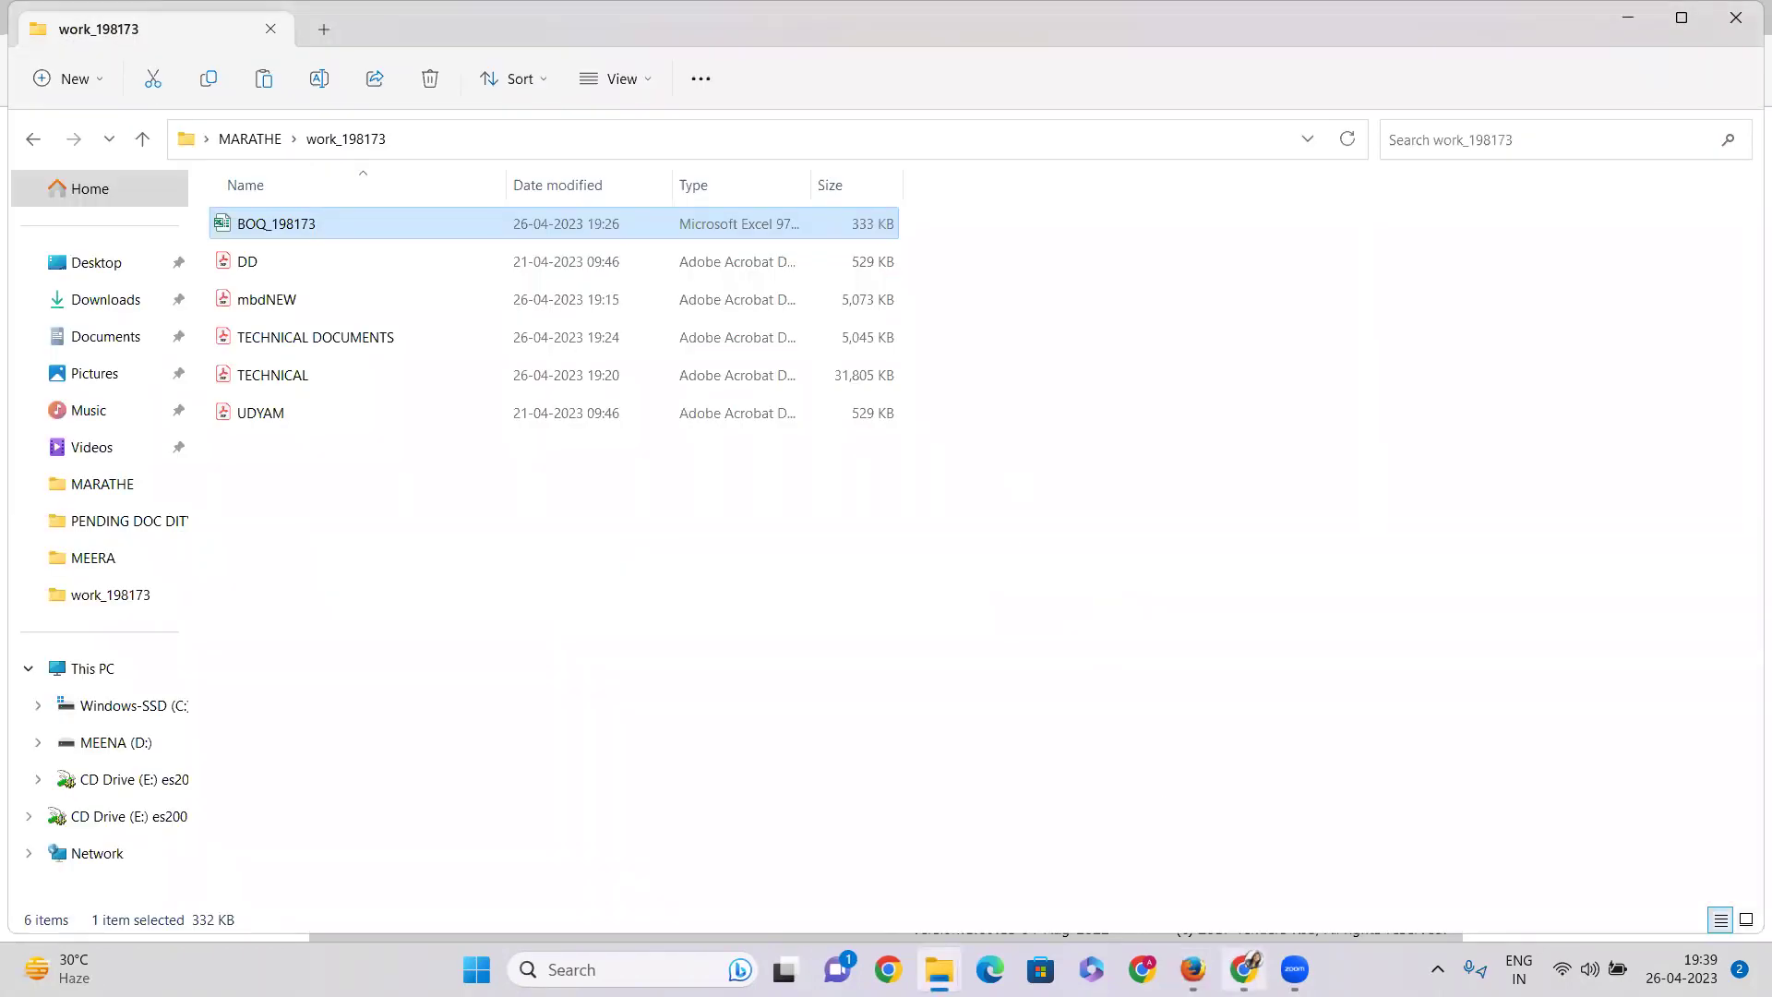
click(938, 969)
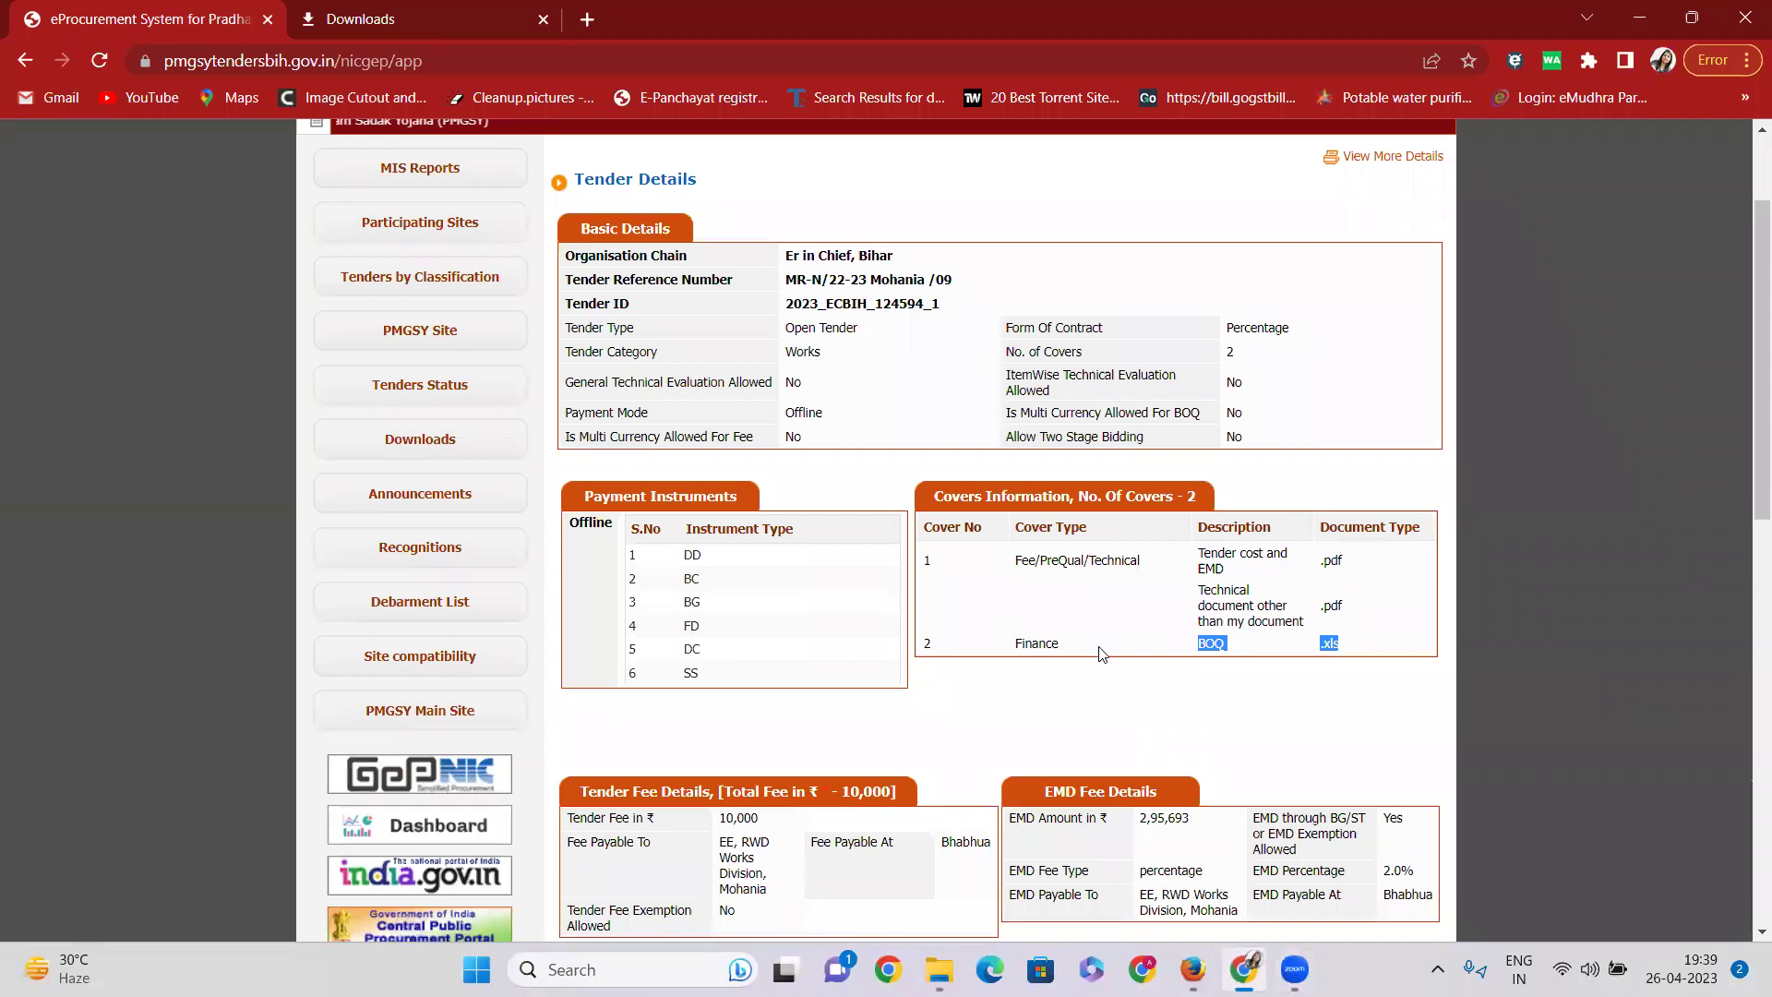
click(1194, 969)
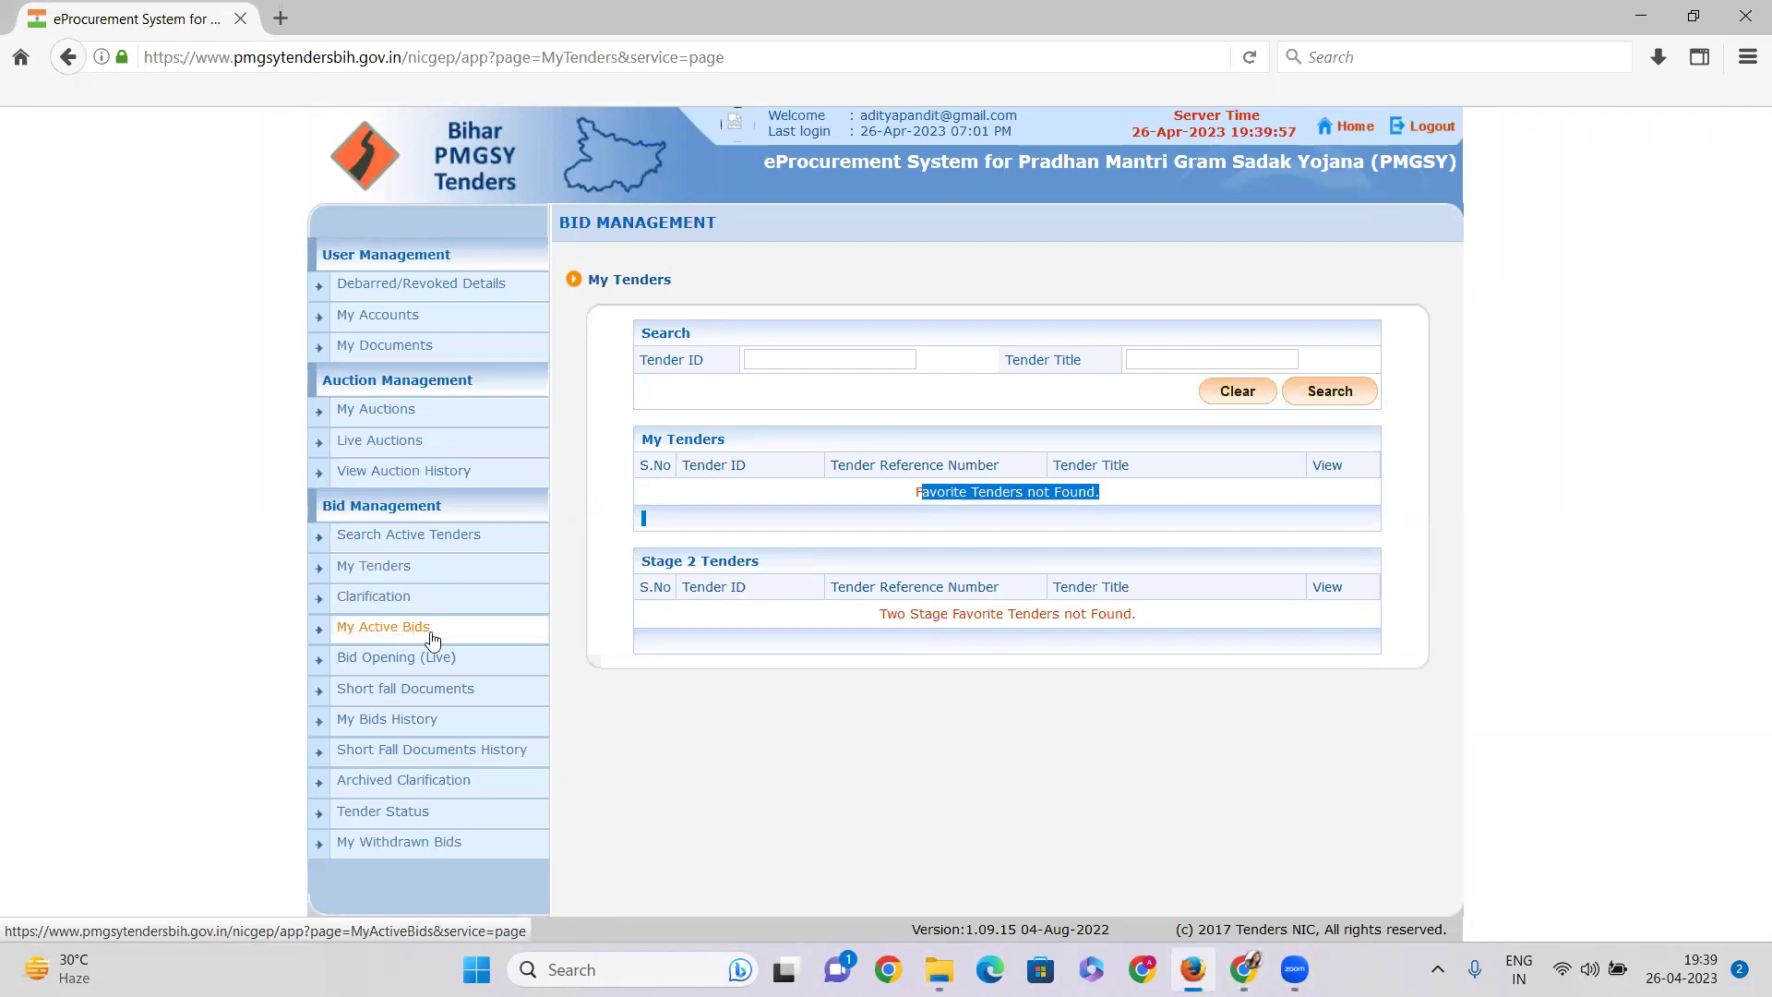
Step: Open My Active Bids and choose ReSubmit/Withdraw for tender 2023_ECBIH_124594_1's bid
click(404, 635)
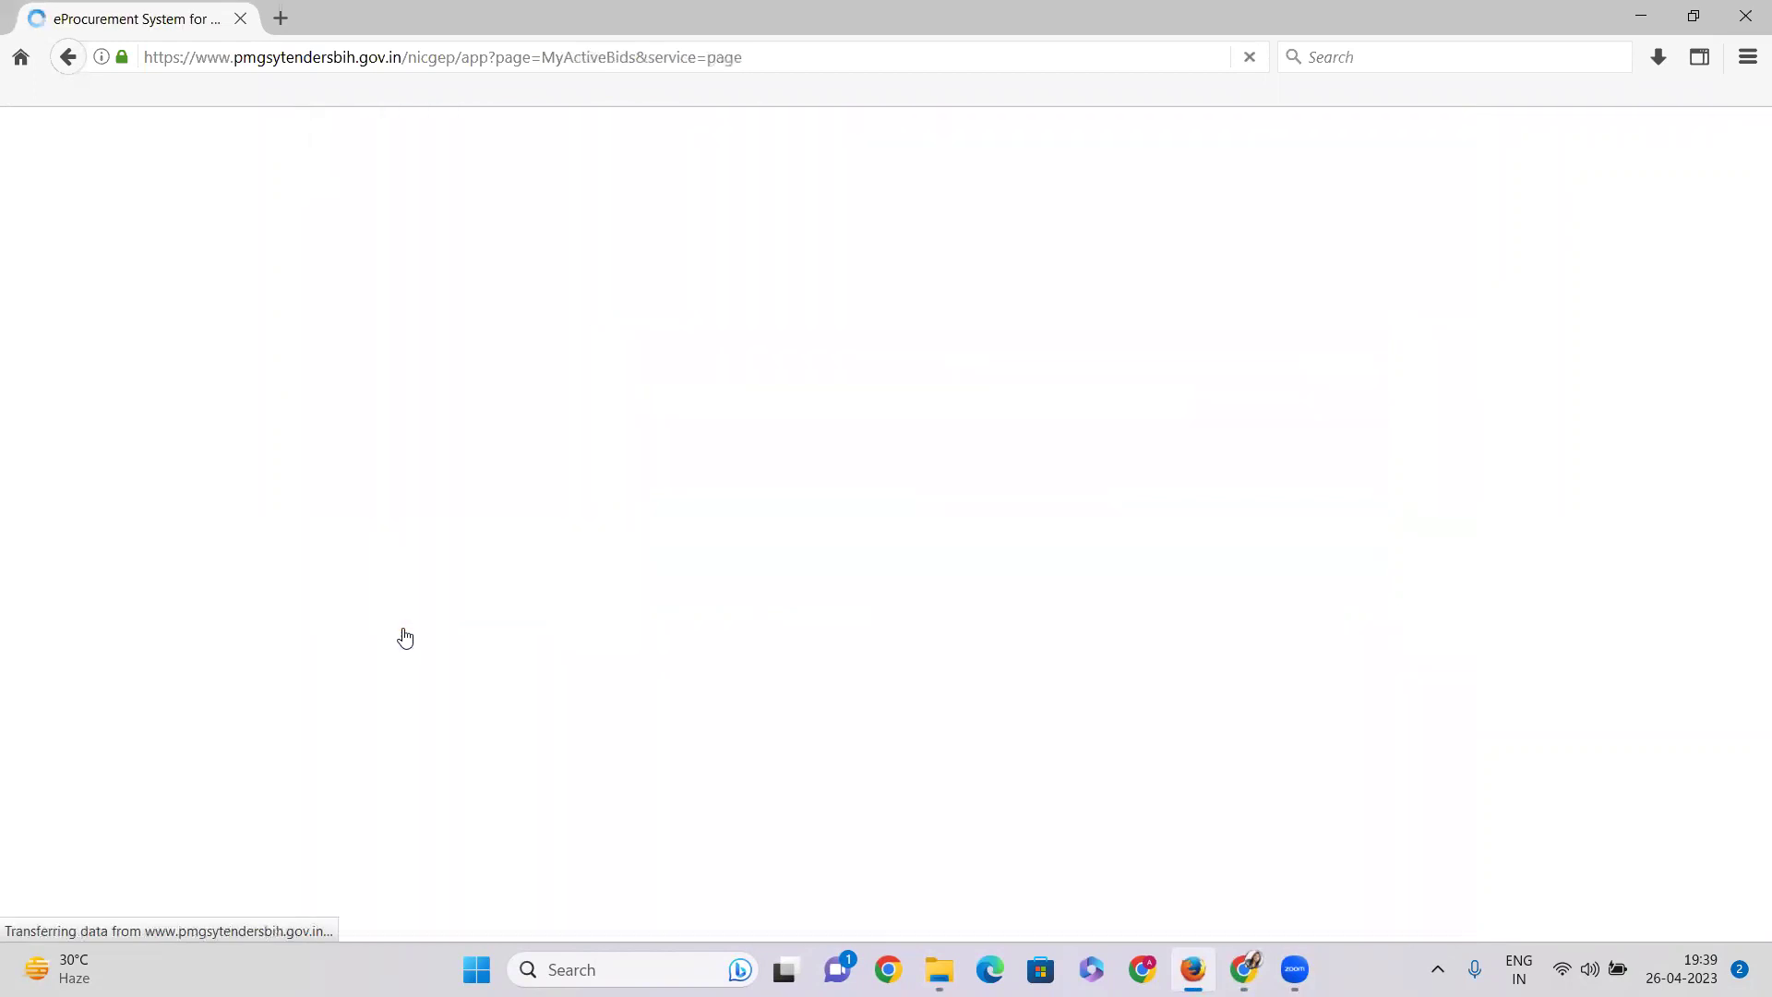
mouse_move(893, 629)
mouse_down()
mouse_move(794, 635)
mouse_move(885, 645)
mouse_up()
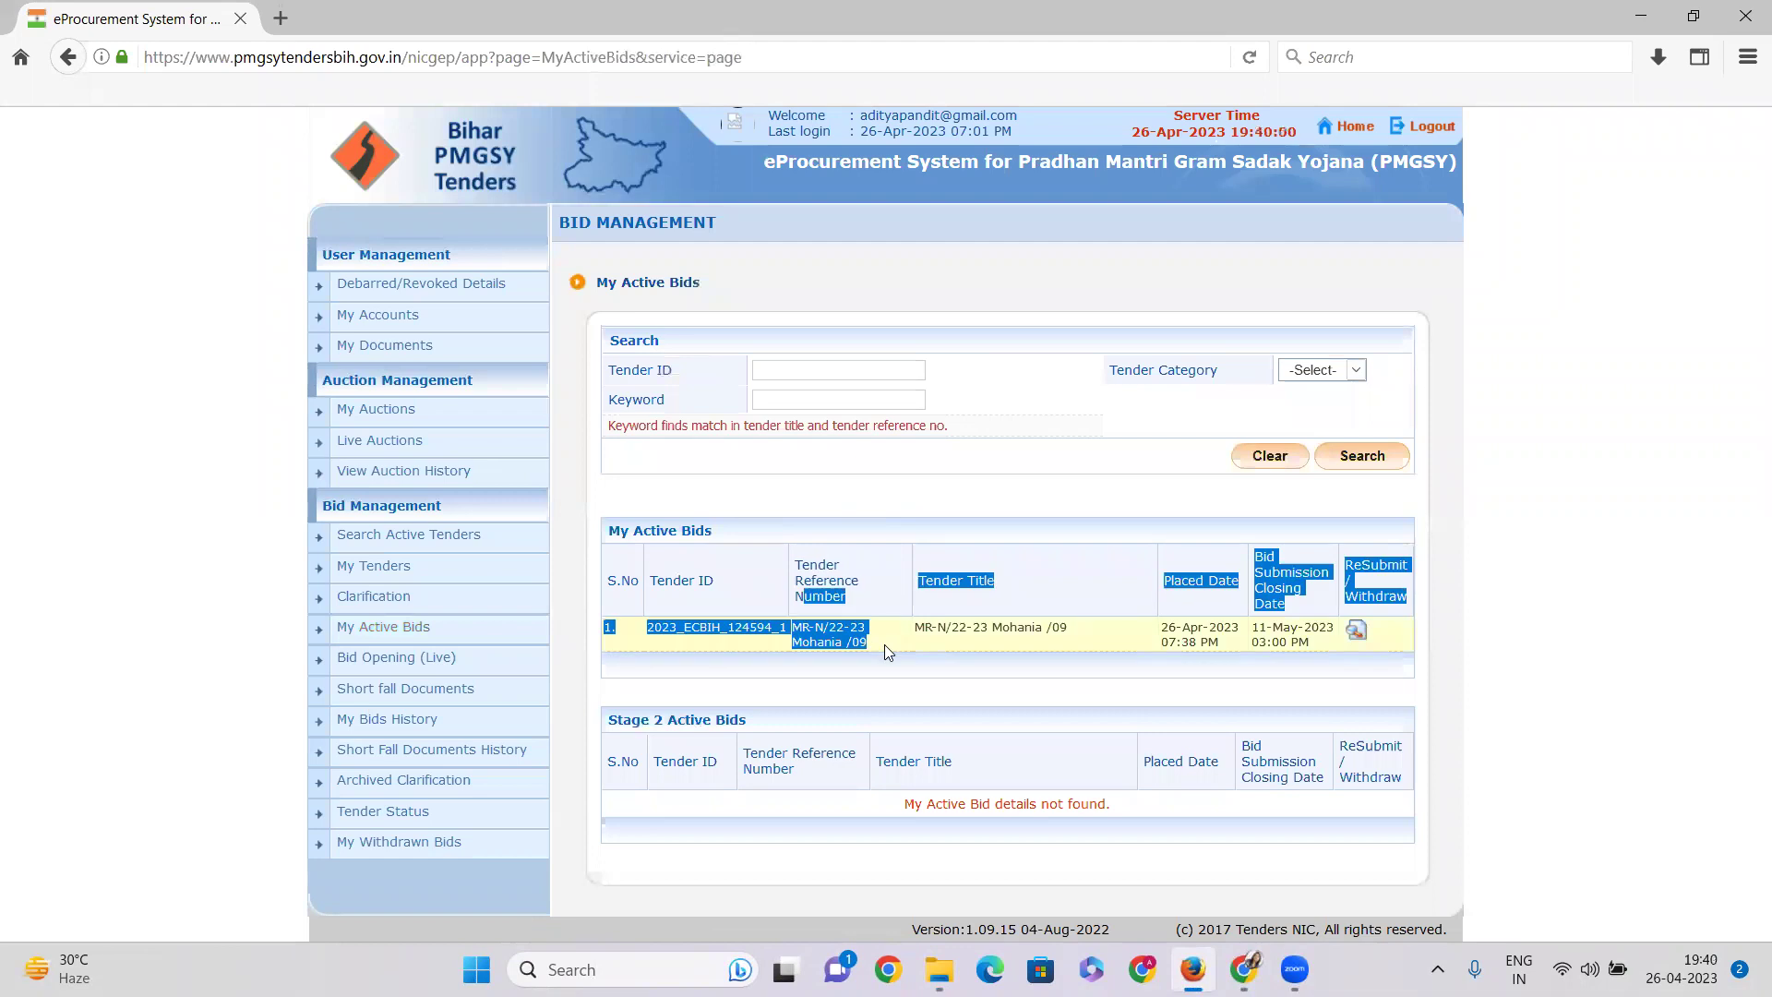
click(1078, 648)
drag(1346, 568, 1405, 565)
click(1428, 565)
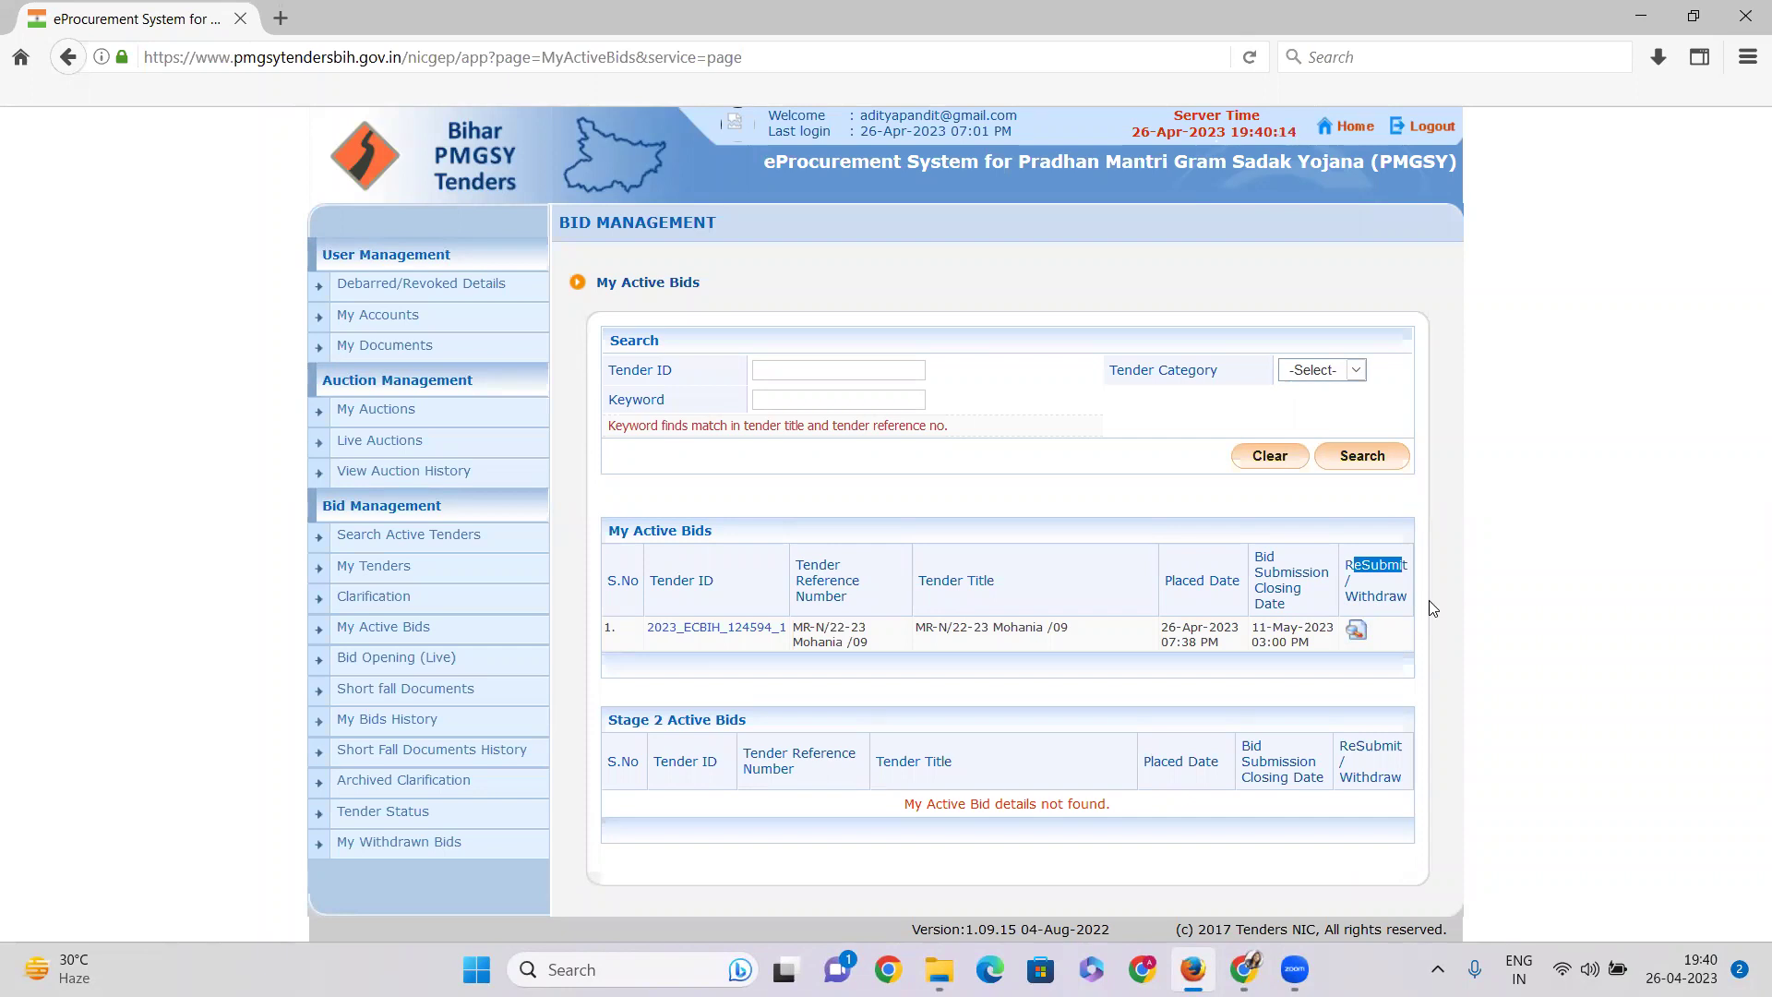
click(1356, 629)
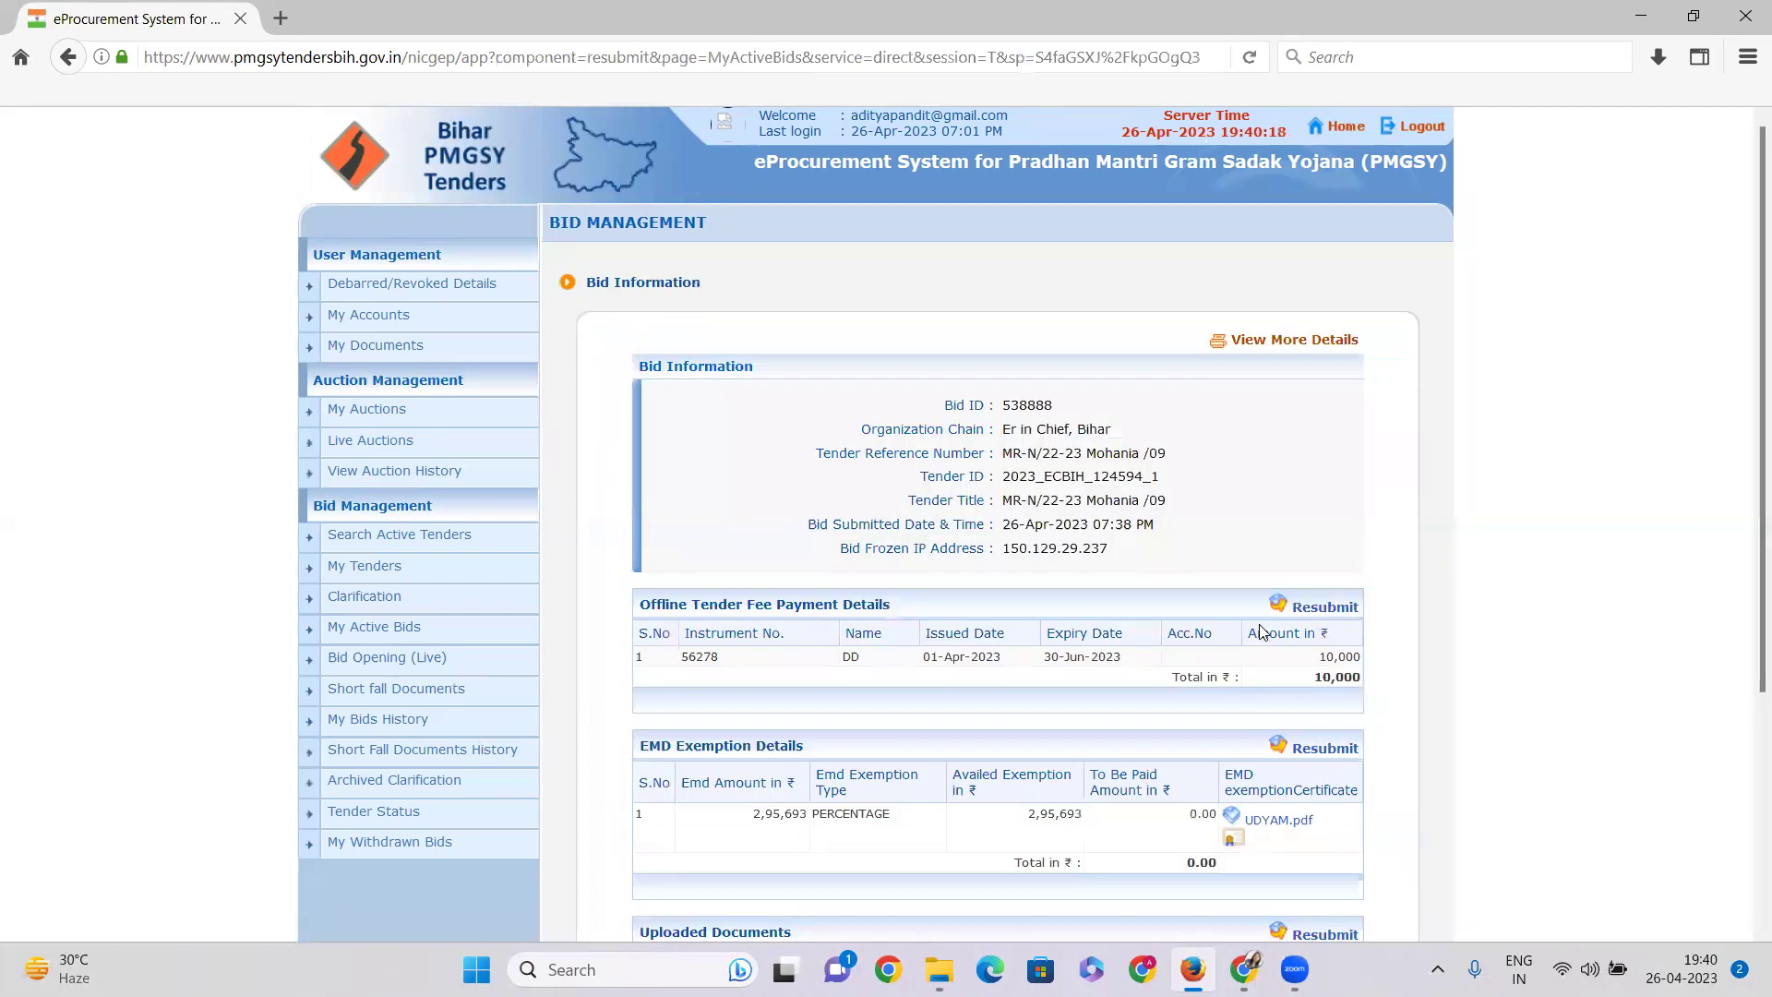
Step: Review bid 538888's fee and uploaded documents, including BOQ_198173.xls, and choose Resubmit under Uploaded Documents
scroll(1356, 630, down, 2)
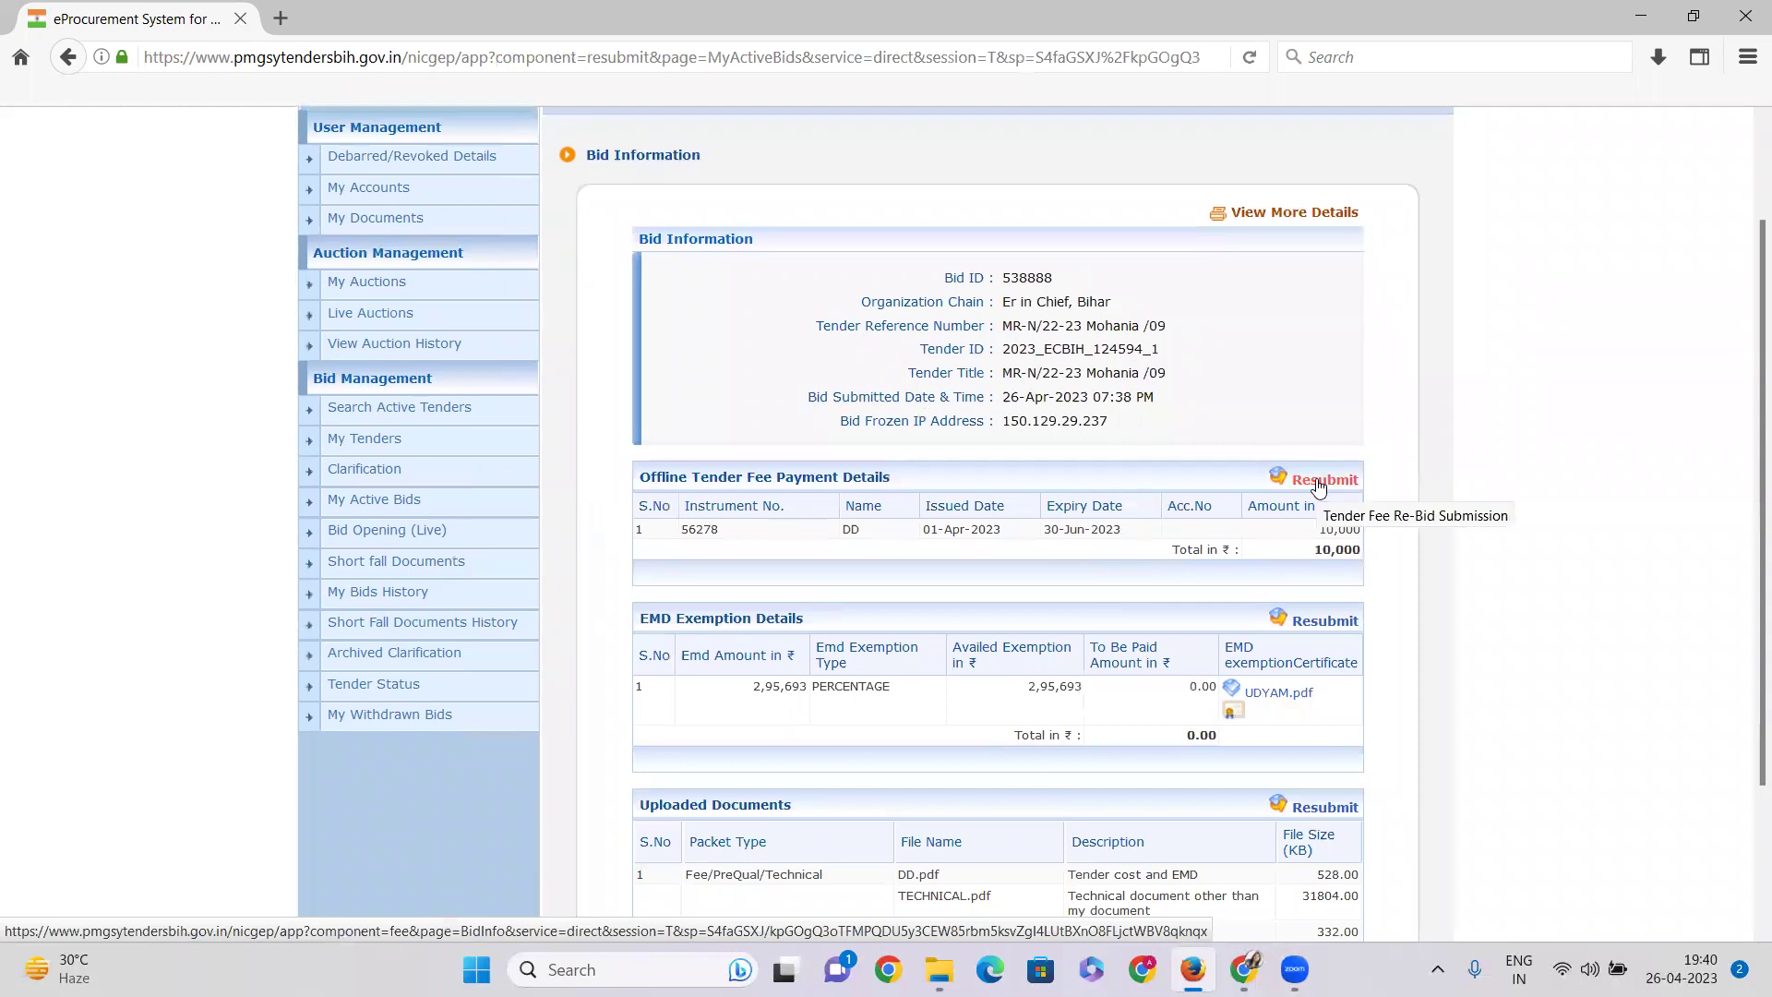
drag(823, 477, 892, 478)
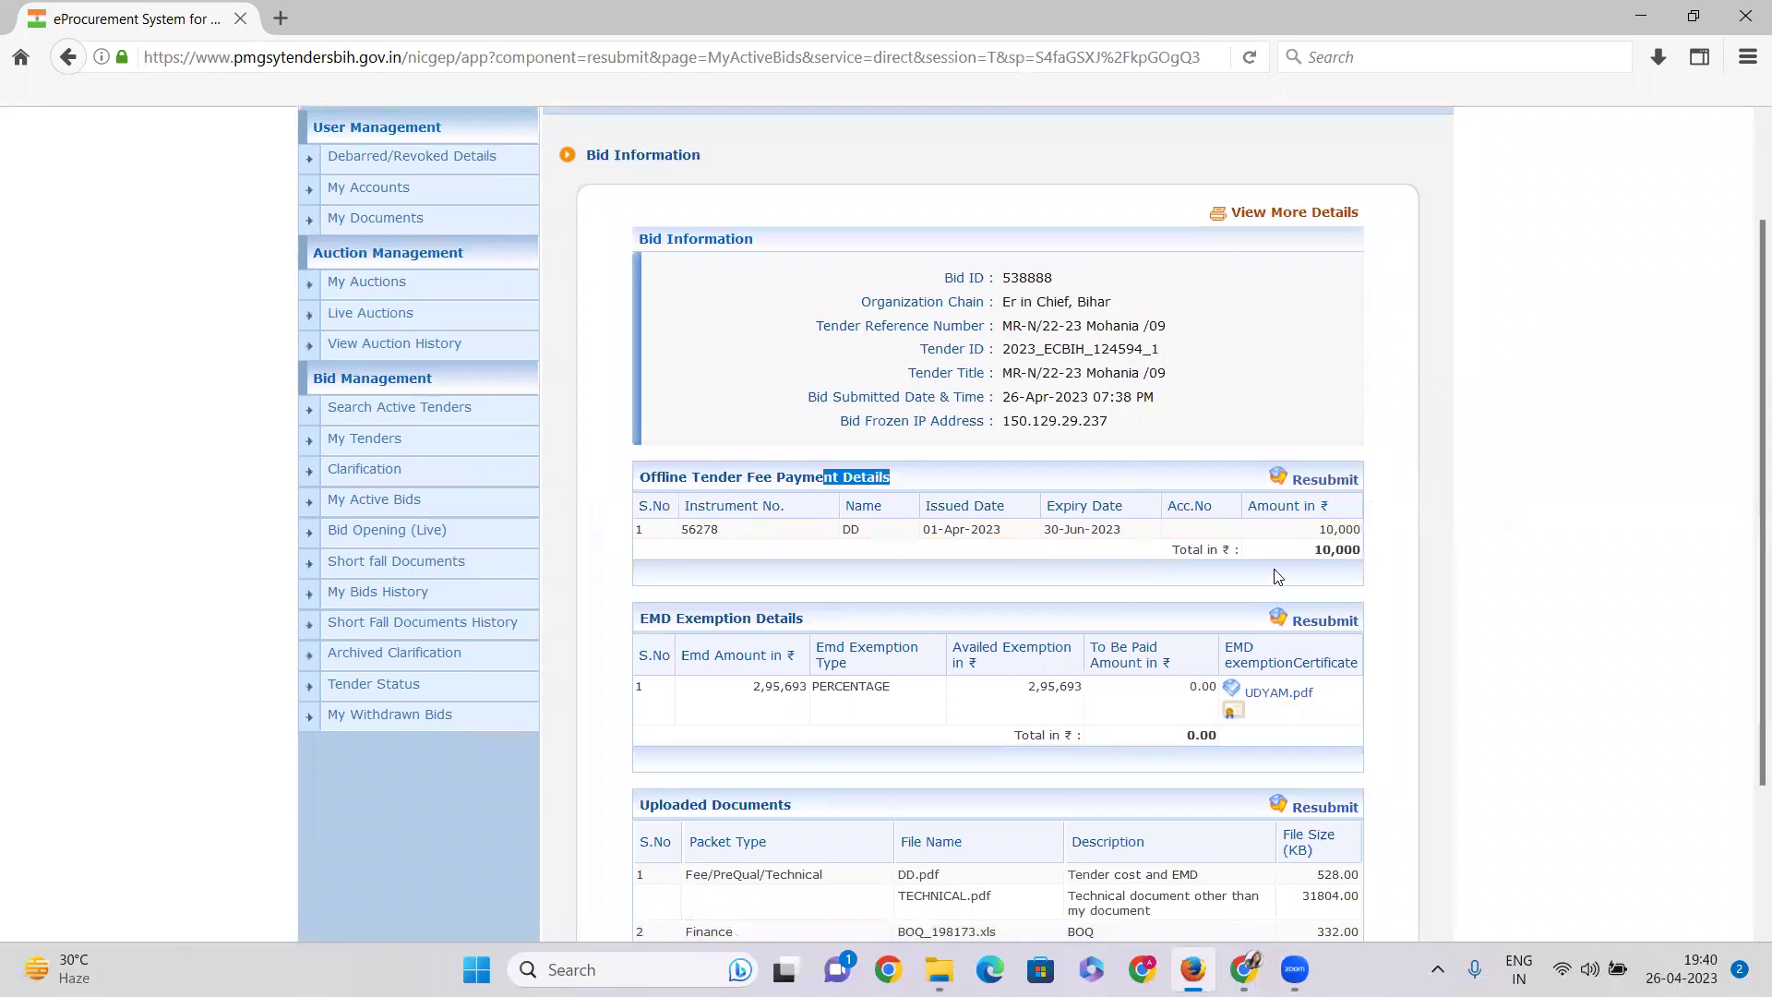
scroll(1277, 576, down, 3)
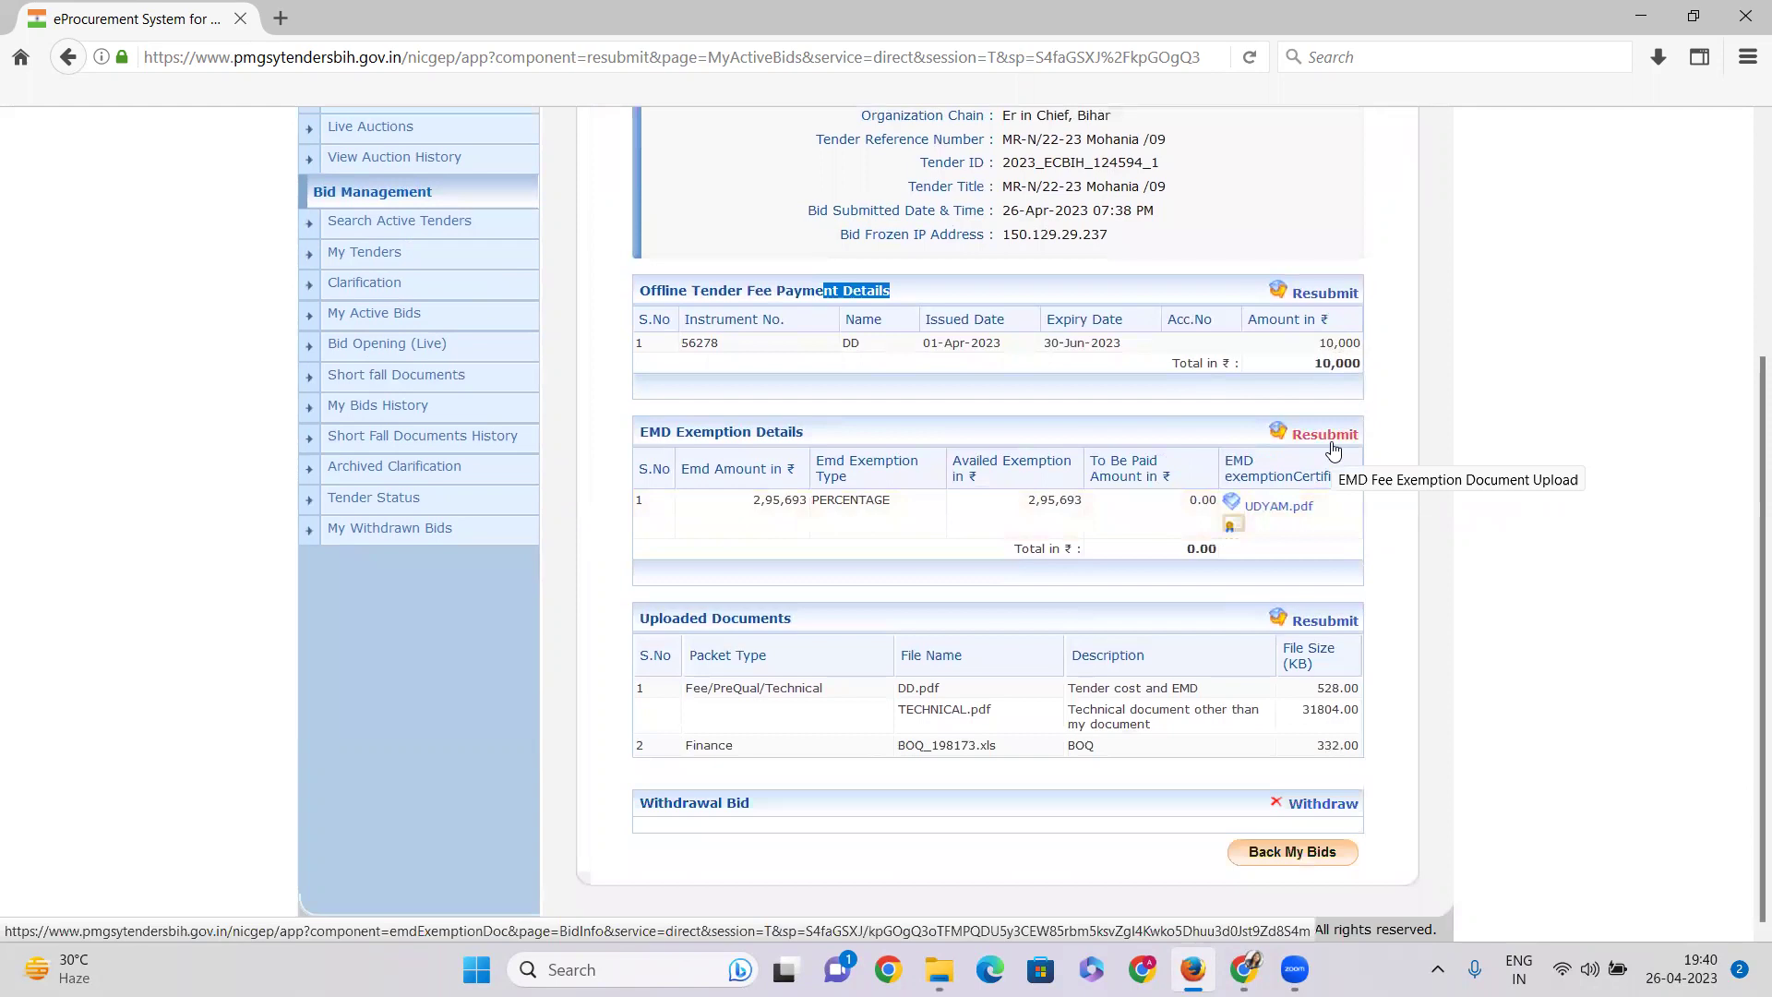
drag(685, 688, 827, 694)
drag(898, 746, 1006, 759)
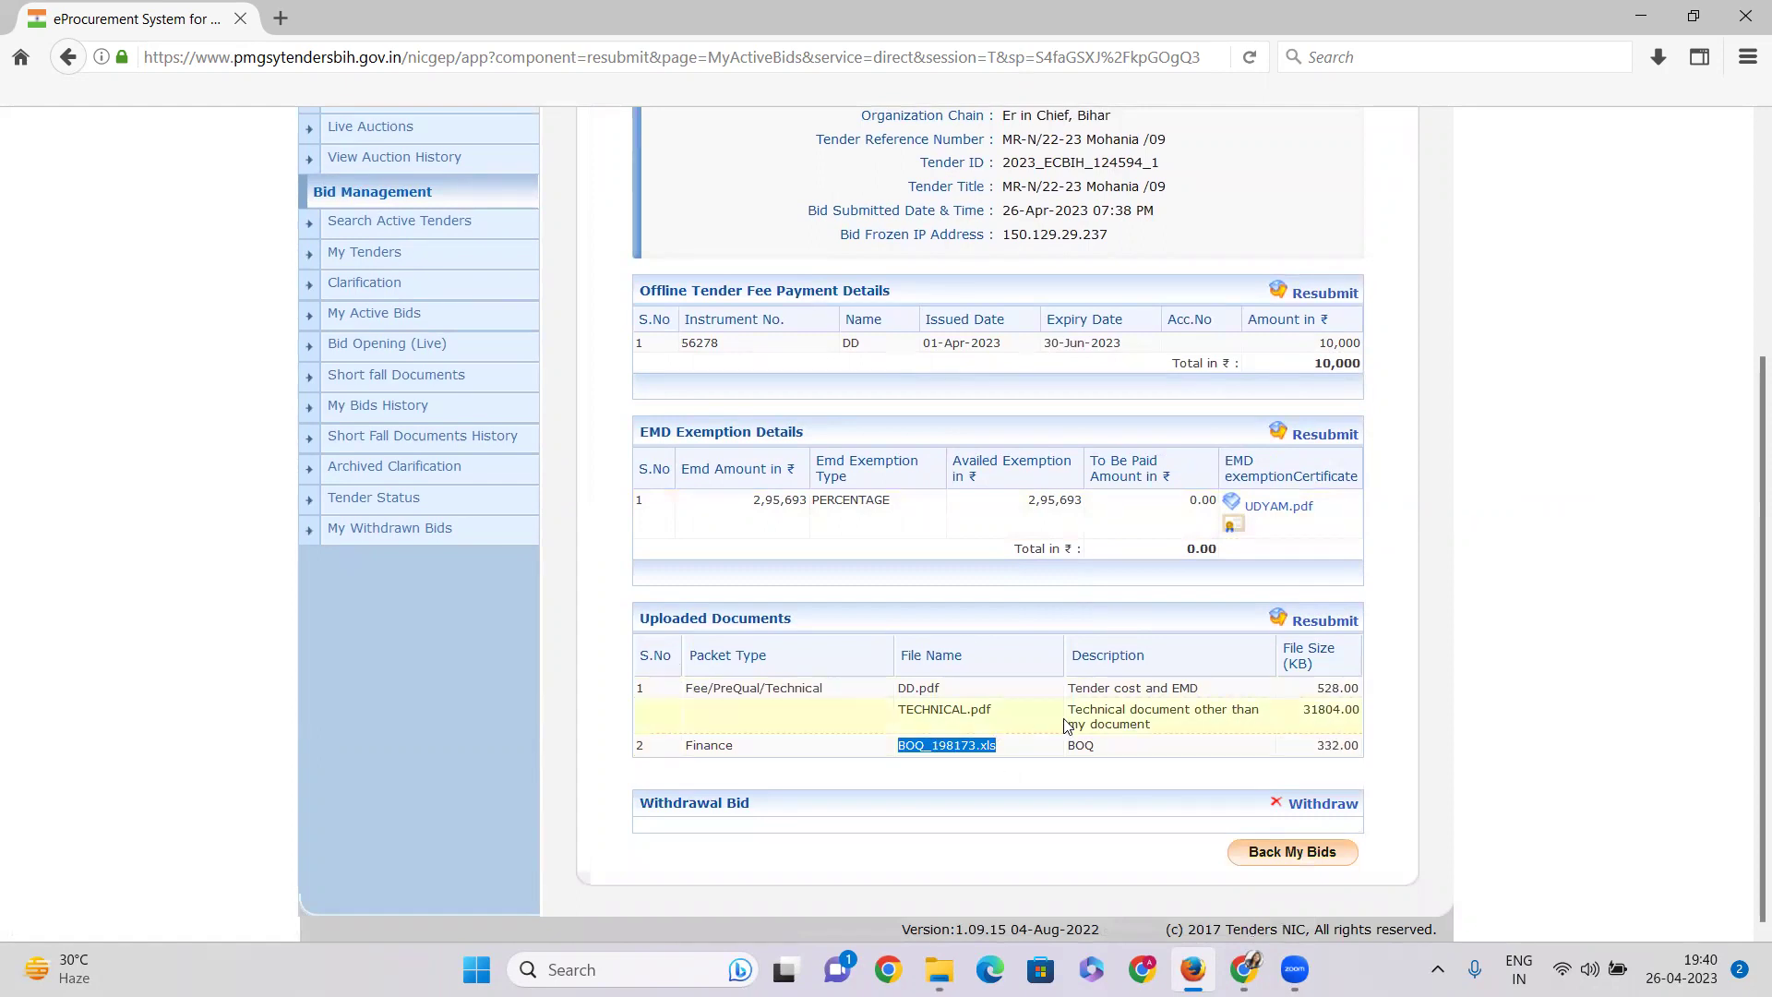
drag(699, 618, 812, 620)
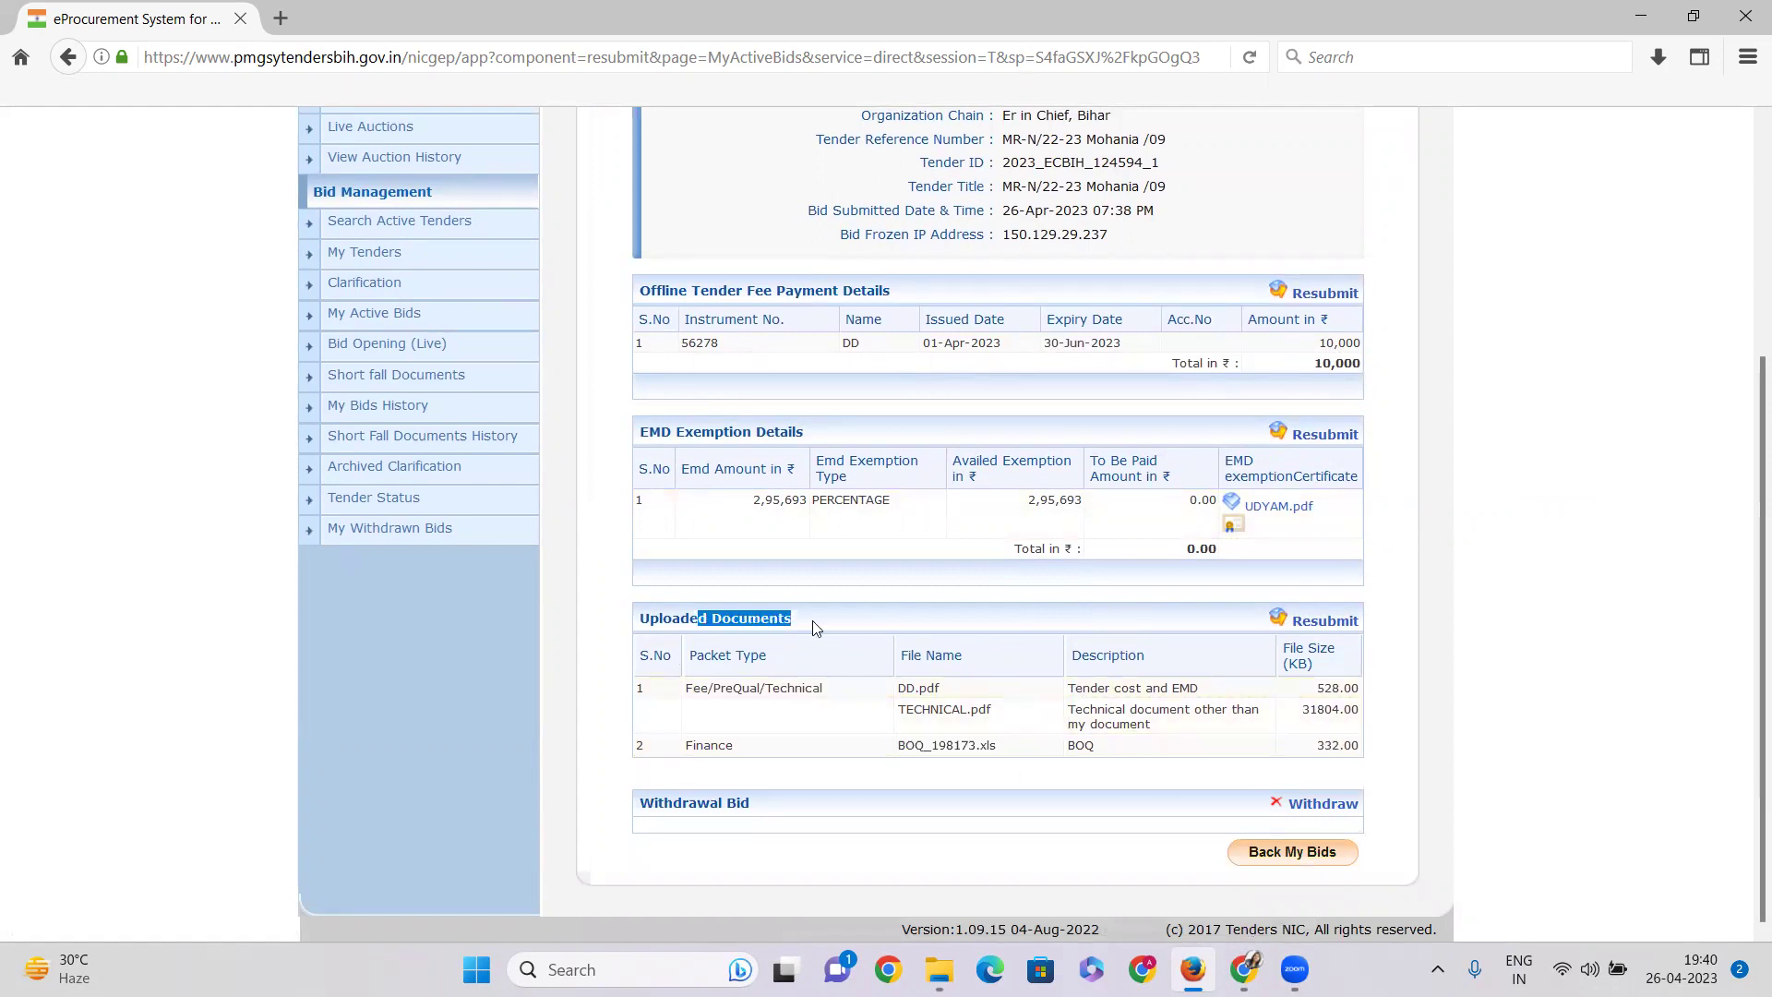
click(1335, 625)
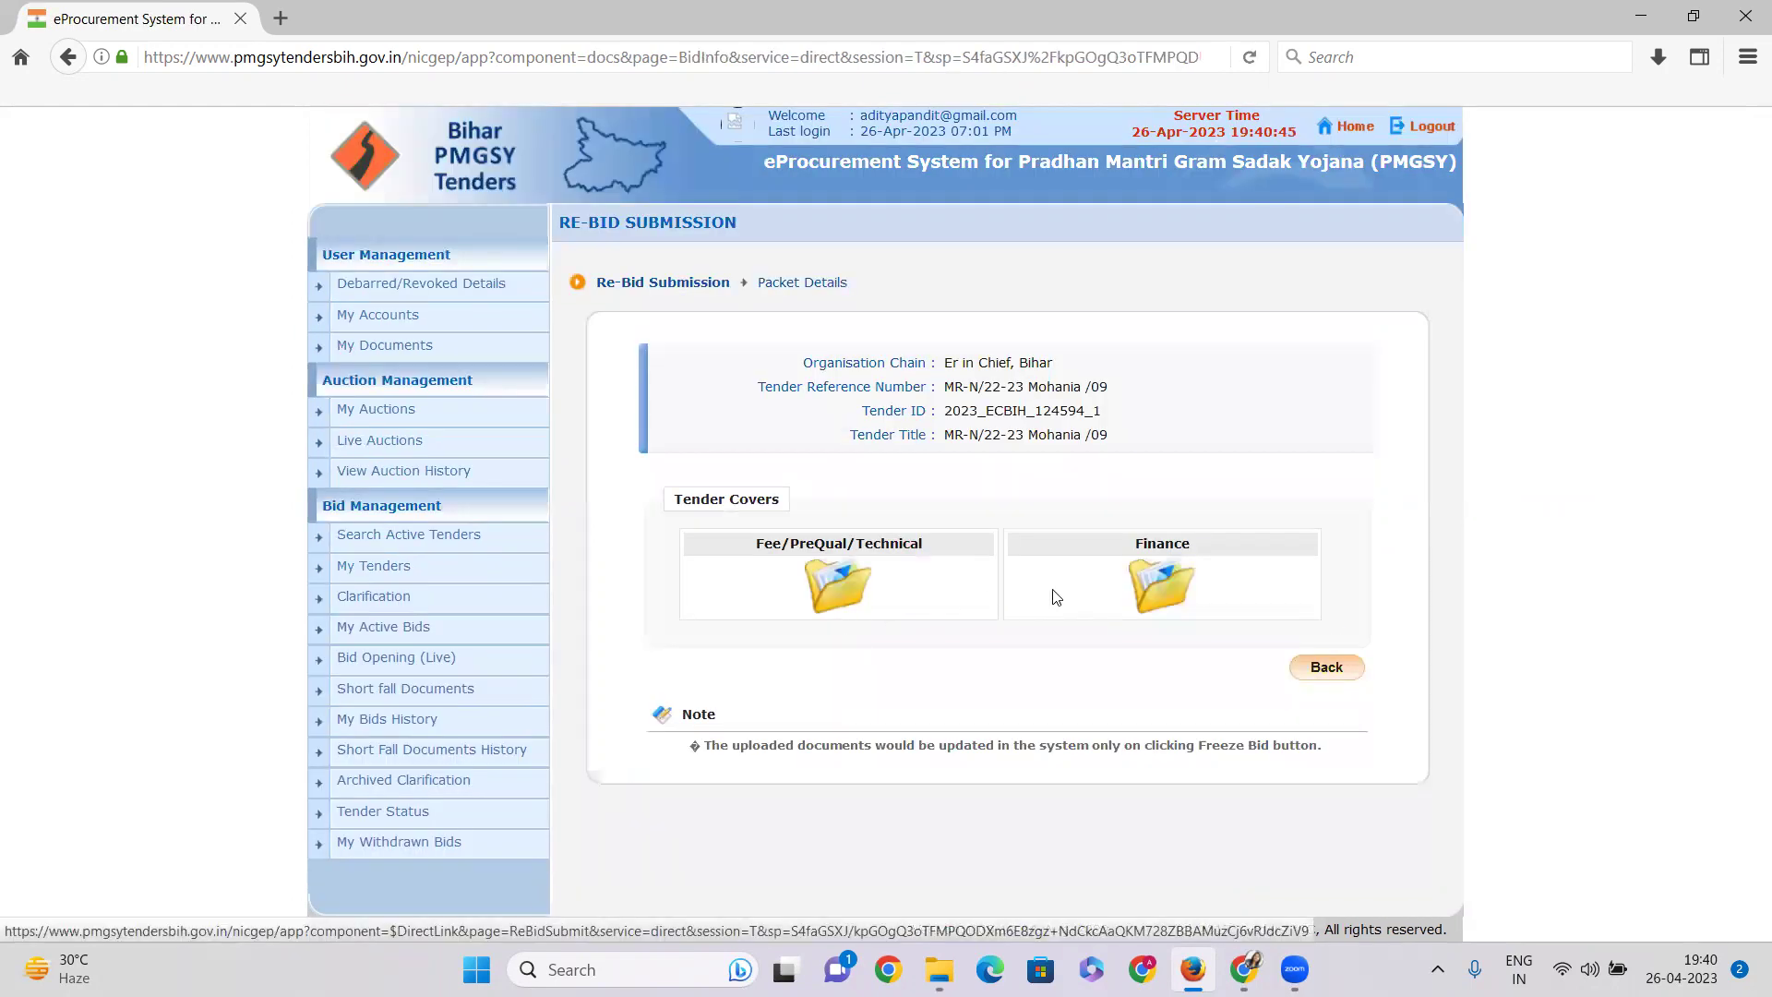
Step: Open the Finance cover for BOQ re-upload, letting the eProcurement Java applet run
click(1176, 588)
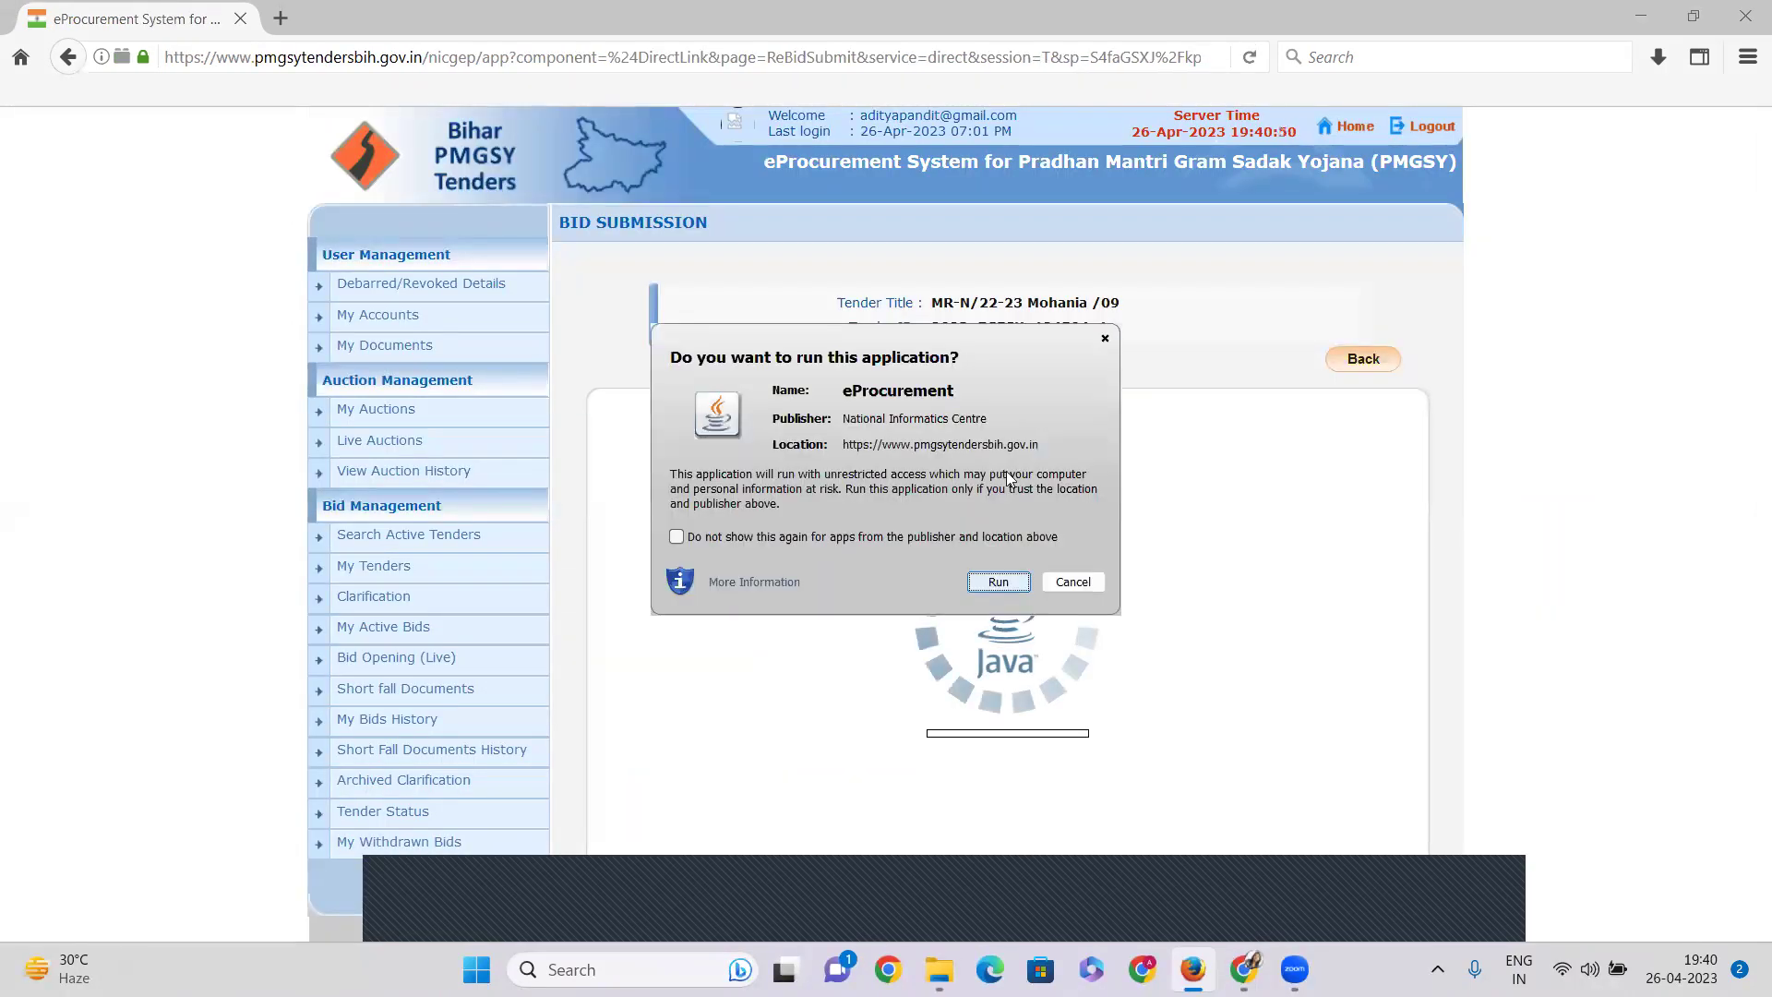
click(995, 583)
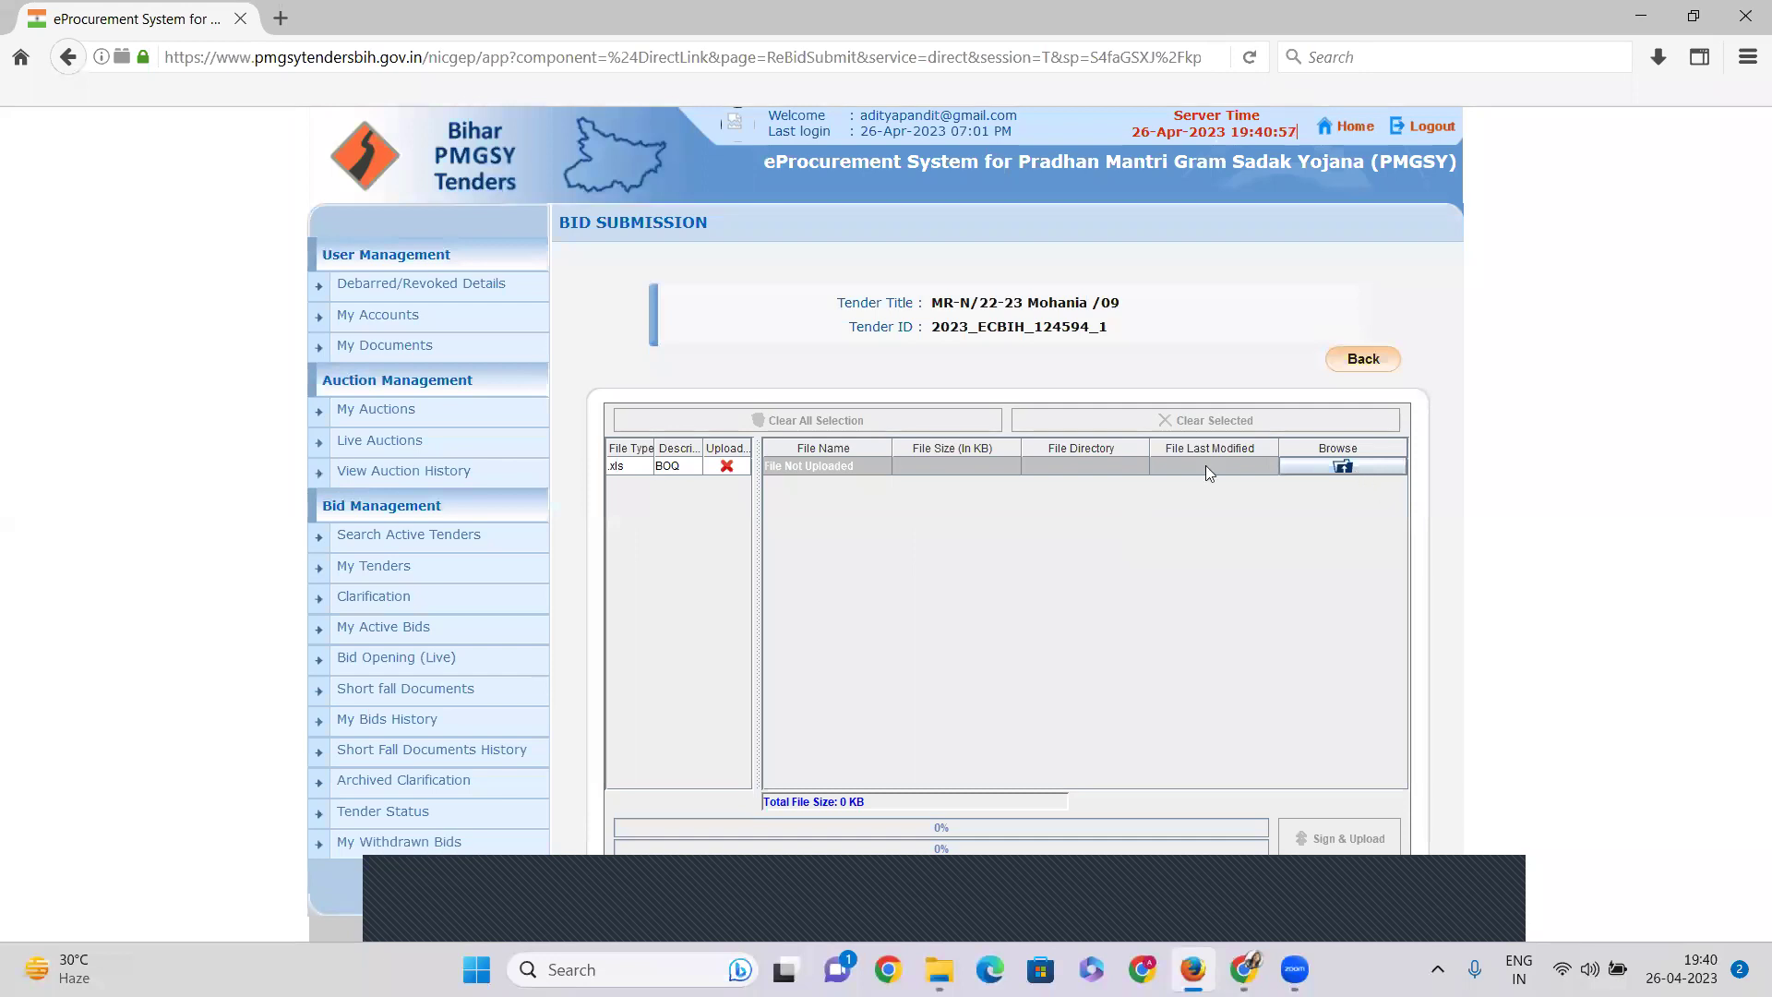
click(1366, 465)
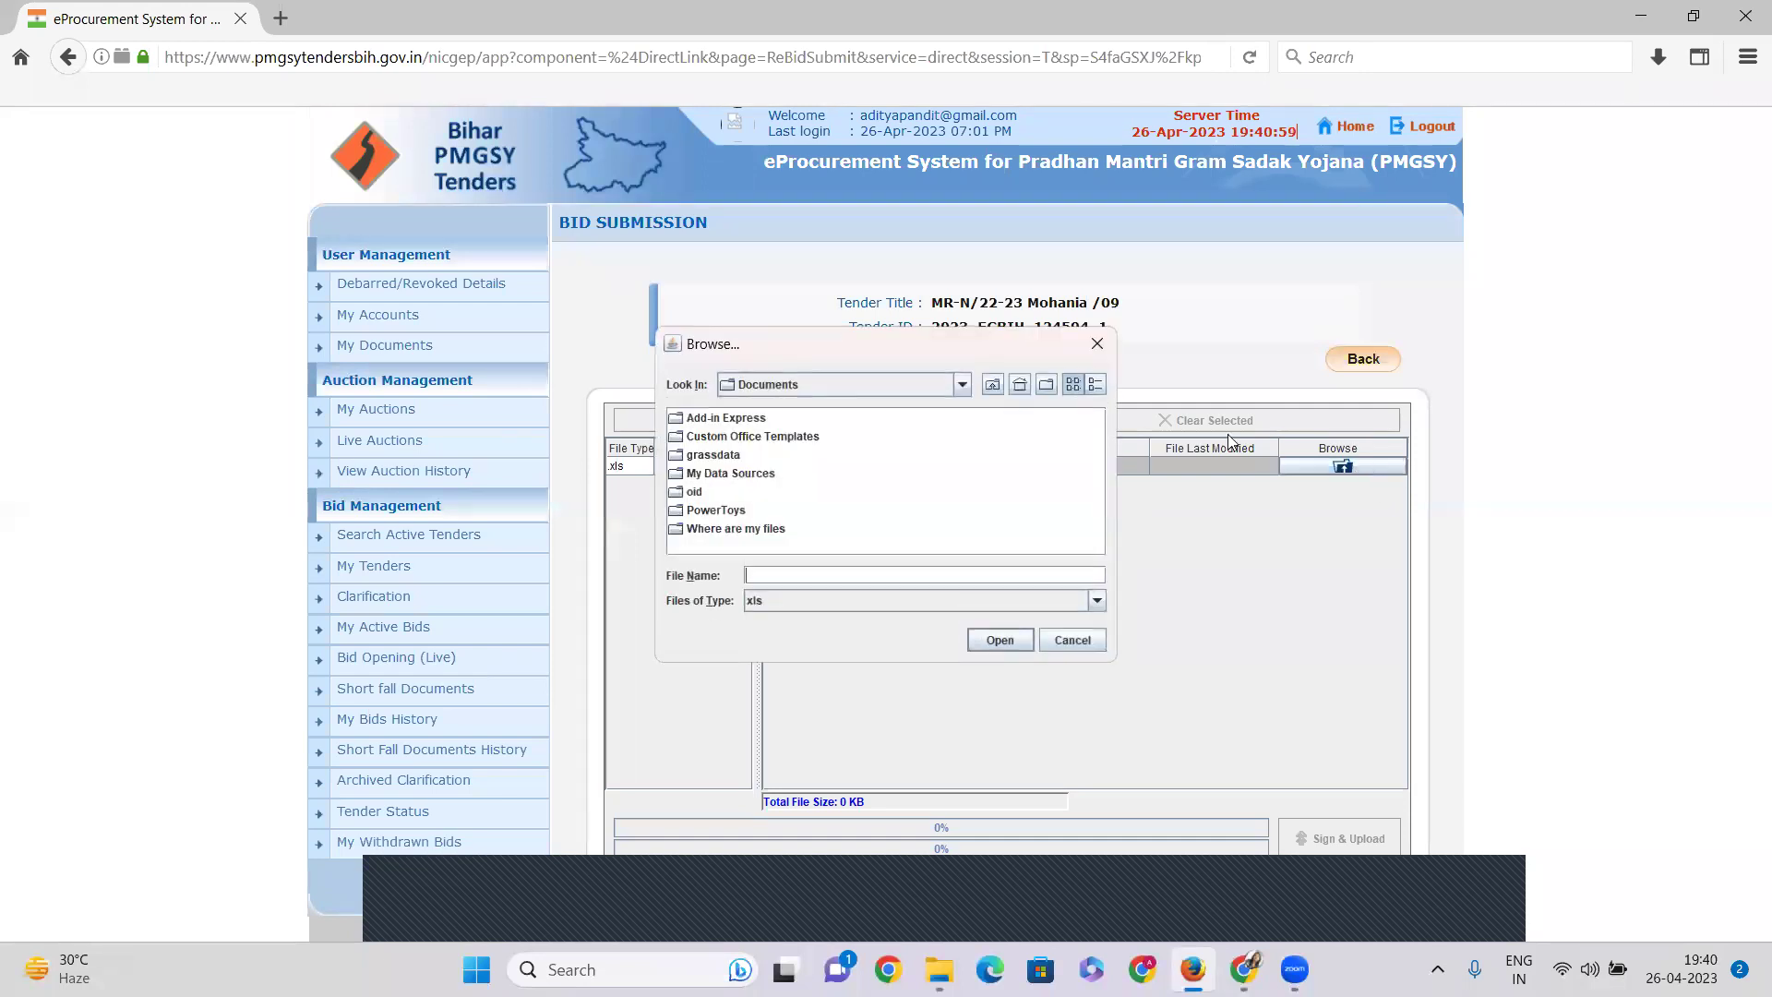
Step: Attach BOQ_198173.xls from Desktop > MARATHE > work_198173 as the re-bid BOQ
click(962, 384)
scroll(812, 419, up, 1)
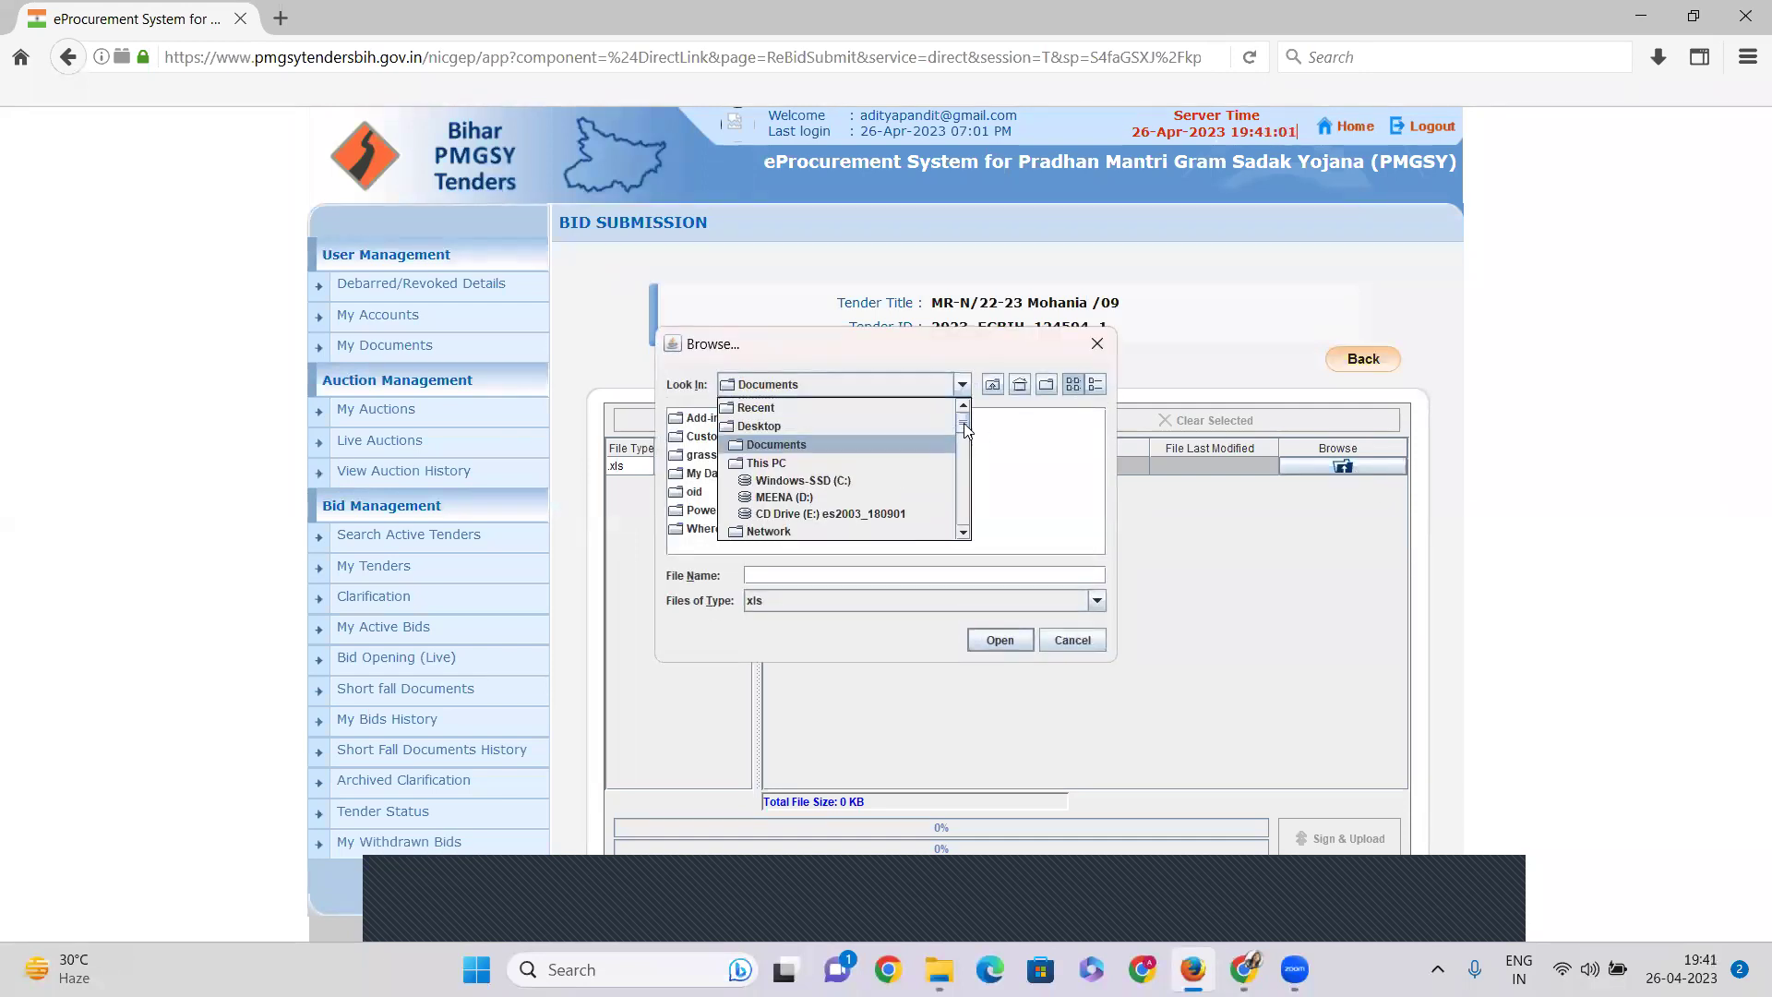
click(812, 426)
click(910, 438)
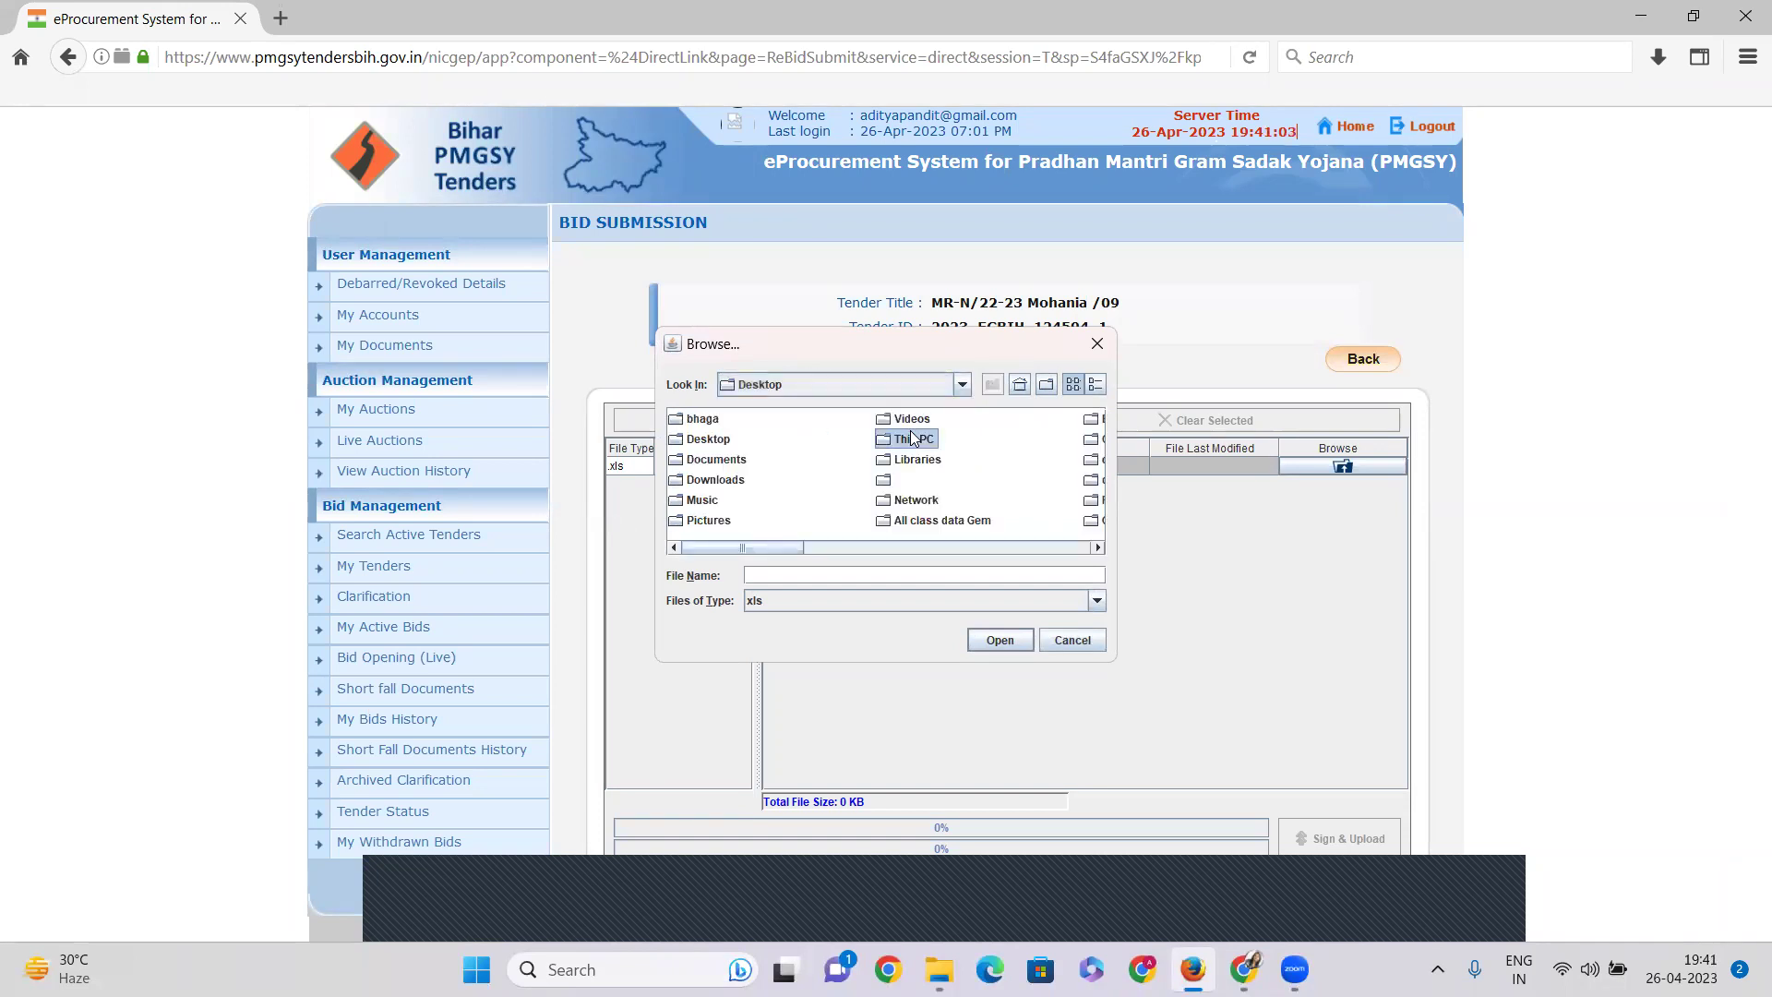
key(m)
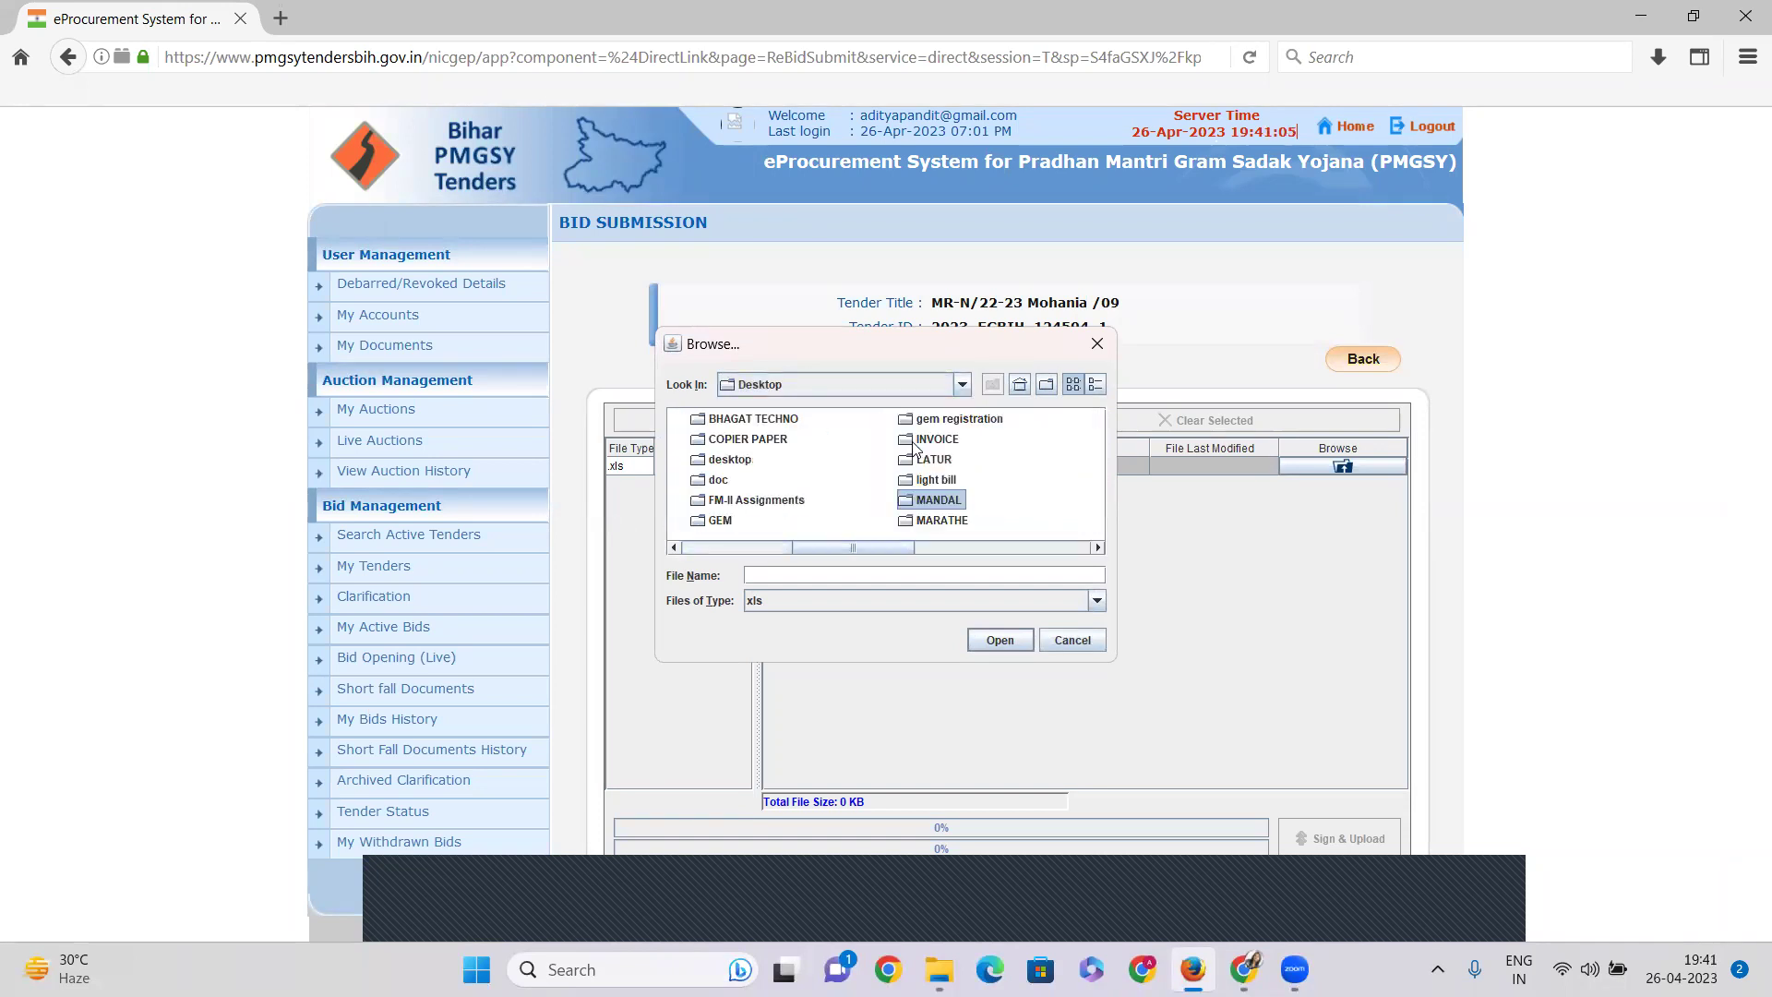
key(m)
key(Return)
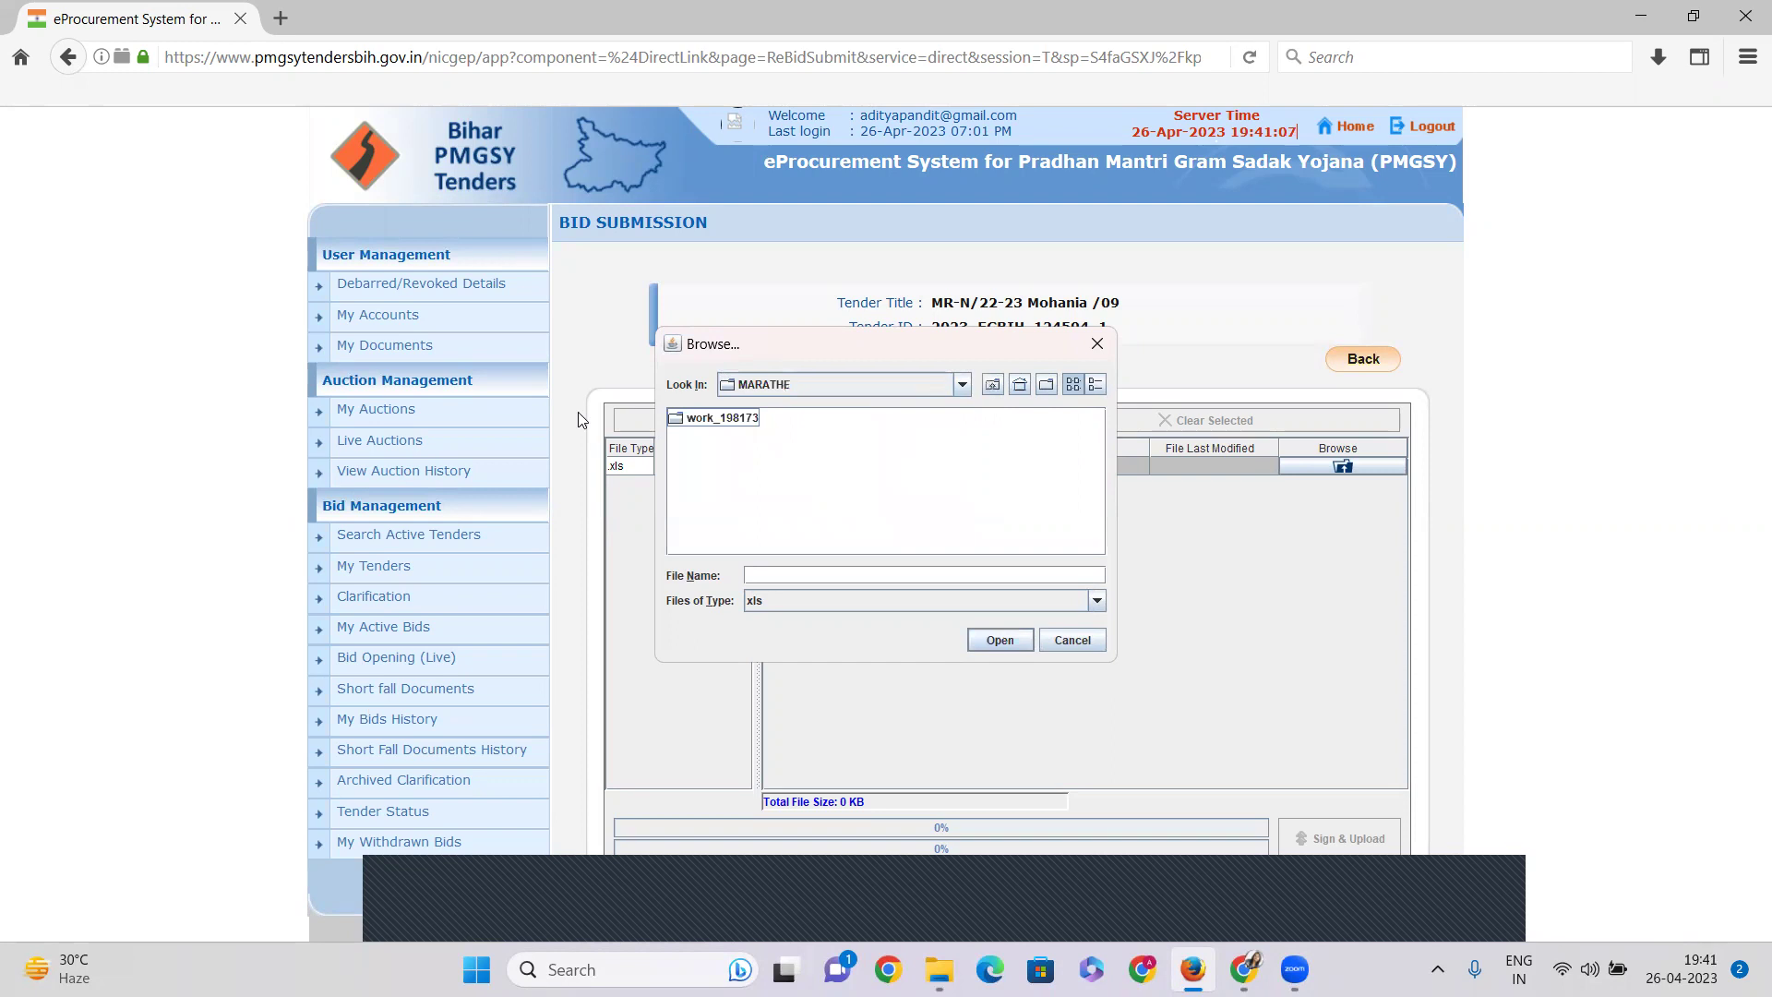
double_click(701, 418)
click(694, 423)
click(1000, 646)
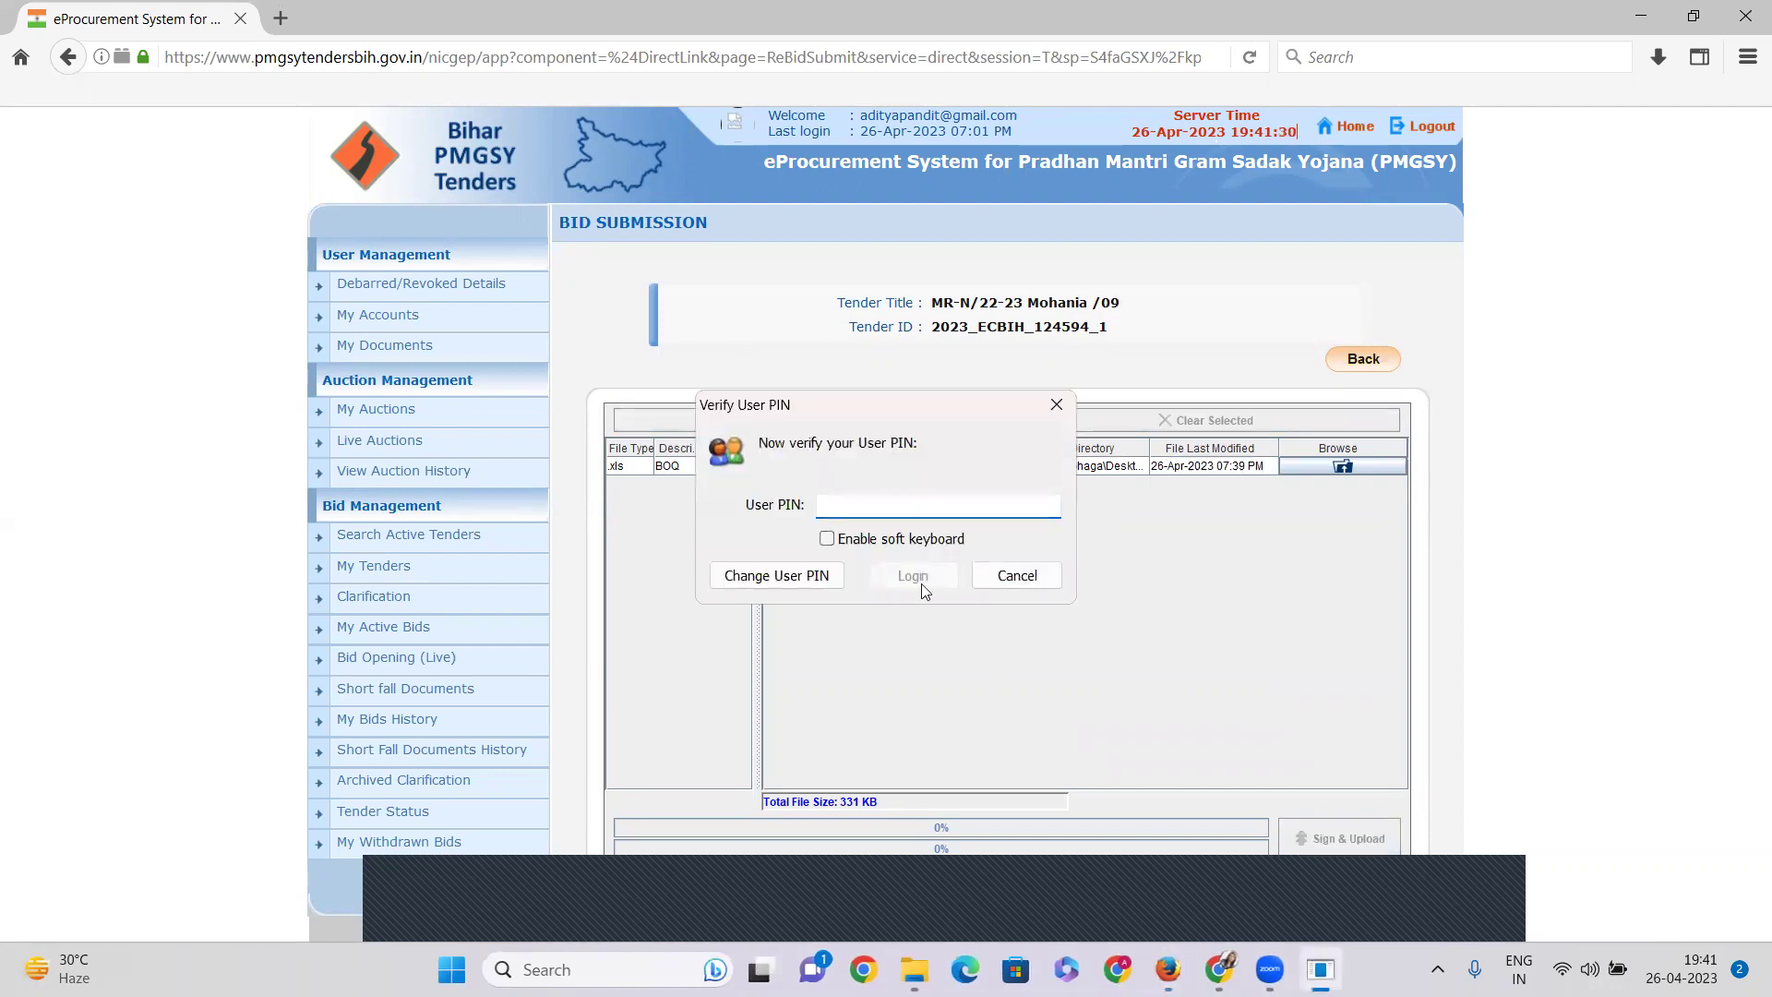
Step: Digitally sign the BOQ upload with the User PIN and acknowledge the success message
text(••••••••)
click(942, 579)
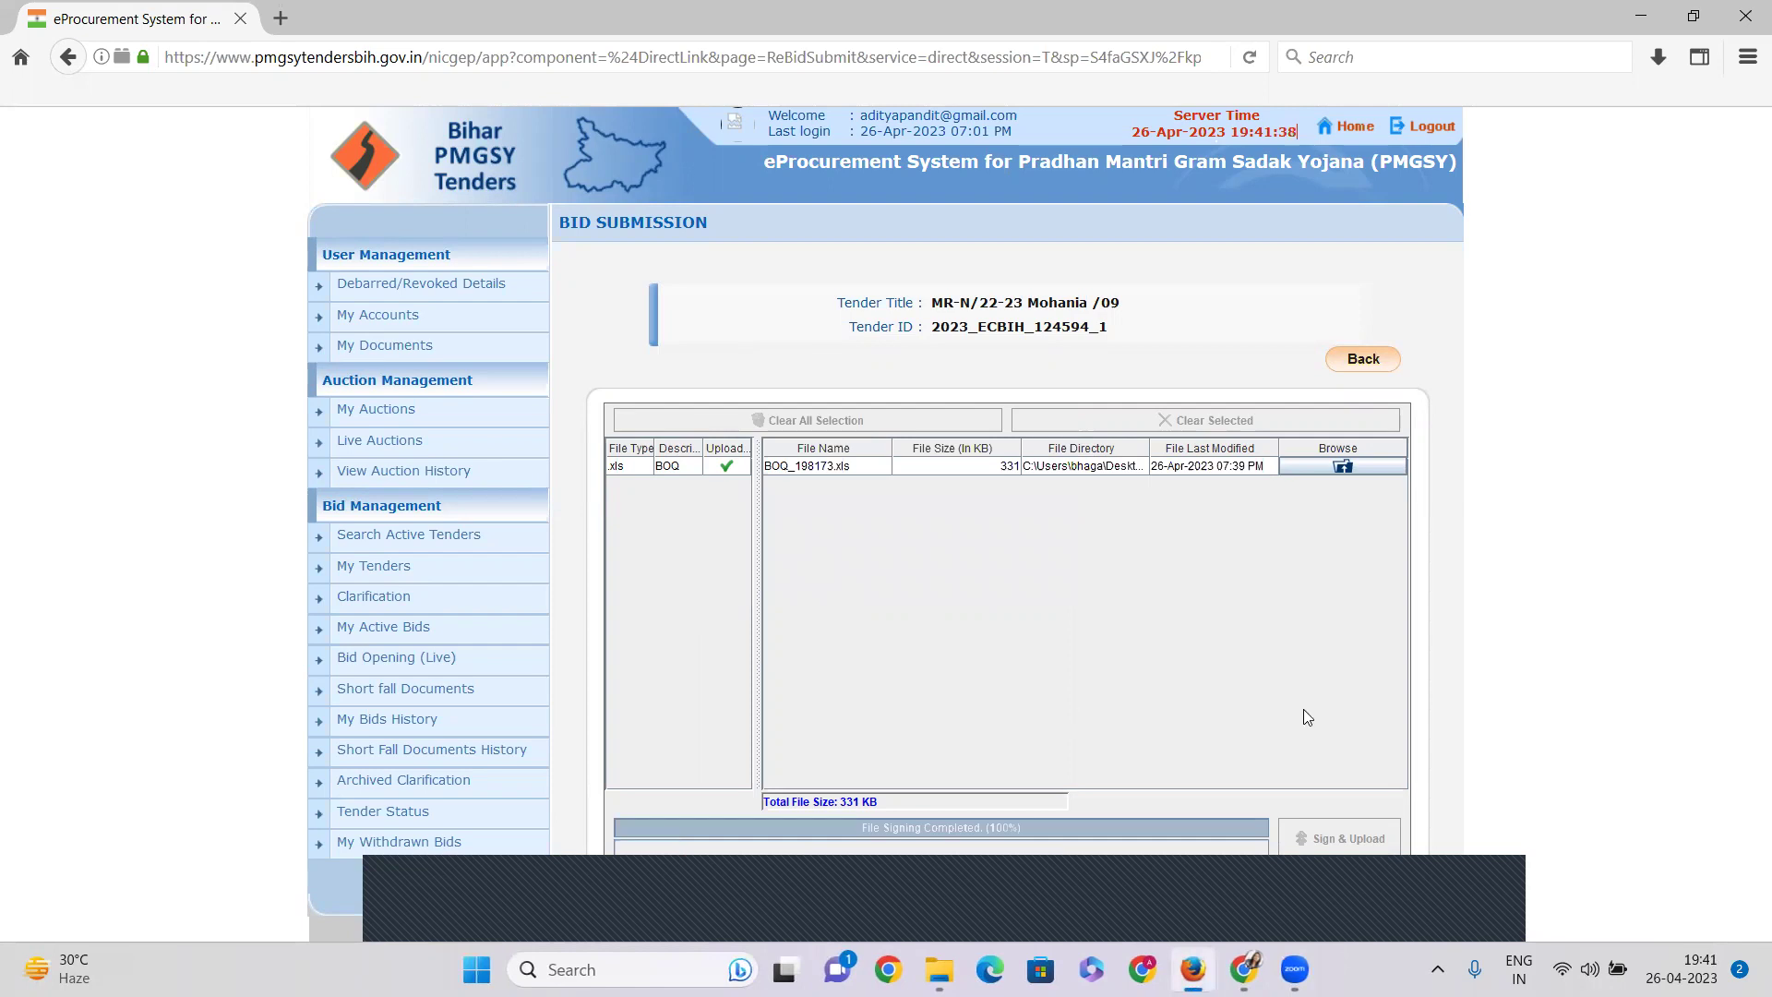
click(886, 502)
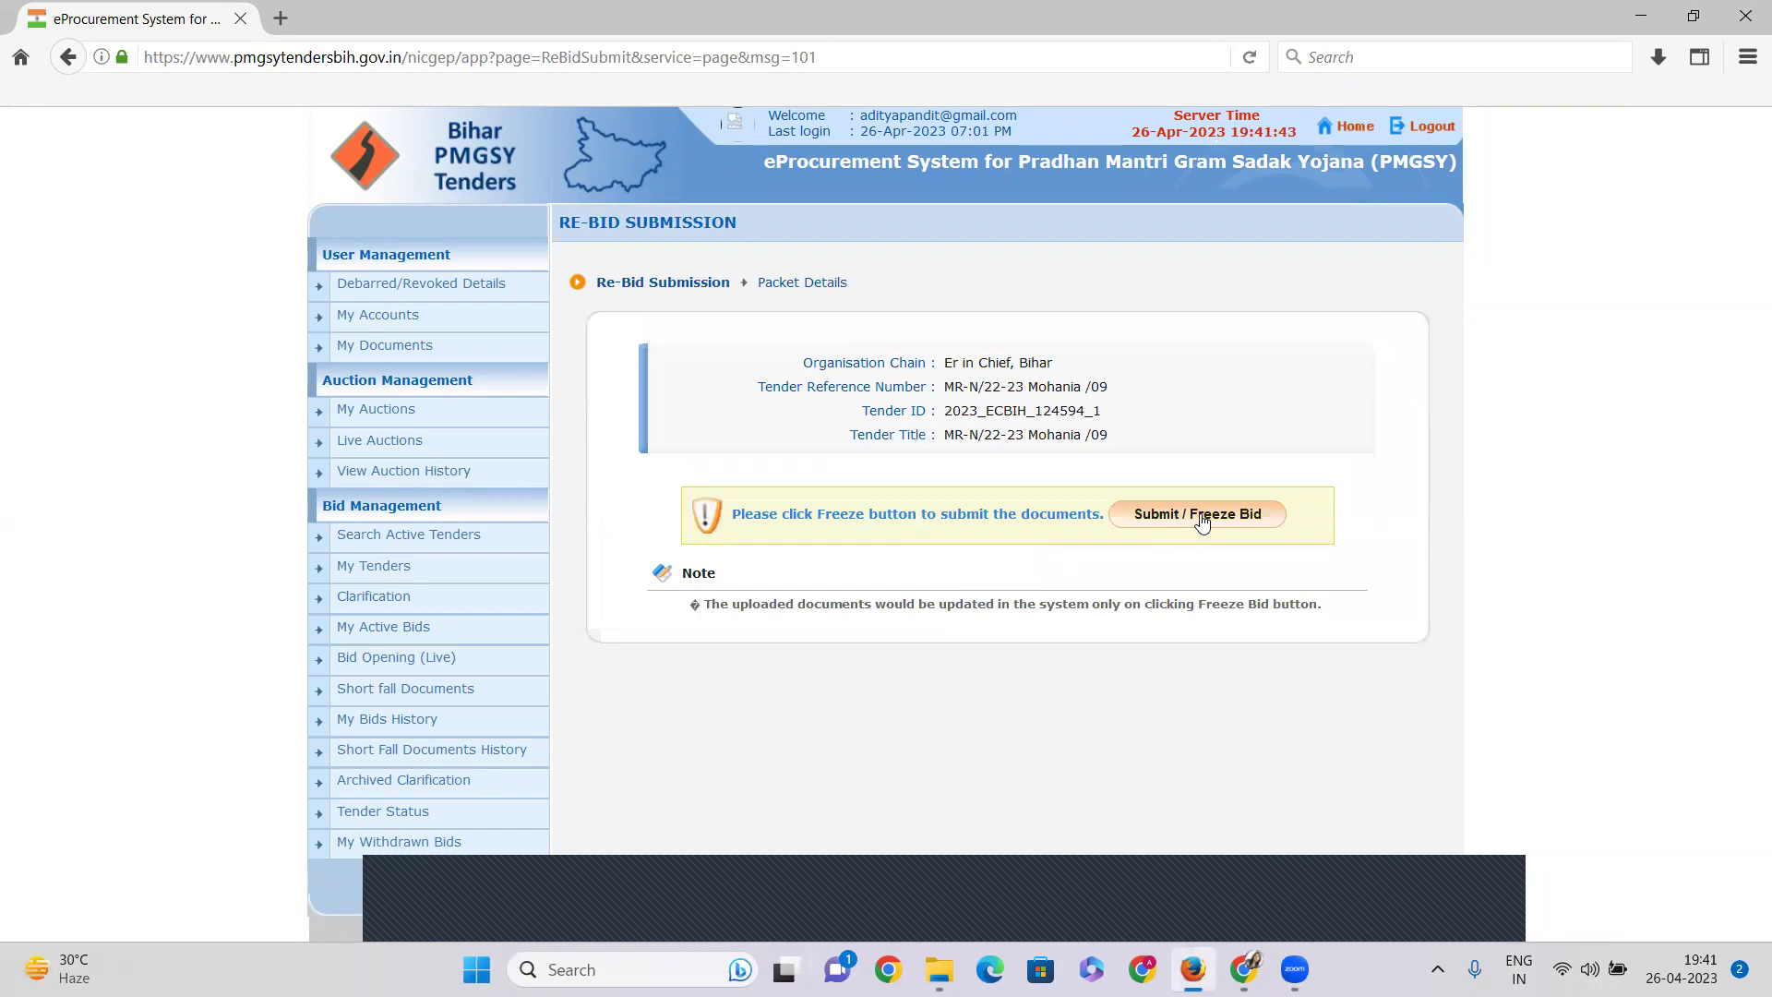
Step: Freeze the re-bid, then return to and reload My Active Bids
click(1201, 519)
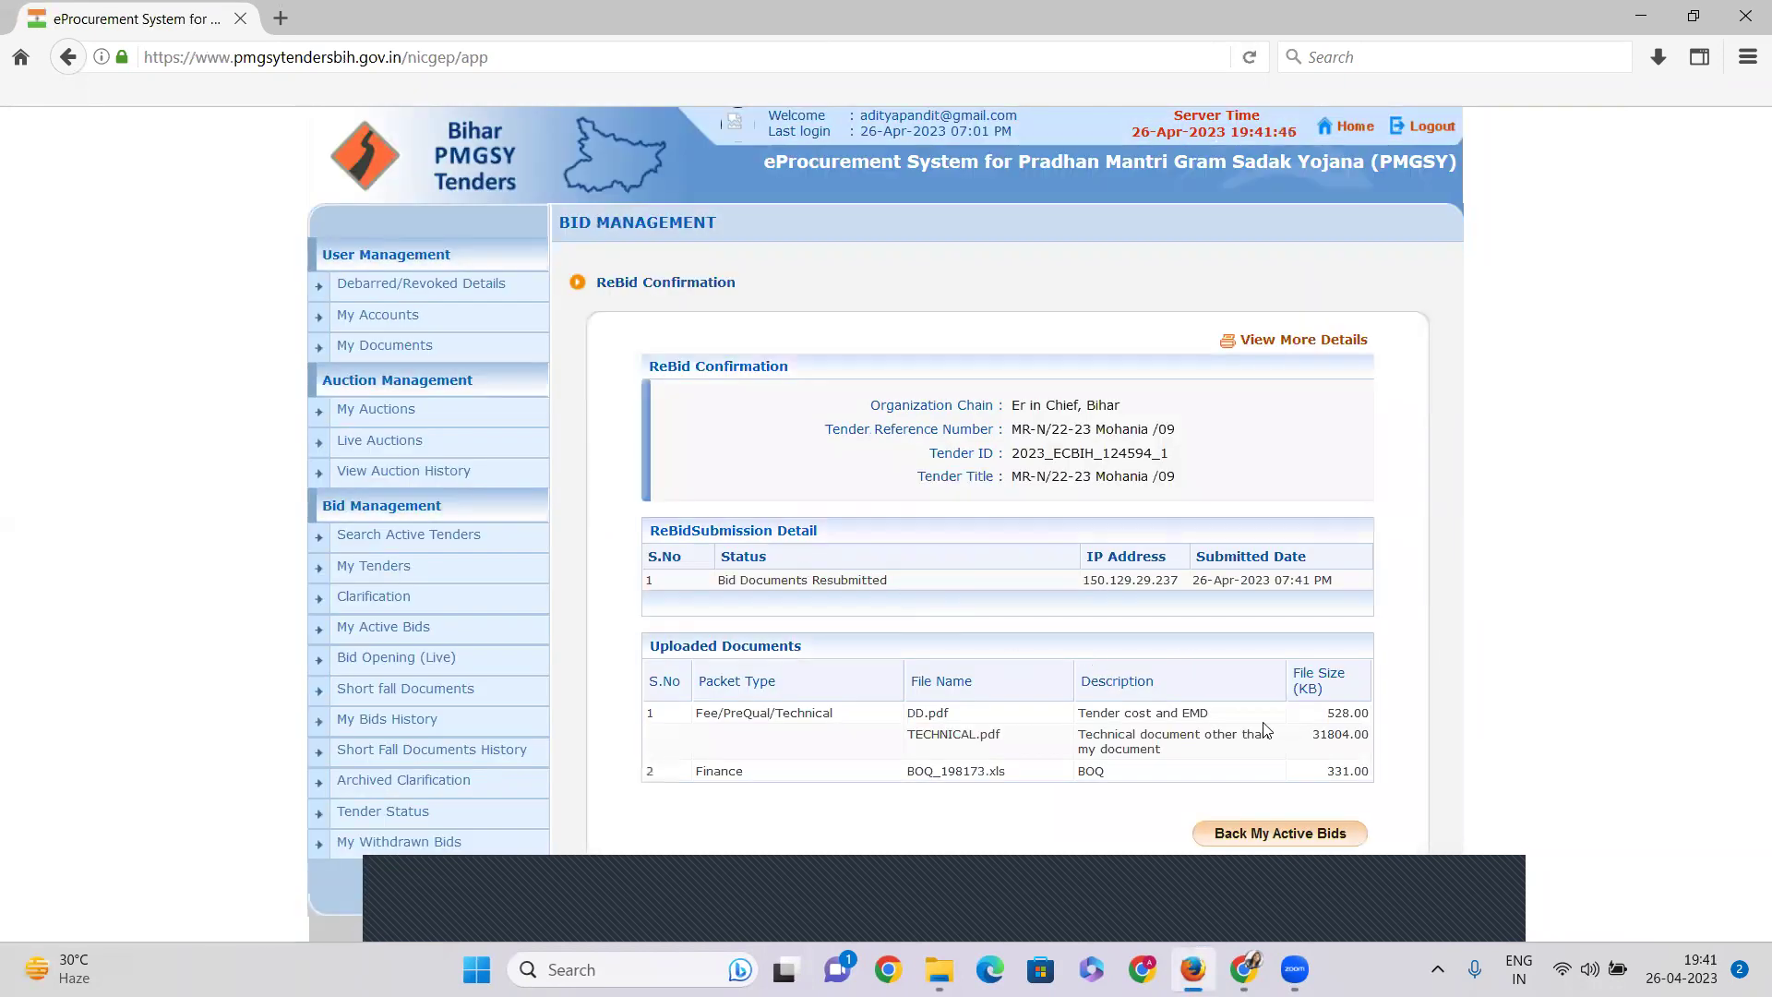
click(1284, 839)
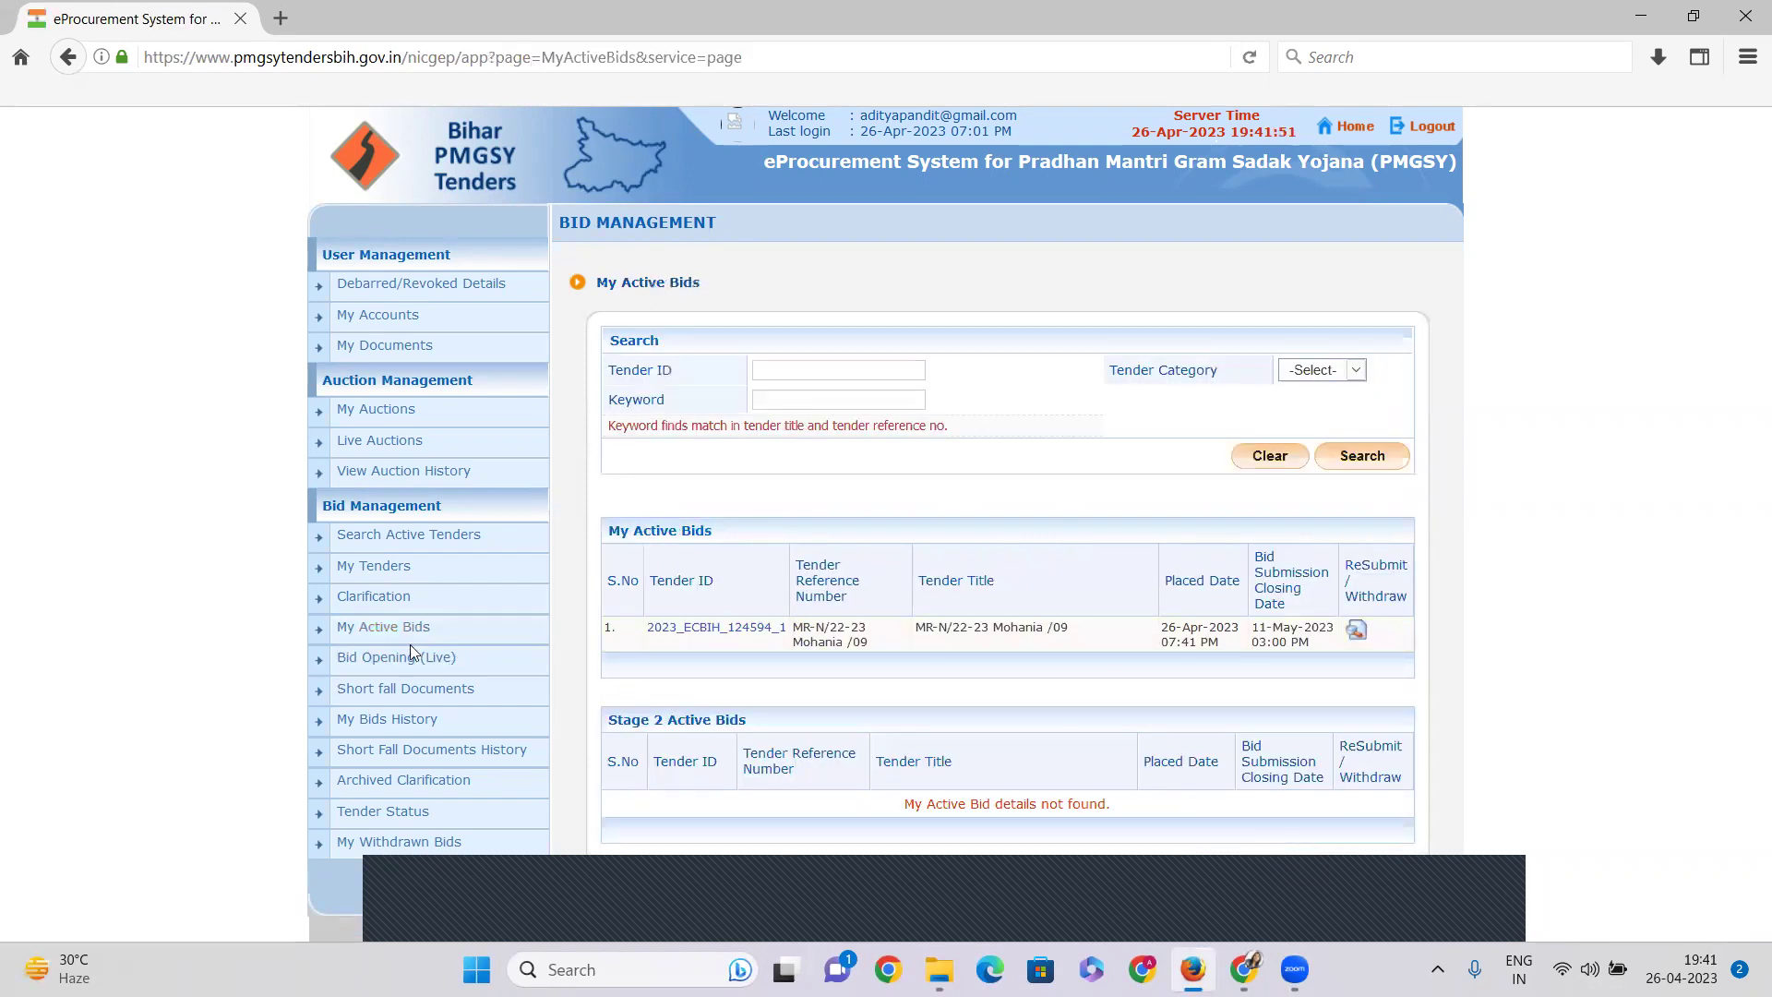
click(393, 628)
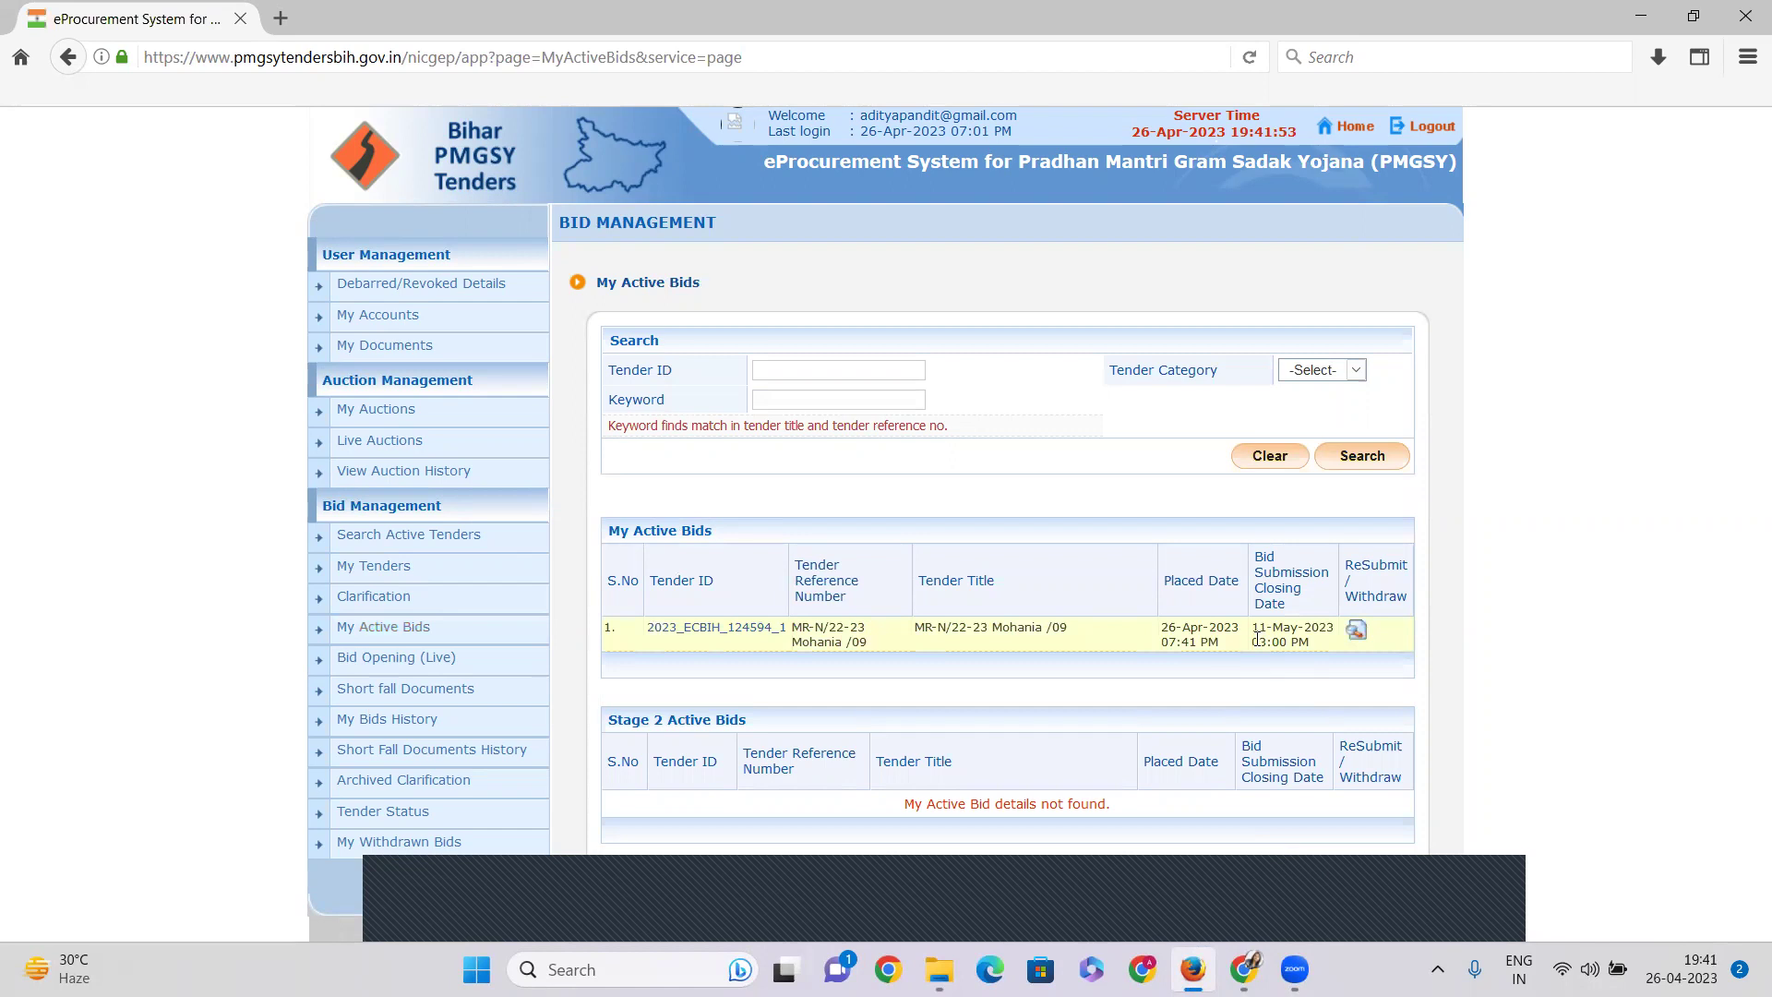
Step: Check the bid's placed date, closing date 11-May-2023 03:00 PM, and tender reference 2023_ECBIH_124594_1
triple_click(1217, 627)
drag(1162, 627, 1198, 641)
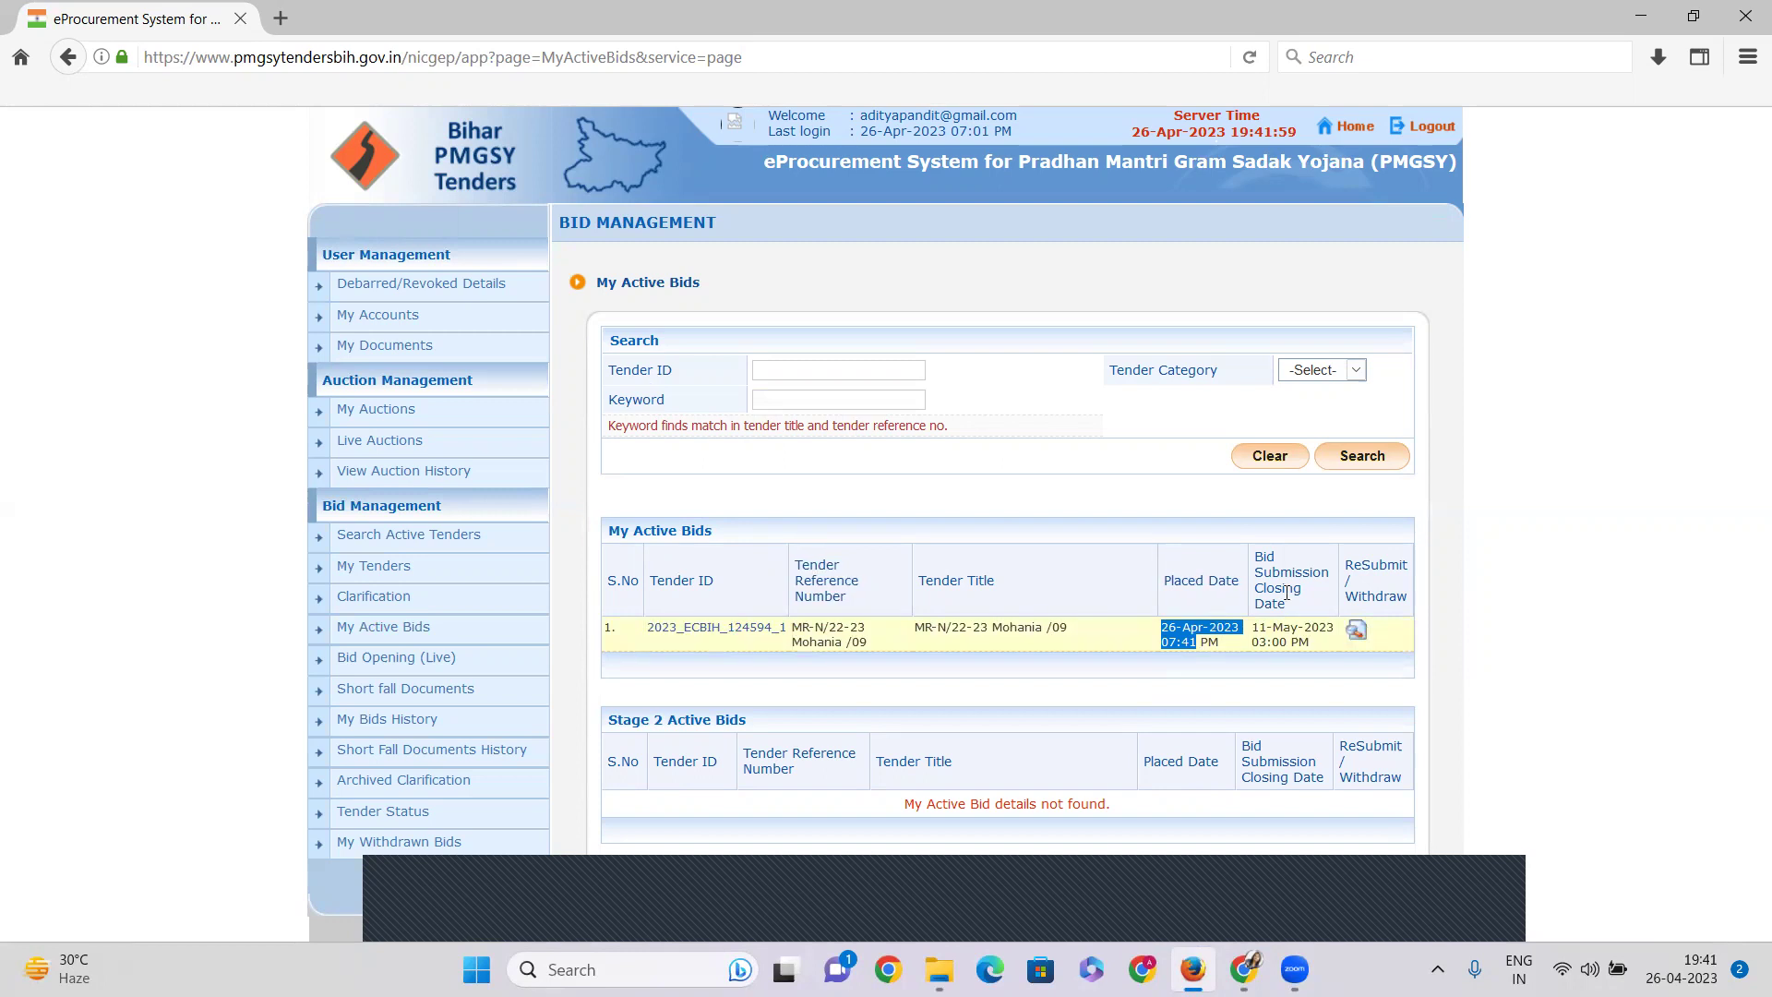
click(1289, 630)
drag(1261, 623, 1300, 641)
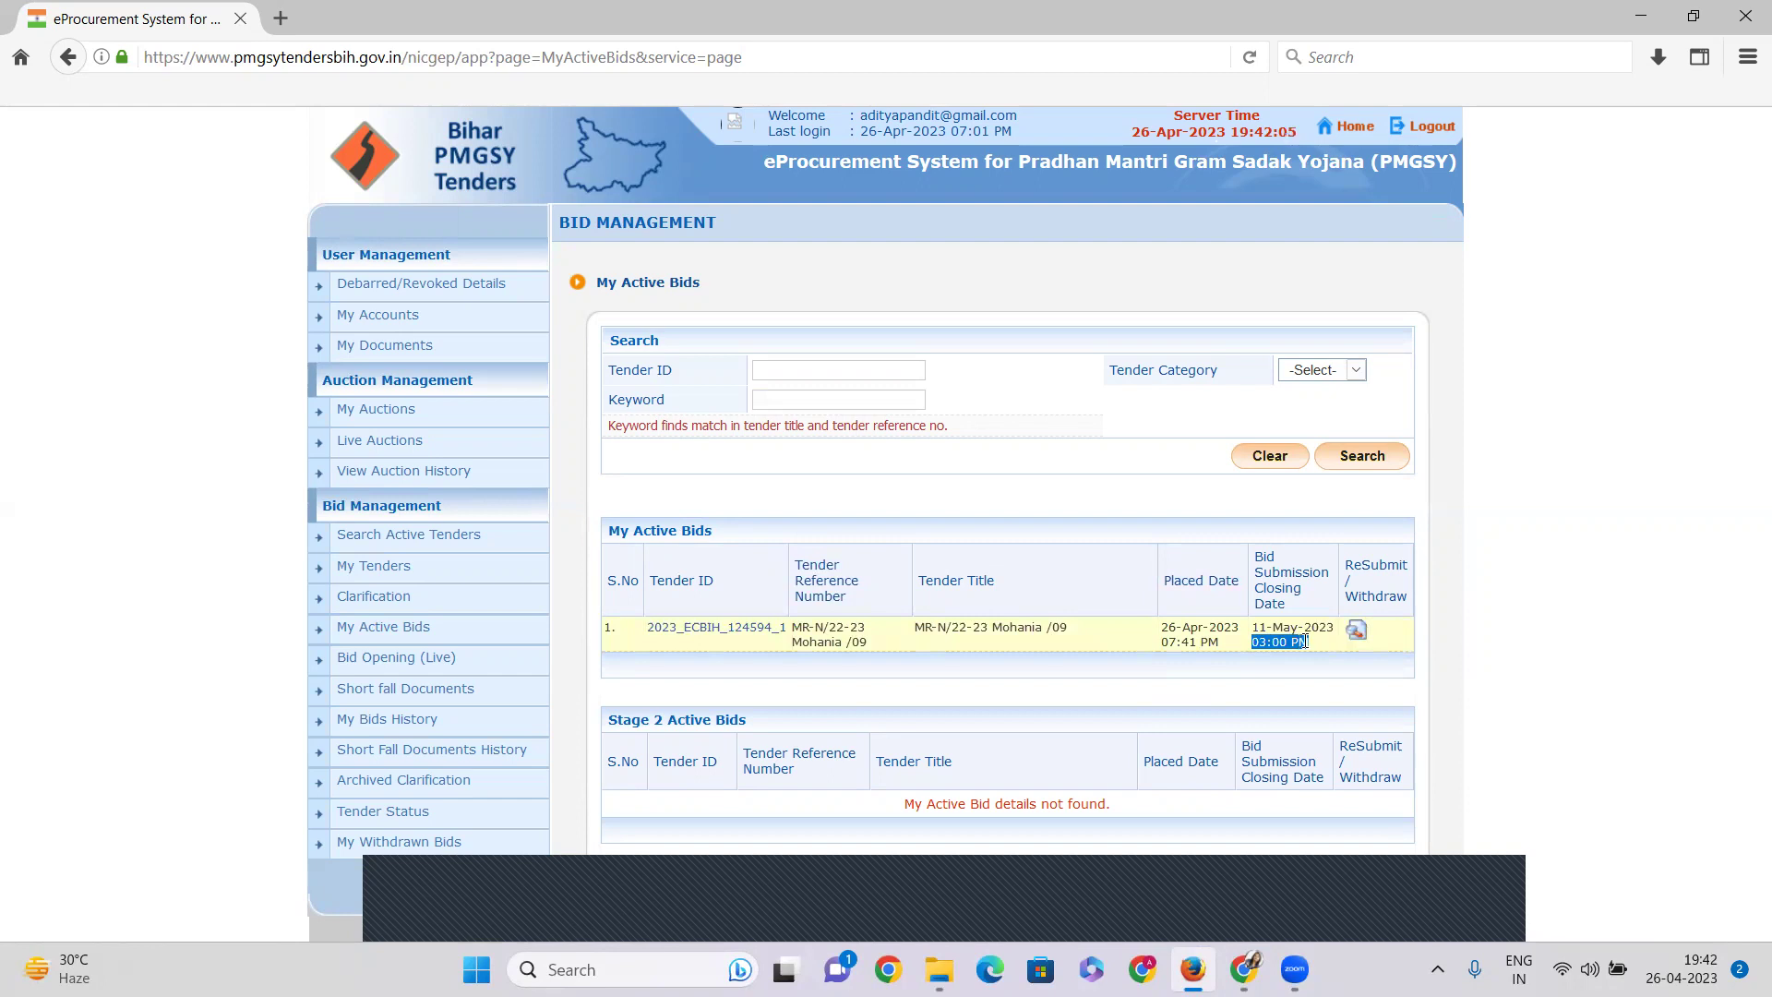
click(921, 635)
drag(875, 648, 801, 617)
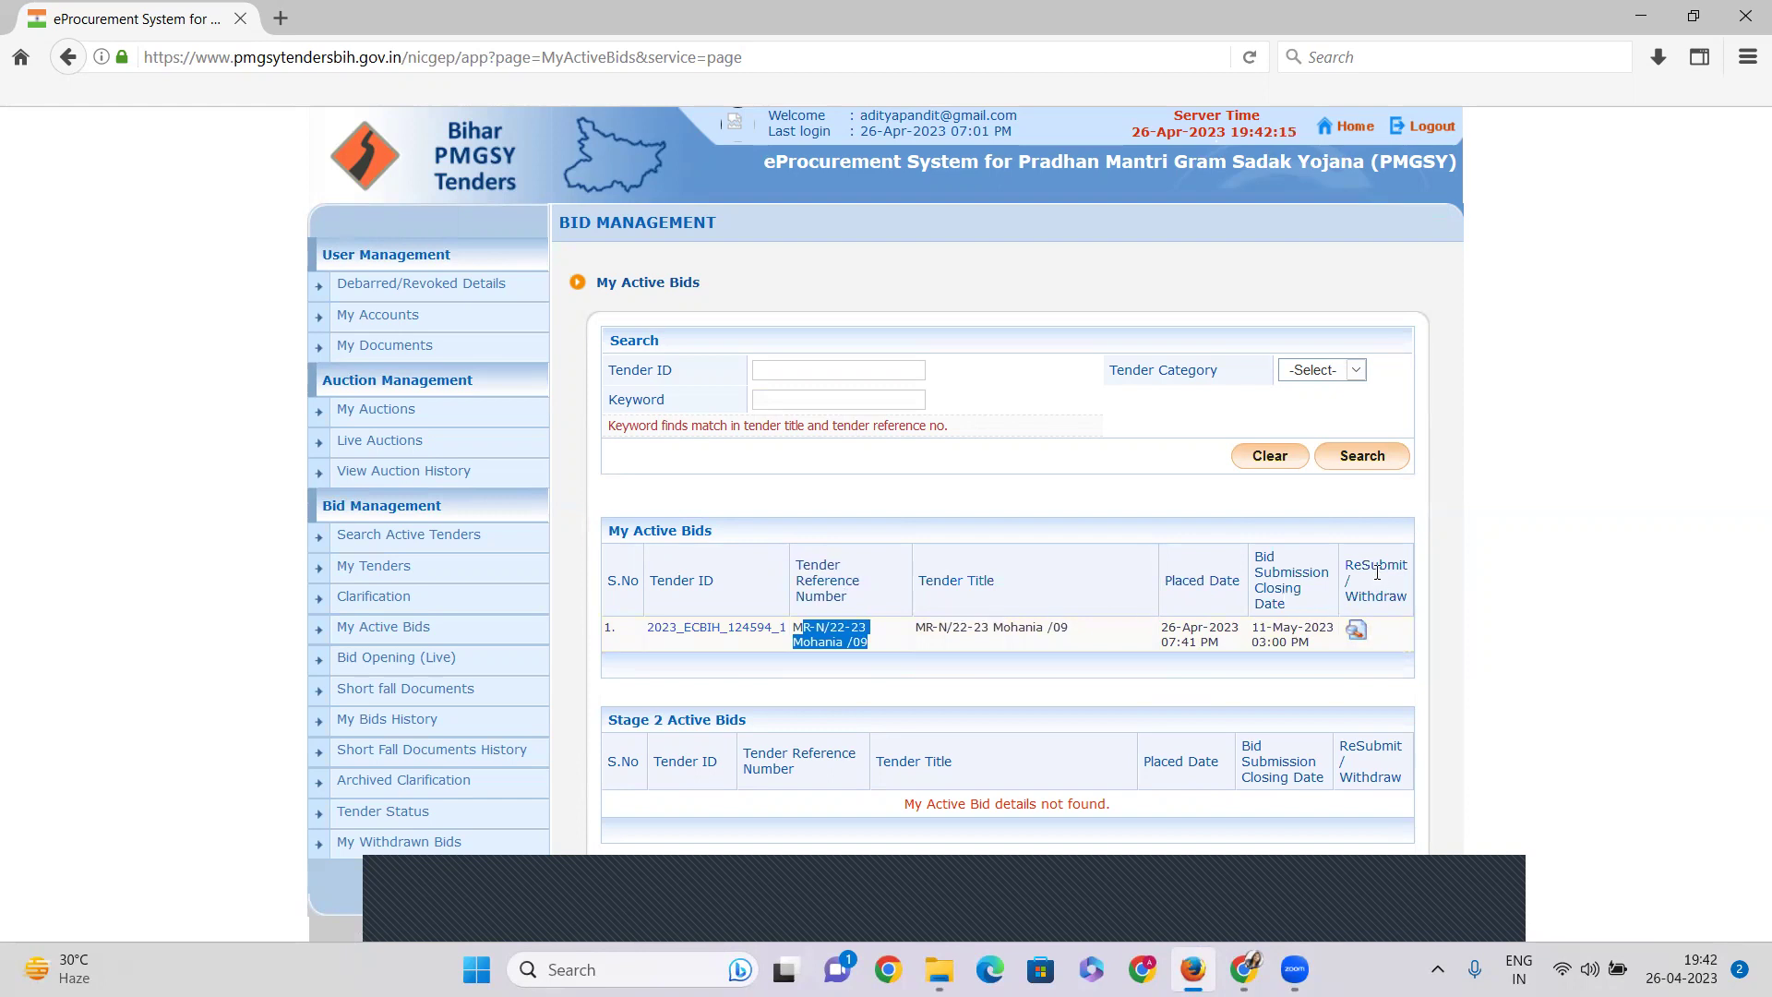
Step: Open the ReSubmit/Withdraw details for tender MR-N/22-23 Mohania /09 and choose Withdraw
click(1356, 629)
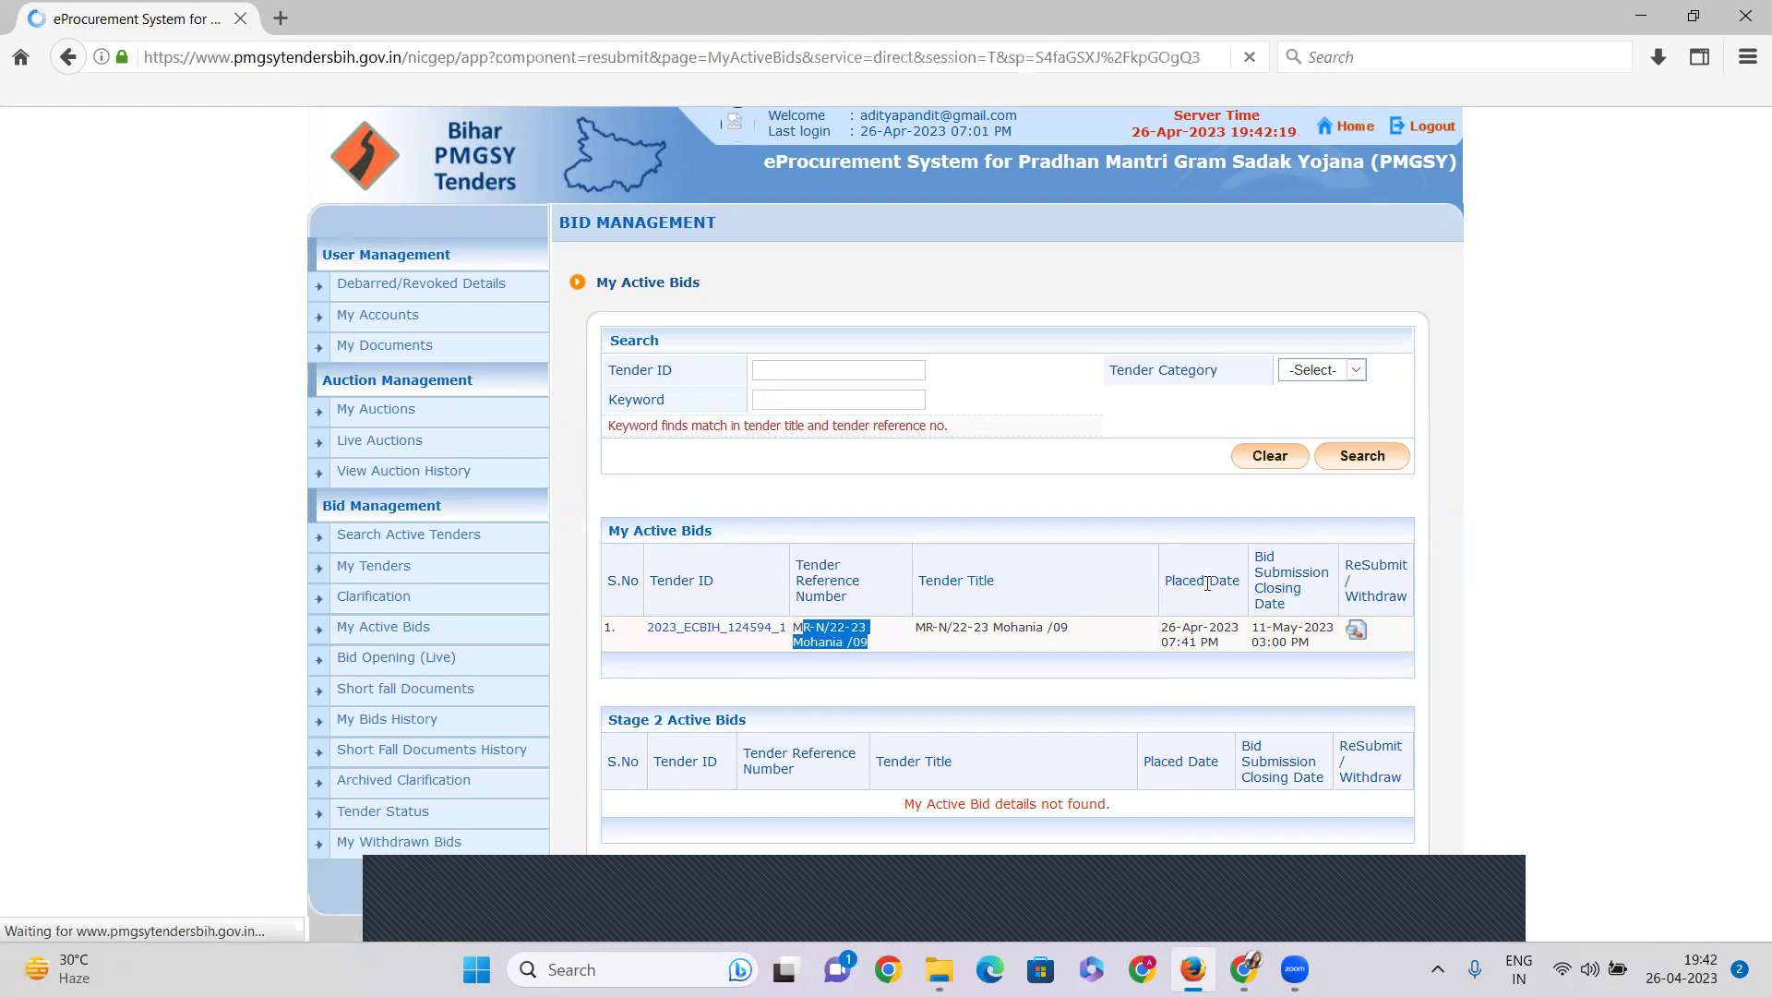
scroll(1078, 501, down, 3)
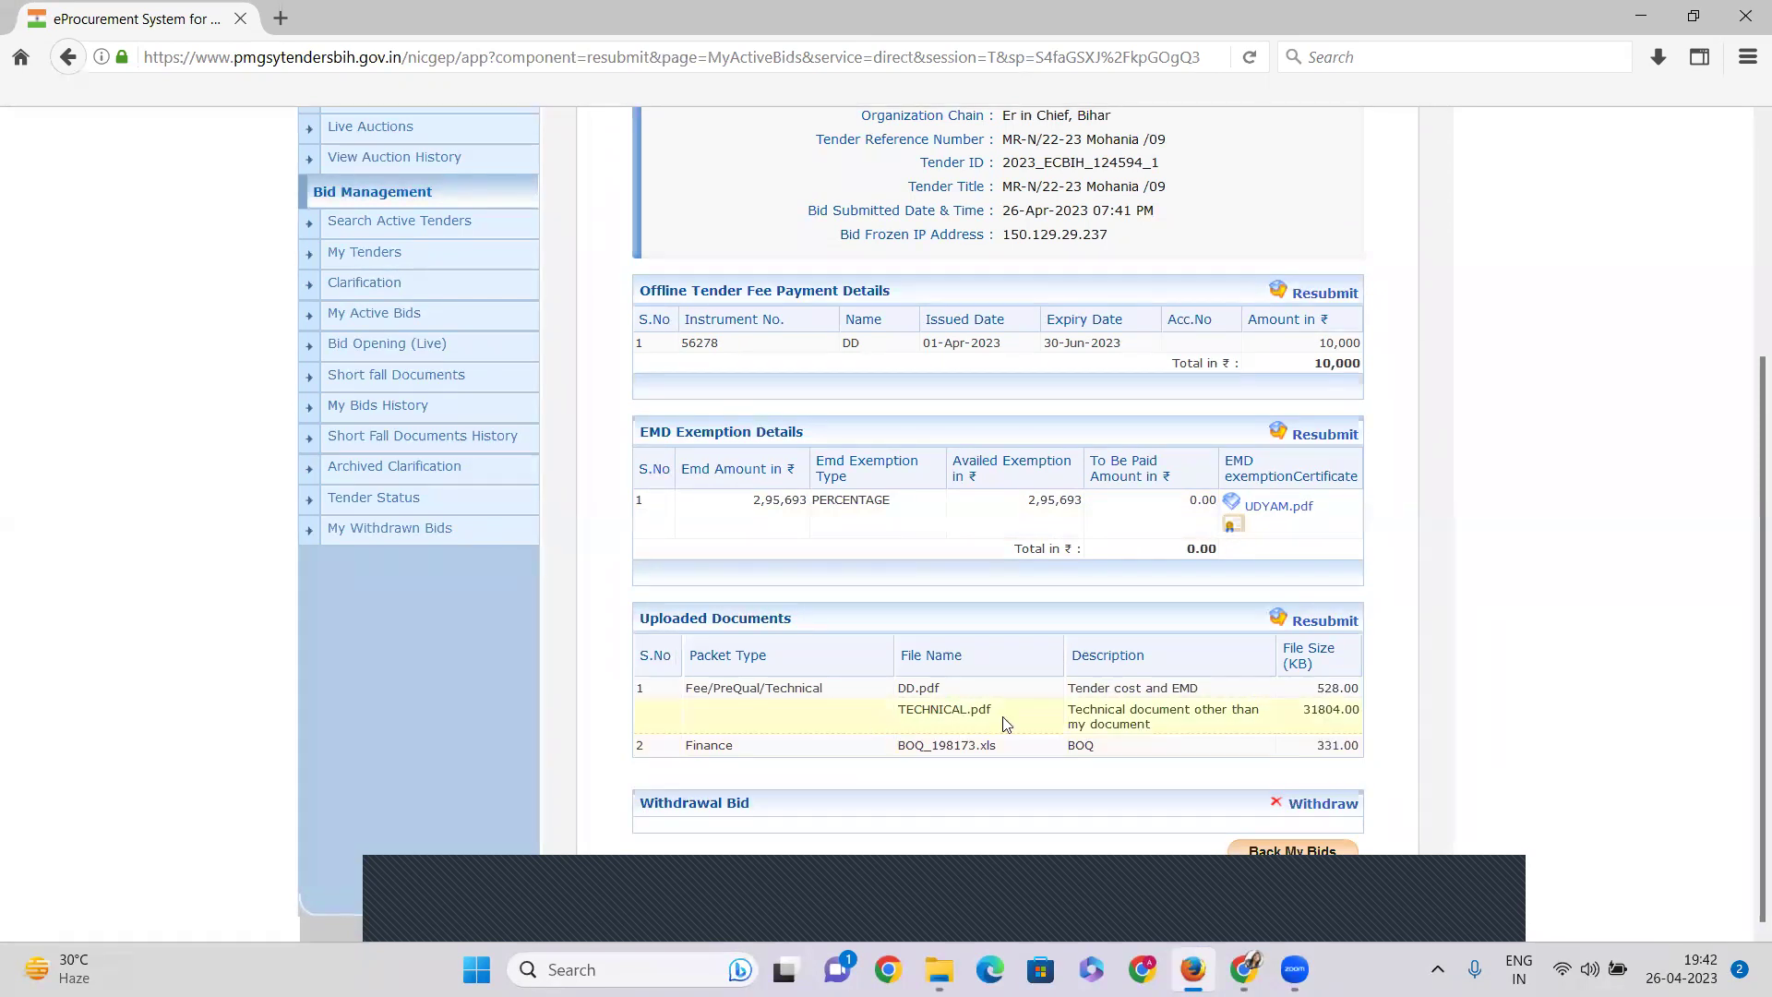
scroll(938, 520, up, 2)
scroll(932, 532, up, 1)
scroll(938, 544, down, 3)
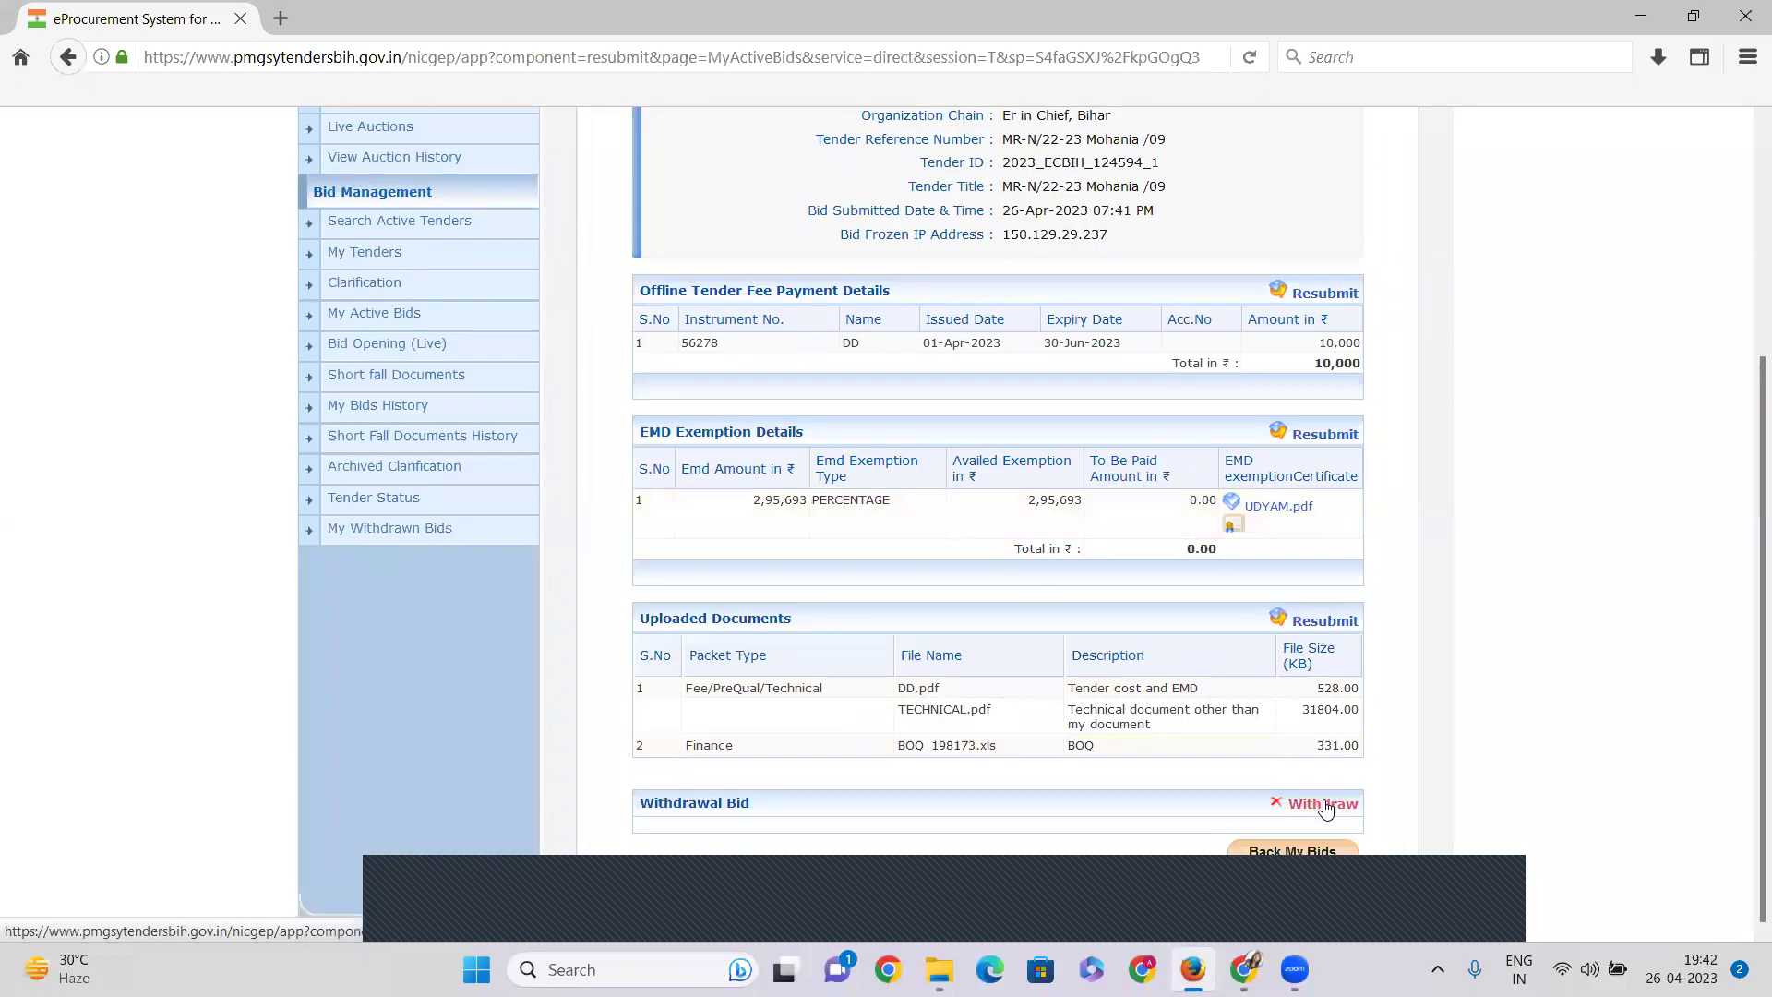
click(1327, 810)
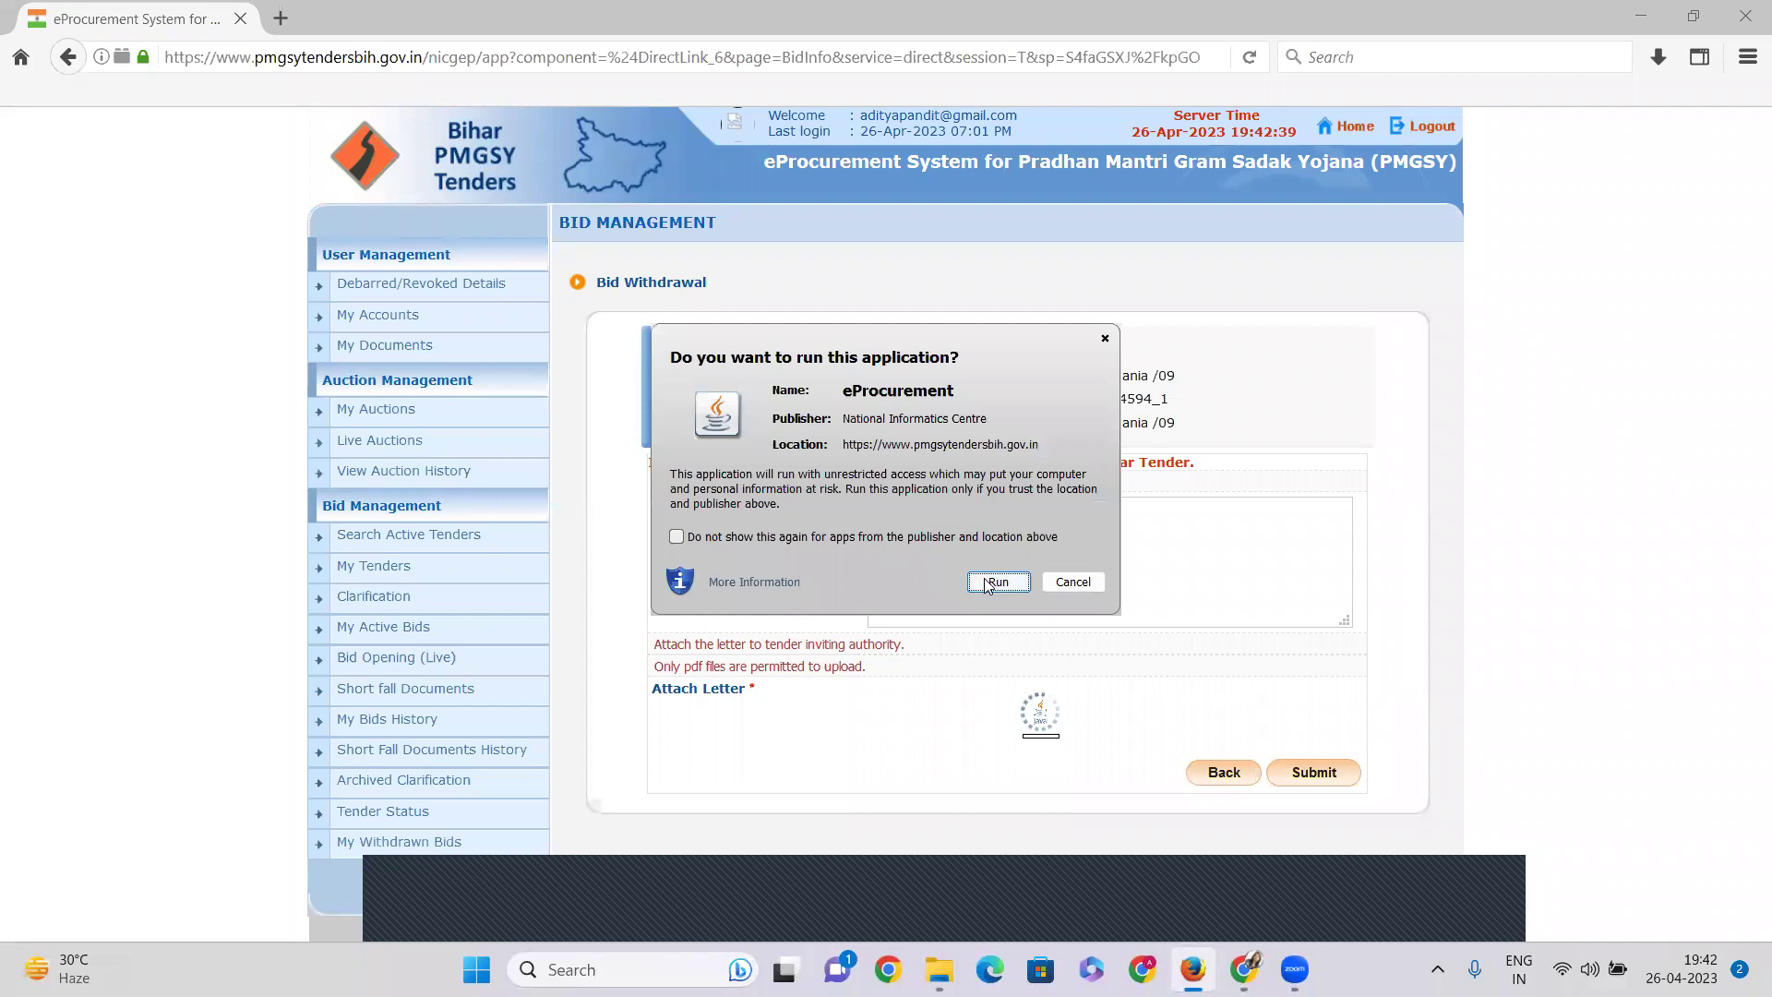
Step: Let the signing applet run and enter the withdrawal reason "by mistake"
click(994, 582)
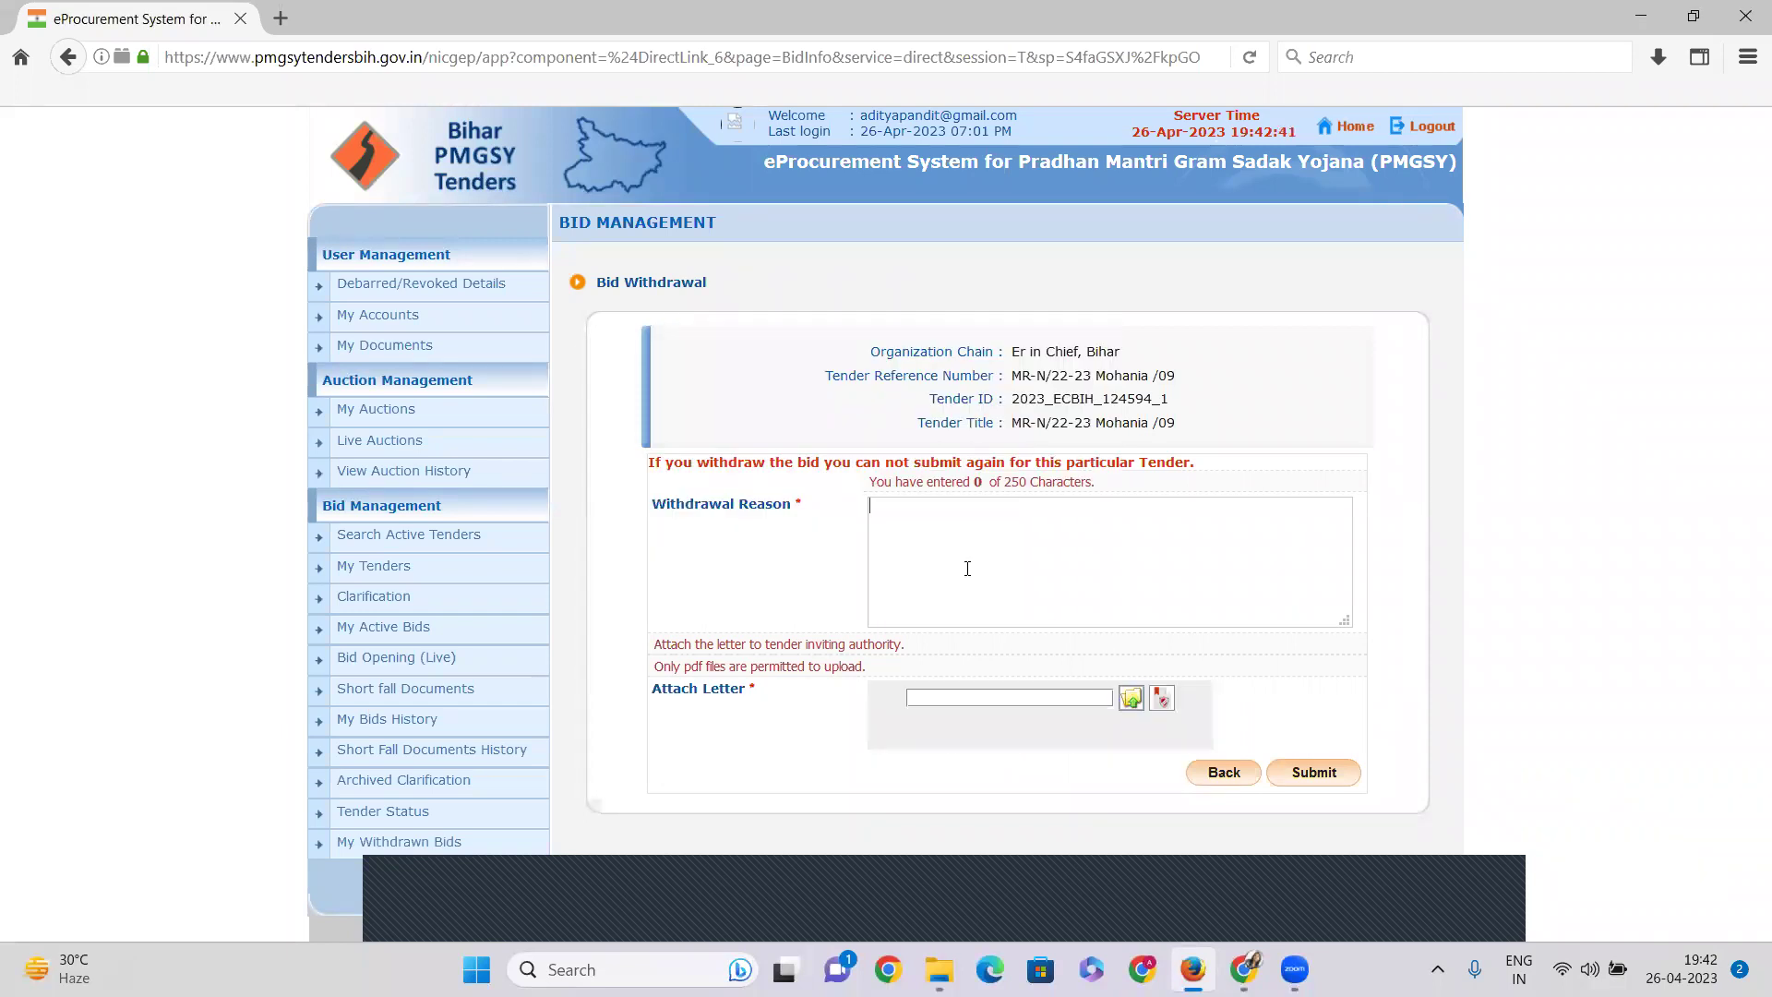
text(mis)
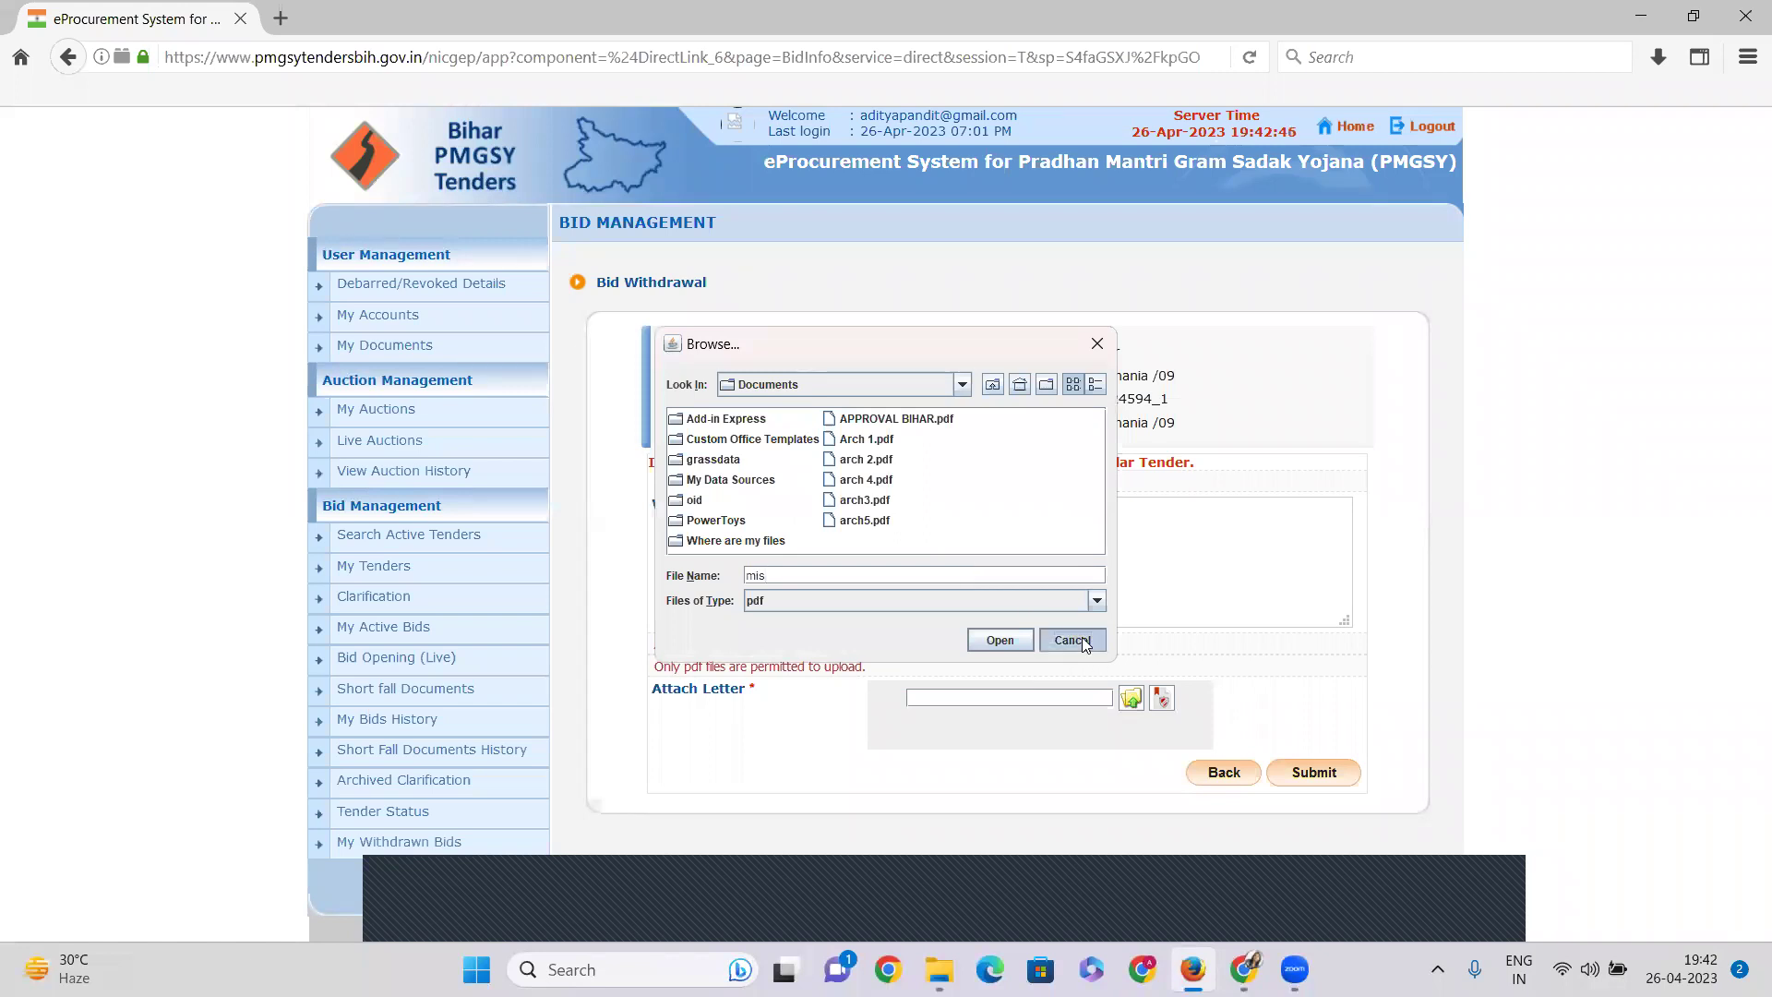
click(1084, 642)
text(y mis)
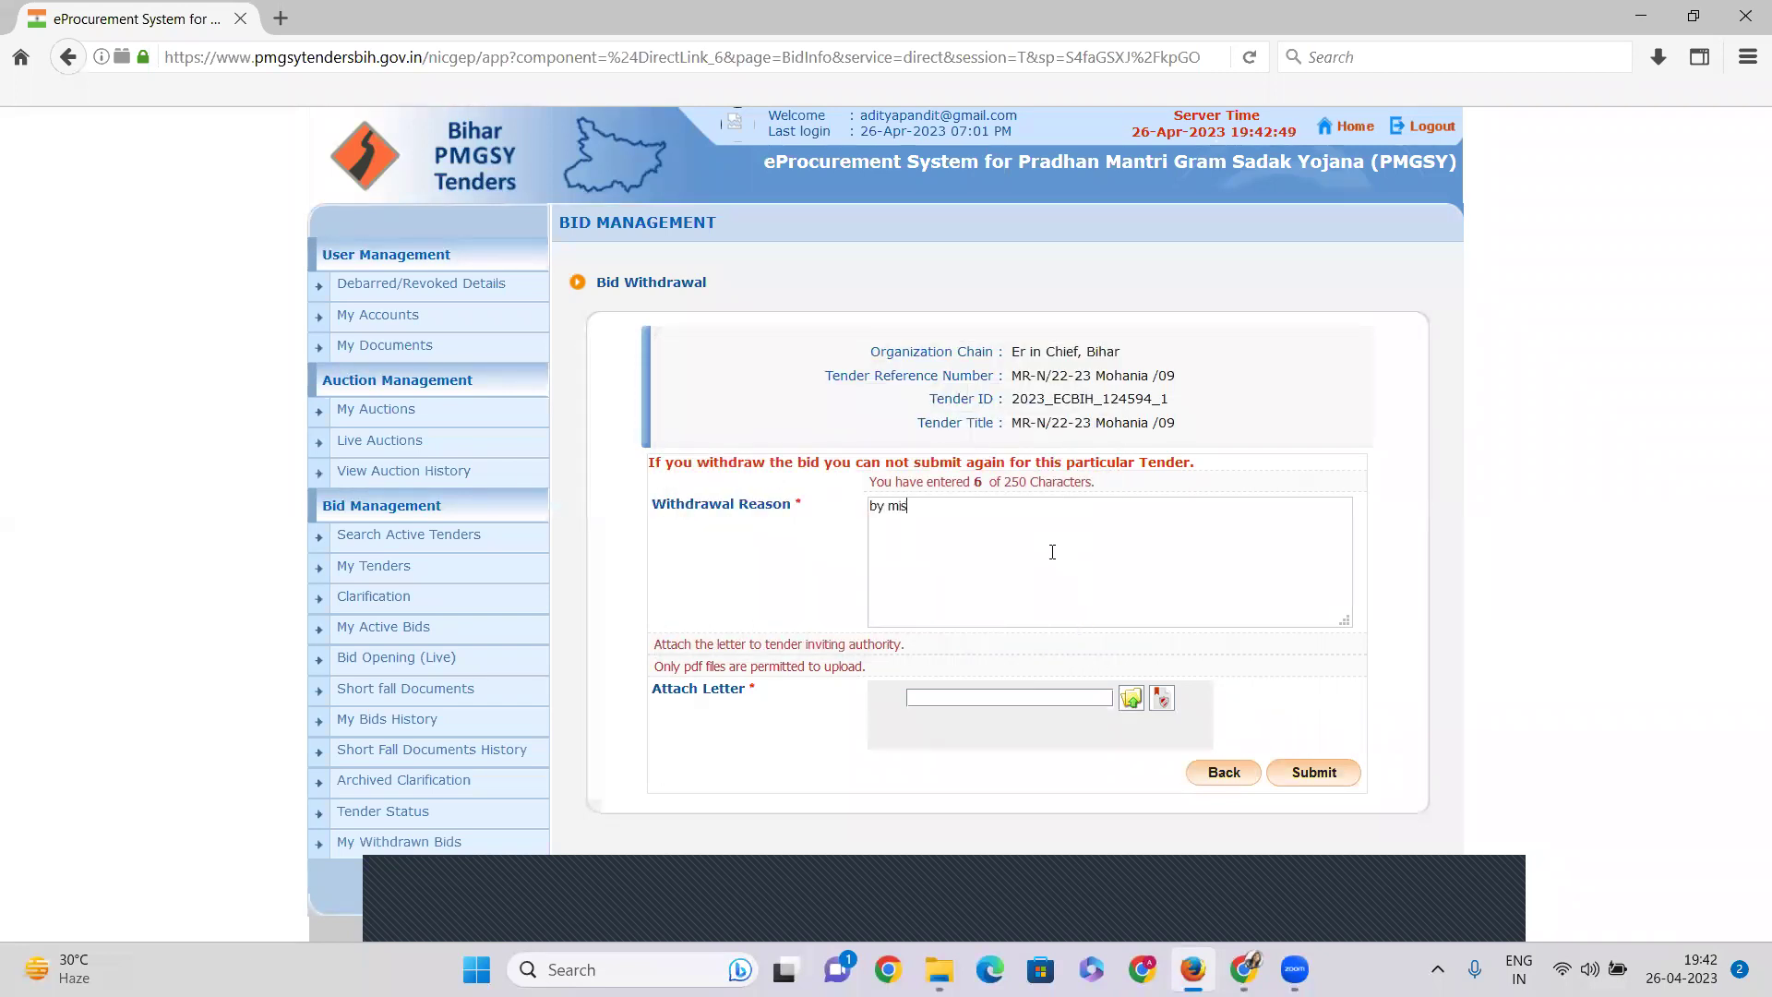
text(takr)
key(BackSpace)
text(e)
Step: Attach arch5.pdf as the withdrawal letter, sign it with the PIN, and submit
click(1133, 699)
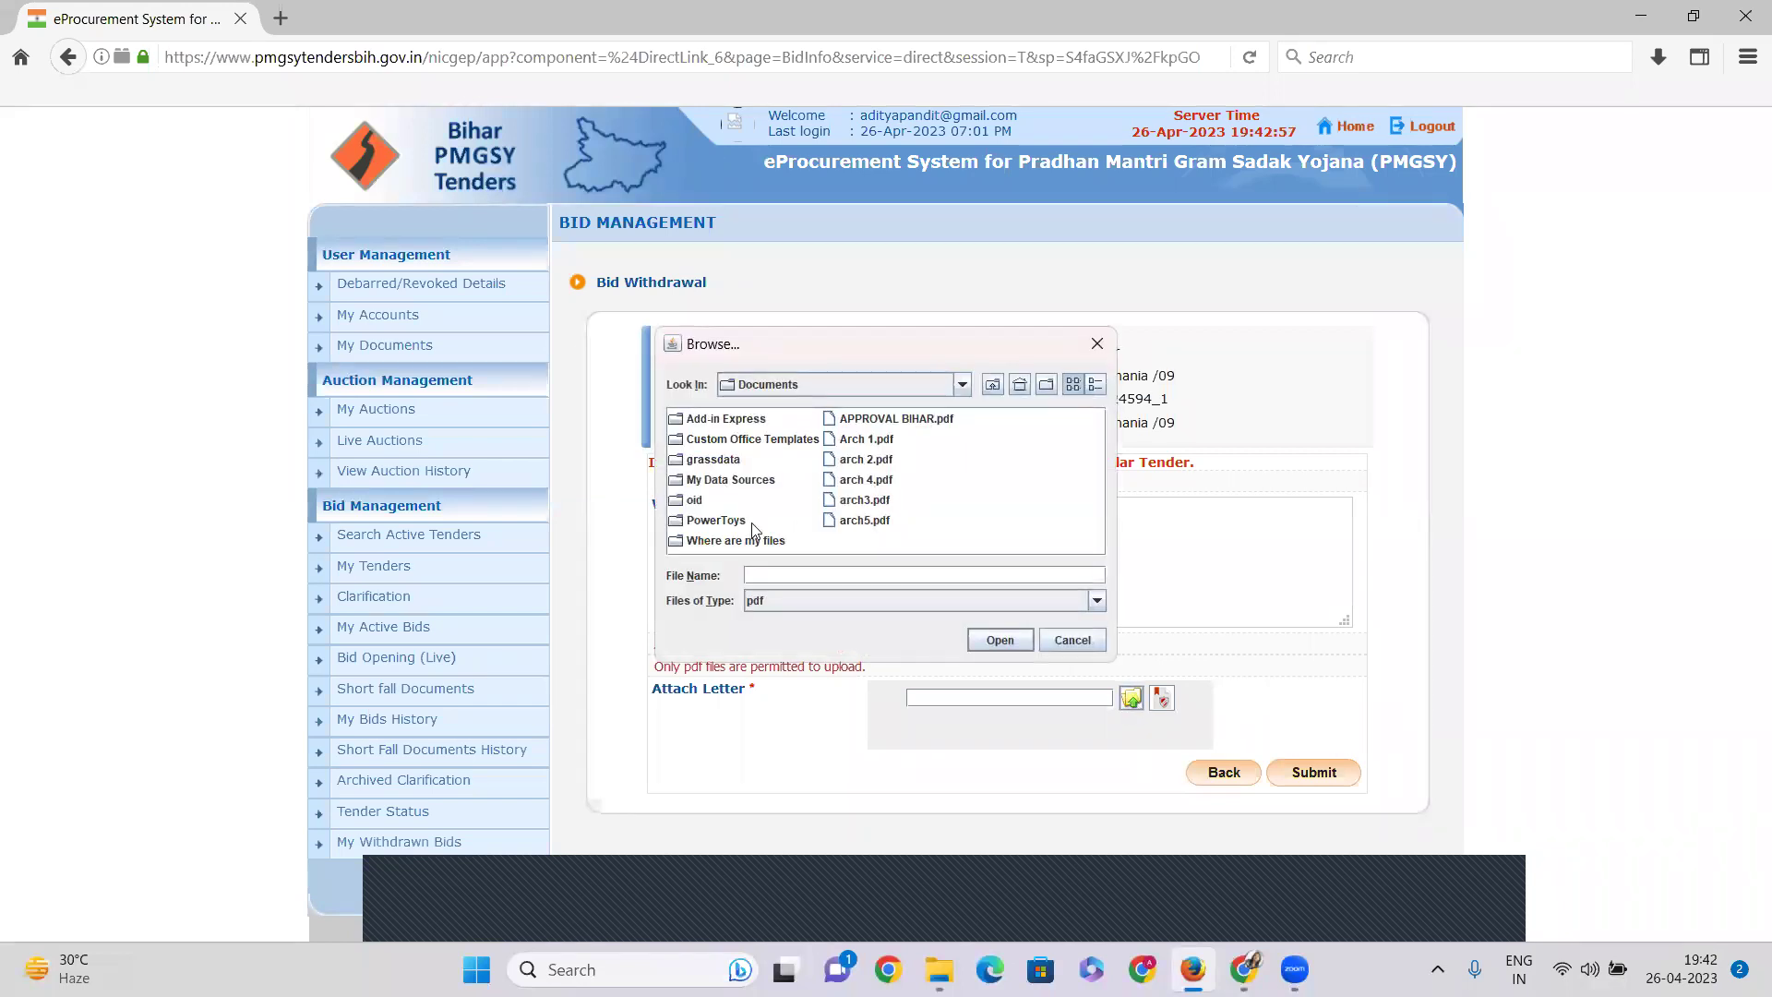
click(855, 522)
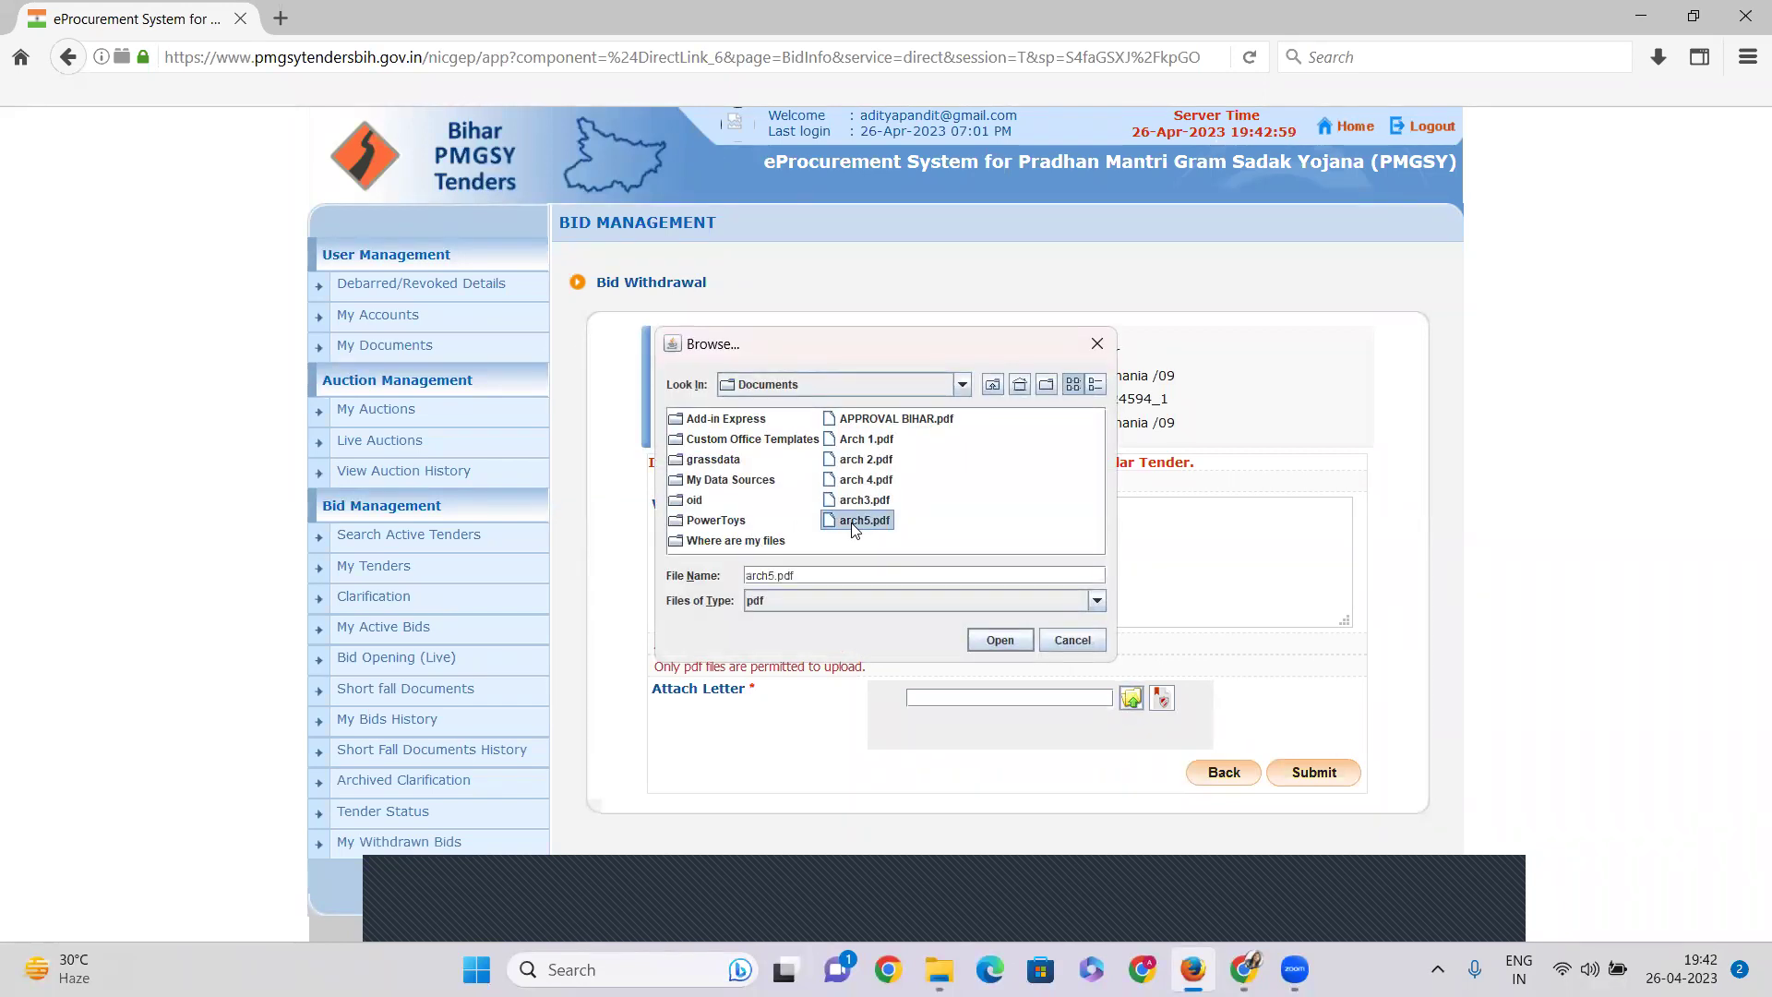
click(999, 640)
click(1163, 704)
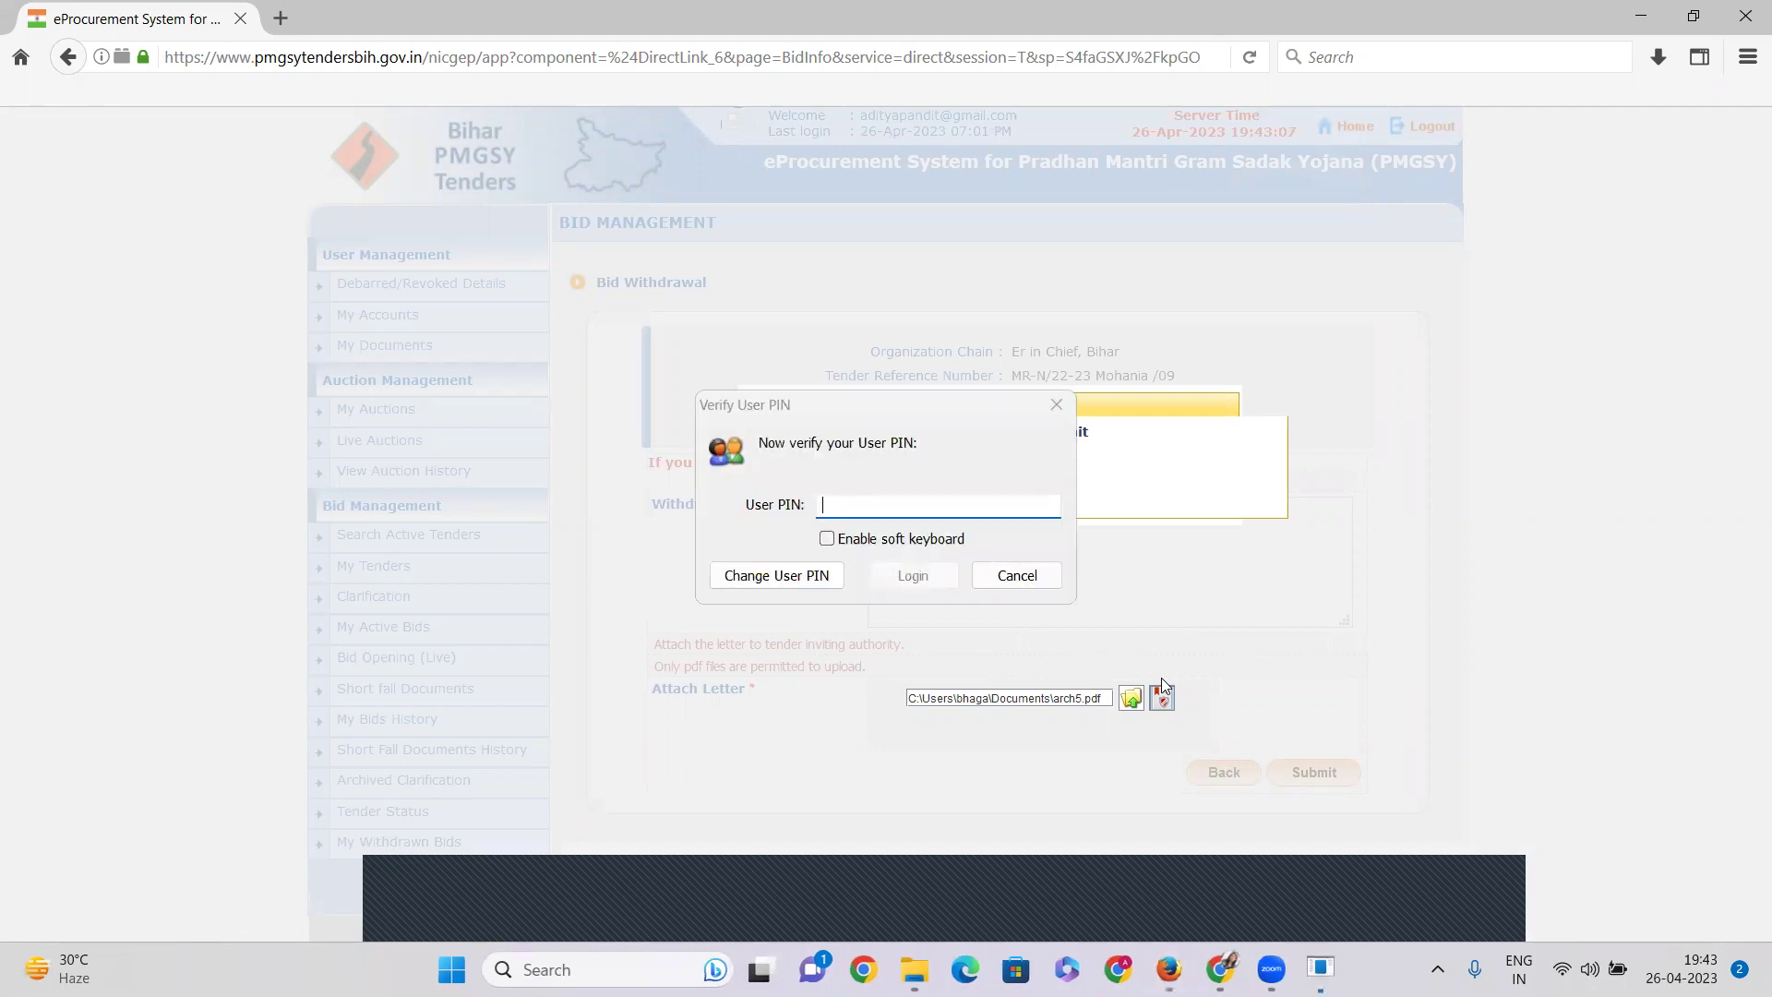
text(••••)
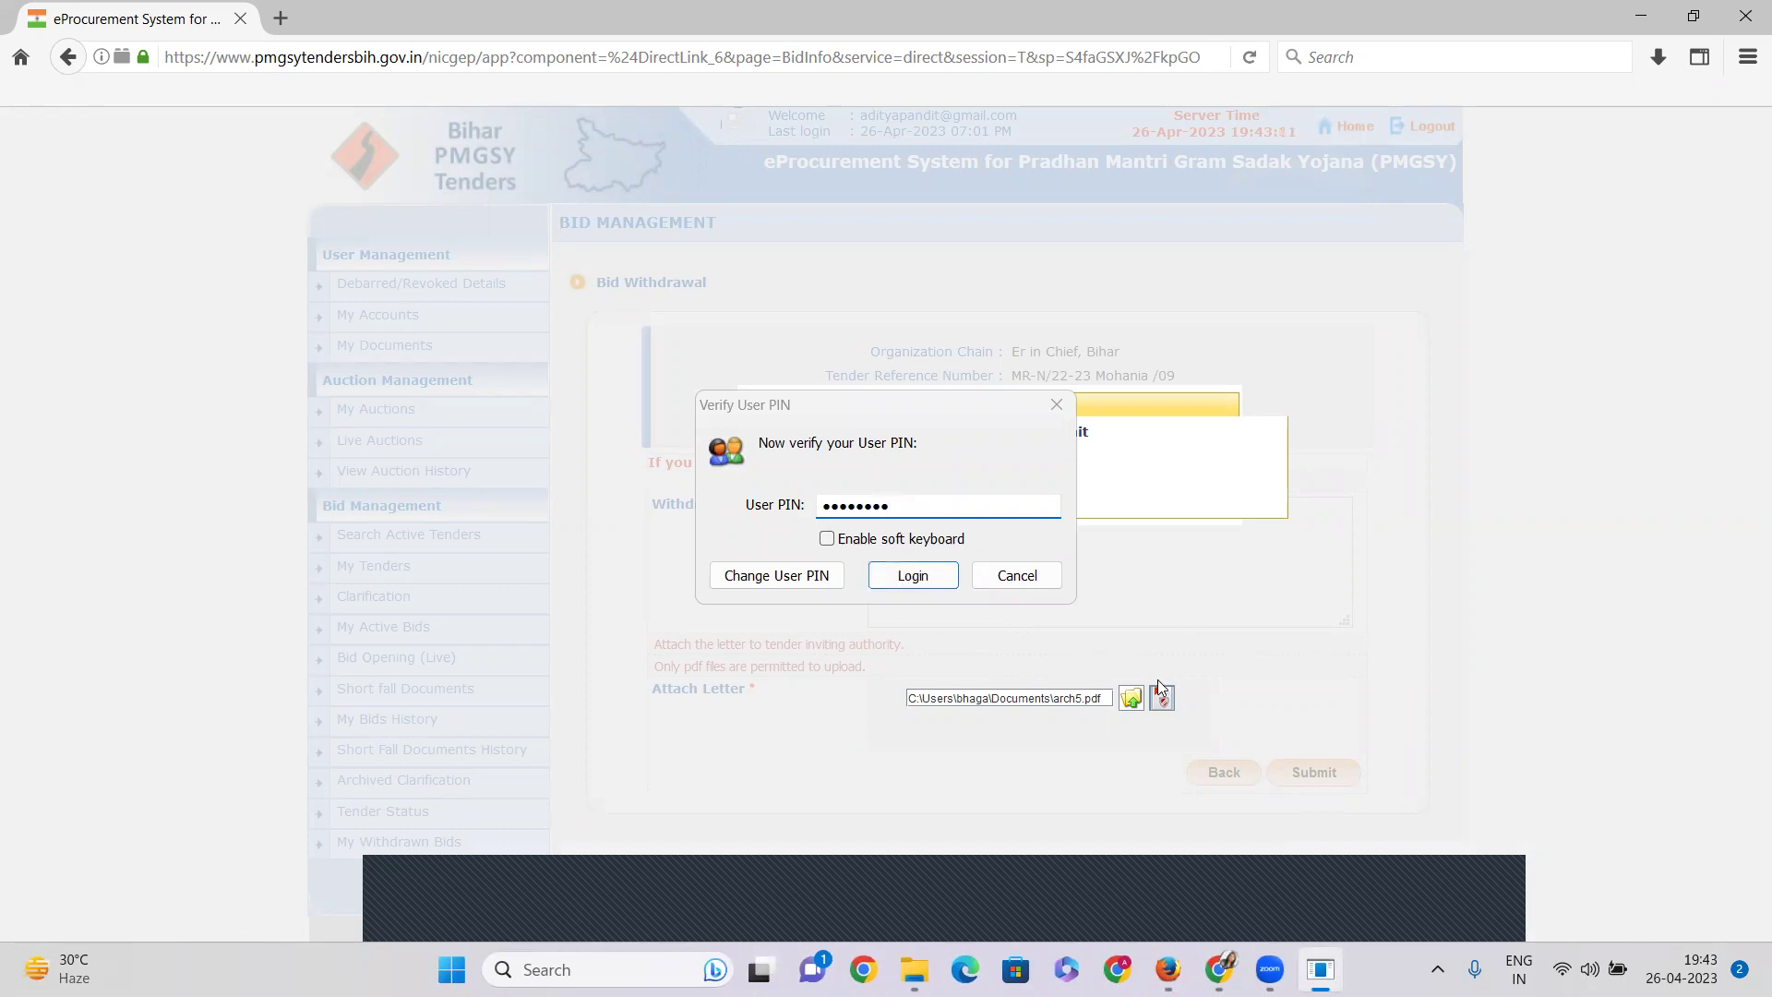
click(901, 570)
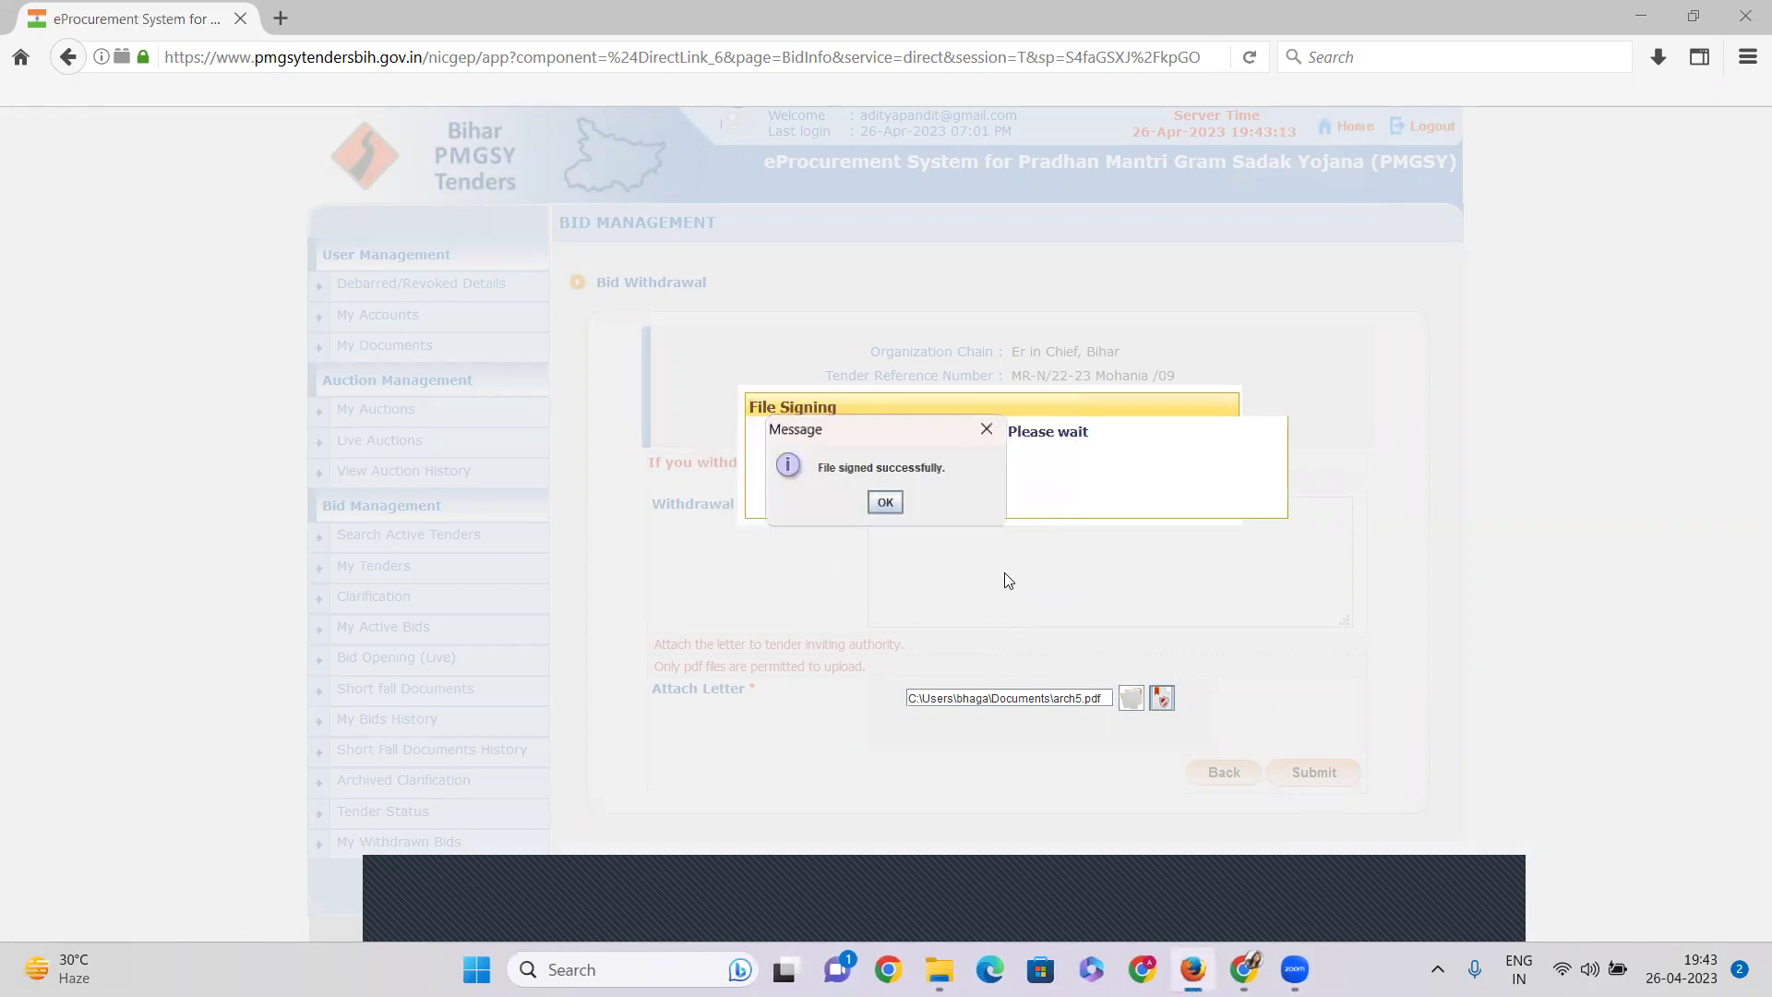
click(885, 504)
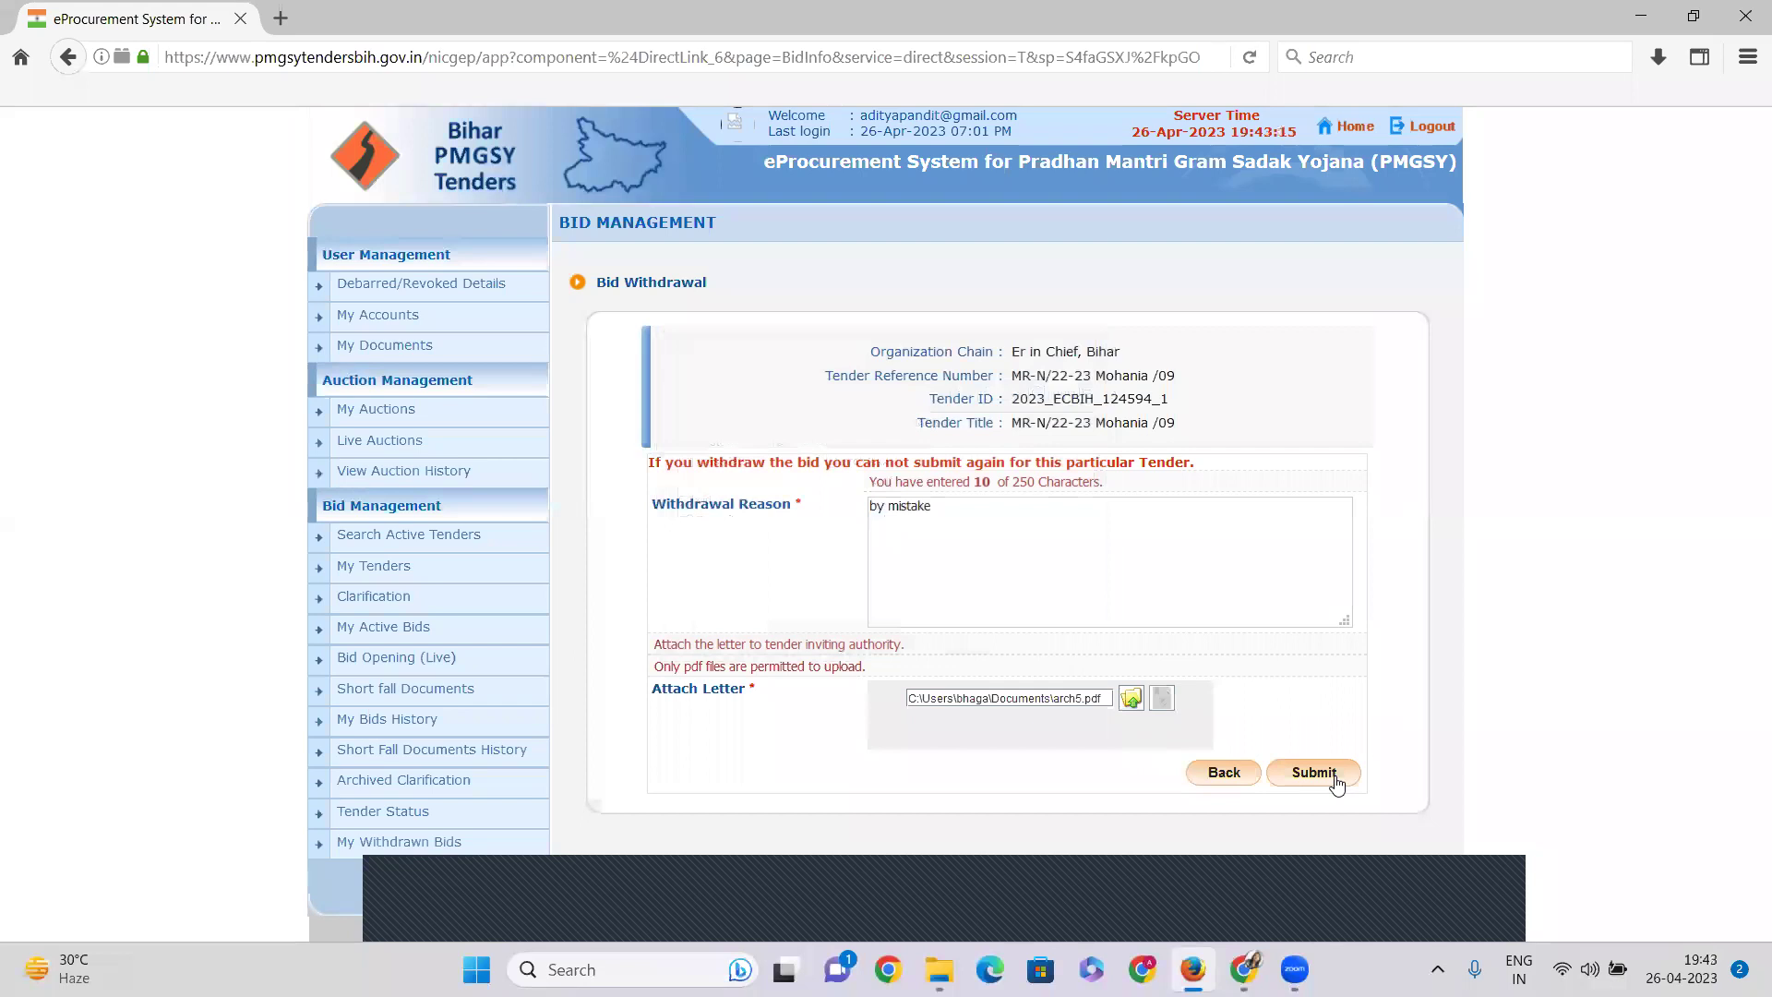
click(1335, 774)
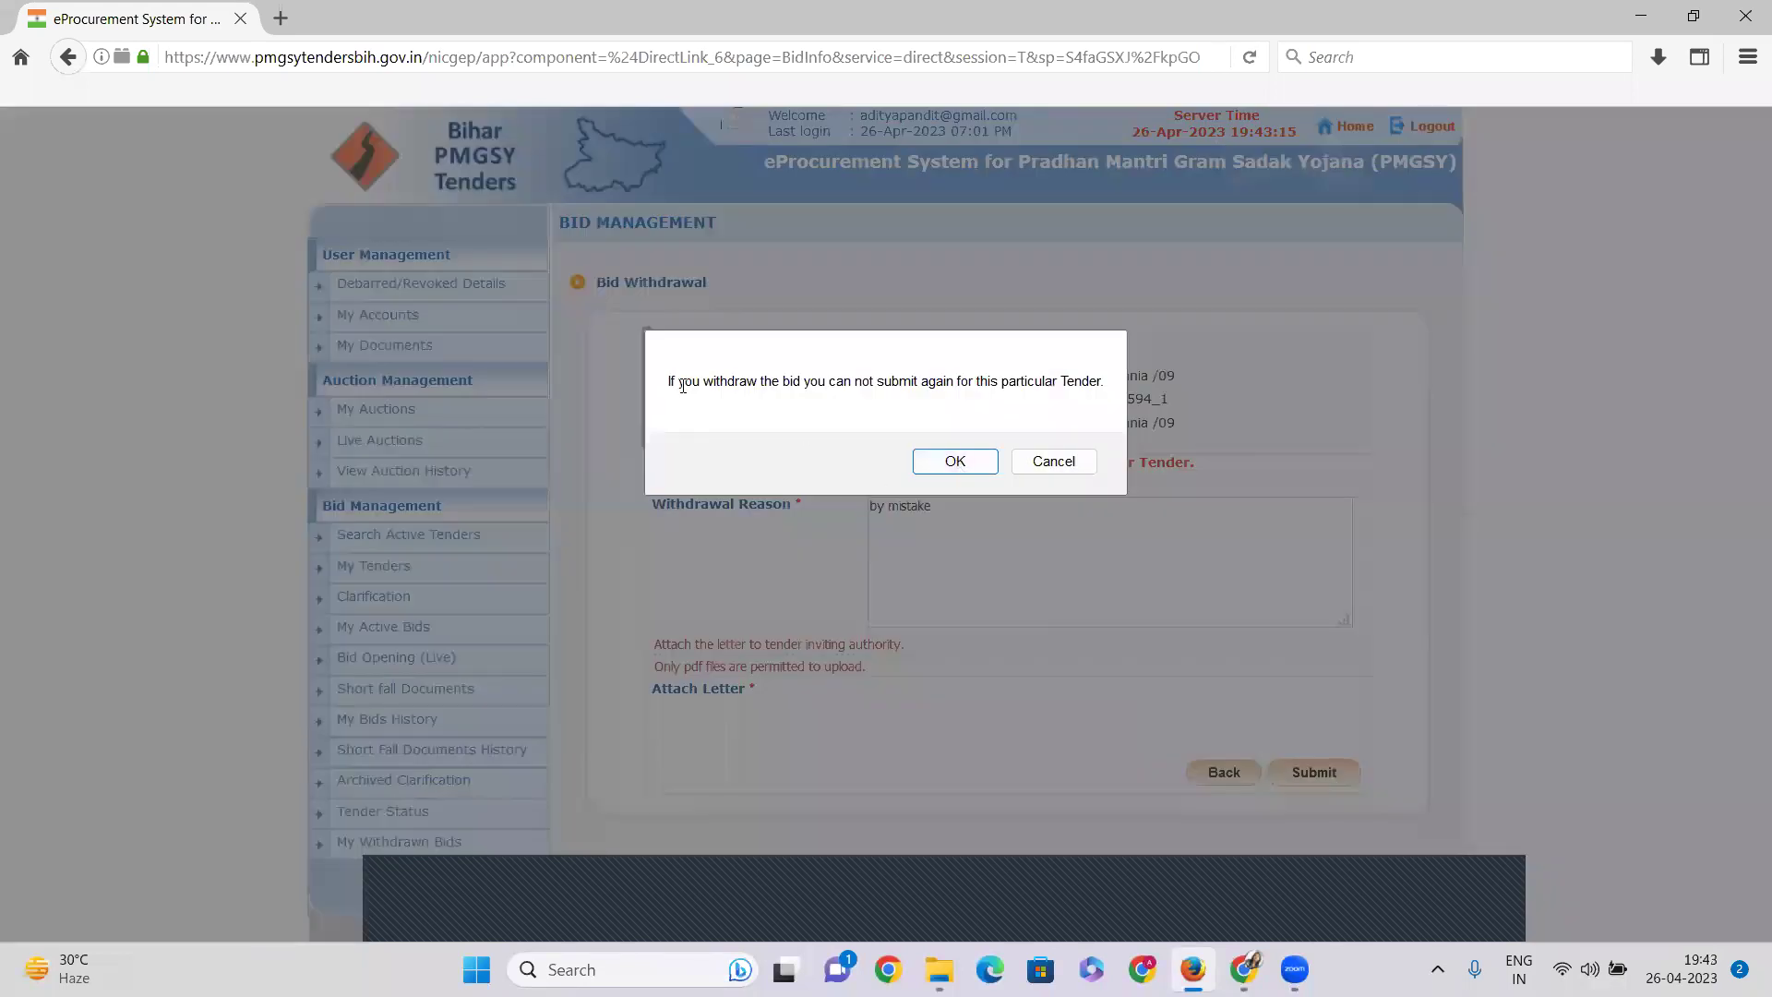
Step: Confirm the bid withdrawal and verify My Active Bids shows no active bids
drag(671, 381, 780, 374)
click(960, 460)
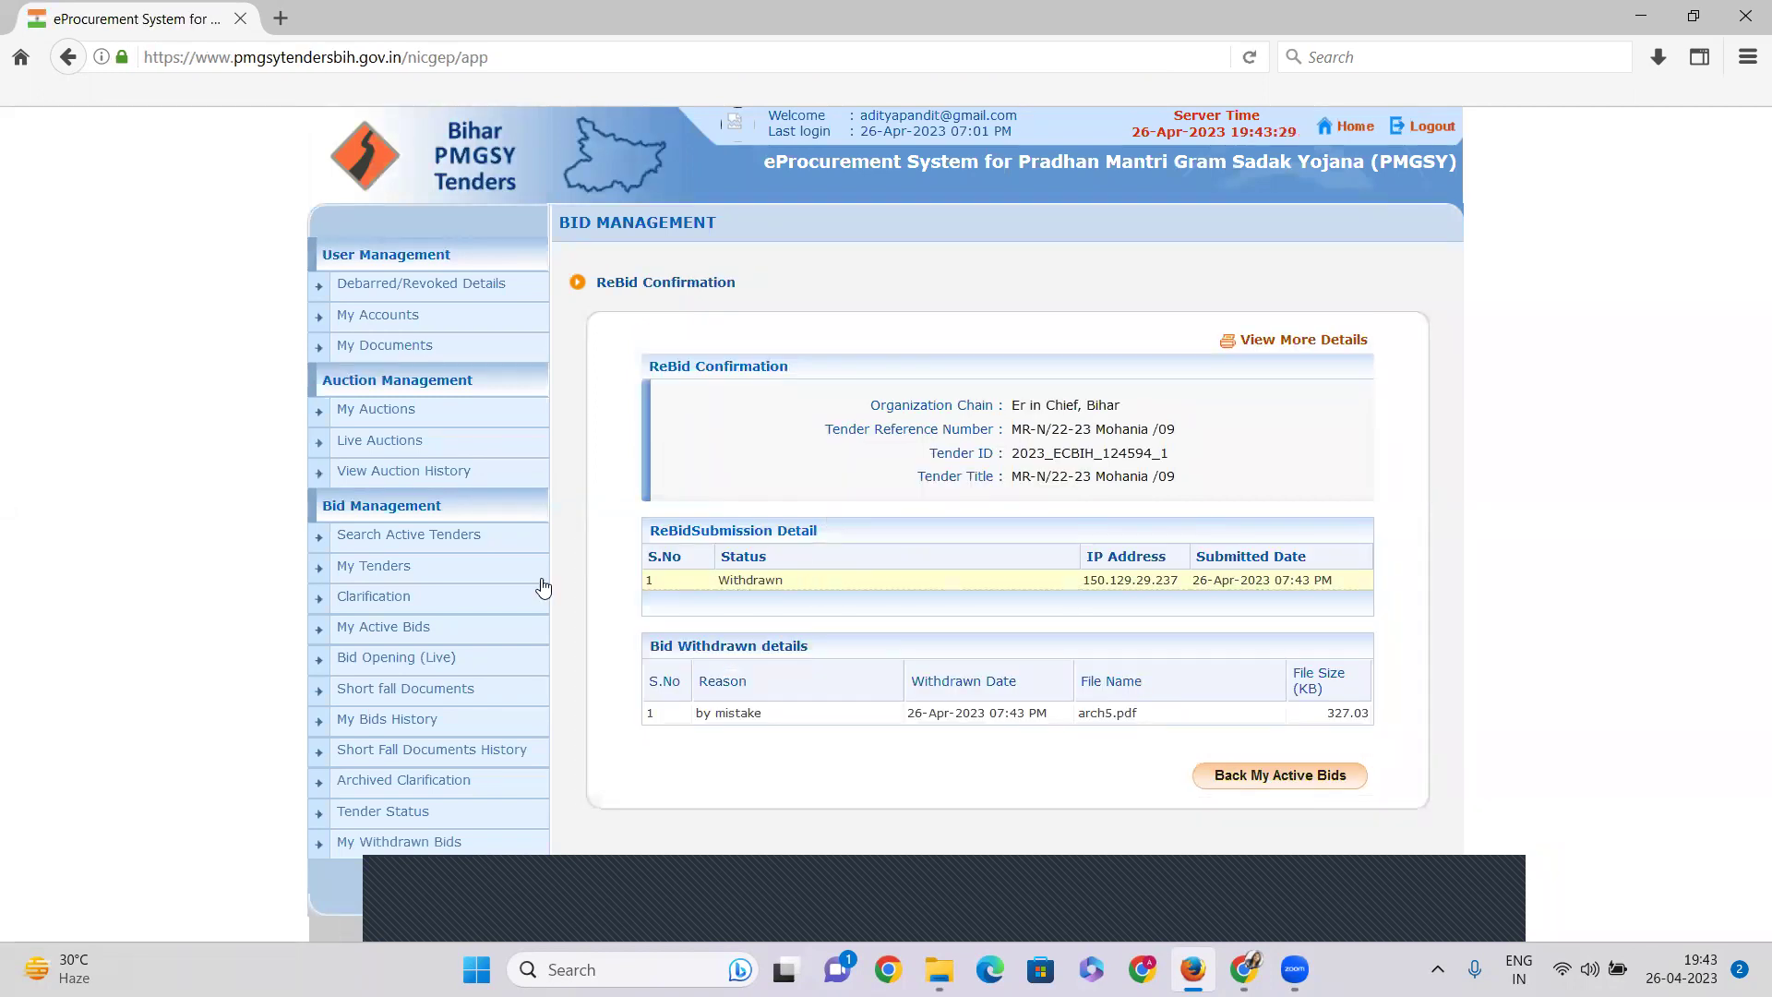
click(394, 572)
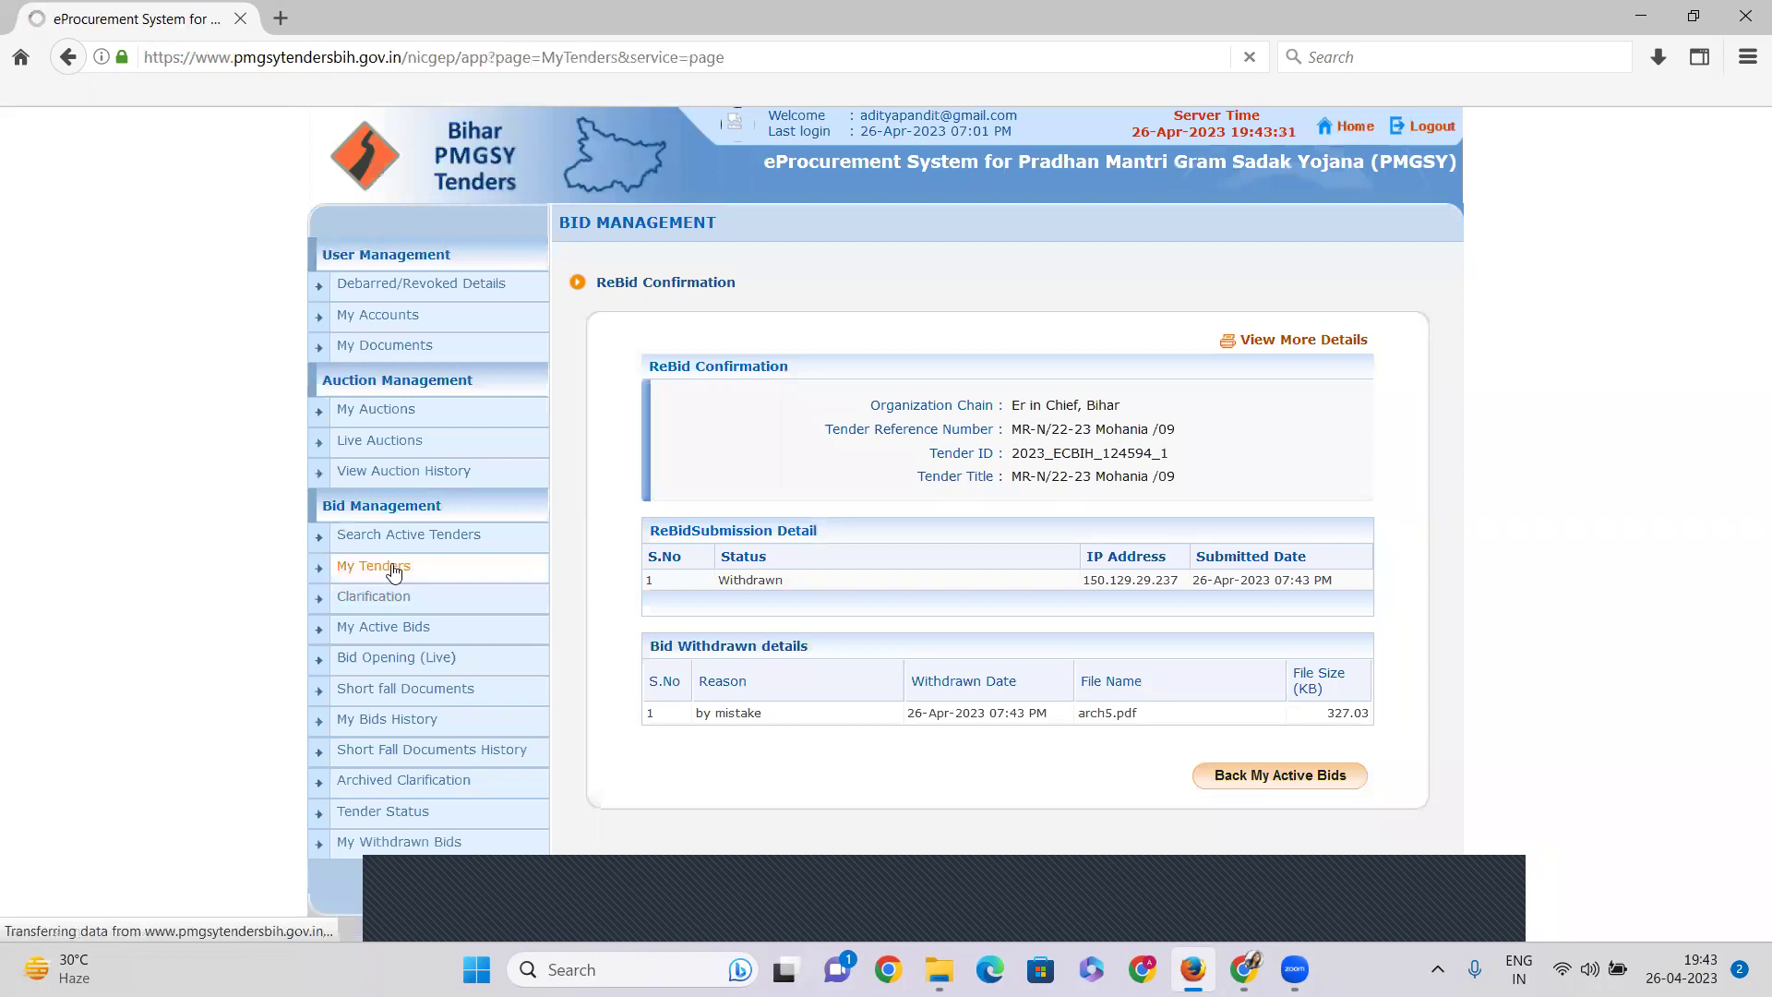
click(385, 633)
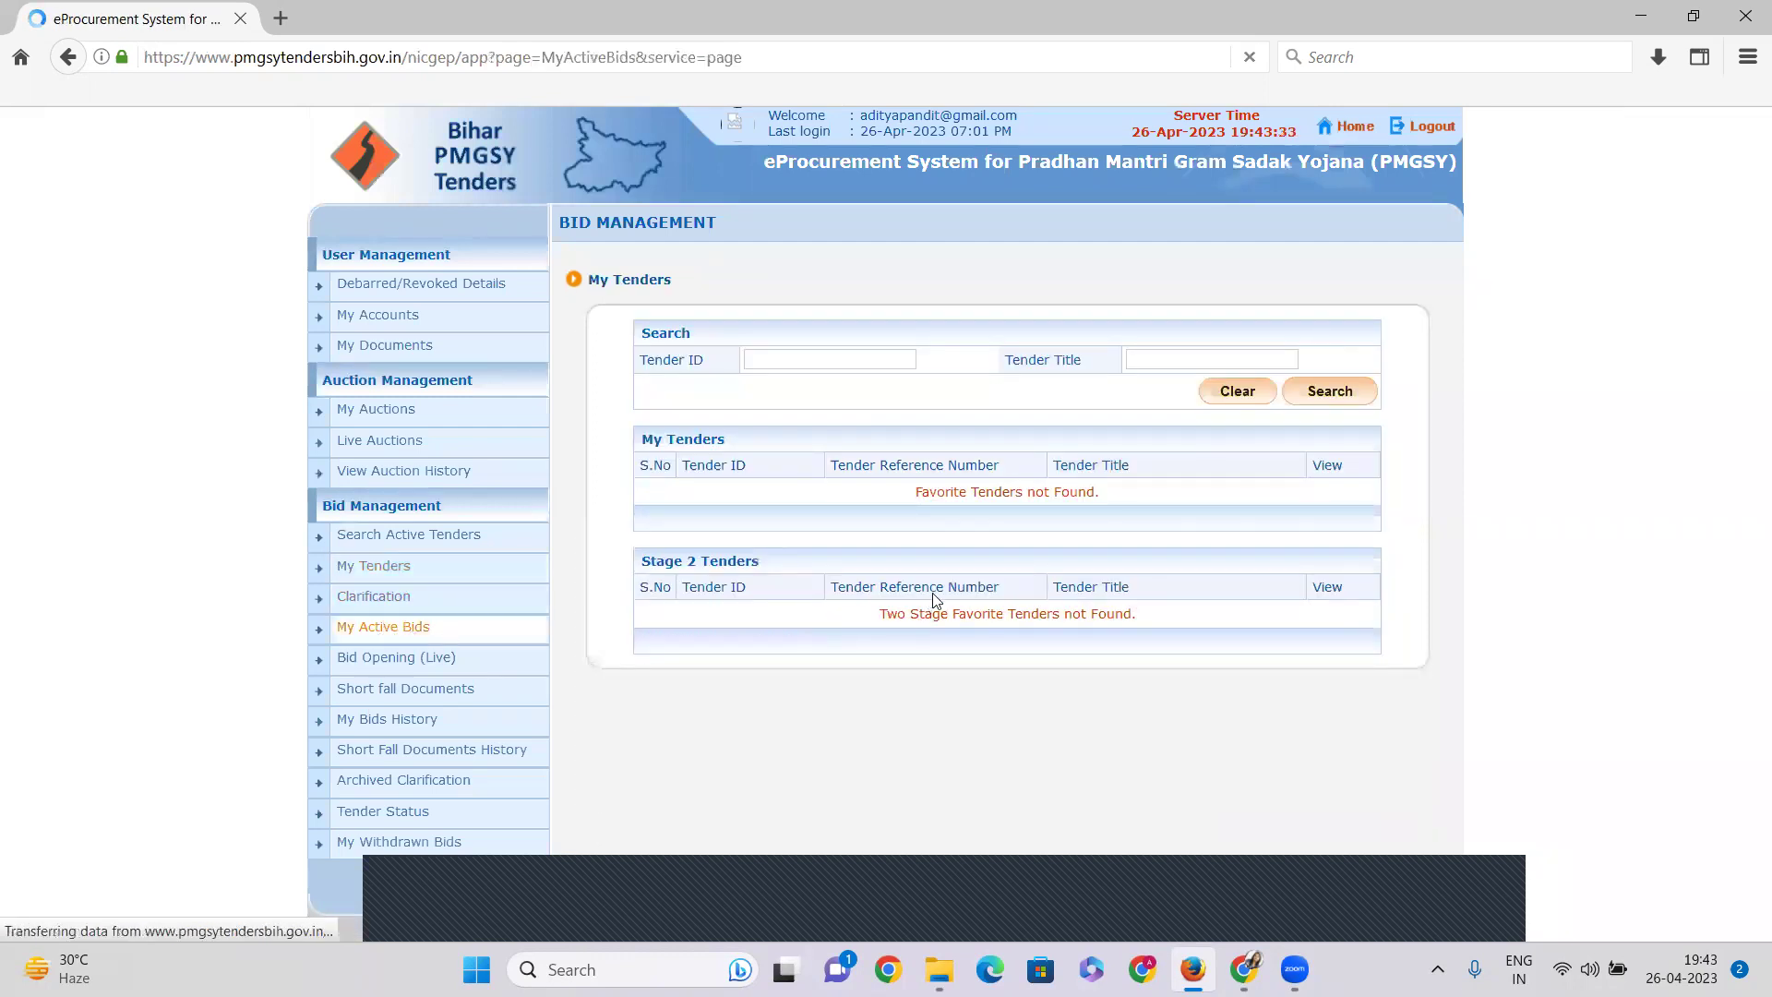
drag(905, 615, 1072, 615)
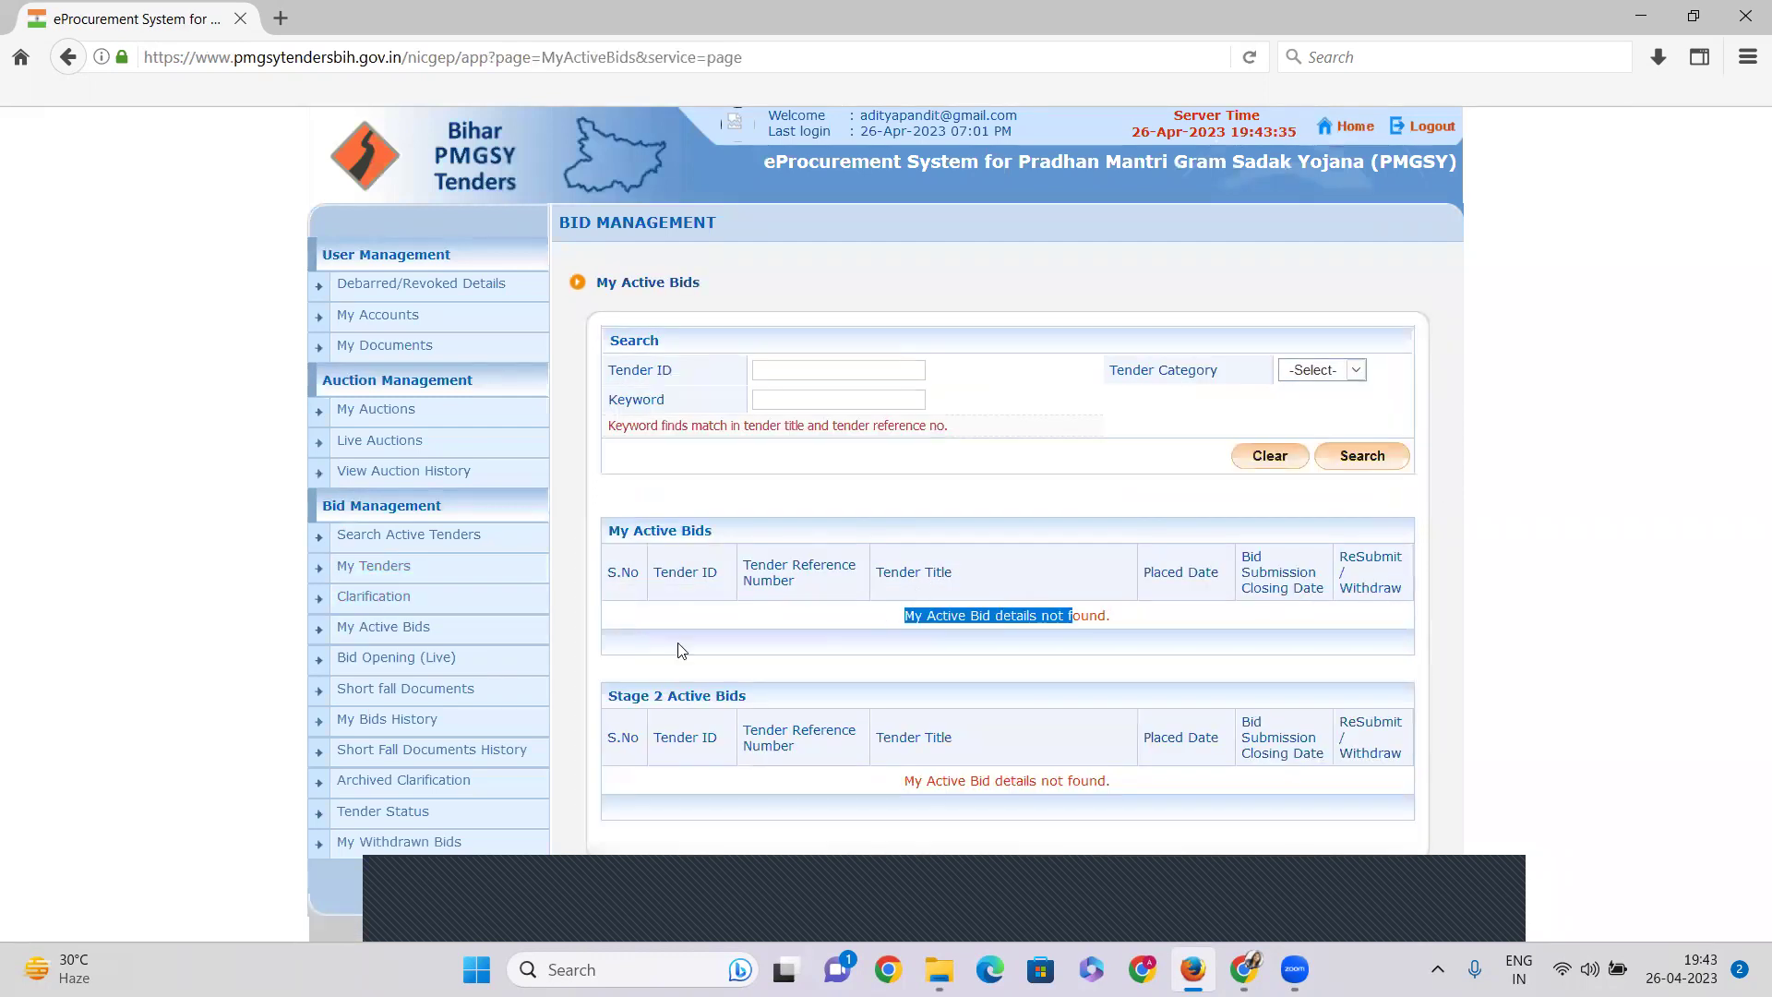
Step: Check My Withdrawn Bids lists tender 2023_ECBIH_124594_1, withdrawn 26-Apr-2023 07:43 PM
click(427, 840)
drag(645, 611, 1138, 612)
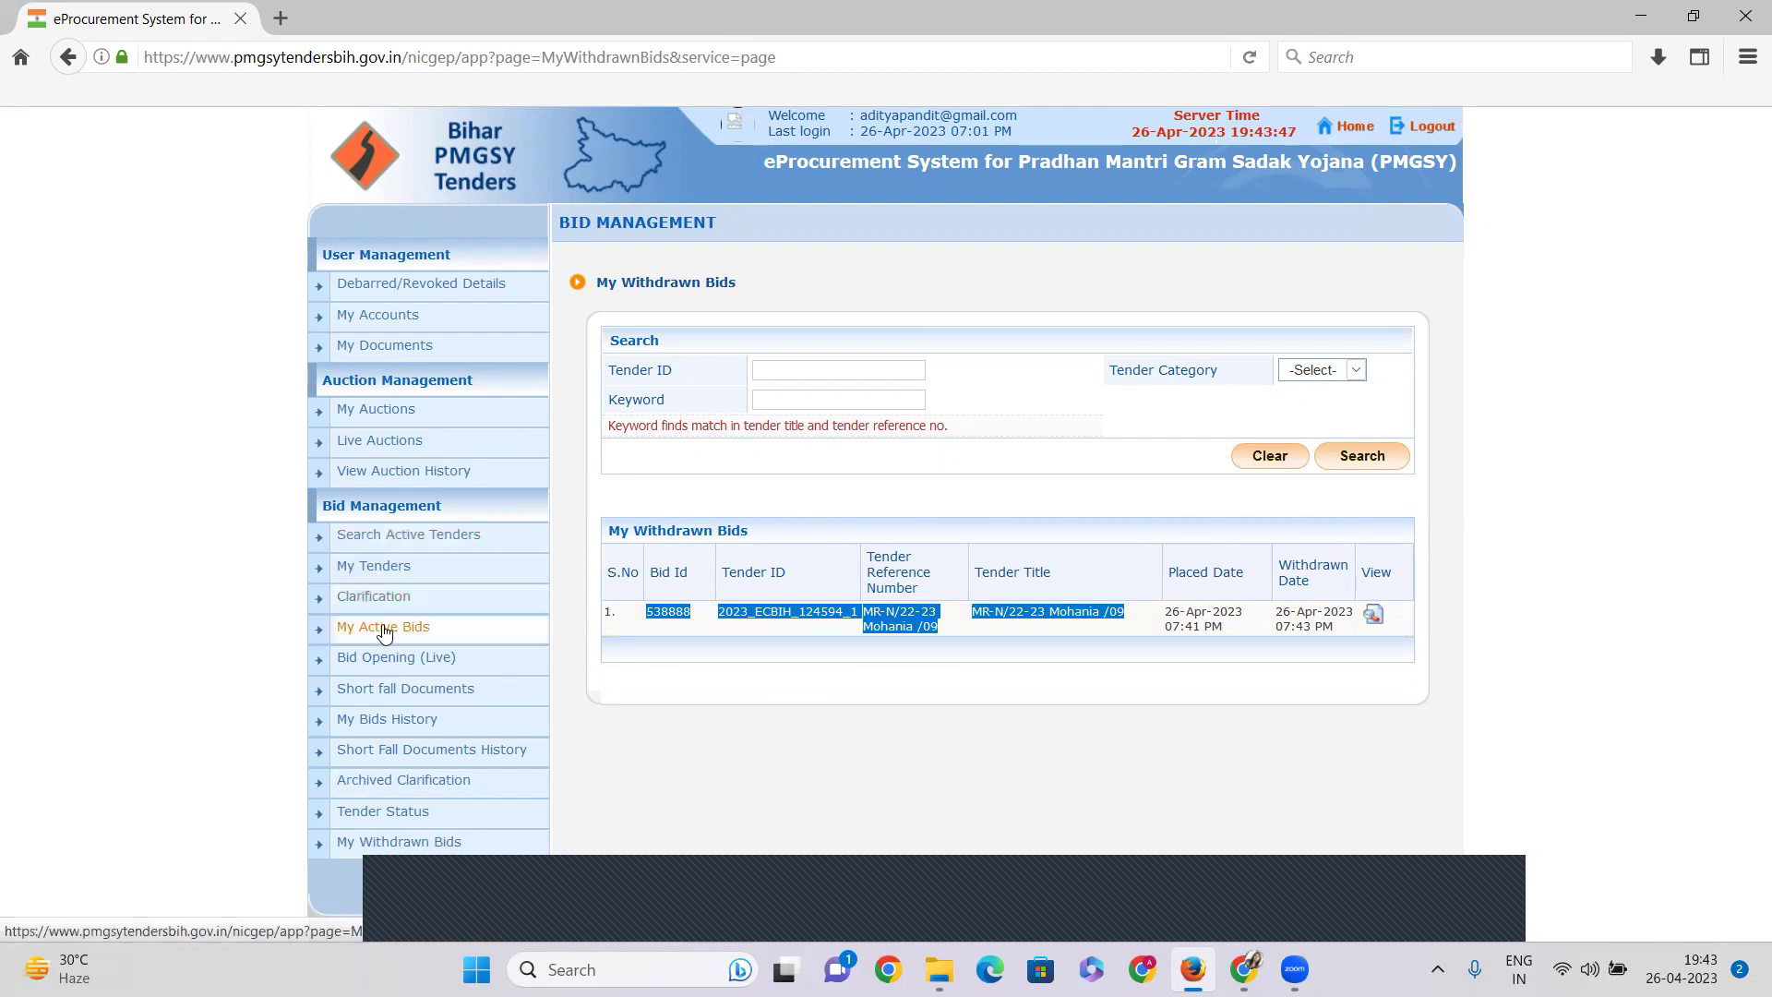
click(1502, 901)
click(1483, 531)
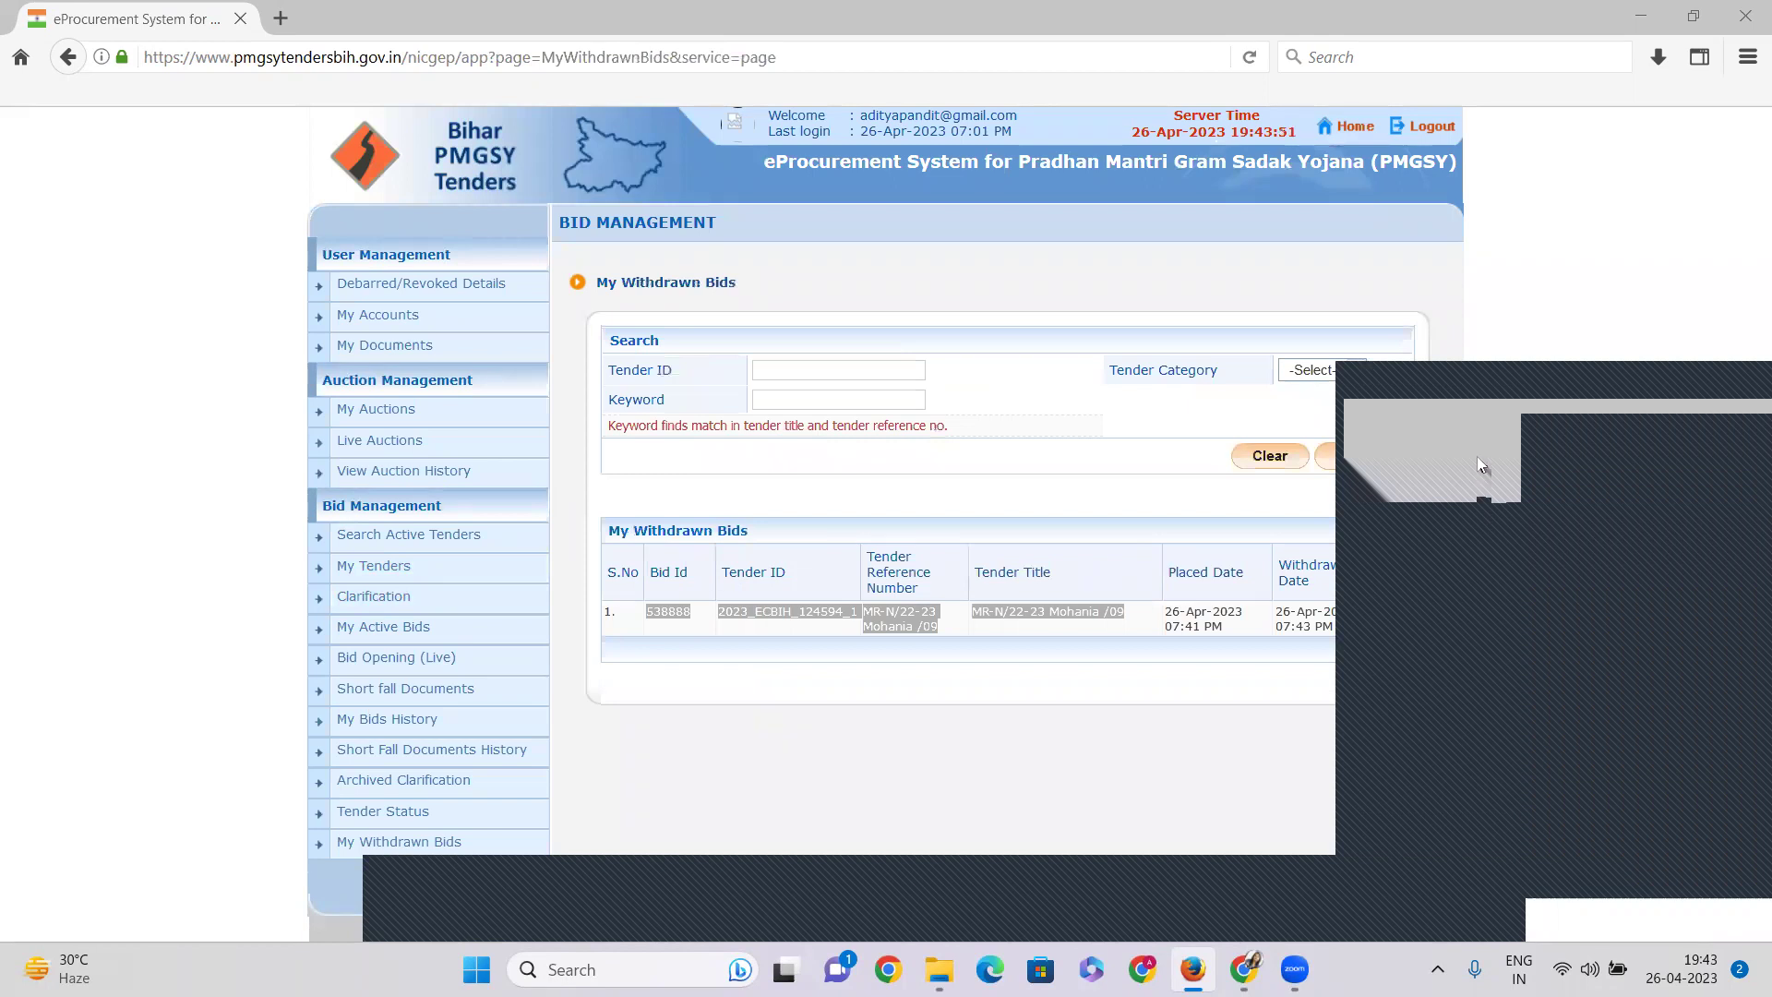